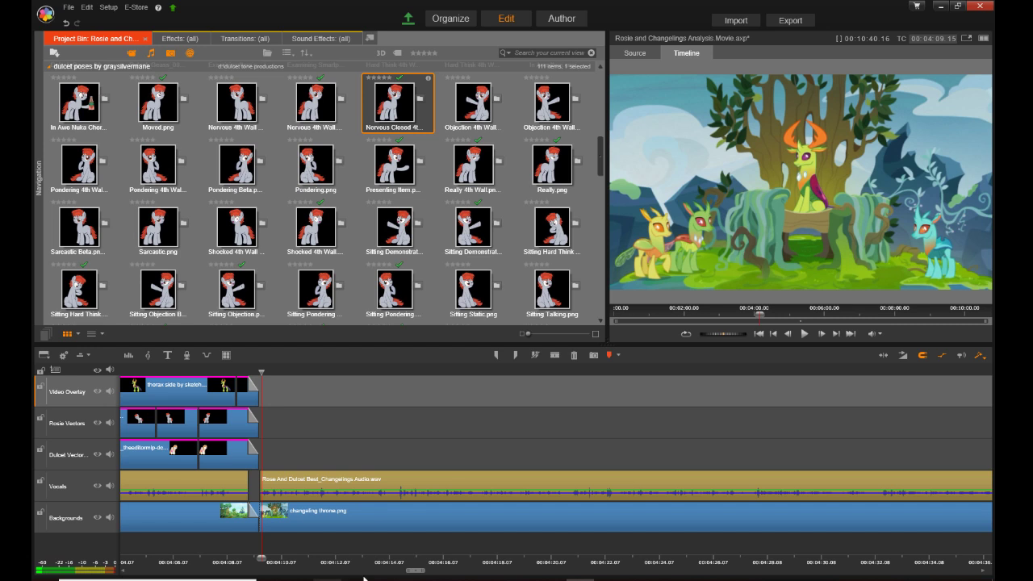
Step: Play back the earlier transition from the throne scene to the forest background around 00:03:40
{"action": "left_click_drag", "start_coordinate": [418, 573], "coordinate": [377, 571]}
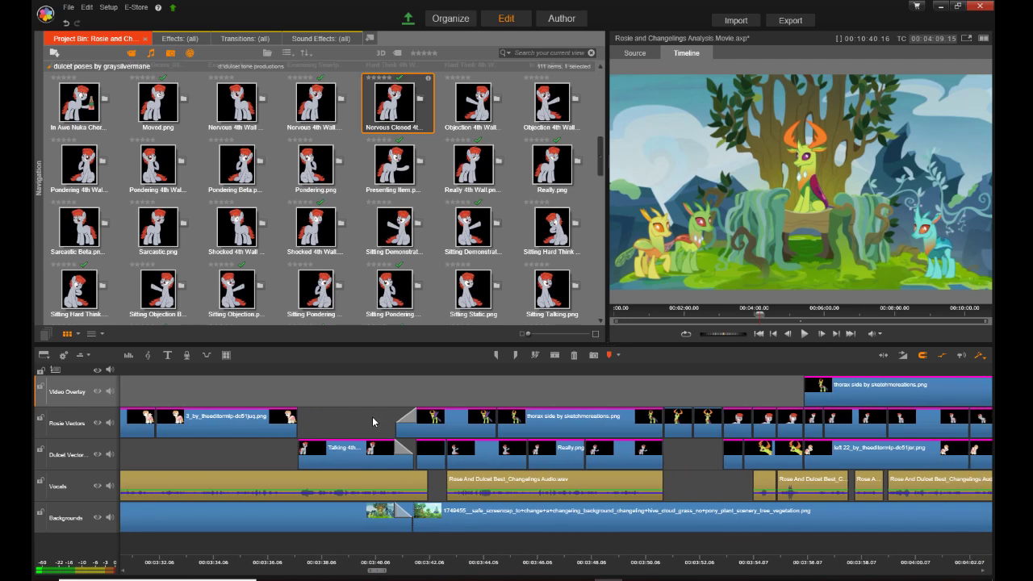
{"action": "left_click", "coordinate": [379, 559]}
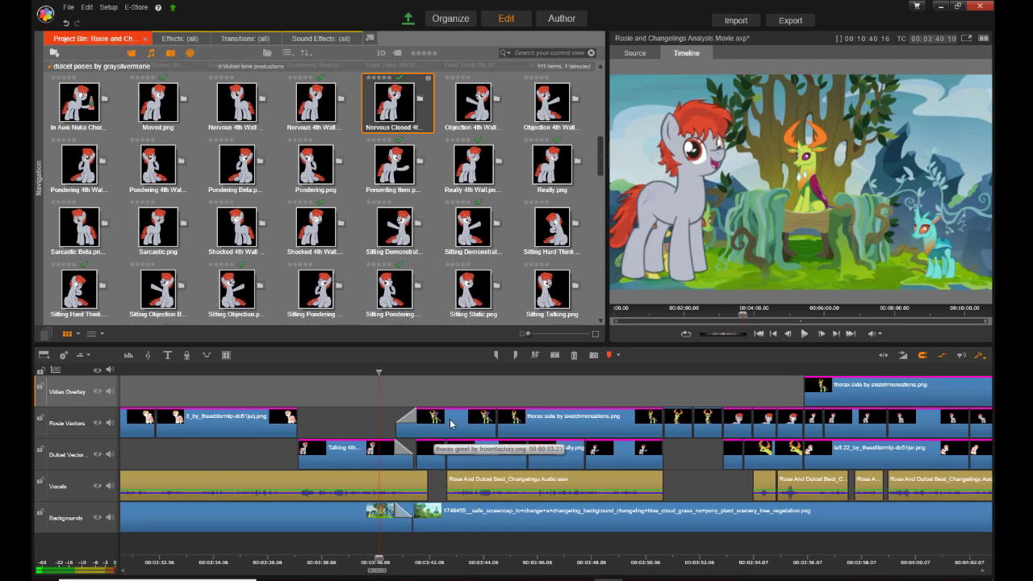
{"action": "key", "text": "space"}
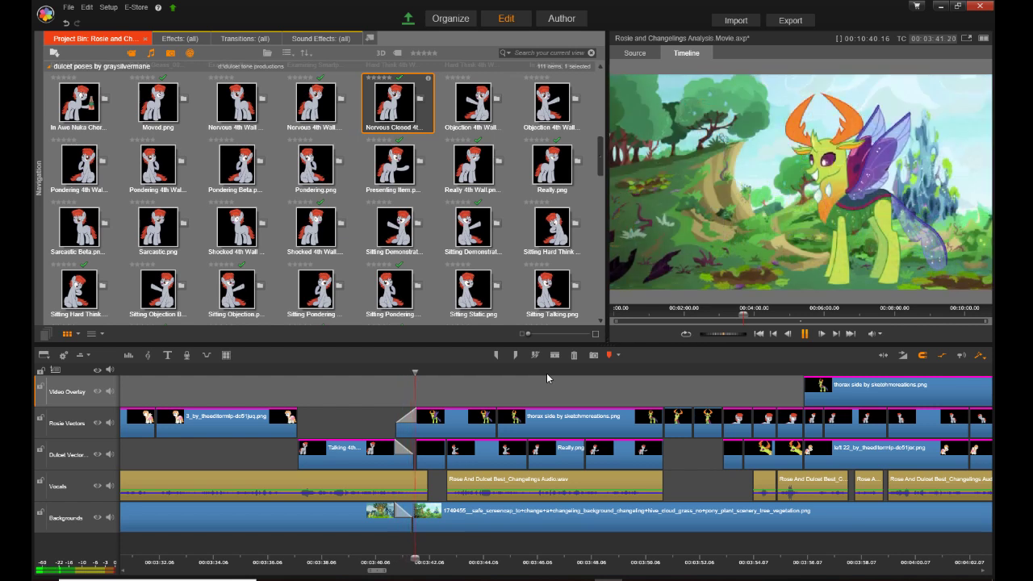
{"action": "key", "text": "space"}
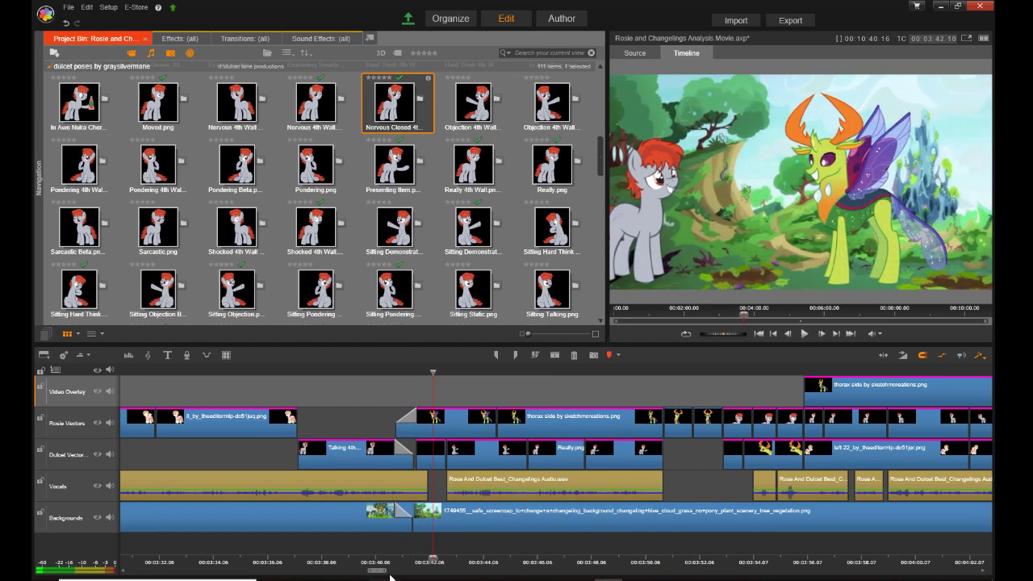
Step: Return to the start of the later changeling throne scene and listen to its opening vocals
{"action": "left_click_drag", "start_coordinate": [381, 575], "coordinate": [415, 574]}
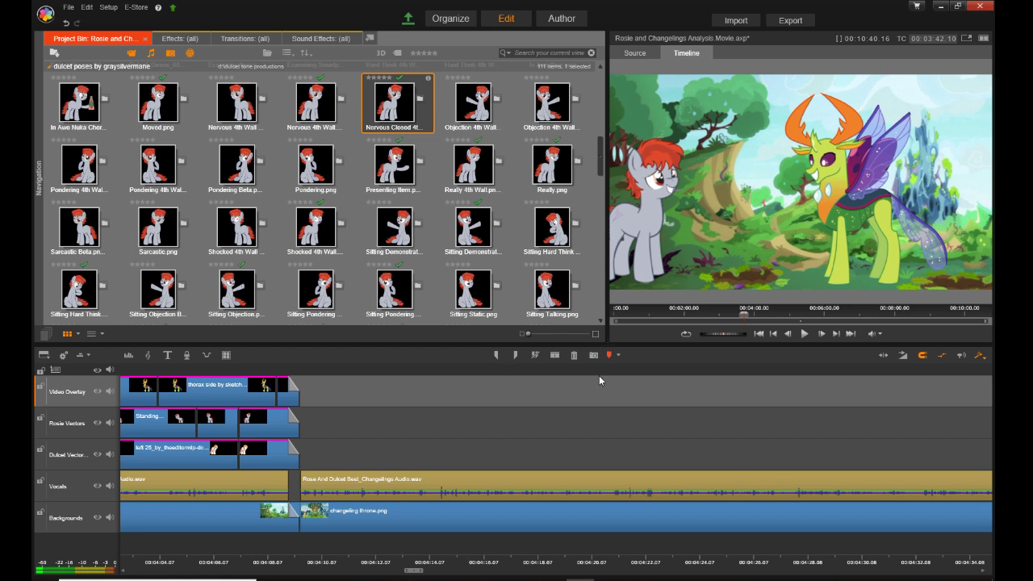
{"action": "left_click_drag", "start_coordinate": [302, 557], "coordinate": [297, 557]}
{"action": "key", "text": "space"}
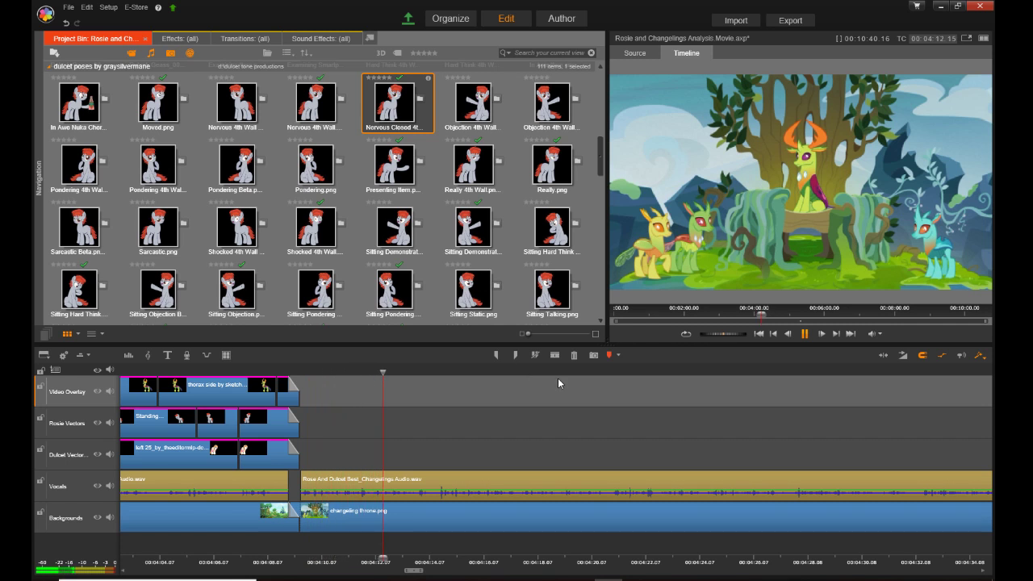
{"action": "key", "text": "space"}
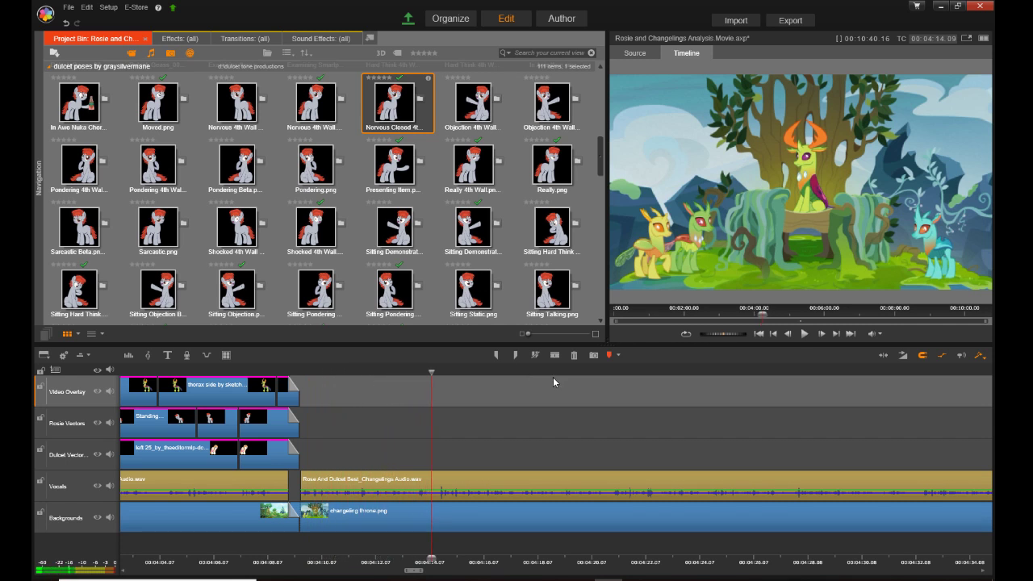
{"action": "scroll", "coordinate": [483, 192], "scroll_direction": "down", "scroll_amount": 6}
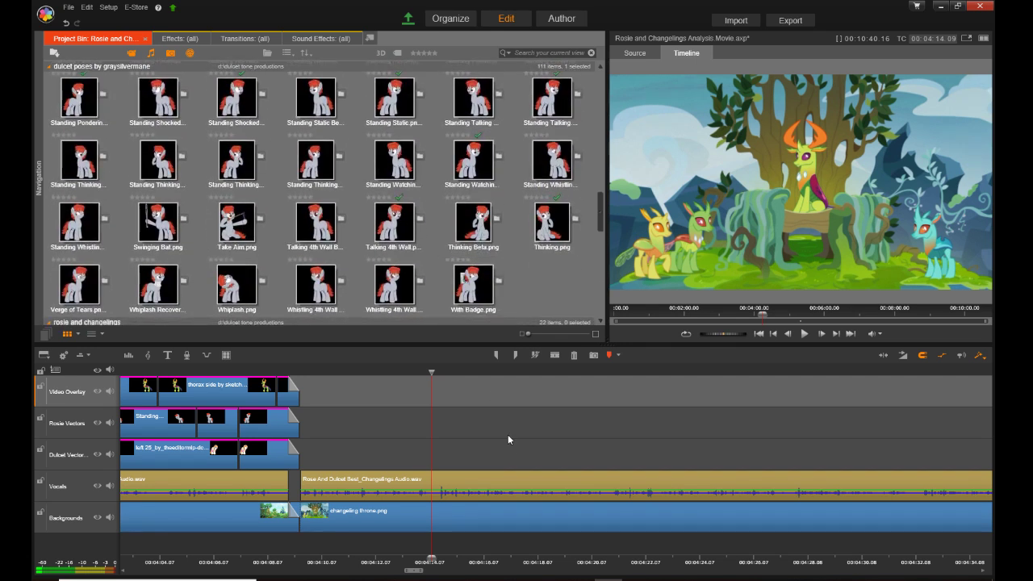
{"action": "key", "text": "space"}
{"action": "key", "text": "space"}
Step: Place Rosie pose 14 on the Dulcet vectors track at the start of the throne scene and trim its end to about 00:04:12.02
{"action": "scroll", "coordinate": [547, 229], "scroll_direction": "down", "scroll_amount": 4}
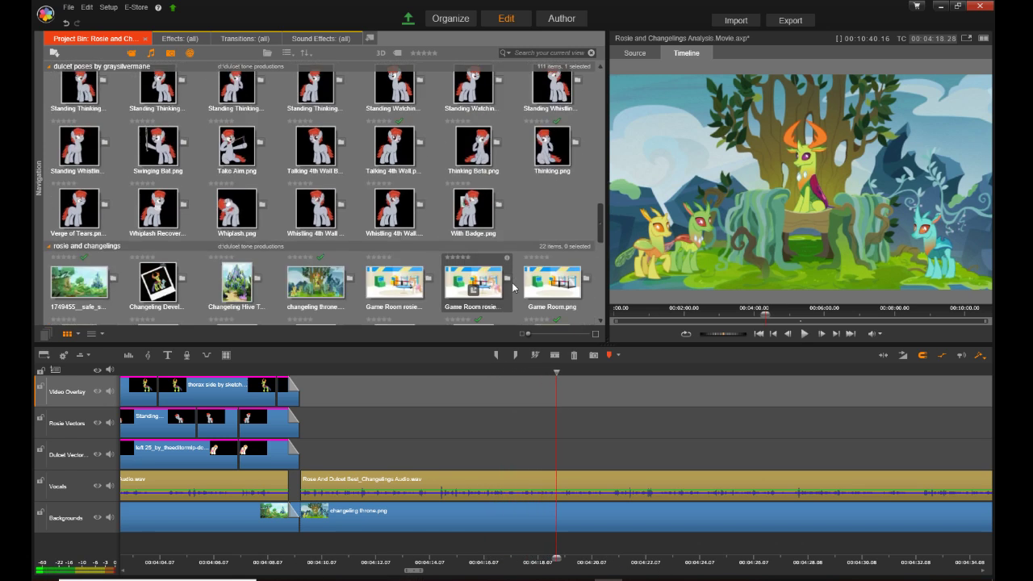
{"action": "scroll", "coordinate": [547, 229], "scroll_direction": "down", "scroll_amount": 3}
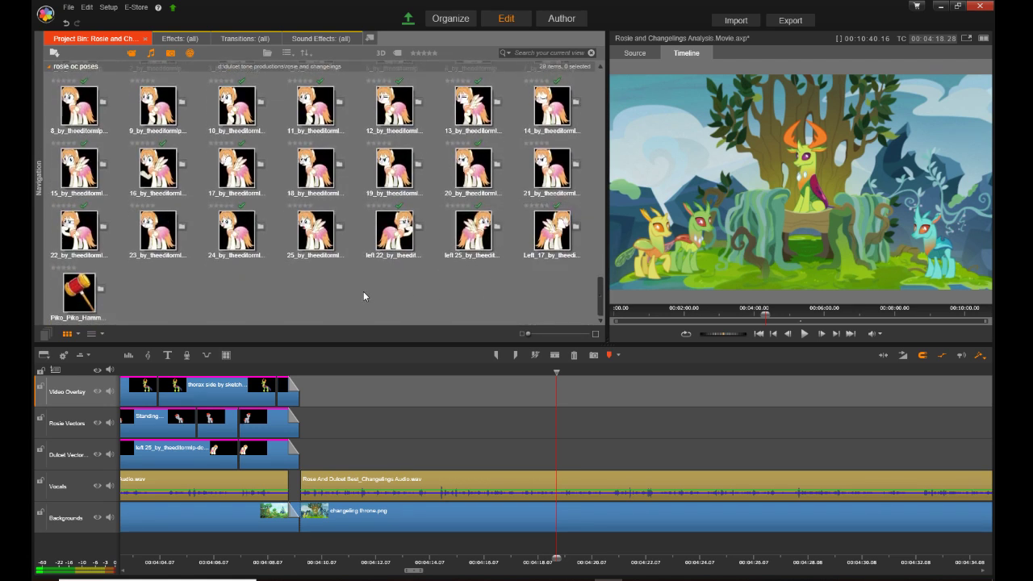
{"action": "scroll", "coordinate": [347, 292], "scroll_direction": "up", "scroll_amount": 3}
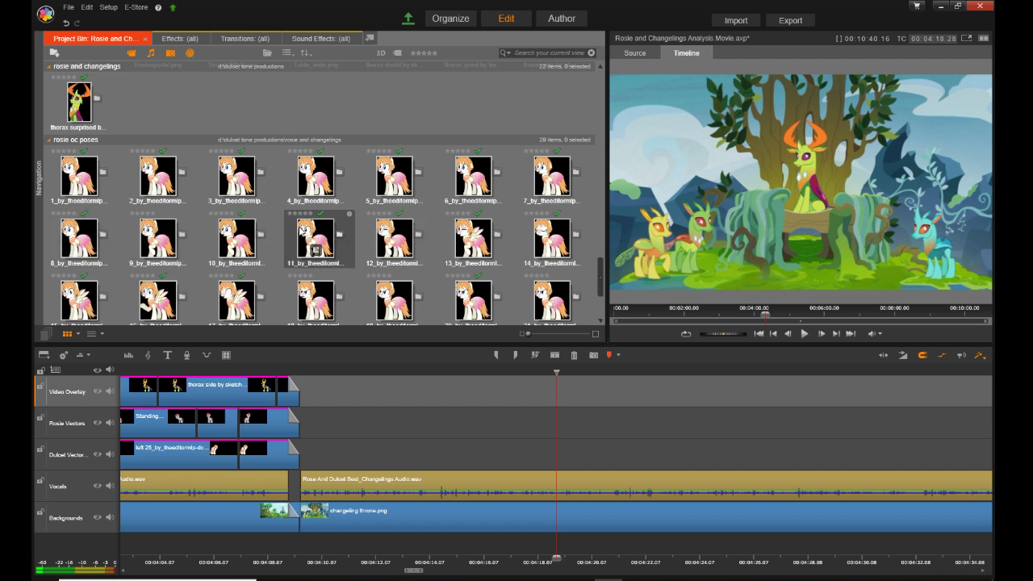
{"action": "left_click", "coordinate": [302, 232]}
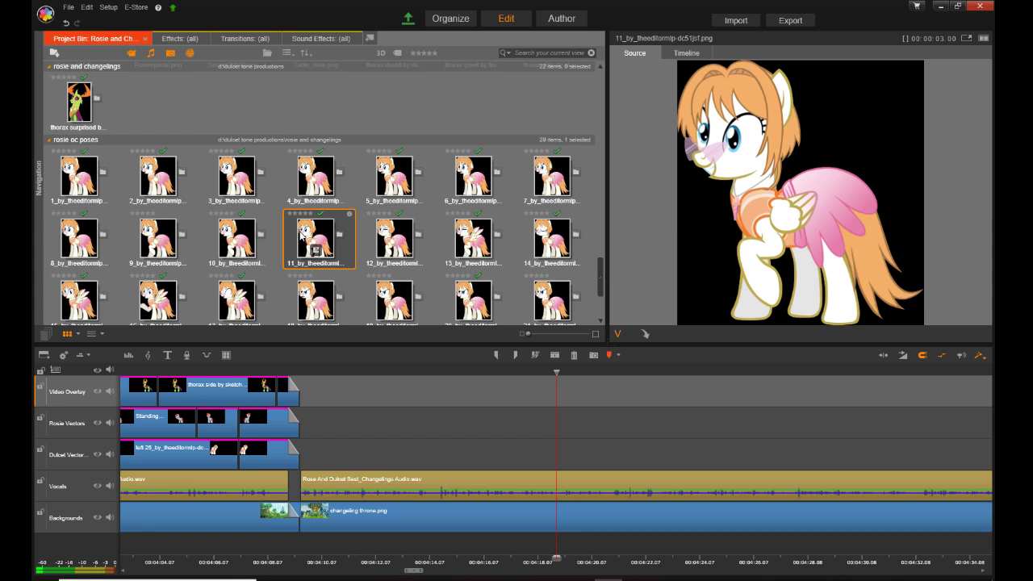
{"action": "left_click", "coordinate": [544, 233]}
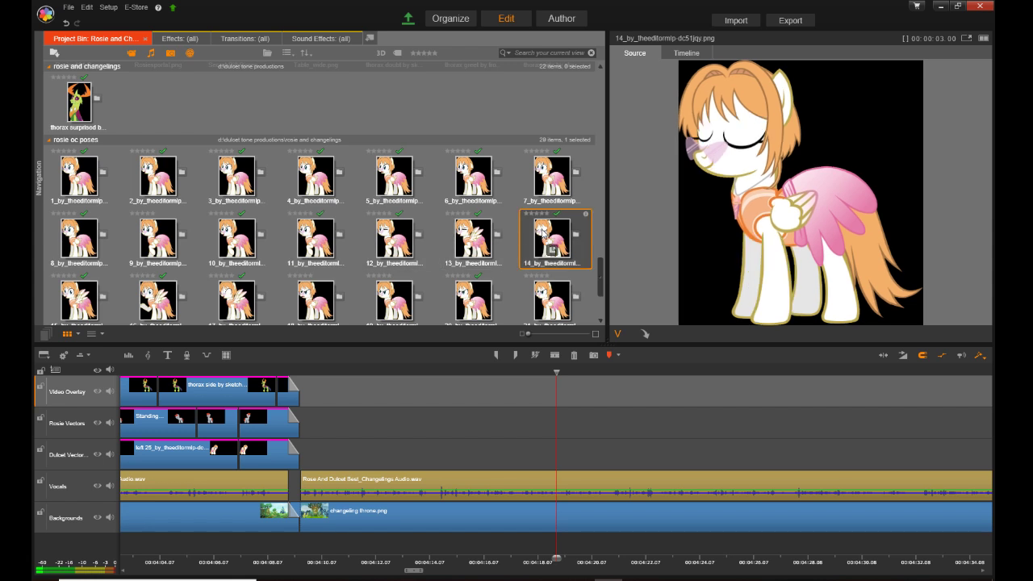
{"action": "mouse_move", "coordinate": [532, 265]}
{"action": "left_mouse_down"}
{"action": "mouse_move", "coordinate": [313, 466]}
{"action": "mouse_move", "coordinate": [340, 458]}
{"action": "left_mouse_up"}
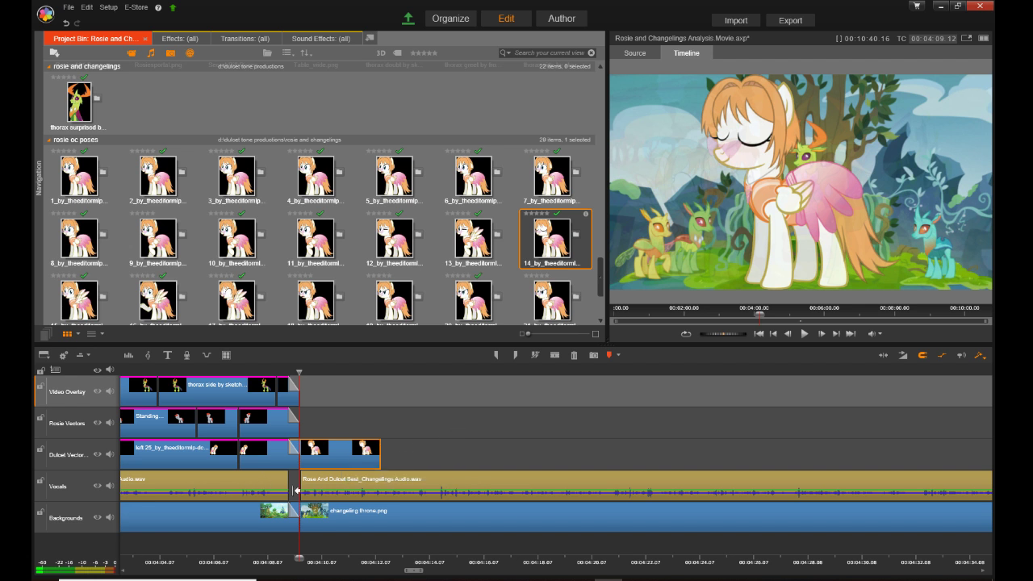
{"action": "key", "text": "space"}
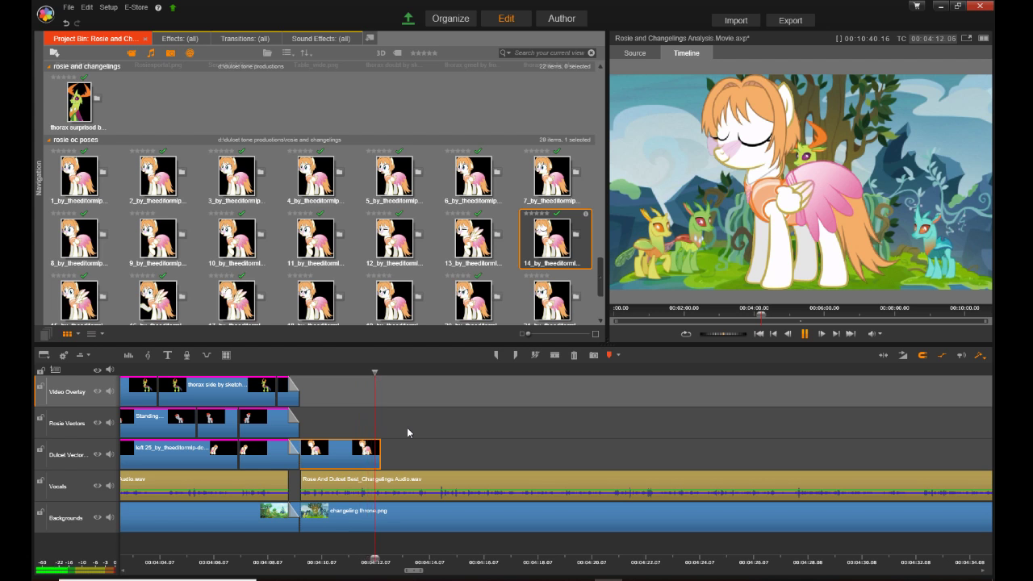
{"action": "mouse_move", "coordinate": [380, 458]}
{"action": "left_mouse_down"}
{"action": "mouse_move", "coordinate": [359, 460]}
{"action": "mouse_move", "coordinate": [369, 462]}
{"action": "left_mouse_up"}
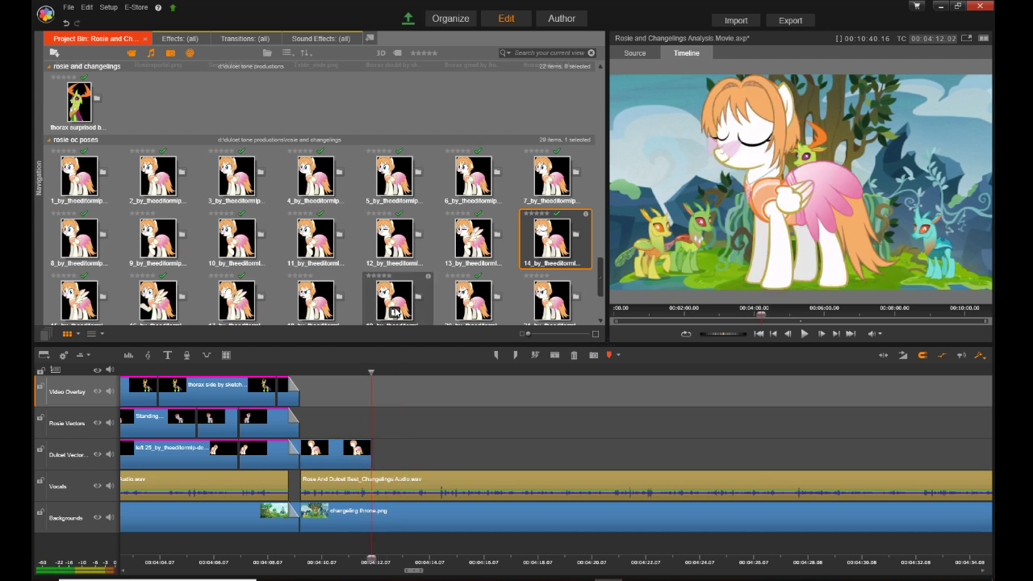
Step: Add Rosie pose 10 directly after pose 14 and shorten it to end at about 00:04:14.15
{"action": "left_click", "coordinate": [237, 238]}
{"action": "left_click_drag", "start_coordinate": [237, 236], "coordinate": [382, 458]}
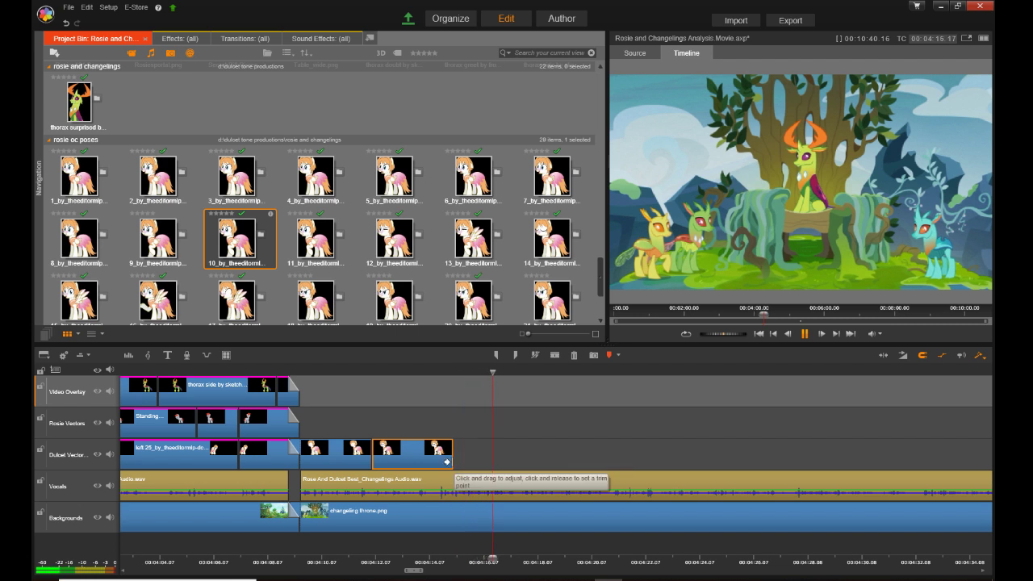
{"action": "left_click_drag", "start_coordinate": [447, 463], "coordinate": [433, 468]}
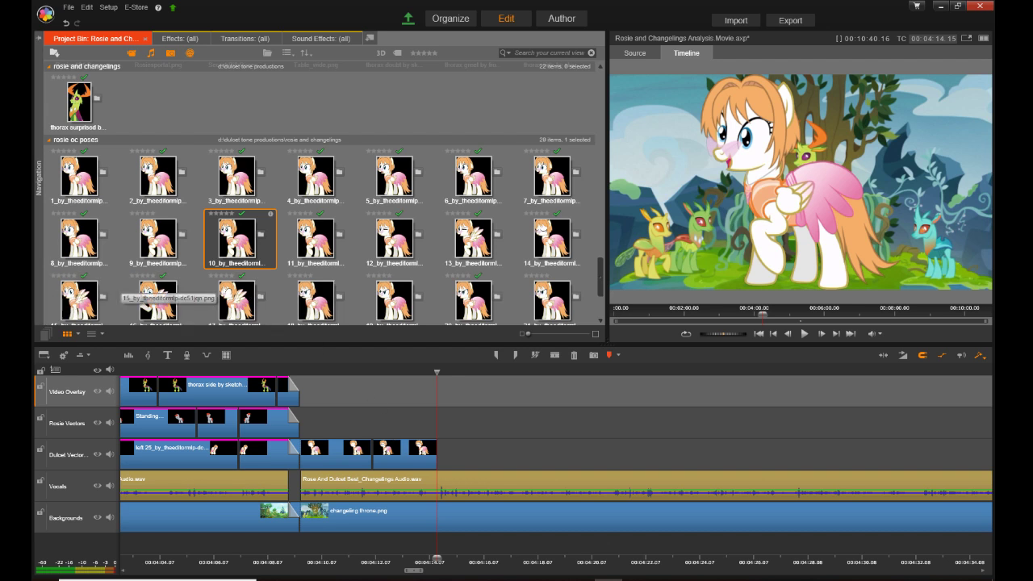
Step: Add Rosie pose 15 directly after pose 10 on the Dulcet vectors track and play back from its start
{"action": "left_click_drag", "start_coordinate": [81, 307], "coordinate": [448, 463]}
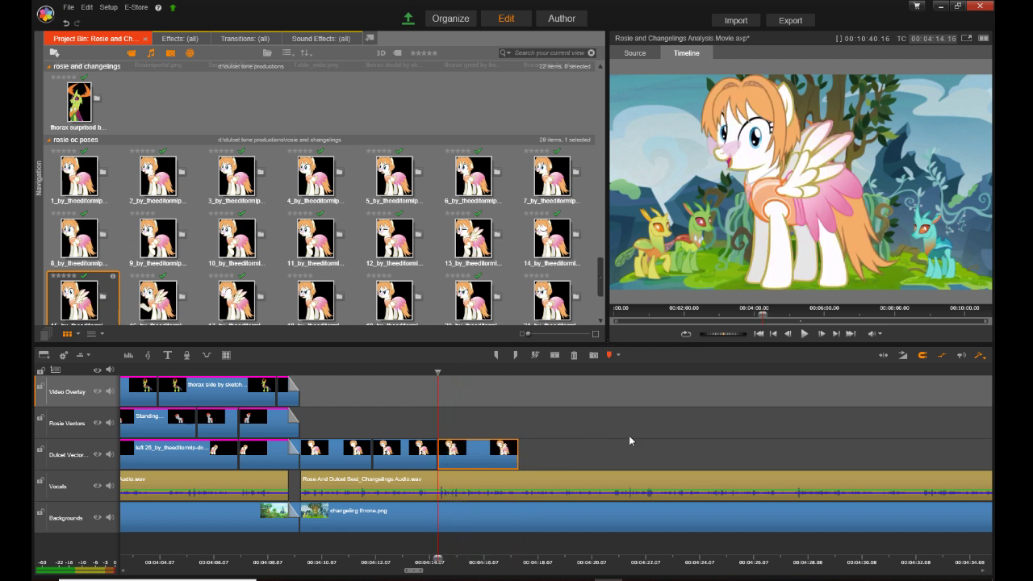
{"action": "key", "text": "space"}
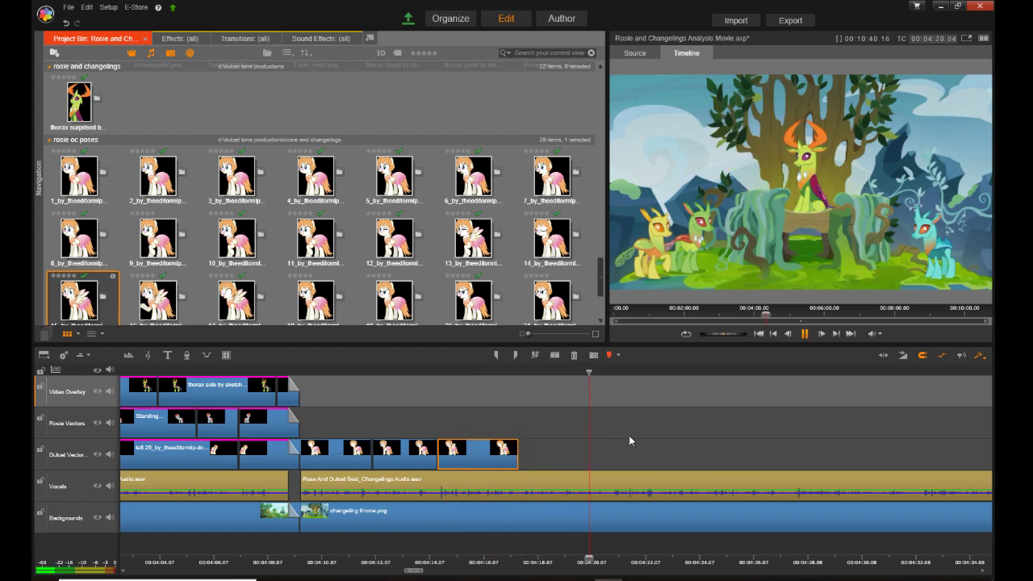
{"action": "key", "text": "space"}
Step: Add Rosie pose 16 directly after pose 15, check it against the vocals and extend it to about 00:04:20.27
{"action": "left_click_drag", "start_coordinate": [161, 295], "coordinate": [640, 466]}
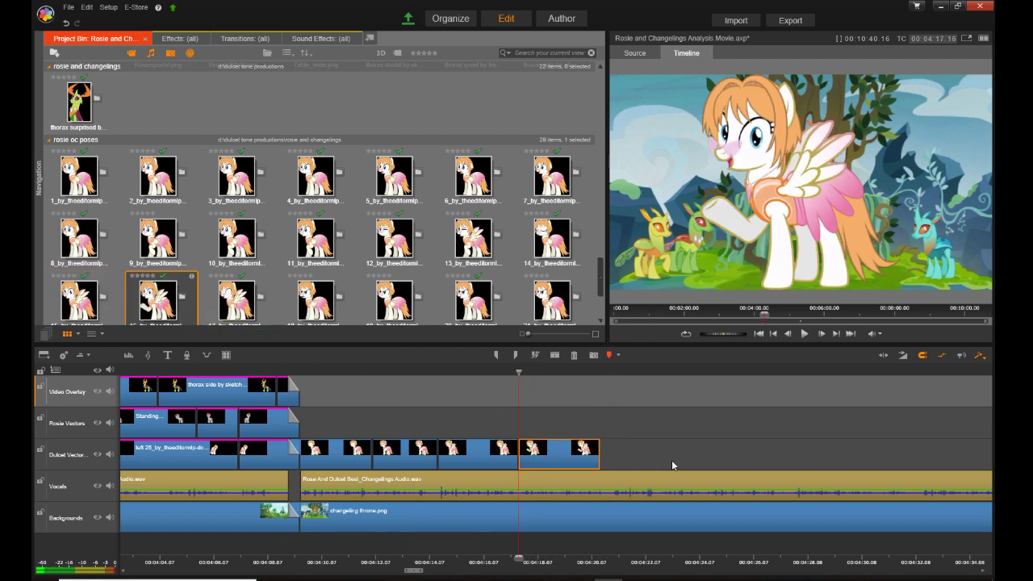
{"action": "key", "text": "space"}
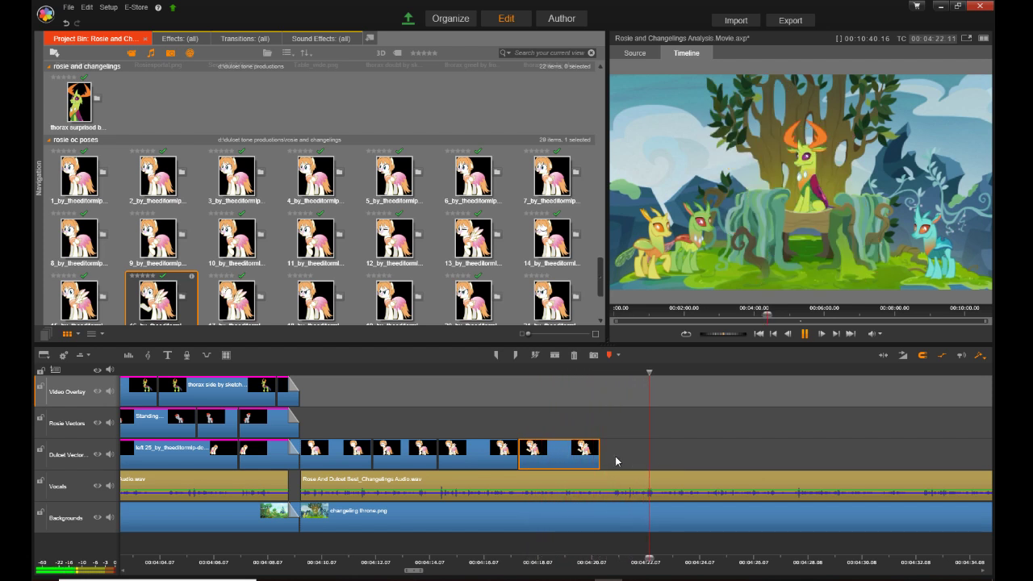
{"action": "key", "text": "space"}
{"action": "left_click_drag", "start_coordinate": [605, 457], "coordinate": [608, 459]}
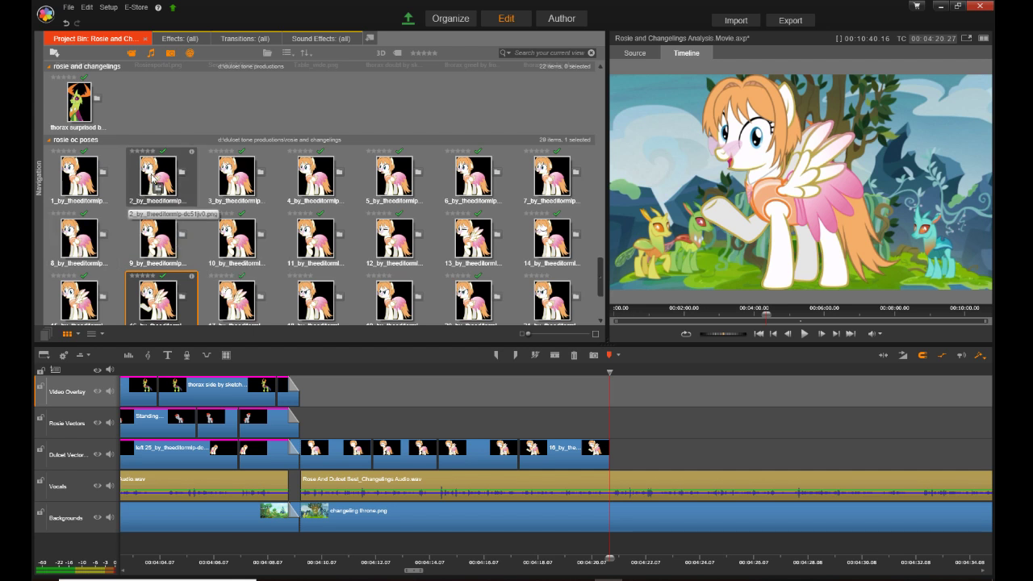
Step: Add Rosie pose 2 directly after pose 16, check it against the vocals and extend it to about 00:04:24.12
{"action": "left_click_drag", "start_coordinate": [154, 179], "coordinate": [622, 459]}
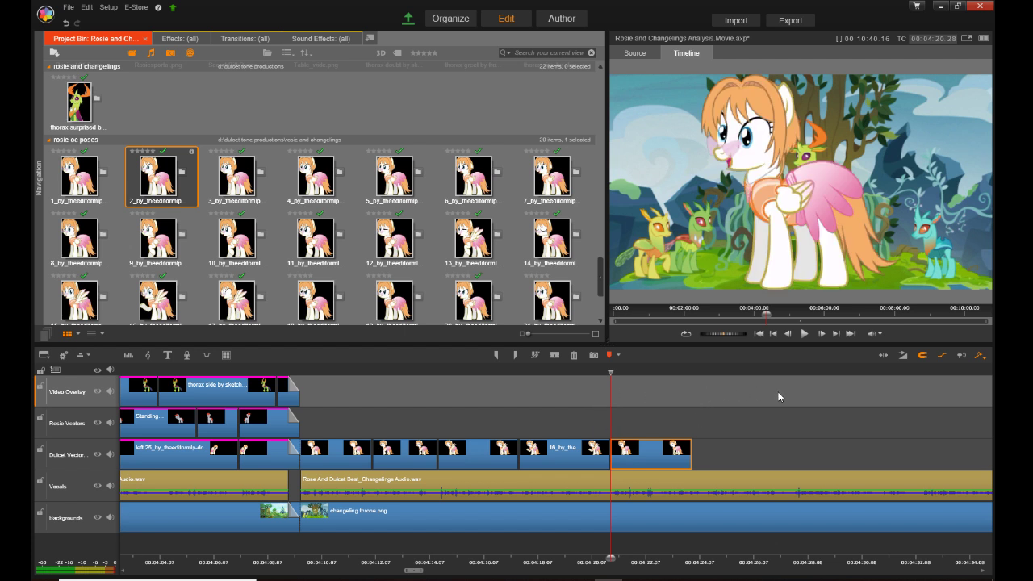
{"action": "key", "text": "space"}
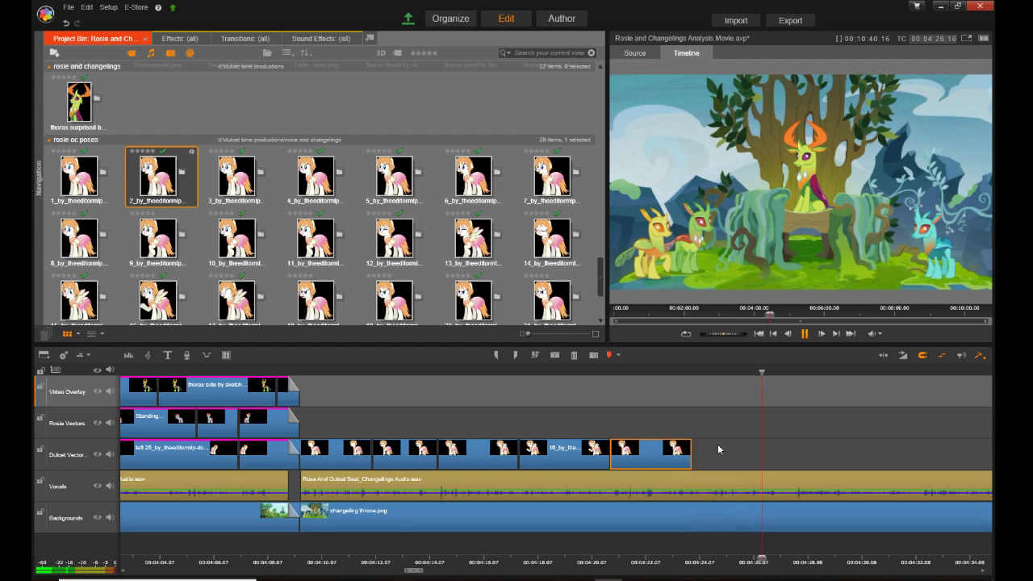
{"action": "key", "text": "space"}
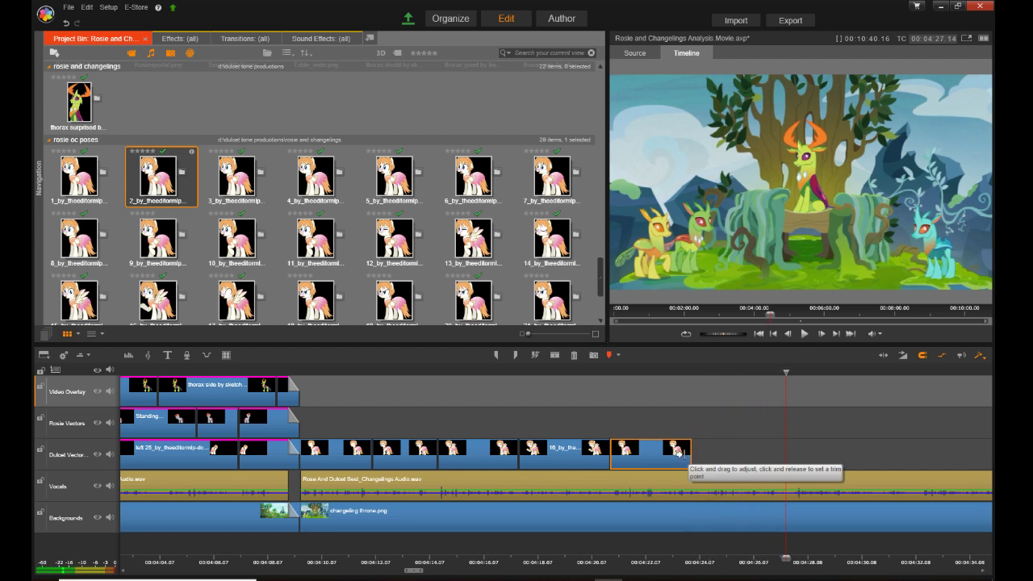
{"action": "left_click_drag", "start_coordinate": [680, 454], "coordinate": [702, 456]}
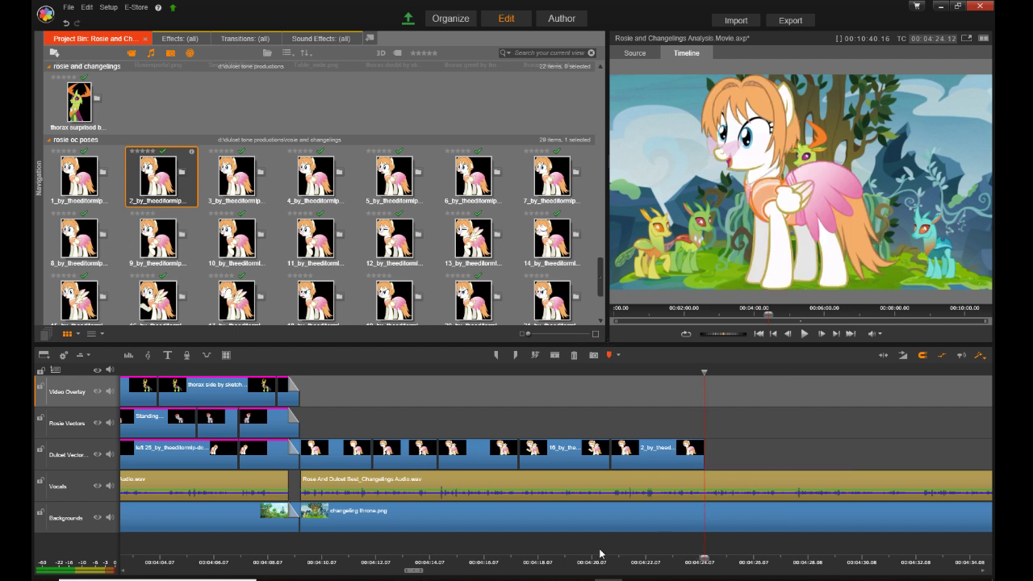
Step: Listen to the vocals after pose 2, add Rosie pose 7 directly behind it and extend that clip to about 00:04:27.19
{"action": "key", "text": "space"}
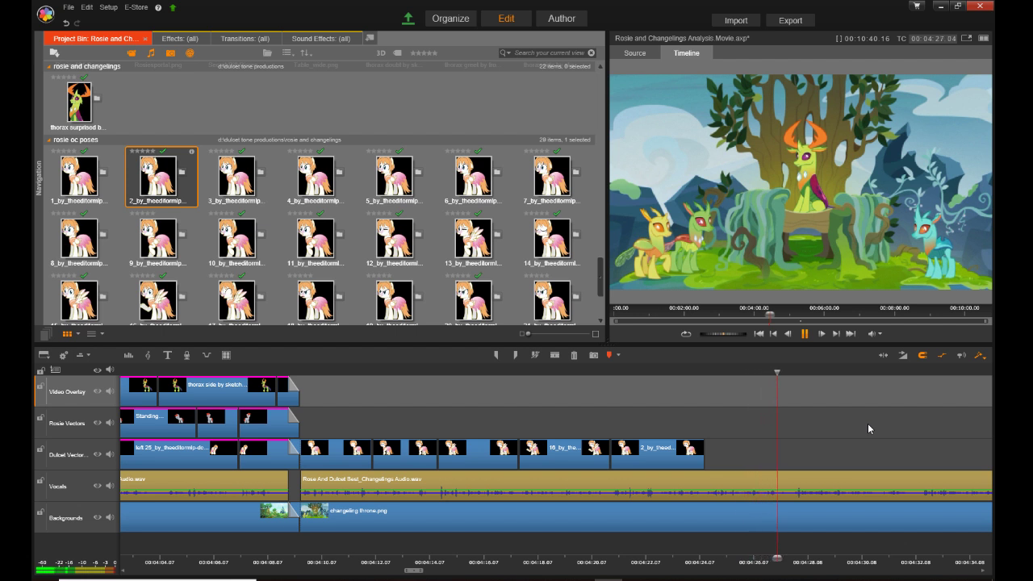
{"action": "key", "text": "space"}
{"action": "left_click_drag", "start_coordinate": [530, 169], "coordinate": [715, 460]}
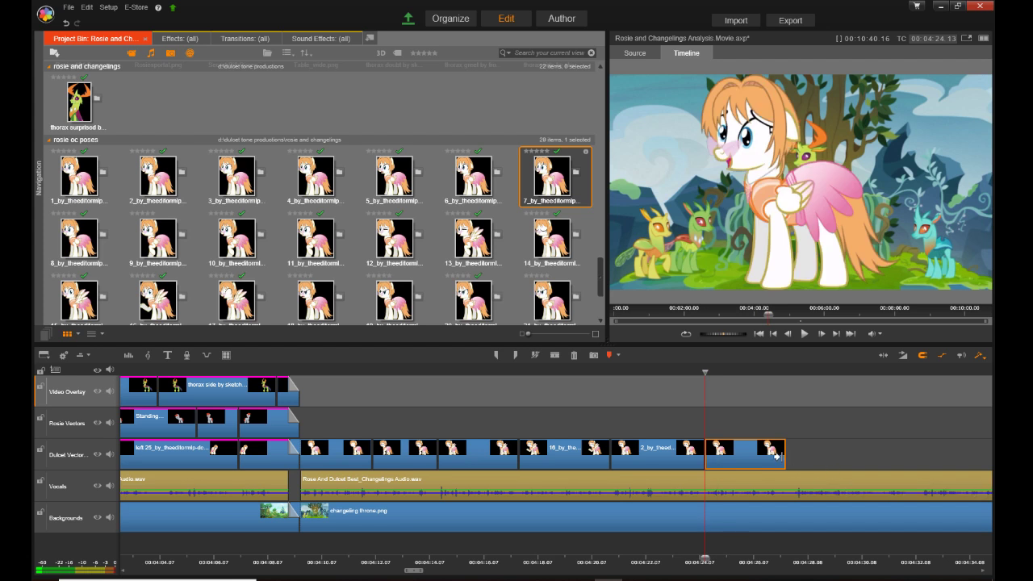
{"action": "left_click_drag", "start_coordinate": [785, 460], "coordinate": [788, 459]}
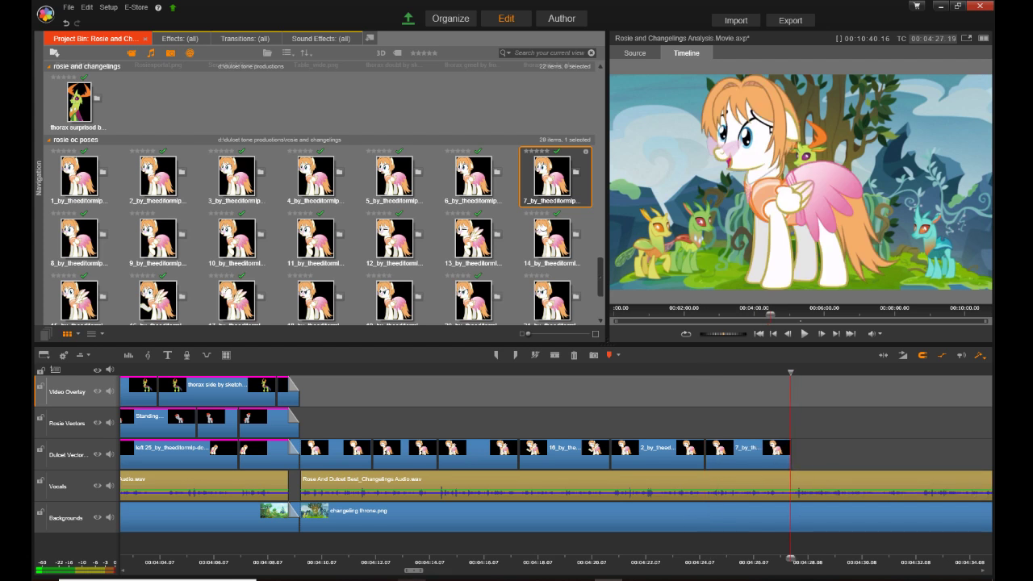
Step: Listen to the vocals that follow Rosie pose 7, then return the playhead to the end of that clip
{"action": "left_click_drag", "start_coordinate": [413, 573], "coordinate": [435, 573]}
{"action": "key", "text": "space"}
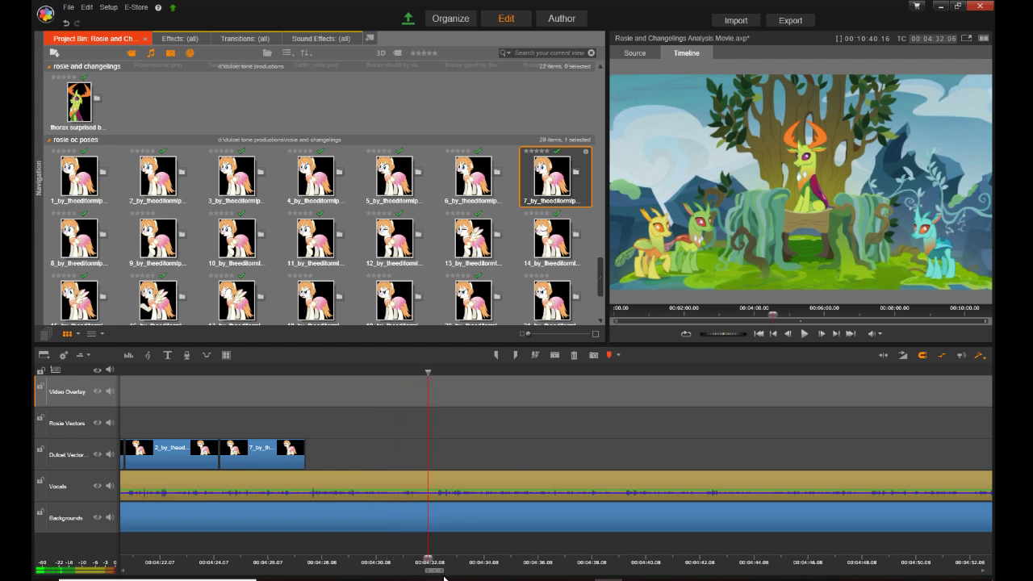
{"action": "left_click_drag", "start_coordinate": [442, 576], "coordinate": [438, 576]}
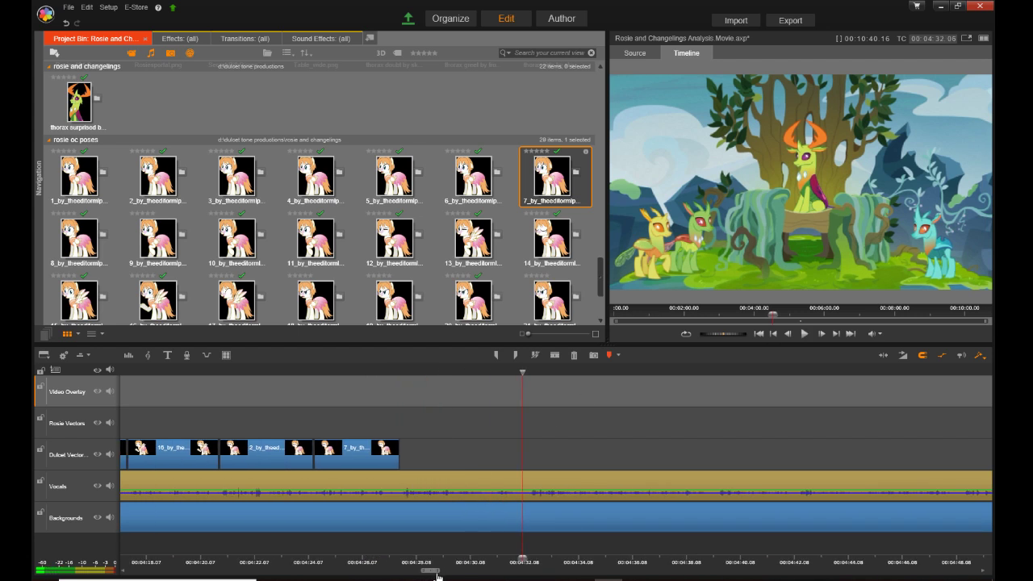
{"action": "key", "text": "space"}
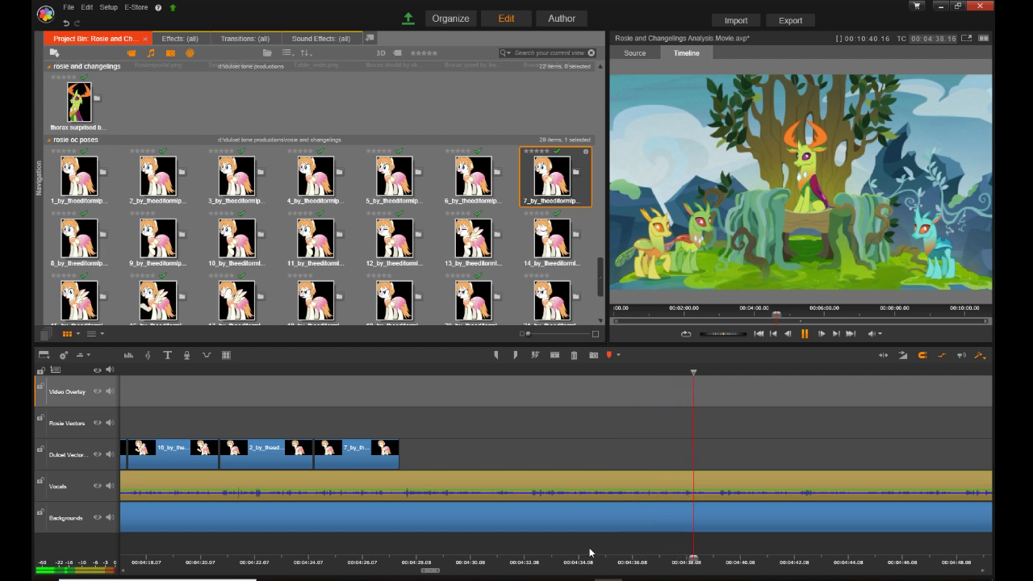
{"action": "left_click", "coordinate": [396, 560]}
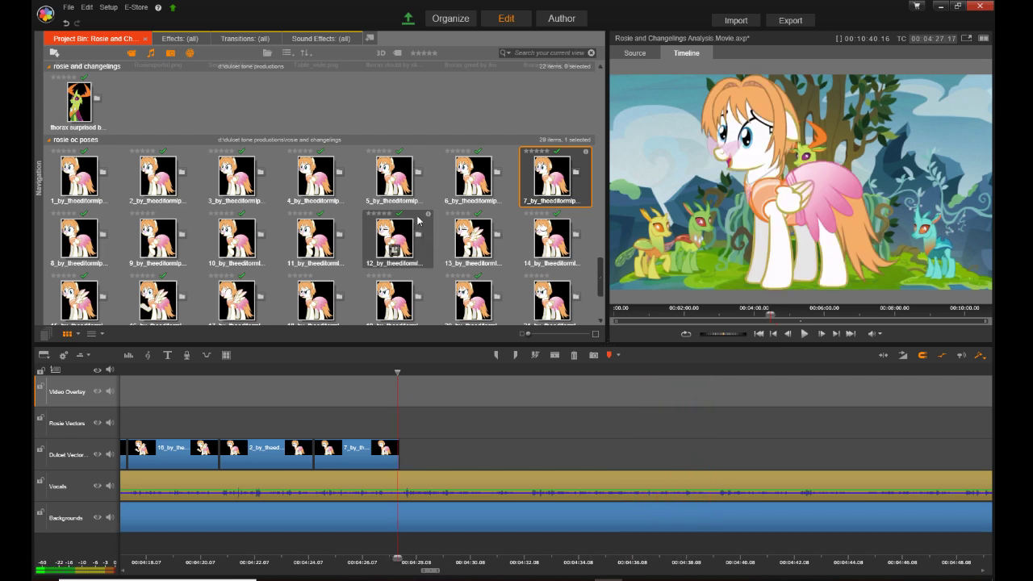
Step: Find Dulcet's Pondering.png pose, check the vocals and add the pose directly after Rosie pose 7 on the Dulcet vectors track
{"action": "scroll", "coordinate": [428, 216], "scroll_direction": "up", "scroll_amount": 10}
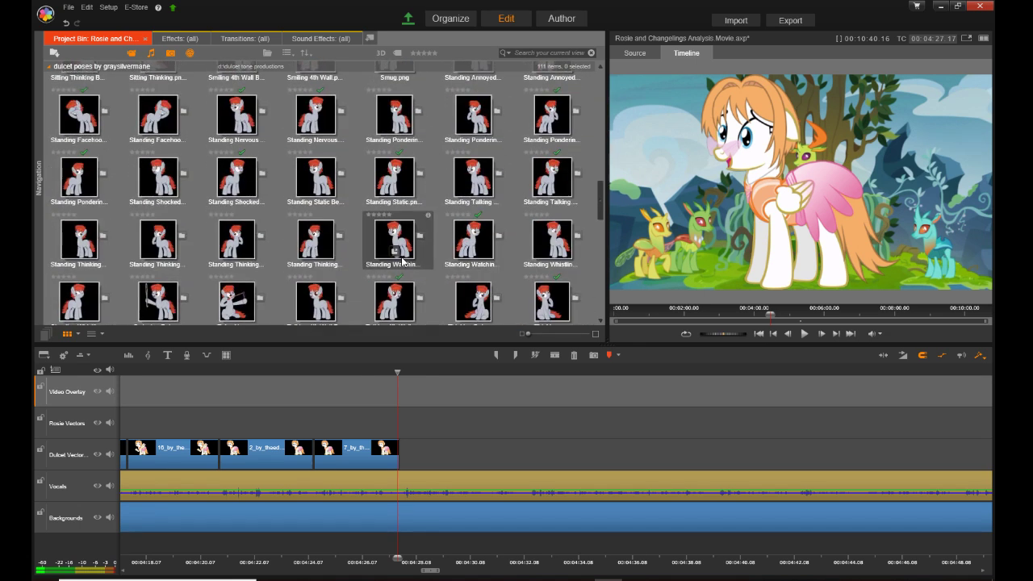
{"action": "scroll", "coordinate": [401, 251], "scroll_direction": "up", "scroll_amount": 2}
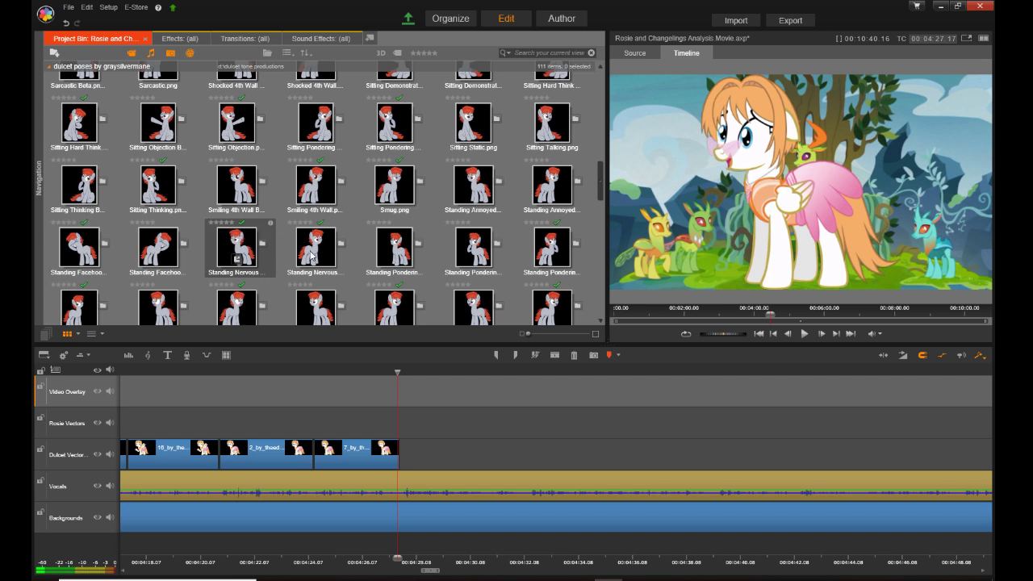
{"action": "scroll", "coordinate": [311, 256], "scroll_direction": "up", "scroll_amount": 3}
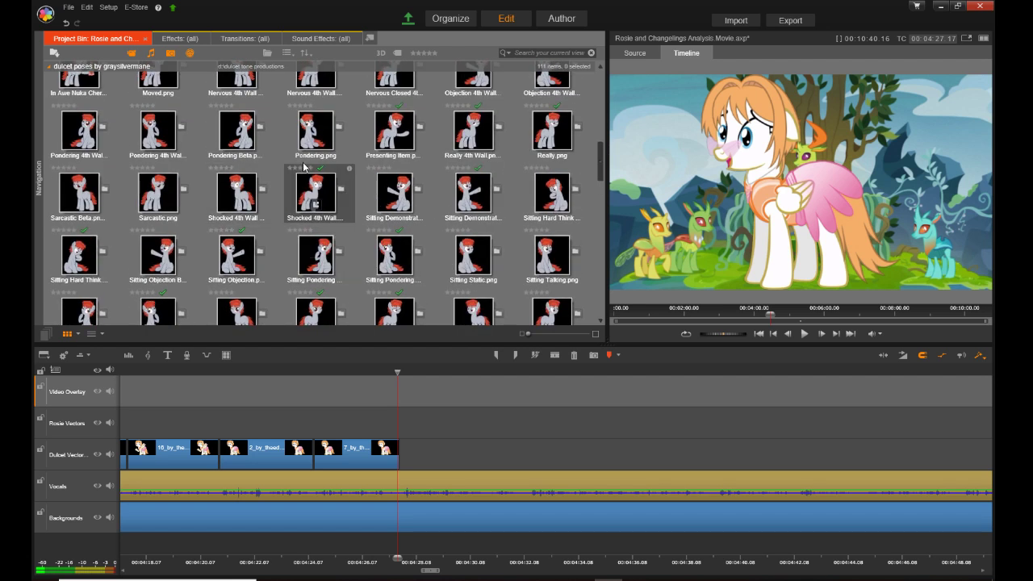
{"action": "left_click", "coordinate": [315, 132]}
{"action": "left_click", "coordinate": [388, 557]}
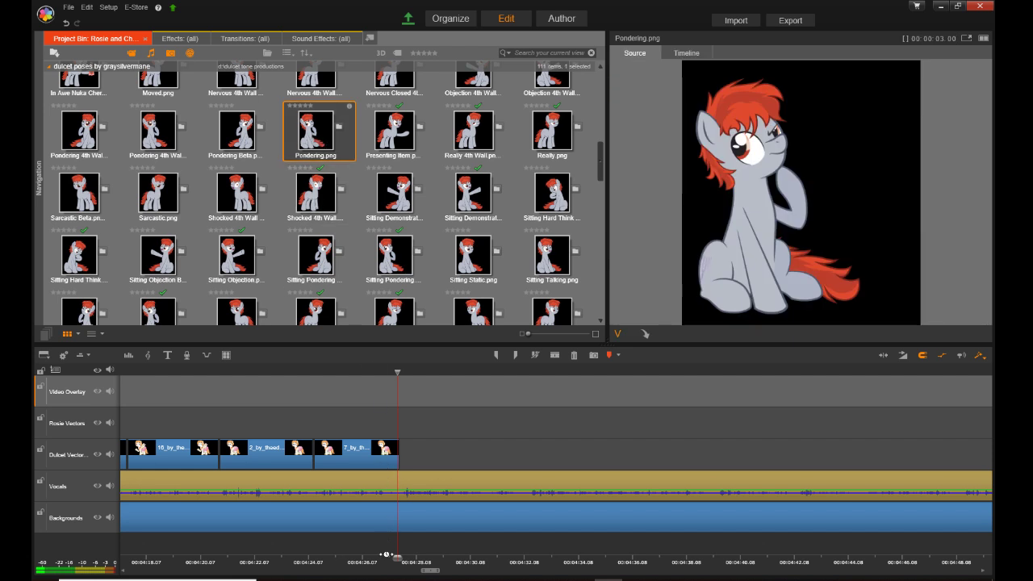
{"action": "key", "text": "space"}
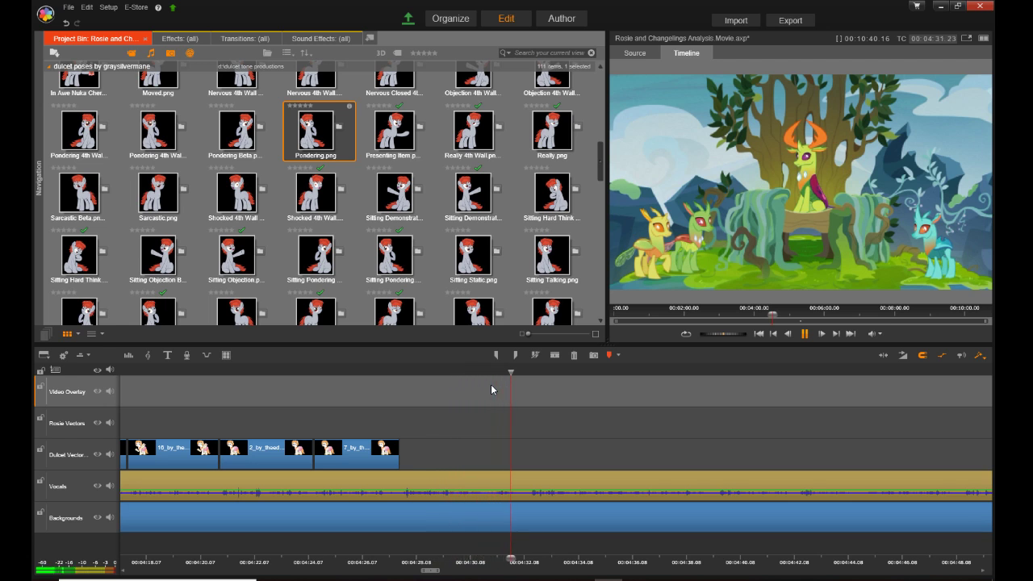
{"action": "key", "text": "space"}
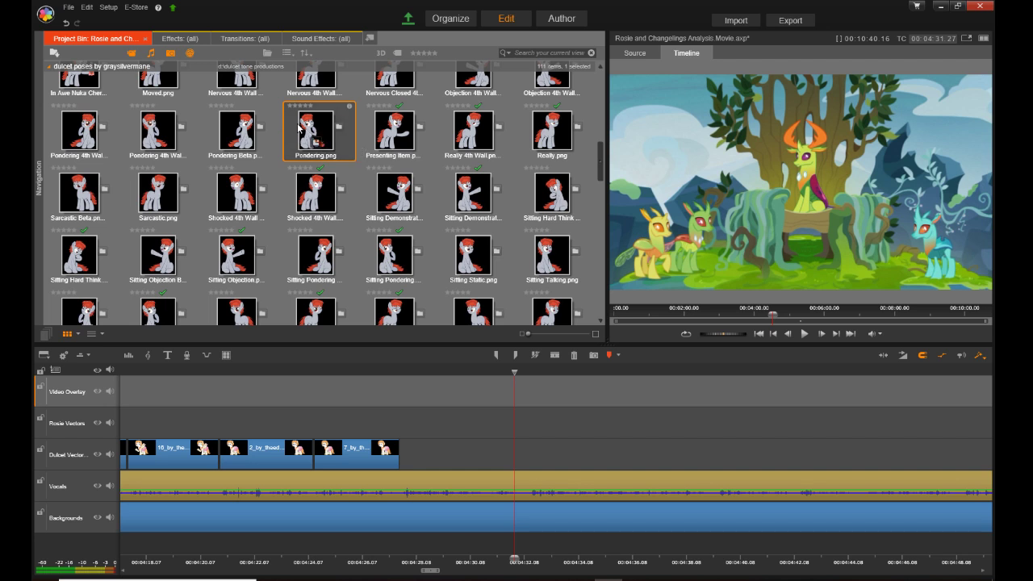
{"action": "left_click_drag", "start_coordinate": [307, 132], "coordinate": [482, 450]}
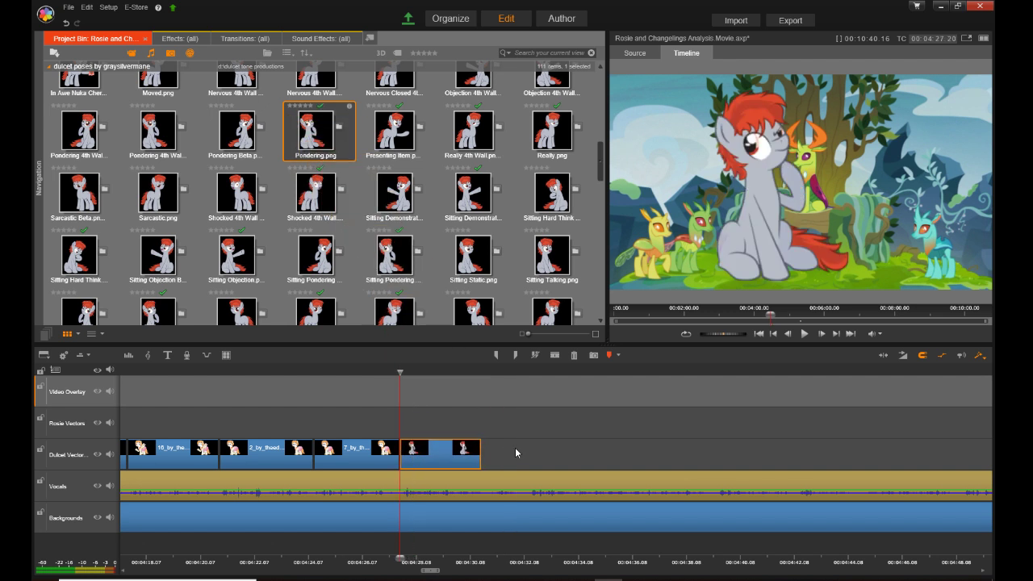
Step: Park the Pondering clip on the Rosie Vectors track at about 00:04:36.13 and move the six throne-scene Rosie clips up to that track
{"action": "left_click_drag", "start_coordinate": [447, 458], "coordinate": [686, 434]}
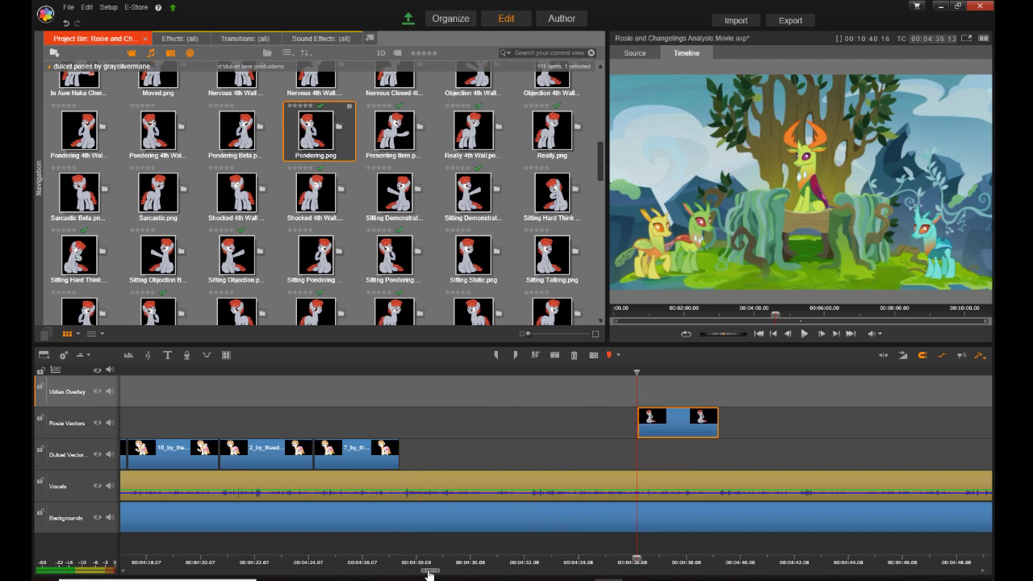
{"action": "mouse_move", "coordinate": [429, 573]}
{"action": "left_mouse_down"}
{"action": "mouse_move", "coordinate": [402, 575]}
{"action": "mouse_move", "coordinate": [410, 576]}
{"action": "left_mouse_up"}
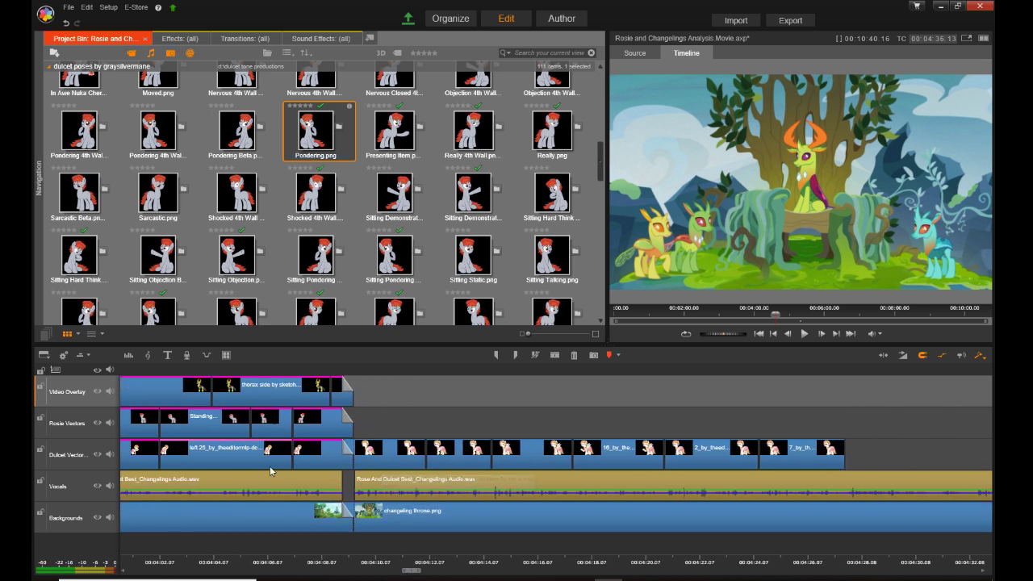
{"action": "left_click", "coordinate": [409, 463]}
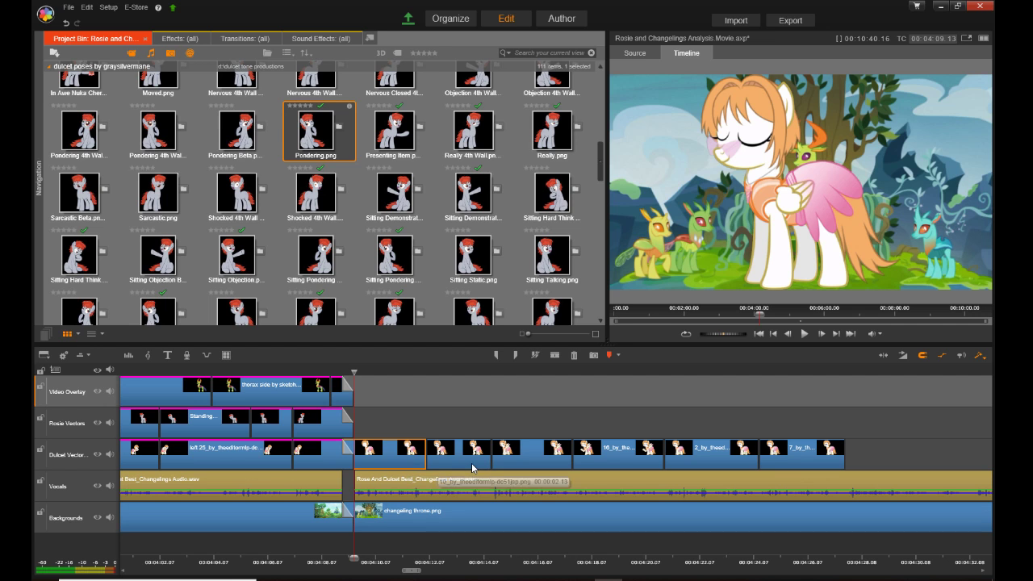
{"action": "left_click", "coordinate": [476, 458], "text": "ctrl"}
{"action": "left_click", "coordinate": [533, 457], "text": "ctrl"}
{"action": "left_click", "coordinate": [650, 465], "text": "ctrl"}
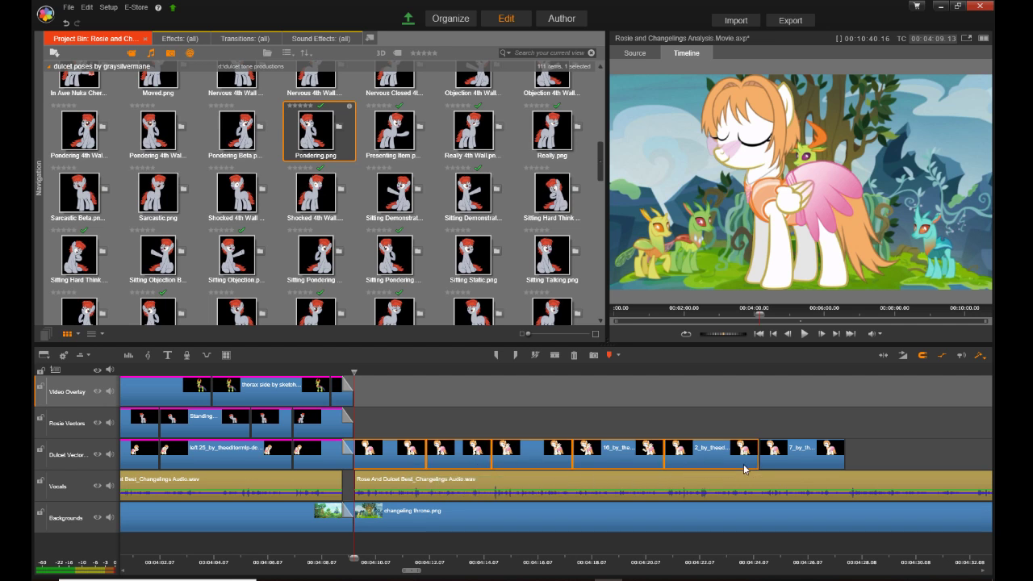
{"action": "left_click", "coordinate": [797, 459], "text": "ctrl"}
{"action": "left_click_drag", "start_coordinate": [795, 445], "coordinate": [795, 418]}
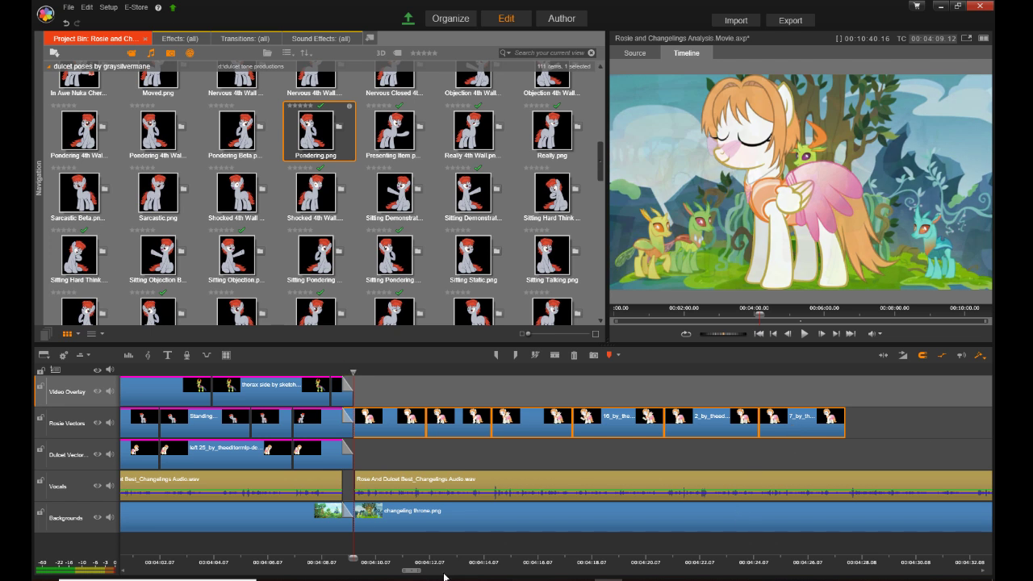
Step: Move the Pondering clip to the Dulcet vectors track at Rosie pose 7's end, check the vocals and extend it to about 00:04:30.23
{"action": "left_click_drag", "start_coordinate": [411, 573], "coordinate": [426, 571]}
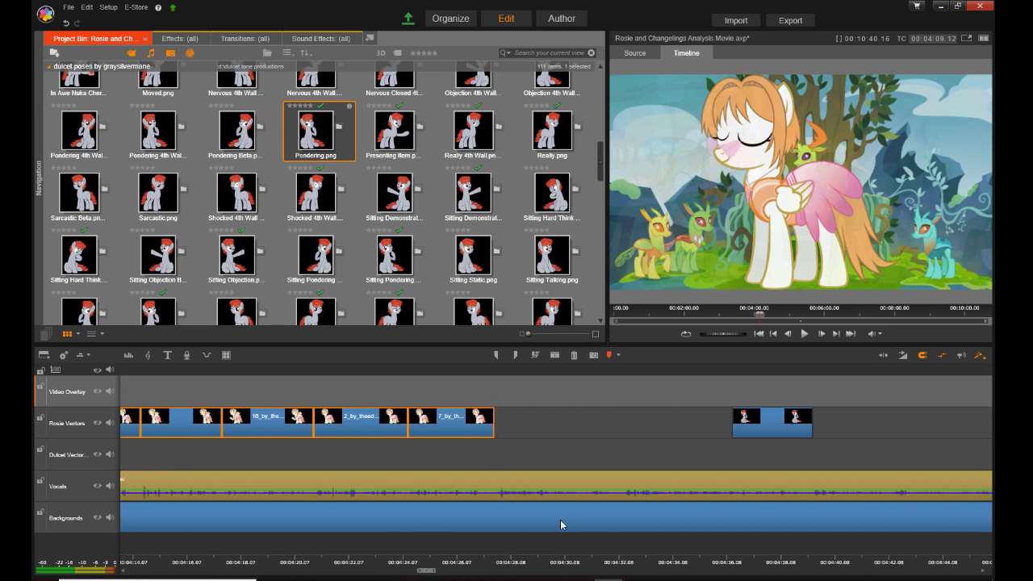
{"action": "left_click_drag", "start_coordinate": [781, 424], "coordinate": [534, 465]}
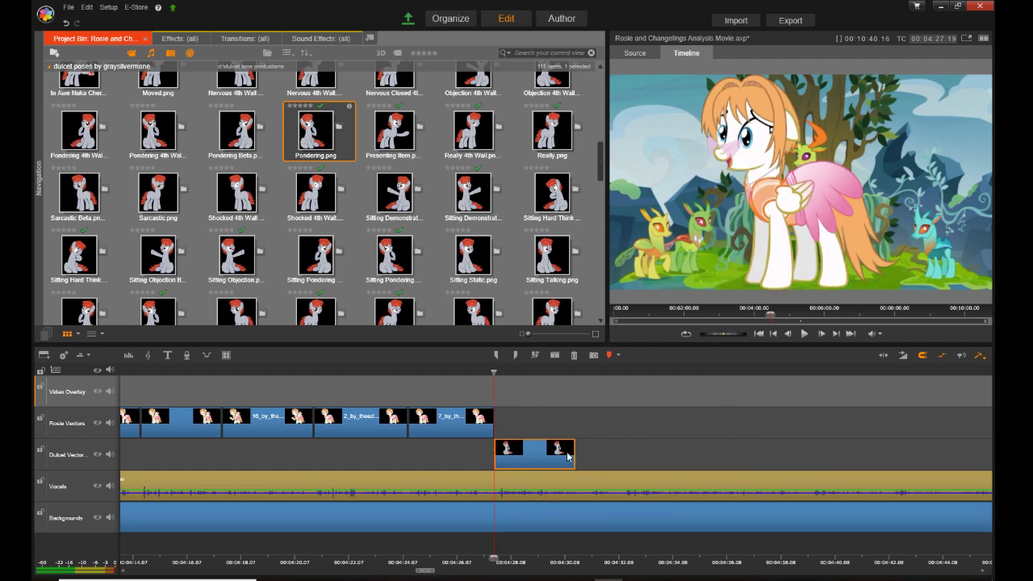
{"action": "key", "text": "space"}
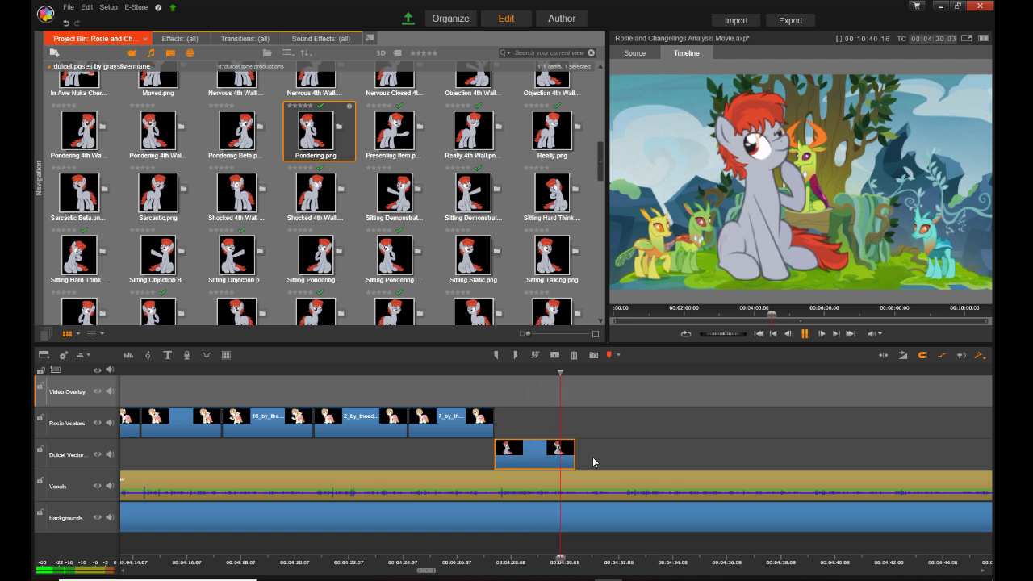
{"action": "key", "text": "space"}
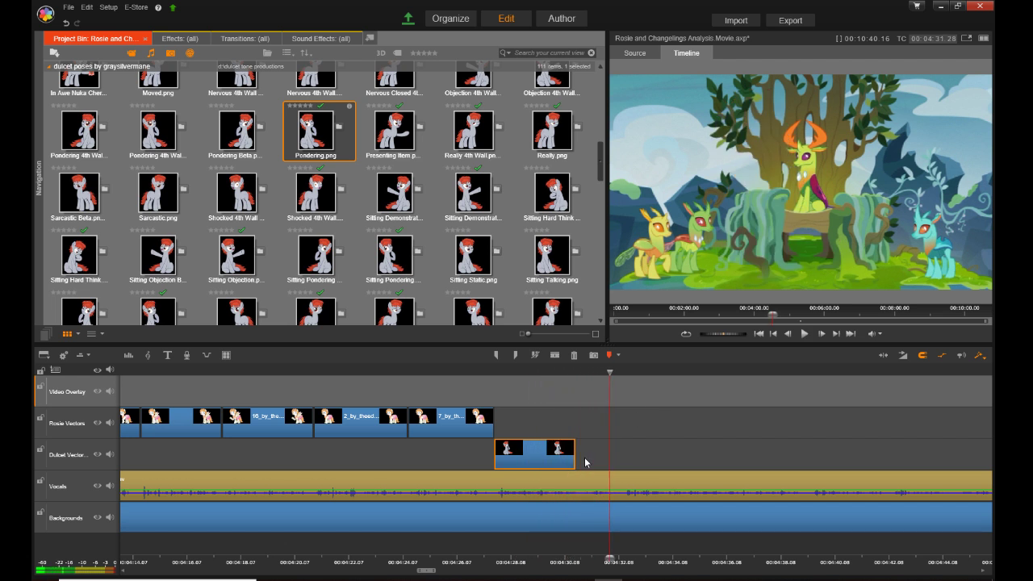
{"action": "left_click_drag", "start_coordinate": [569, 459], "coordinate": [573, 459]}
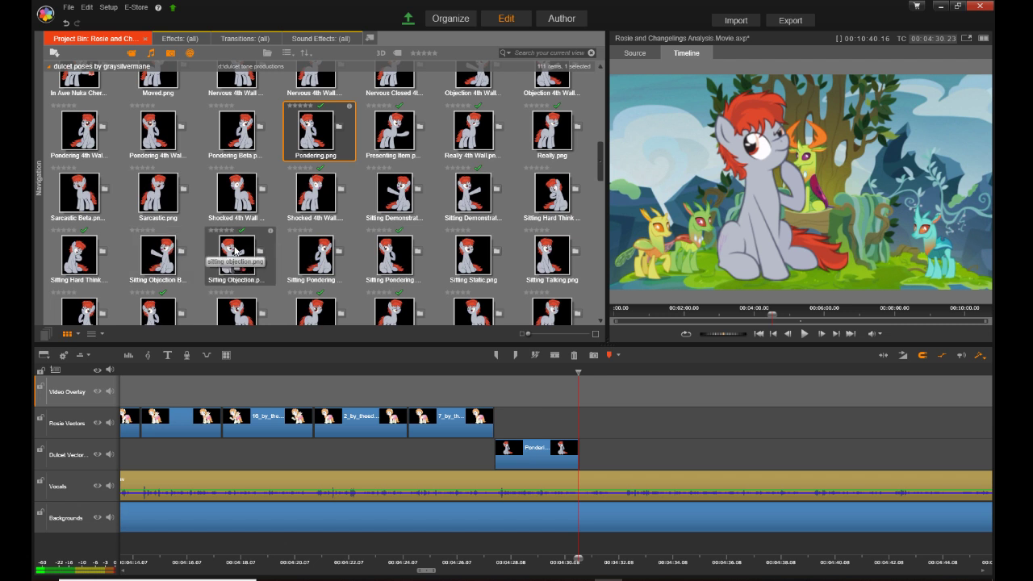
Step: Add the Sitting Objection pose directly after Pondering, trim it to end at about 00:04:32.12 and play back from before the Pondering clip
{"action": "left_click_drag", "start_coordinate": [238, 256], "coordinate": [585, 454]}
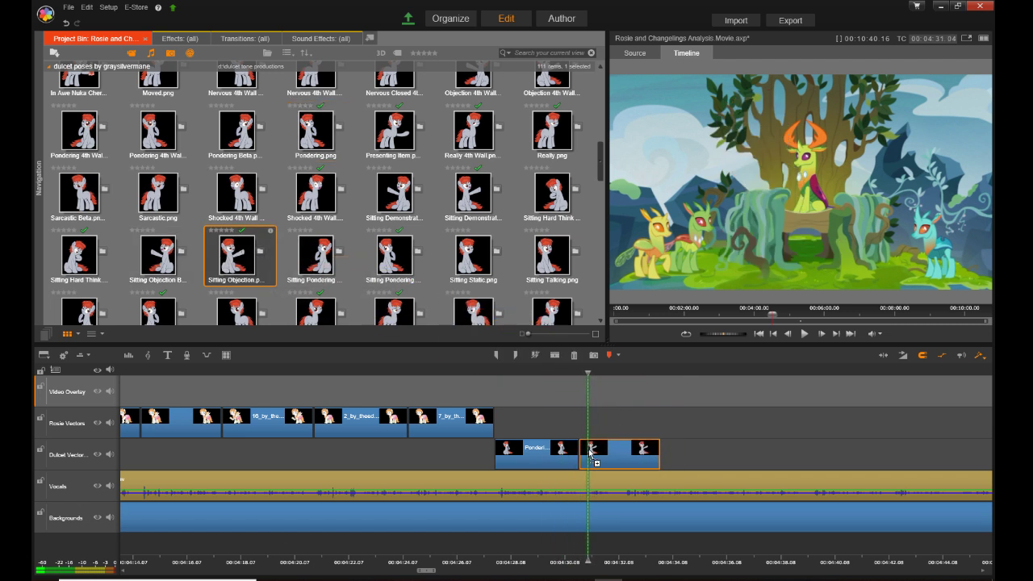
{"action": "left_click_drag", "start_coordinate": [654, 463], "coordinate": [621, 468]}
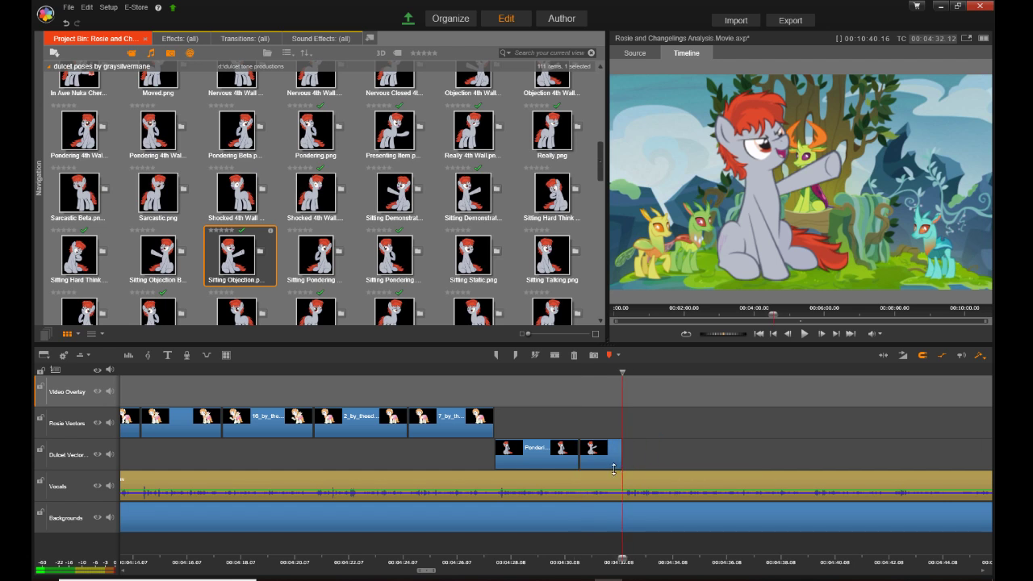
{"action": "left_click", "coordinate": [486, 557]}
{"action": "key", "text": "space"}
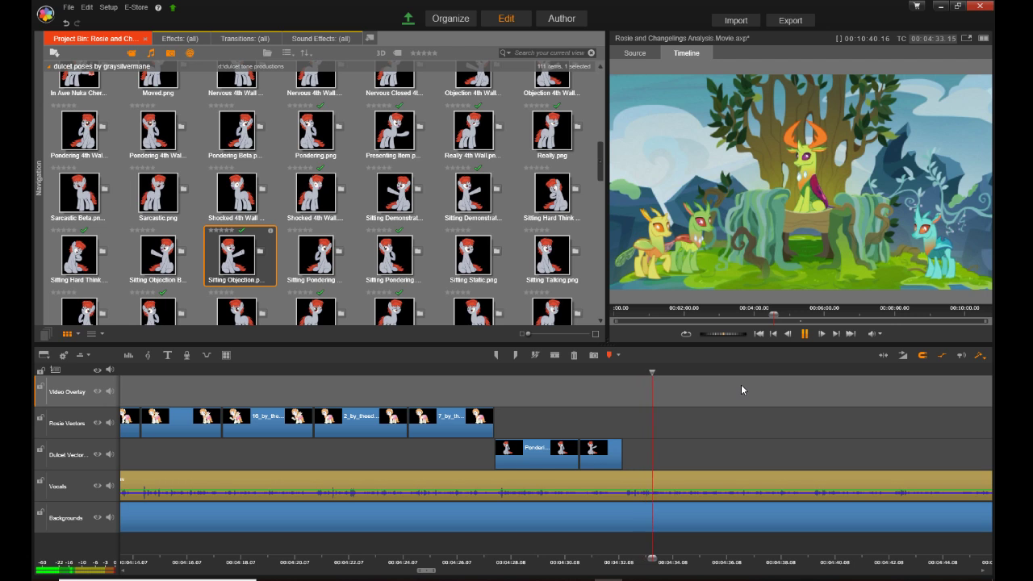
{"action": "key", "text": "space"}
Step: Add the Sitting Hard Think pose after Sitting Objection, listen to the vocals and move the clip to start at about 00:04:43.09
{"action": "left_click", "coordinate": [67, 254]}
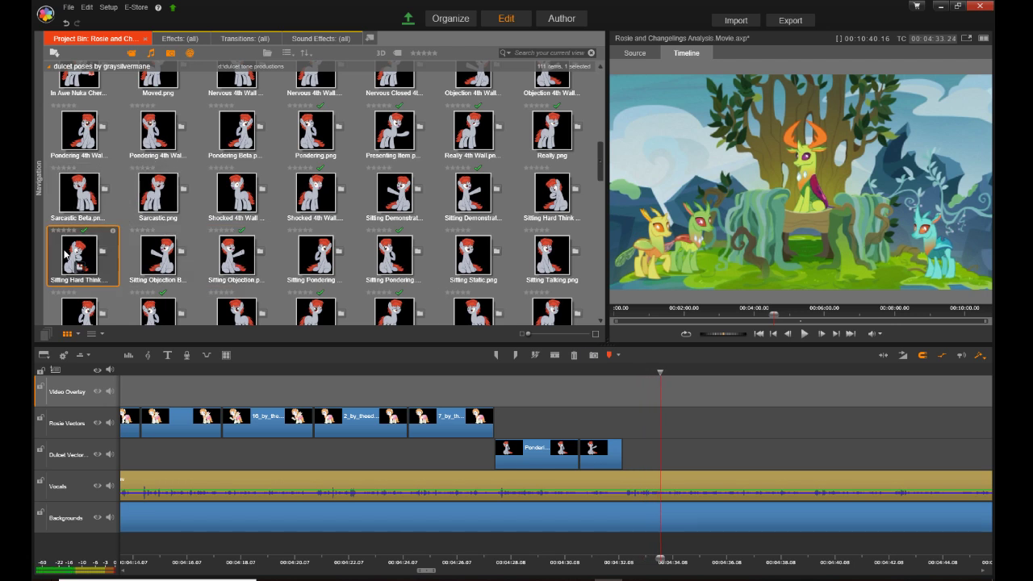
{"action": "left_click_drag", "start_coordinate": [70, 255], "coordinate": [635, 471]}
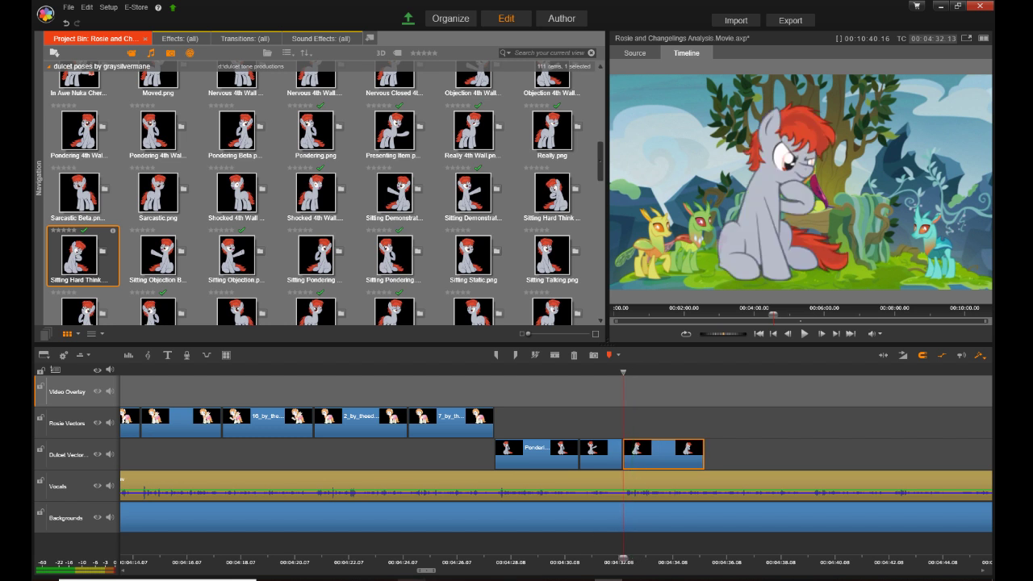
{"action": "mouse_move", "coordinate": [428, 575]}
{"action": "left_mouse_down"}
{"action": "mouse_move", "coordinate": [452, 576]}
{"action": "mouse_move", "coordinate": [437, 575]}
{"action": "left_mouse_up"}
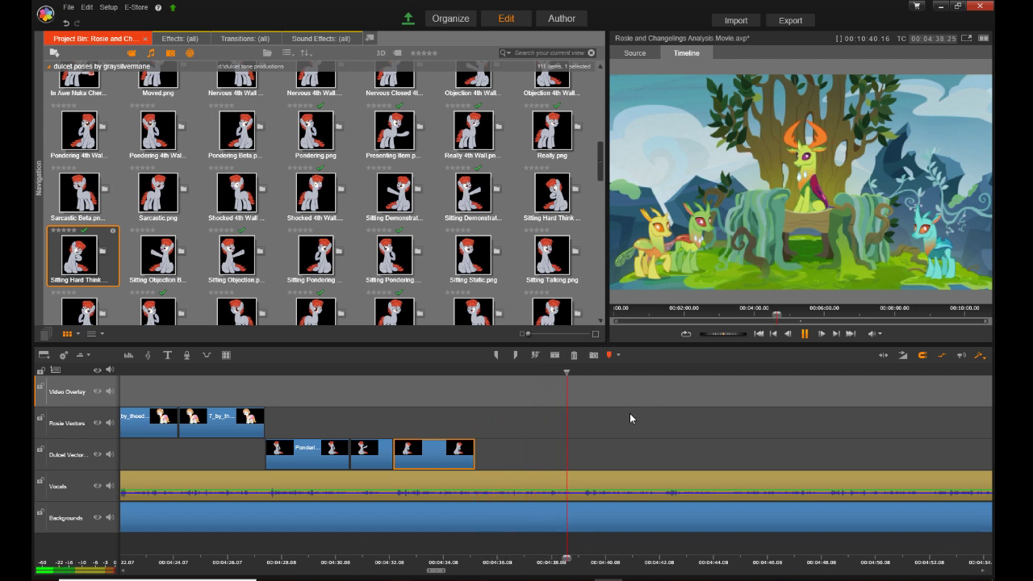
{"action": "key", "text": "space"}
{"action": "left_click_drag", "start_coordinate": [426, 453], "coordinate": [720, 452]}
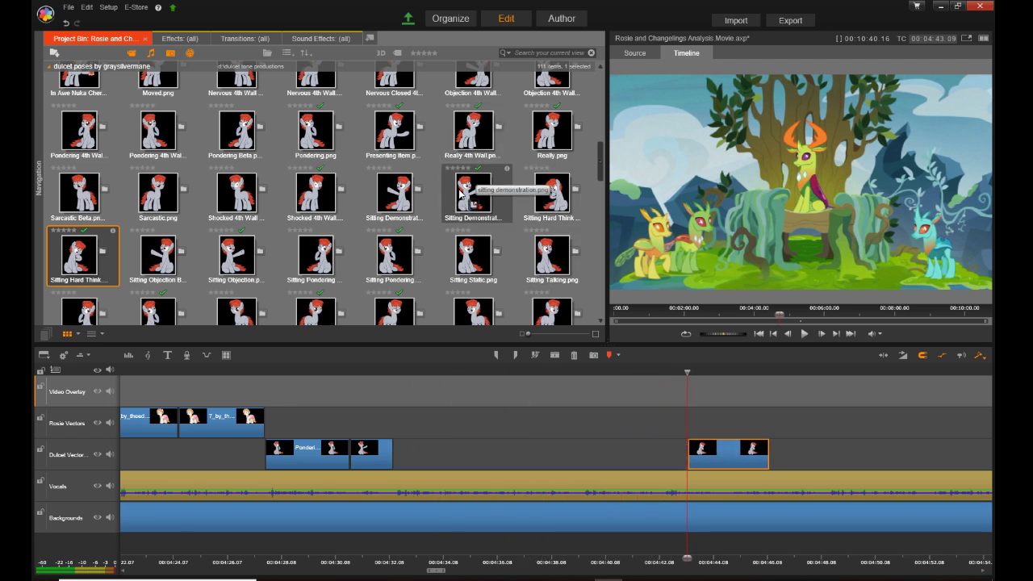
Step: Add the Sitting Pondering pose directly after Sitting Objection, check it against the vocals and extend it to about 00:04:36.23
{"action": "left_click", "coordinate": [460, 194]}
{"action": "left_click", "coordinate": [385, 257]}
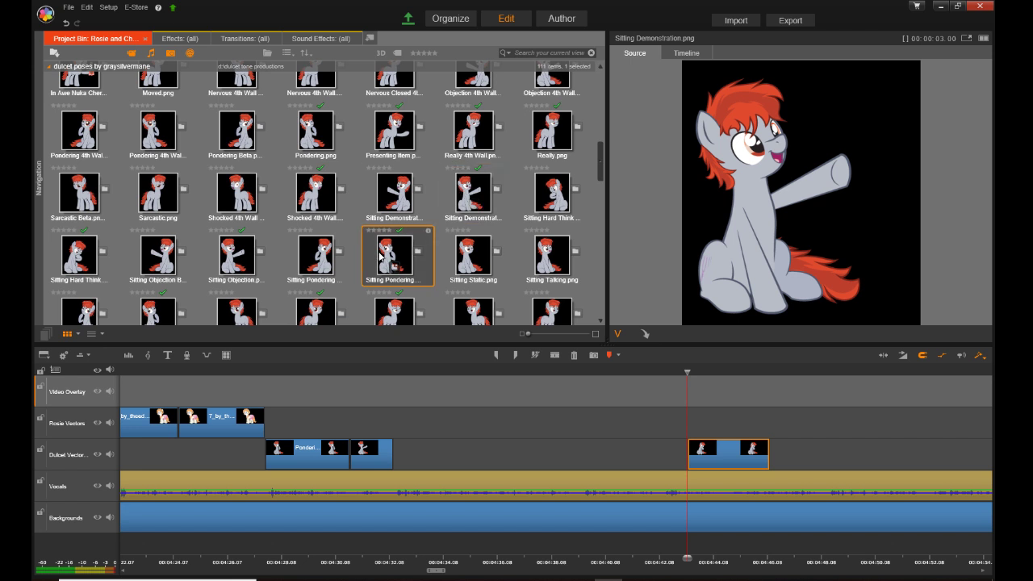
{"action": "left_click_drag", "start_coordinate": [384, 256], "coordinate": [399, 454]}
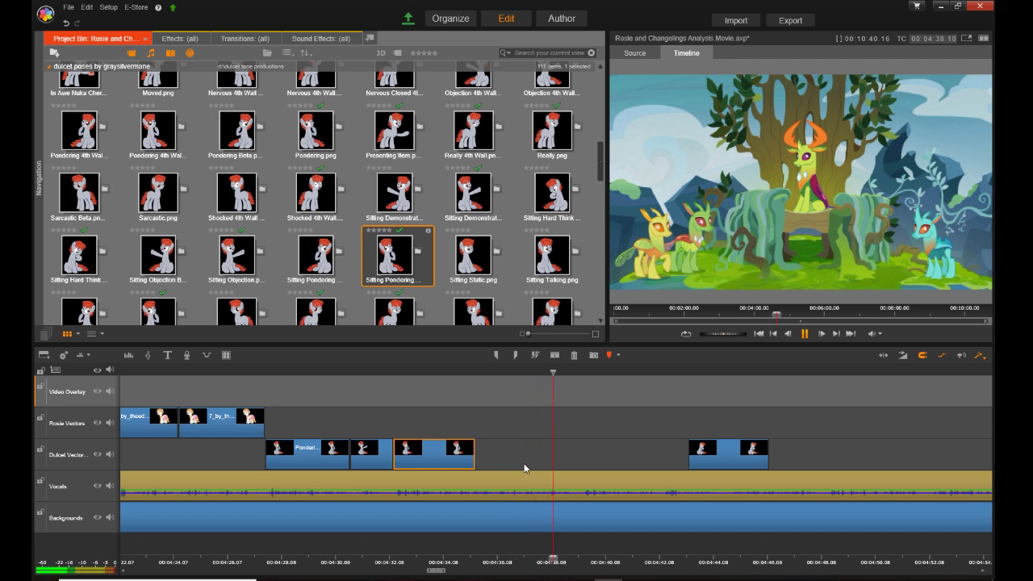
{"action": "left_click", "coordinate": [488, 557]}
{"action": "key", "text": "space"}
{"action": "left_click", "coordinate": [498, 555]}
{"action": "key", "text": "space"}
{"action": "key", "text": "space"}
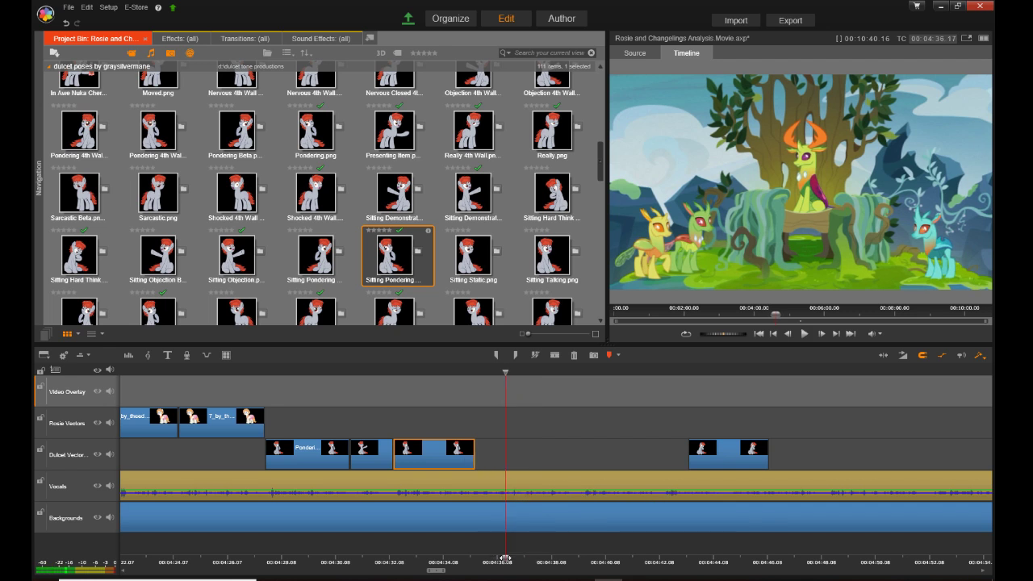
{"action": "key", "text": "space"}
{"action": "left_click_drag", "start_coordinate": [478, 455], "coordinate": [510, 459]}
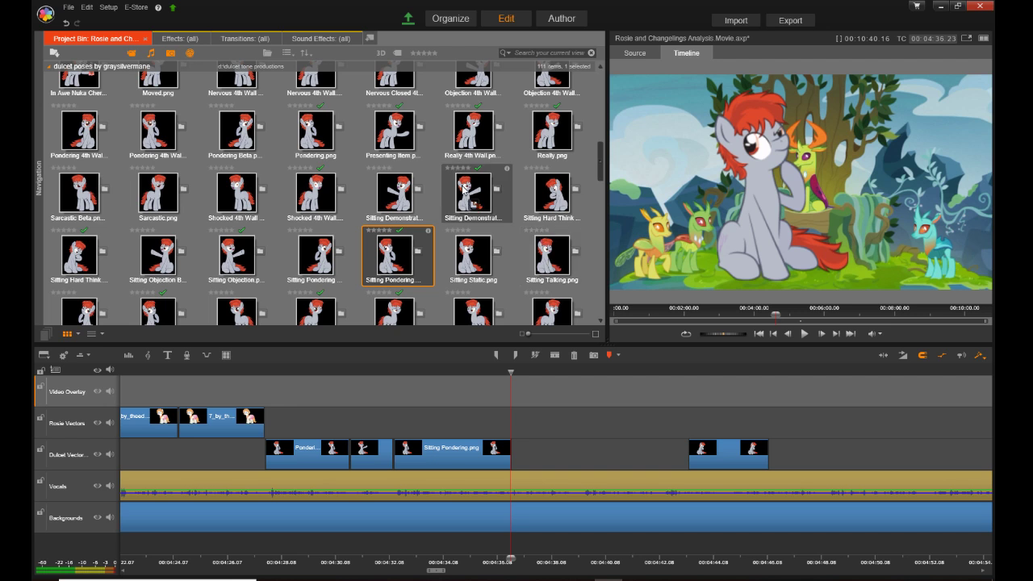
Step: Add the Sitting Demonstration pose directly after Sitting Pondering, trim it to end at about 00:04:39.12 and listen to the vocals that follow
{"action": "left_click_drag", "start_coordinate": [475, 194], "coordinate": [665, 408]}
{"action": "key", "text": "space"}
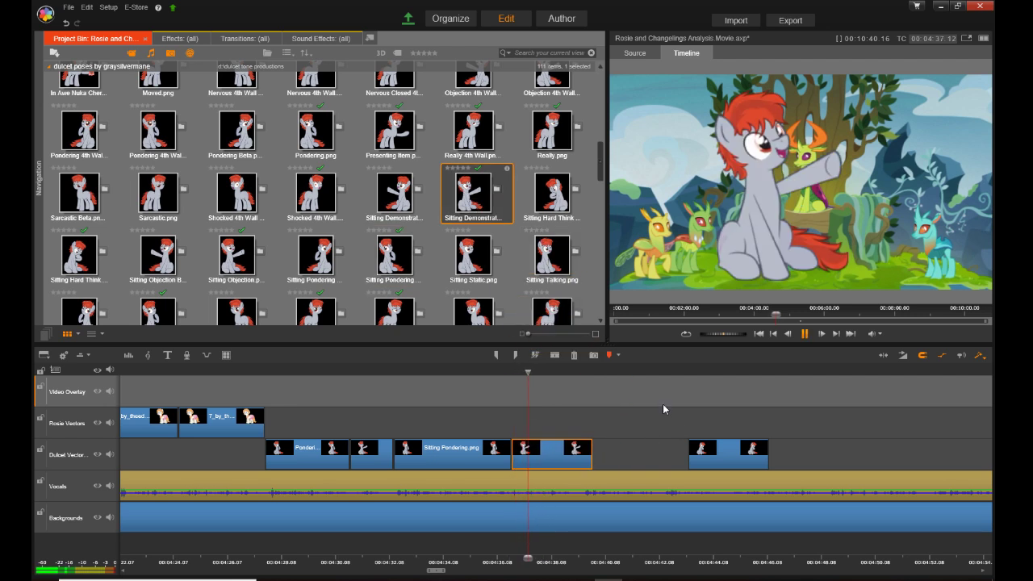
{"action": "key", "text": "space"}
{"action": "left_click_drag", "start_coordinate": [585, 459], "coordinate": [579, 463]}
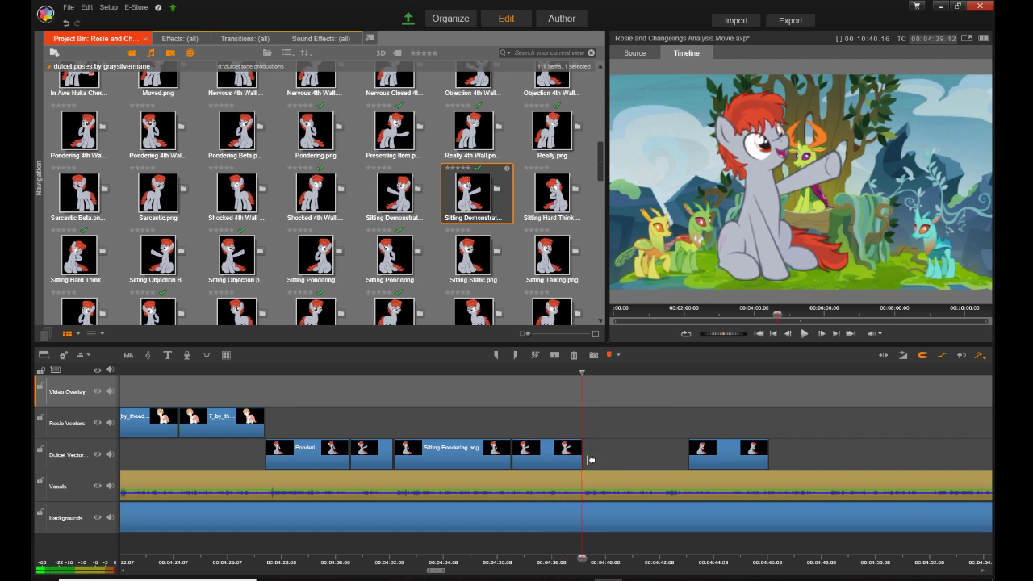
{"action": "key", "text": "space"}
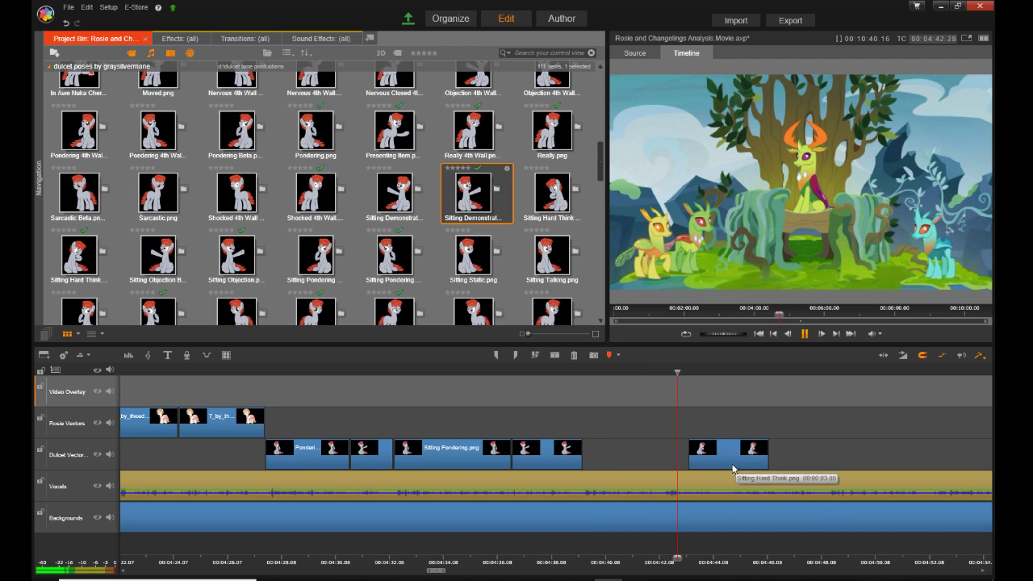
Step: Park the Sitting Hard Think clip on the Rosie Vectors track and add the Sitting Objection pose directly after Sitting Demonstration on the Dulcet track
{"action": "left_click_drag", "start_coordinate": [733, 468], "coordinate": [737, 439]}
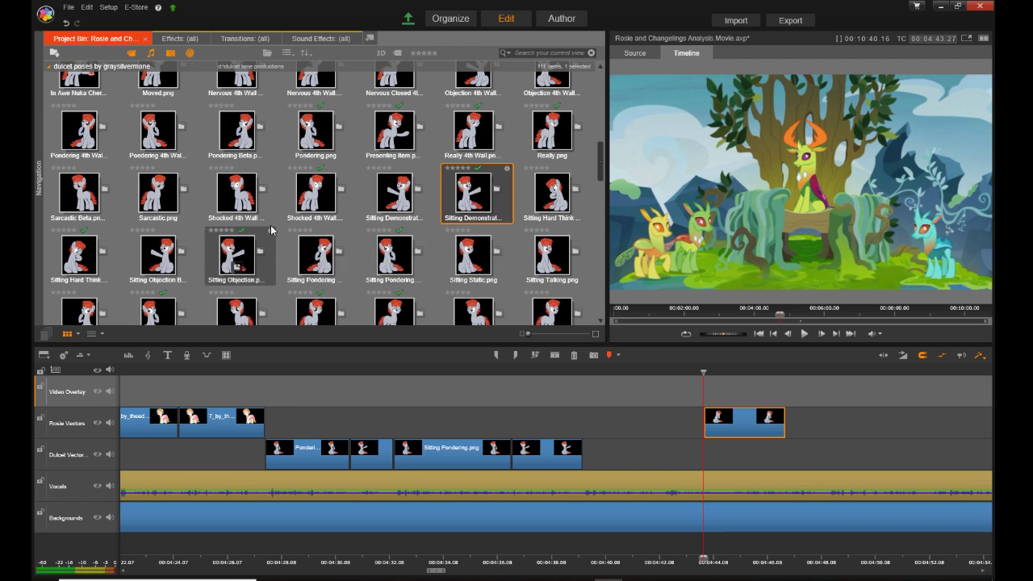
{"action": "left_click", "coordinate": [233, 259]}
{"action": "left_click_drag", "start_coordinate": [233, 259], "coordinate": [595, 462]}
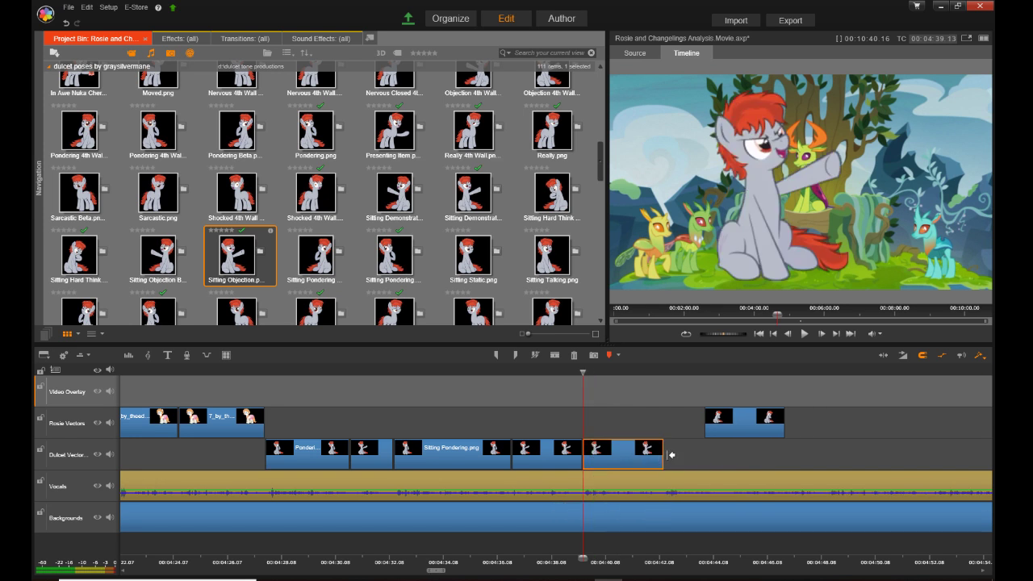
{"action": "left_click_drag", "start_coordinate": [657, 456], "coordinate": [660, 458]}
Step: Move Sitting Hard Think back to the Dulcet track directly after Sitting Objection, listen to the vocals and extend it to 00:04:48.13
{"action": "left_click_drag", "start_coordinate": [732, 422], "coordinate": [698, 466]}
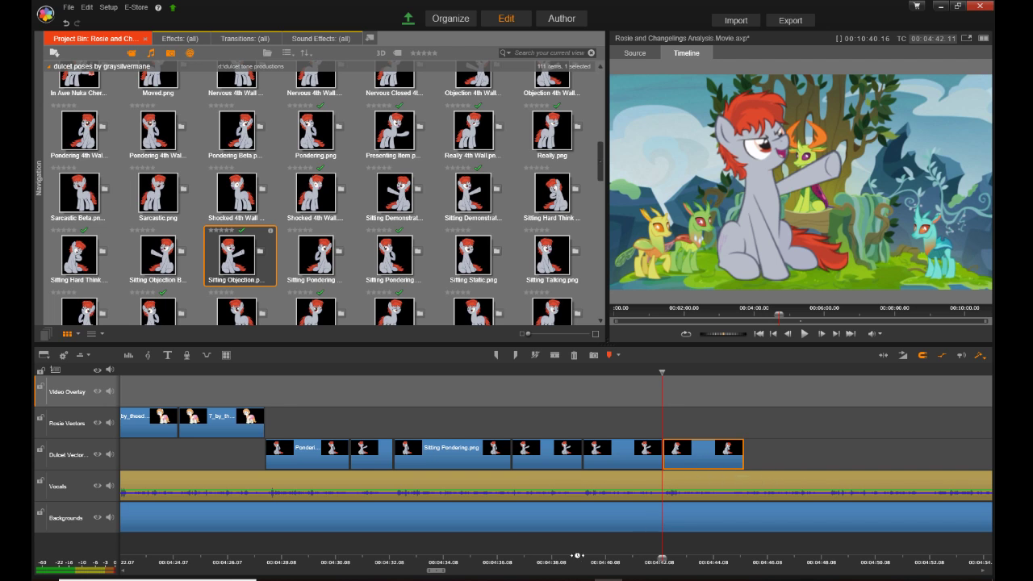
{"action": "key", "text": "space"}
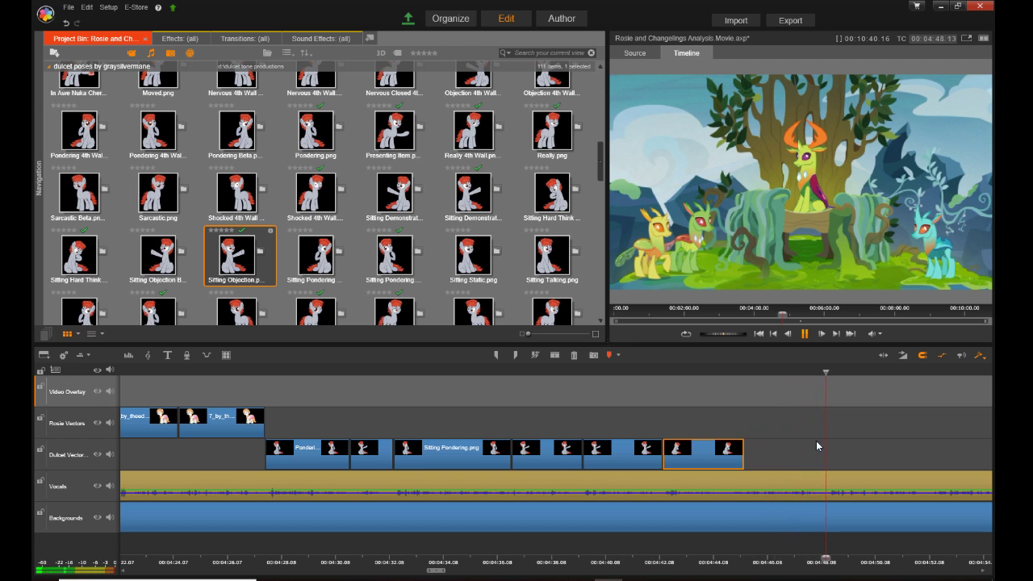
{"action": "key", "text": "space"}
{"action": "left_click_drag", "start_coordinate": [744, 454], "coordinate": [825, 460]}
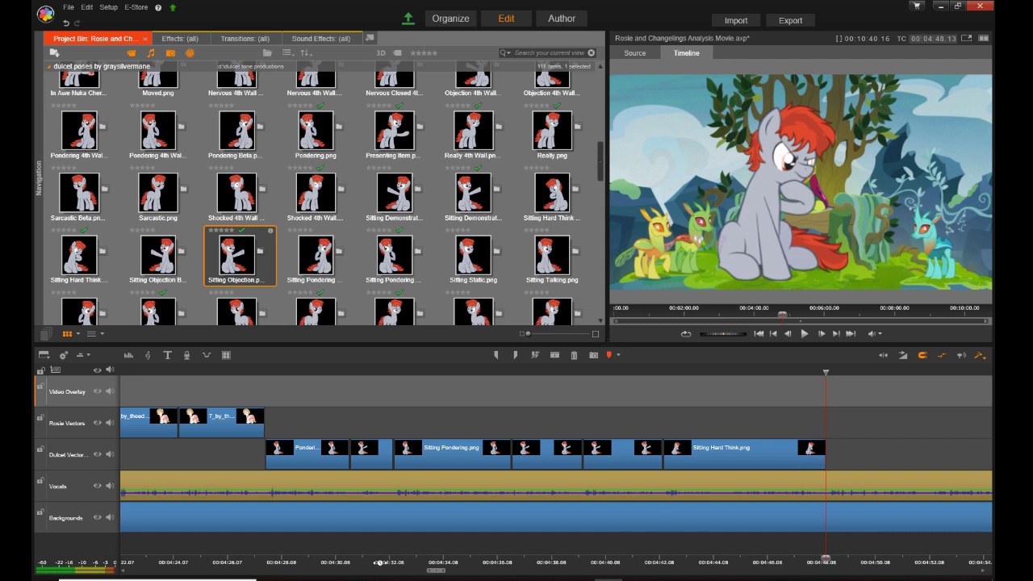
Step: Add the Shocked 4th Wall pose directly after Sitting Hard Think, check it against the vocals and trim it to end at about 00:04:50.02
{"action": "left_click_drag", "start_coordinate": [433, 571], "coordinate": [449, 573]}
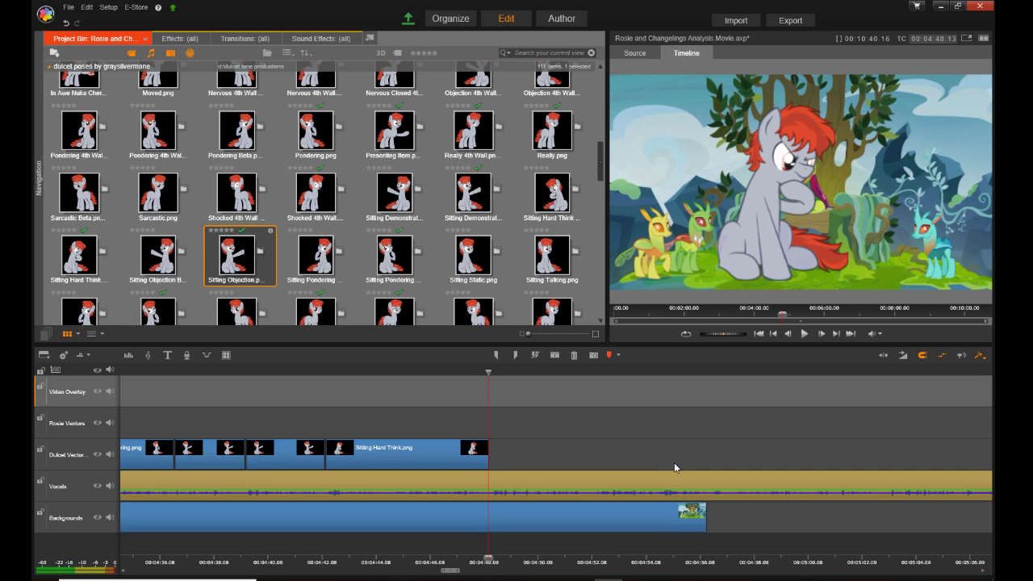
{"action": "key", "text": "space"}
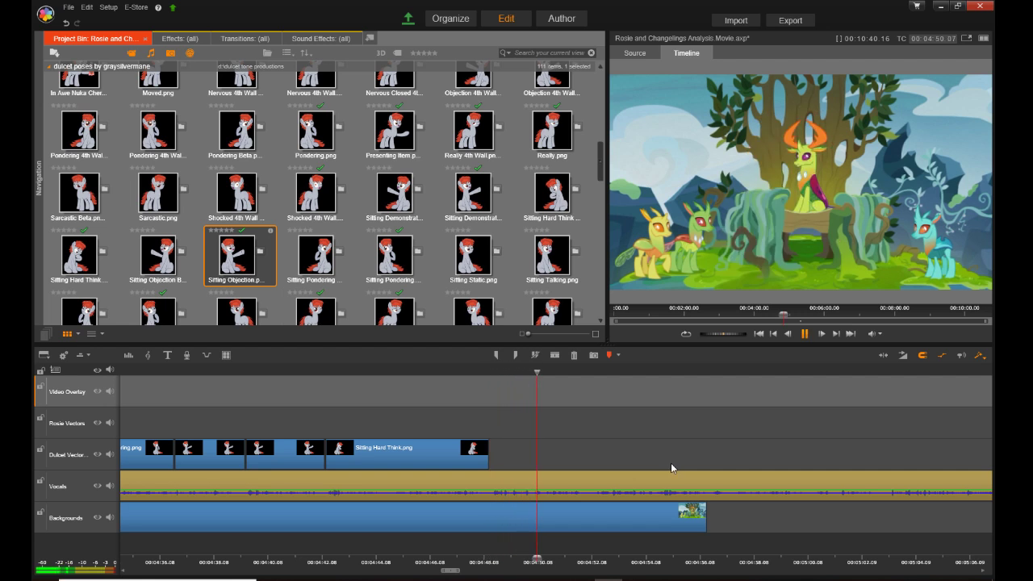
{"action": "key", "text": "space"}
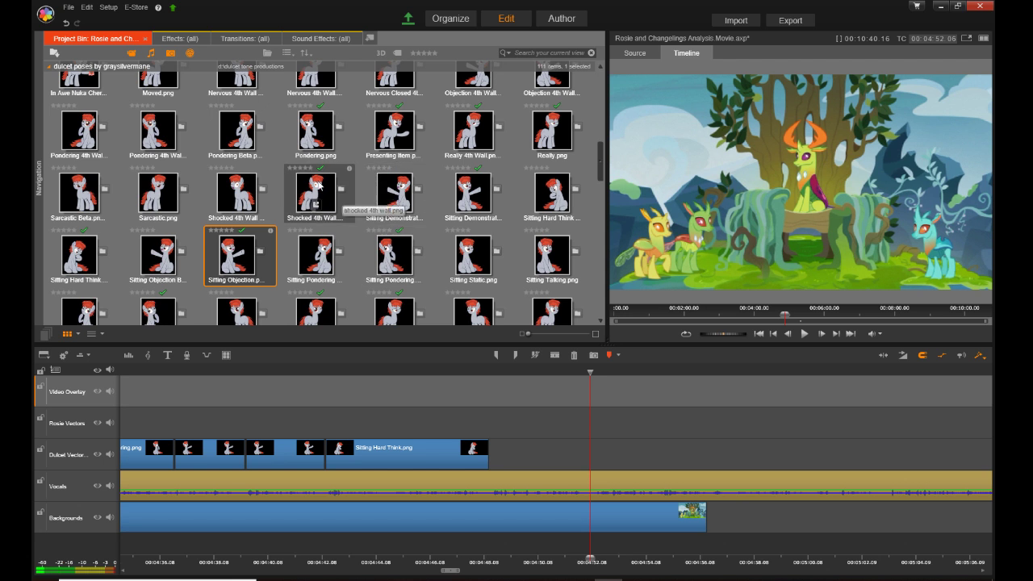
{"action": "left_click_drag", "start_coordinate": [305, 194], "coordinate": [498, 462]}
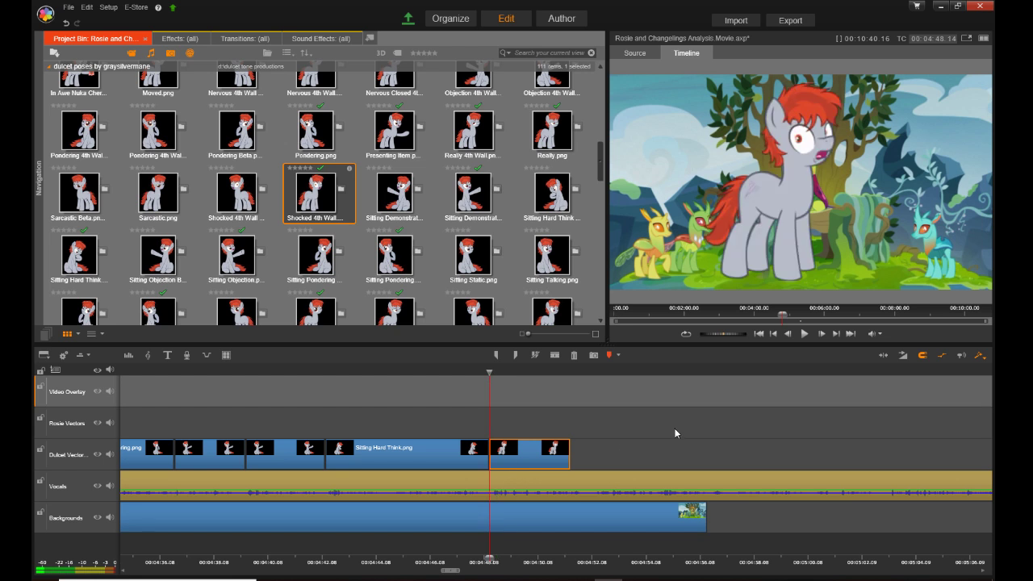
{"action": "key", "text": "space"}
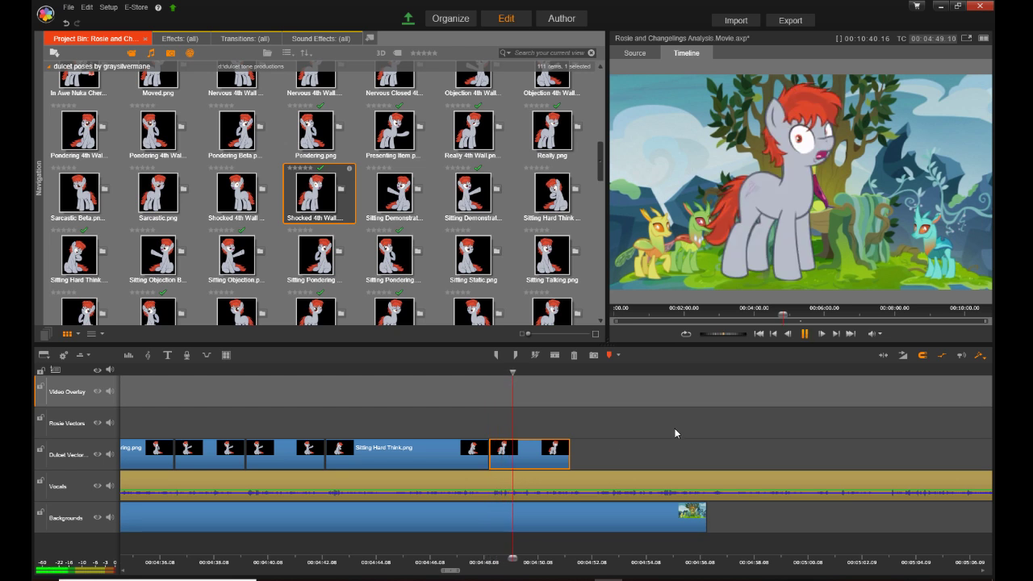
{"action": "key", "text": "space"}
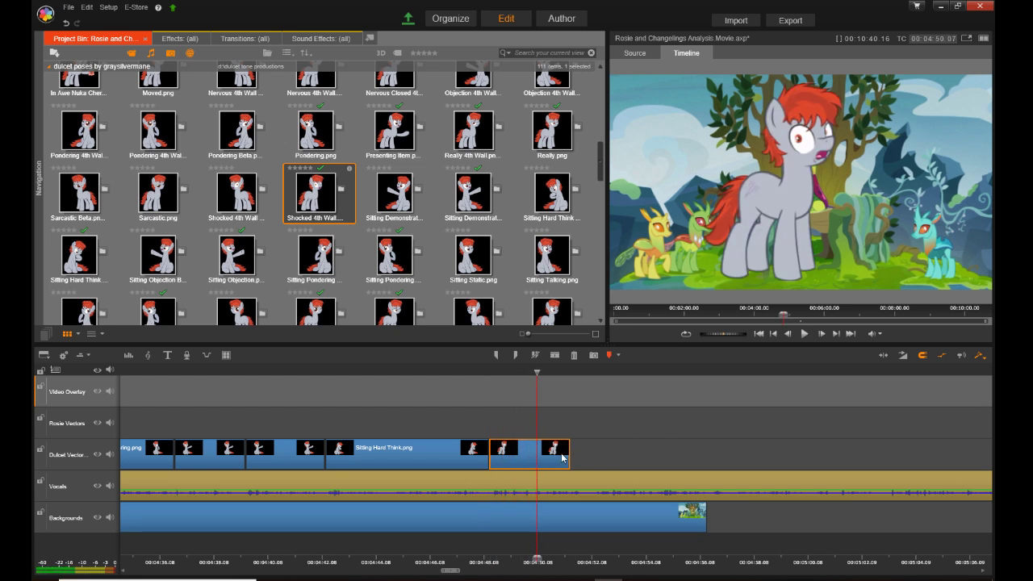
{"action": "left_click_drag", "start_coordinate": [567, 459], "coordinate": [532, 466]}
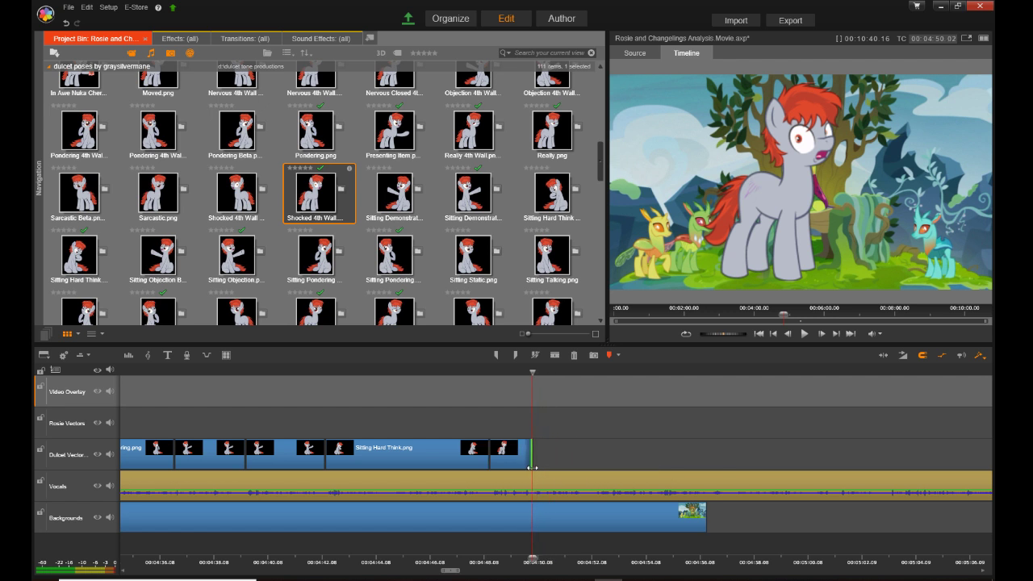
Step: Add the Smiling 4th Wall pose directly after Shocked 4th Wall, listen to the vocals and trim it to end at about 00:04:52.08
{"action": "left_click", "coordinate": [311, 309]}
{"action": "left_click_drag", "start_coordinate": [306, 315], "coordinate": [546, 459]}
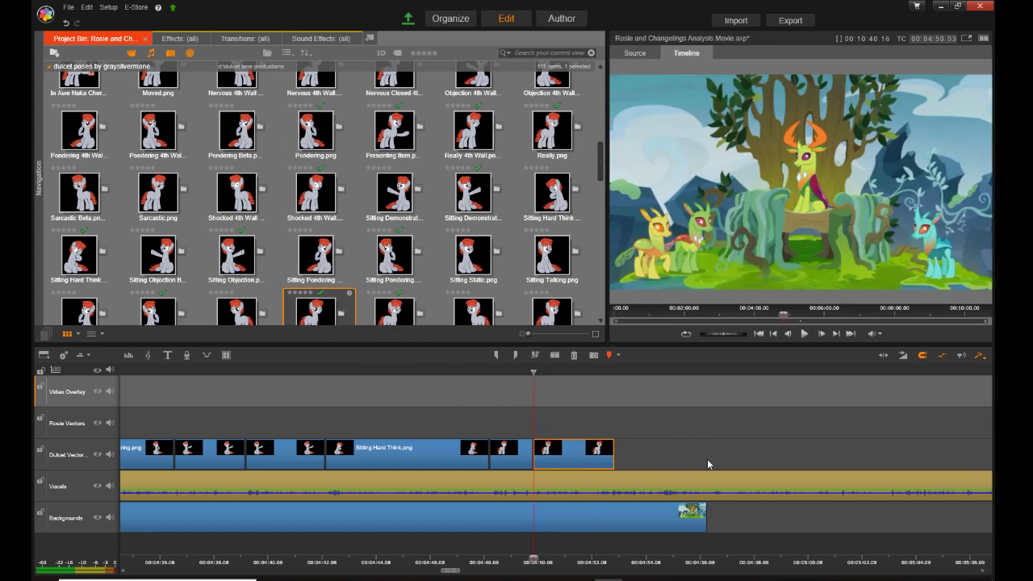
{"action": "key", "text": "space"}
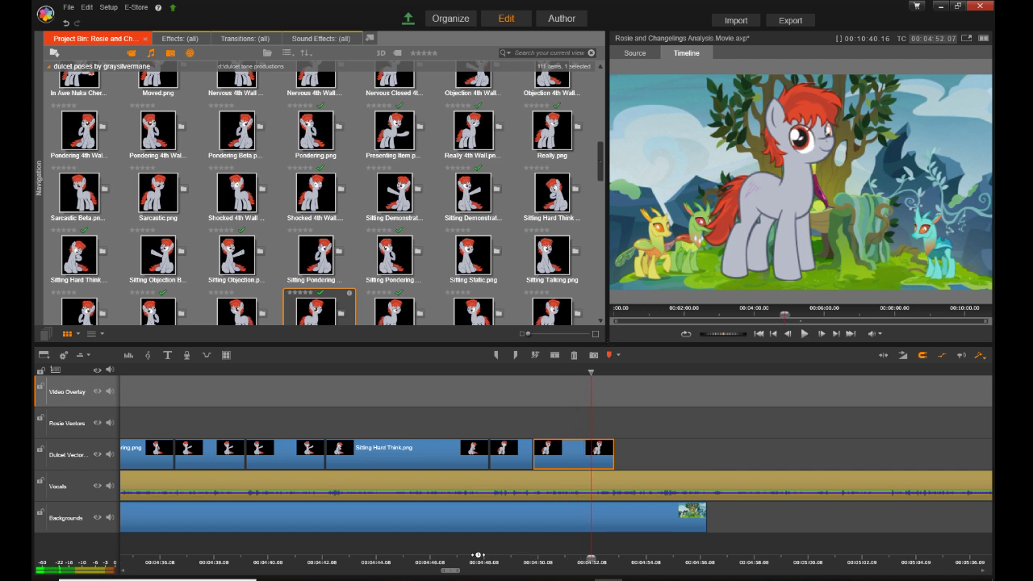
{"action": "left_click", "coordinate": [478, 556]}
{"action": "key", "text": "space"}
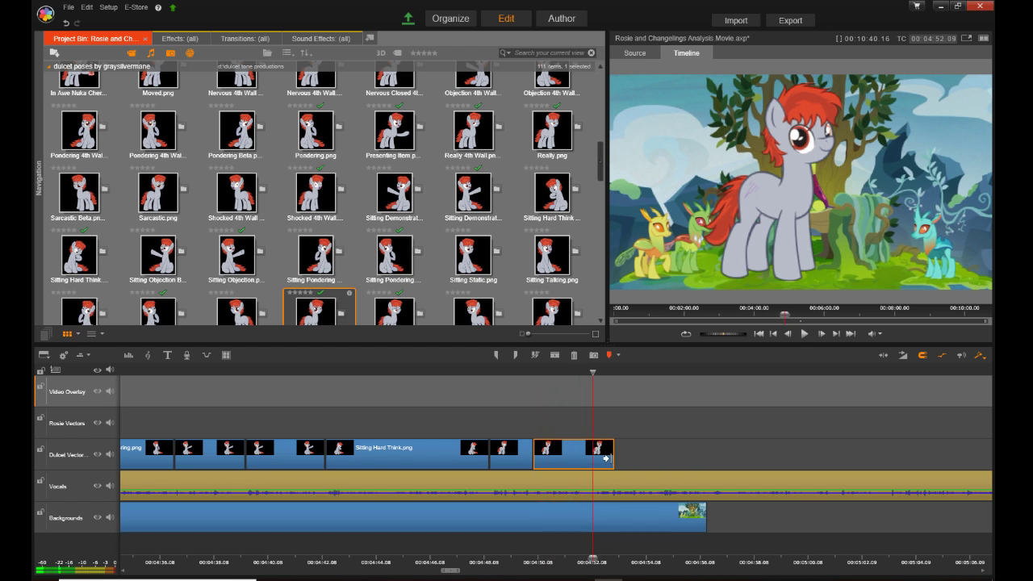
{"action": "left_click_drag", "start_coordinate": [611, 463], "coordinate": [589, 463]}
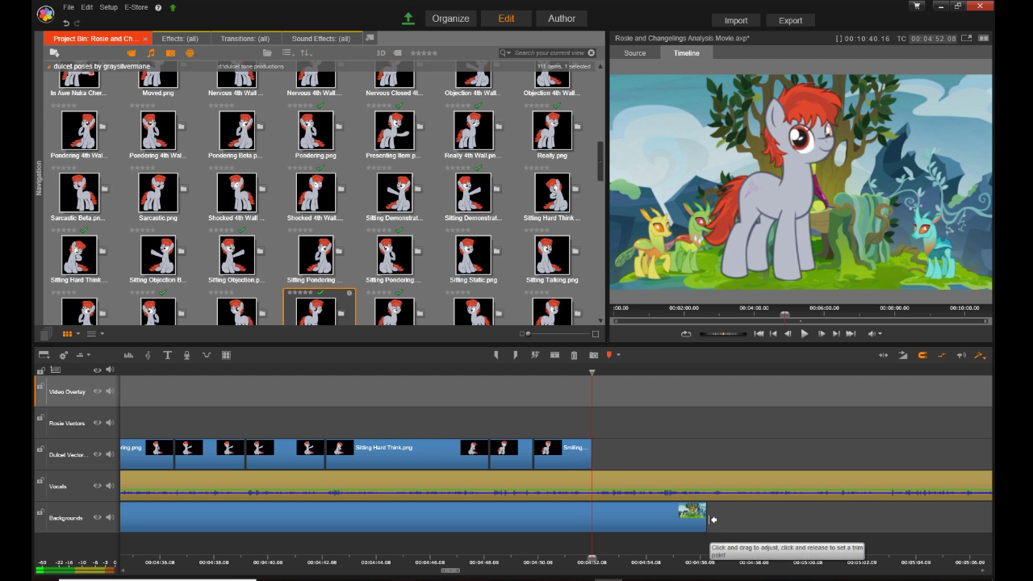
Step: Trim the changeling throne background to end at about 00:04:52.08 and paste a copy of it directly after on the Backgrounds track
{"action": "key", "text": "space"}
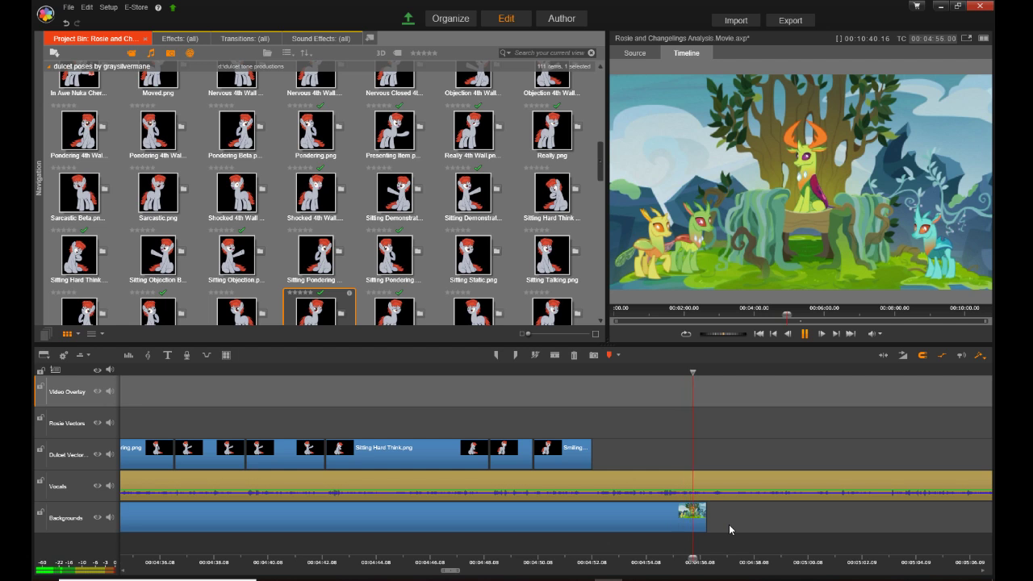
{"action": "key", "text": "space"}
{"action": "left_click_drag", "start_coordinate": [700, 522], "coordinate": [595, 523]}
{"action": "left_click", "coordinate": [506, 523]}
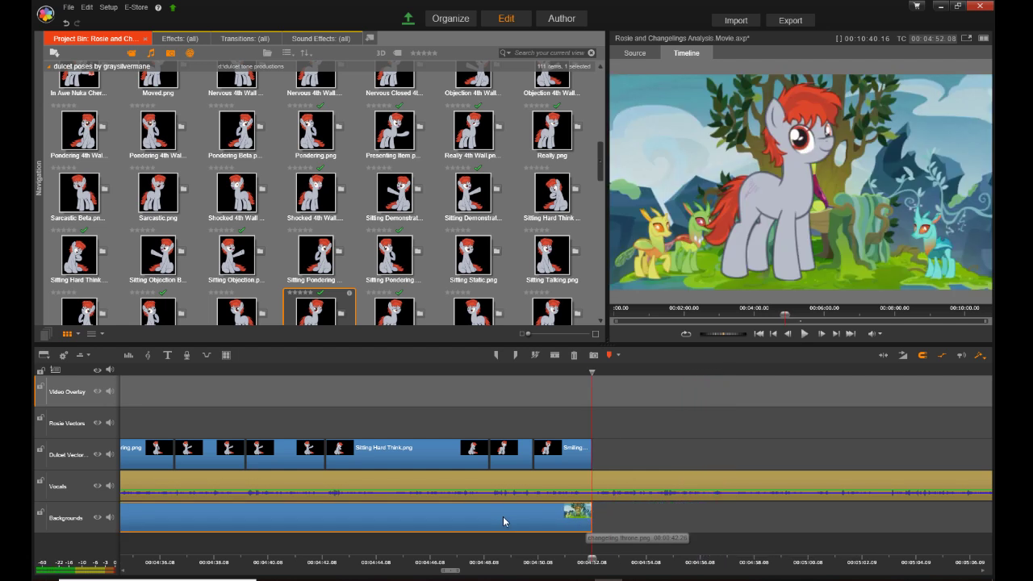
{"action": "left_click", "coordinate": [651, 557]}
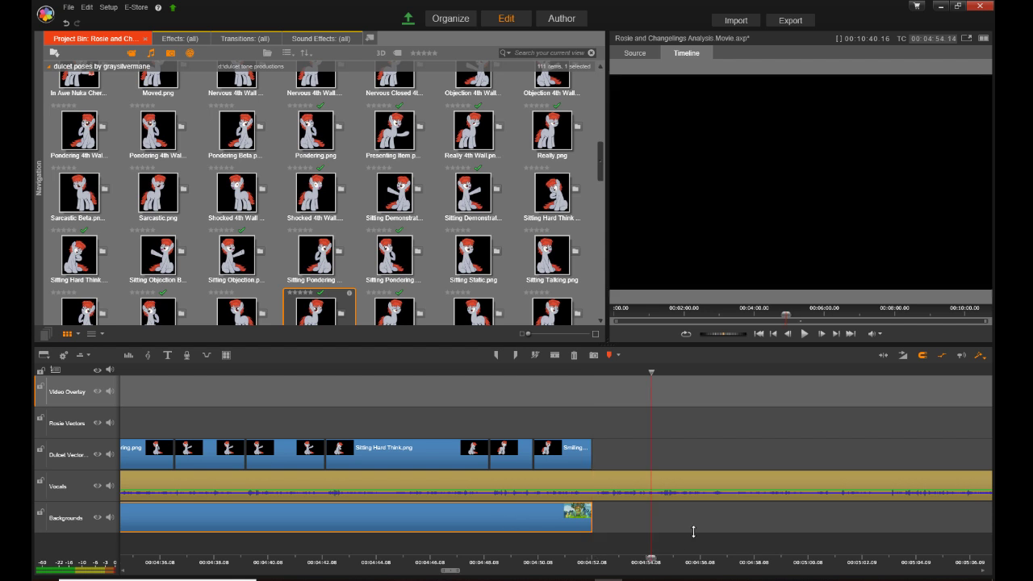
{"action": "left_click", "coordinate": [700, 526]}
{"action": "key", "text": "ctrl+v"}
{"action": "left_click_drag", "start_coordinate": [703, 526], "coordinate": [679, 531]}
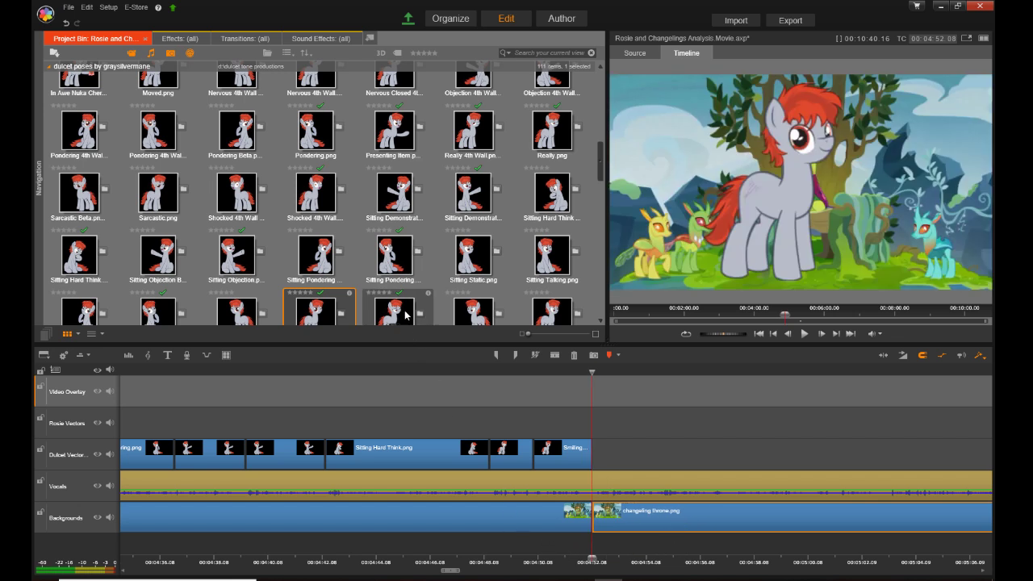
Step: Add the Presenting Item pose directly after Smiling 4th Wall, listen to the vocals and extend it to end at about 00:04:57.14
{"action": "left_click", "coordinate": [386, 125]}
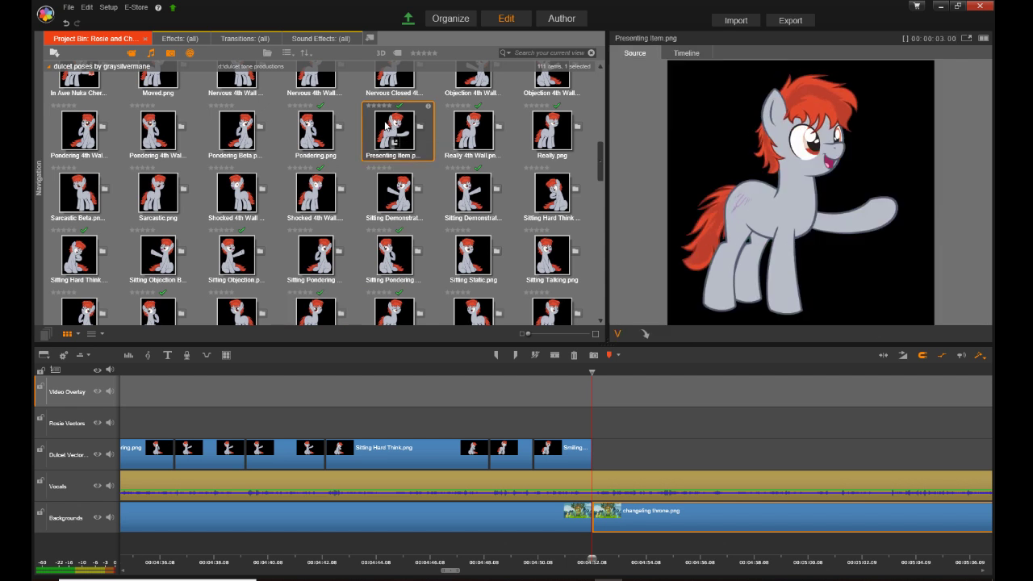
{"action": "left_click_drag", "start_coordinate": [386, 126], "coordinate": [604, 451]}
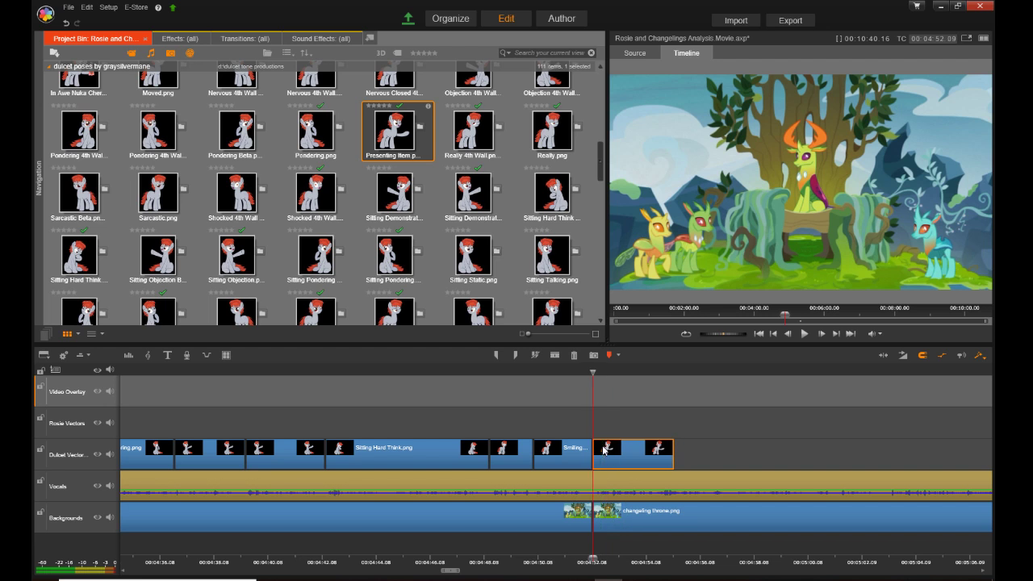
{"action": "left_click_drag", "start_coordinate": [449, 573], "coordinate": [465, 575]}
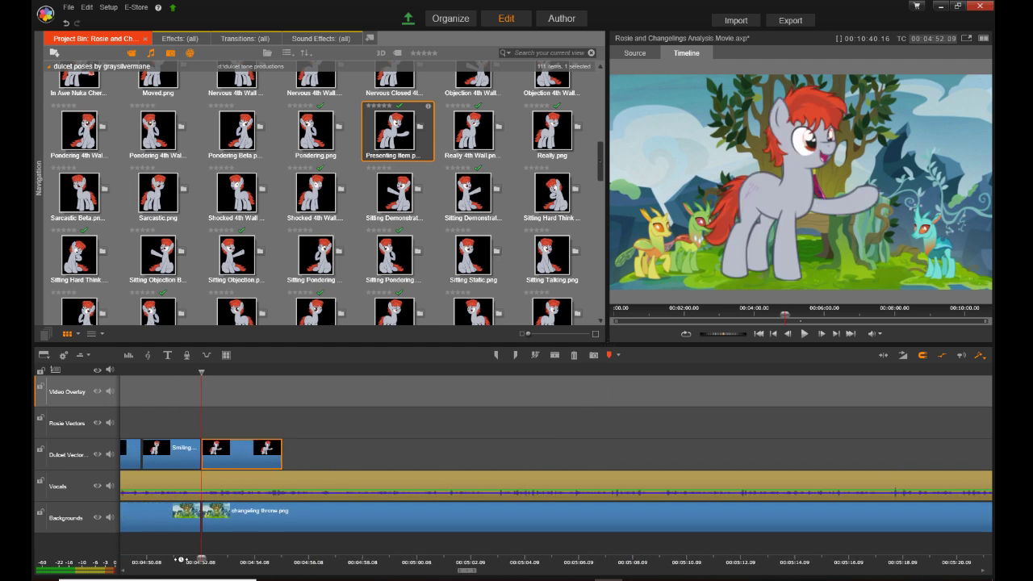
{"action": "key", "text": "space"}
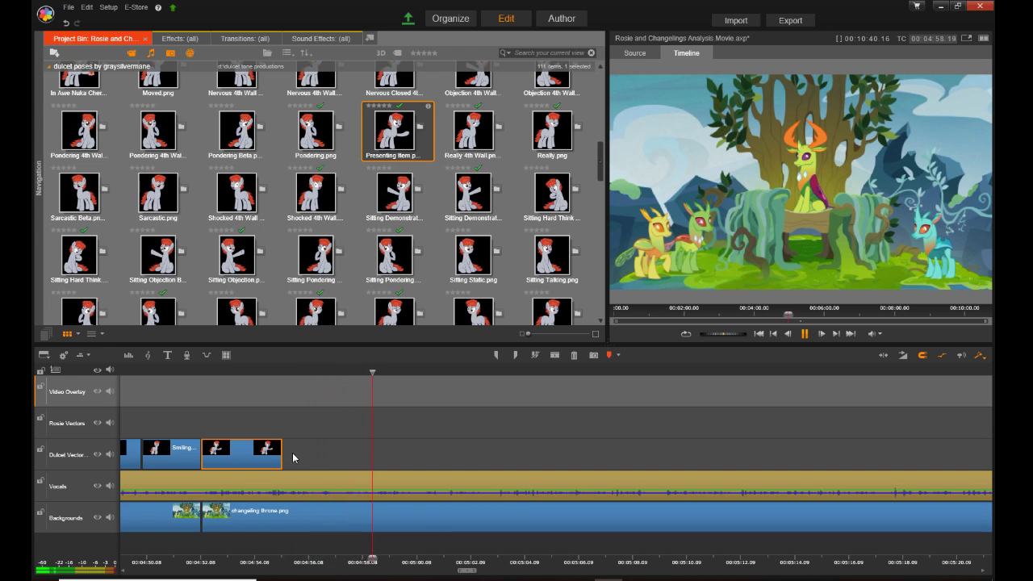
{"action": "key", "text": "space"}
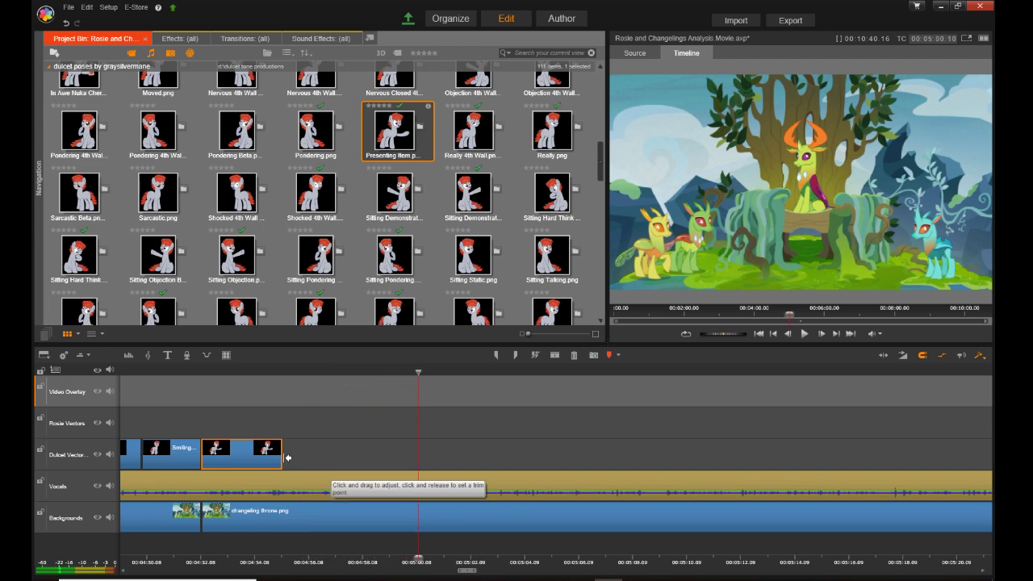
{"action": "left_click_drag", "start_coordinate": [280, 457], "coordinate": [338, 465]}
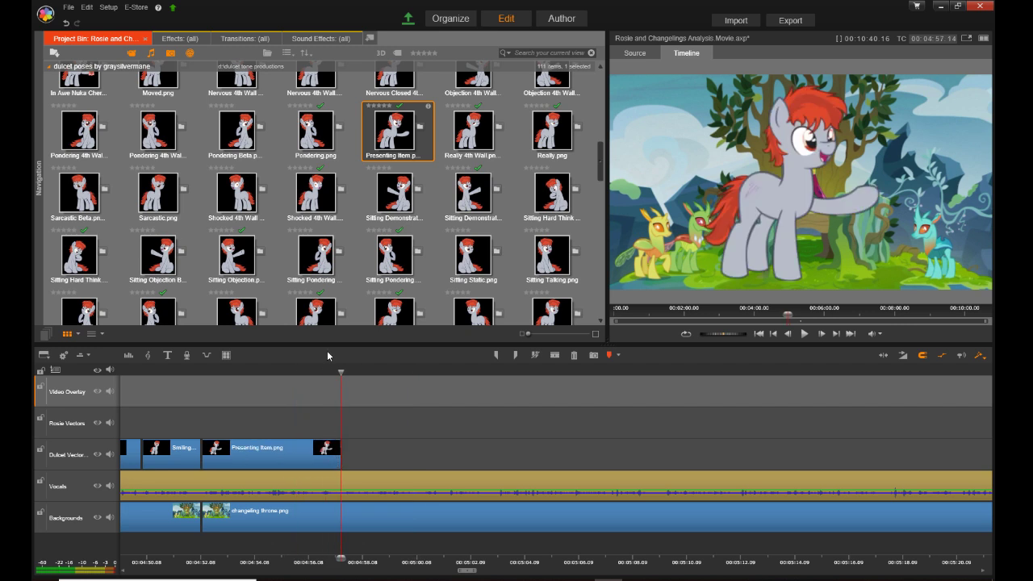
Step: Add the Standing Thinking Hoofup pose directly after Presenting Item on the Dulcet Vectors track, starting at about 00:04:57.15
{"action": "scroll", "coordinate": [323, 254], "scroll_direction": "up", "scroll_amount": 3}
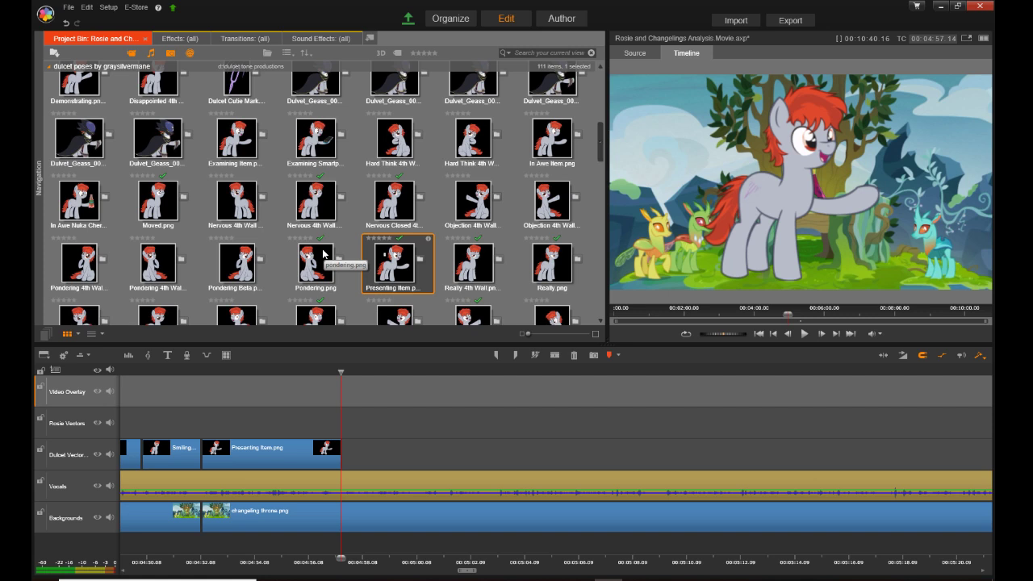
{"action": "scroll", "coordinate": [322, 253], "scroll_direction": "up", "scroll_amount": 5}
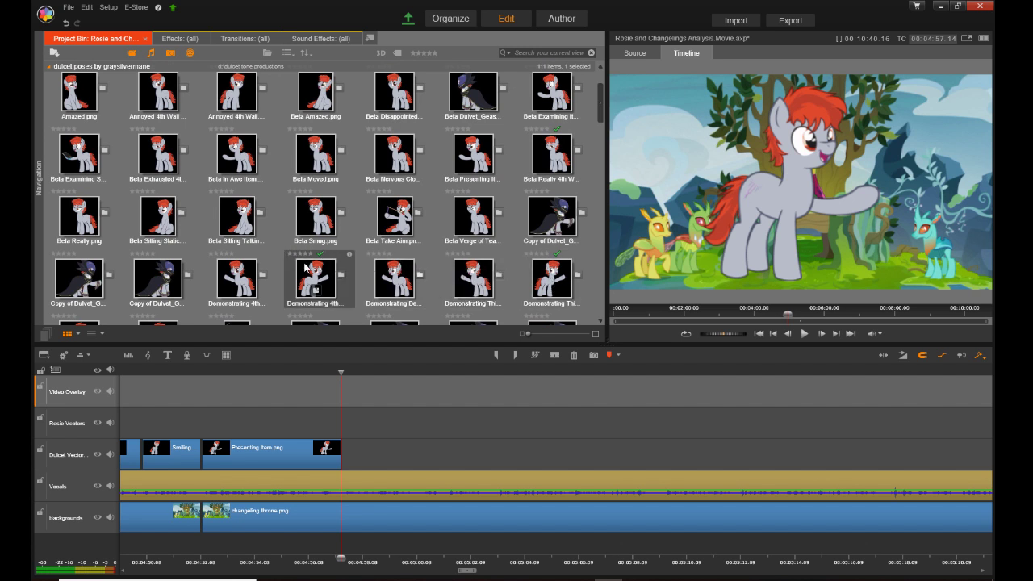
{"action": "scroll", "coordinate": [299, 265], "scroll_direction": "up", "scroll_amount": 2}
{"action": "scroll", "coordinate": [299, 265], "scroll_direction": "down", "scroll_amount": 10}
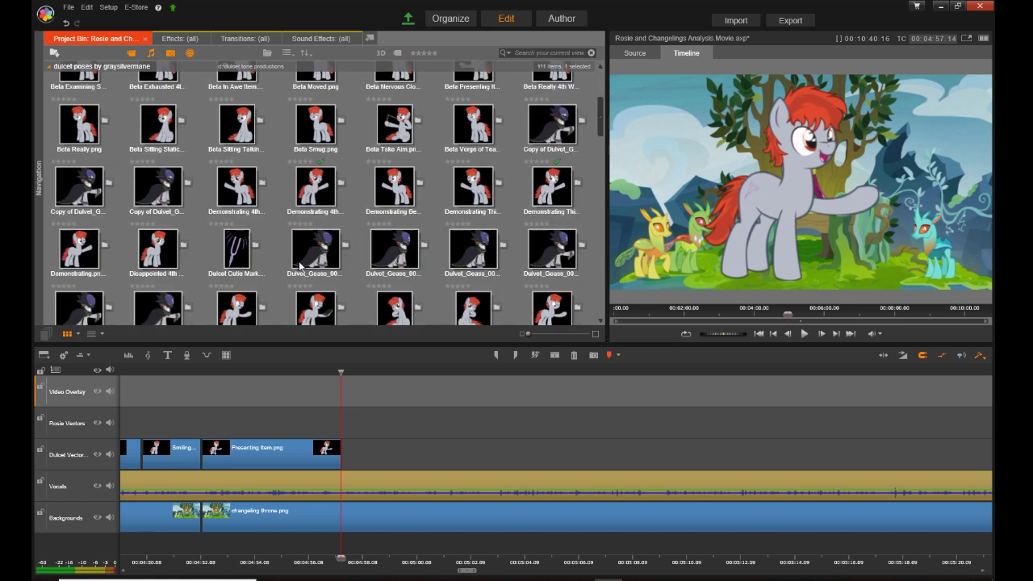
{"action": "scroll", "coordinate": [300, 265], "scroll_direction": "down", "scroll_amount": 2}
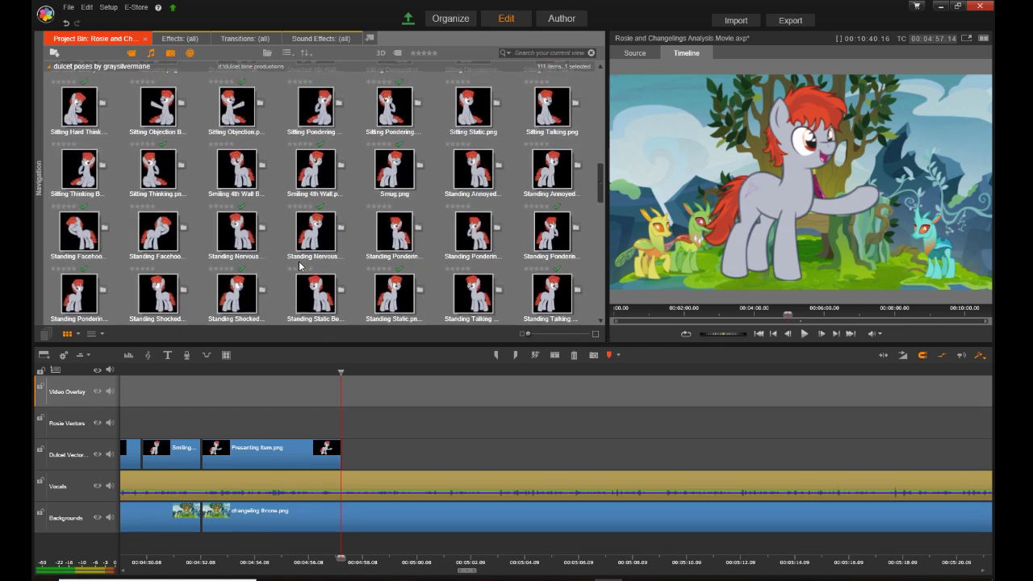
{"action": "scroll", "coordinate": [300, 266], "scroll_direction": "down", "scroll_amount": 2}
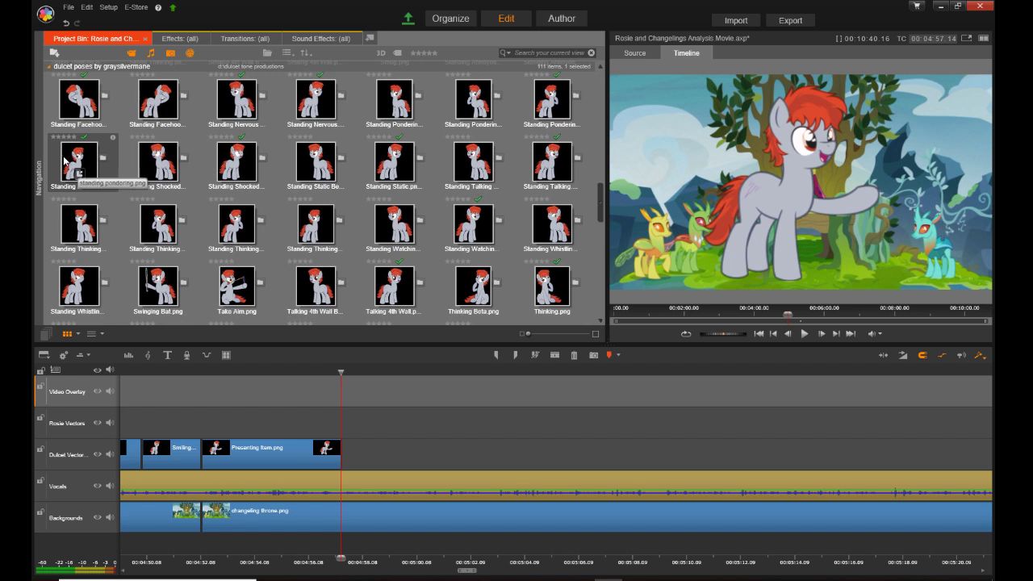
{"action": "left_click", "coordinate": [225, 227]}
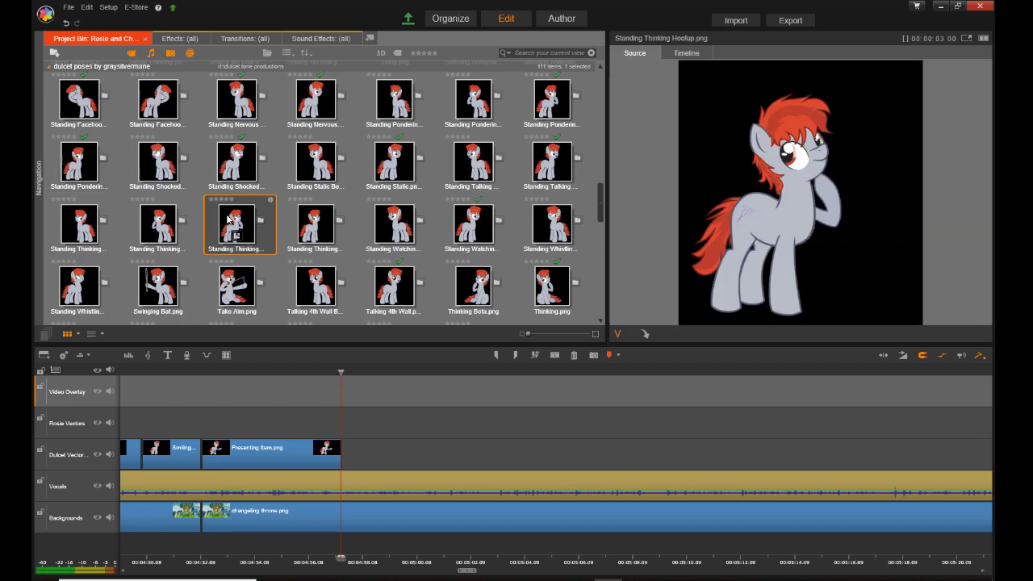
{"action": "left_click_drag", "start_coordinate": [242, 228], "coordinate": [355, 455]}
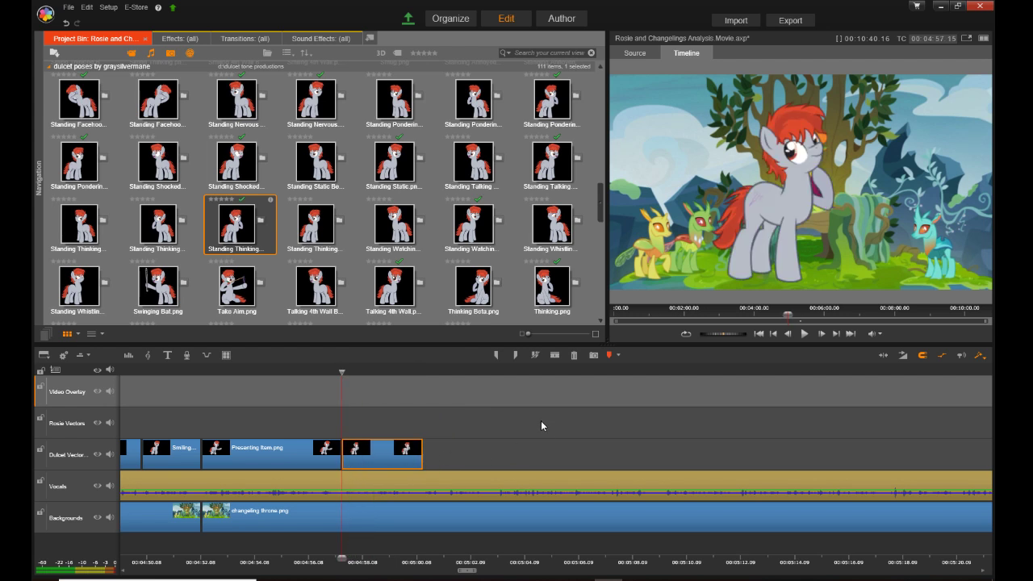
Step: Listen to the vocals across the Presenting Item and Standing Thinking Hoofup poses and past their end
{"action": "left_click", "coordinate": [196, 559]}
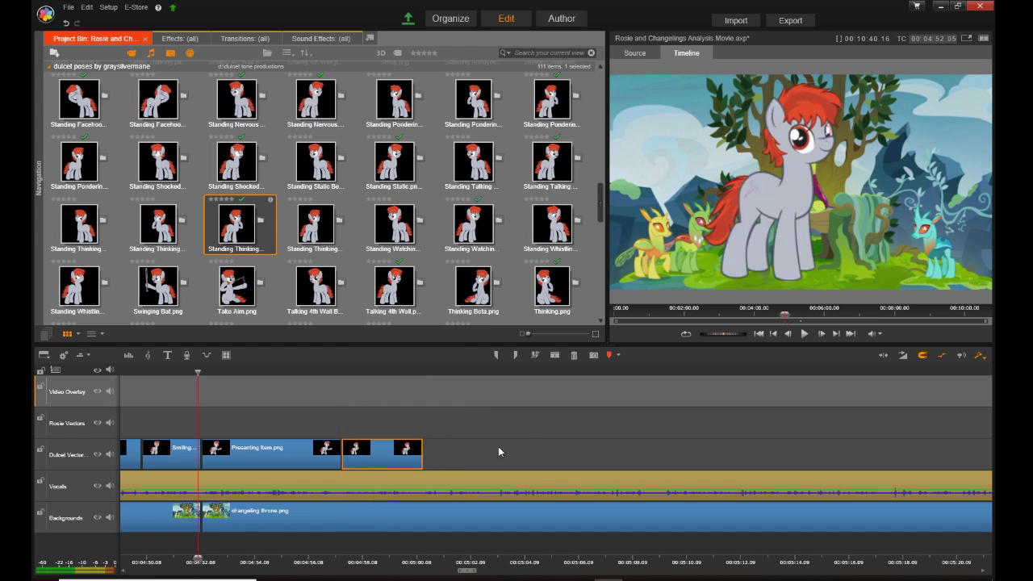
{"action": "key", "text": "space"}
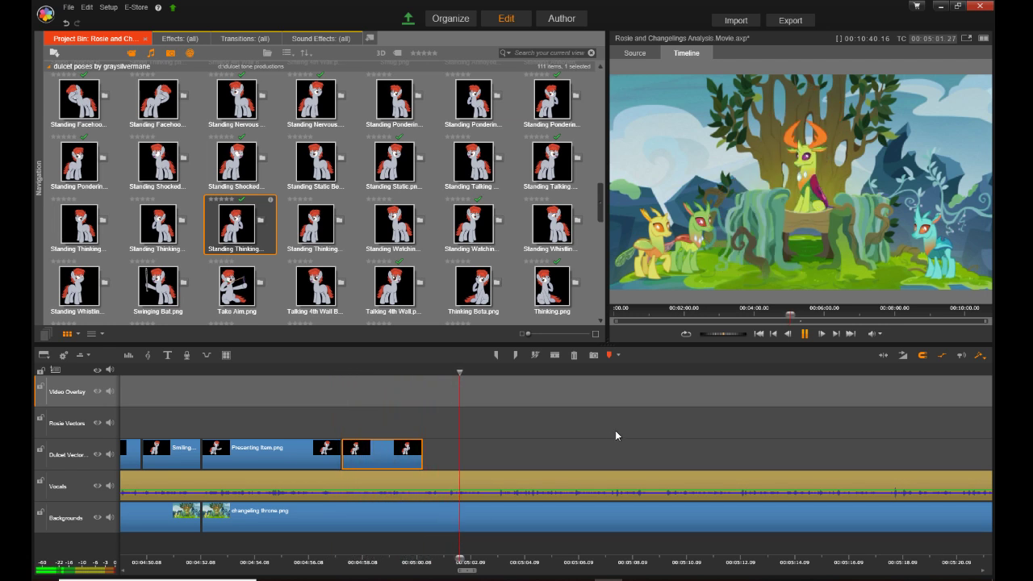
{"action": "key", "text": "space"}
{"action": "left_click", "coordinate": [322, 560]}
{"action": "key", "text": "space"}
Step: Listen to the vocals beyond the Standing Thinking Hoofup pose and add Rosie pose 22 at its end on the Rosie Vectors track
{"action": "scroll", "coordinate": [518, 253], "scroll_direction": "up", "scroll_amount": 5}
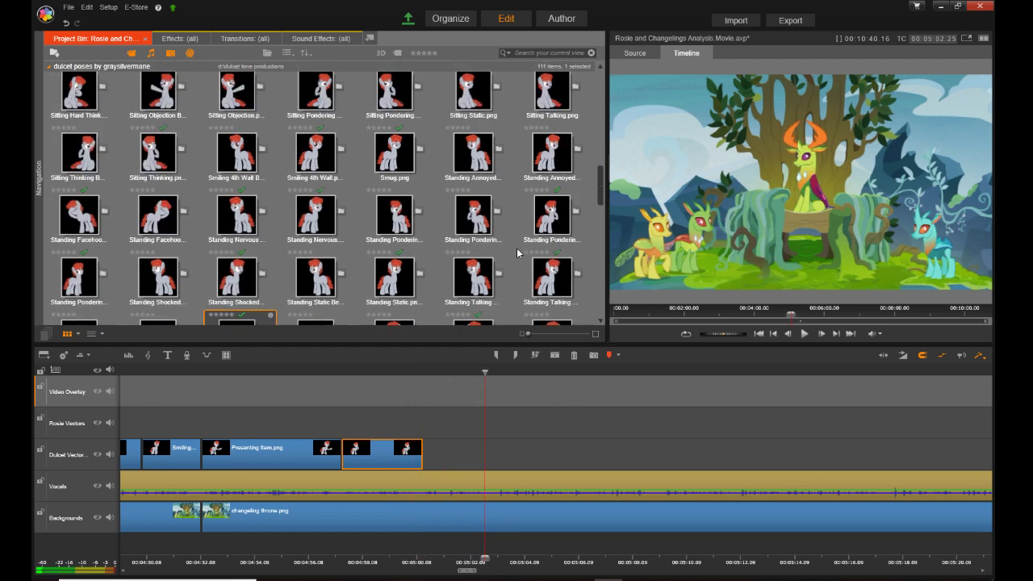
{"action": "scroll", "coordinate": [517, 252], "scroll_direction": "up", "scroll_amount": 5}
{"action": "scroll", "coordinate": [517, 252], "scroll_direction": "down", "scroll_amount": 2}
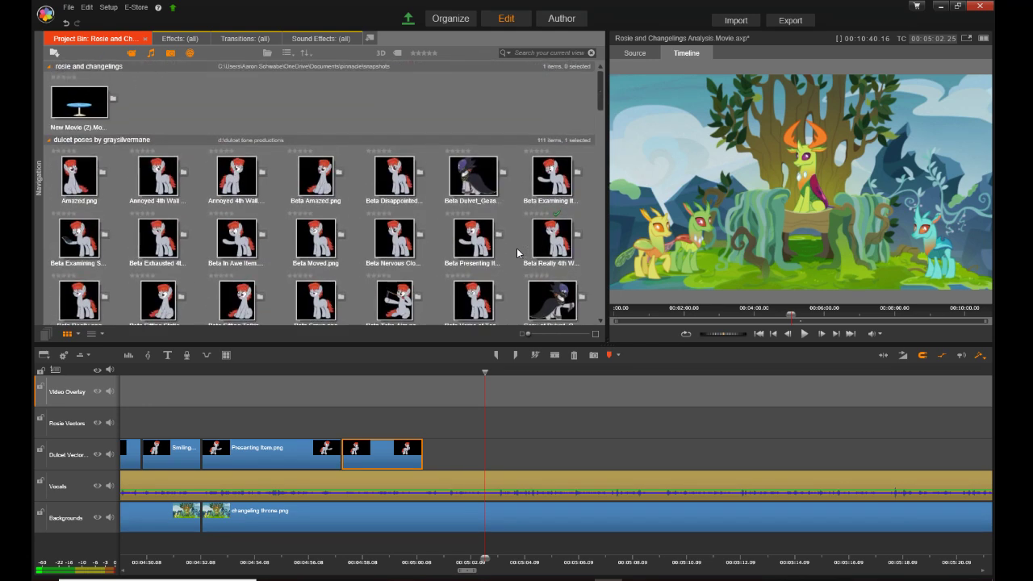
{"action": "scroll", "coordinate": [517, 252], "scroll_direction": "down", "scroll_amount": 10}
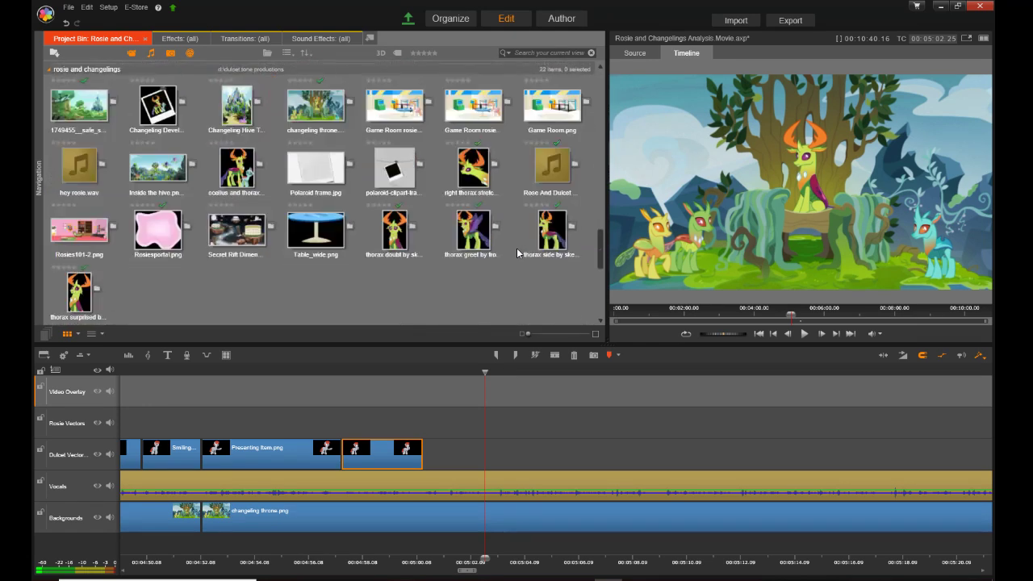
{"action": "scroll", "coordinate": [517, 248], "scroll_direction": "down", "scroll_amount": 5}
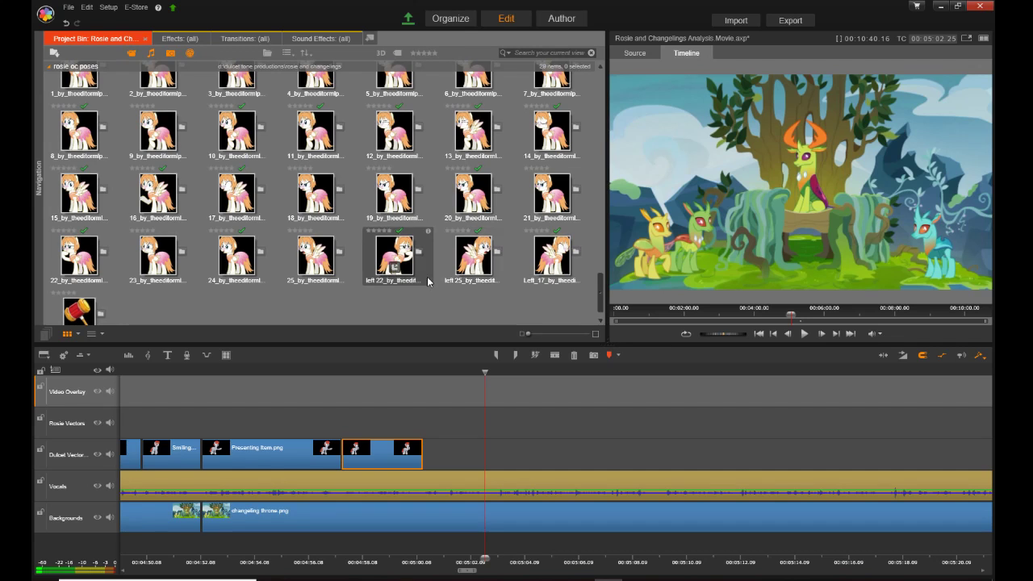
{"action": "scroll", "coordinate": [393, 296], "scroll_direction": "up", "scroll_amount": 2}
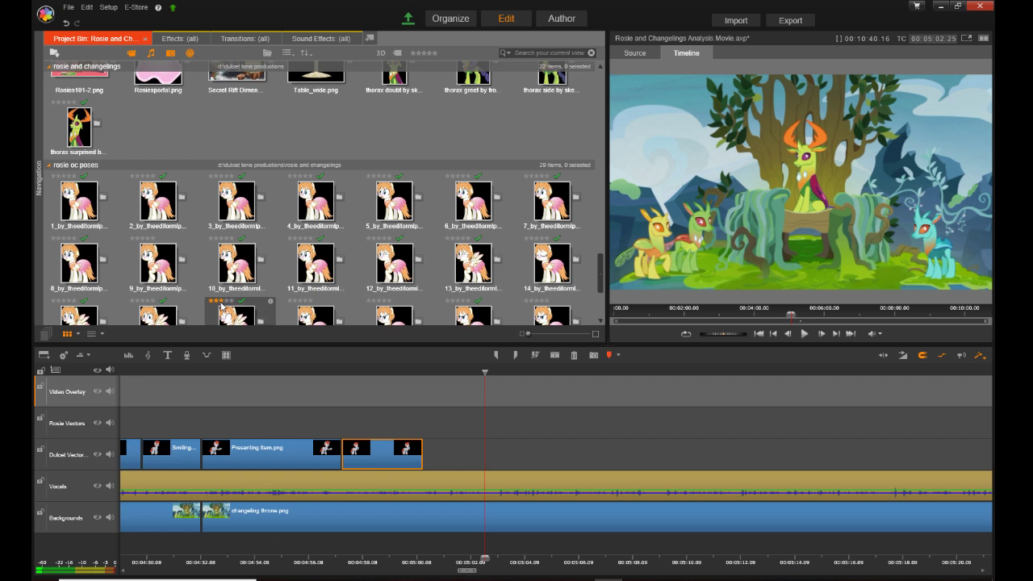
{"action": "left_click", "coordinate": [428, 559]}
{"action": "key", "text": "space"}
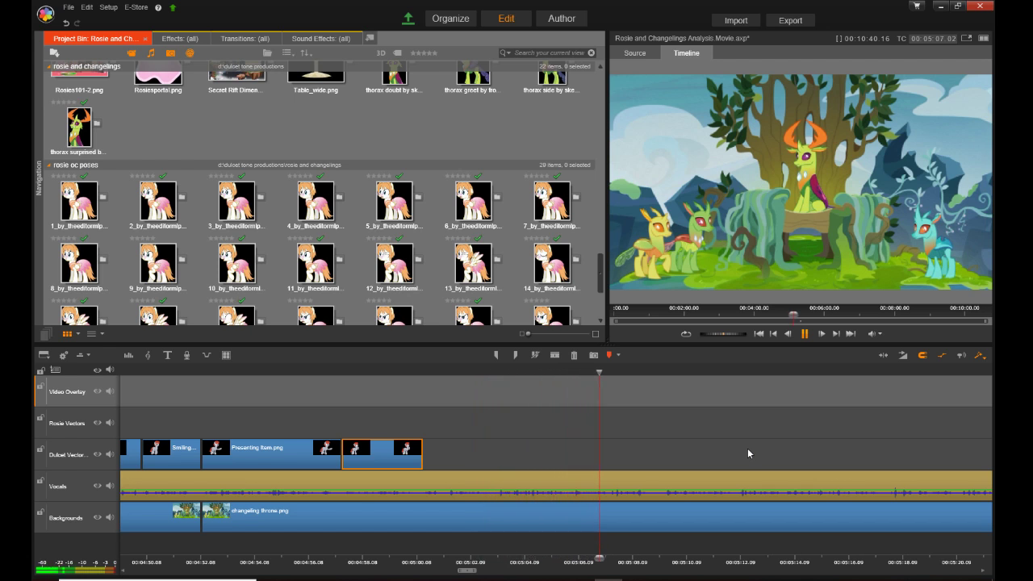
{"action": "key", "text": "space"}
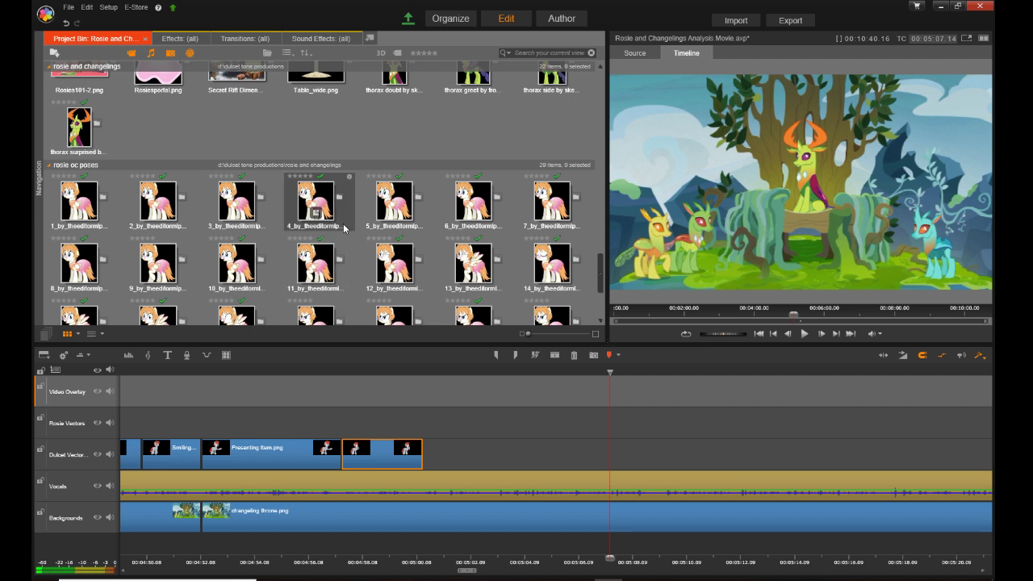
{"action": "scroll", "coordinate": [360, 219], "scroll_direction": "down", "scroll_amount": 3}
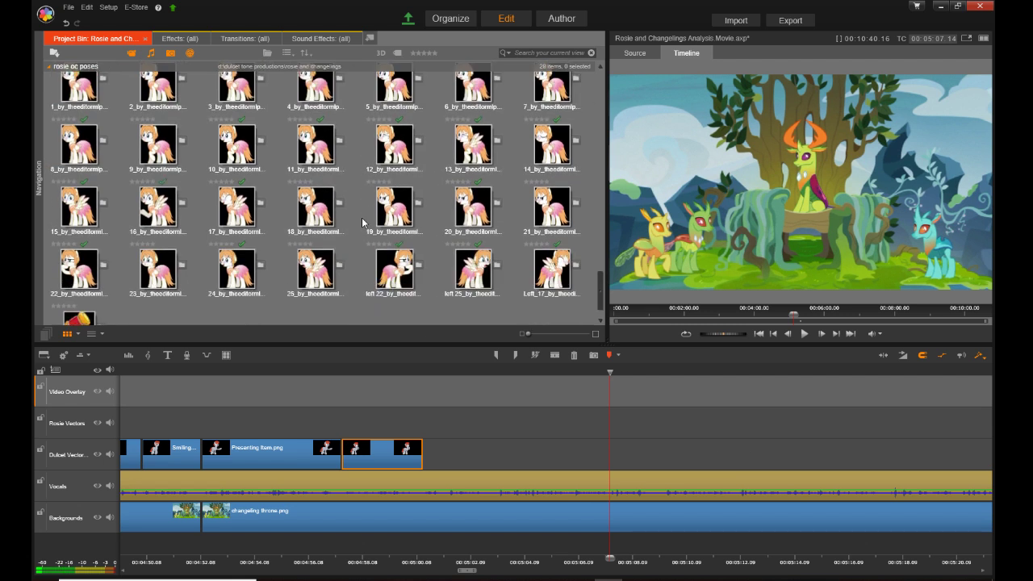
{"action": "scroll", "coordinate": [423, 230], "scroll_direction": "up", "scroll_amount": 3}
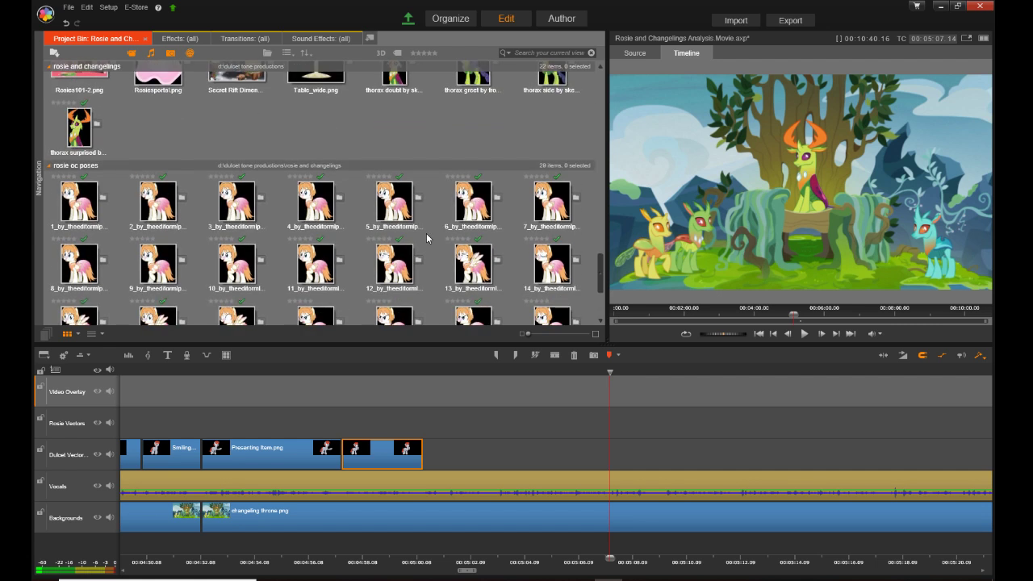
{"action": "scroll", "coordinate": [426, 234], "scroll_direction": "down", "scroll_amount": 3}
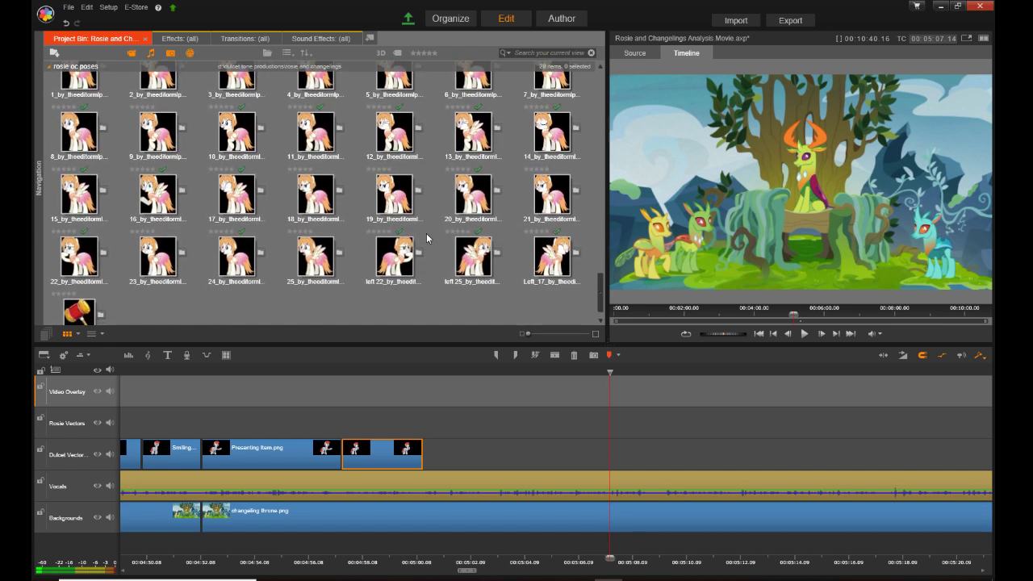
{"action": "left_click", "coordinate": [80, 256]}
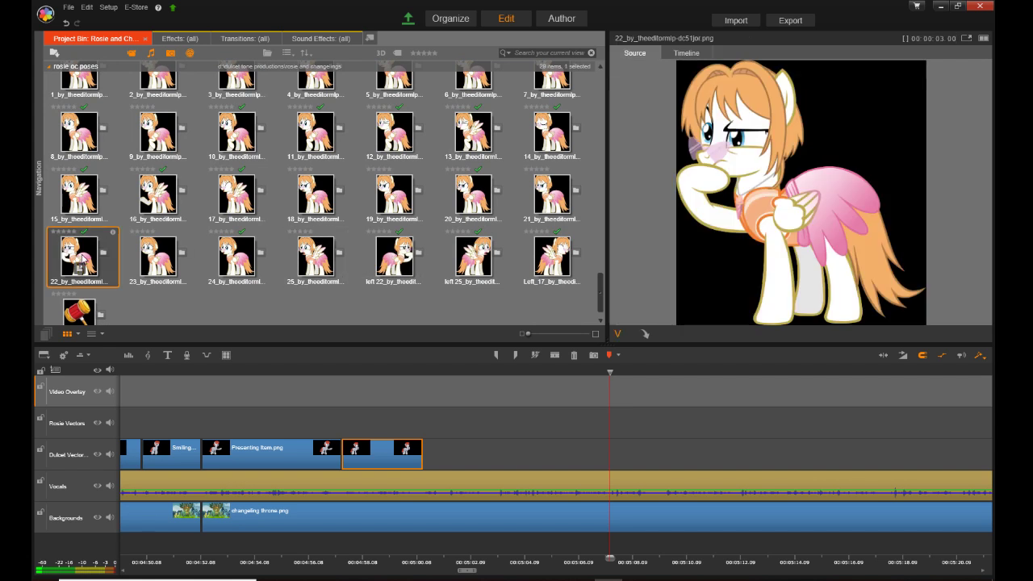
{"action": "left_click_drag", "start_coordinate": [79, 257], "coordinate": [434, 423]}
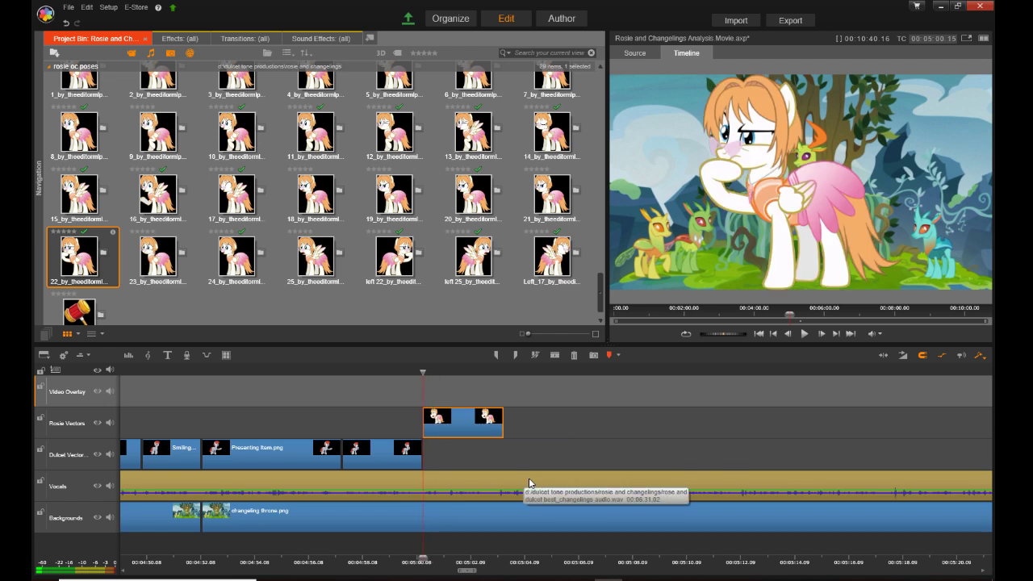
Step: Check Rosie pose 22 against the vocals and trim it to end at about 00:05:03.08
{"action": "key", "text": "space"}
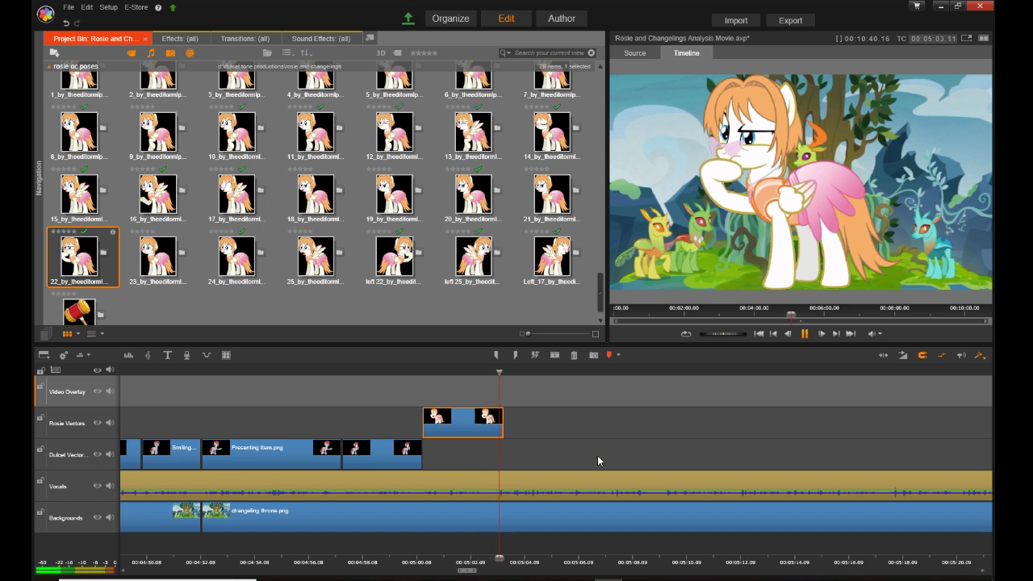
{"action": "key", "text": "space"}
{"action": "left_click_drag", "start_coordinate": [498, 428], "coordinate": [494, 428]}
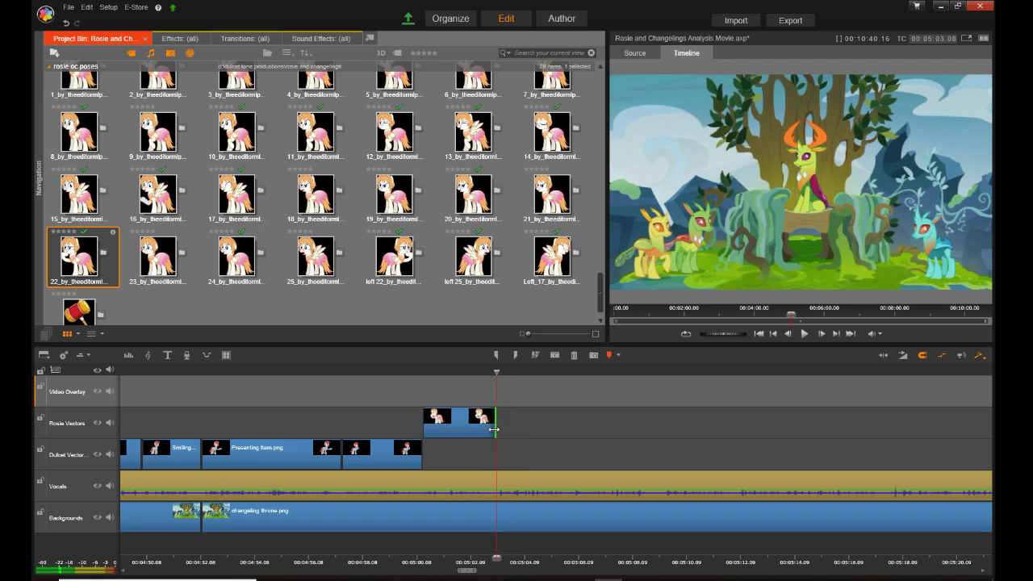
{"action": "key", "text": "space"}
{"action": "key", "text": "space"}
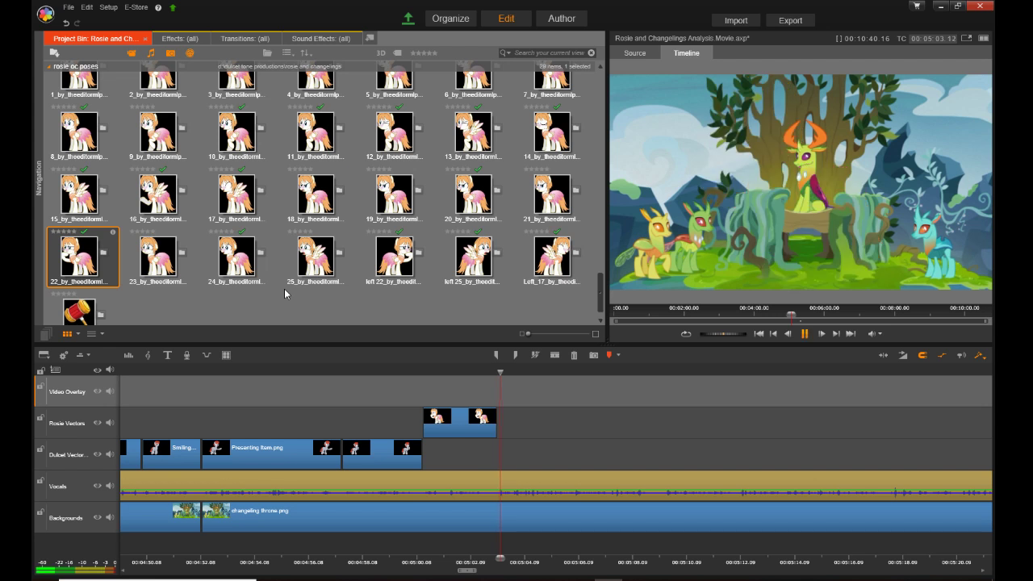
Step: Follow pose 22 with Rosie pose 17 ending at about 00:05:03.25 and pose 16 ending at about 00:05:07.12, checking them against the vocals
{"action": "left_click_drag", "start_coordinate": [234, 193], "coordinate": [511, 433]}
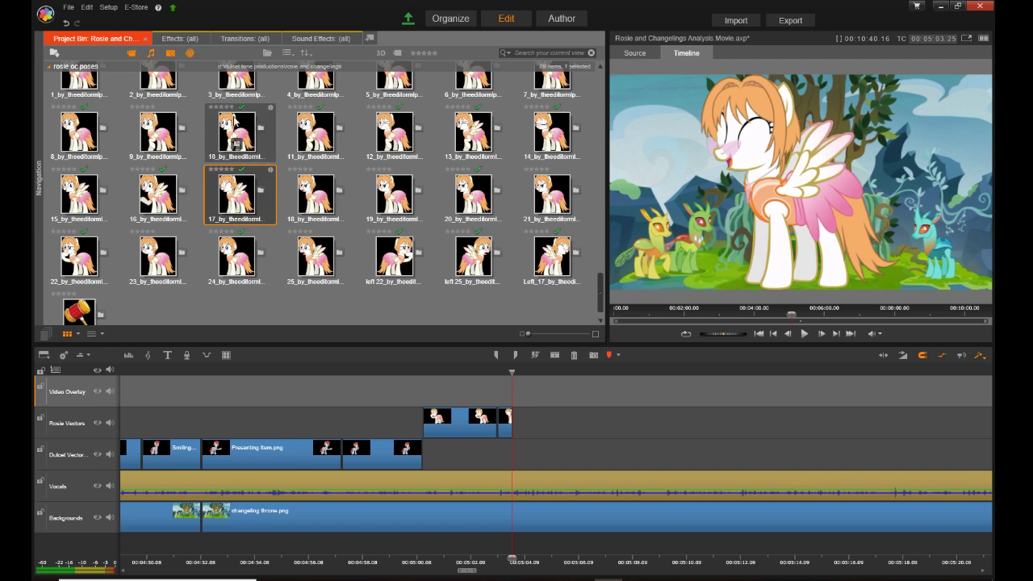
{"action": "left_click_drag", "start_coordinate": [147, 192], "coordinate": [526, 426]}
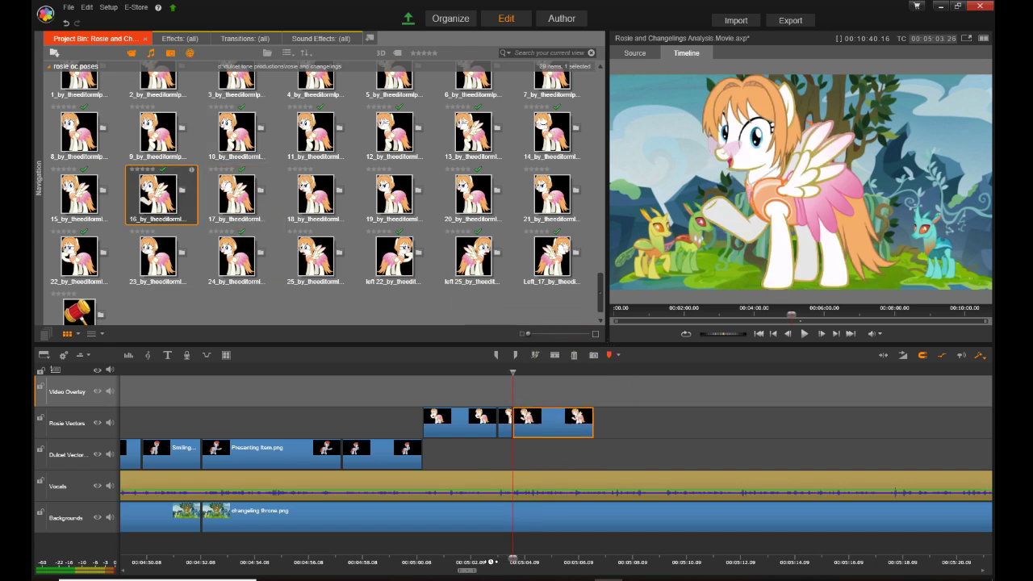
{"action": "left_click", "coordinate": [486, 556]}
{"action": "left_click", "coordinate": [412, 557]}
{"action": "key", "text": "space"}
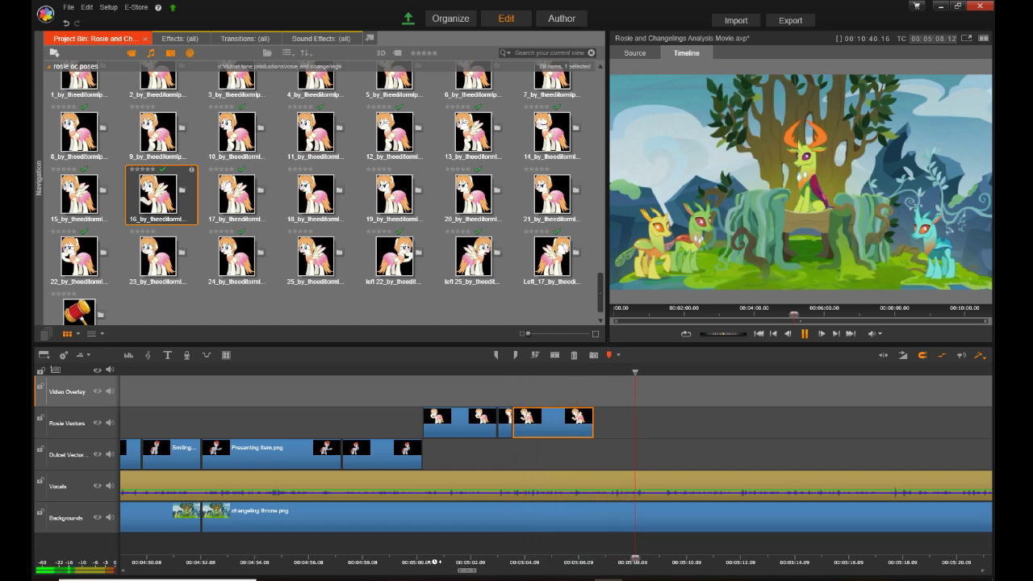
{"action": "key", "text": "space"}
{"action": "left_click_drag", "start_coordinate": [591, 426], "coordinate": [609, 424]}
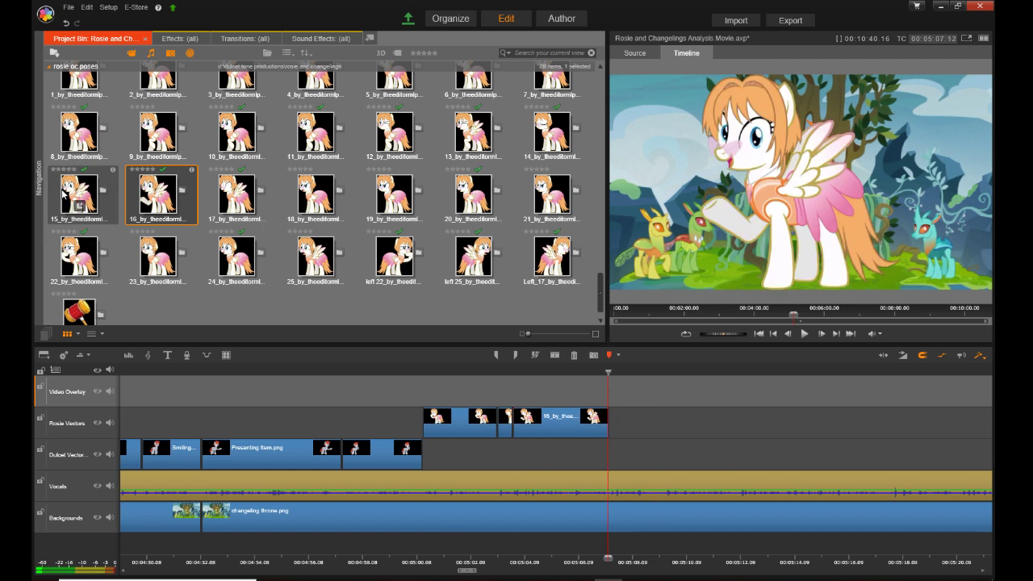
Step: Add Rosie pose 15 directly after pose 16, trim it to about two seconds and listen to the vocals that follow
{"action": "left_click_drag", "start_coordinate": [68, 196], "coordinate": [621, 433]}
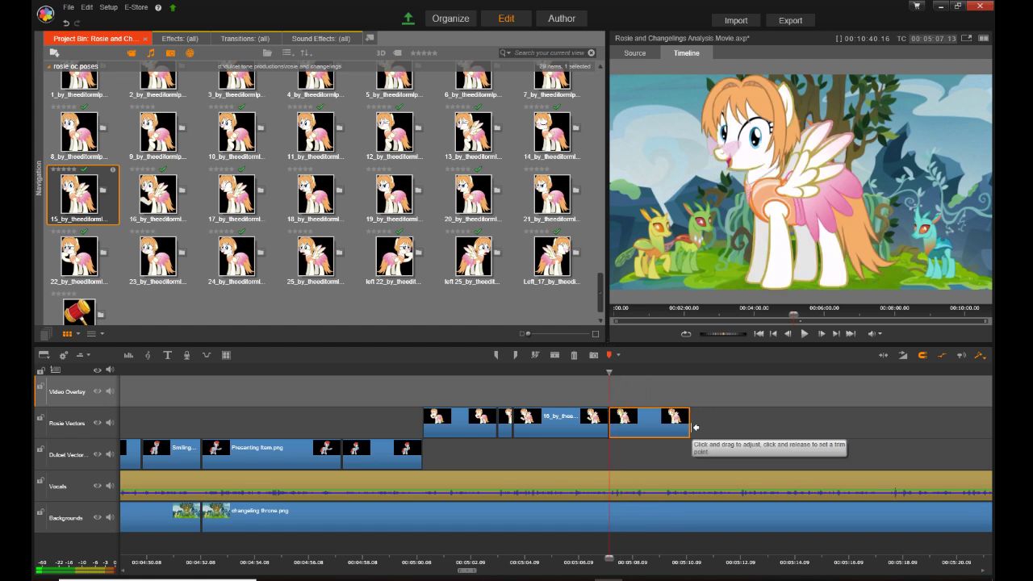
{"action": "left_click_drag", "start_coordinate": [689, 427], "coordinate": [663, 425]}
{"action": "key", "text": "space"}
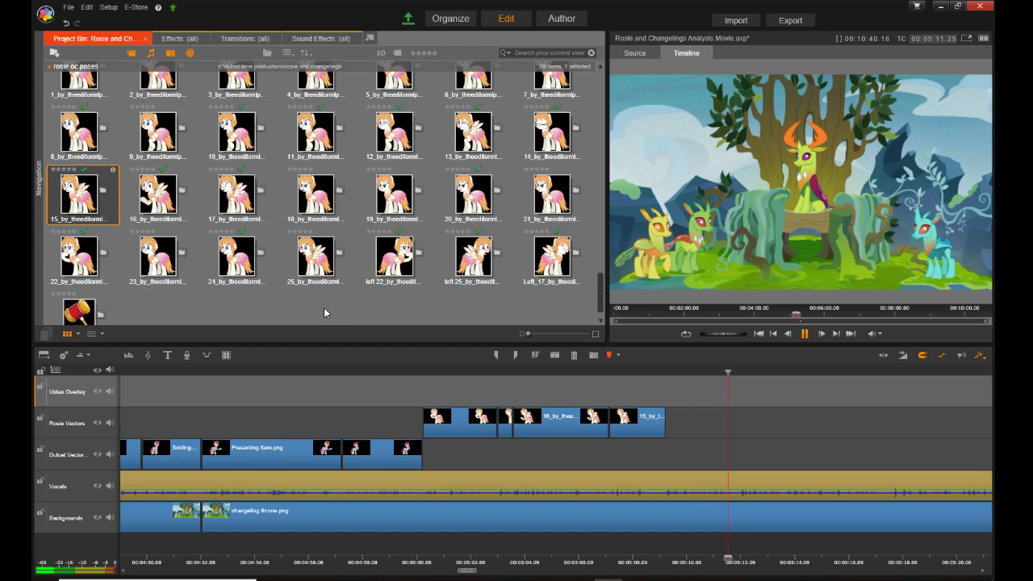
{"action": "key", "text": "space"}
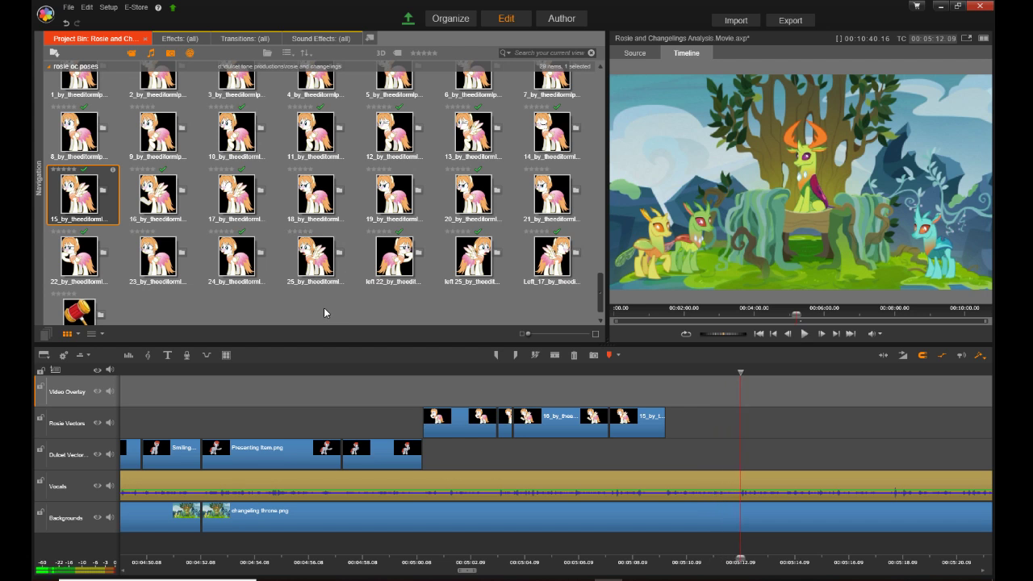
Step: Add Rosie pose 2 directly after pose 15 on the Rosie Vectors track and extend it to 00:05:13.25 to match the vocals
{"action": "left_click", "coordinate": [310, 134]}
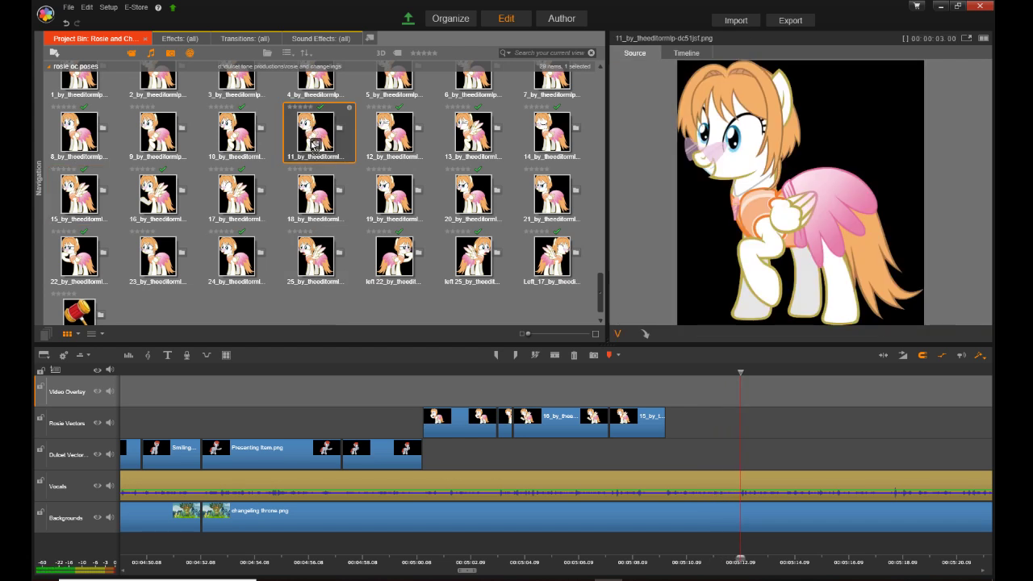
{"action": "mouse_move", "coordinate": [314, 147]}
{"action": "left_mouse_down"}
{"action": "mouse_move", "coordinate": [664, 317]}
{"action": "mouse_move", "coordinate": [571, 281]}
{"action": "mouse_move", "coordinate": [325, 143]}
{"action": "left_mouse_up"}
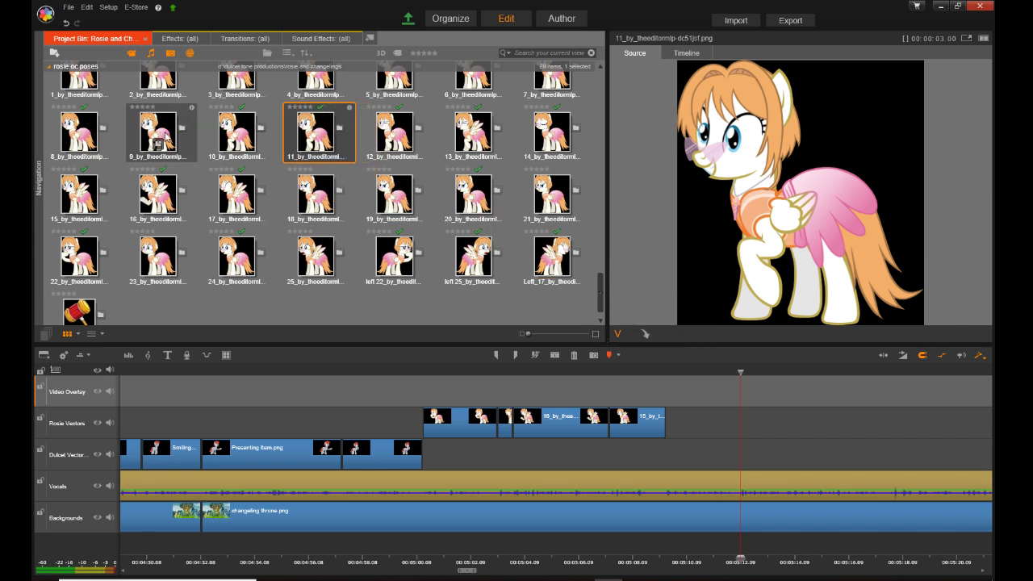
{"action": "scroll", "coordinate": [242, 258], "scroll_direction": "up", "scroll_amount": 3}
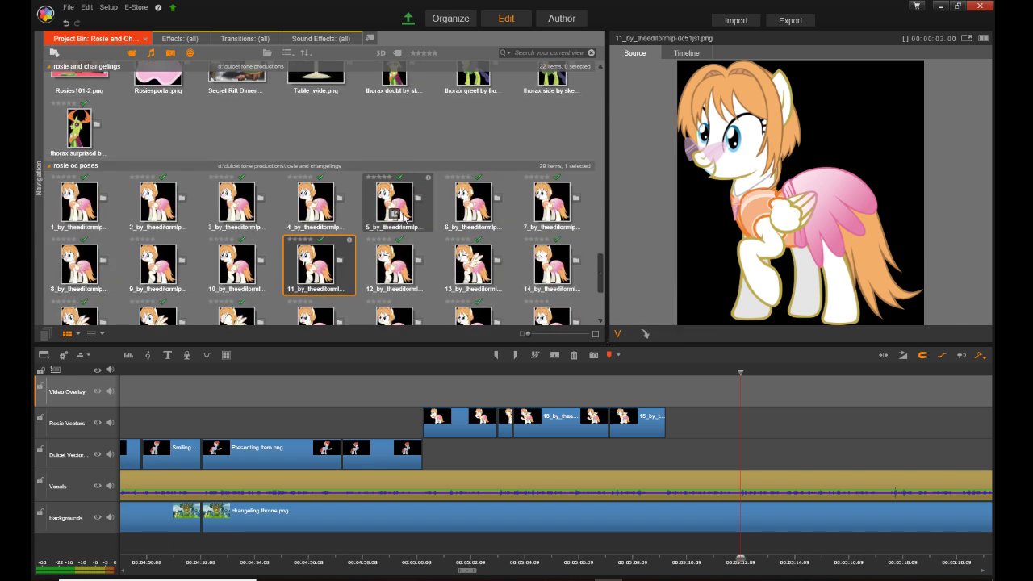
{"action": "left_click", "coordinate": [143, 198]}
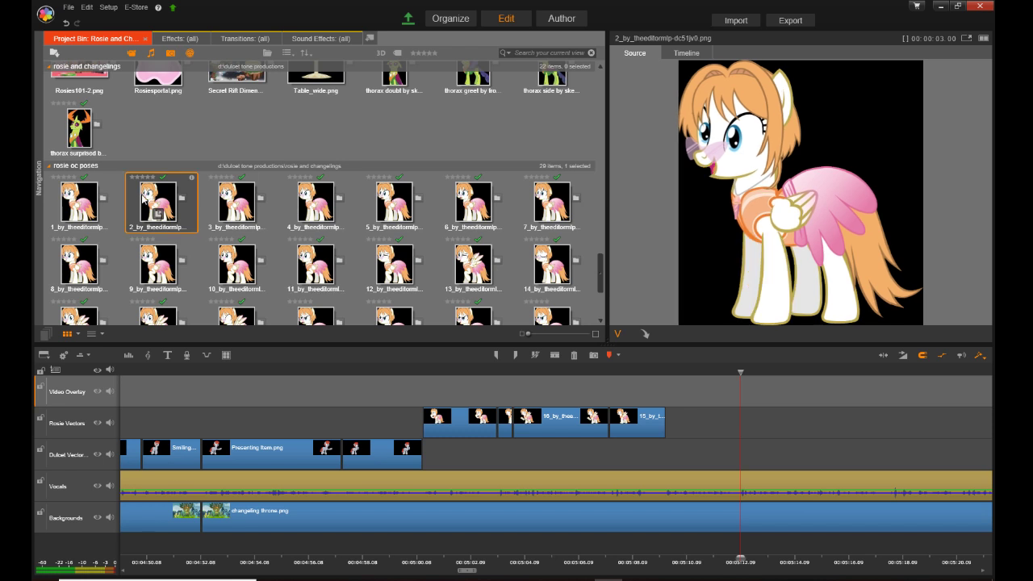
{"action": "left_click_drag", "start_coordinate": [144, 198], "coordinate": [666, 430]}
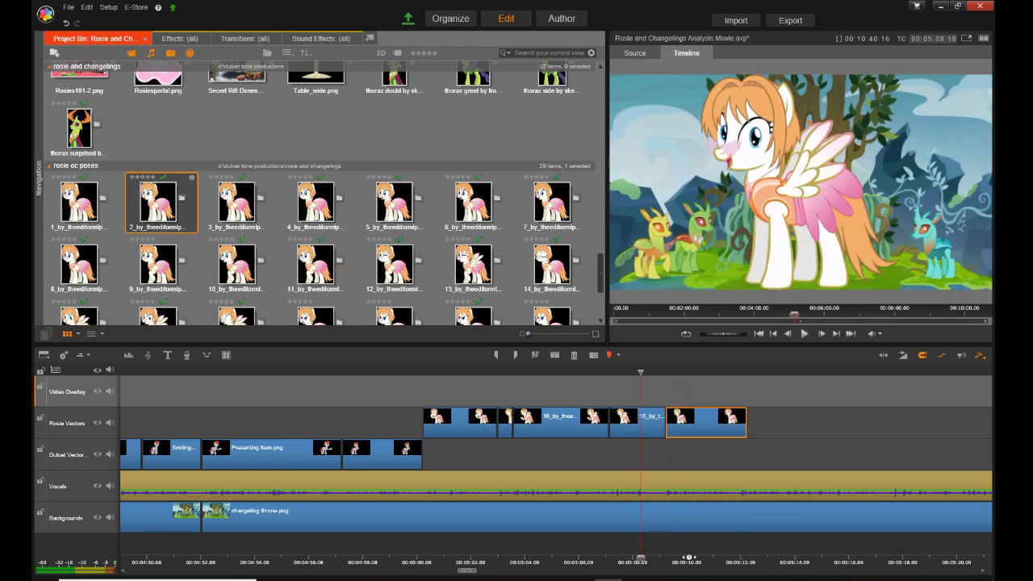
{"action": "key", "text": "space"}
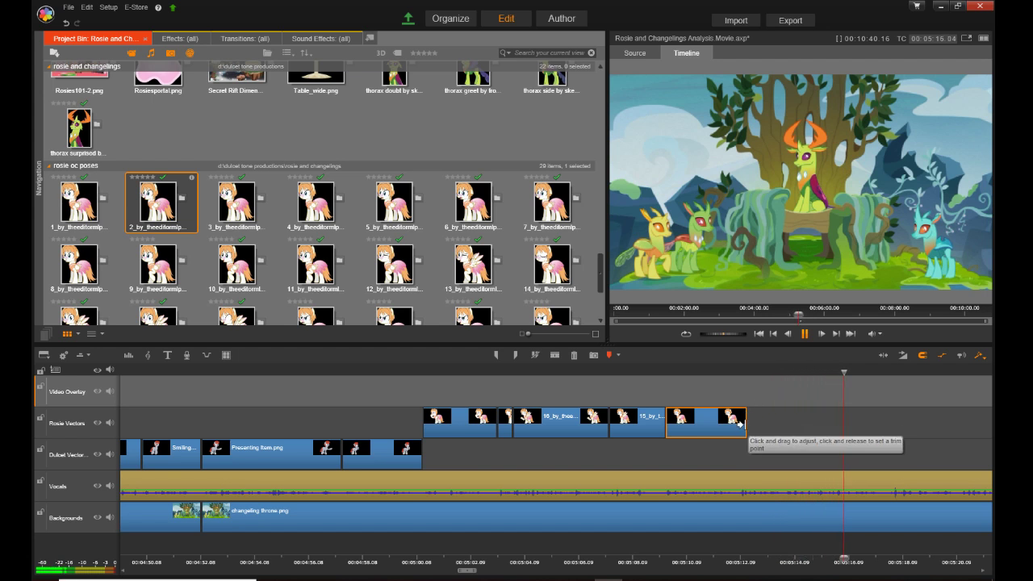
{"action": "key", "text": "space"}
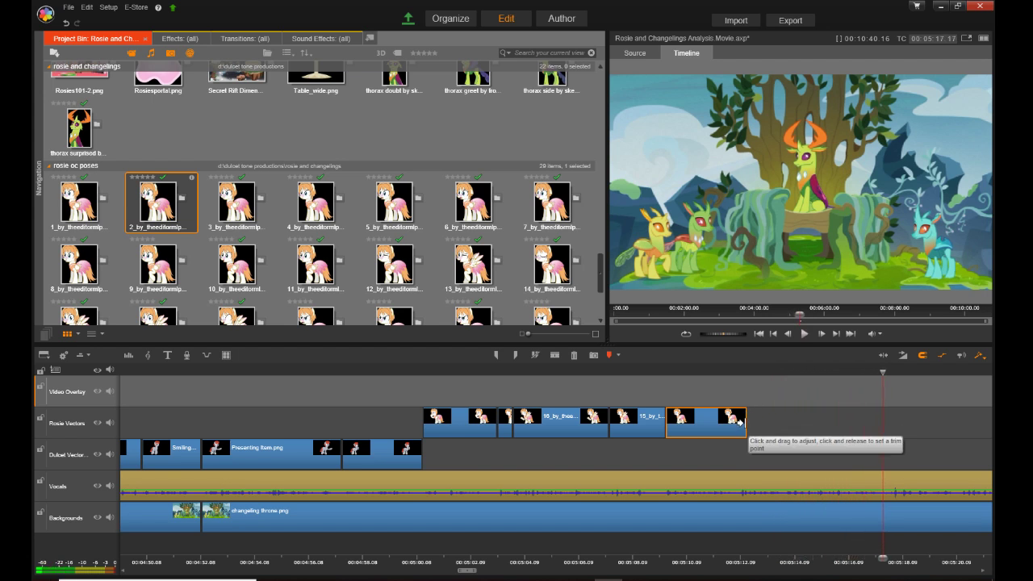
{"action": "left_click_drag", "start_coordinate": [739, 422], "coordinate": [782, 428]}
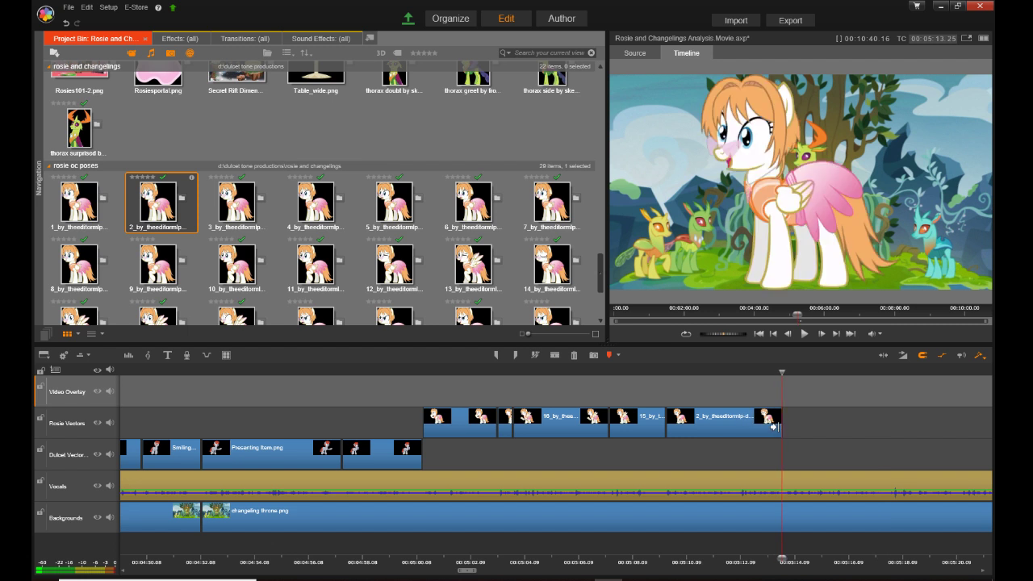
Step: Follow pose 2 with Rosie pose 7, check it against the vocals and extend it to end at 00:05:17.22
{"action": "left_click", "coordinate": [537, 202]}
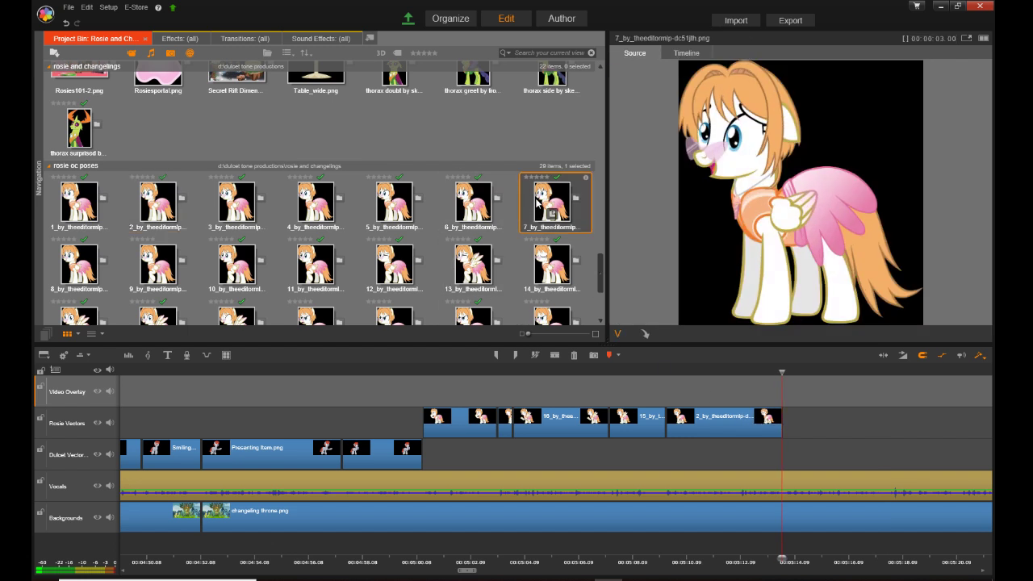
{"action": "left_click_drag", "start_coordinate": [538, 202], "coordinate": [793, 434]}
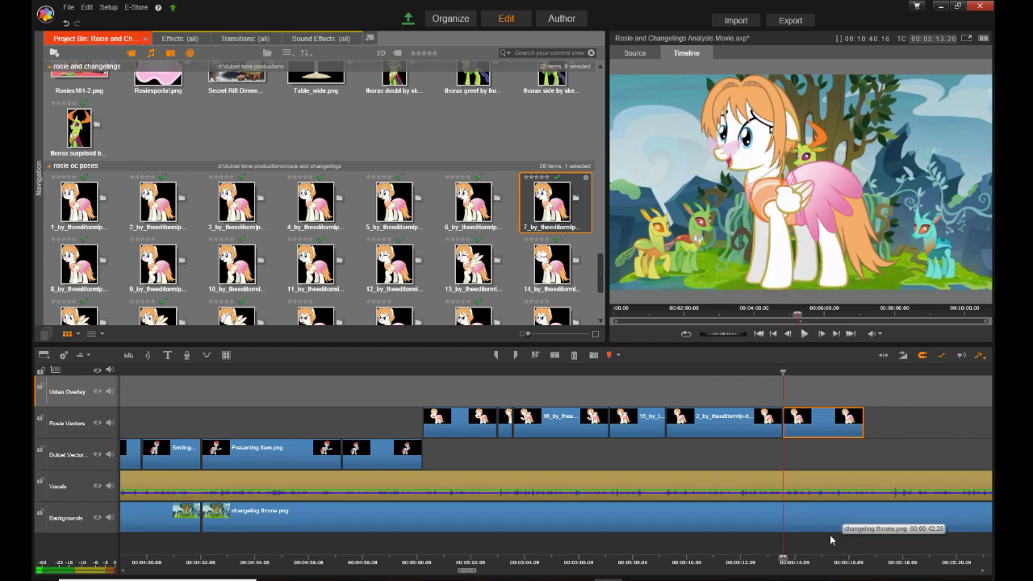
{"action": "left_click", "coordinate": [747, 559]}
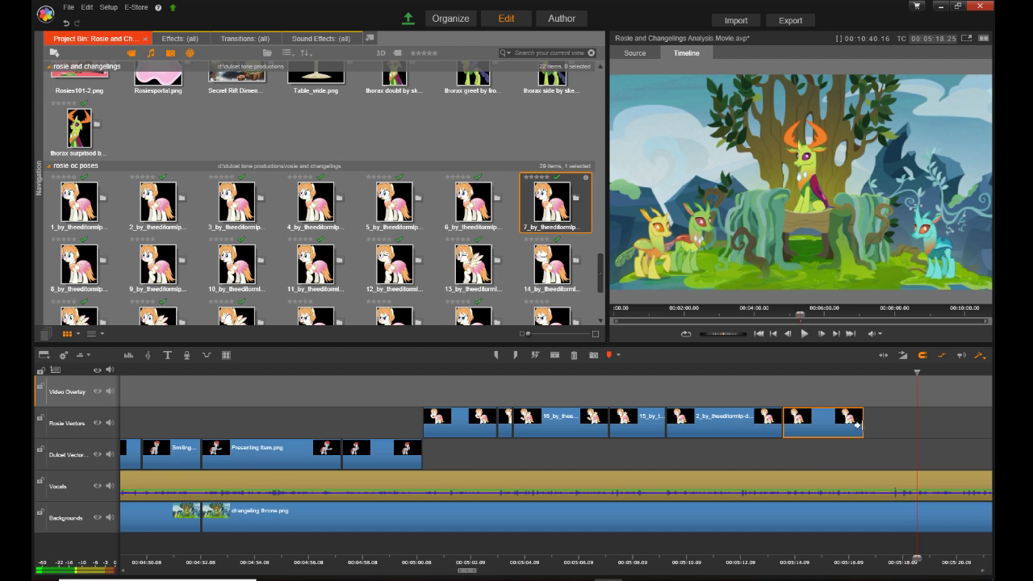
{"action": "left_click_drag", "start_coordinate": [862, 424], "coordinate": [887, 426]}
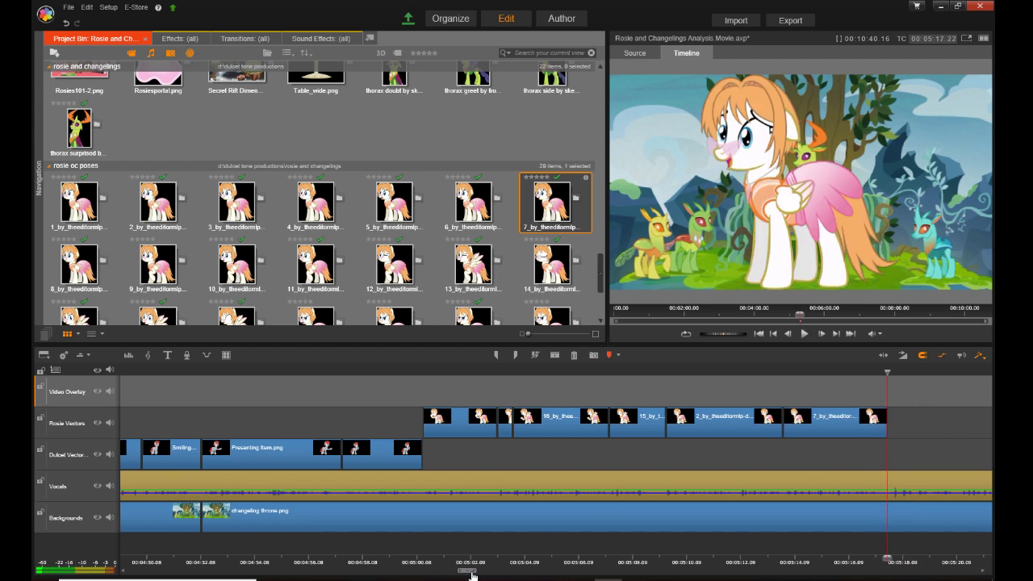
Step: Add Rosie pose 12 directly after pose 7, listen to the vocals and trim it to end at 00:05:20.12
{"action": "left_click_drag", "start_coordinate": [472, 576], "coordinate": [494, 574]}
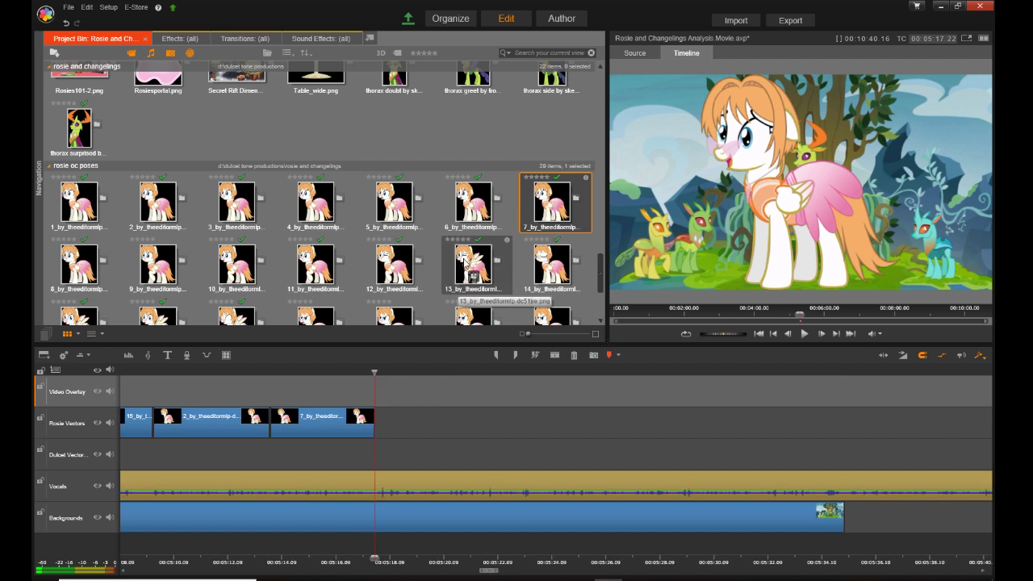
{"action": "left_click_drag", "start_coordinate": [465, 262], "coordinate": [379, 420]}
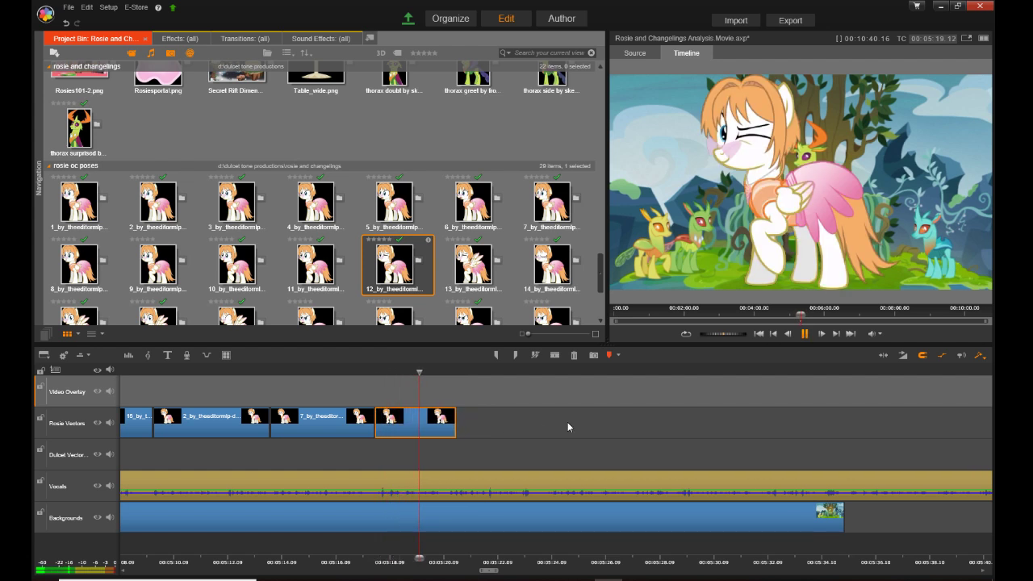
{"action": "key", "text": "space"}
{"action": "left_click", "coordinate": [450, 422]}
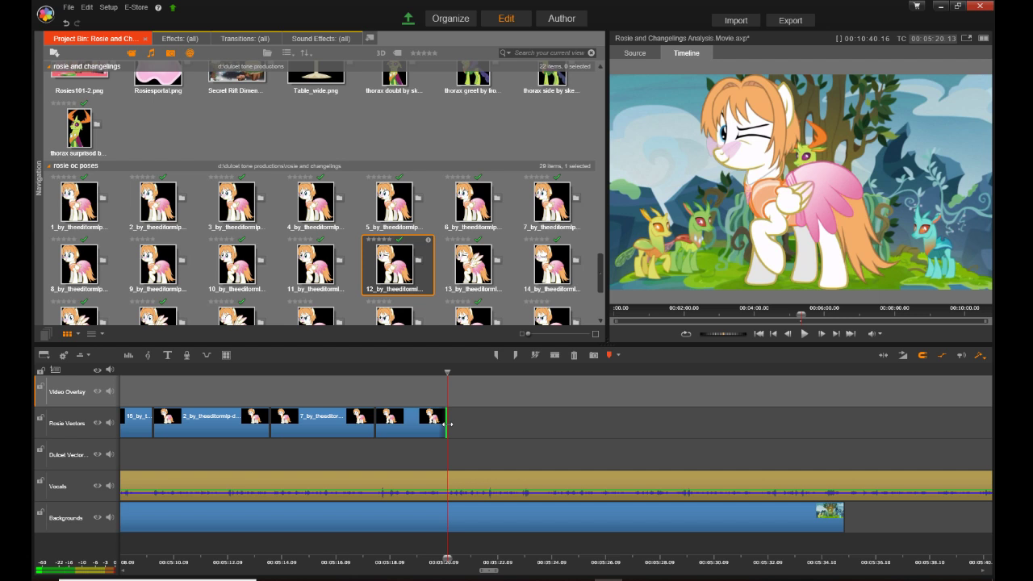
{"action": "left_click_drag", "start_coordinate": [447, 424], "coordinate": [446, 425]}
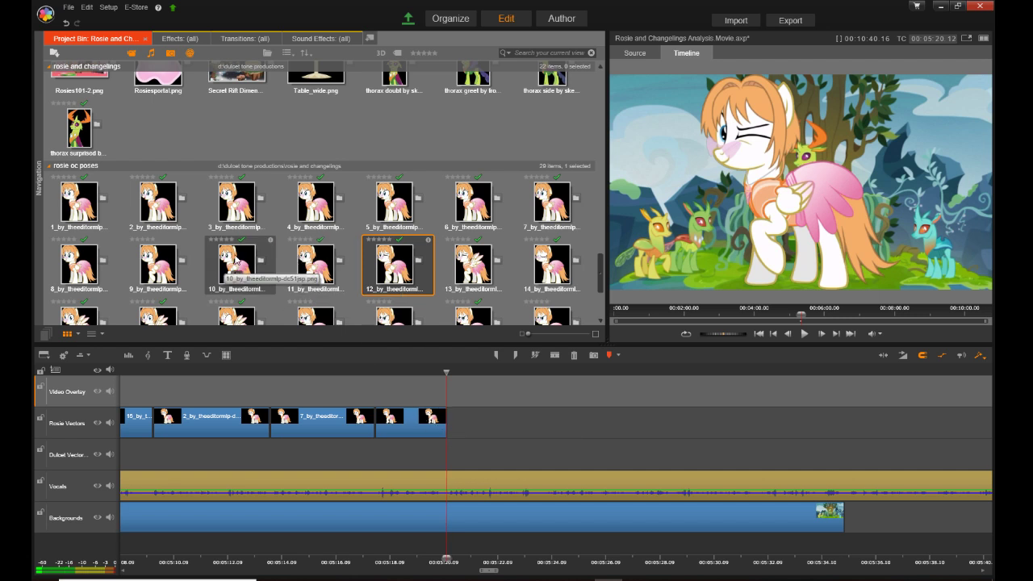
Step: Place Rosie pose 16 directly after pose 12 and extend it to end at 00:05:24.00 in time with the vocals
{"action": "mouse_move", "coordinate": [238, 260]}
{"action": "left_mouse_down"}
{"action": "mouse_move", "coordinate": [255, 283]}
{"action": "mouse_move", "coordinate": [457, 355]}
{"action": "mouse_move", "coordinate": [242, 242]}
{"action": "left_mouse_up"}
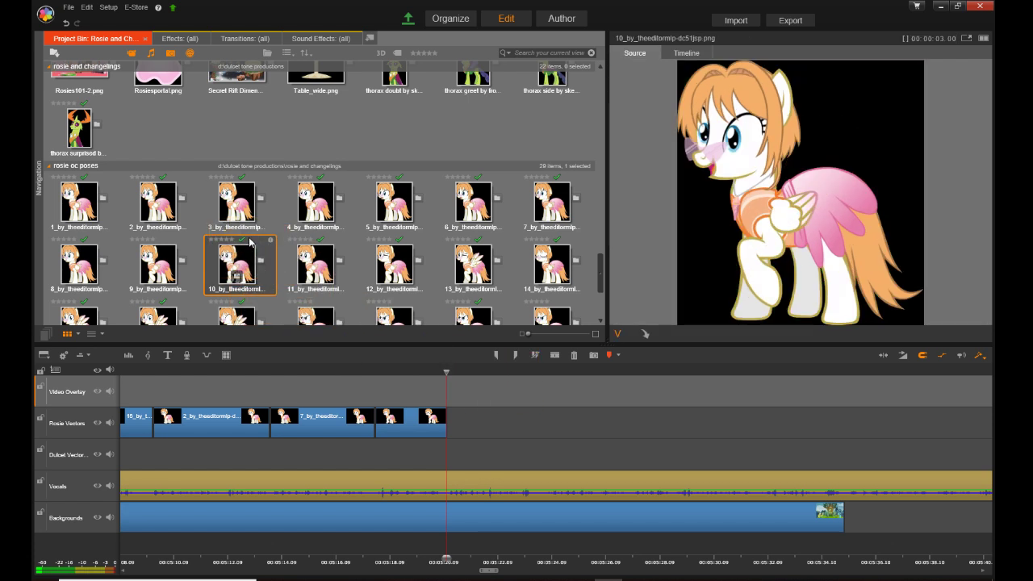
{"action": "scroll", "coordinate": [158, 184], "scroll_direction": "down", "scroll_amount": 2}
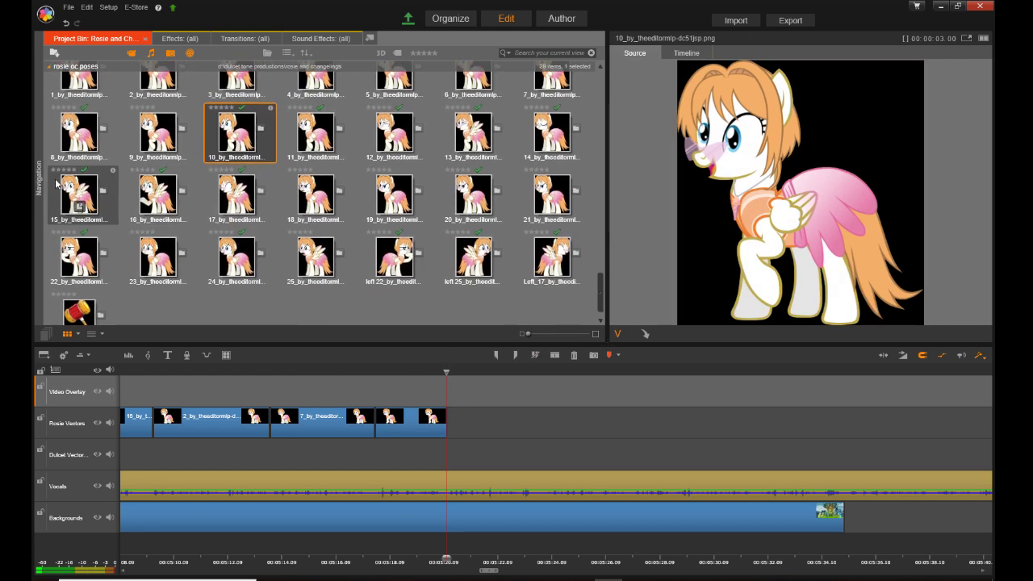
{"action": "left_click_drag", "start_coordinate": [161, 188], "coordinate": [456, 423]}
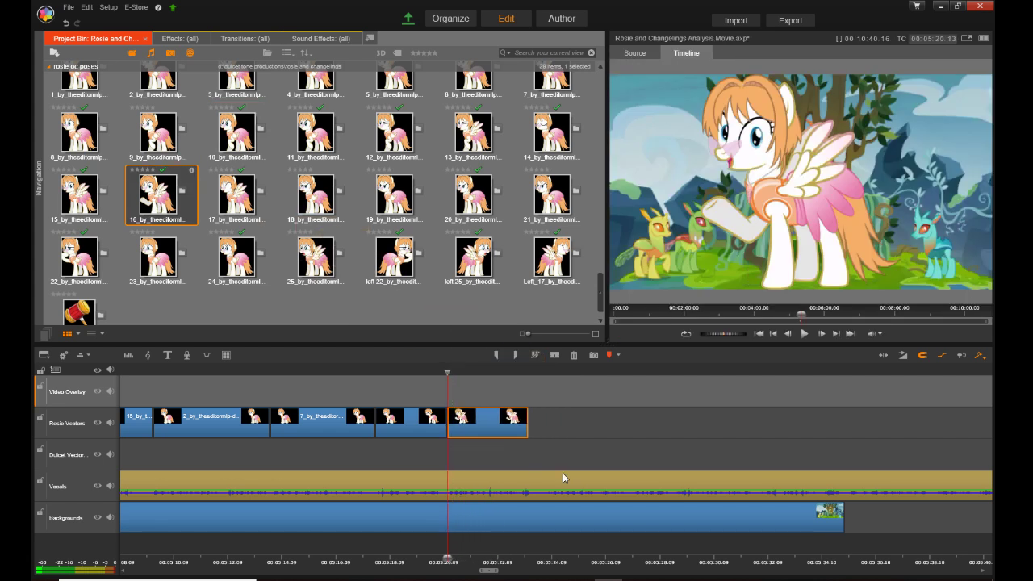
{"action": "key", "text": "space"}
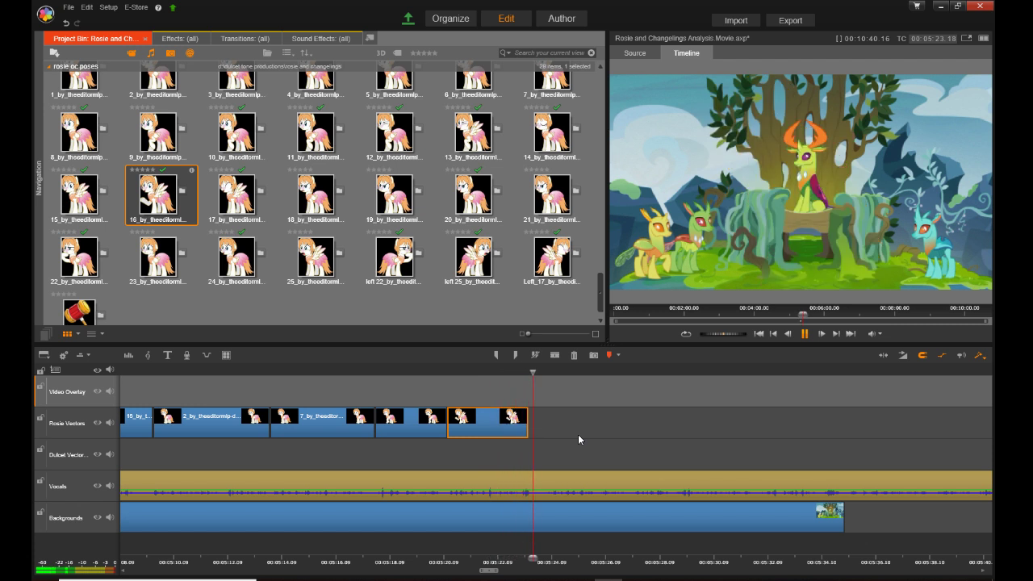
{"action": "left_click_drag", "start_coordinate": [528, 424], "coordinate": [534, 429]}
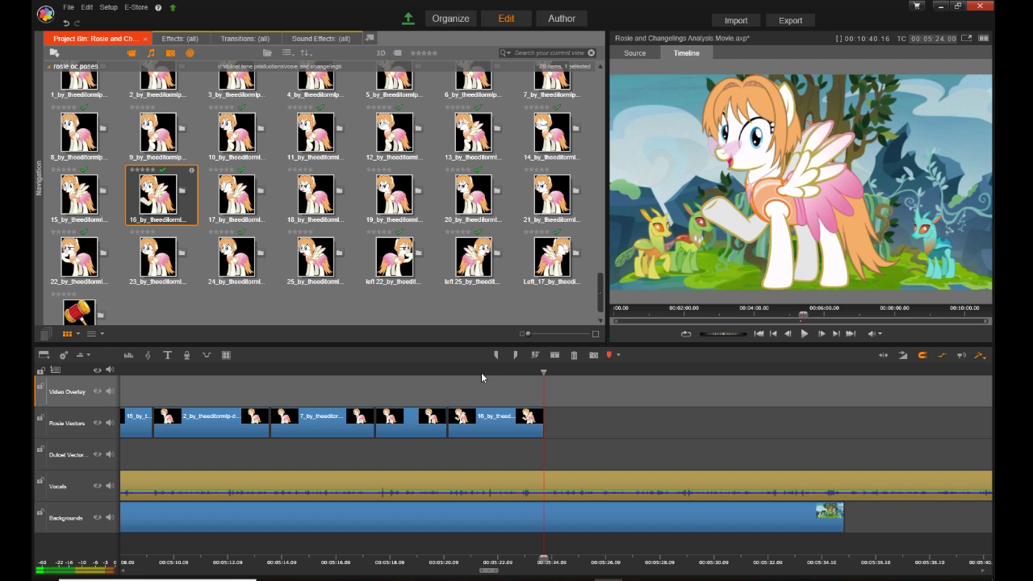
Step: Add Rosie pose 14 after pose 16, replay the vocals around it and extend it to end at 00:05:27.06
{"action": "left_click", "coordinate": [543, 129]}
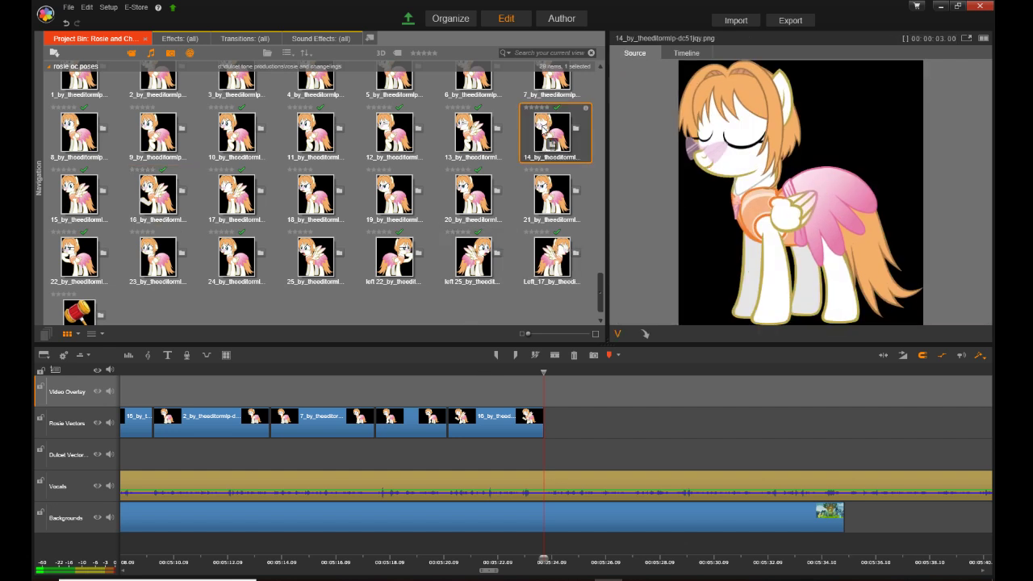
{"action": "left_click_drag", "start_coordinate": [543, 143], "coordinate": [557, 426]}
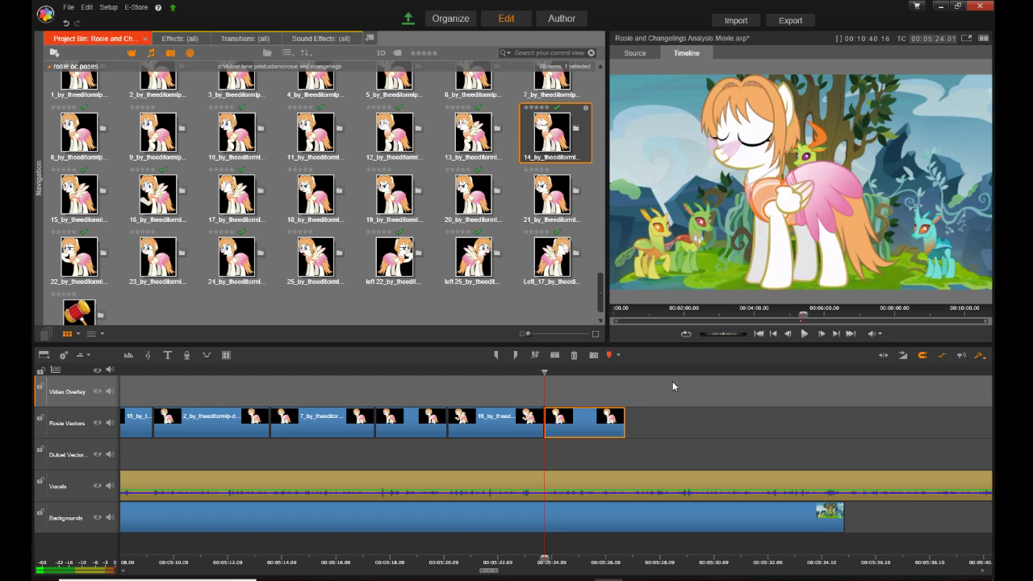
{"action": "left_click", "coordinate": [525, 557]}
{"action": "key", "text": "space"}
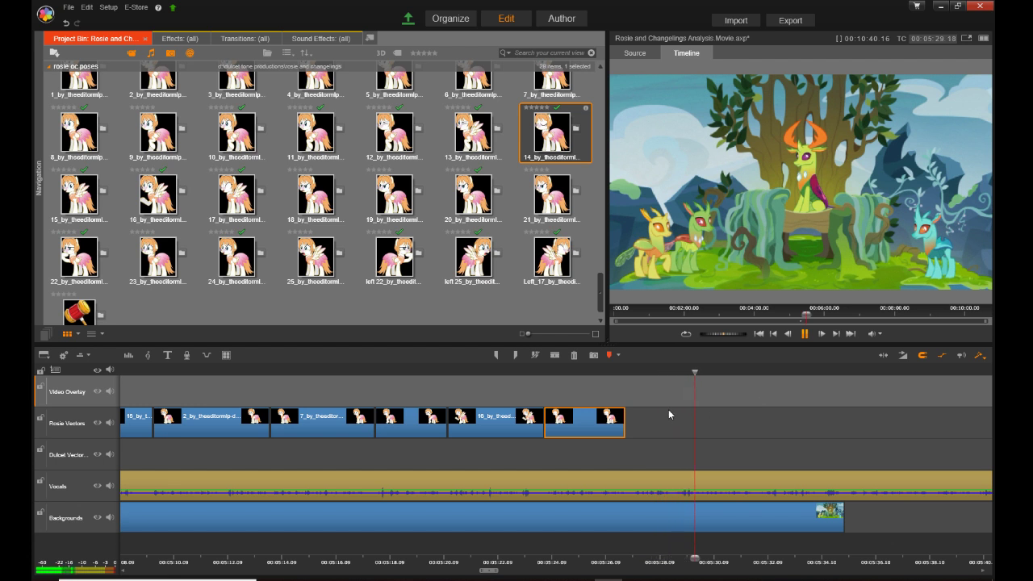
{"action": "key", "text": "space"}
{"action": "left_click", "coordinate": [511, 559]}
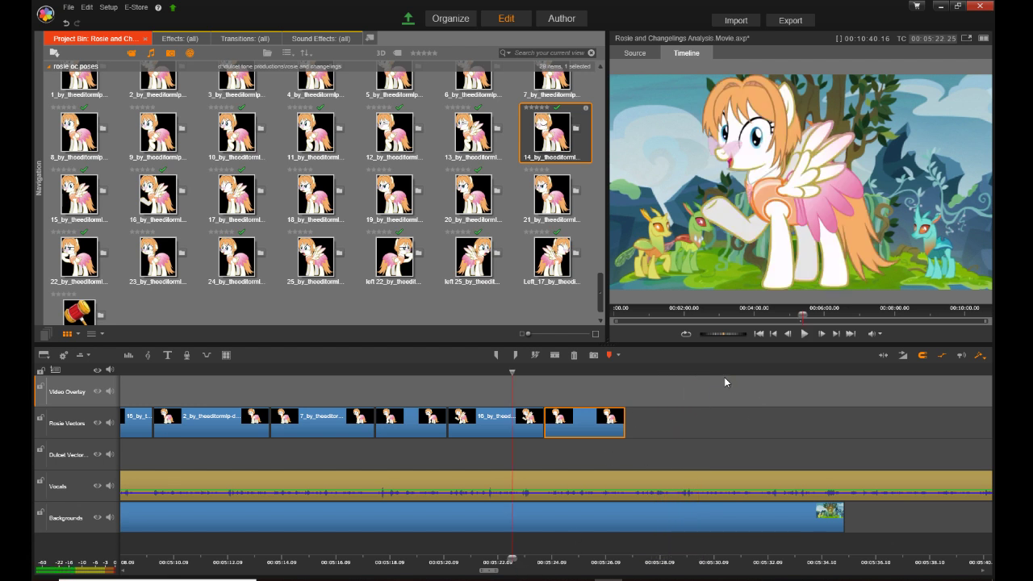
{"action": "key", "text": "space"}
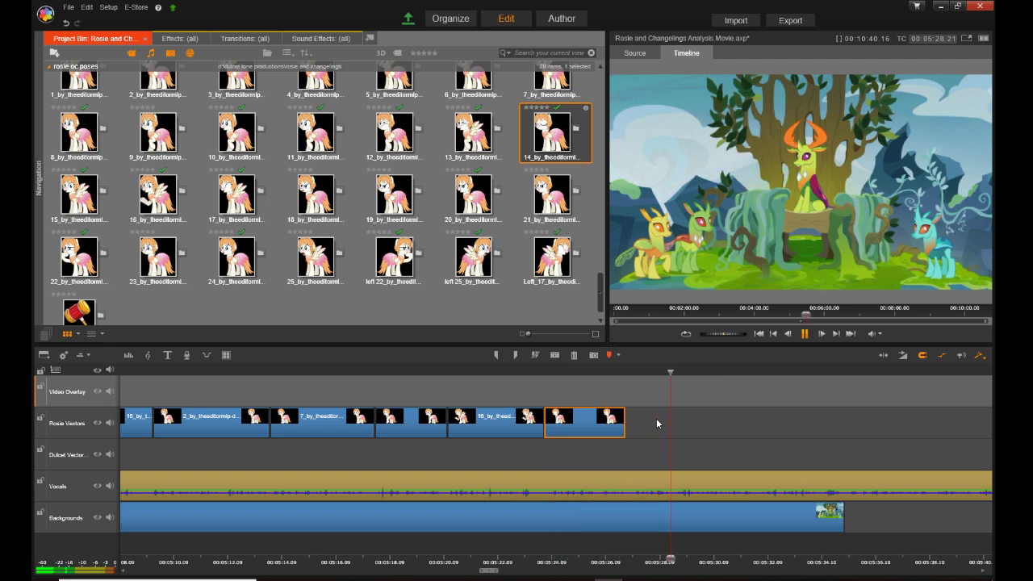
{"action": "key", "text": "space"}
{"action": "left_click_drag", "start_coordinate": [629, 421], "coordinate": [635, 421]}
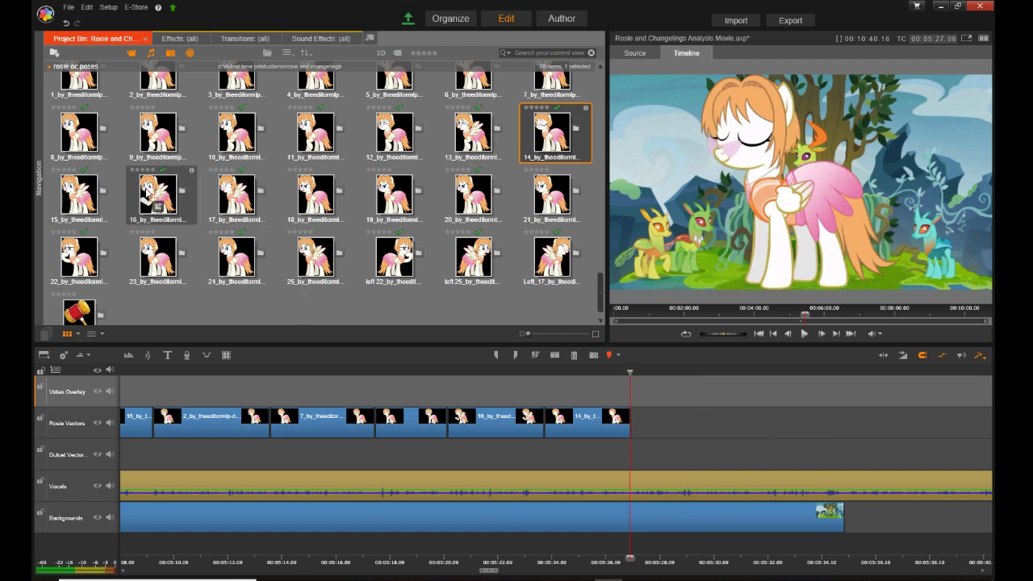
Step: Add Rosie pose 15 directly after pose 14, listen to the vocals and extend it to end at 00:05:31.27
{"action": "left_click_drag", "start_coordinate": [149, 198], "coordinate": [644, 420]}
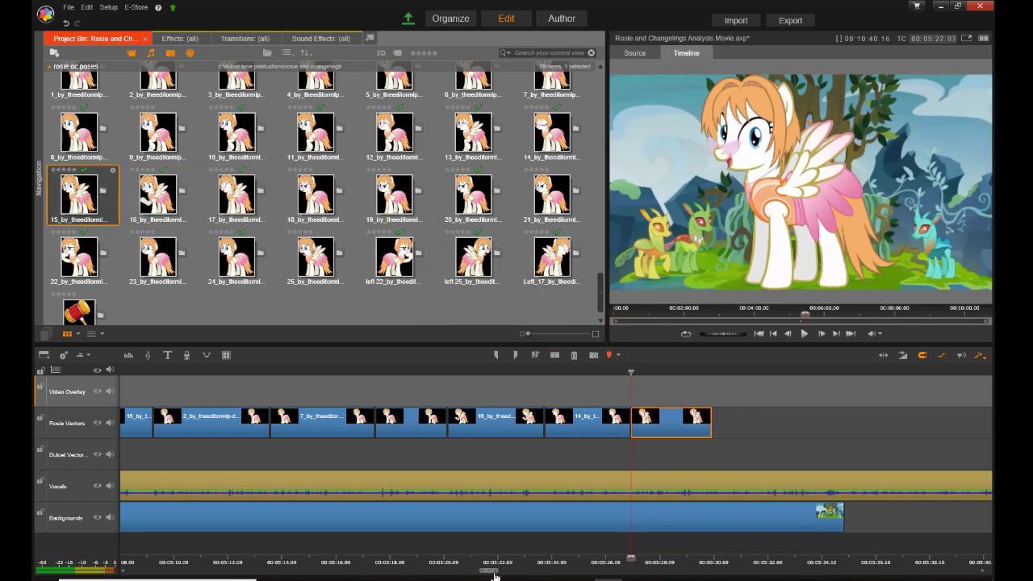
{"action": "left_click_drag", "start_coordinate": [495, 575], "coordinate": [509, 574]}
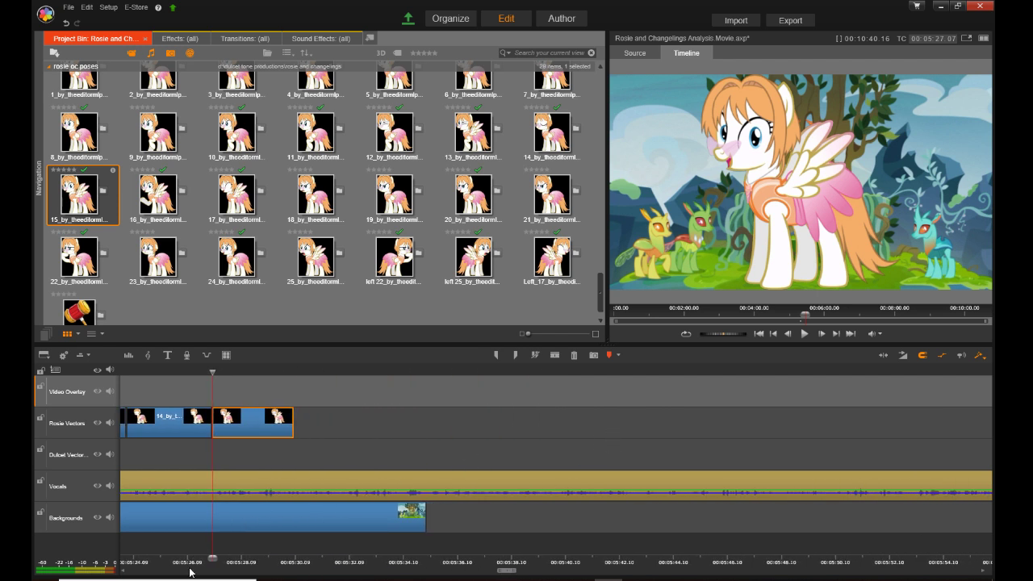
{"action": "left_click_drag", "start_coordinate": [503, 575], "coordinate": [490, 573]}
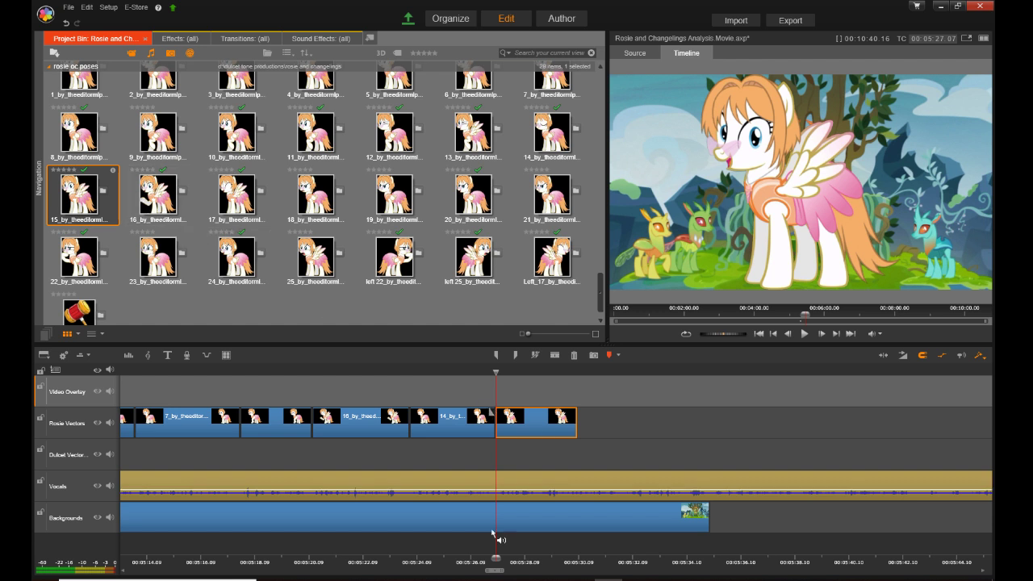
{"action": "left_click", "coordinate": [484, 558]}
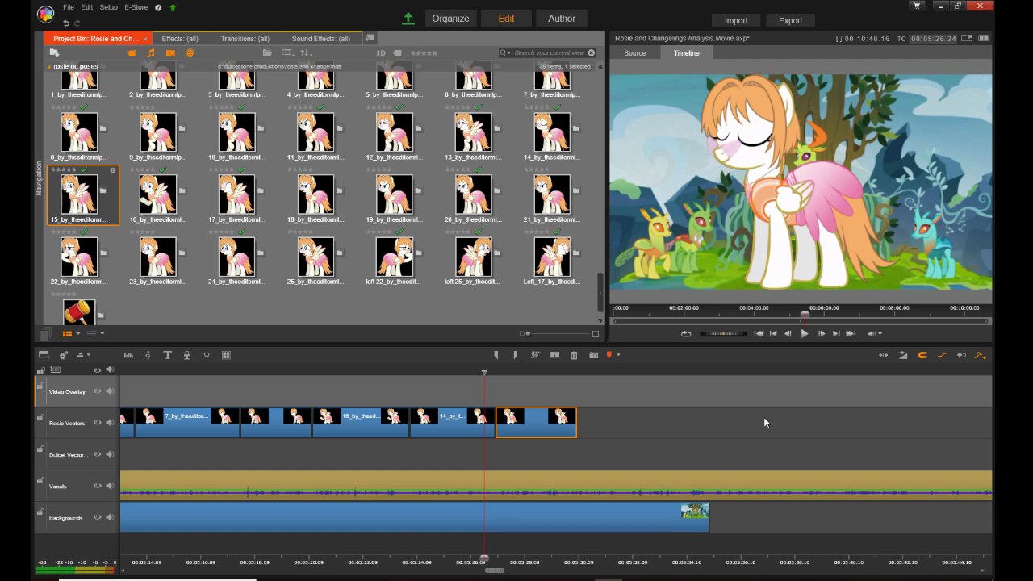
{"action": "key", "text": "space"}
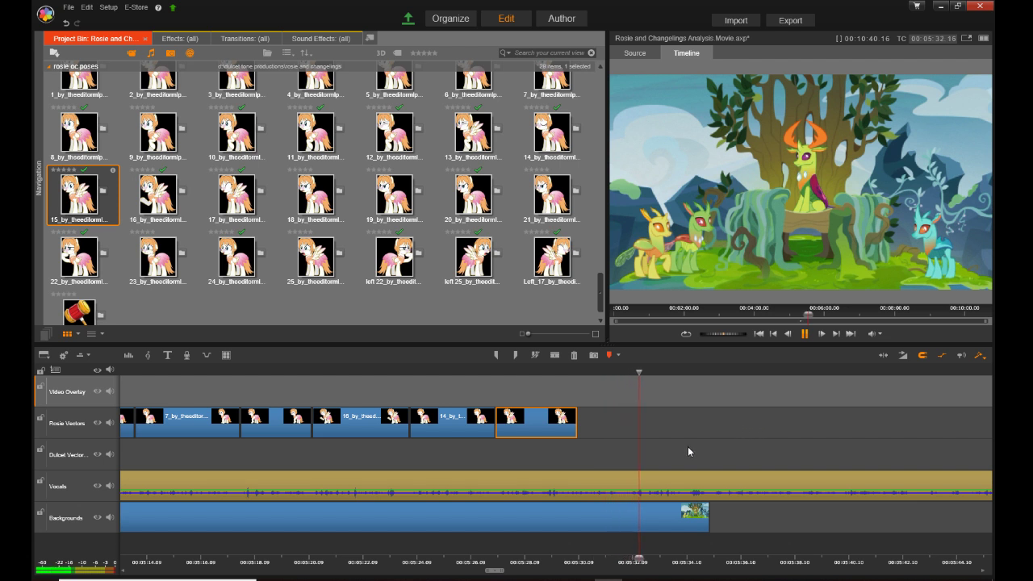
{"action": "key", "text": "space"}
{"action": "left_click_drag", "start_coordinate": [574, 429], "coordinate": [609, 432]}
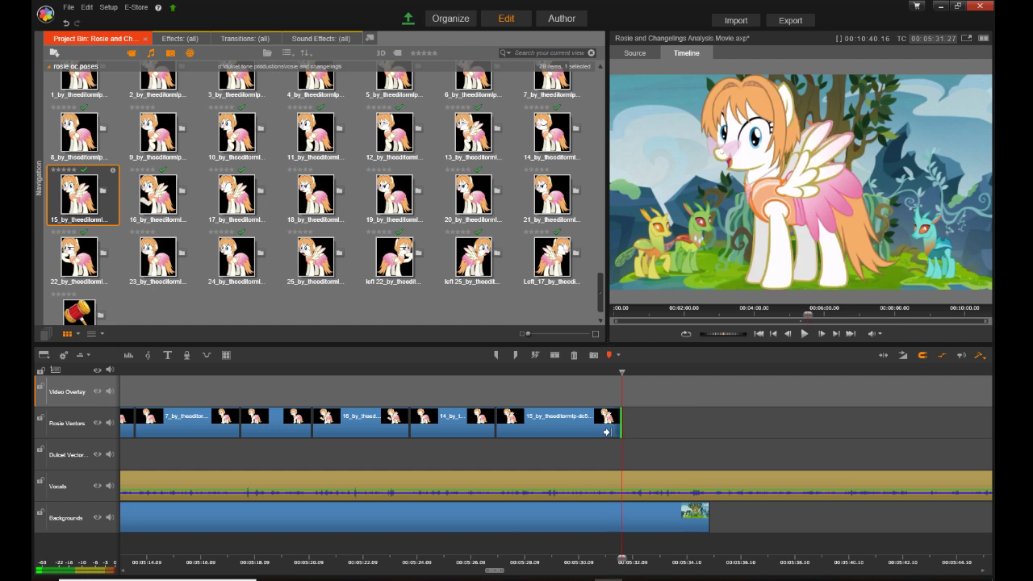
Step: Place Rosie pose 16 directly after pose 15, listen to the vocals and trim it to end at 00:05:34.08
{"action": "left_click_drag", "start_coordinate": [158, 197], "coordinate": [635, 426]}
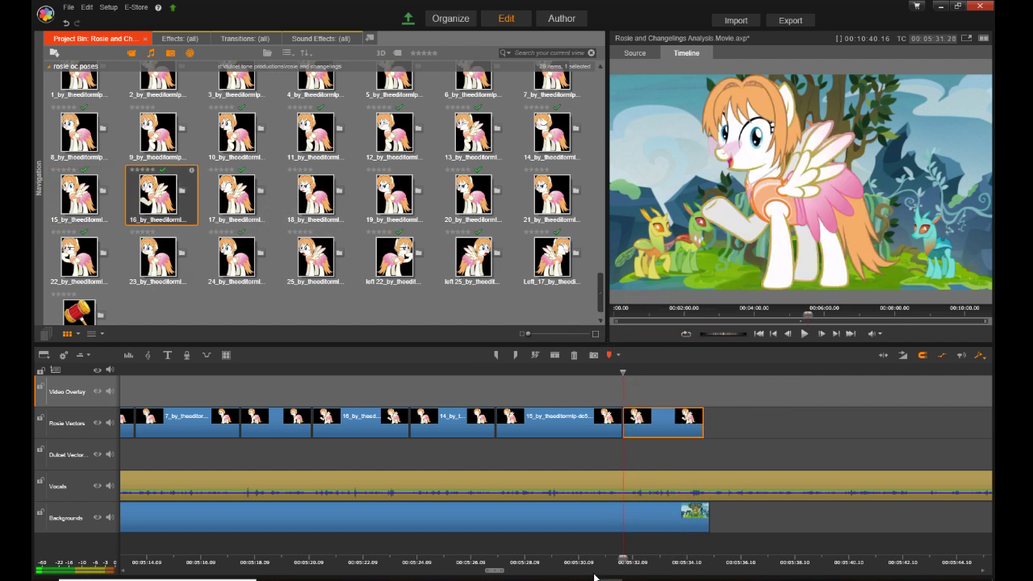
{"action": "key", "text": "space"}
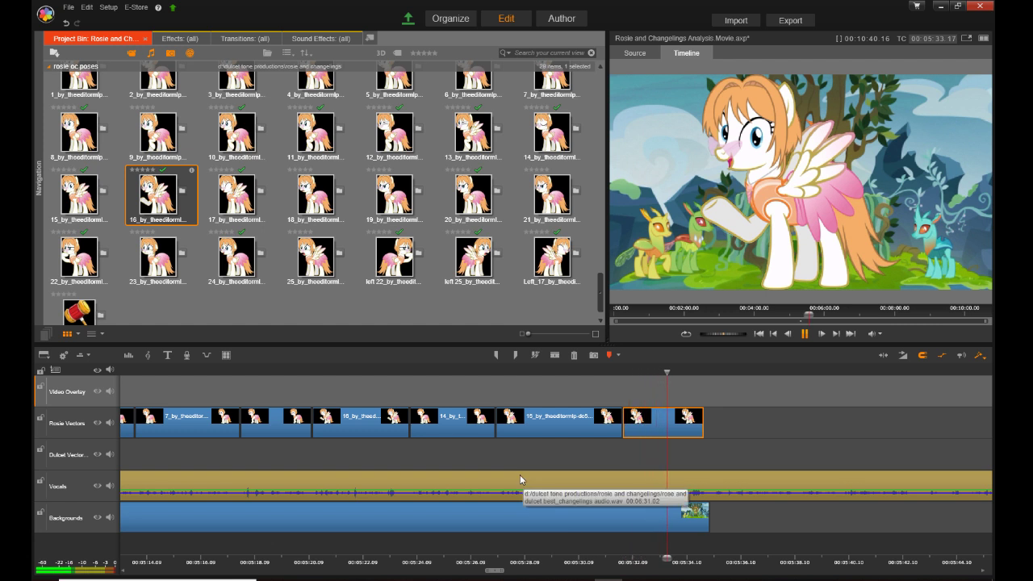
{"action": "key", "text": "space"}
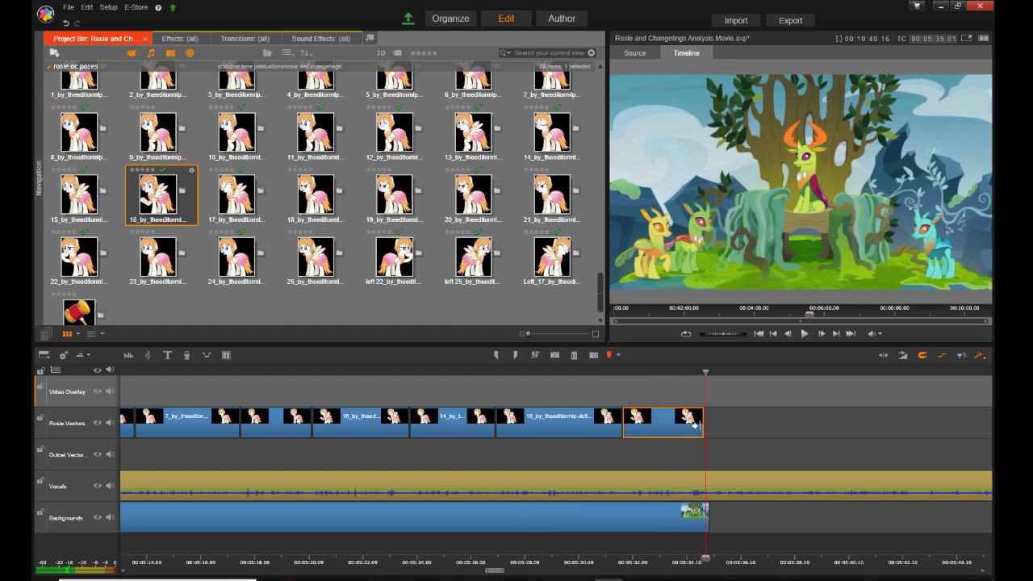
{"action": "left_click_drag", "start_coordinate": [695, 425], "coordinate": [682, 432]}
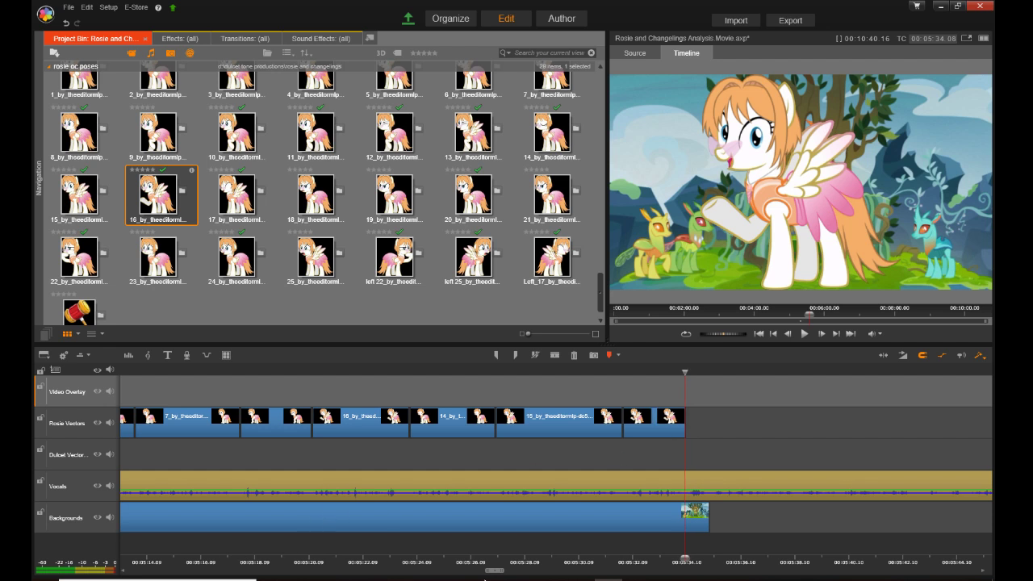
Step: Split the vocals at 00:05:34.08 and move the part after the cut to start at 00:05:34.13, with magnetic snapping temporarily off
{"action": "left_click_drag", "start_coordinate": [494, 573], "coordinate": [503, 573]}
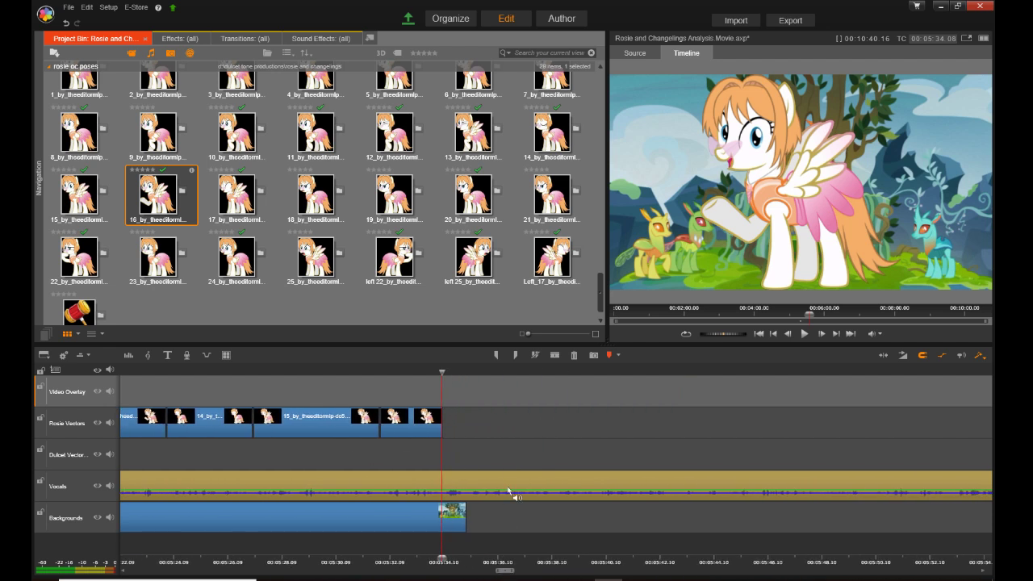
{"action": "left_click", "coordinate": [554, 355]}
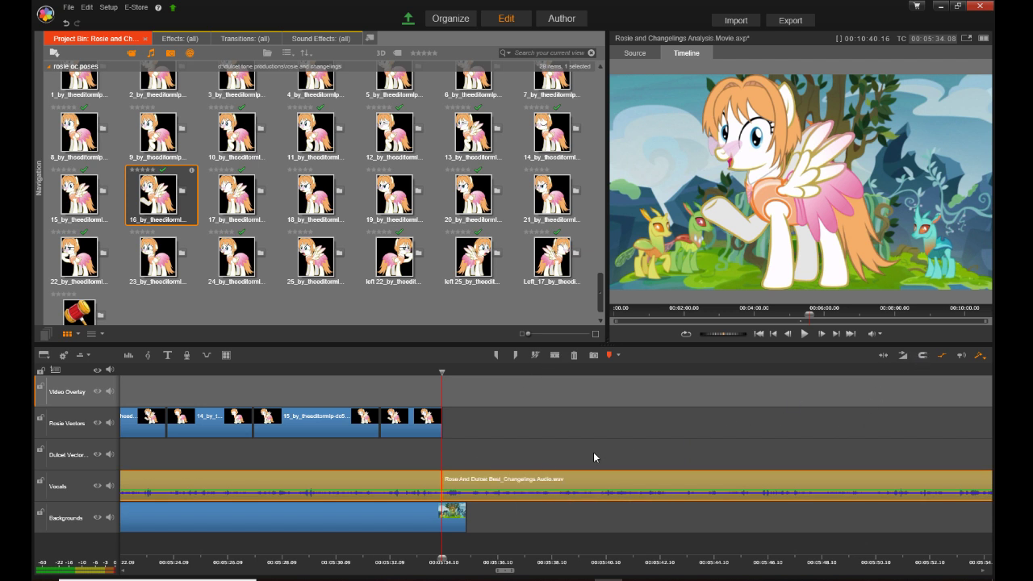
{"action": "left_click", "coordinate": [516, 479]}
{"action": "left_click_drag", "start_coordinate": [491, 473], "coordinate": [498, 475]}
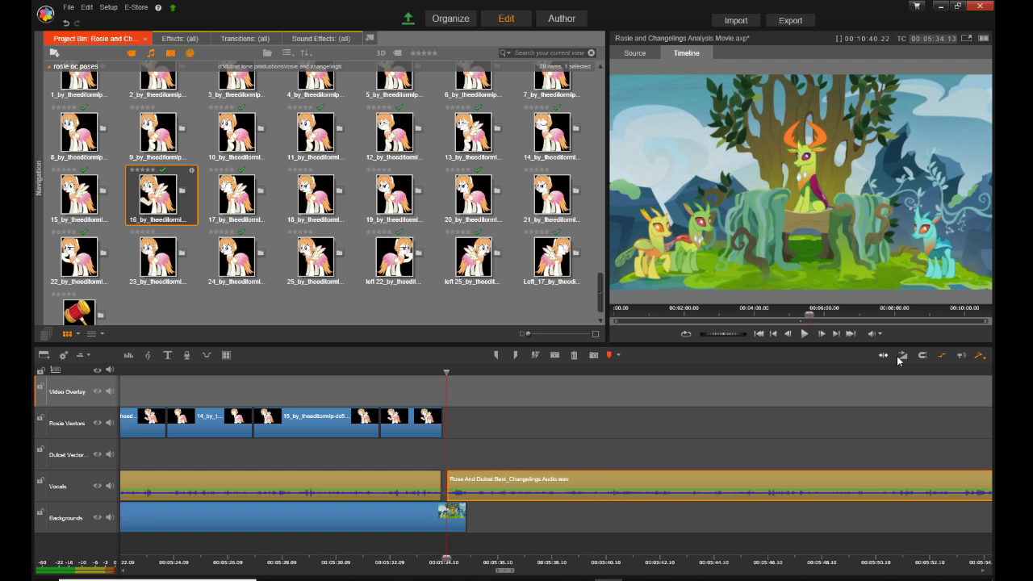
{"action": "left_click", "coordinate": [922, 355]}
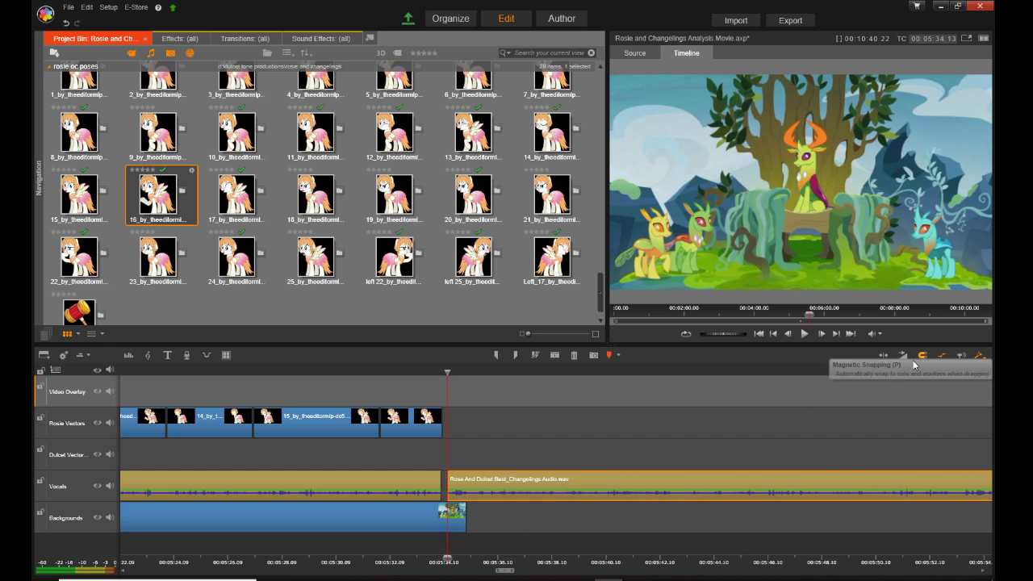
Step: Try the last Rosie pose 16 clip extended across the vocal gap, replay it and trim its end to 00:05:34.07
{"action": "left_click_drag", "start_coordinate": [438, 429], "coordinate": [447, 429]}
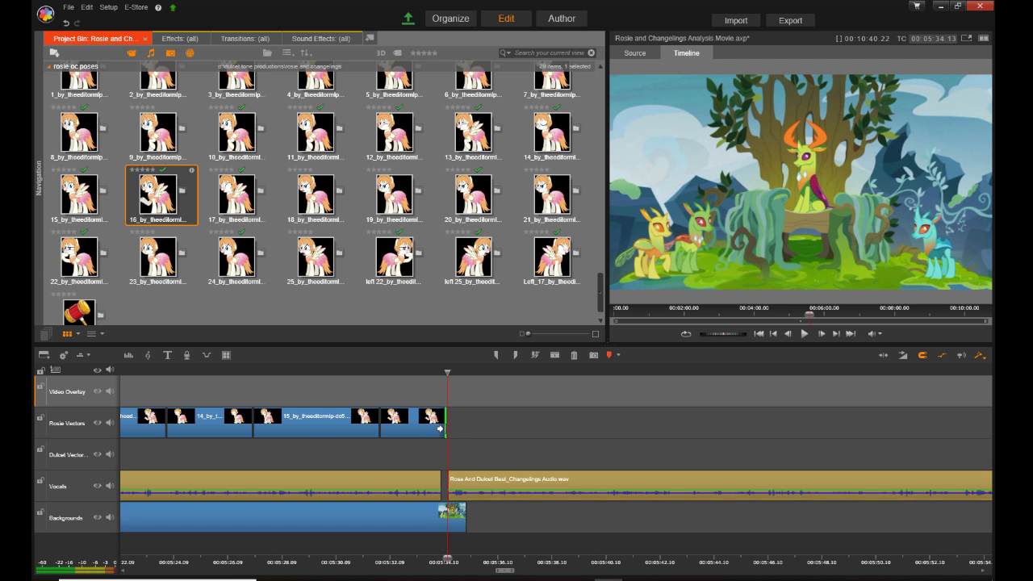
{"action": "left_click", "coordinate": [401, 563]}
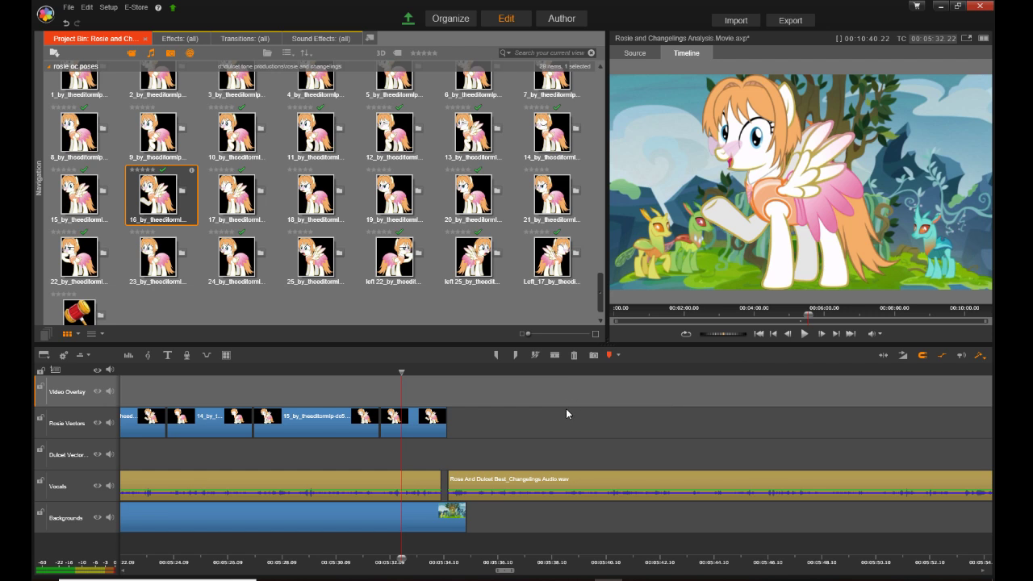
{"action": "key", "text": "space"}
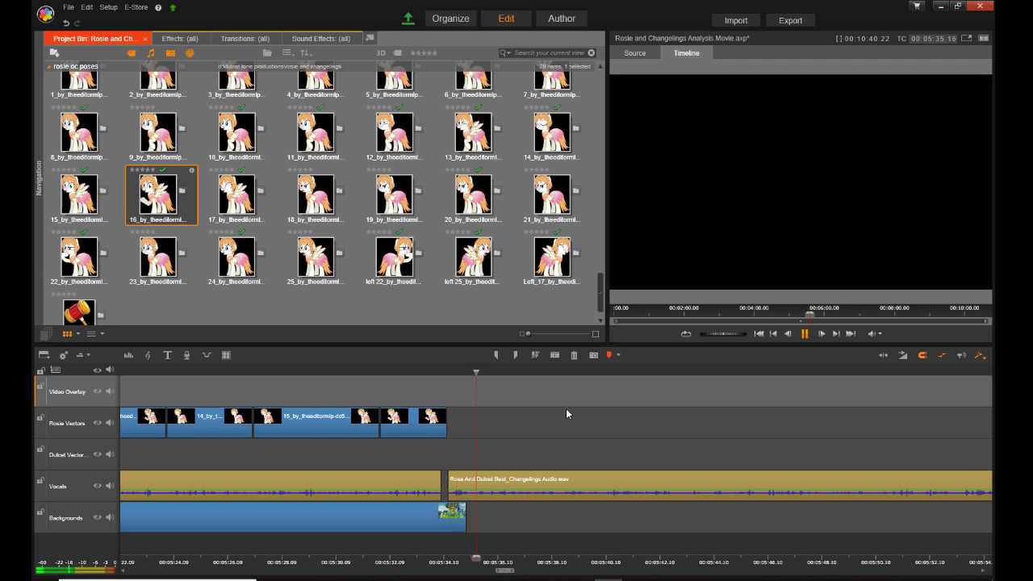
{"action": "key", "text": "space"}
{"action": "left_click", "coordinate": [481, 482]}
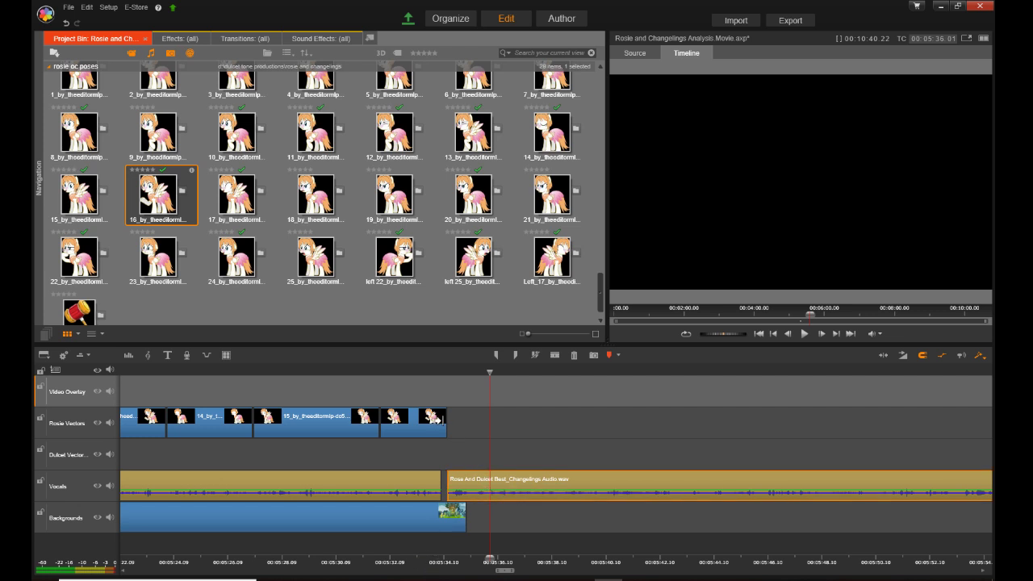
{"action": "left_click_drag", "start_coordinate": [435, 418], "coordinate": [435, 420]}
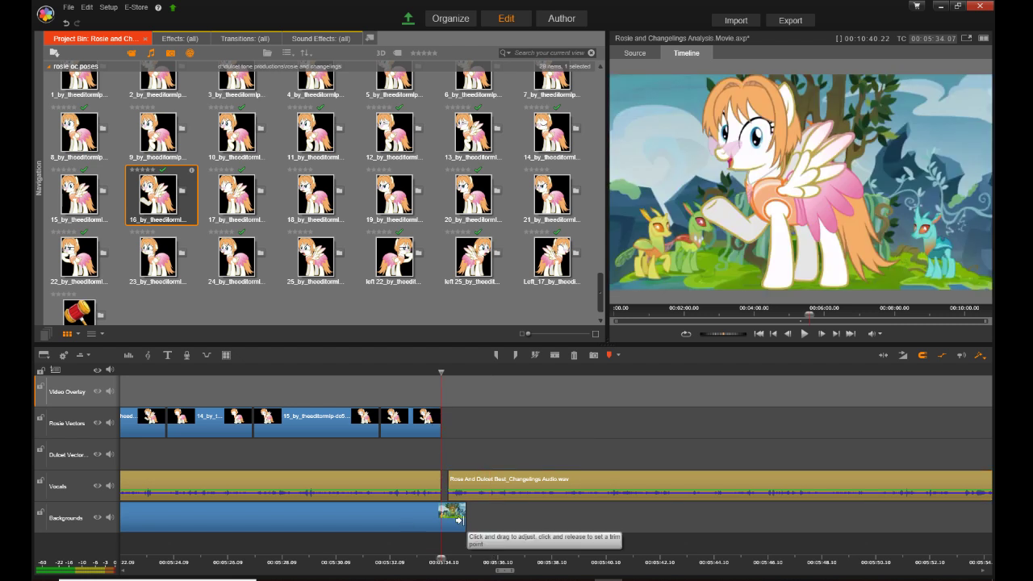
Step: Extend the changeling throne background to end at 00:05:47.26
{"action": "left_click_drag", "start_coordinate": [477, 522], "coordinate": [817, 521]}
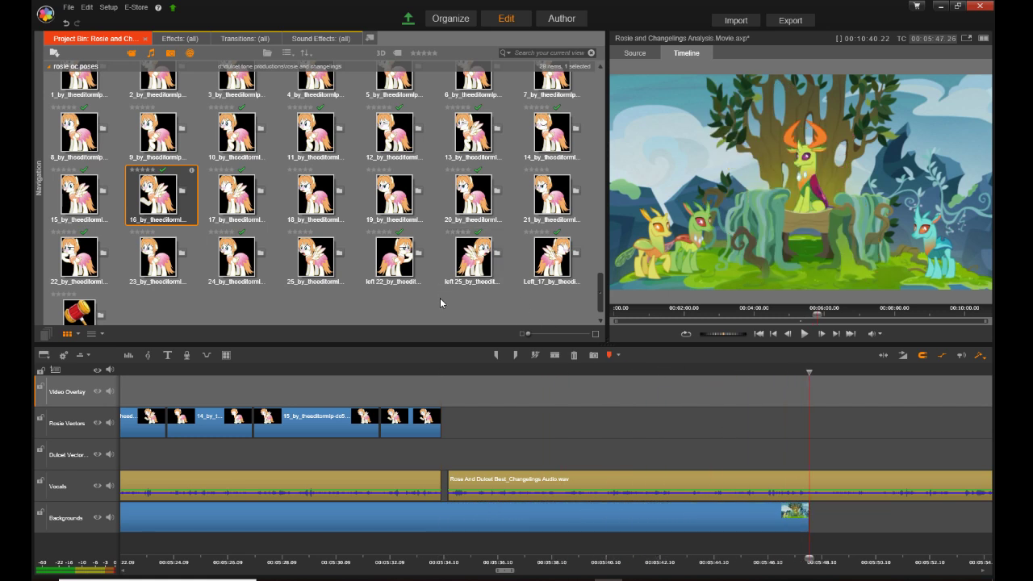
Step: Place a Standing Thinking pose of Dulcet on the Dulcet track where Rosie's last clip ends, with a short fade-in
{"action": "scroll", "coordinate": [440, 298], "scroll_direction": "up", "scroll_amount": 10}
{"action": "scroll", "coordinate": [353, 218], "scroll_direction": "up", "scroll_amount": 3}
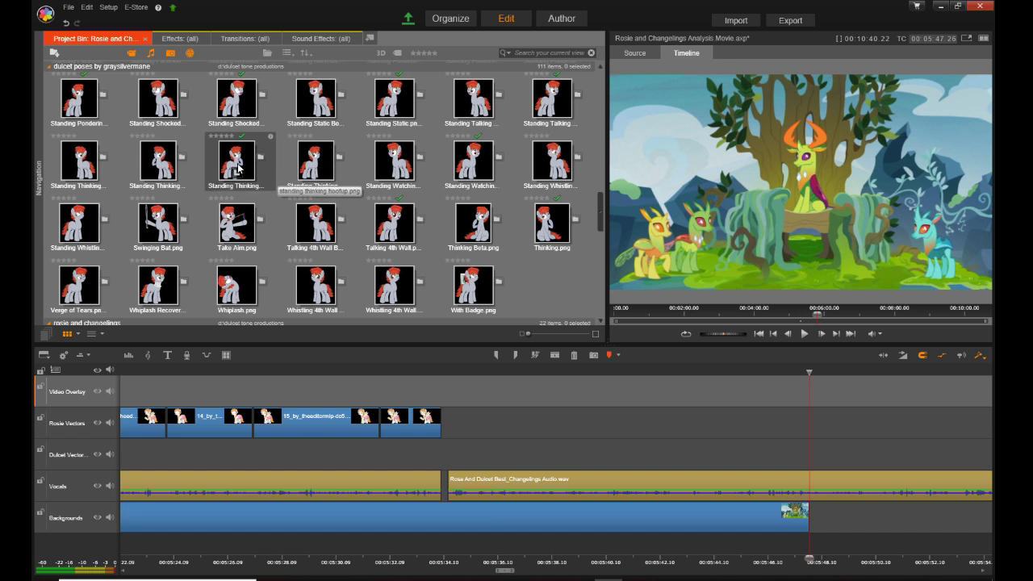
{"action": "left_click_drag", "start_coordinate": [313, 159], "coordinate": [445, 443]}
{"action": "left_click", "coordinate": [446, 444]}
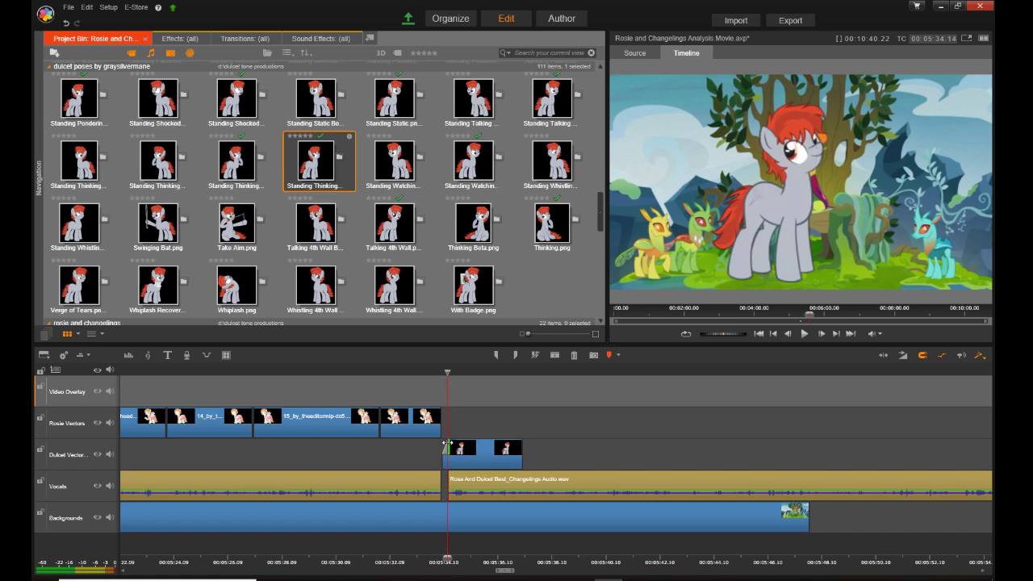
Step: Place Rosie pose 4 directly after pose 16 on the Rosie track and give it a short fade-in
{"action": "scroll", "coordinate": [547, 267], "scroll_direction": "up", "scroll_amount": 5}
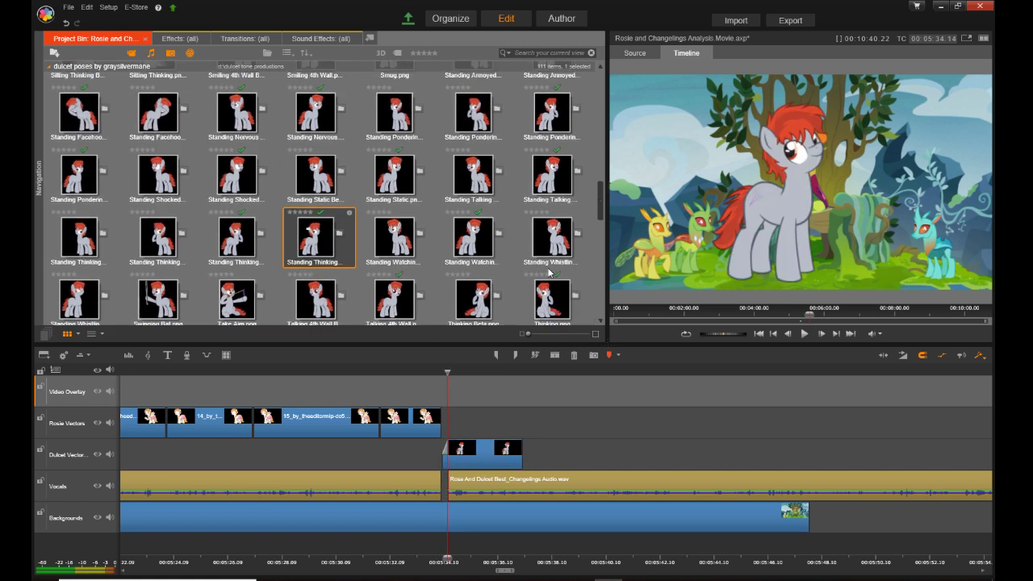
{"action": "scroll", "coordinate": [549, 273], "scroll_direction": "up", "scroll_amount": 10}
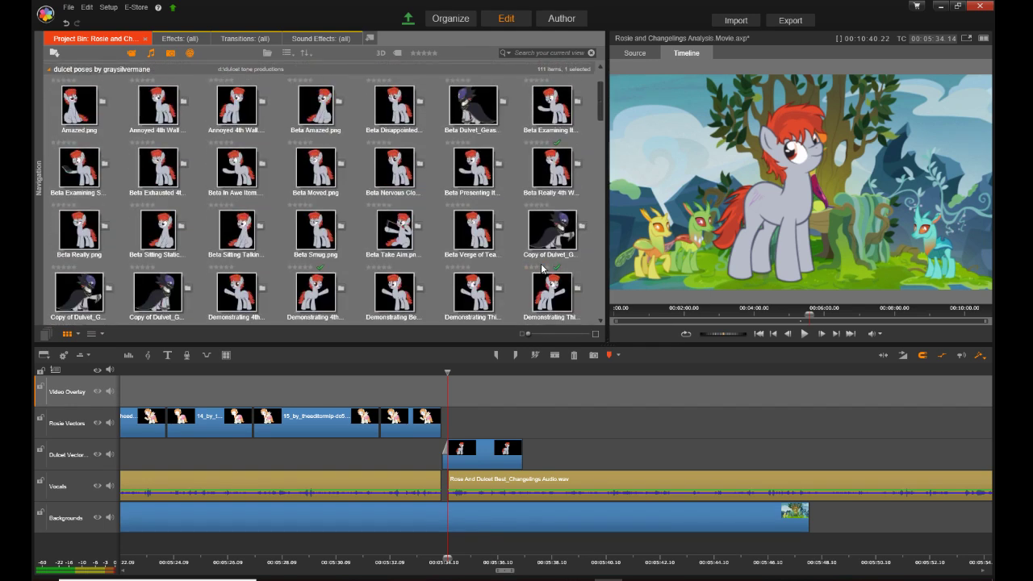
{"action": "scroll", "coordinate": [542, 269], "scroll_direction": "up", "scroll_amount": 10}
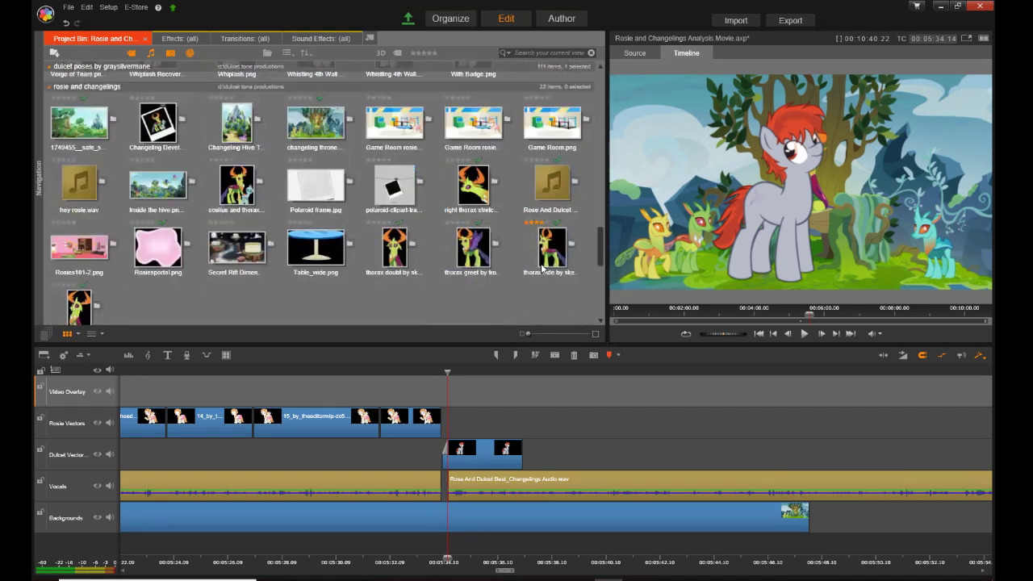
{"action": "scroll", "coordinate": [541, 268], "scroll_direction": "down", "scroll_amount": 3}
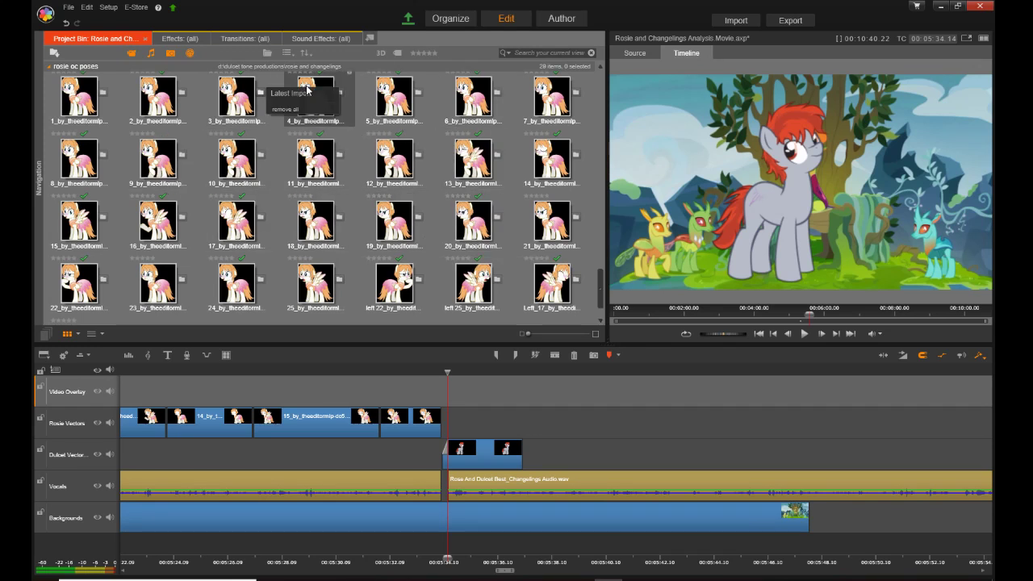
{"action": "left_click_drag", "start_coordinate": [303, 94], "coordinate": [449, 413]}
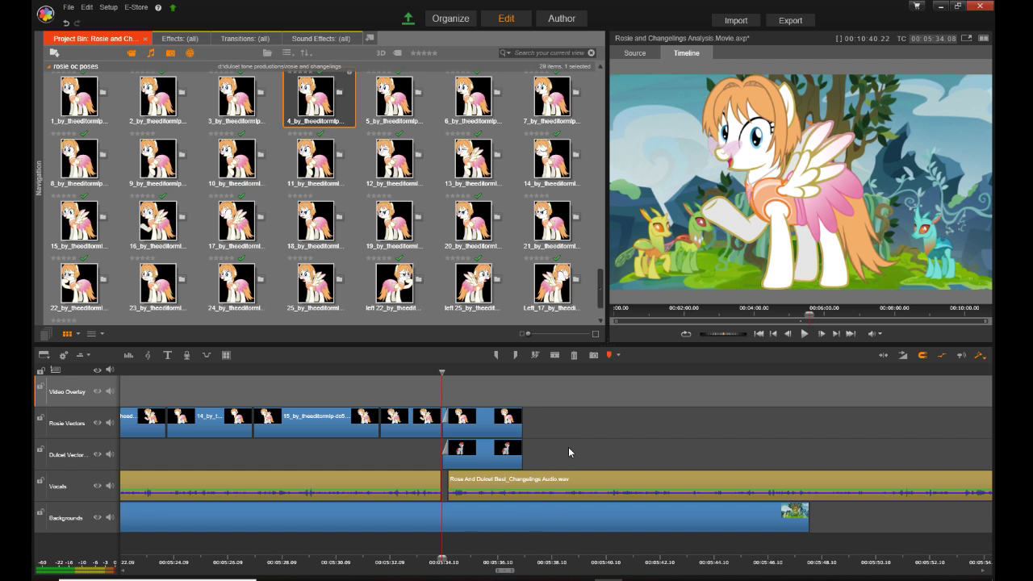
Step: Listen to the vocals at the start of the two-character shot and trim the Dulcet pose to end at 00:05:35.15
{"action": "key", "text": "space"}
{"action": "key", "text": "space"}
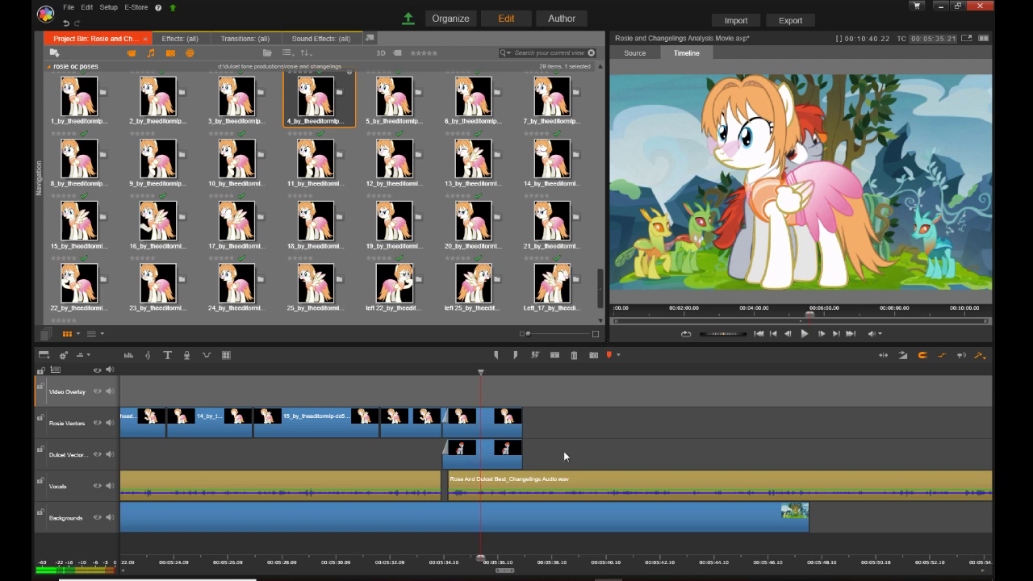
{"action": "left_click_drag", "start_coordinate": [514, 460], "coordinate": [471, 477]}
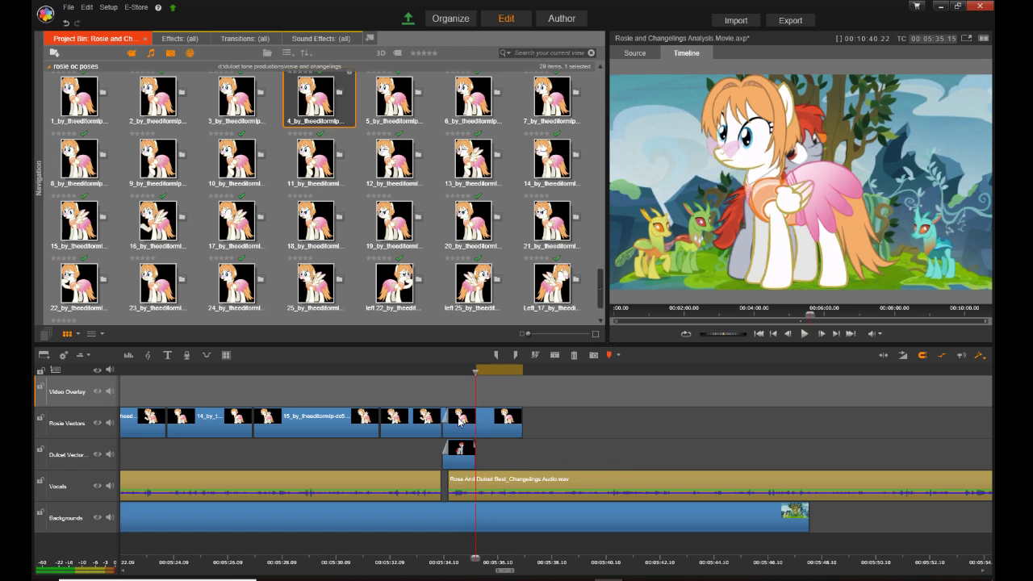
{"action": "left_click_drag", "start_coordinate": [459, 420], "coordinate": [459, 420]}
Step: Look through the Dulcet pose images for a pose to follow the Standing Thinking clip
{"action": "scroll", "coordinate": [391, 263], "scroll_direction": "up", "scroll_amount": 10}
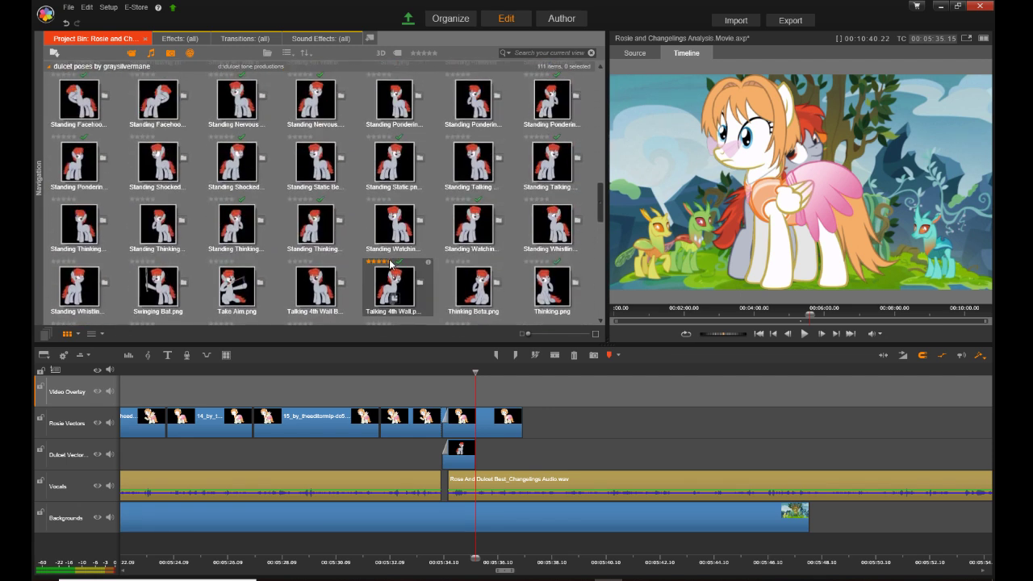
{"action": "scroll", "coordinate": [391, 264], "scroll_direction": "down", "scroll_amount": 3}
{"action": "scroll", "coordinate": [320, 234], "scroll_direction": "up", "scroll_amount": 2}
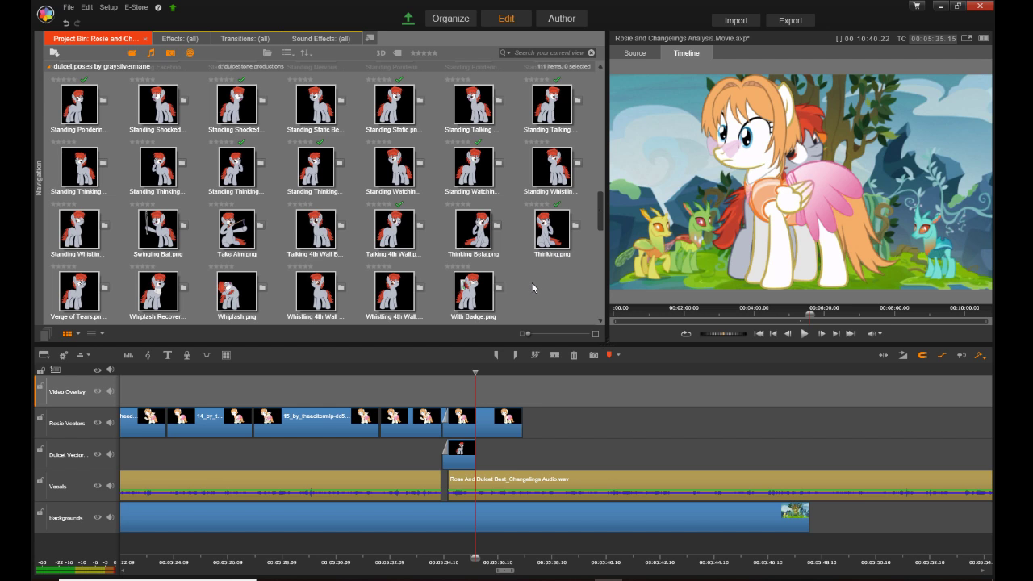
{"action": "left_click", "coordinate": [379, 290]}
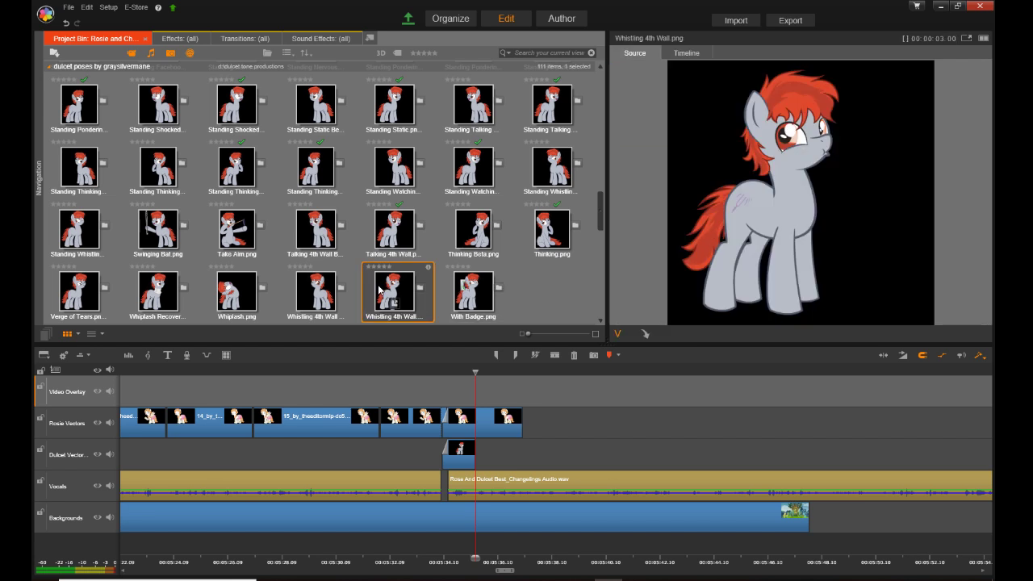
{"action": "scroll", "coordinate": [379, 287], "scroll_direction": "up", "scroll_amount": 2}
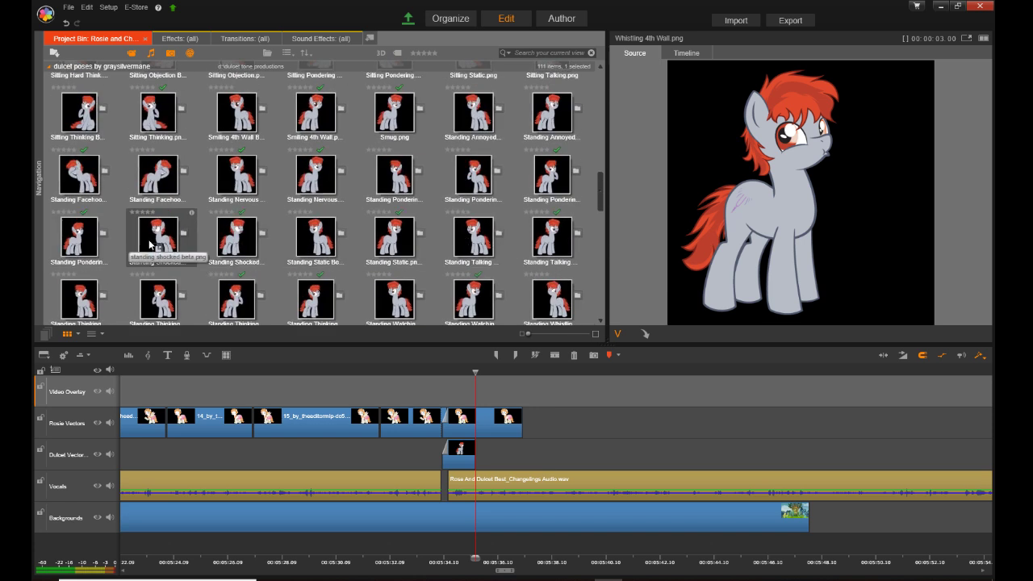
{"action": "scroll", "coordinate": [150, 245], "scroll_direction": "up", "scroll_amount": 2}
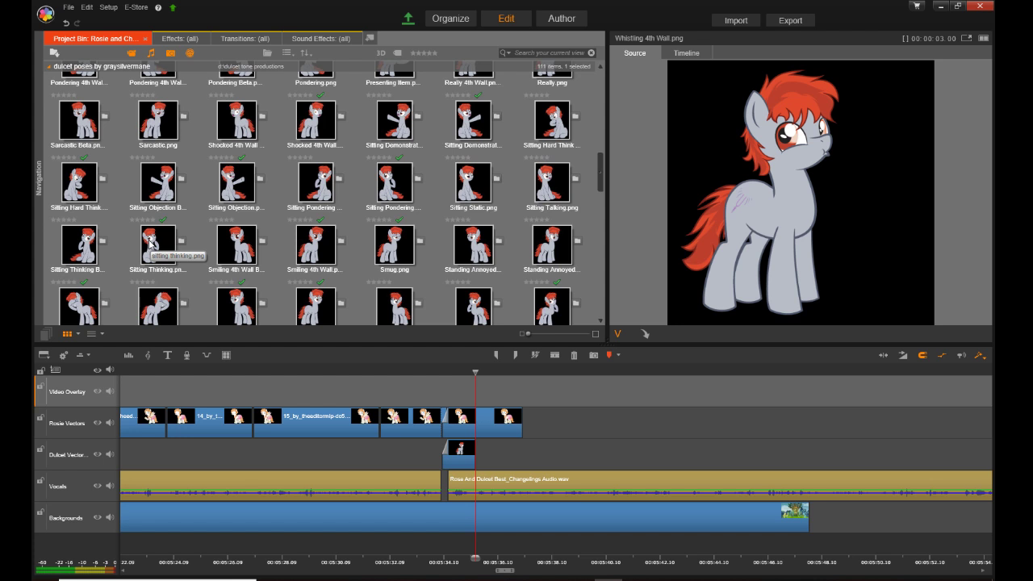
{"action": "left_click", "coordinate": [180, 242]}
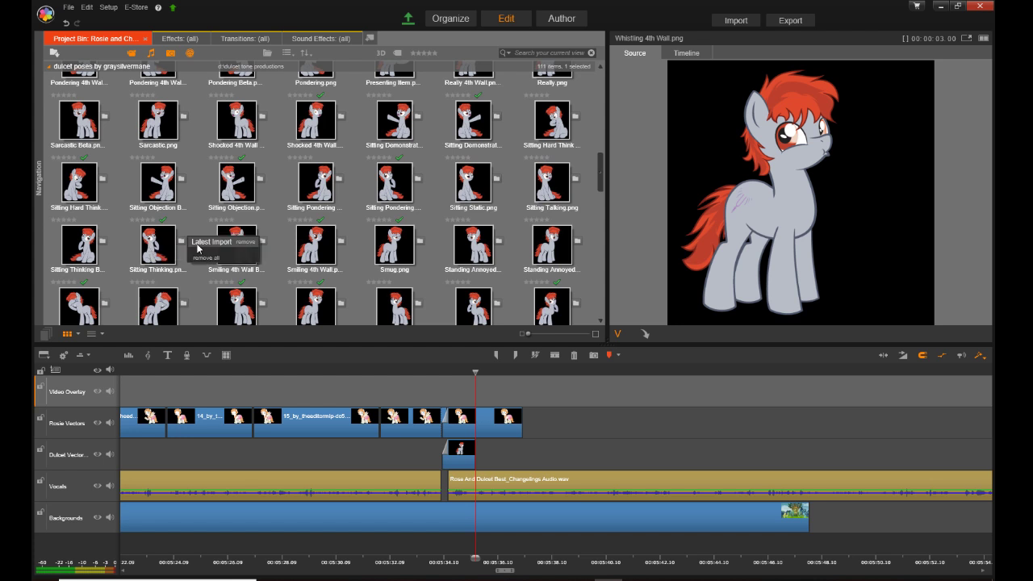
{"action": "scroll", "coordinate": [484, 257], "scroll_direction": "up", "scroll_amount": 2}
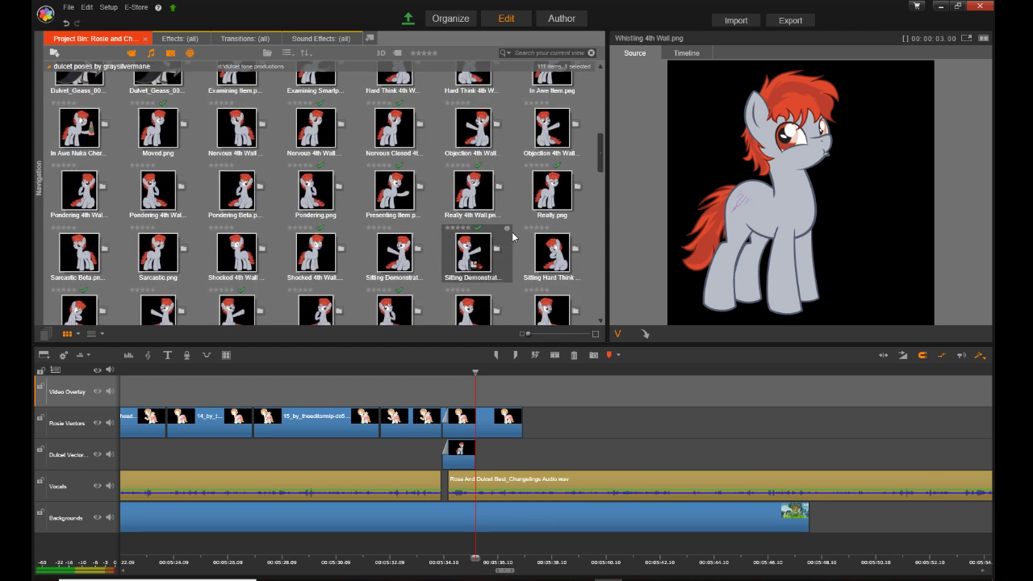
{"action": "scroll", "coordinate": [513, 236], "scroll_direction": "up", "scroll_amount": 2}
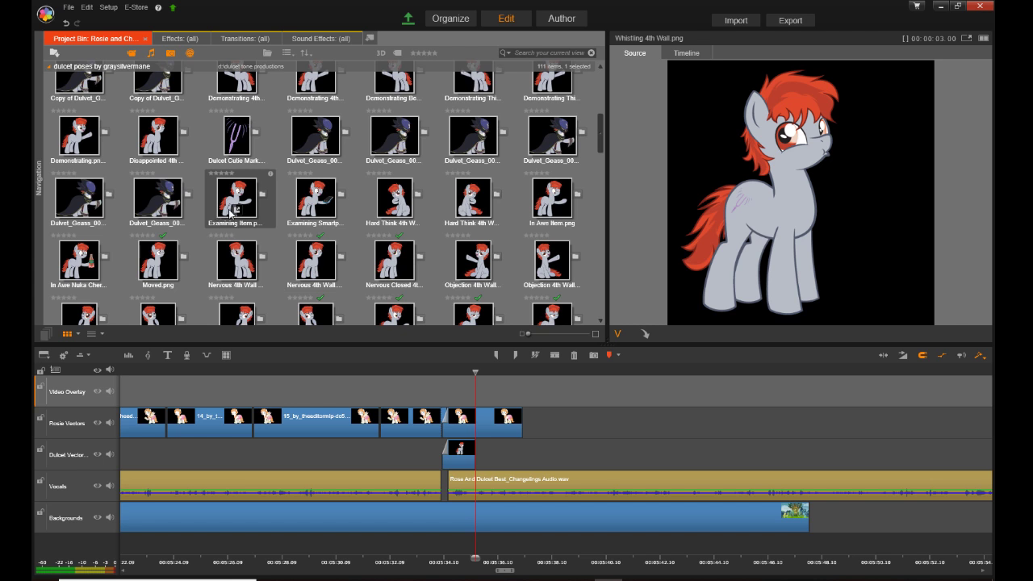
{"action": "scroll", "coordinate": [231, 212], "scroll_direction": "up", "scroll_amount": 4}
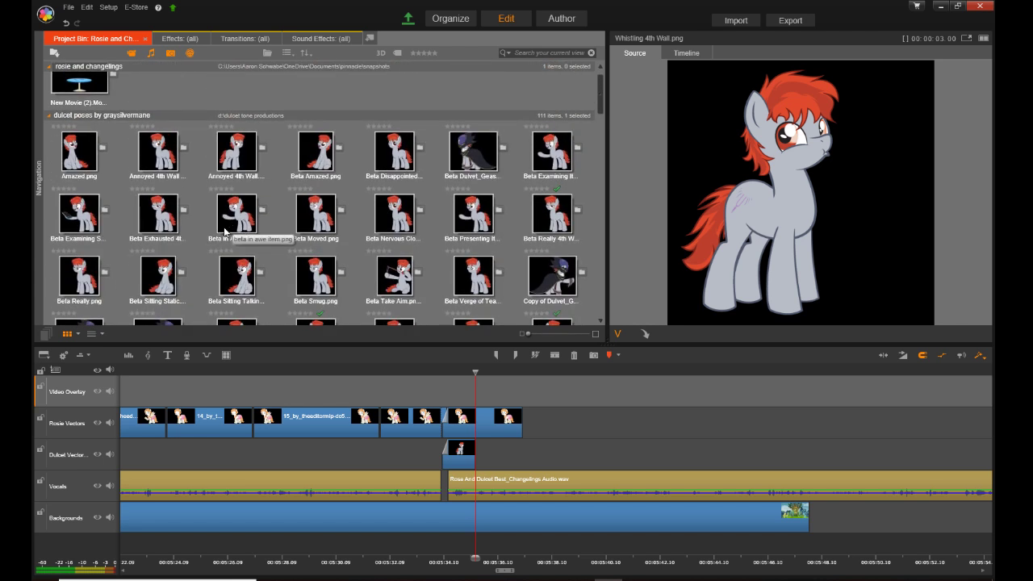
{"action": "scroll", "coordinate": [225, 232], "scroll_direction": "down", "scroll_amount": 4}
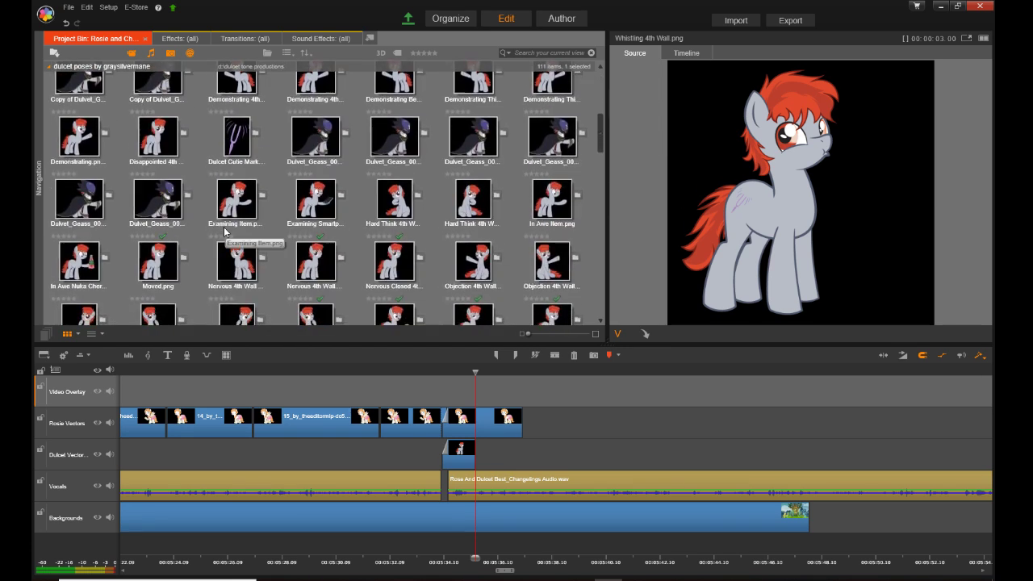
{"action": "scroll", "coordinate": [210, 257], "scroll_direction": "down", "scroll_amount": 2}
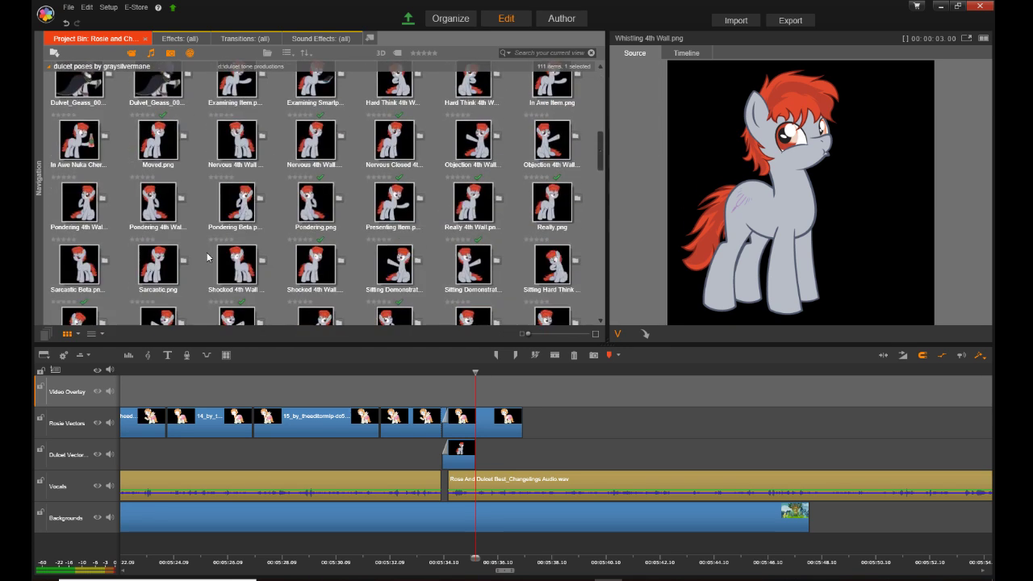
{"action": "scroll", "coordinate": [206, 257], "scroll_direction": "down", "scroll_amount": 2}
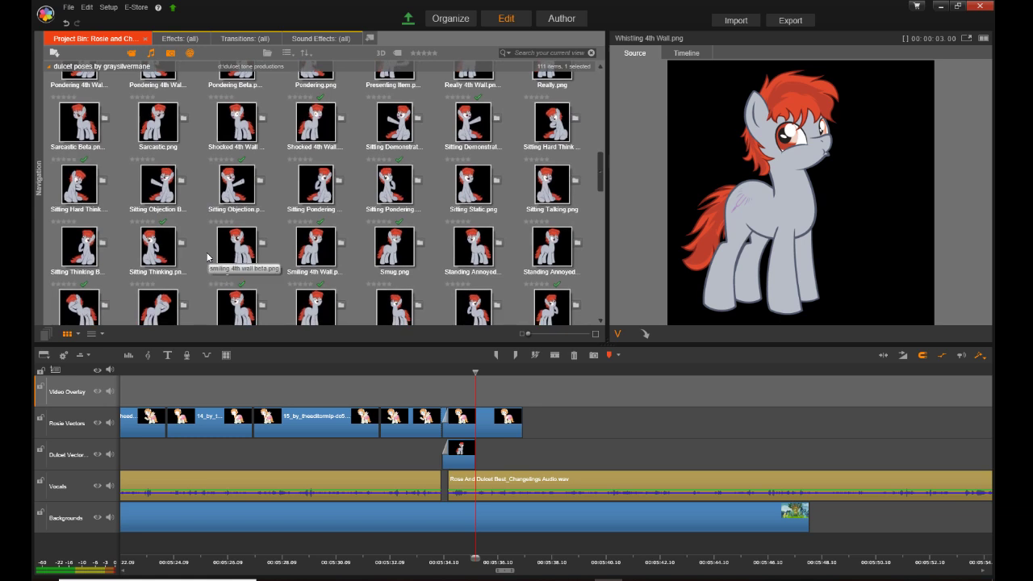
{"action": "scroll", "coordinate": [207, 257], "scroll_direction": "down", "scroll_amount": 4}
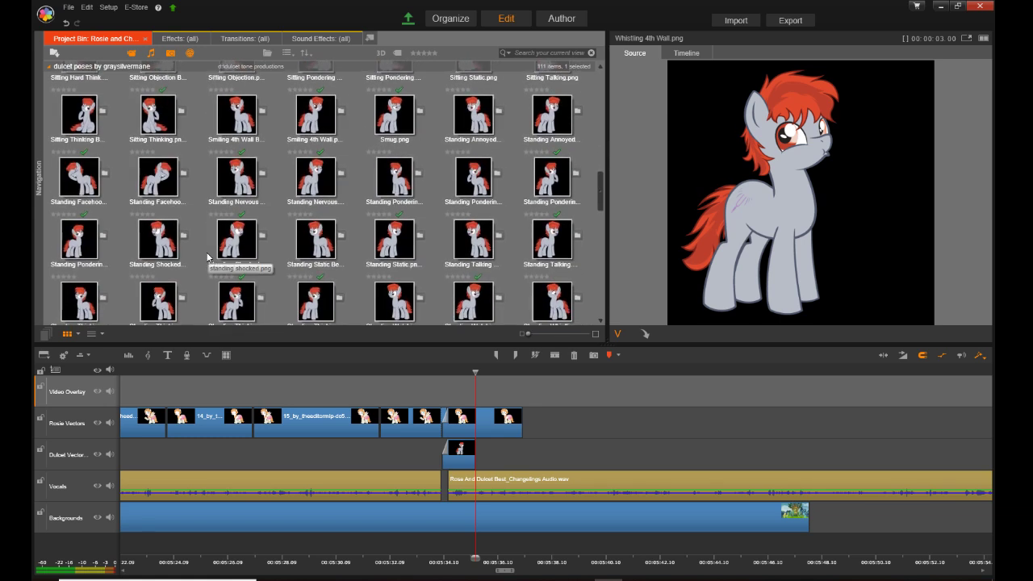
{"action": "scroll", "coordinate": [207, 257], "scroll_direction": "down", "scroll_amount": 1}
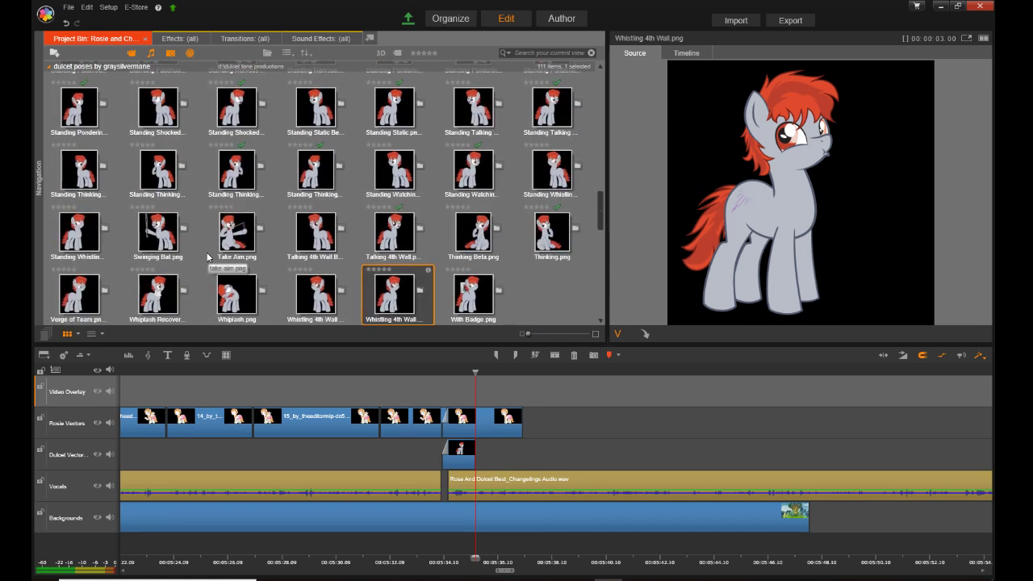
{"action": "scroll", "coordinate": [207, 257], "scroll_direction": "down", "scroll_amount": 2}
{"action": "scroll", "coordinate": [206, 256], "scroll_direction": "up", "scroll_amount": 8}
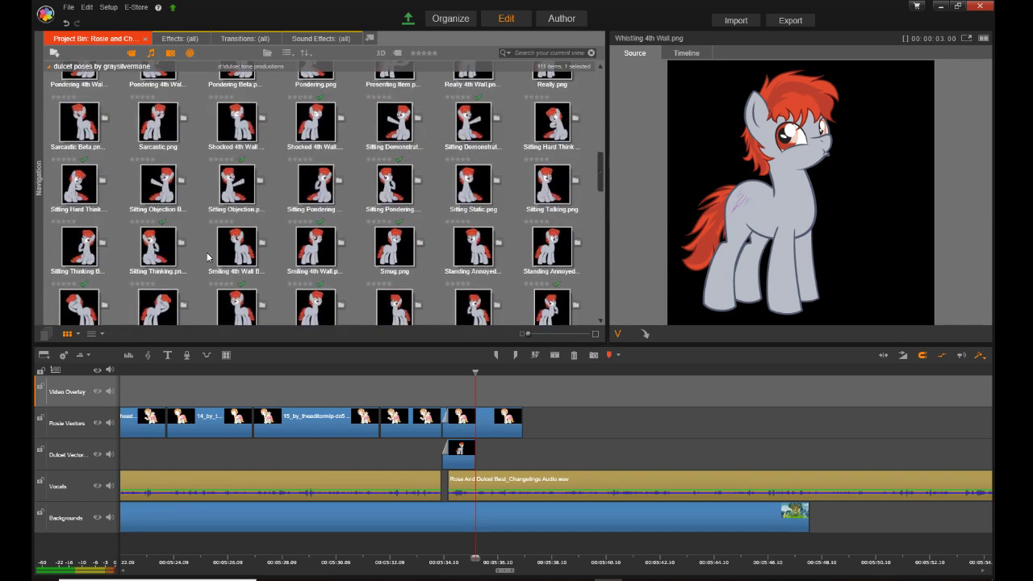
{"action": "scroll", "coordinate": [207, 256], "scroll_direction": "up", "scroll_amount": 2}
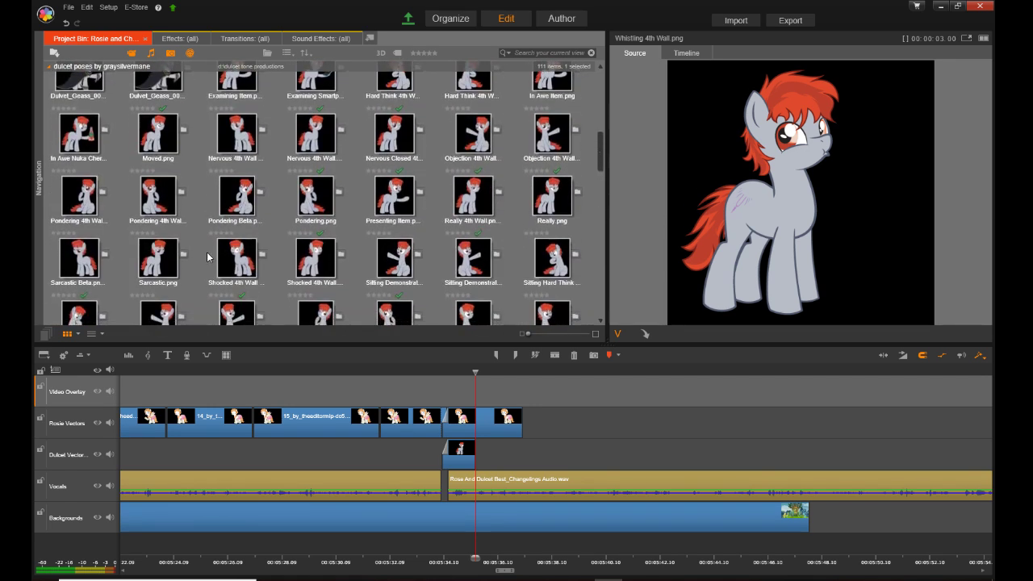
Step: Place the Presenting Item pose directly after Dulcet's first clip on the Dulcet track and listen to the vocals up to 00:05:40.08
{"action": "left_click", "coordinate": [387, 194]}
{"action": "left_click_drag", "start_coordinate": [384, 196], "coordinate": [488, 458]}
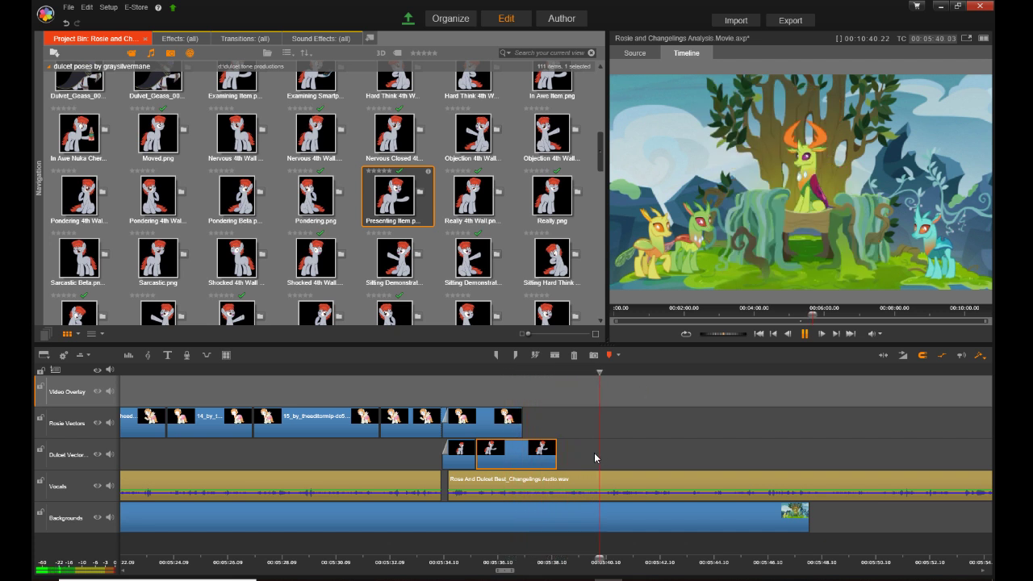
{"action": "key", "text": "space"}
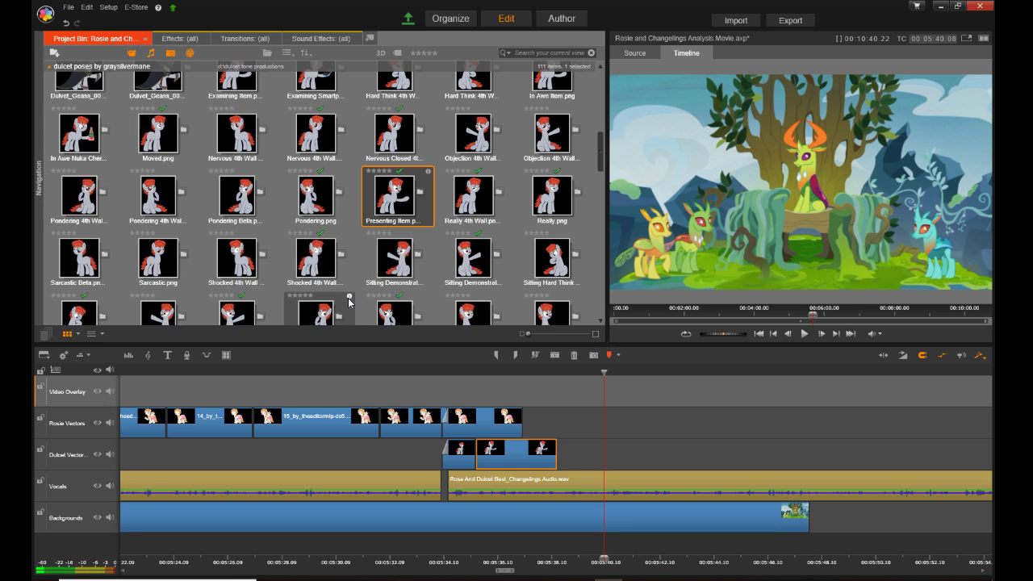
Step: Place a Standing Thinking pose directly after the Presenting Item clip on the Dulcet track and trim it to end at 00:05:40.08
{"action": "left_click", "coordinate": [301, 196]}
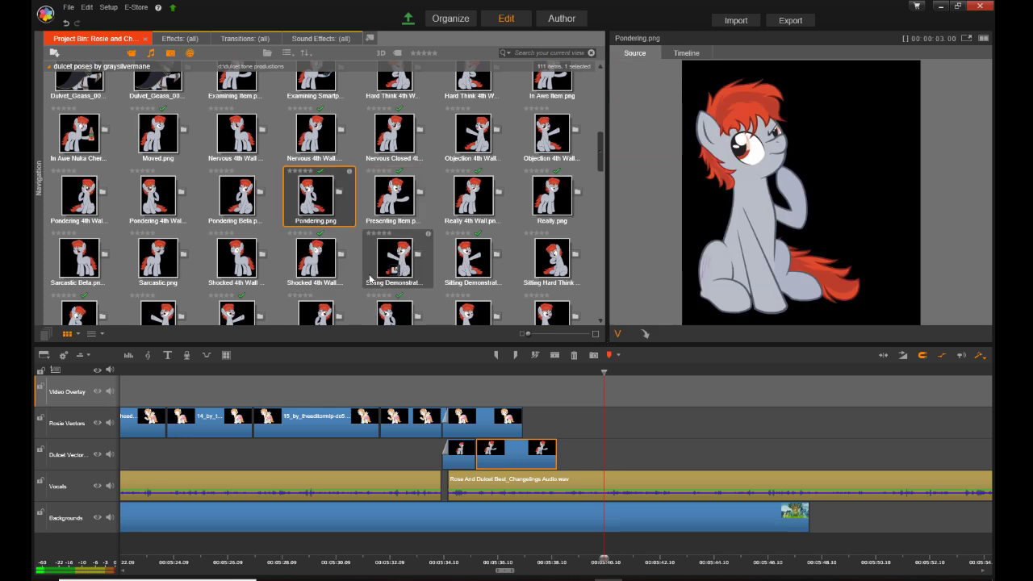
{"action": "scroll", "coordinate": [363, 274], "scroll_direction": "down", "scroll_amount": 2}
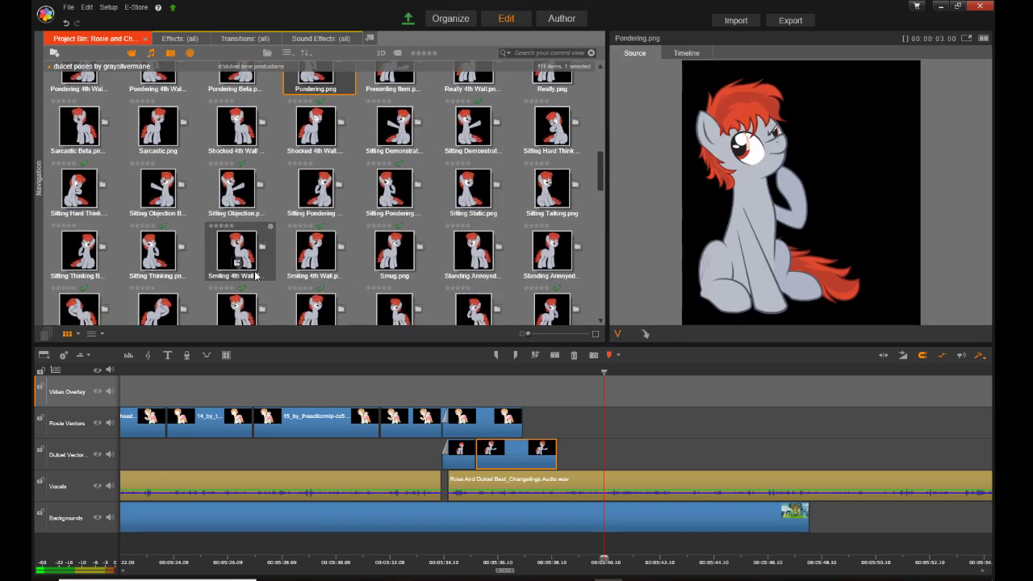
{"action": "scroll", "coordinate": [242, 263], "scroll_direction": "down", "scroll_amount": 5}
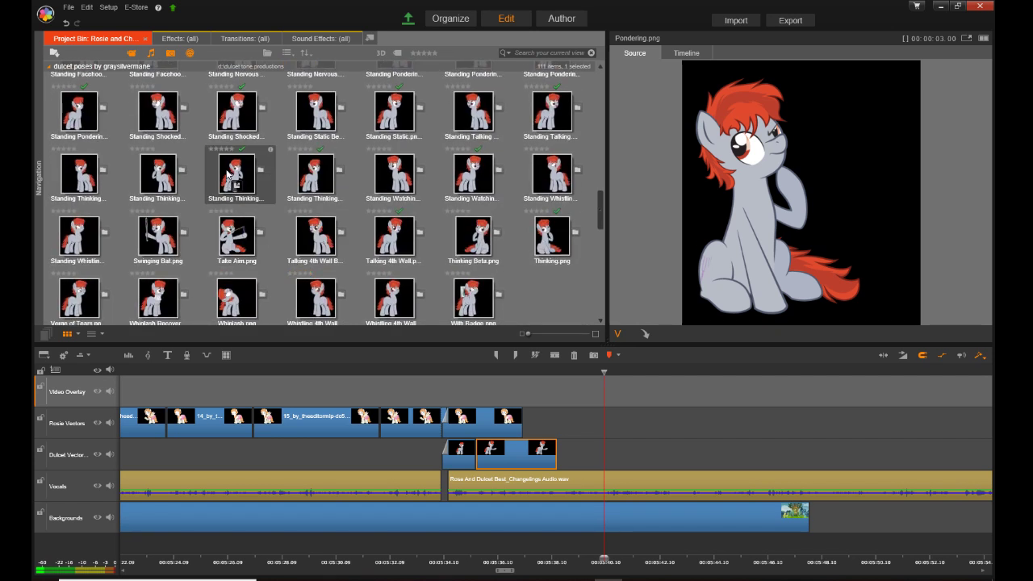
{"action": "left_click_drag", "start_coordinate": [232, 180], "coordinate": [575, 460]}
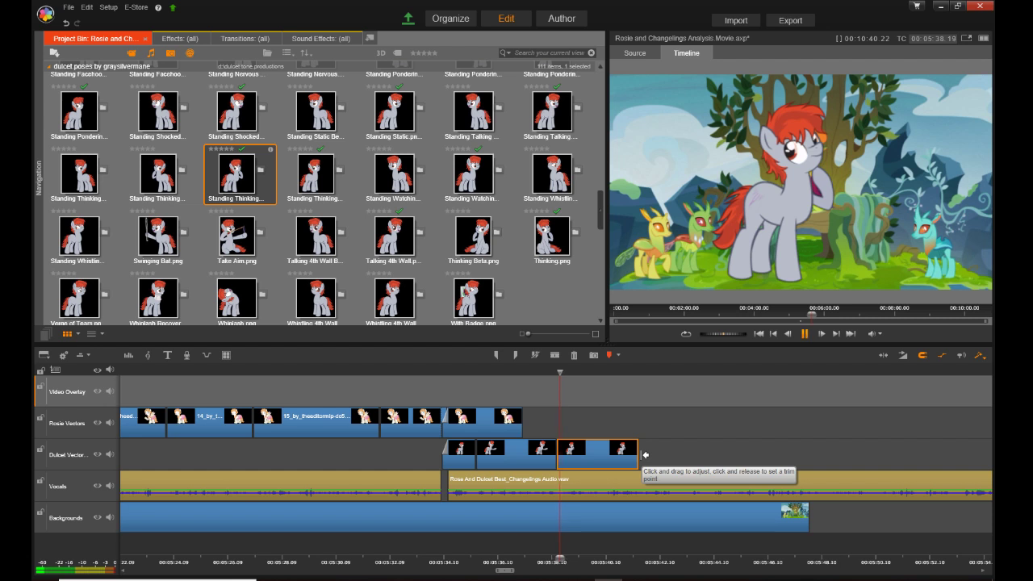
{"action": "key", "text": "space"}
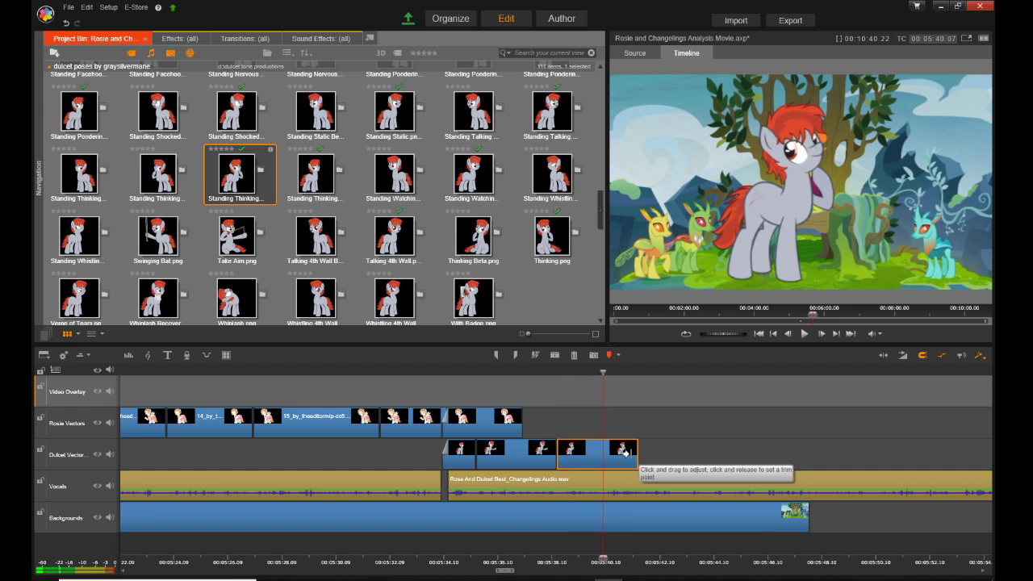
{"action": "left_click_drag", "start_coordinate": [631, 456], "coordinate": [603, 459]}
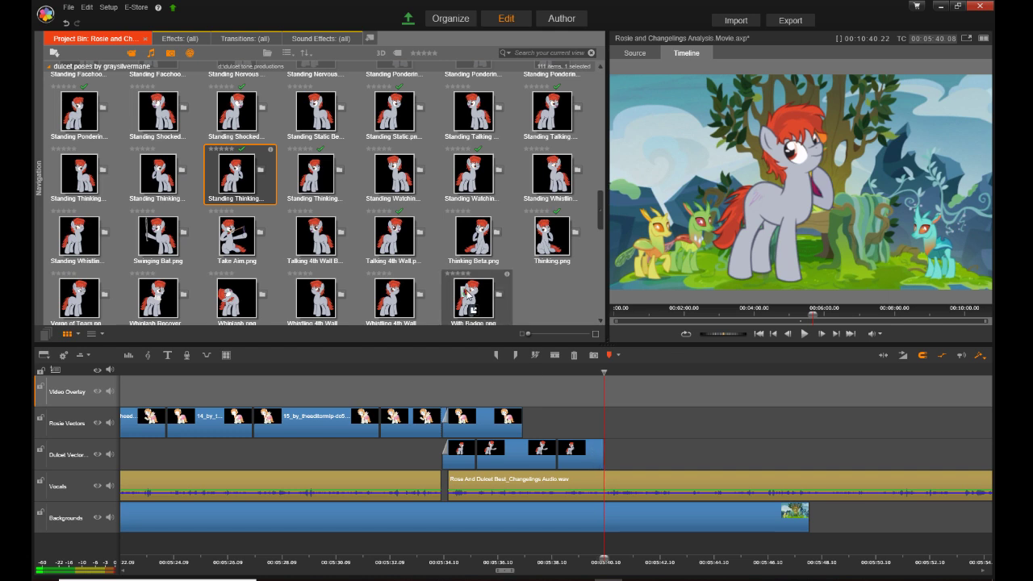
Step: Extend Rosie pose 4 to the end of Dulcet's Presenting Item clip and place Rosie pose 3 directly after it
{"action": "scroll", "coordinate": [475, 271], "scroll_direction": "up", "scroll_amount": 1}
{"action": "scroll", "coordinate": [476, 273], "scroll_direction": "up", "scroll_amount": 10}
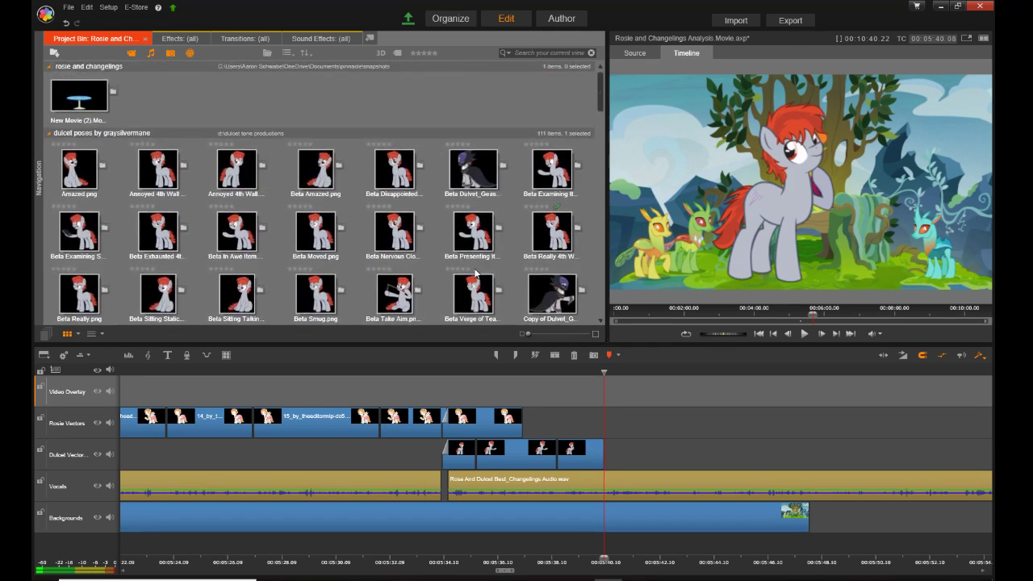
{"action": "scroll", "coordinate": [479, 274], "scroll_direction": "down", "scroll_amount": 2}
{"action": "scroll", "coordinate": [479, 274], "scroll_direction": "down", "scroll_amount": 15}
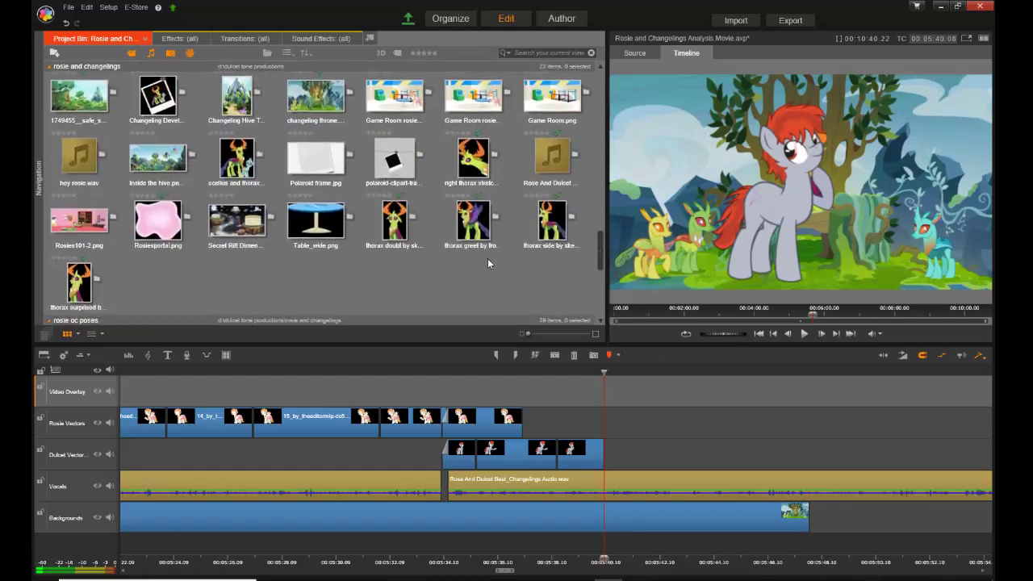
{"action": "scroll", "coordinate": [476, 271], "scroll_direction": "down", "scroll_amount": 1}
{"action": "scroll", "coordinate": [471, 273], "scroll_direction": "up", "scroll_amount": 3}
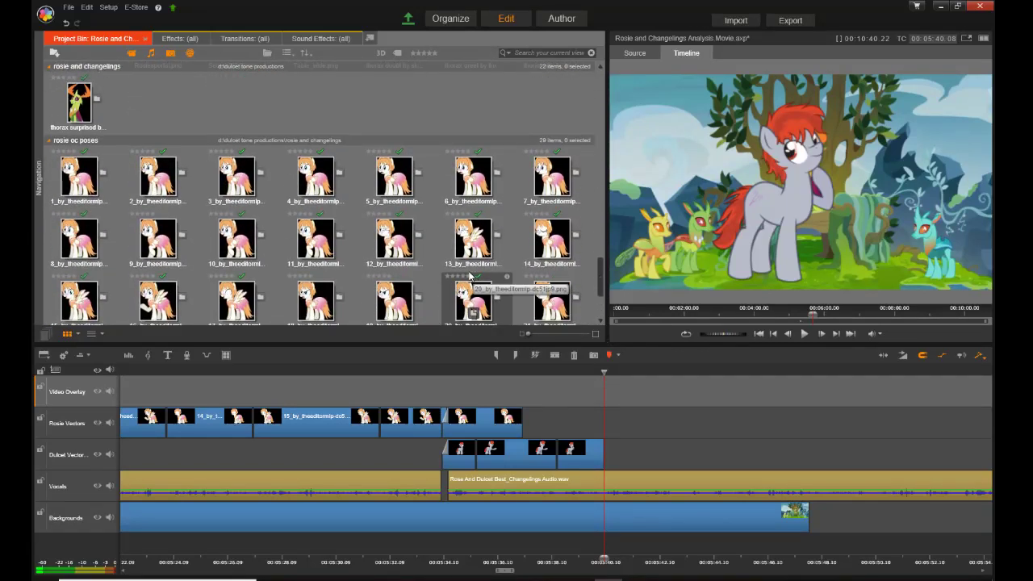
{"action": "left_click", "coordinate": [235, 185]}
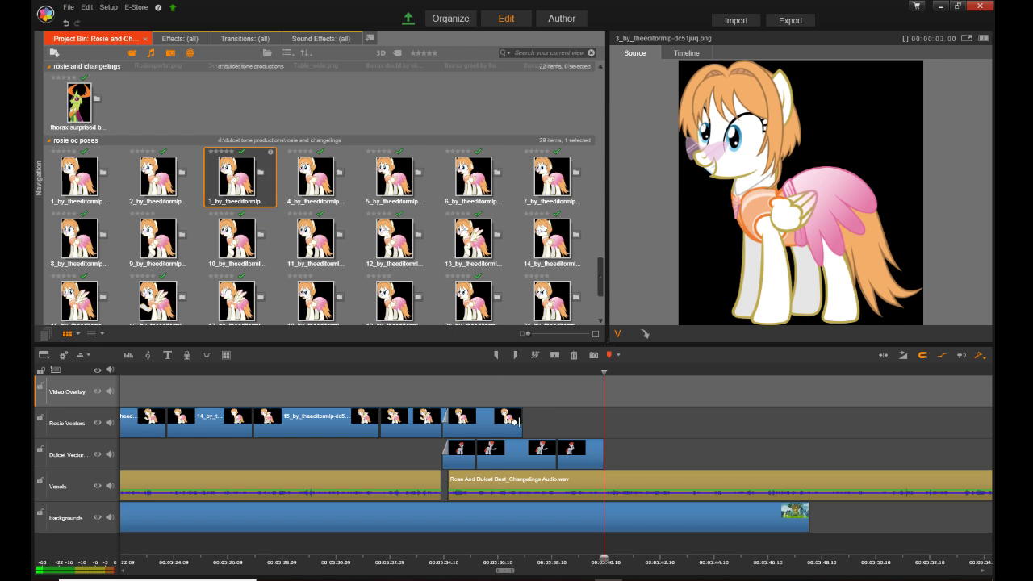
{"action": "left_click_drag", "start_coordinate": [515, 421], "coordinate": [516, 421]}
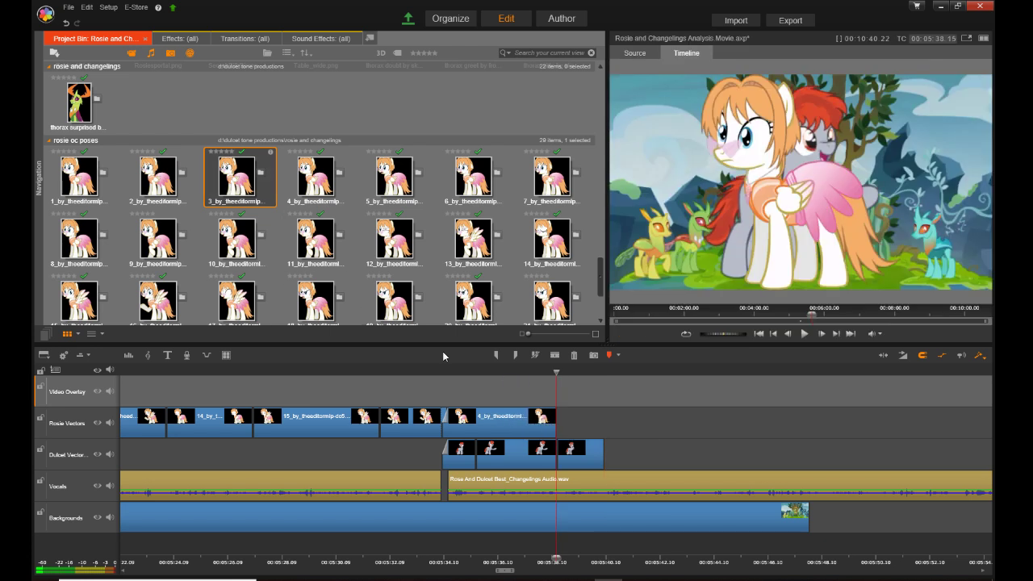
{"action": "left_click_drag", "start_coordinate": [225, 186], "coordinate": [559, 431]}
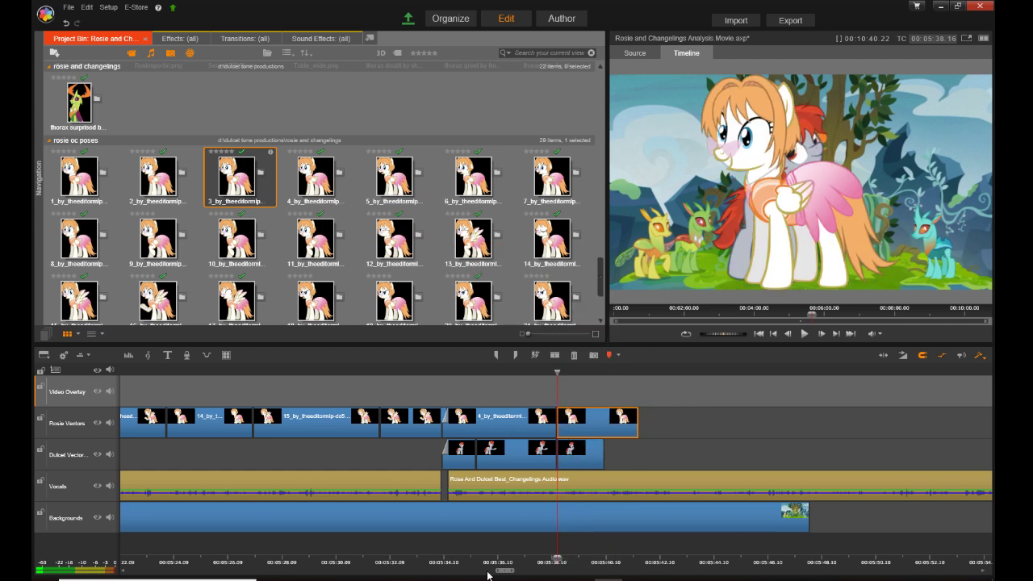
Step: Listen to the vocals past Dulcet's Standing Thinking clip and place a Standing Nervous pose directly after it on the Dulcet track
{"action": "left_click_drag", "start_coordinate": [504, 574], "coordinate": [514, 576]}
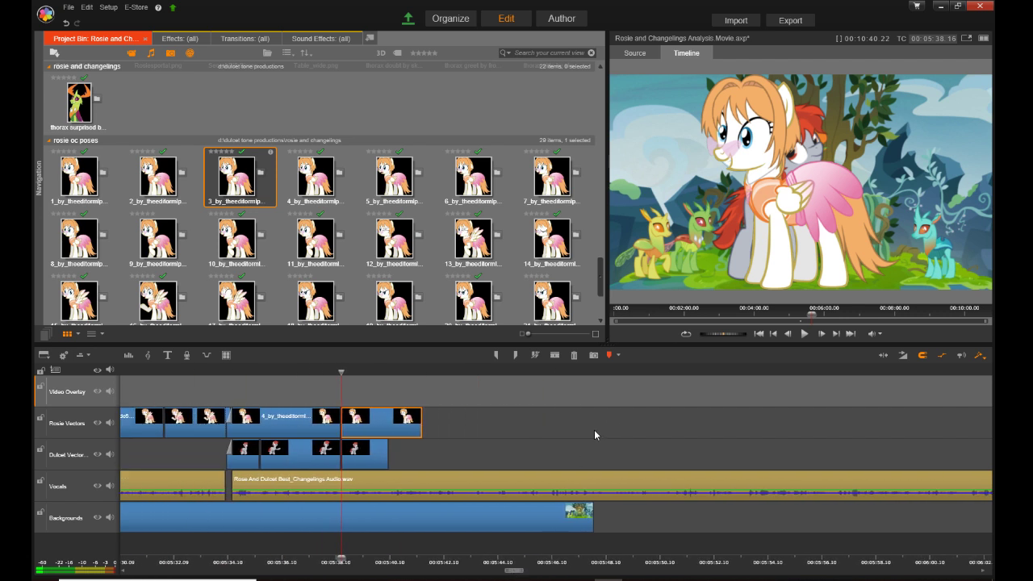
{"action": "key", "text": "space"}
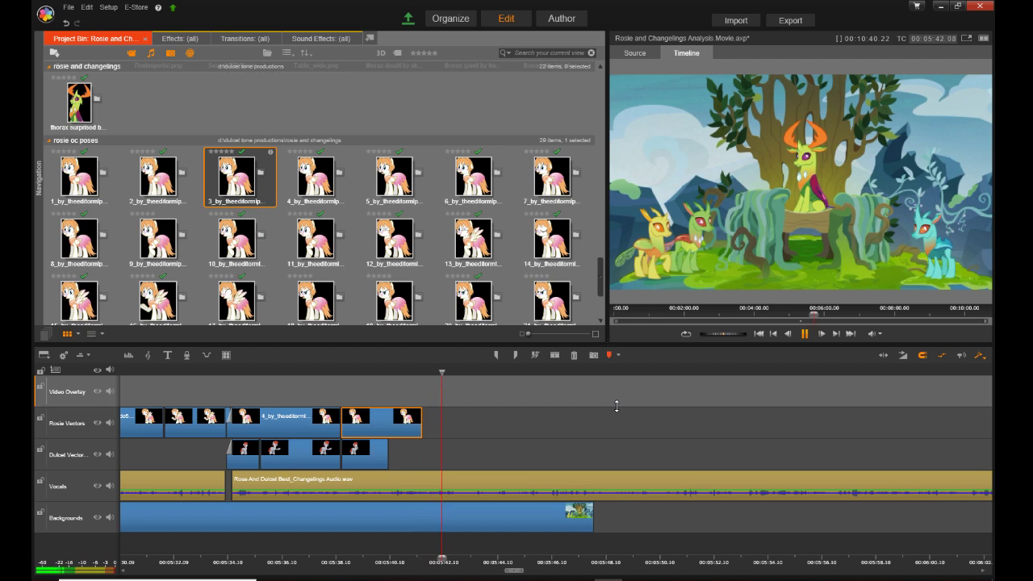
{"action": "key", "text": "space"}
{"action": "scroll", "coordinate": [407, 267], "scroll_direction": "up", "scroll_amount": 5}
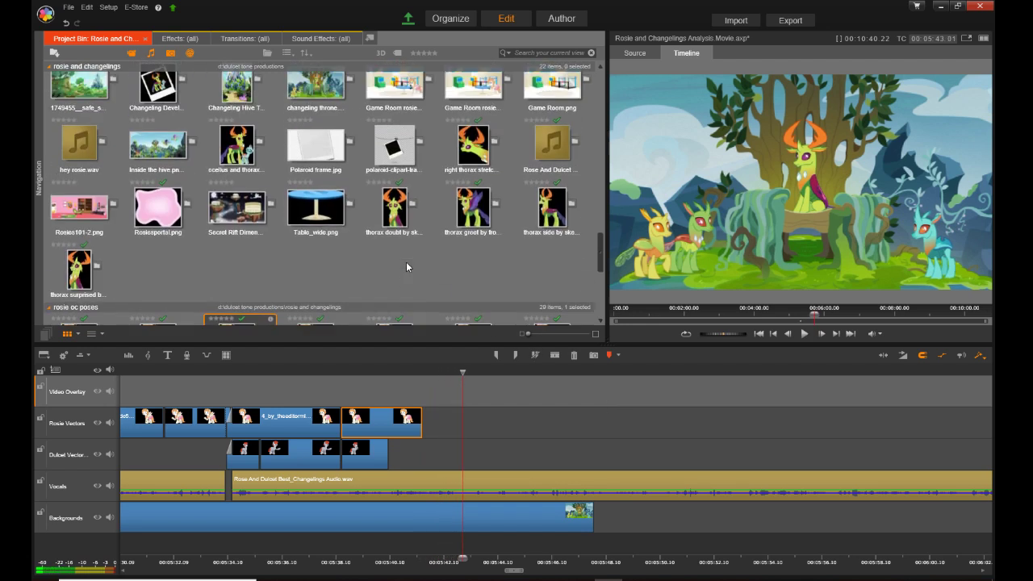
{"action": "scroll", "coordinate": [408, 266], "scroll_direction": "up", "scroll_amount": 3}
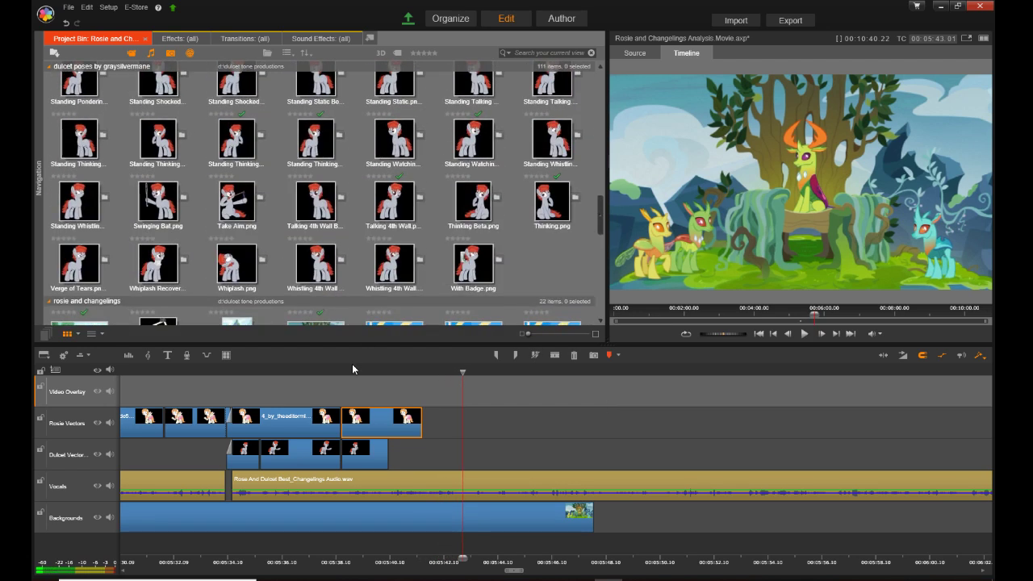
{"action": "scroll", "coordinate": [429, 261], "scroll_direction": "up", "scroll_amount": 3}
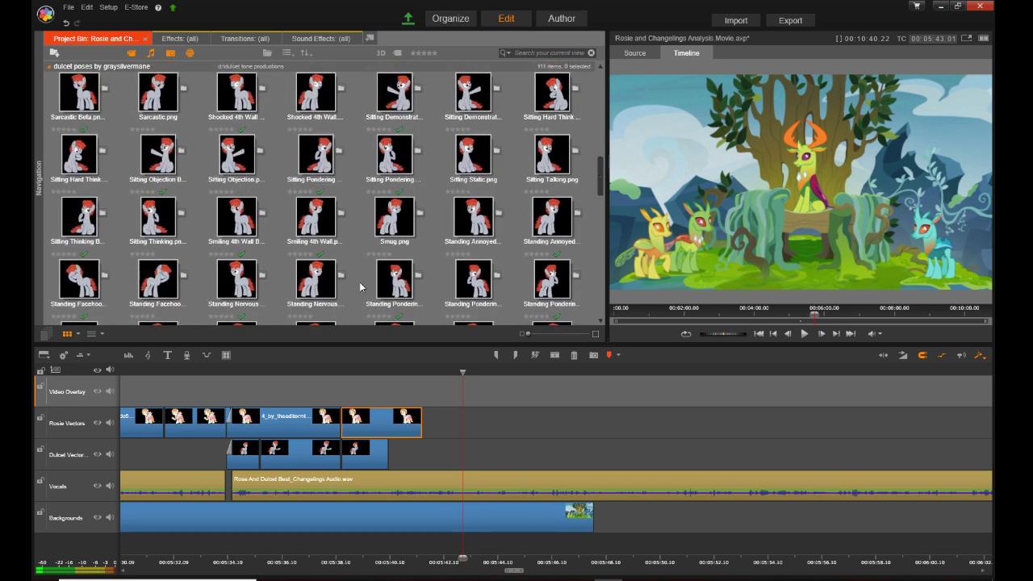
{"action": "left_click", "coordinate": [313, 282]}
{"action": "left_click_drag", "start_coordinate": [316, 284], "coordinate": [397, 459]}
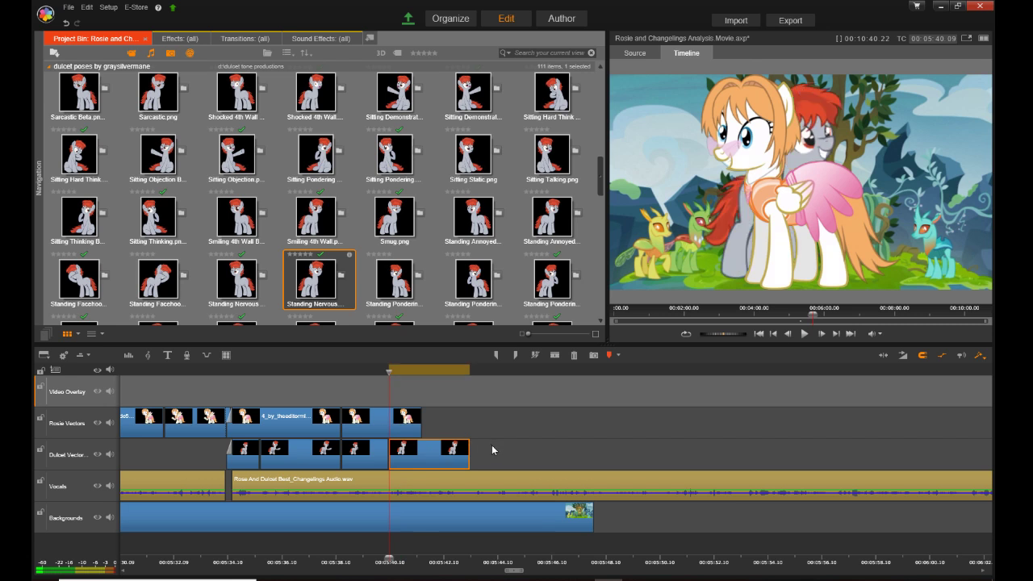
Step: Listen to the vocals and extend Dulcet's Standing Nervous clip and Rosie pose 3 to end at 00:05:43.14
{"action": "key", "text": "space"}
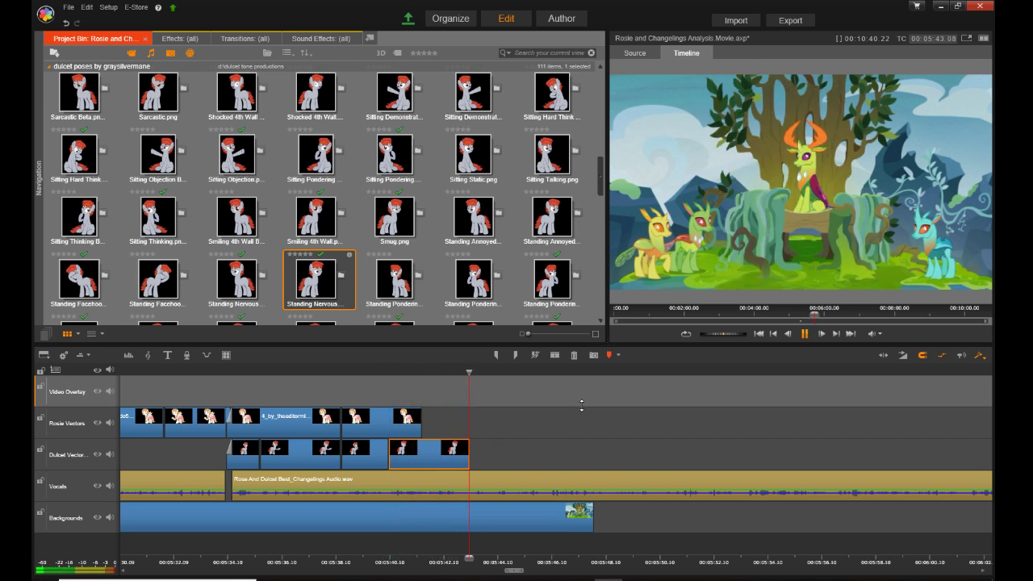
{"action": "left_click", "coordinate": [495, 435]}
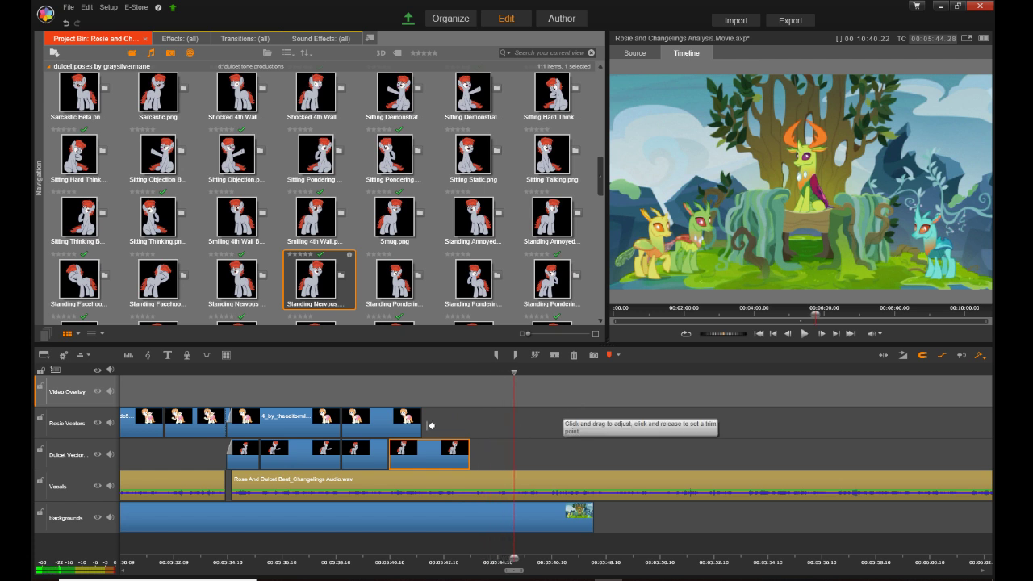
{"action": "left_click_drag", "start_coordinate": [420, 427], "coordinate": [472, 457]}
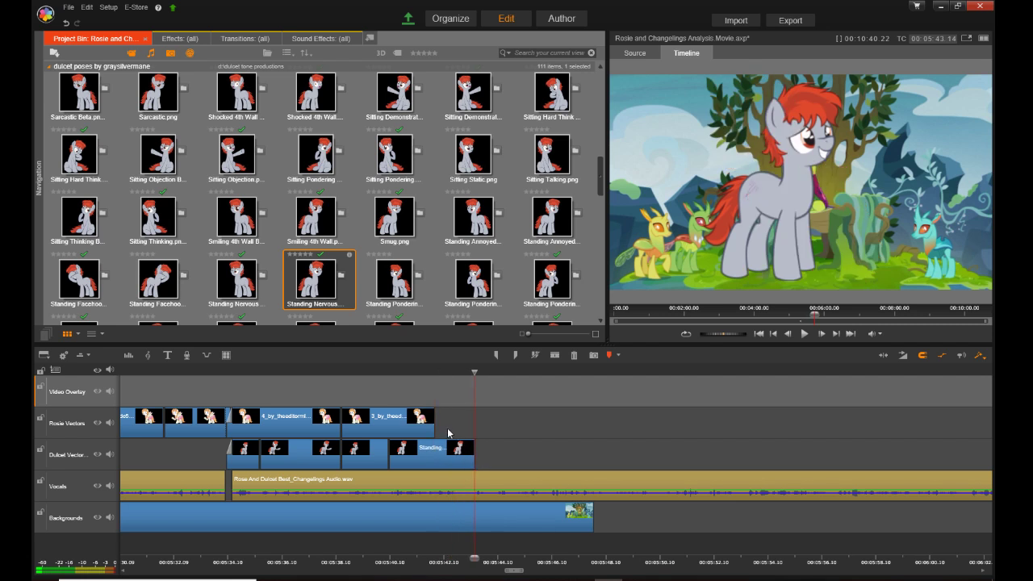
{"action": "left_click_drag", "start_coordinate": [421, 419], "coordinate": [473, 420]}
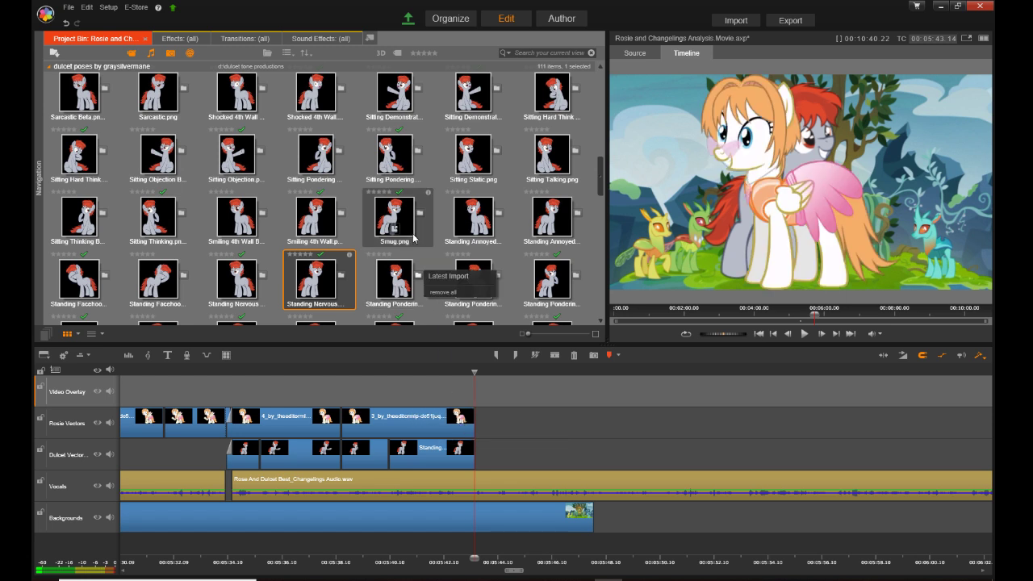
Step: Place Rosie pose 5 directly after pose 3 on the Rosie track and trim it to end at 00:05:44.05 to match the vocals
{"action": "scroll", "coordinate": [411, 242], "scroll_direction": "up", "scroll_amount": 10}
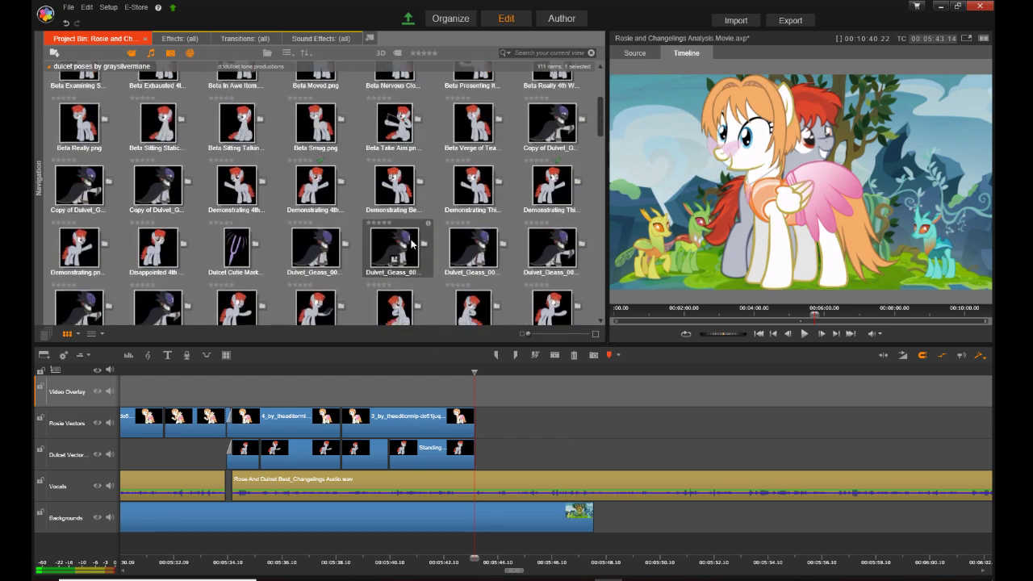
{"action": "scroll", "coordinate": [409, 259], "scroll_direction": "down", "scroll_amount": 8}
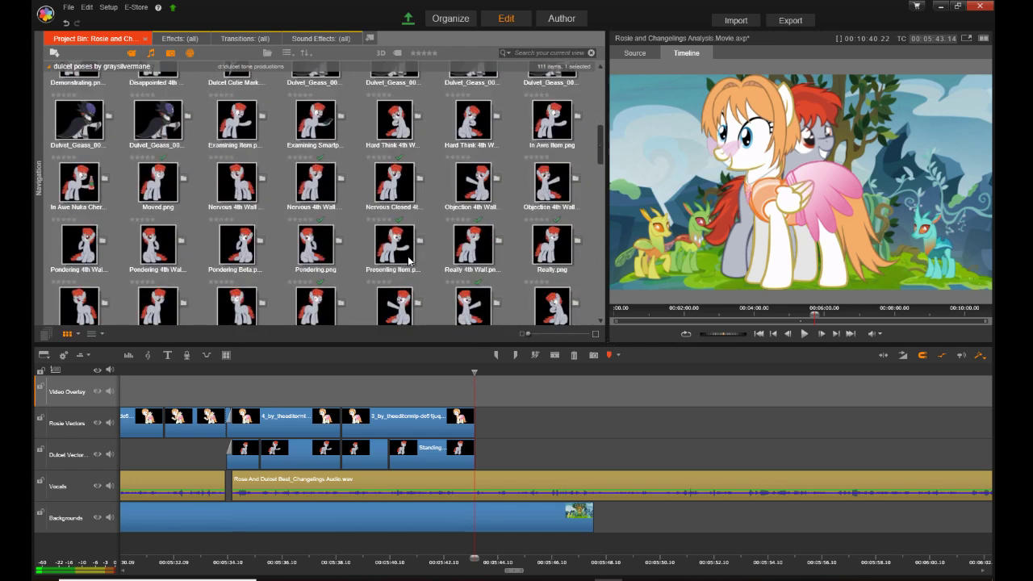
{"action": "scroll", "coordinate": [409, 260], "scroll_direction": "down", "scroll_amount": 15}
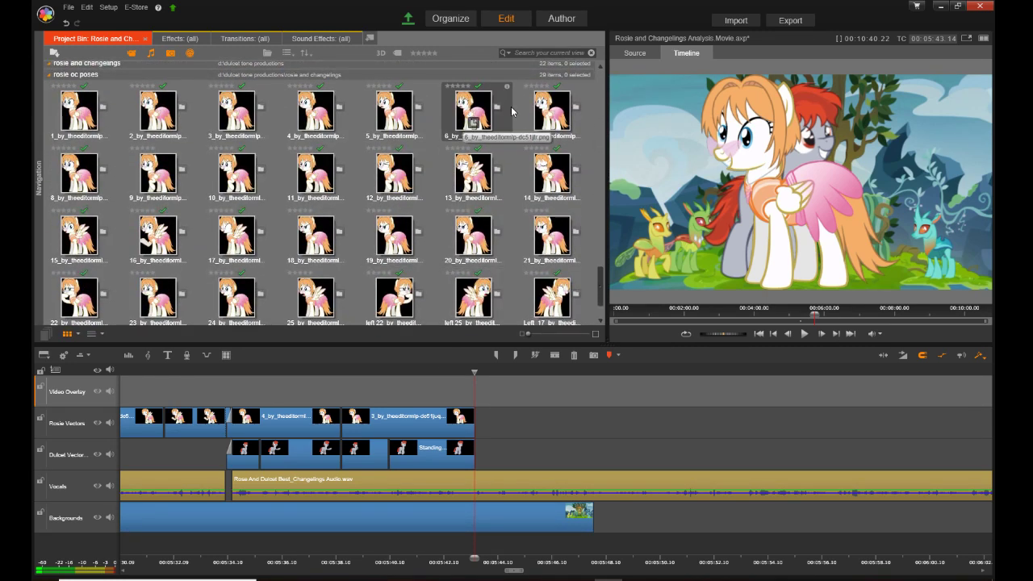
{"action": "left_click", "coordinate": [395, 113]}
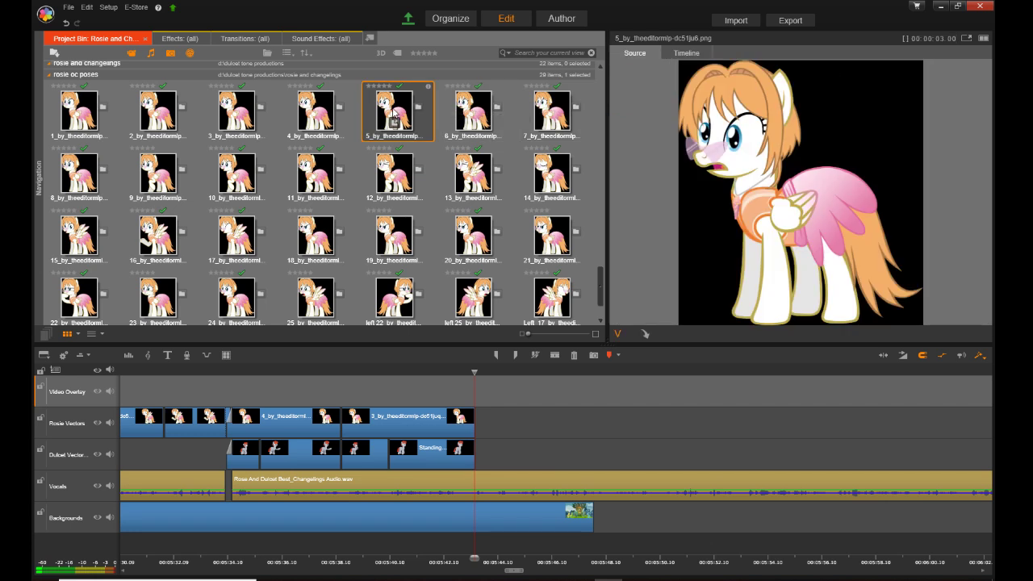
{"action": "left_click_drag", "start_coordinate": [396, 113], "coordinate": [479, 423]}
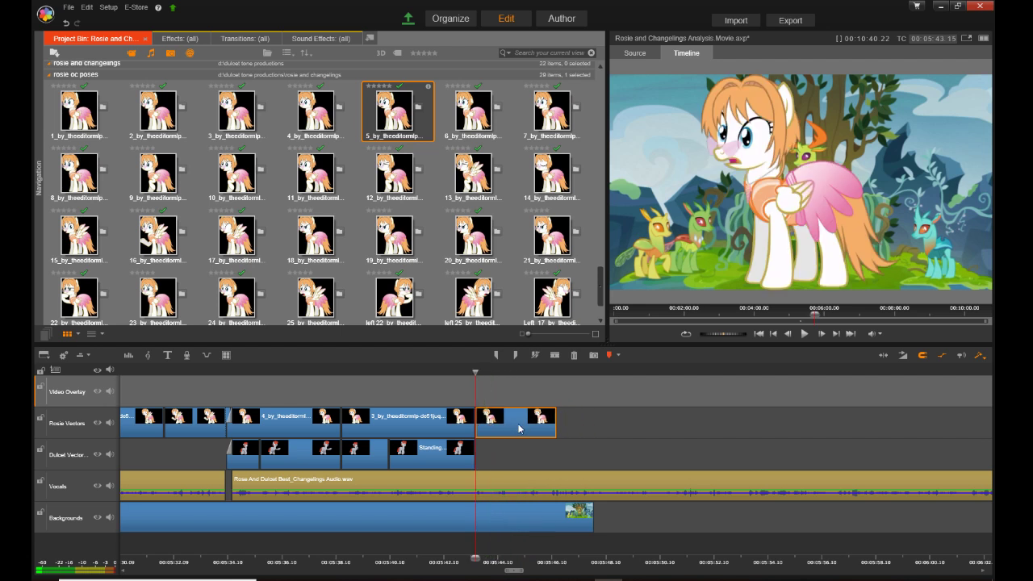
{"action": "left_click", "coordinate": [457, 558]}
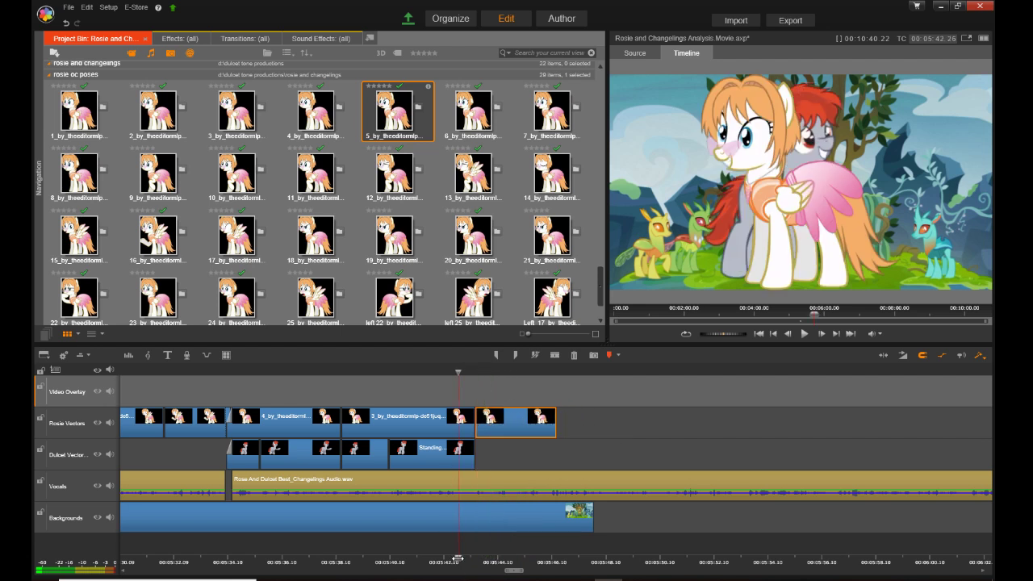
{"action": "key", "text": "space"}
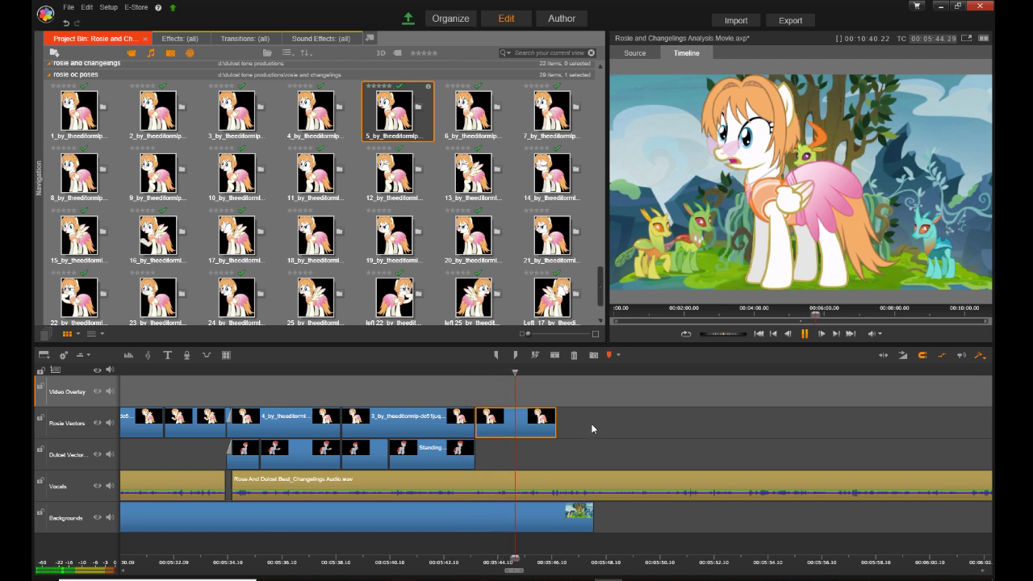
{"action": "key", "text": "space"}
{"action": "left_click_drag", "start_coordinate": [548, 428], "coordinate": [494, 436]}
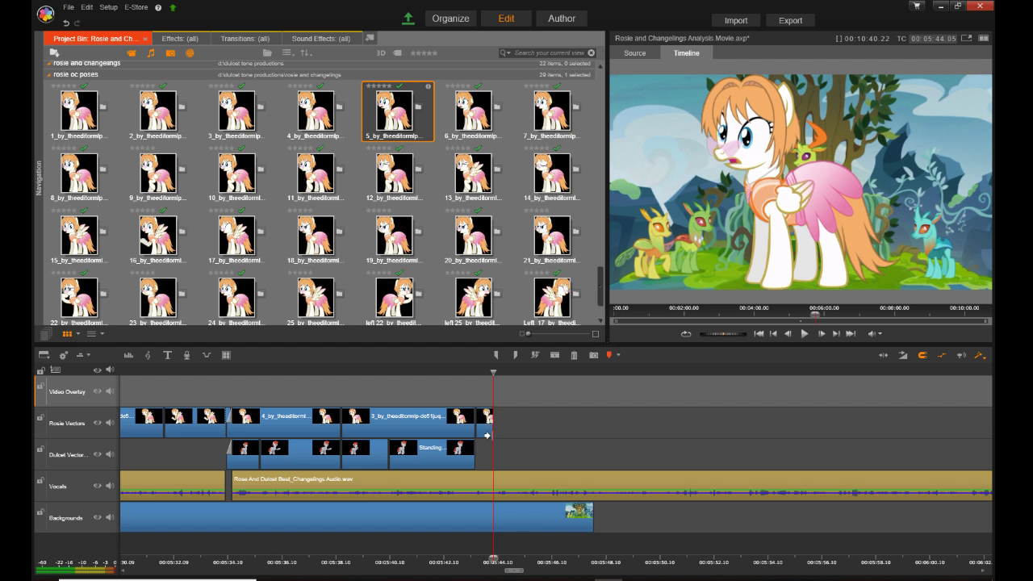
Step: Insert Rosie pose 6 between poses 3 and 5, trim it to end at 00:05:44.06, and move pose 5 directly after it
{"action": "left_click_drag", "start_coordinate": [487, 430], "coordinate": [652, 456]}
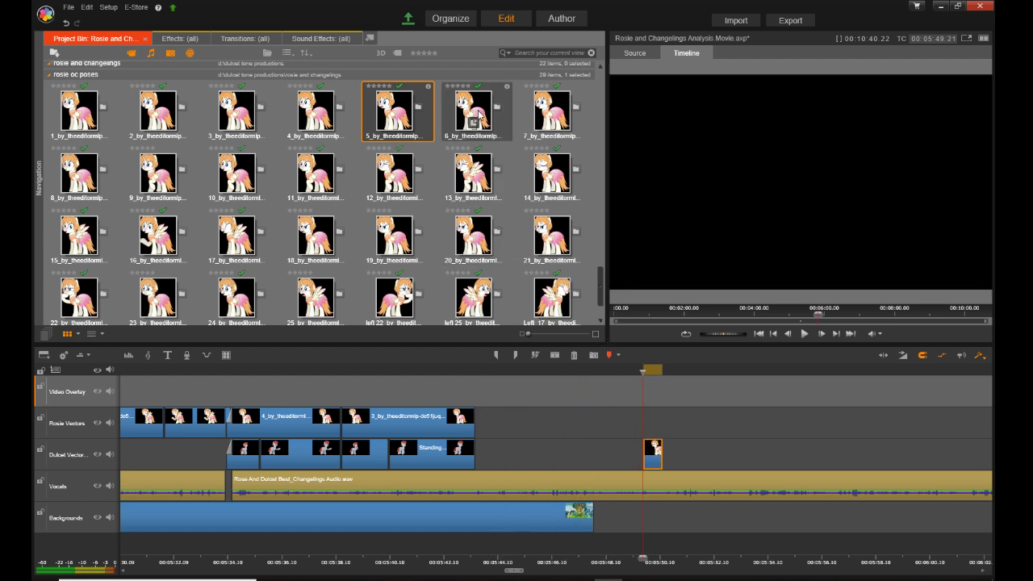
{"action": "left_click", "coordinate": [478, 114]}
{"action": "left_click_drag", "start_coordinate": [473, 119], "coordinate": [493, 427]}
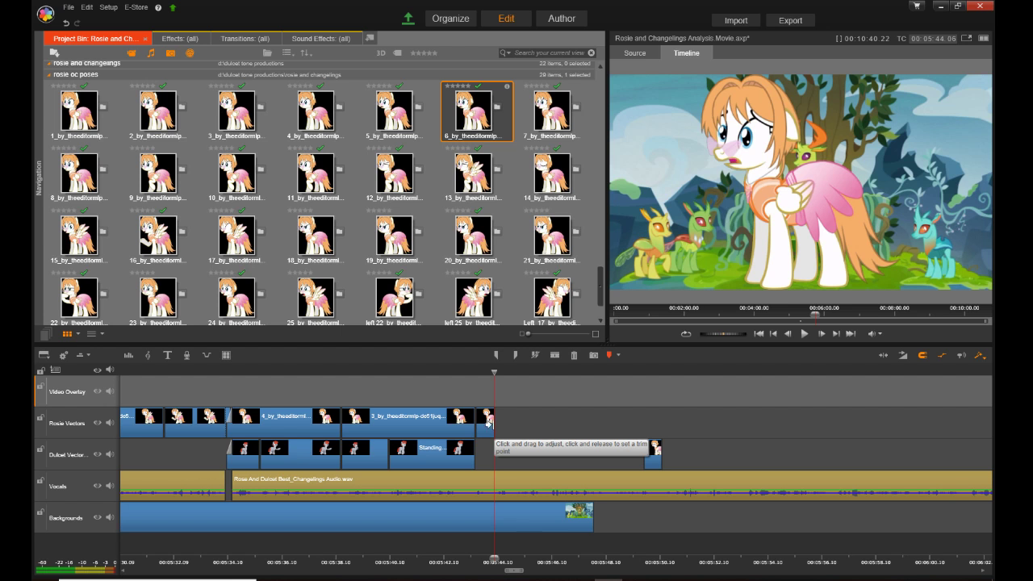
{"action": "left_click_drag", "start_coordinate": [658, 462], "coordinate": [514, 430]}
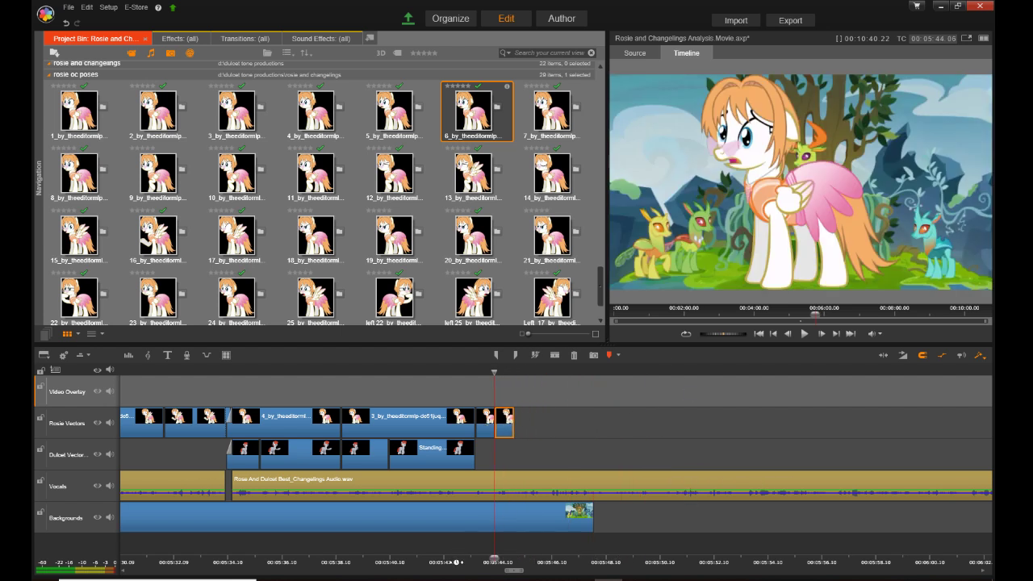
Step: Listen to the vocals, place Rosie pose 17 directly after pose 5, and trim it to end at 00:05:46.08
{"action": "left_click", "coordinate": [456, 561]}
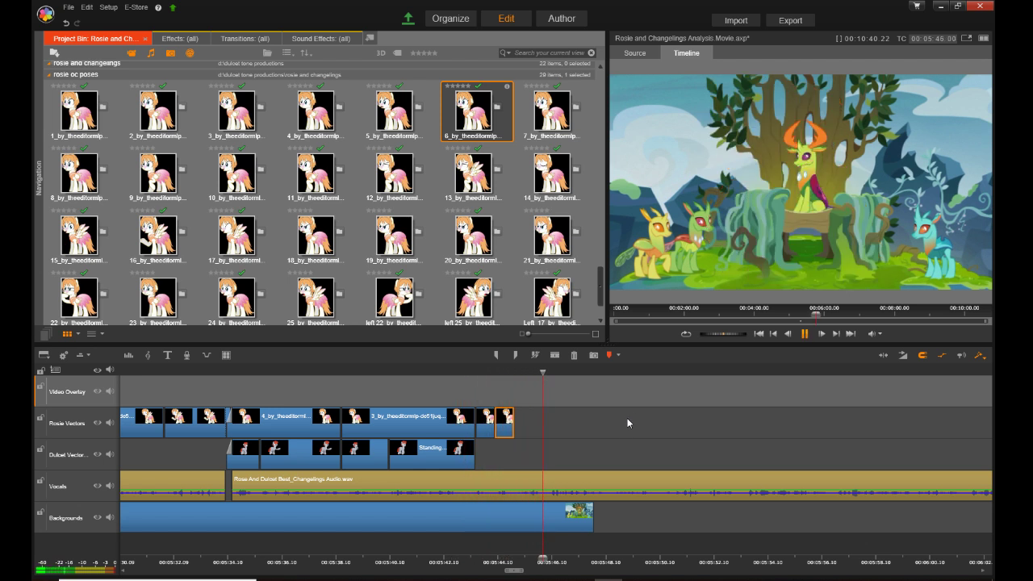
{"action": "key", "text": "space"}
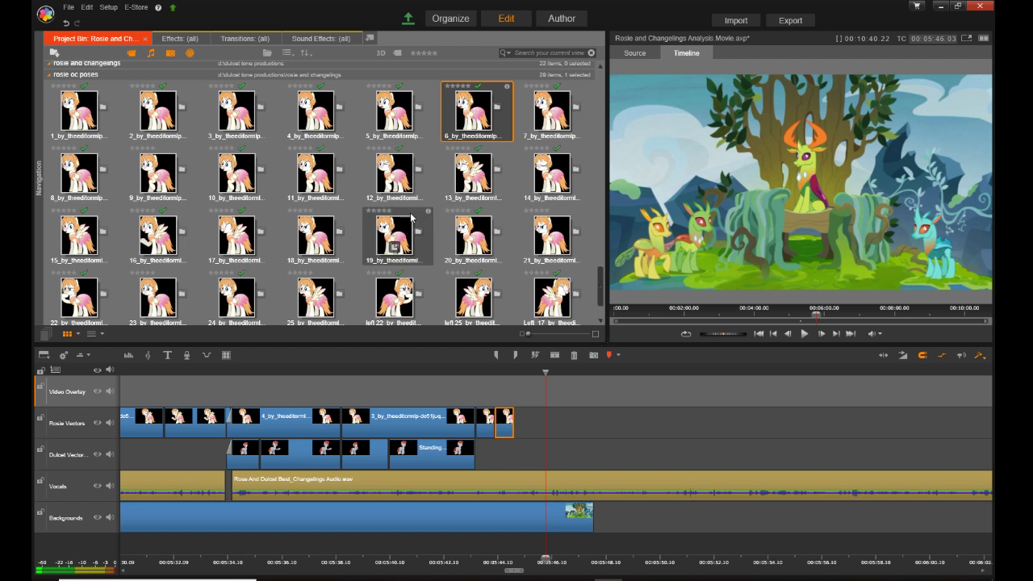
{"action": "left_click", "coordinate": [223, 228]}
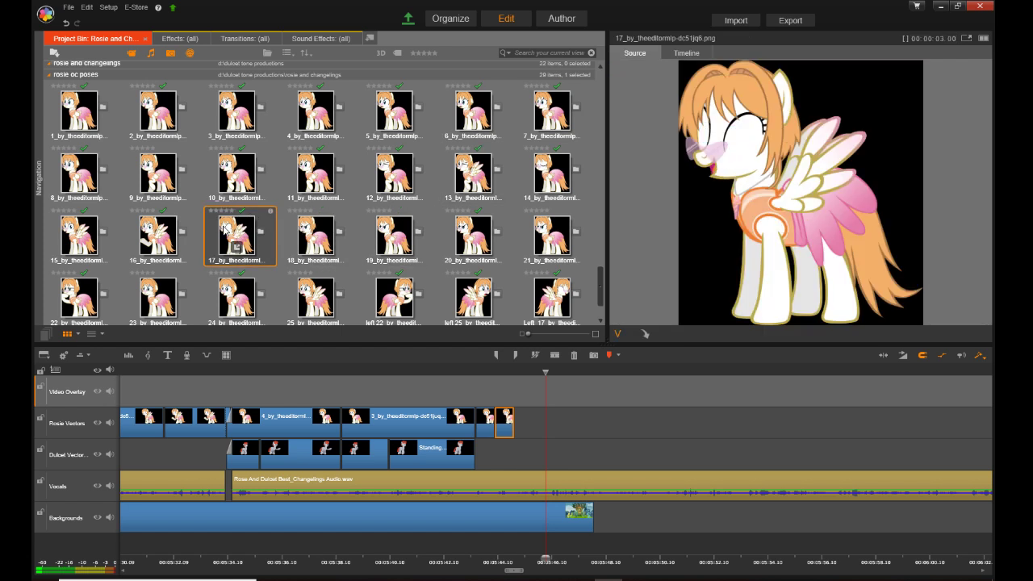
{"action": "left_click_drag", "start_coordinate": [224, 228], "coordinate": [517, 428]}
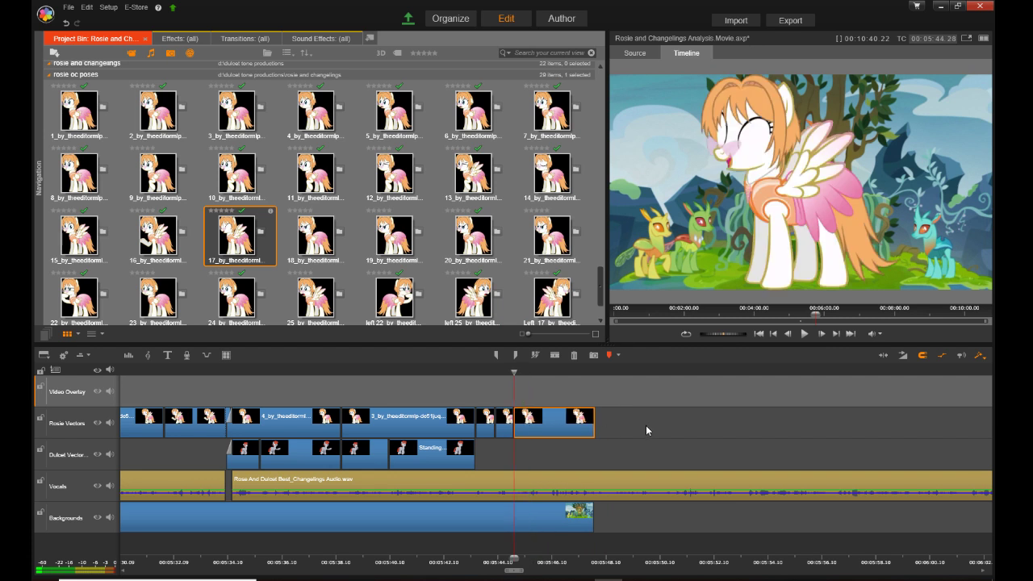
{"action": "key", "text": "space"}
{"action": "left_click_drag", "start_coordinate": [605, 433], "coordinate": [549, 436]}
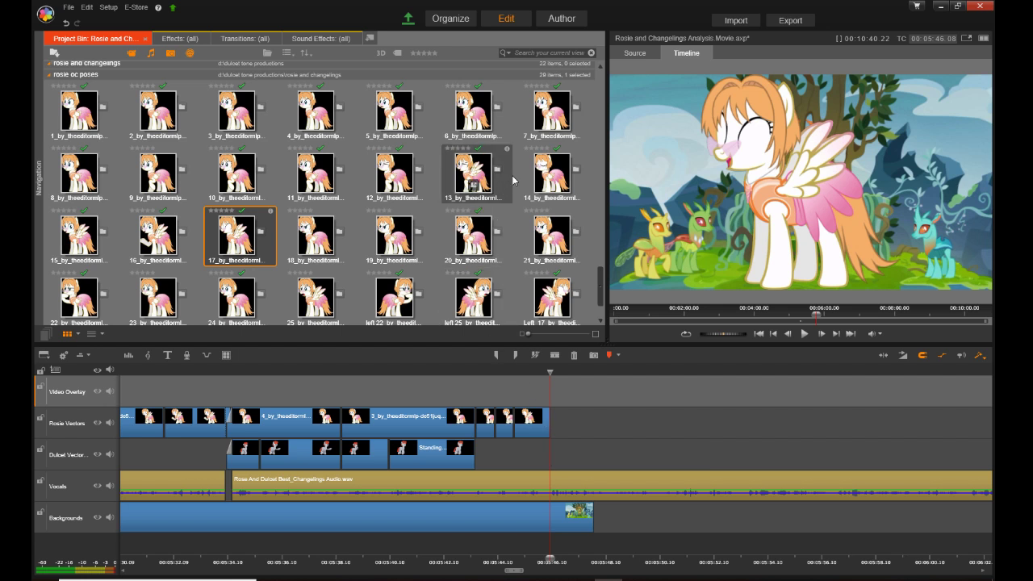
Step: Place Rosie pose 14 after pose 17, trimmed to end at 00:05:48.18, and extend the background clip to about 00:06:00
{"action": "left_click_drag", "start_coordinate": [534, 171], "coordinate": [562, 434]}
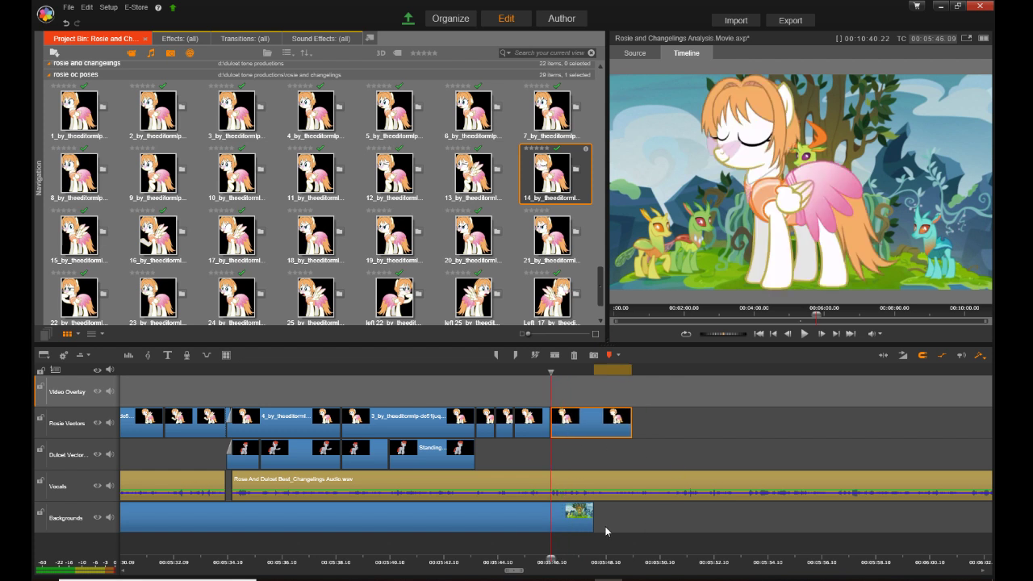
{"action": "left_click_drag", "start_coordinate": [585, 525], "coordinate": [937, 517]}
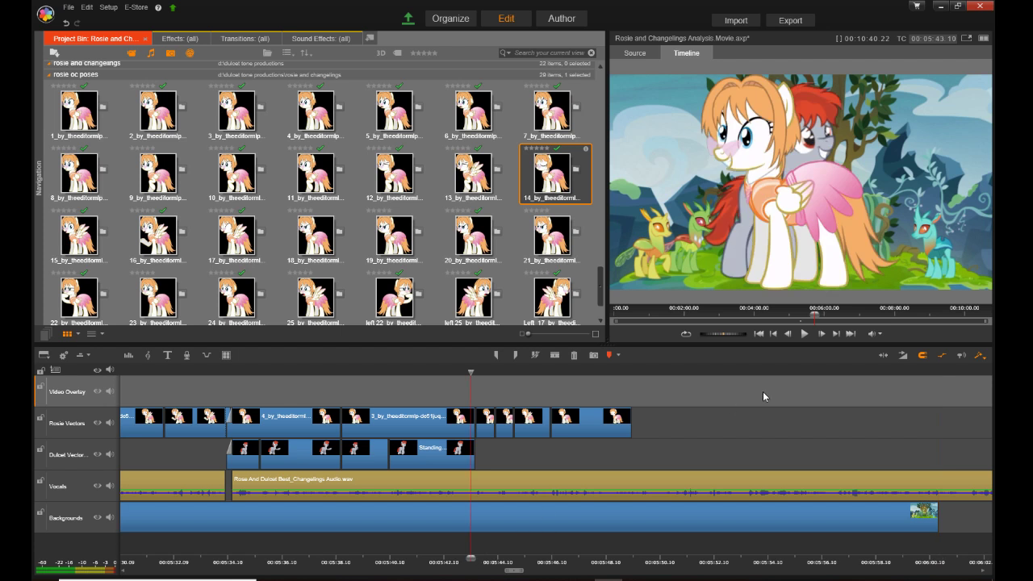
{"action": "key", "text": "space"}
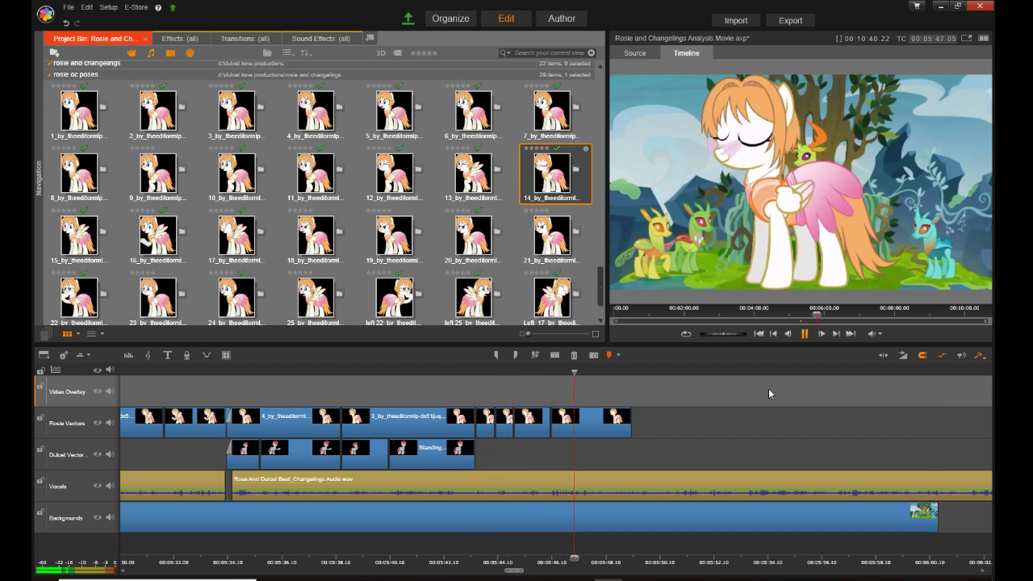
{"action": "key", "text": "space"}
{"action": "left_click_drag", "start_coordinate": [631, 427], "coordinate": [612, 444]}
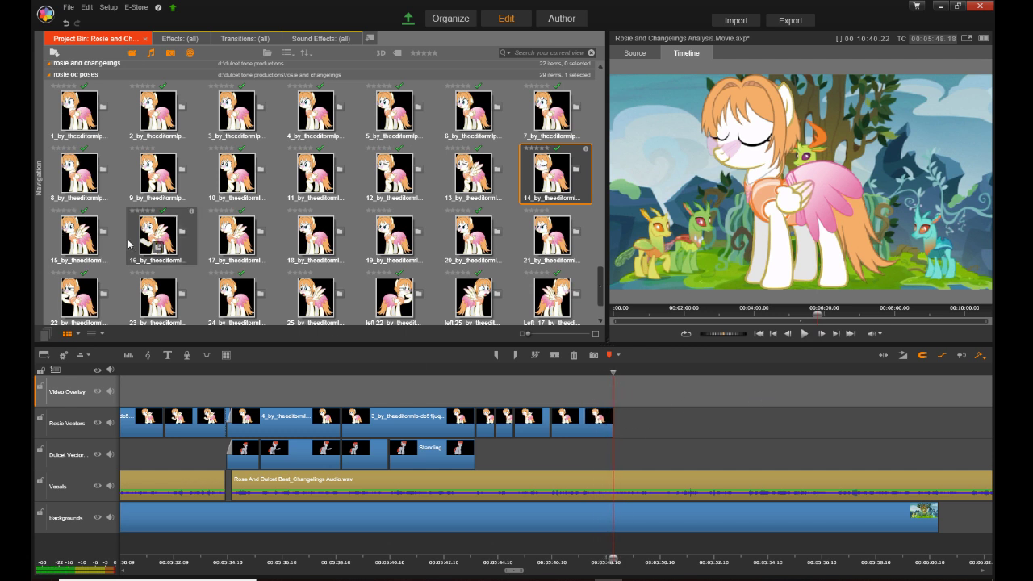
Step: Place Rosie pose 22 directly after pose 14, listen to the vocals, and extend the clip to end at 00:05:52.01
{"action": "left_click_drag", "start_coordinate": [69, 300], "coordinate": [618, 436]}
{"action": "key", "text": "space"}
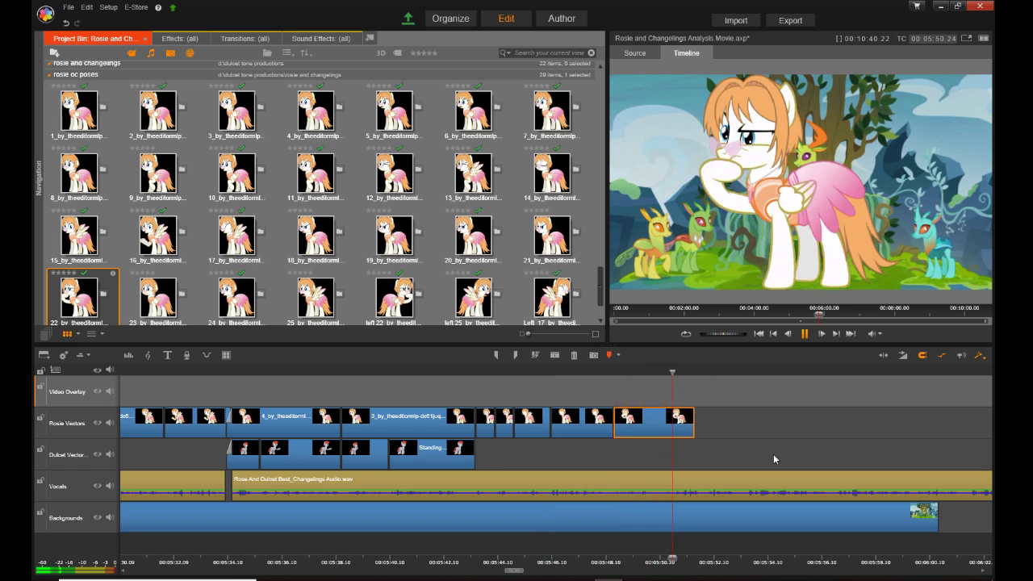
{"action": "key", "text": "space"}
{"action": "mouse_move", "coordinate": [690, 424]}
{"action": "left_mouse_down"}
{"action": "mouse_move", "coordinate": [661, 430]}
{"action": "mouse_move", "coordinate": [707, 429]}
{"action": "left_mouse_up"}
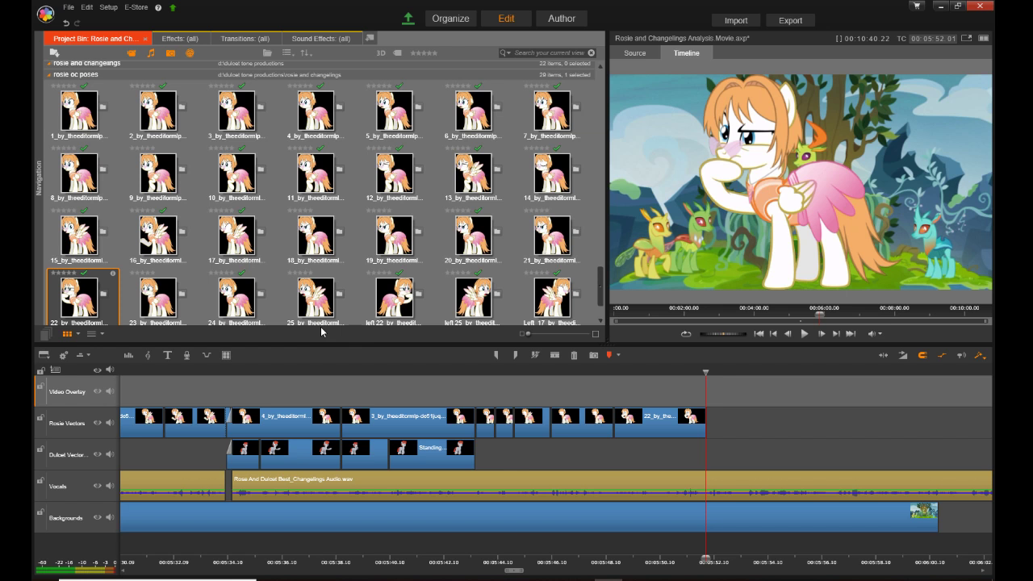
Step: Place Rosie pose 11 directly after pose 22 on the Rosie track and return to the Dulcet pose images
{"action": "left_click_drag", "start_coordinate": [303, 187], "coordinate": [718, 425]}
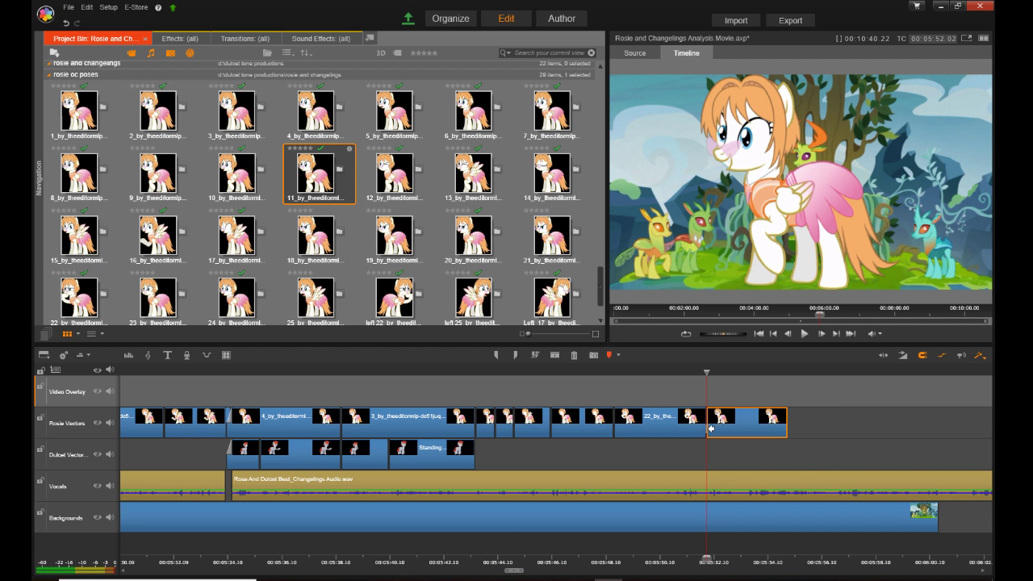
{"action": "scroll", "coordinate": [470, 242], "scroll_direction": "up", "scroll_amount": 5}
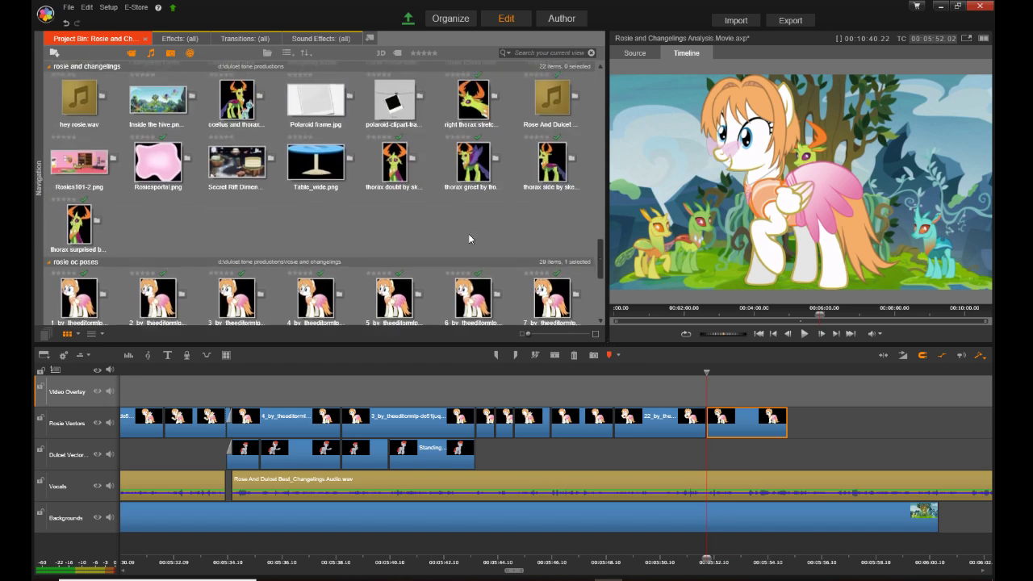
{"action": "scroll", "coordinate": [470, 246], "scroll_direction": "up", "scroll_amount": 2}
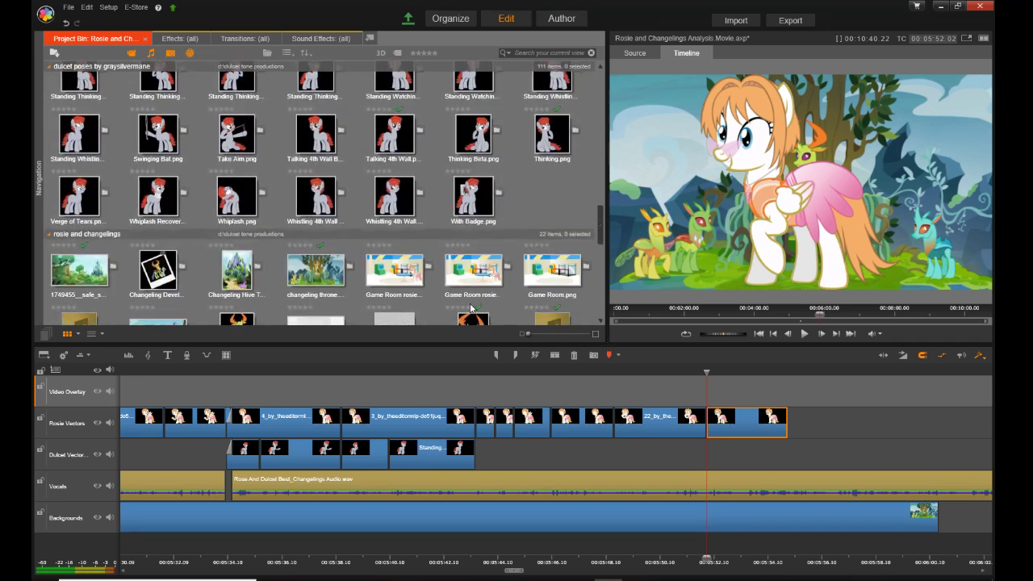
Step: Listen to the vocals from about 00:05:43 and extend the Standing Nervous clip on the Dulcet track to end at 00:05:45.27
{"action": "left_click", "coordinate": [477, 560]}
{"action": "key", "text": "space"}
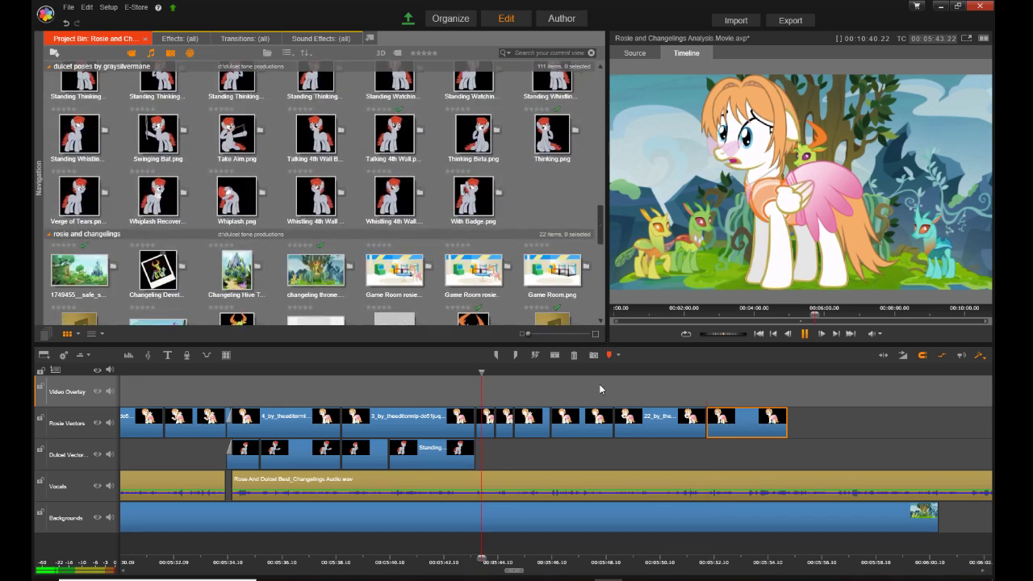
{"action": "key", "text": "space"}
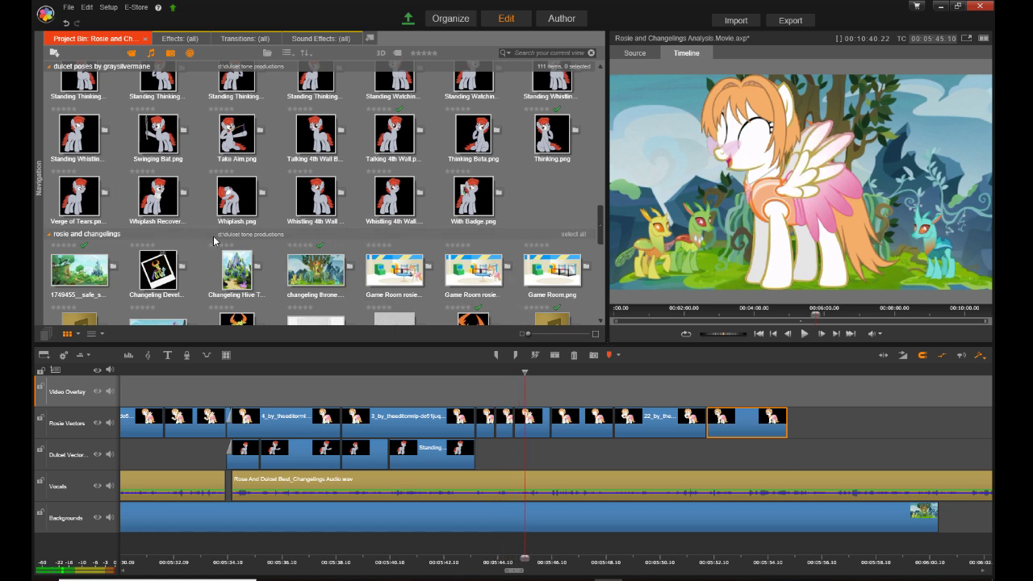
{"action": "scroll", "coordinate": [215, 240], "scroll_direction": "up", "scroll_amount": 3}
{"action": "scroll", "coordinate": [215, 241], "scroll_direction": "down", "scroll_amount": 3}
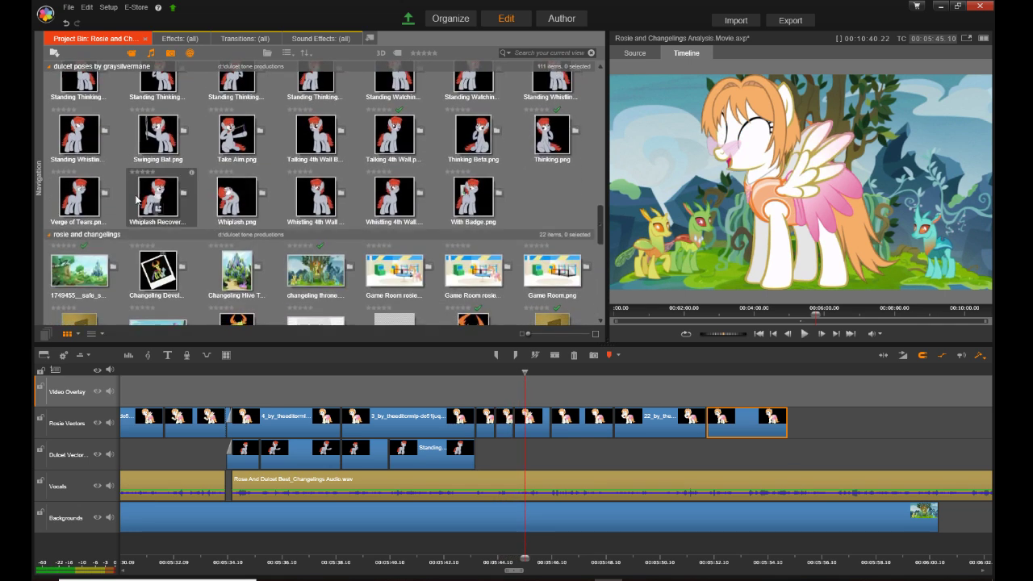
{"action": "scroll", "coordinate": [162, 222], "scroll_direction": "up", "scroll_amount": 3}
{"action": "scroll", "coordinate": [259, 254], "scroll_direction": "up", "scroll_amount": 2}
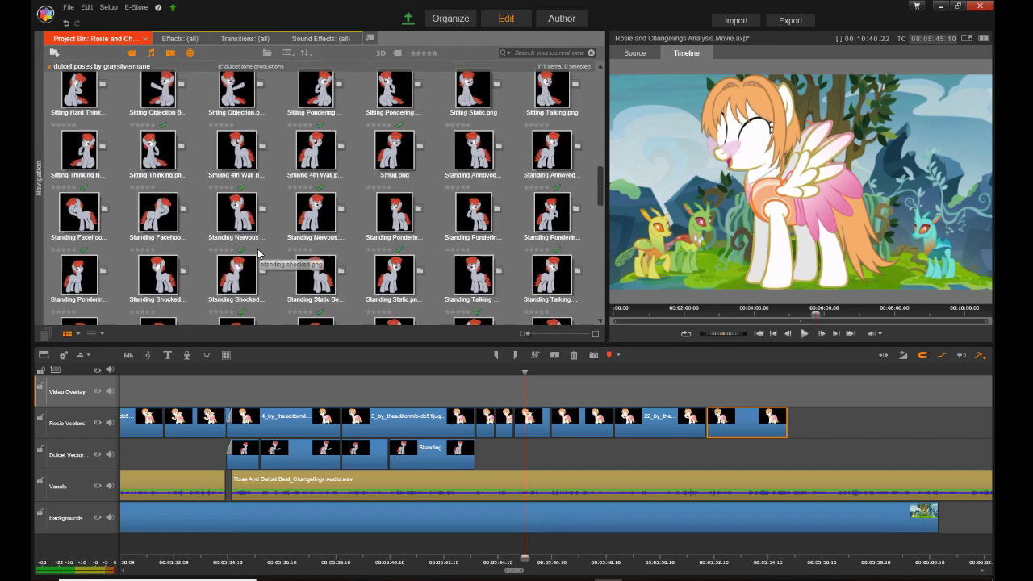
{"action": "left_click", "coordinate": [459, 464]}
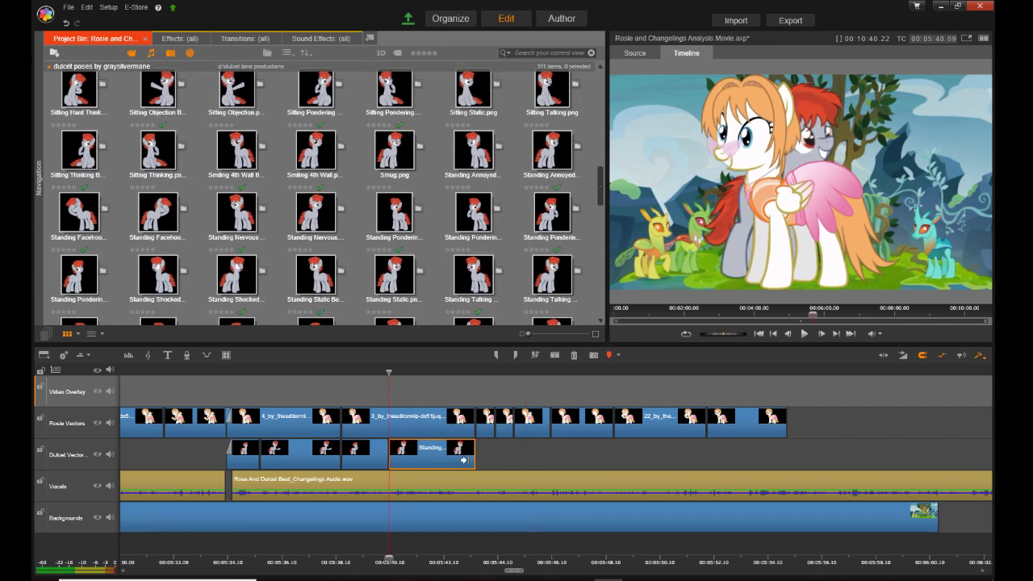
{"action": "mouse_move", "coordinate": [472, 461]}
{"action": "left_mouse_down"}
{"action": "mouse_move", "coordinate": [546, 463]}
{"action": "mouse_move", "coordinate": [533, 465]}
{"action": "mouse_move", "coordinate": [539, 452]}
{"action": "left_mouse_up"}
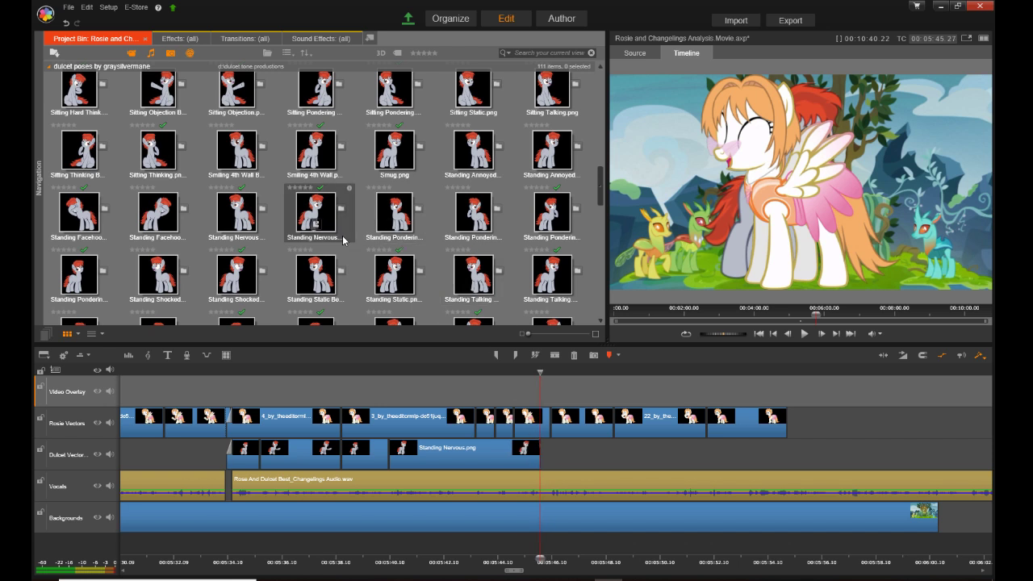
Step: Find the Sitting Static pose among the Dulcet images and place it directly after the Standing Nervous clip on the Dulcet track
{"action": "scroll", "coordinate": [342, 240], "scroll_direction": "up", "scroll_amount": 2}
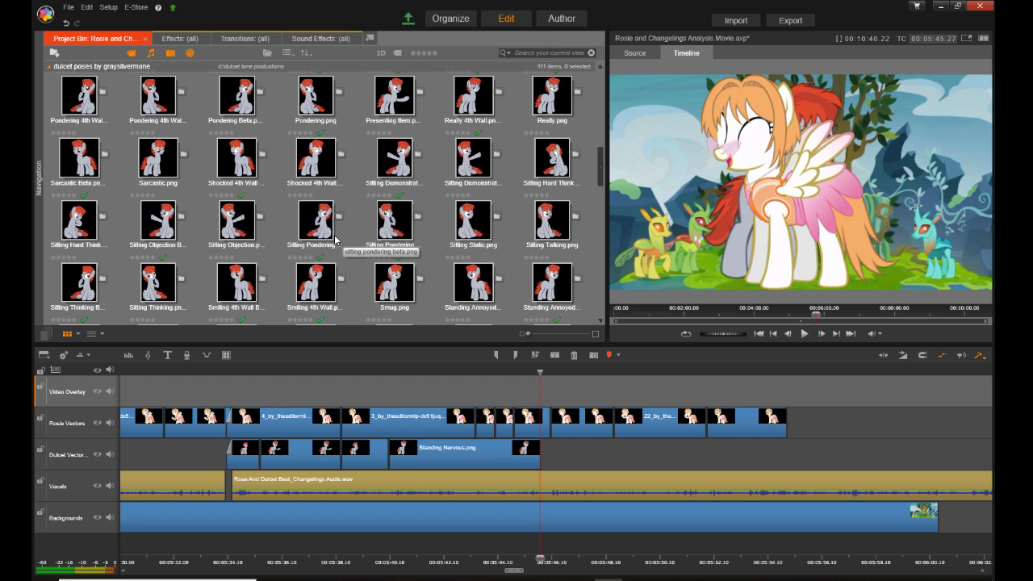
{"action": "scroll", "coordinate": [254, 228], "scroll_direction": "up", "scroll_amount": 2}
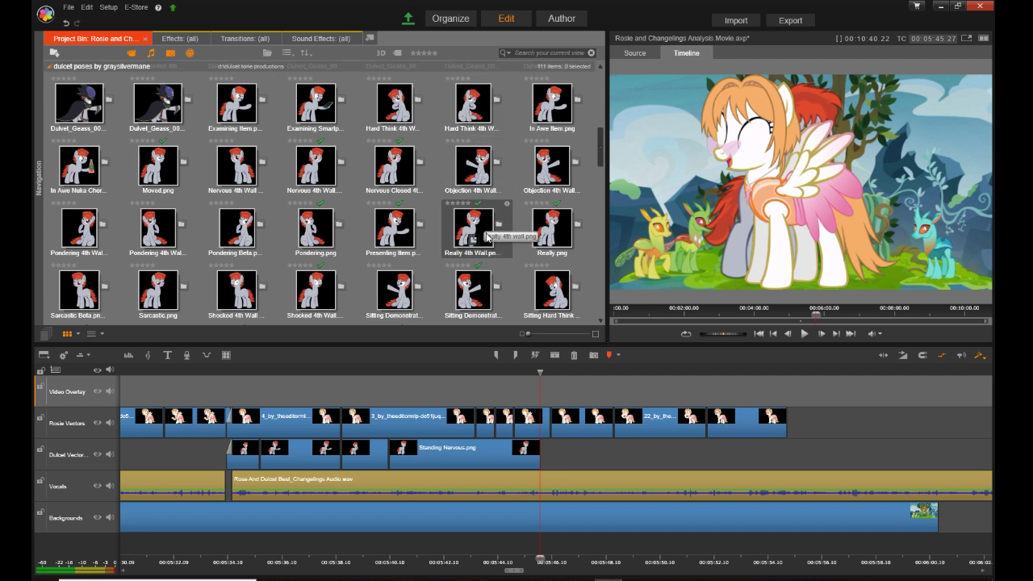
{"action": "scroll", "coordinate": [351, 275], "scroll_direction": "down", "scroll_amount": 2}
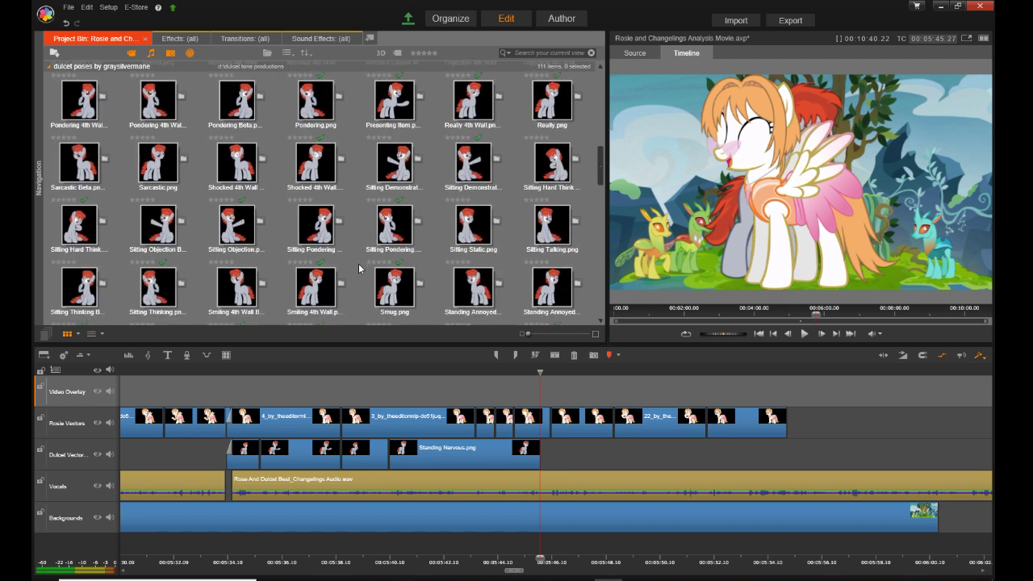
{"action": "mouse_move", "coordinate": [344, 280]}
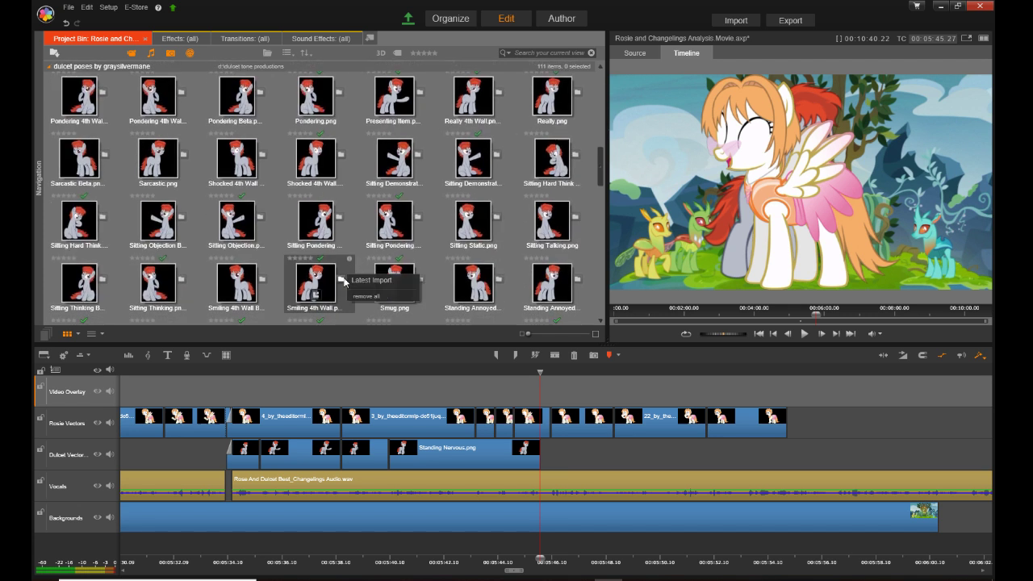
{"action": "left_click", "coordinate": [459, 221]}
{"action": "left_click_drag", "start_coordinate": [459, 221], "coordinate": [557, 457]}
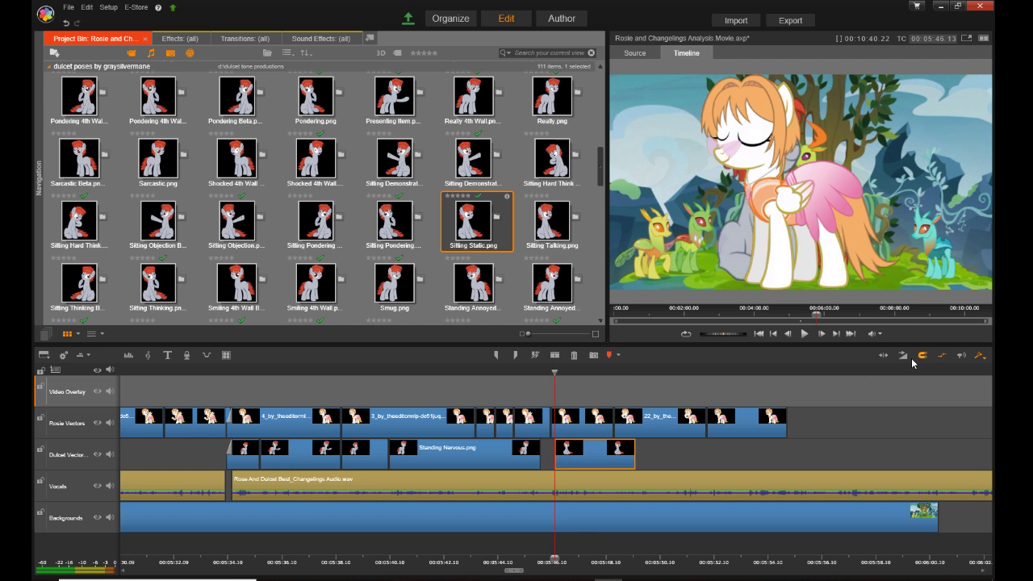
{"action": "left_click_drag", "start_coordinate": [586, 465], "coordinate": [574, 468]}
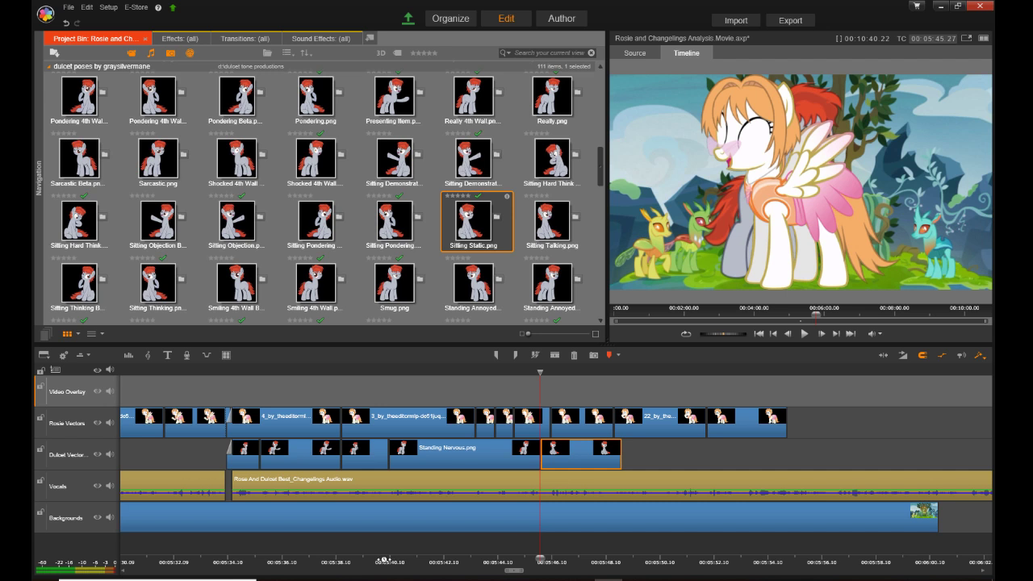
Step: Play back the vocals from about 00:05:40 and extend the Sitting Static clip to end at 00:05:49.15
{"action": "left_click", "coordinate": [385, 560]}
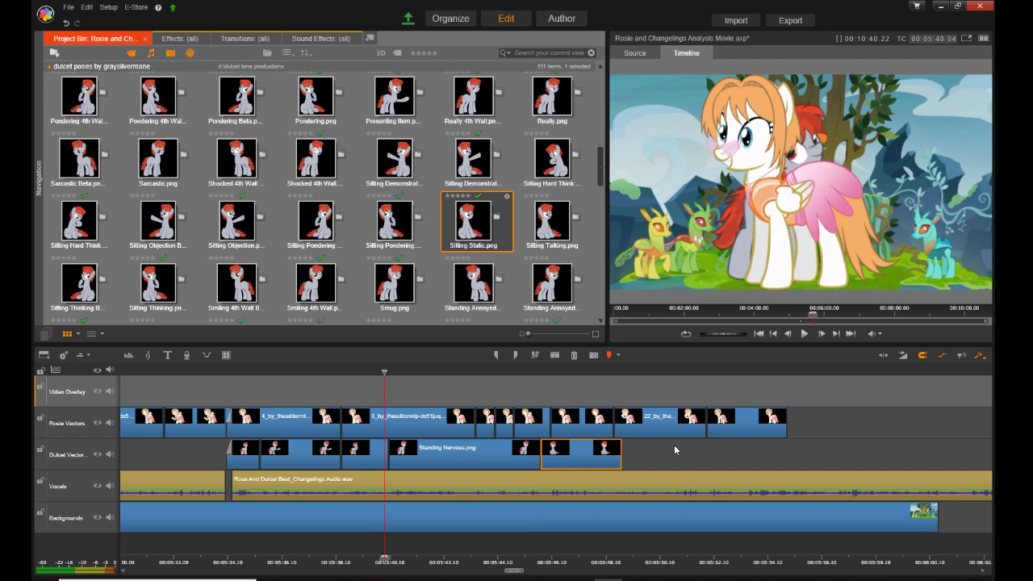
{"action": "key", "text": "space"}
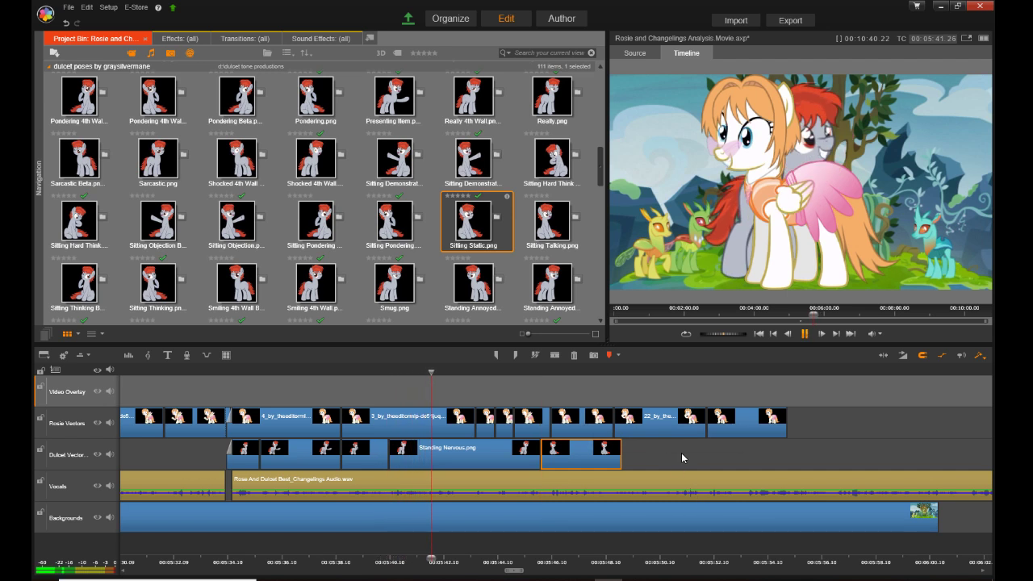
{"action": "key", "text": "space"}
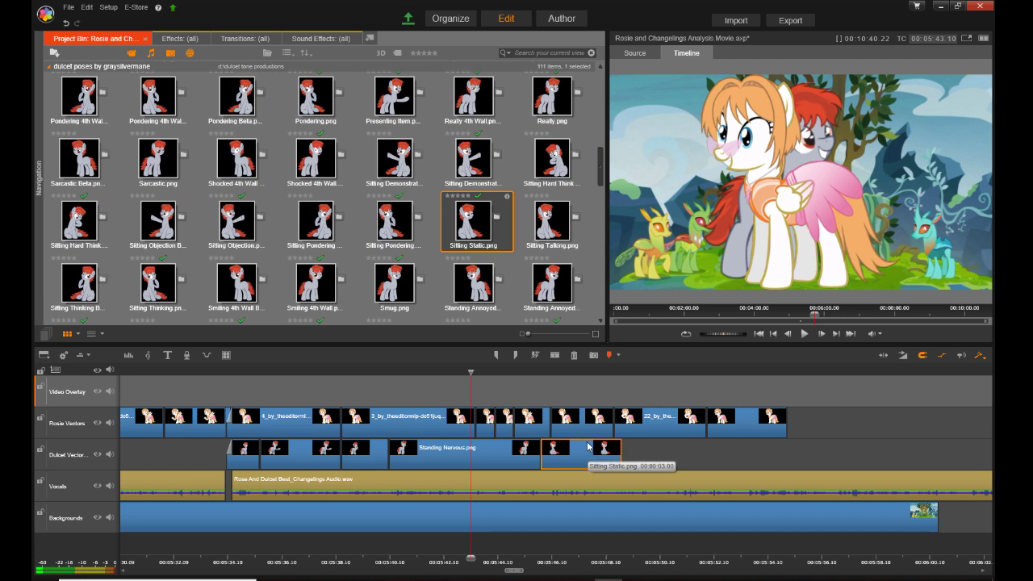
{"action": "key", "text": "space"}
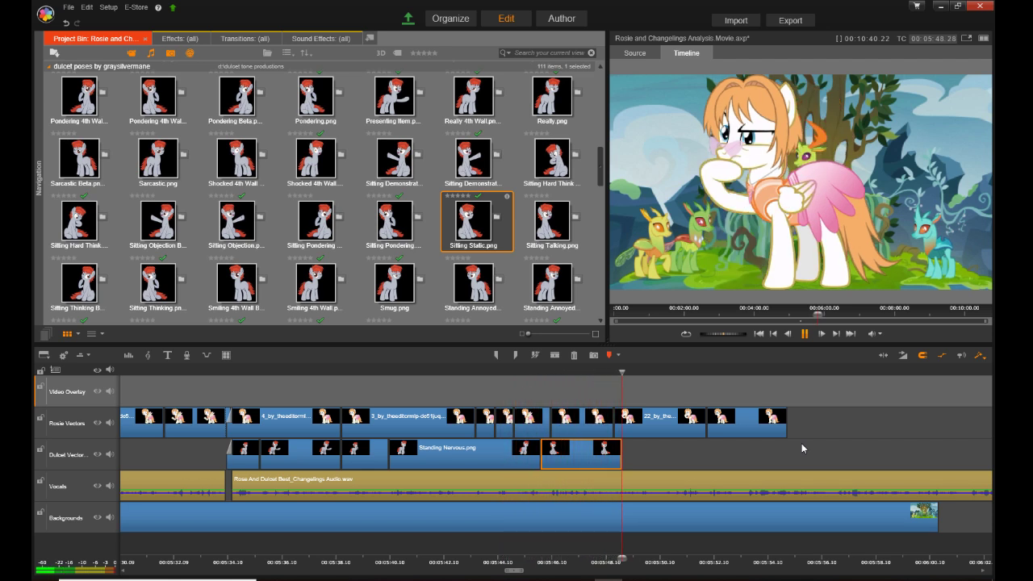
{"action": "key", "text": "space"}
{"action": "left_click_drag", "start_coordinate": [613, 458], "coordinate": [637, 459]}
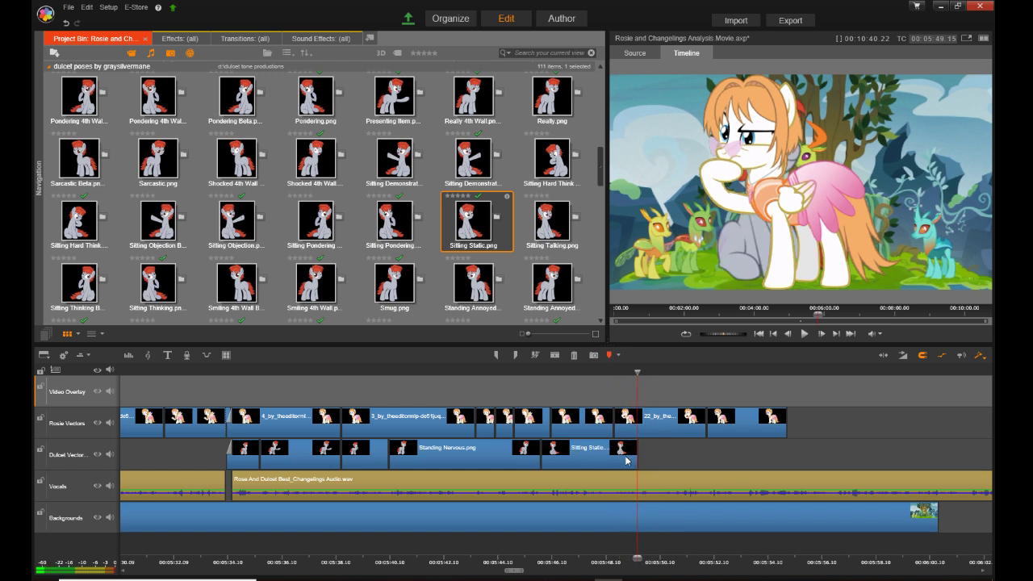
Step: Place the Sitting Hard Think pose directly after Sitting Static, listen to the vocals, and trim it to end at 00:05:52.01
{"action": "left_click", "coordinate": [65, 223]}
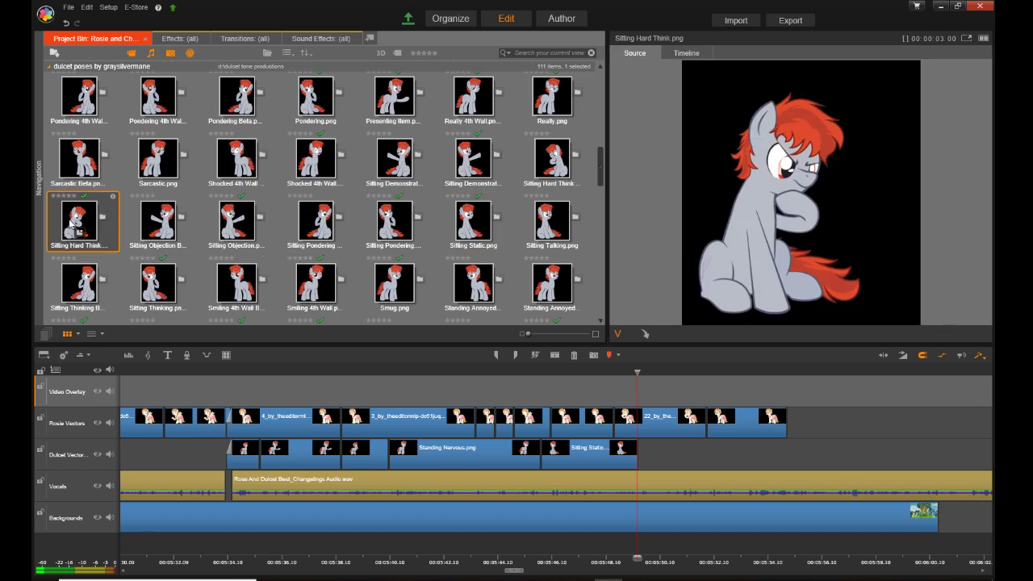
{"action": "left_click_drag", "start_coordinate": [70, 224], "coordinate": [650, 464]}
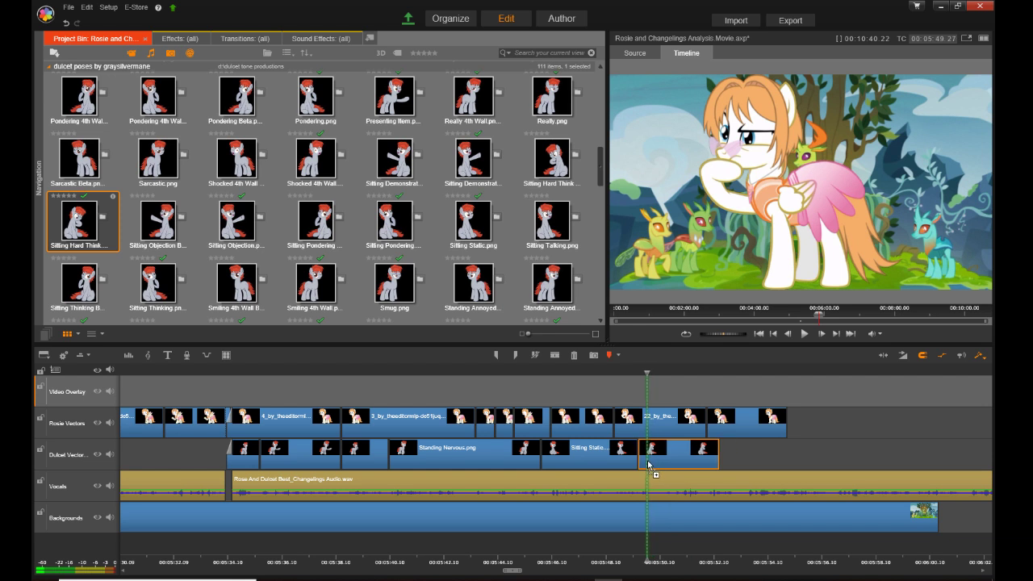
{"action": "left_click", "coordinate": [613, 566]}
{"action": "key", "text": "space"}
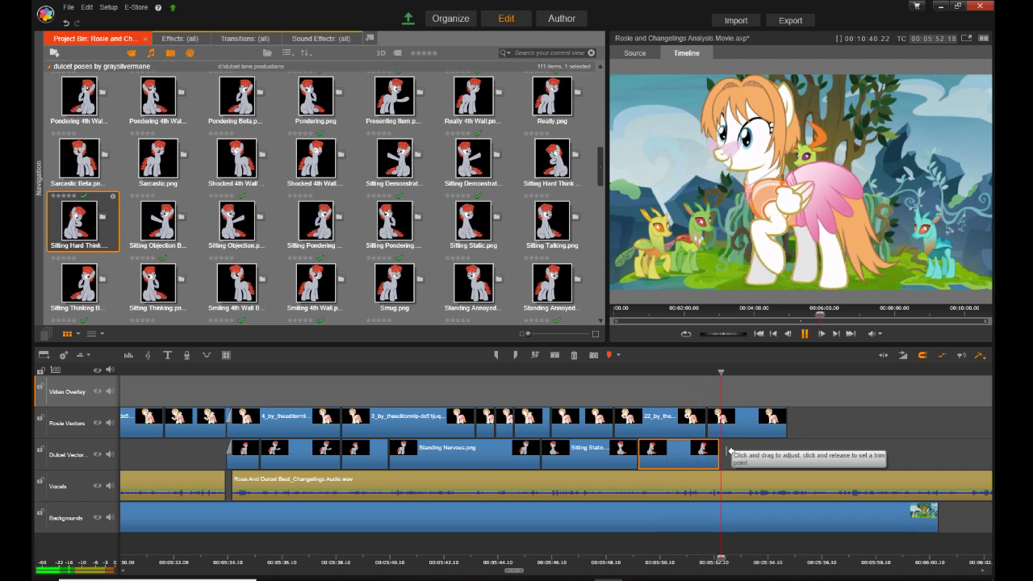
{"action": "left_click_drag", "start_coordinate": [728, 457], "coordinate": [708, 466]}
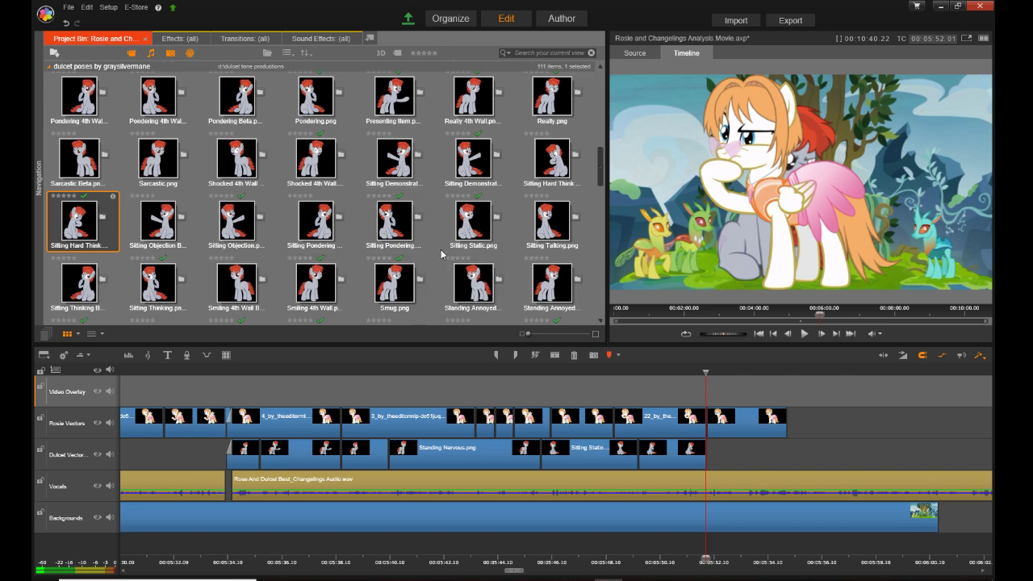
Step: Place the Sitting Talking pose after Sitting Hard Think, then trim it and the last Rosie clip to end at 00:05:53.11
{"action": "left_click_drag", "start_coordinate": [554, 219], "coordinate": [719, 457]}
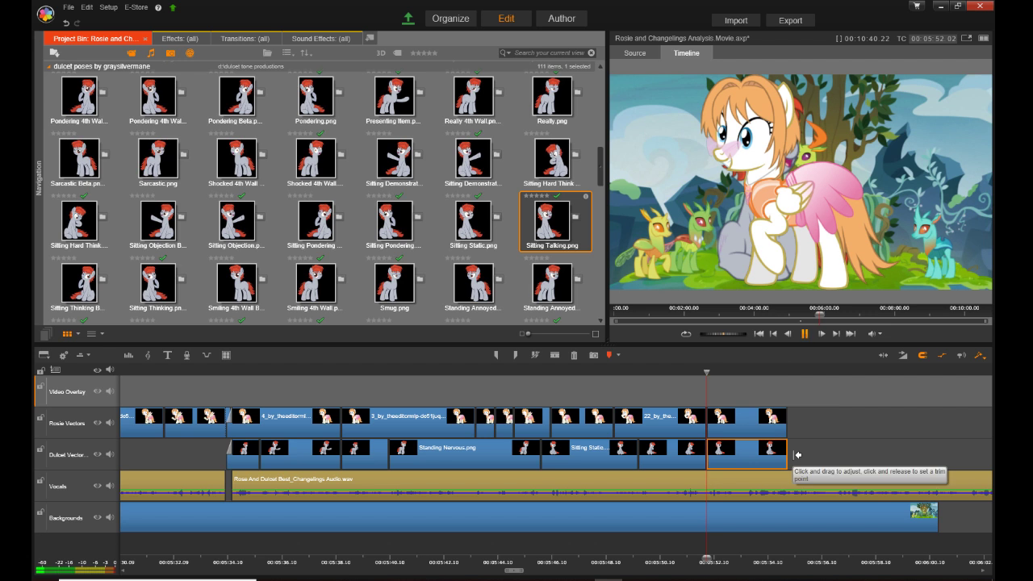
{"action": "key", "text": "space"}
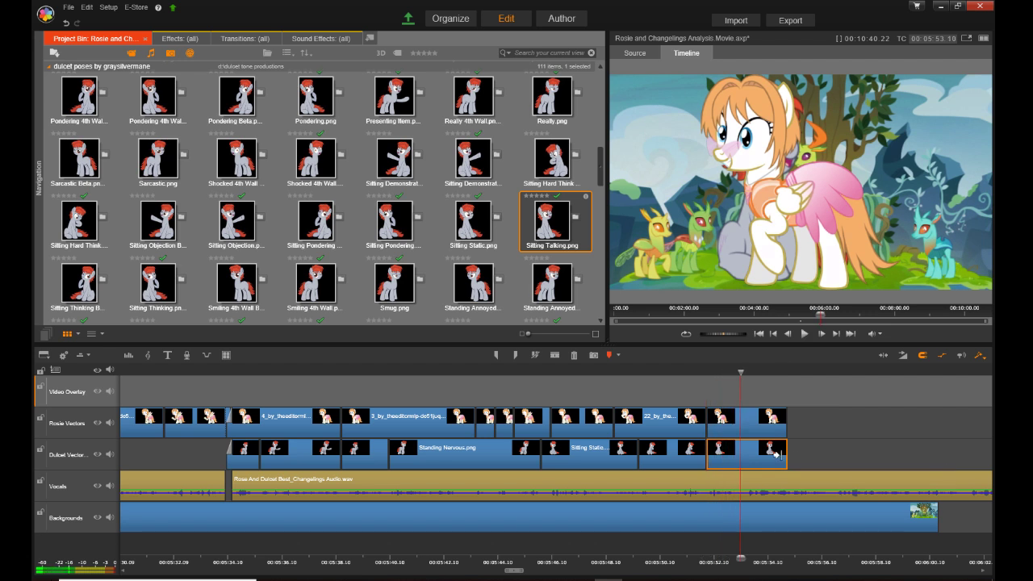
{"action": "key", "text": "space"}
{"action": "key", "text": "space"}
{"action": "left_click_drag", "start_coordinate": [781, 458], "coordinate": [740, 466]}
{"action": "left_click_drag", "start_coordinate": [779, 428], "coordinate": [750, 430]}
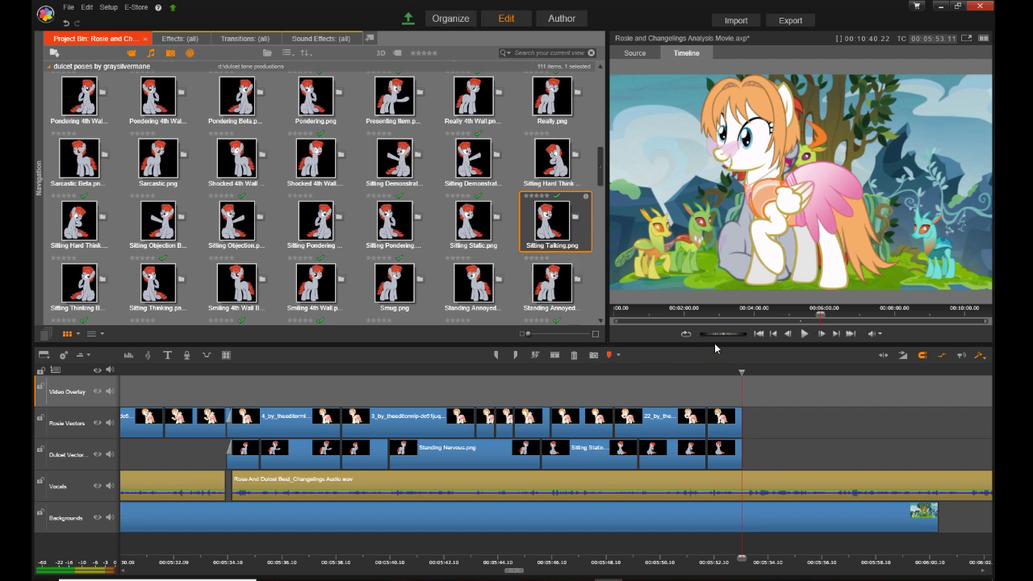
Step: Listen to the following vocals, cross-fade the second Nervous 4th Wall pose in after Sitting Talking, and add a matching short fade-out to the last Rosie clip
{"action": "scroll", "coordinate": [399, 255], "scroll_direction": "up", "scroll_amount": 5}
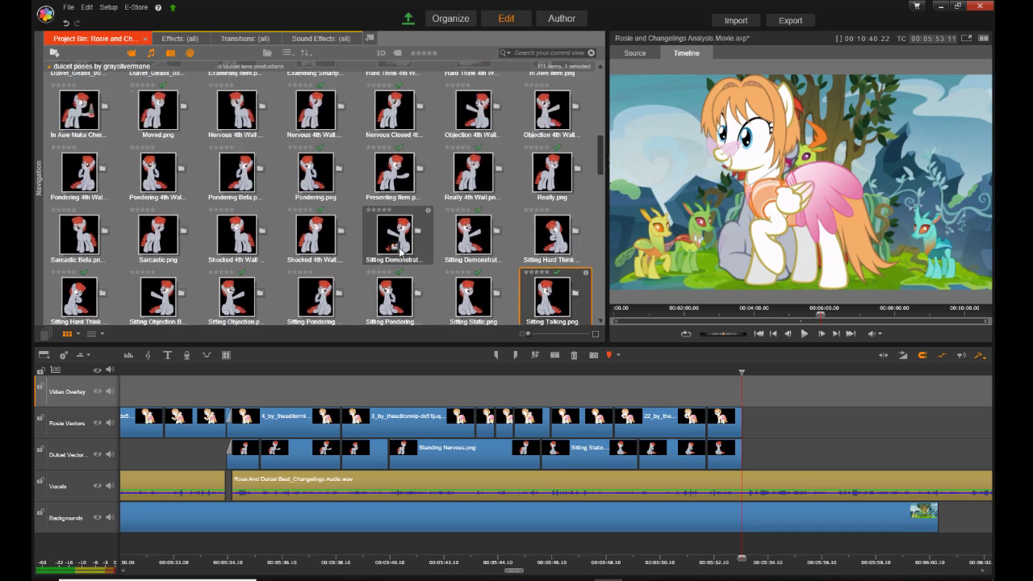
{"action": "scroll", "coordinate": [399, 255], "scroll_direction": "down", "scroll_amount": 3}
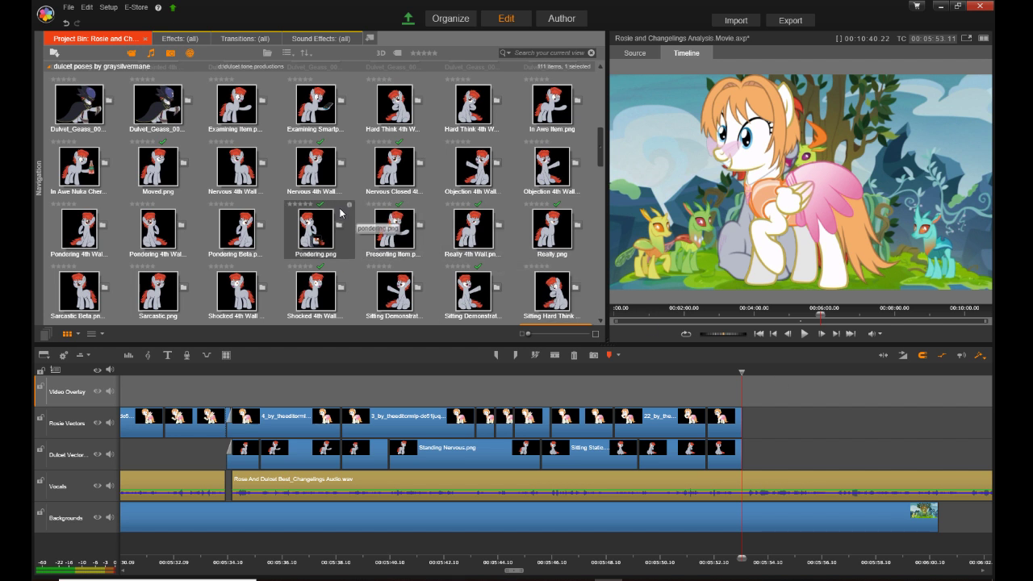
{"action": "key", "text": "space"}
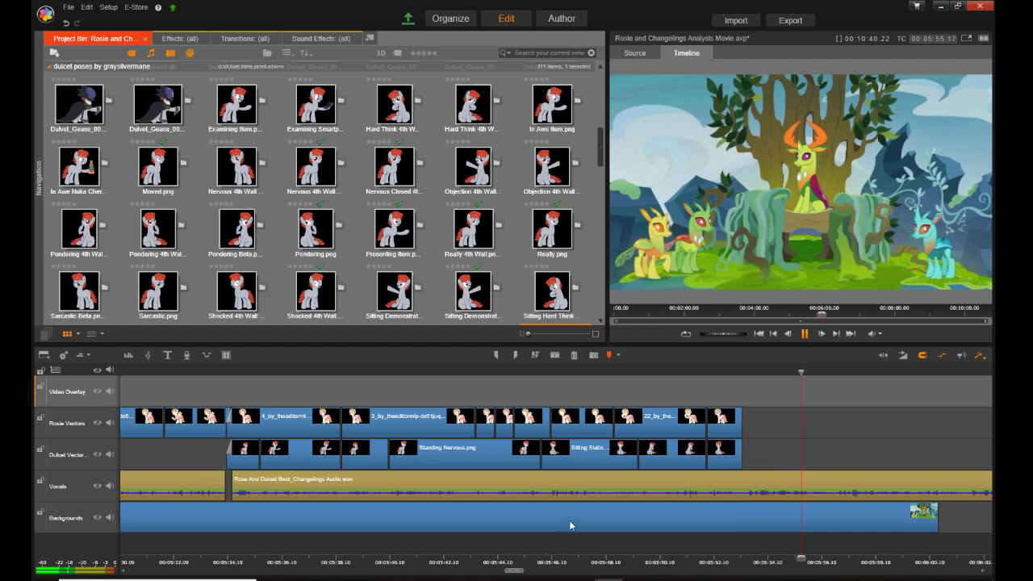
{"action": "key", "text": "space"}
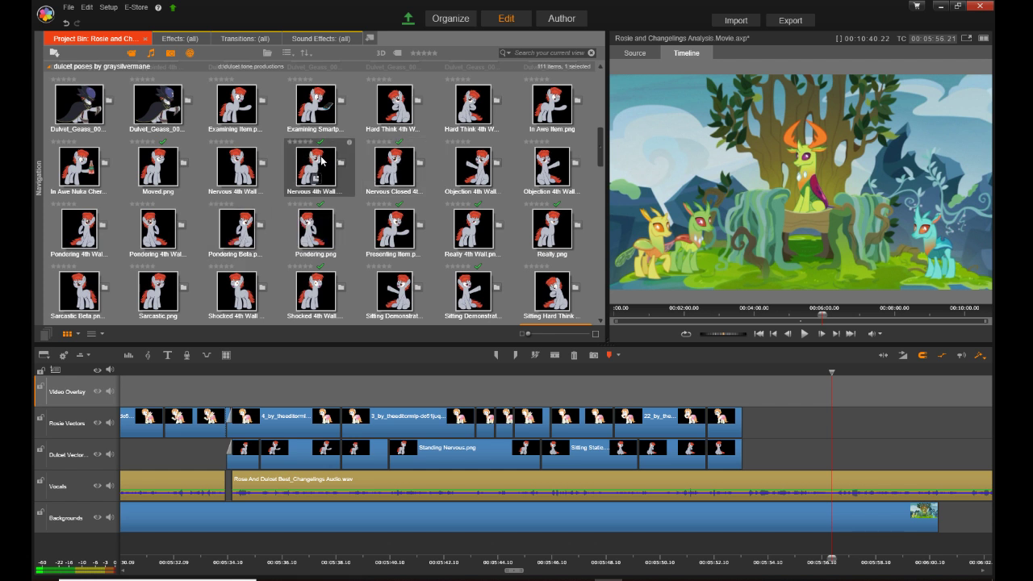
{"action": "left_click_drag", "start_coordinate": [312, 168], "coordinate": [739, 444]}
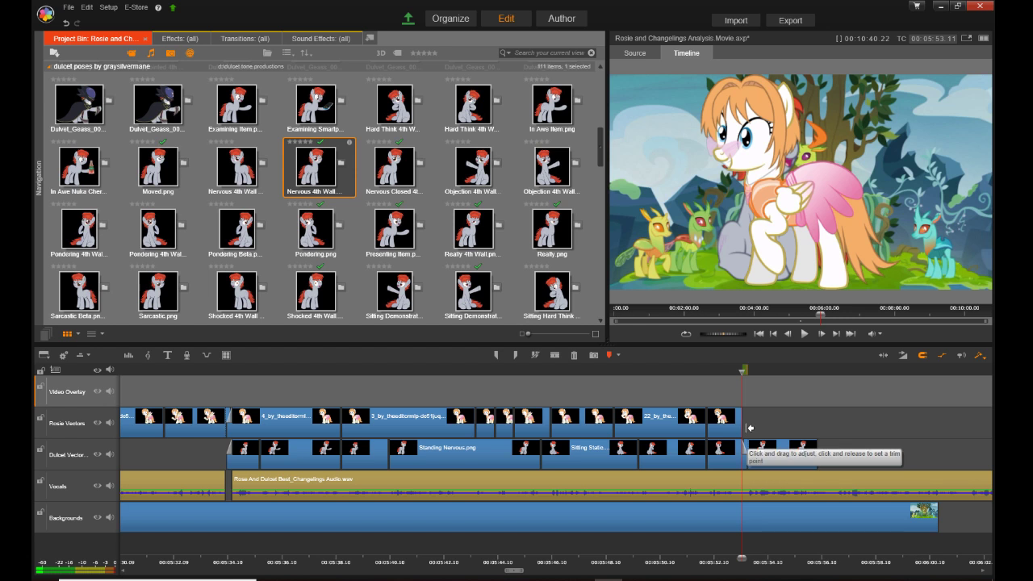
{"action": "left_click_drag", "start_coordinate": [740, 429], "coordinate": [746, 429]}
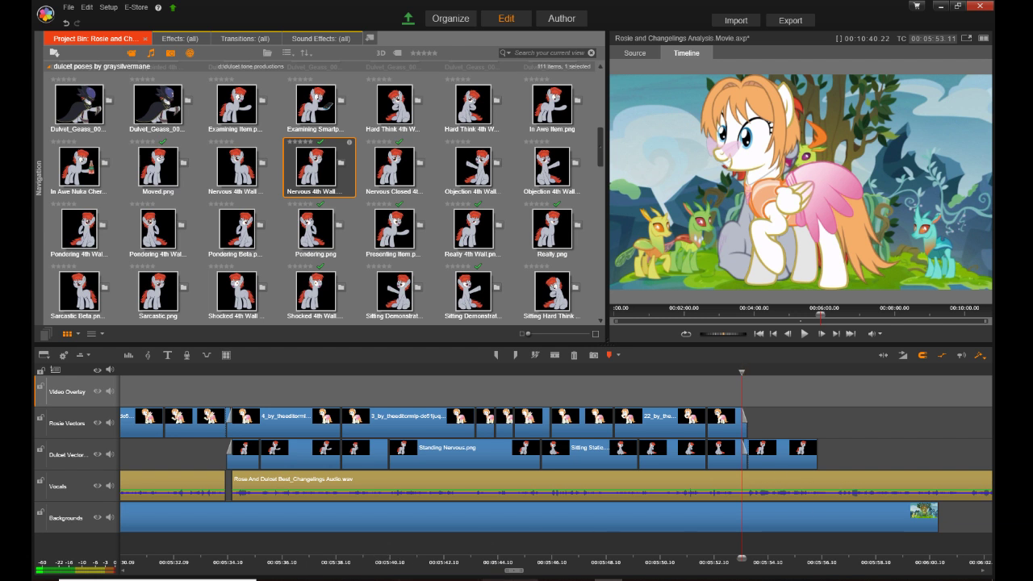
Step: Extend the Nervous 4th Wall clip to end at 00:05:56.23 and play back the transition into it against the vocals
{"action": "left_click_drag", "start_coordinate": [521, 574], "coordinate": [532, 576]}
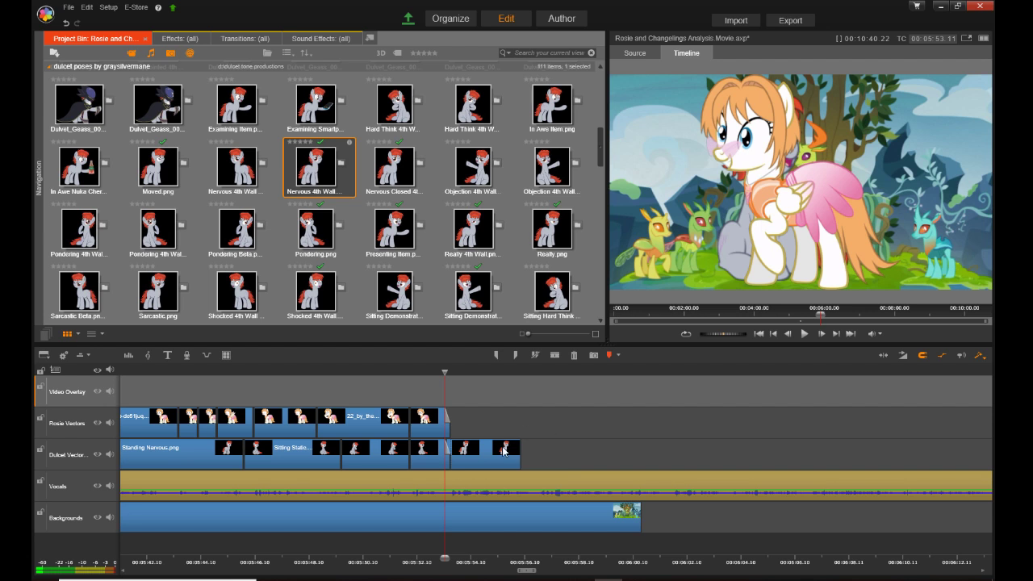
{"action": "left_click_drag", "start_coordinate": [510, 457], "coordinate": [536, 452]}
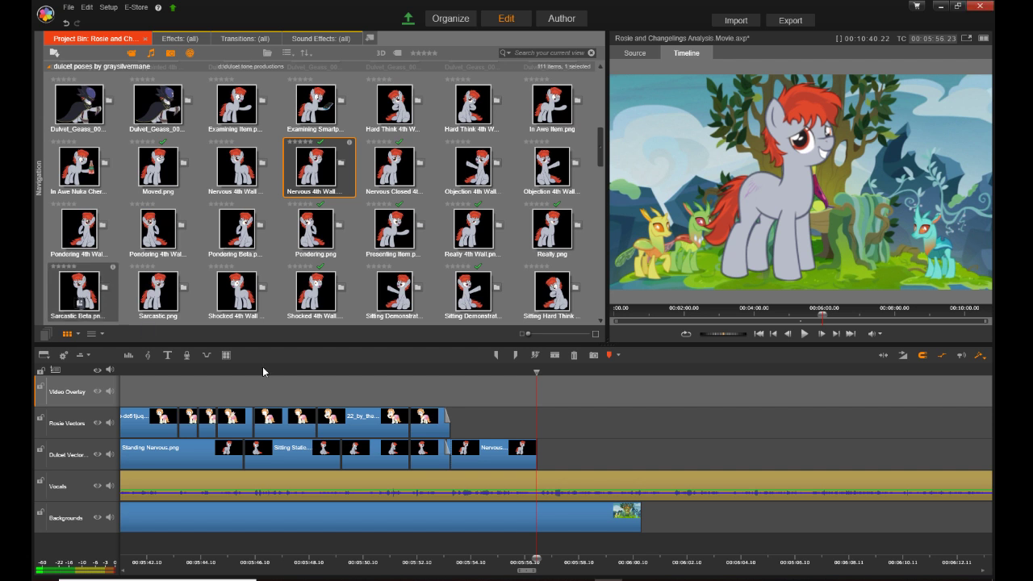
{"action": "left_click", "coordinate": [444, 557]}
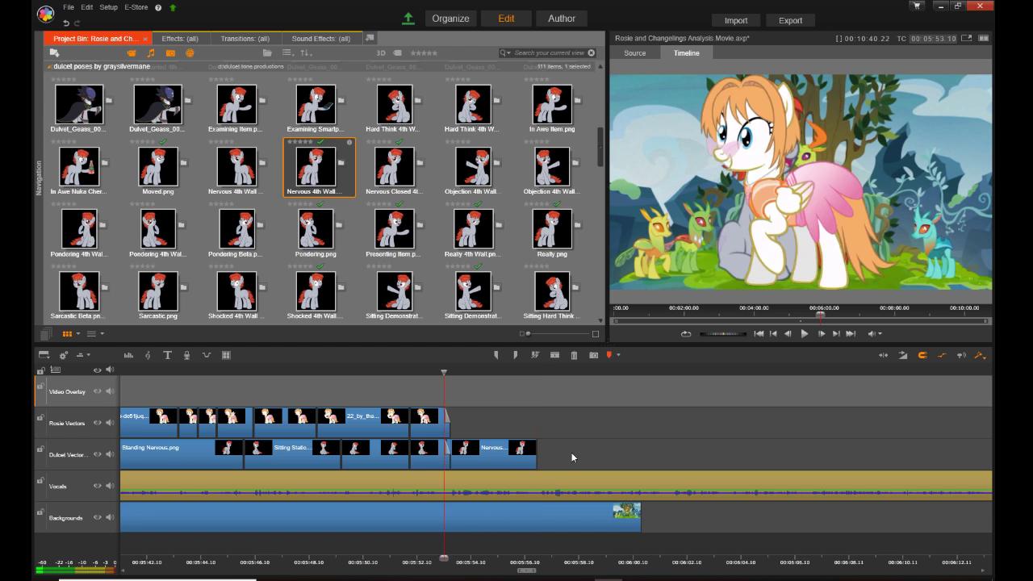
{"action": "key", "text": "space"}
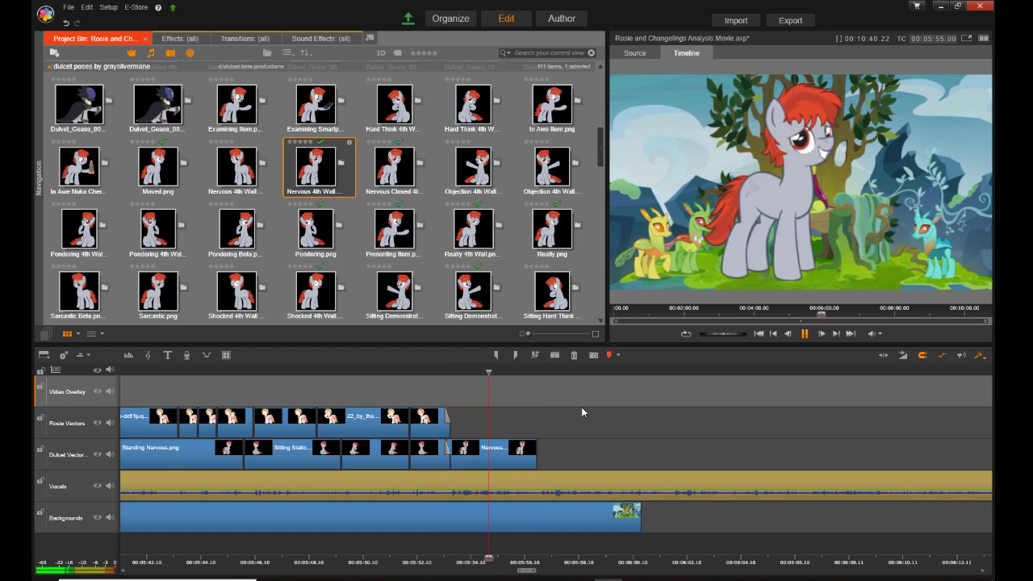
{"action": "key", "text": "space"}
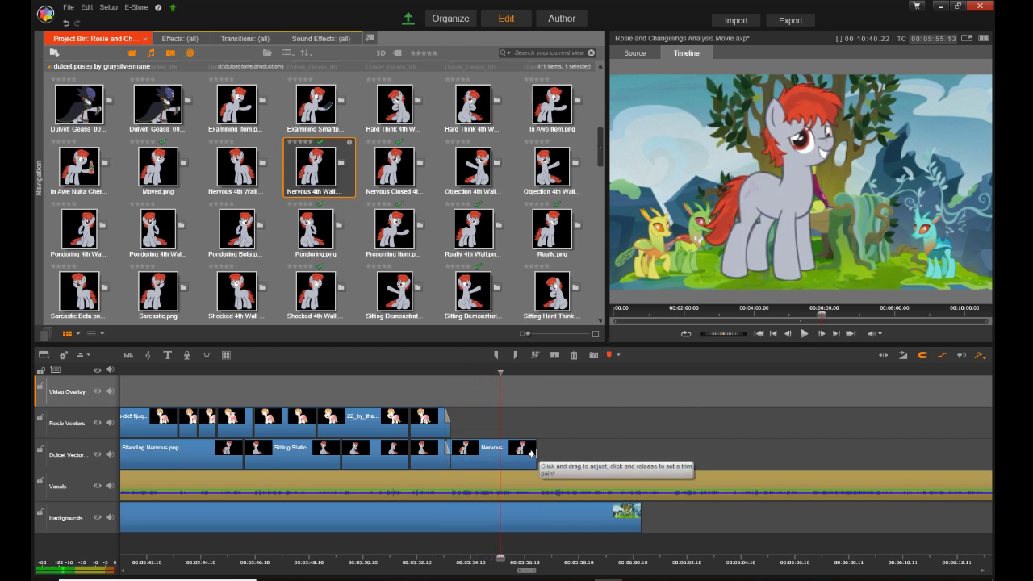
Step: Shorten the last Nervous 4th Wall clip and fit the Really 4th Wall pose directly after it, ending at 00:05:56.23
{"action": "left_click_drag", "start_coordinate": [526, 454], "coordinate": [497, 468]}
{"action": "left_click_drag", "start_coordinate": [472, 234], "coordinate": [506, 460]}
{"action": "left_click", "coordinate": [448, 558]}
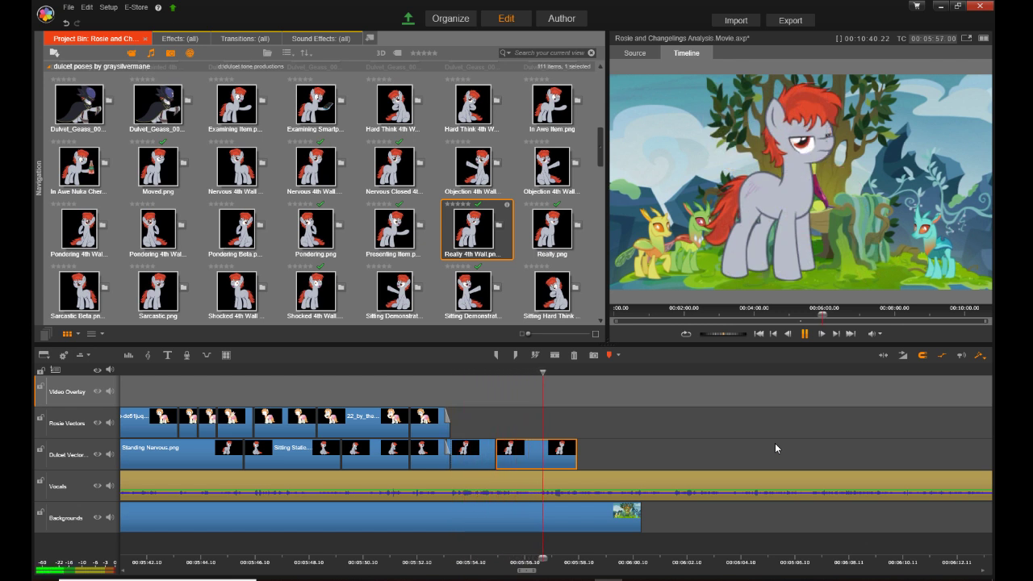
{"action": "key", "text": "space"}
{"action": "left_click_drag", "start_coordinate": [576, 455], "coordinate": [532, 463]}
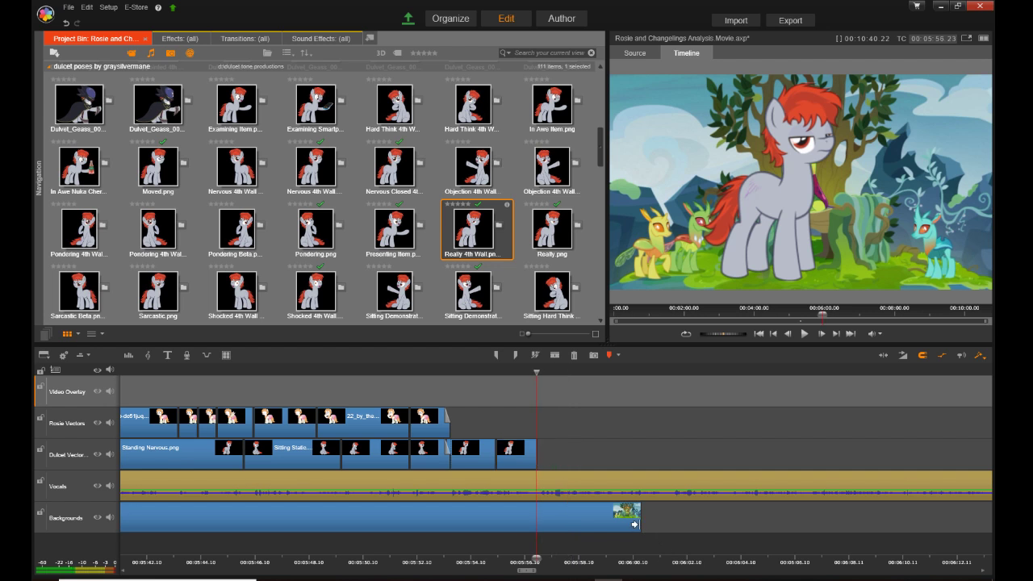
Step: Extend the throne scene background clip to end at 00:06:11.29 and listen to the vocals following the last Dulcet clip
{"action": "left_click_drag", "start_coordinate": [635, 520], "coordinate": [946, 521]}
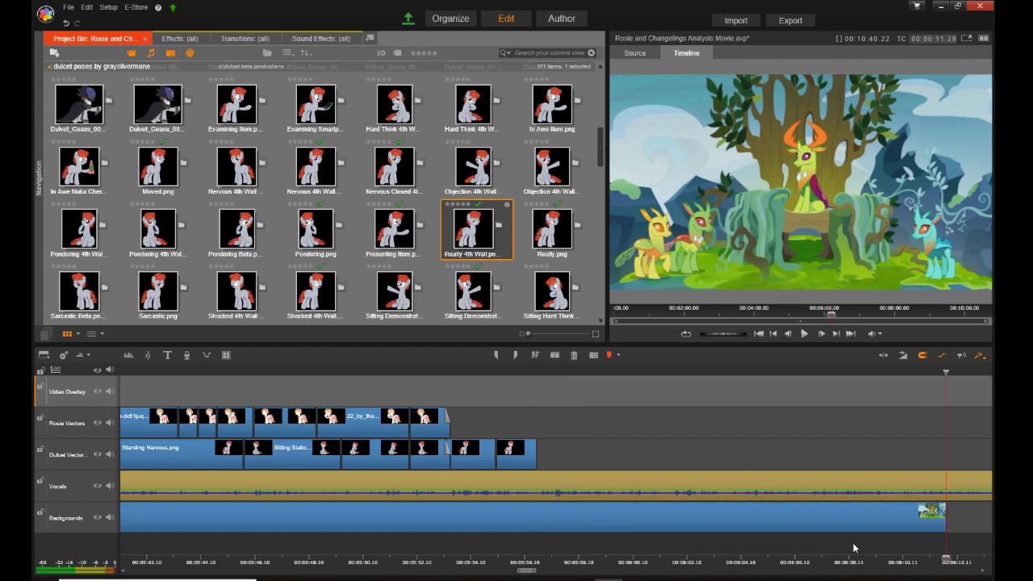
{"action": "key", "text": "space"}
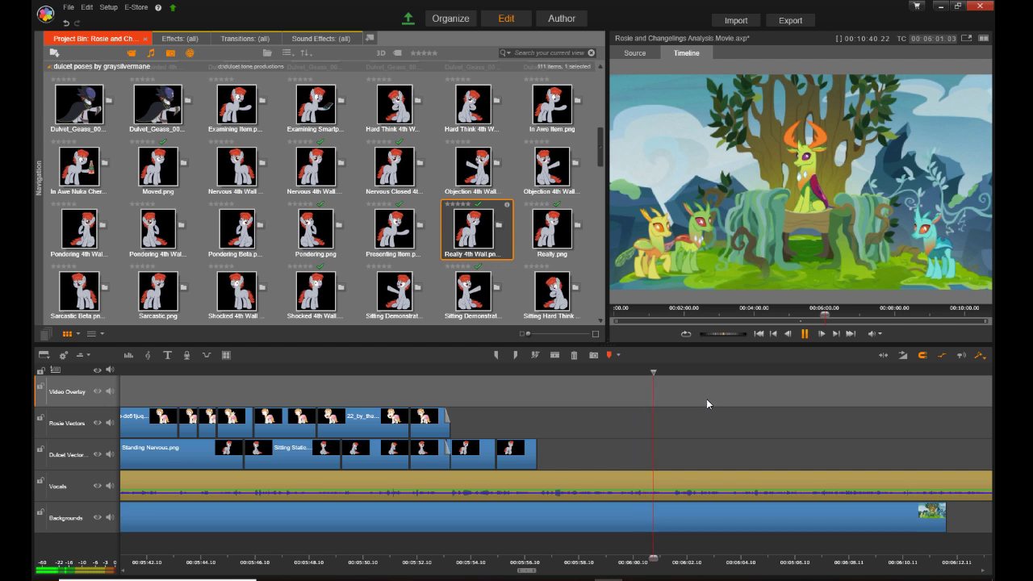
{"action": "key", "text": "space"}
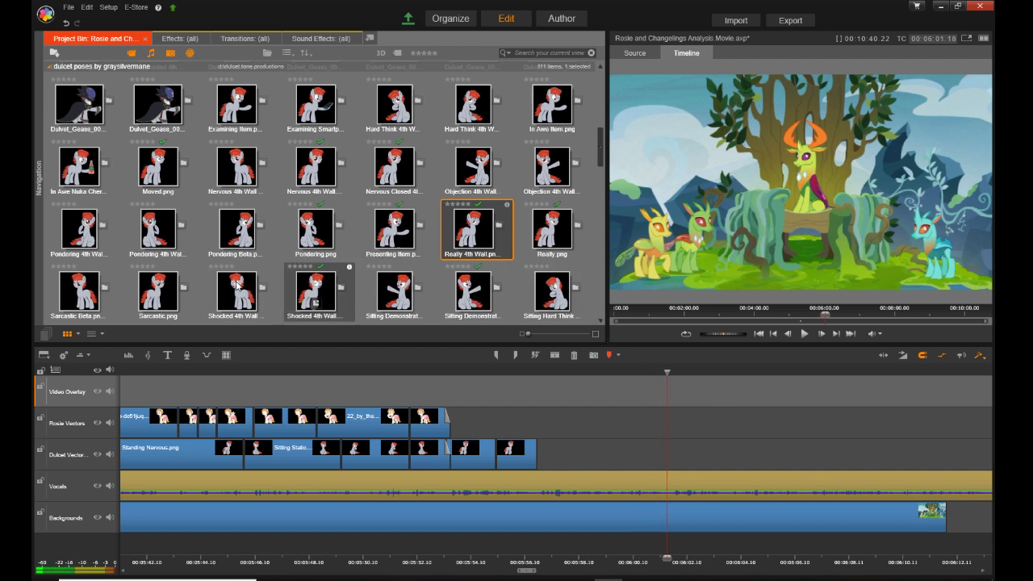
Step: Place the Sarcastic pose directly after Really 4th Wall on the Dulcet track and play it back against the vocals
{"action": "left_click", "coordinate": [145, 284]}
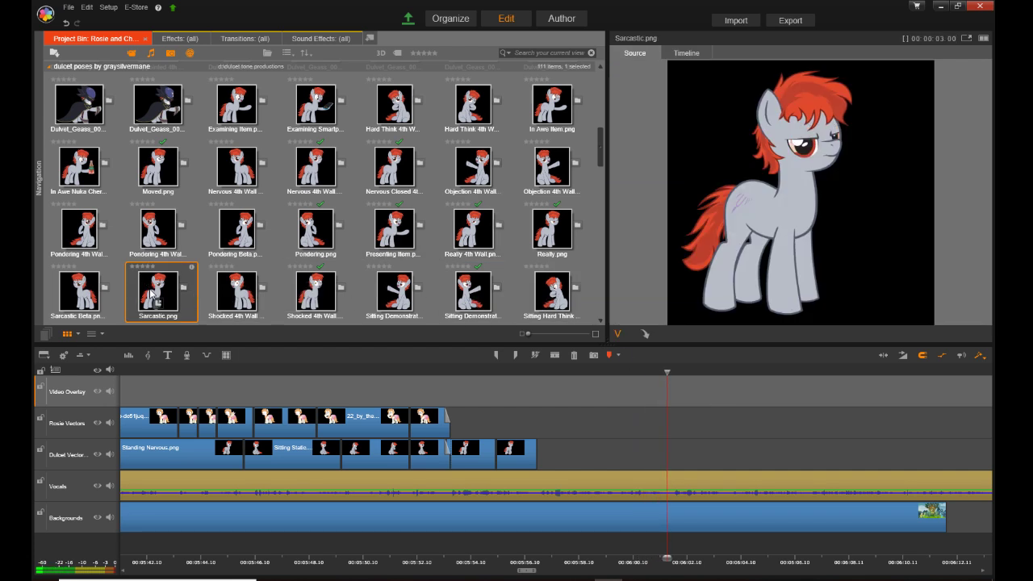
{"action": "left_click_drag", "start_coordinate": [151, 294], "coordinate": [548, 458]}
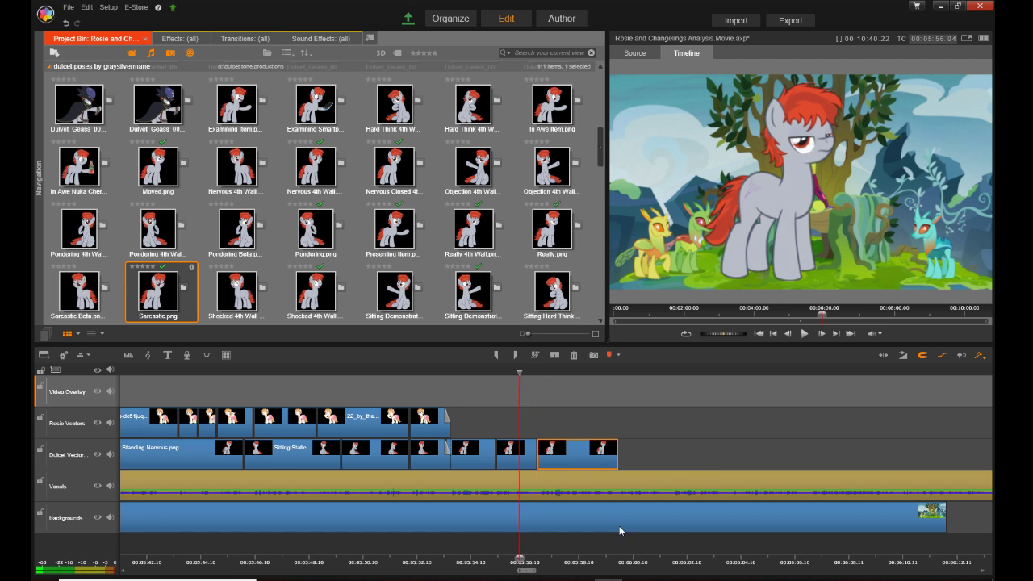
{"action": "key", "text": "space"}
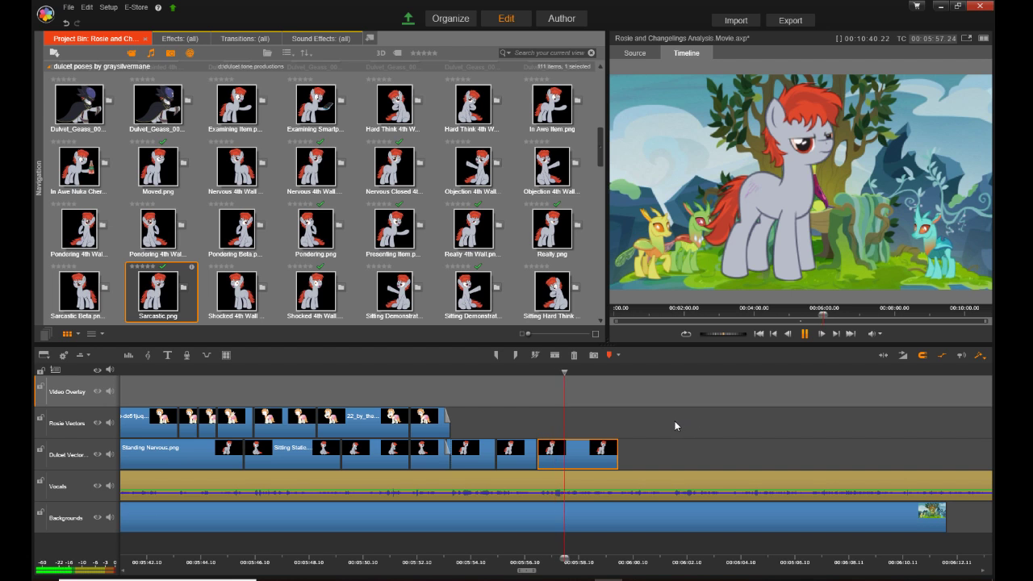
{"action": "key", "text": "space"}
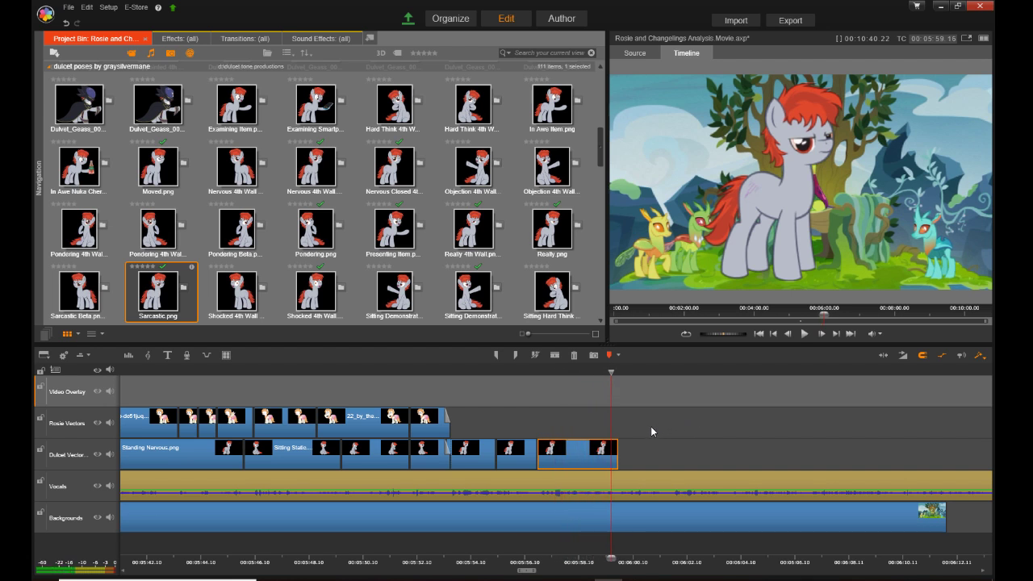
{"action": "left_click", "coordinate": [533, 555]}
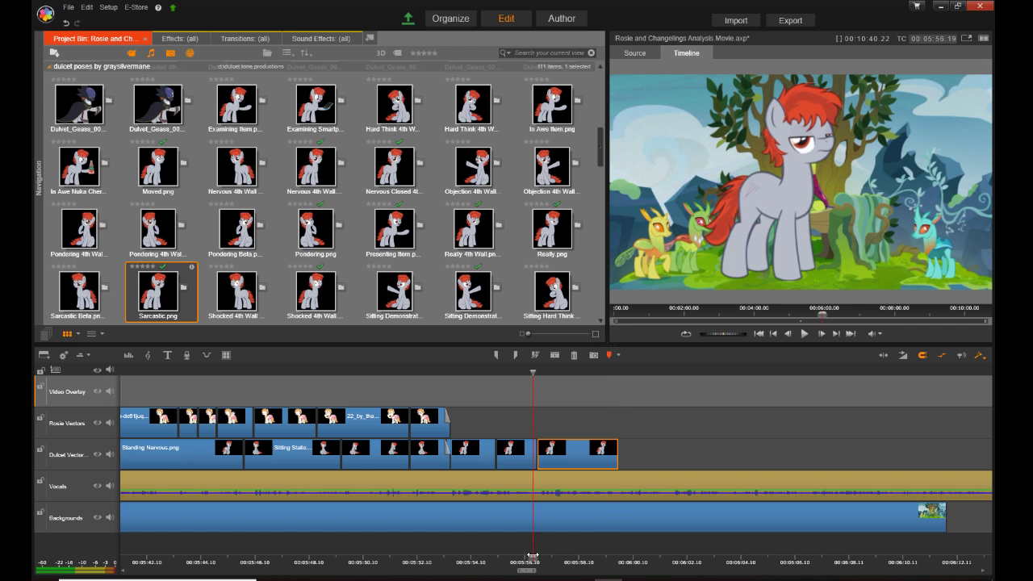
{"action": "key", "text": "space"}
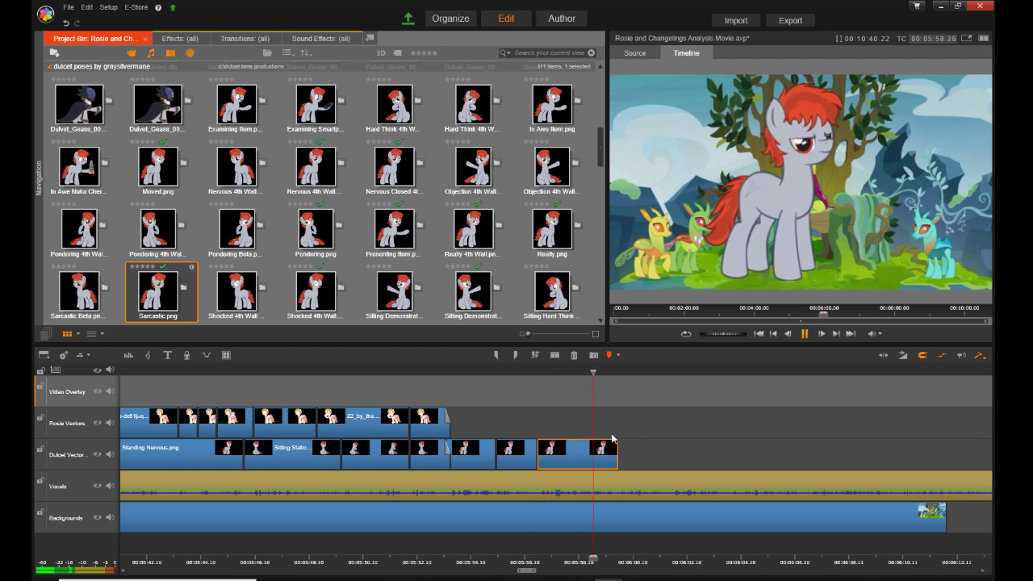
{"action": "key", "text": "space"}
{"action": "key", "text": "space"}
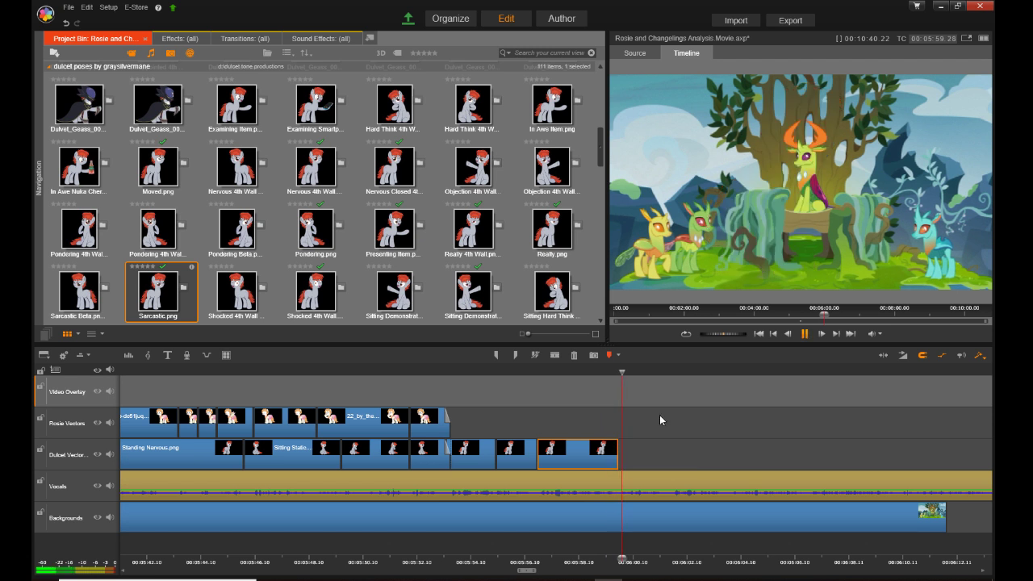
{"action": "key", "text": "space"}
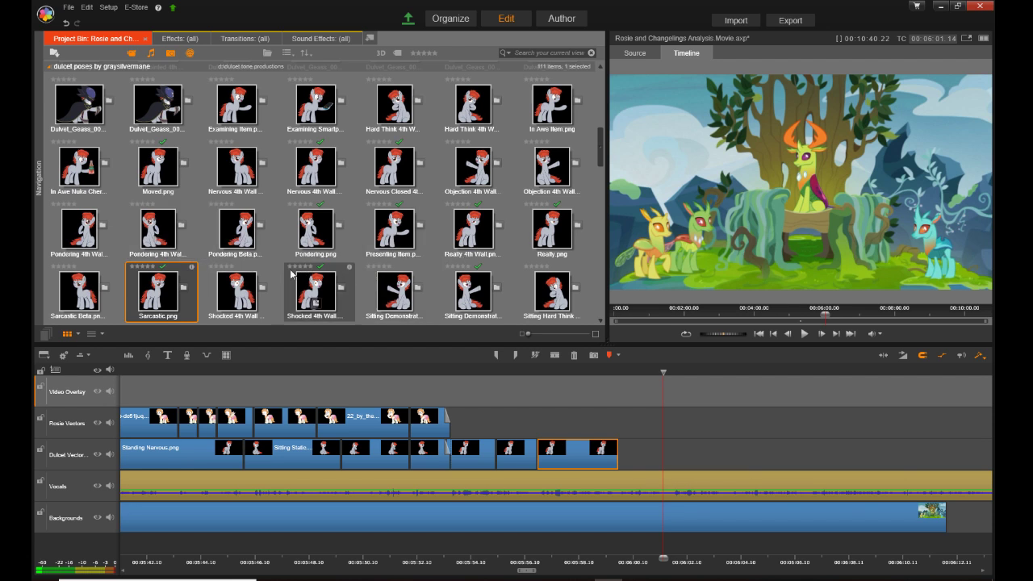
Step: Find the second Demonstrating 4th Wall pose among the Dulcet images and place it directly after the Sarcastic clip
{"action": "scroll", "coordinate": [320, 269], "scroll_direction": "up", "scroll_amount": 2}
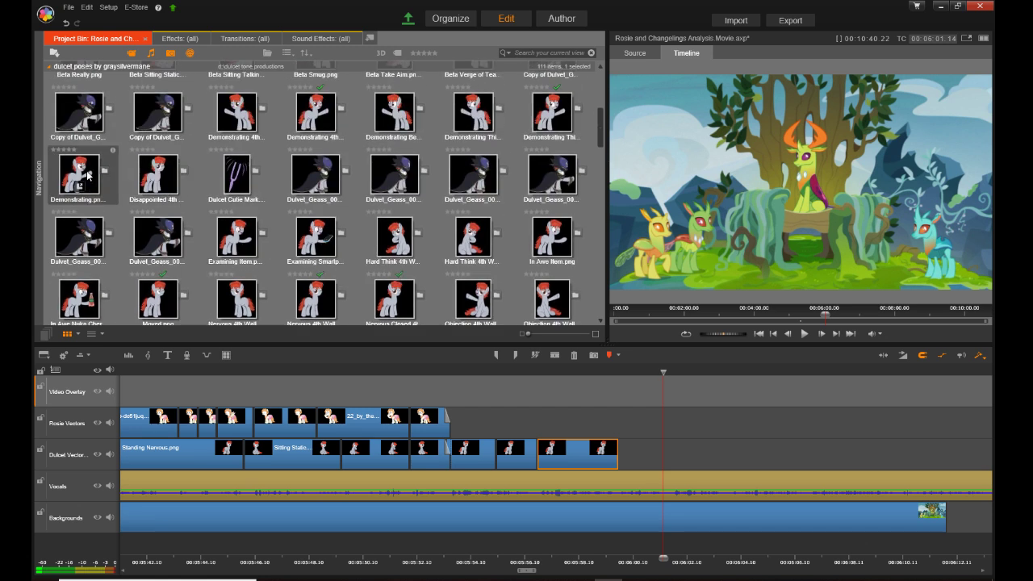
{"action": "scroll", "coordinate": [322, 275], "scroll_direction": "up", "scroll_amount": 2}
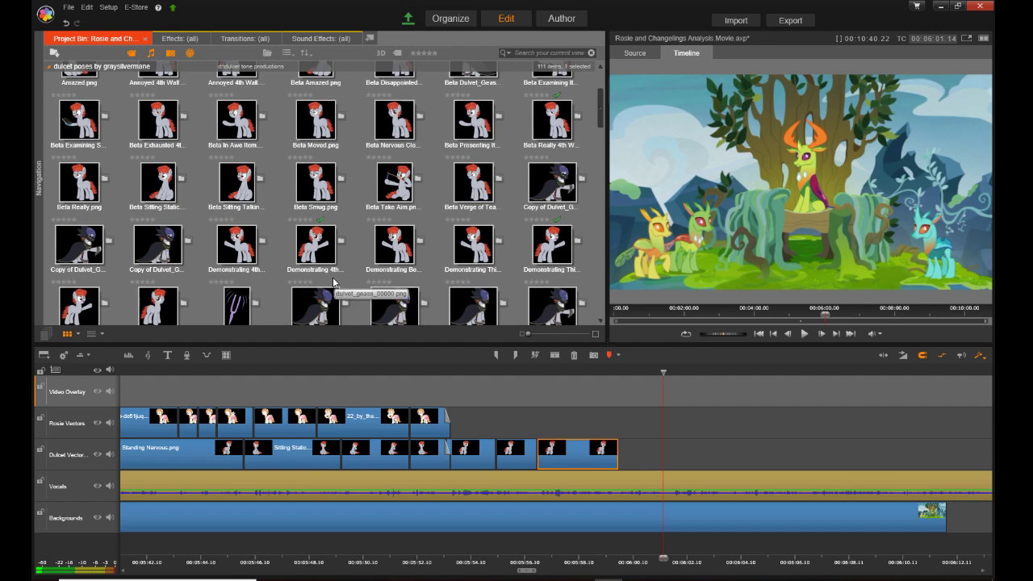
{"action": "scroll", "coordinate": [331, 280], "scroll_direction": "up", "scroll_amount": 2}
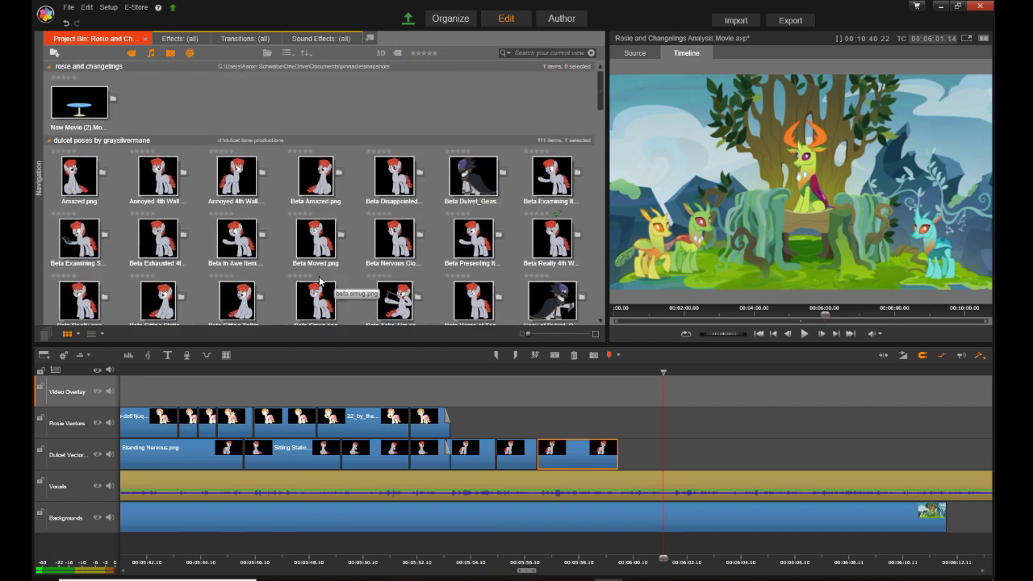
{"action": "scroll", "coordinate": [320, 281], "scroll_direction": "down", "scroll_amount": 2}
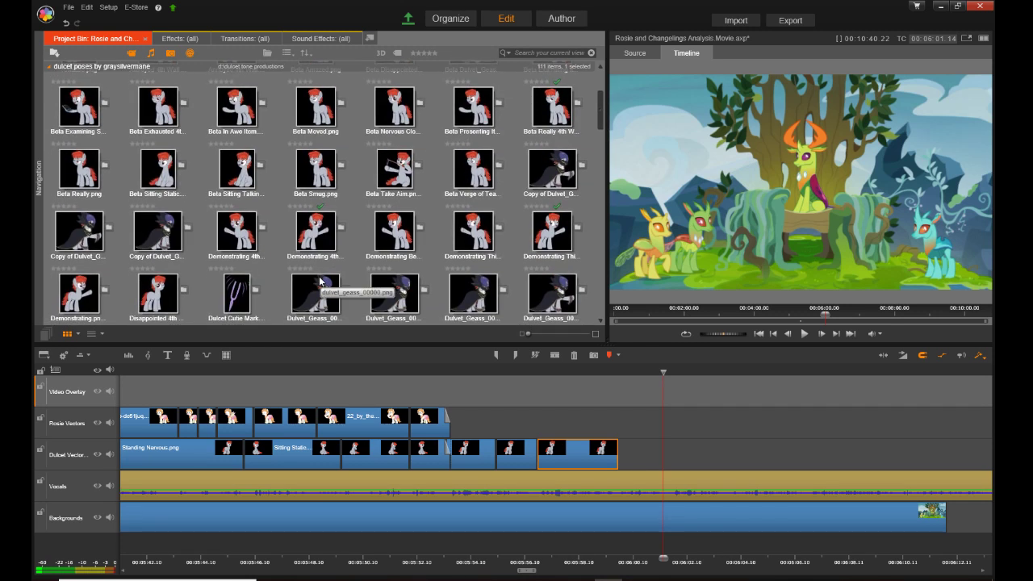
{"action": "scroll", "coordinate": [320, 281], "scroll_direction": "down", "scroll_amount": 2}
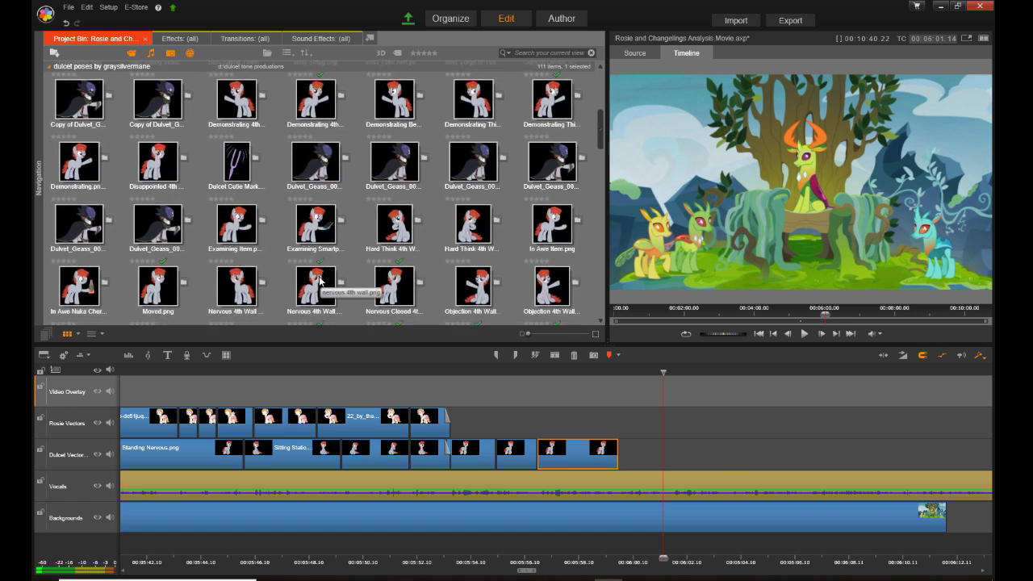
{"action": "scroll", "coordinate": [320, 281], "scroll_direction": "down", "scroll_amount": 2}
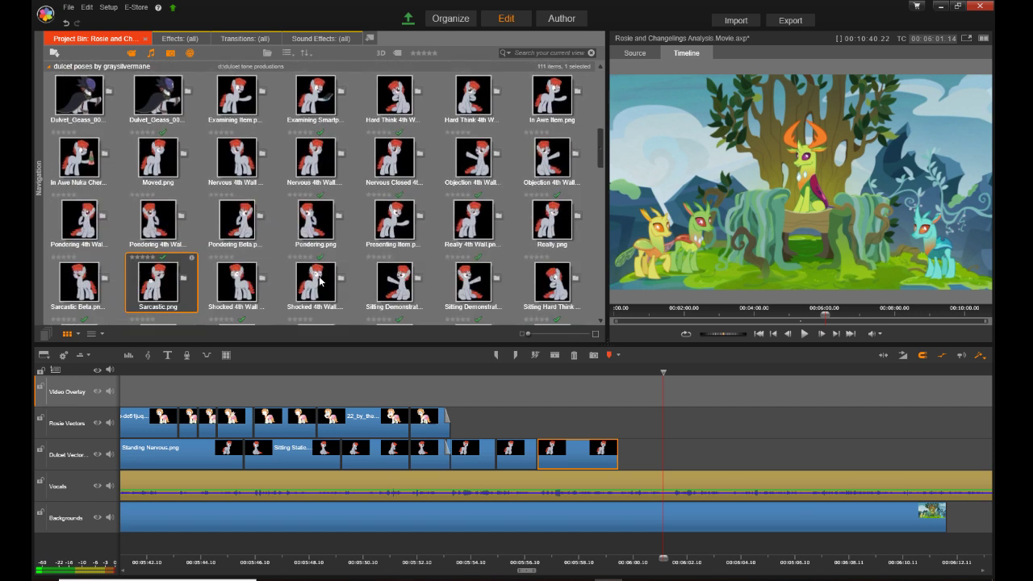
{"action": "scroll", "coordinate": [320, 281], "scroll_direction": "up", "scroll_amount": 3}
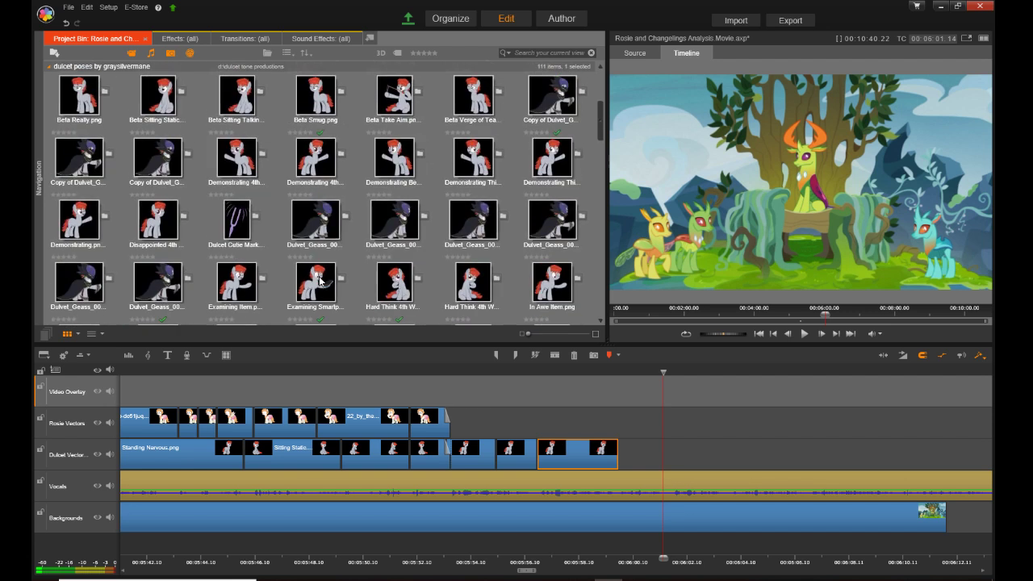
{"action": "left_click_drag", "start_coordinate": [309, 161], "coordinate": [623, 461]}
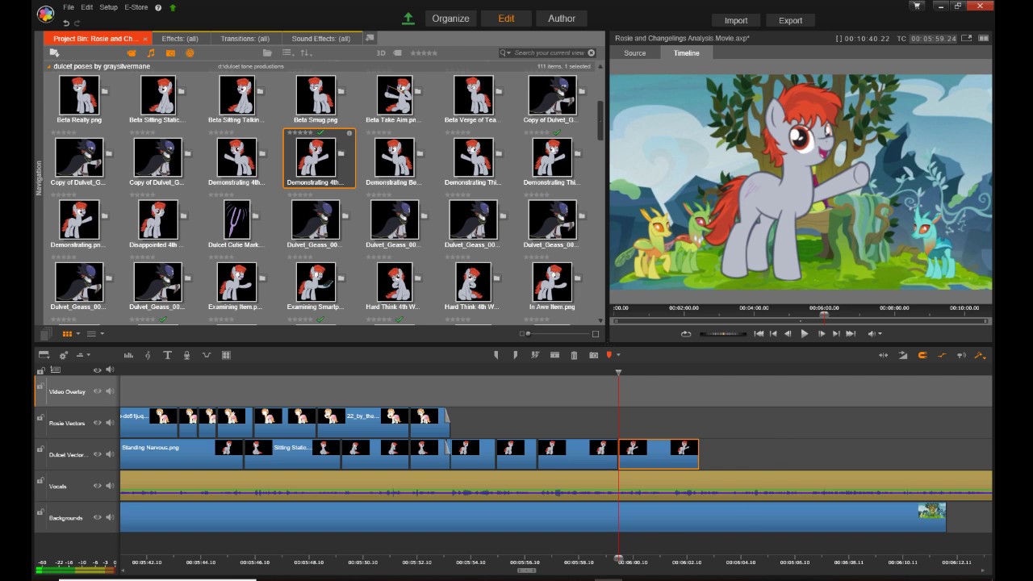
Step: Play back the change from Sarcastic to Demonstrating 4th Wall and trim the Demonstrating clip to end at 00:06:01.23
{"action": "left_click", "coordinate": [609, 556]}
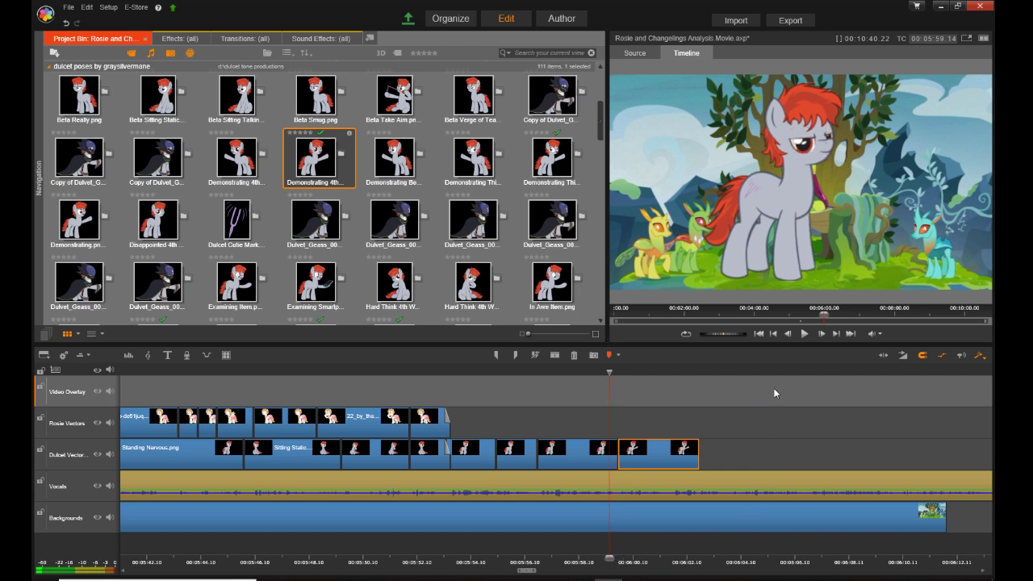
{"action": "key", "text": "space"}
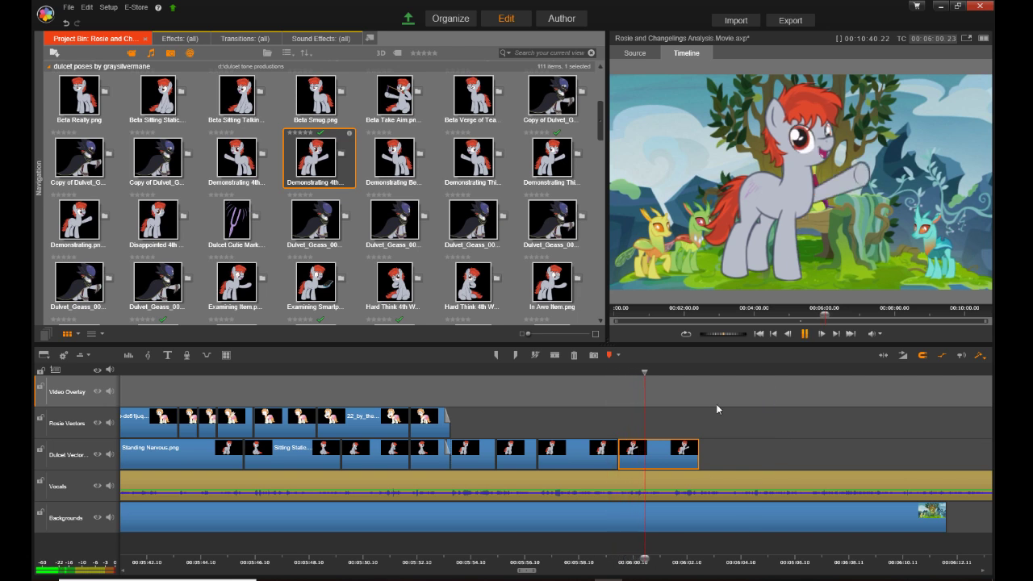
{"action": "left_click", "coordinate": [601, 569]}
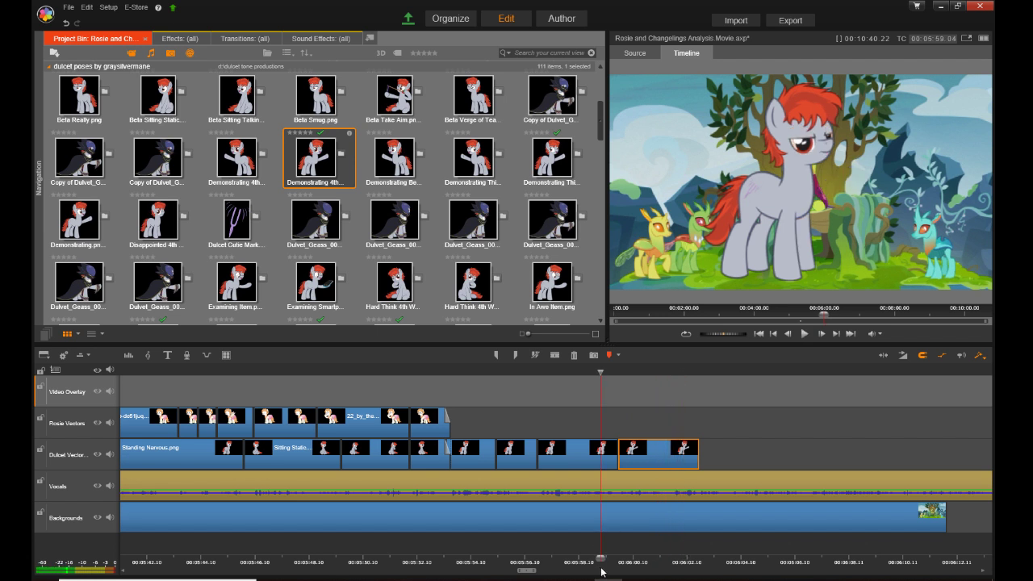
{"action": "key", "text": "space"}
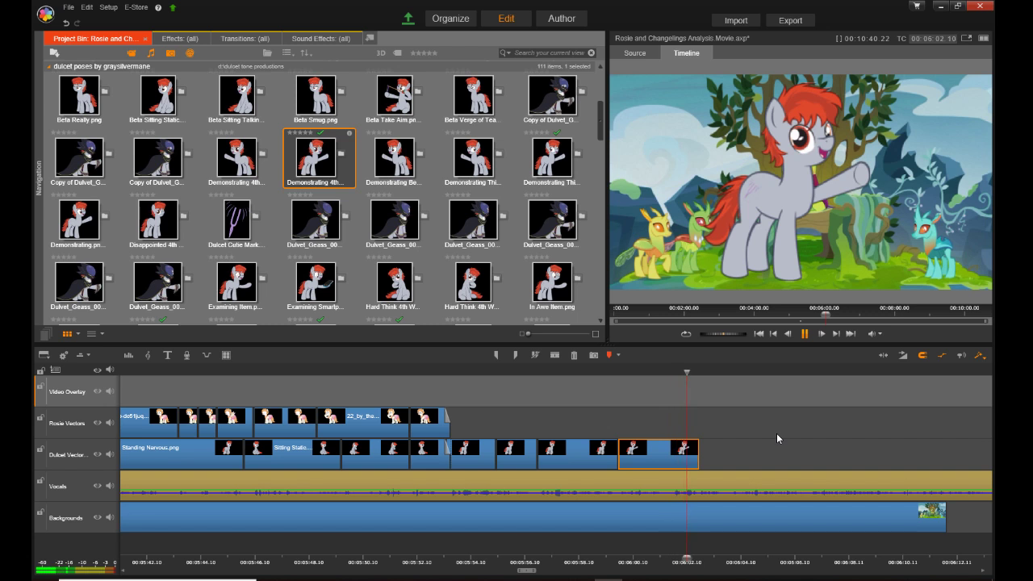
{"action": "left_click_drag", "start_coordinate": [707, 451], "coordinate": [670, 460]}
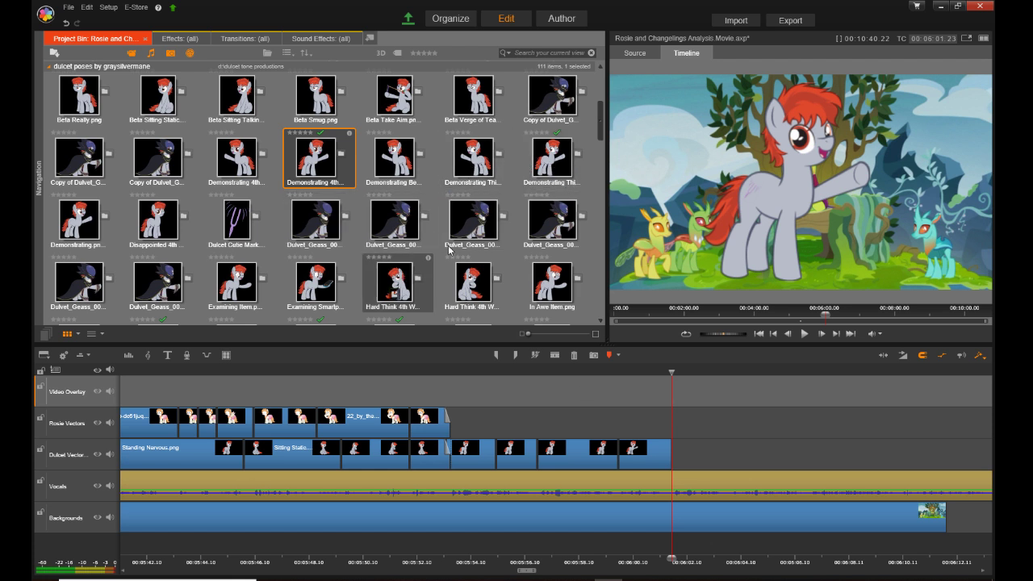
Step: Place the Standing Static pose directly after the Demonstrating clip, listen to the vocals, and trim it to end at 00:06:03.28
{"action": "scroll", "coordinate": [448, 242], "scroll_direction": "down", "scroll_amount": 2}
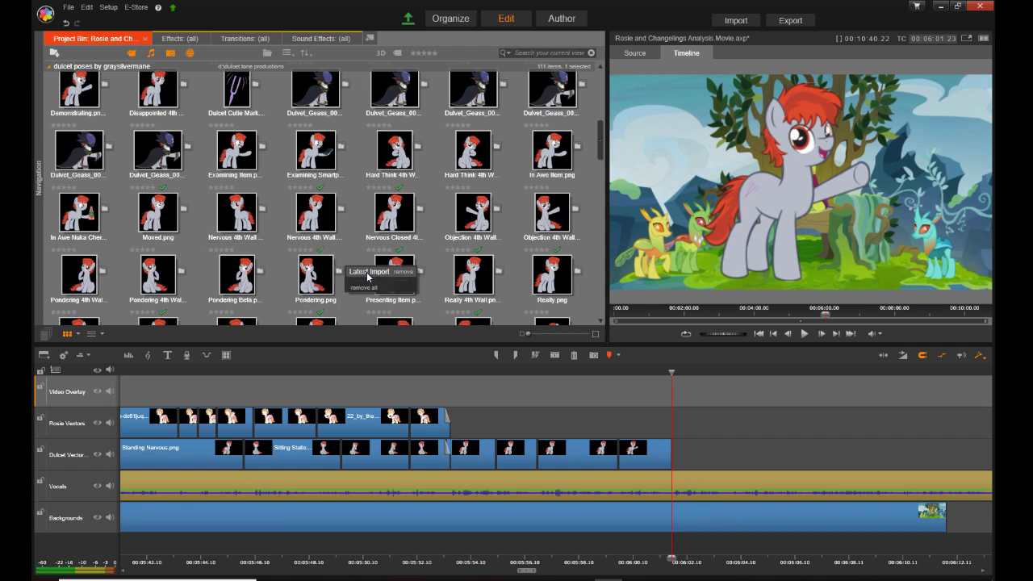
{"action": "scroll", "coordinate": [290, 181], "scroll_direction": "down", "scroll_amount": 3}
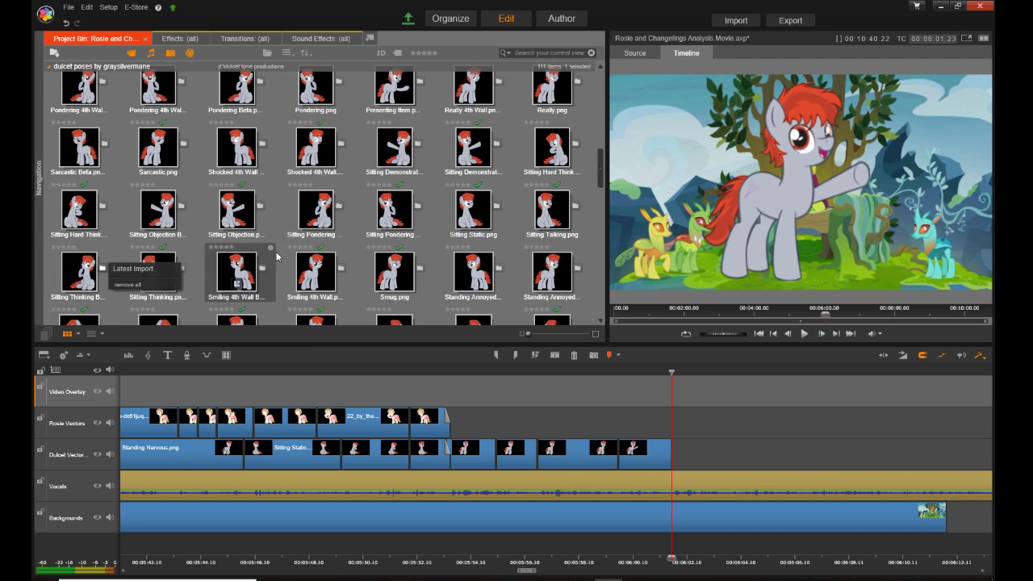
{"action": "scroll", "coordinate": [293, 255], "scroll_direction": "down", "scroll_amount": 2}
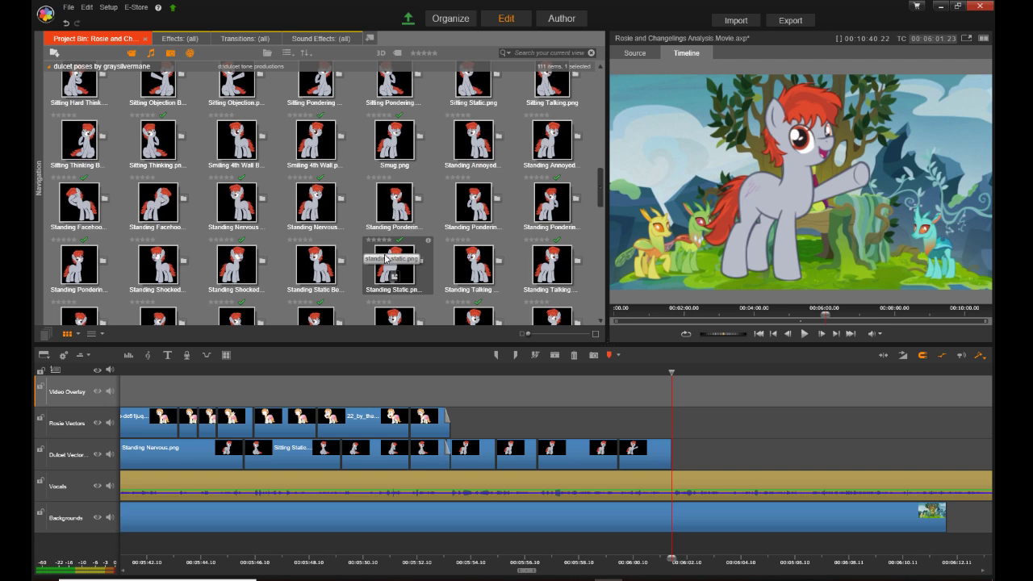
{"action": "left_click_drag", "start_coordinate": [376, 268], "coordinate": [691, 451]}
{"action": "key", "text": "space"}
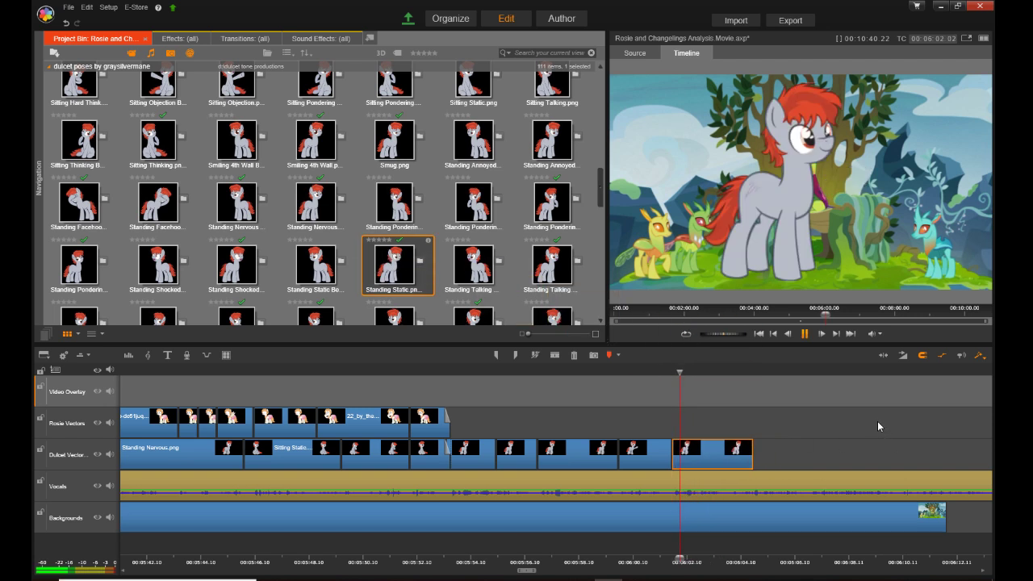
{"action": "key", "text": "space"}
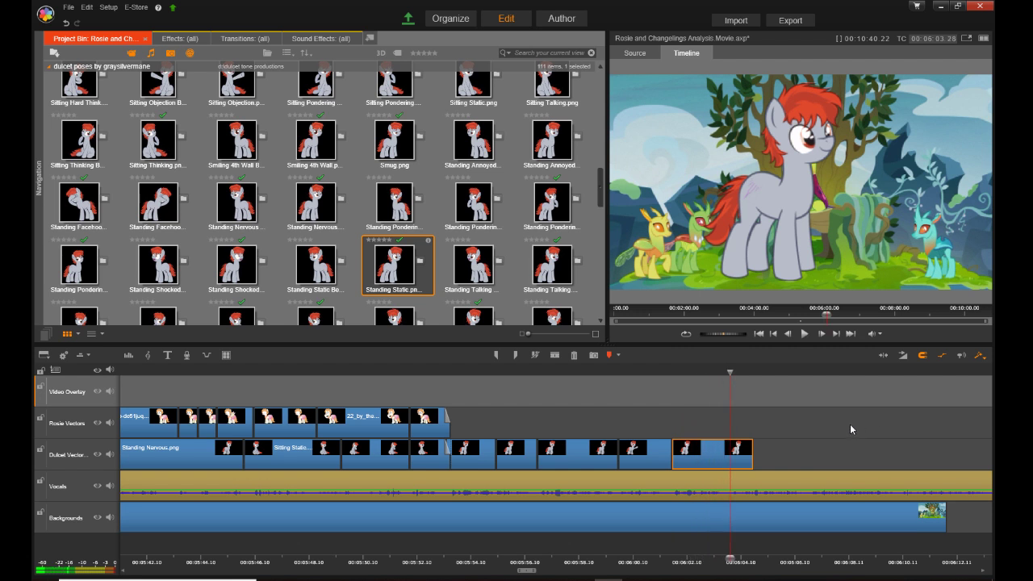
{"action": "key", "text": "space"}
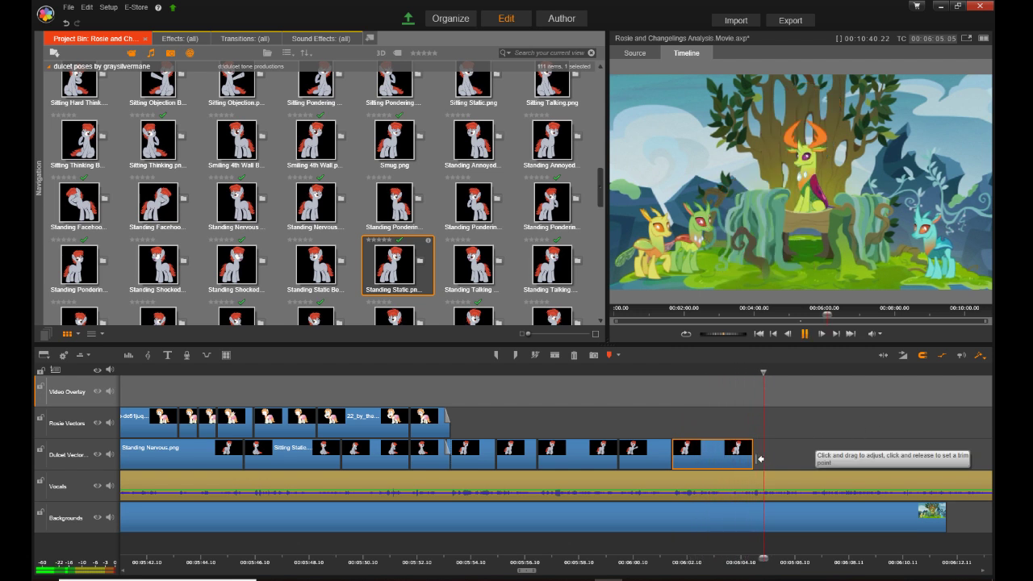
{"action": "left_click_drag", "start_coordinate": [752, 464], "coordinate": [730, 466]}
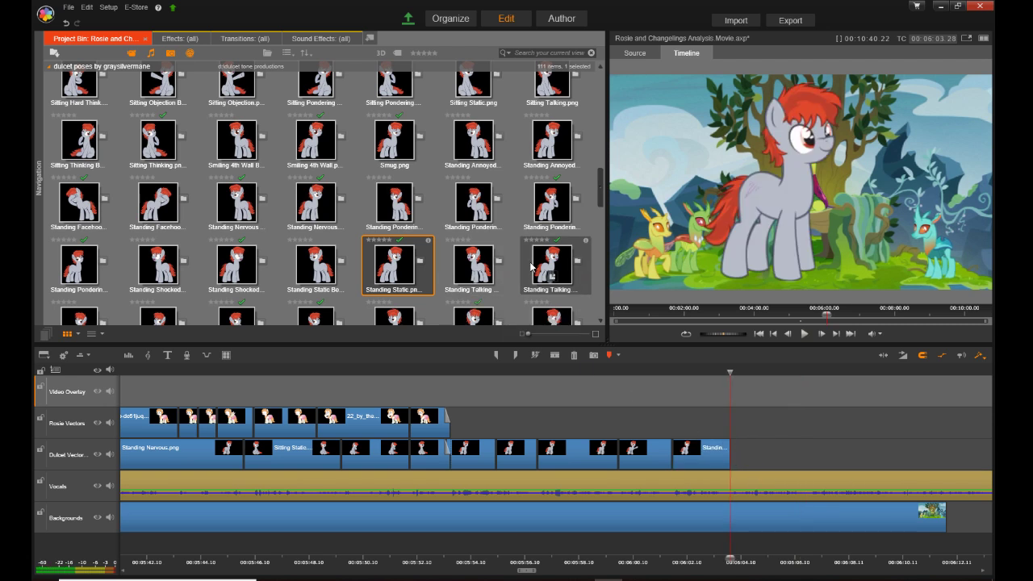
Step: Place the Standing Talking pose directly after Standing Static on the Dulcet track
{"action": "left_click", "coordinate": [537, 263]}
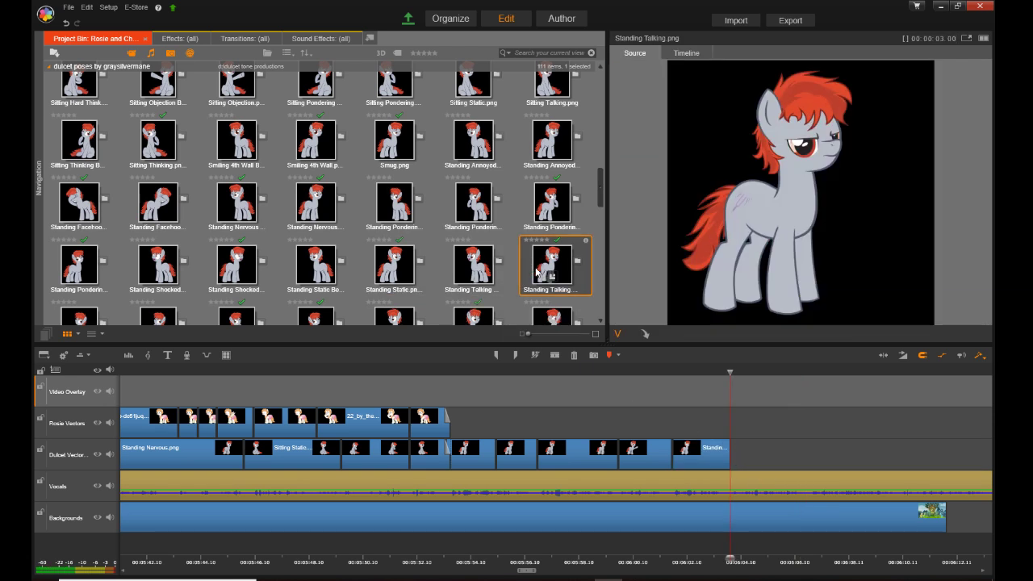
{"action": "left_click_drag", "start_coordinate": [537, 273], "coordinate": [743, 459]}
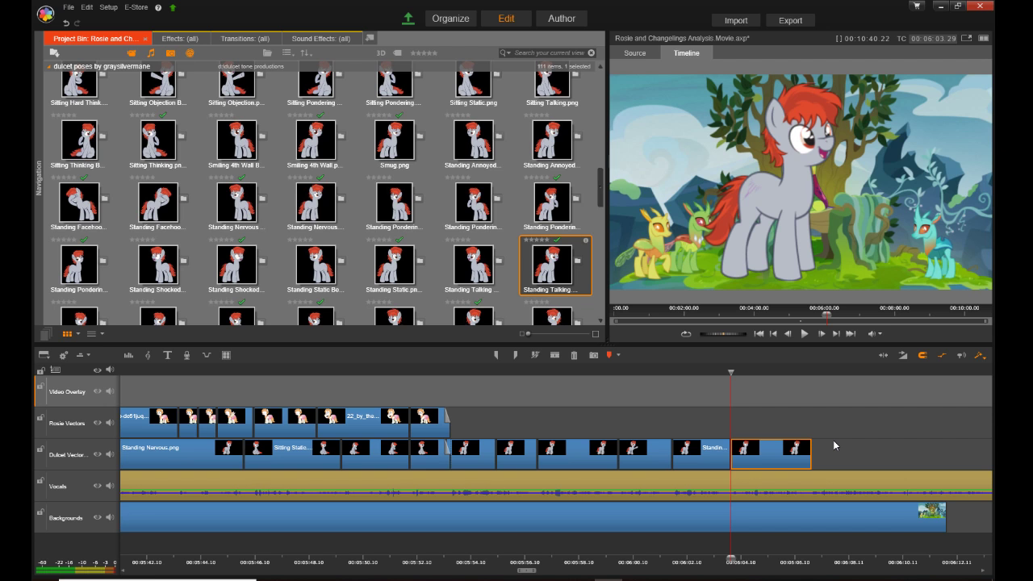
Step: Trim the Standing Talking clip to end at 00:06:06.26 and extend the changeling throne background clip to 00:06:30.27
{"action": "key", "text": "space"}
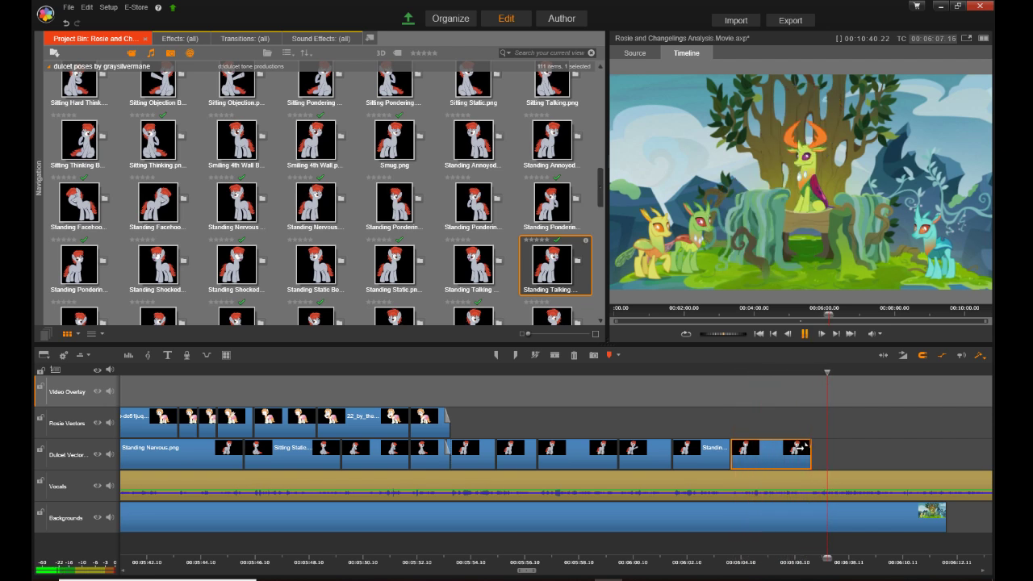
{"action": "left_click_drag", "start_coordinate": [810, 461], "coordinate": [805, 461]}
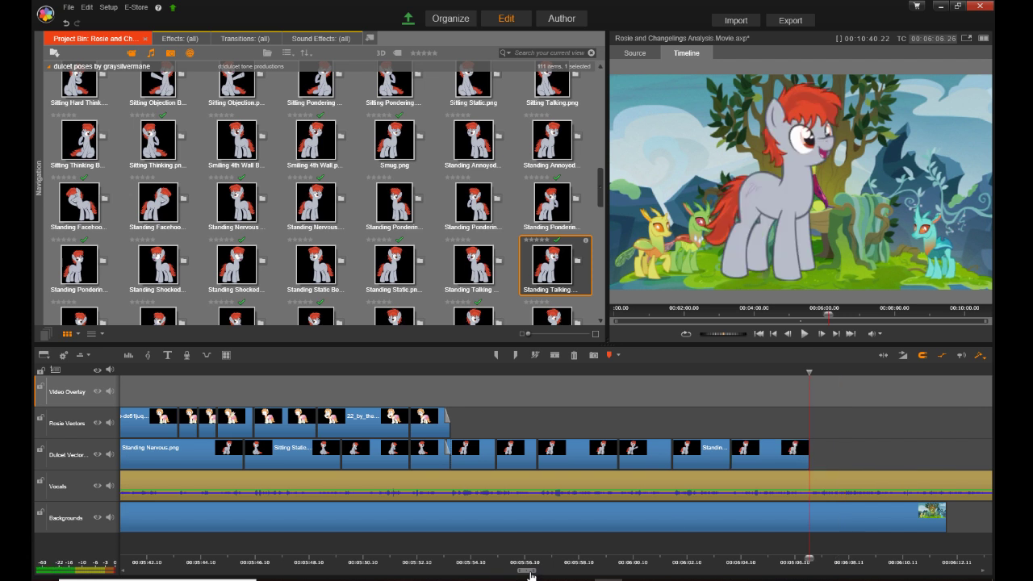
{"action": "scroll", "coordinate": [530, 573], "scroll_direction": "right", "scroll_amount": 5}
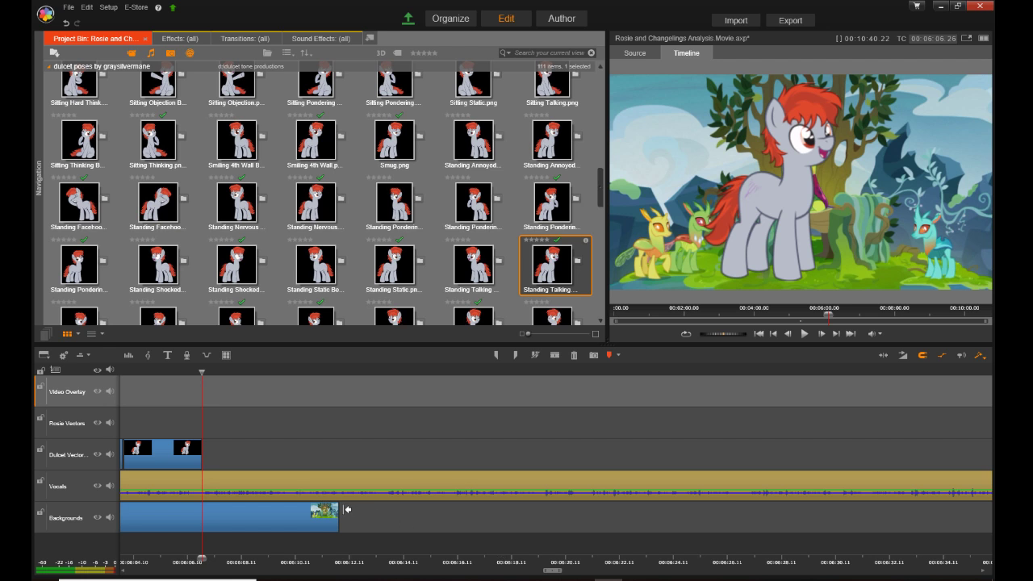
{"action": "left_click_drag", "start_coordinate": [337, 514], "coordinate": [849, 514]}
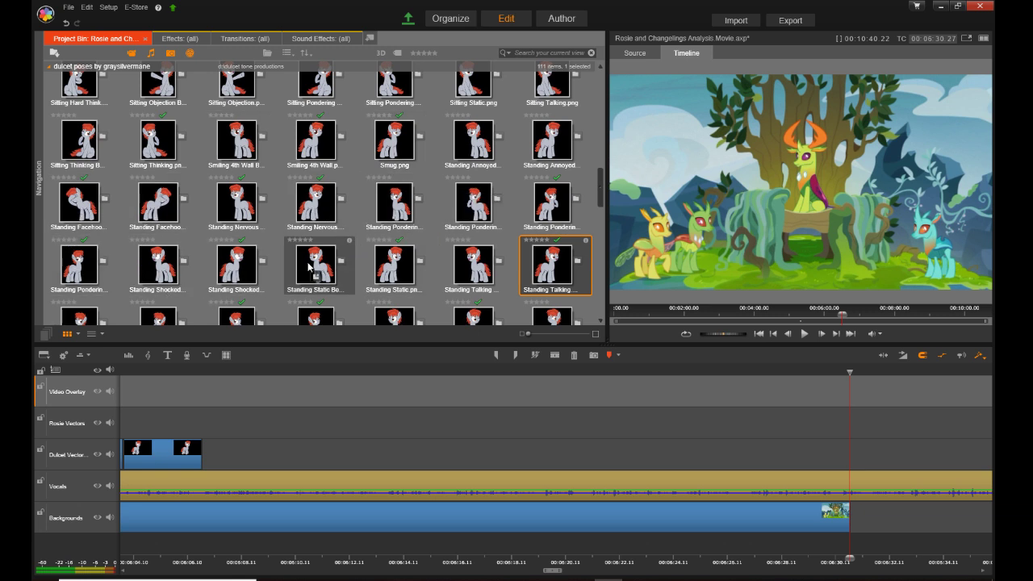
Step: Find the Presenting Item pose among the Dulcet images and place it directly after the Standing Talking clip
{"action": "scroll", "coordinate": [310, 267], "scroll_direction": "up", "scroll_amount": 3}
{"action": "scroll", "coordinate": [310, 267], "scroll_direction": "up", "scroll_amount": 2}
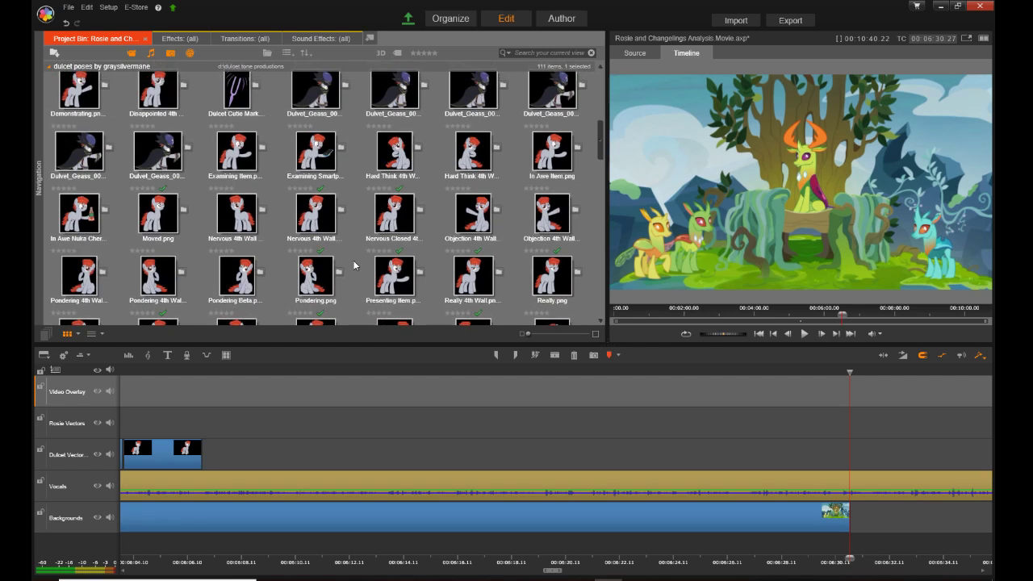
{"action": "left_click", "coordinate": [385, 274]}
{"action": "left_click_drag", "start_coordinate": [385, 275], "coordinate": [216, 452]}
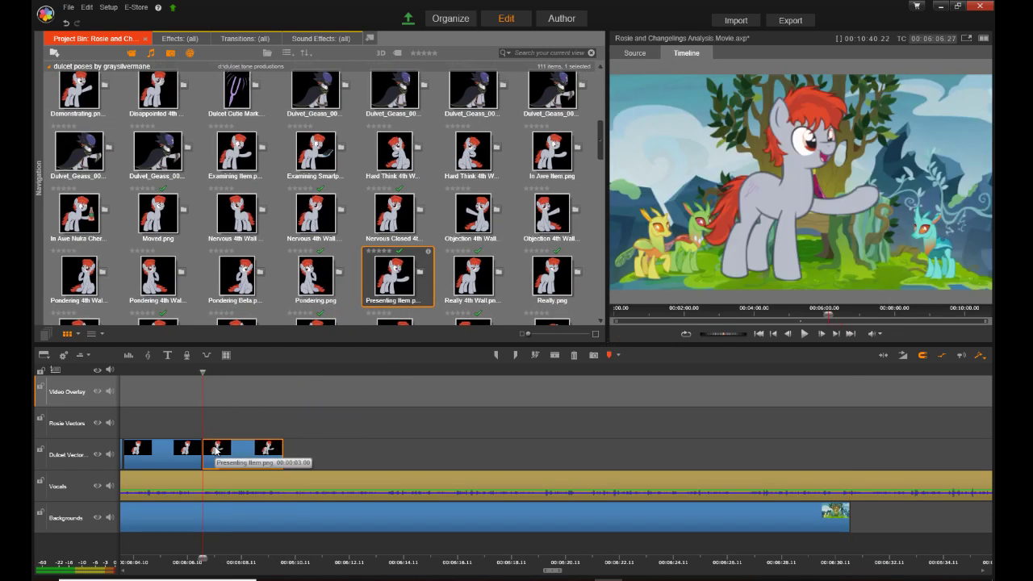
Step: Play back the change from Standing Talking to Presenting Item and move the cut between them to 00:06:06.24
{"action": "left_click", "coordinate": [197, 559]}
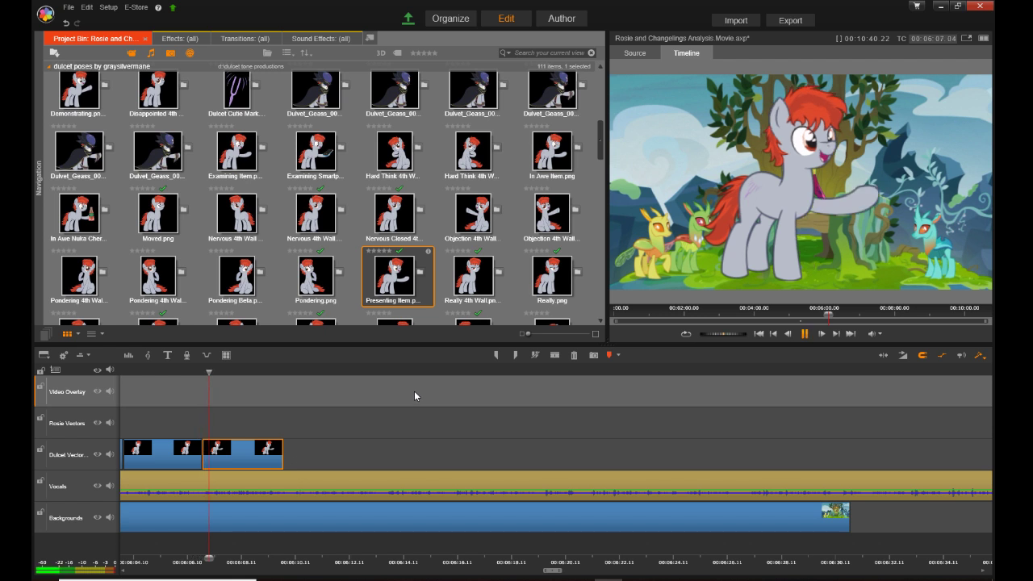
{"action": "key", "text": "space"}
{"action": "left_click", "coordinate": [203, 557]}
{"action": "key", "text": "space"}
{"action": "key", "text": "space"}
{"action": "left_click_drag", "start_coordinate": [211, 460], "coordinate": [202, 460]}
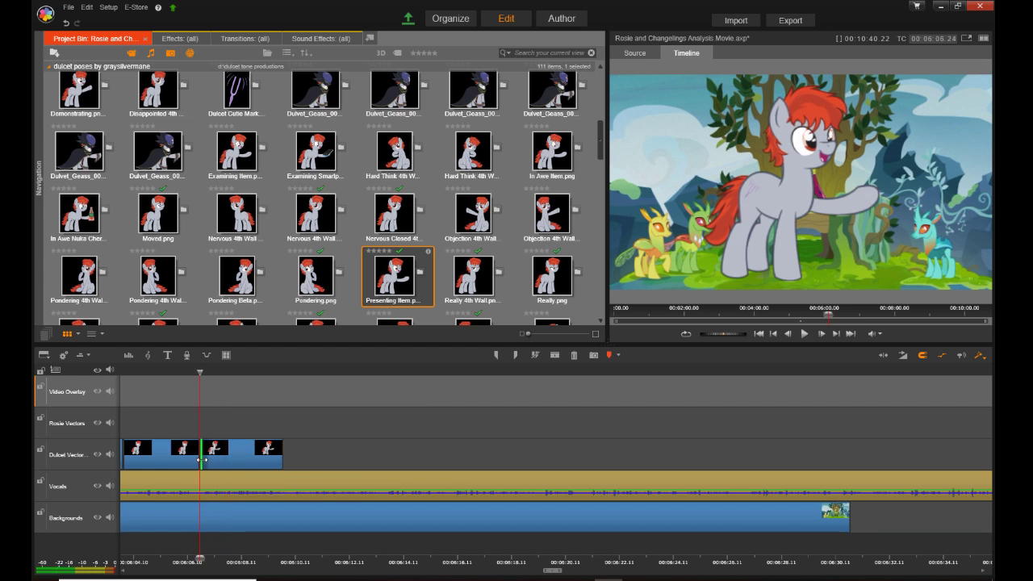
Step: Listen to the vocals, extend the Presenting Item clip to 00:06:10.07, and place the Nervous 4th Wall pose directly after it
{"action": "key", "text": "space"}
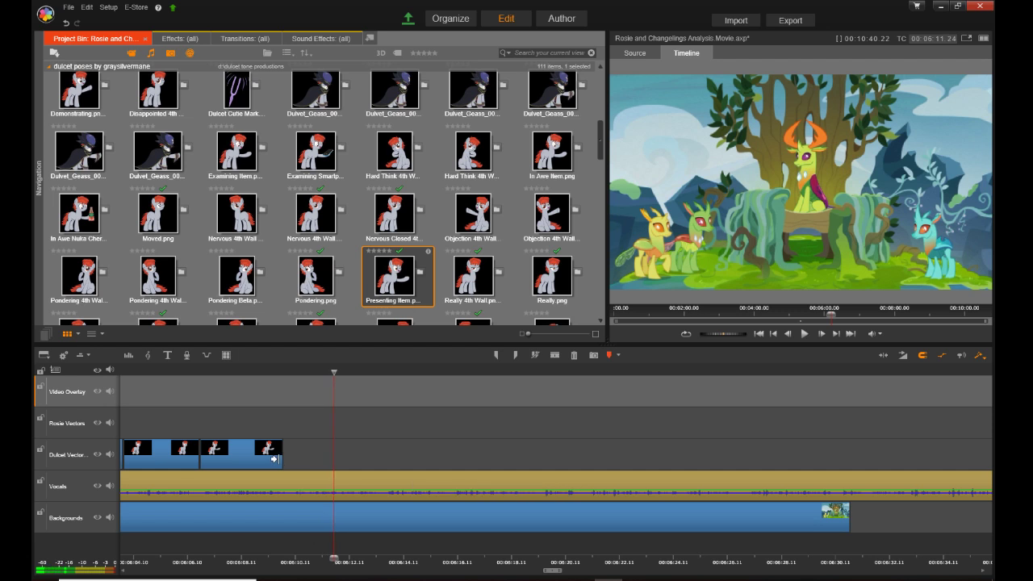
{"action": "left_click_drag", "start_coordinate": [281, 458], "coordinate": [288, 458]}
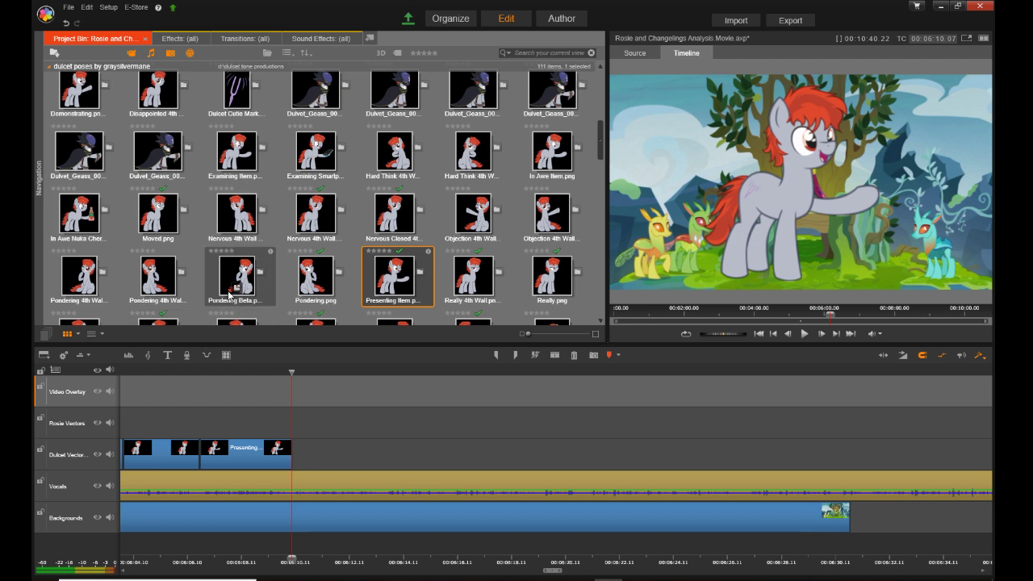
{"action": "left_click", "coordinate": [302, 209]}
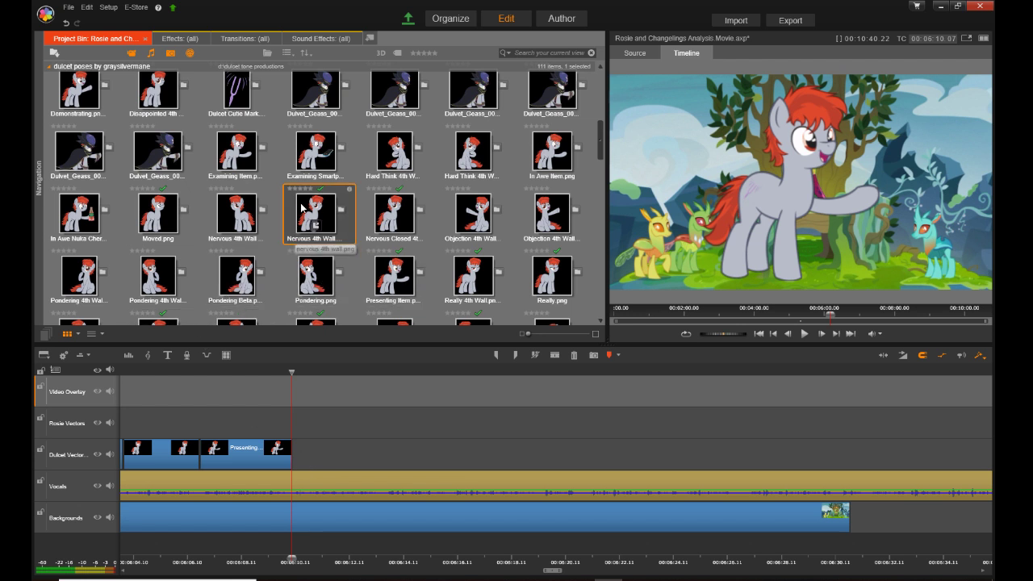
{"action": "left_click_drag", "start_coordinate": [302, 209], "coordinate": [303, 452]}
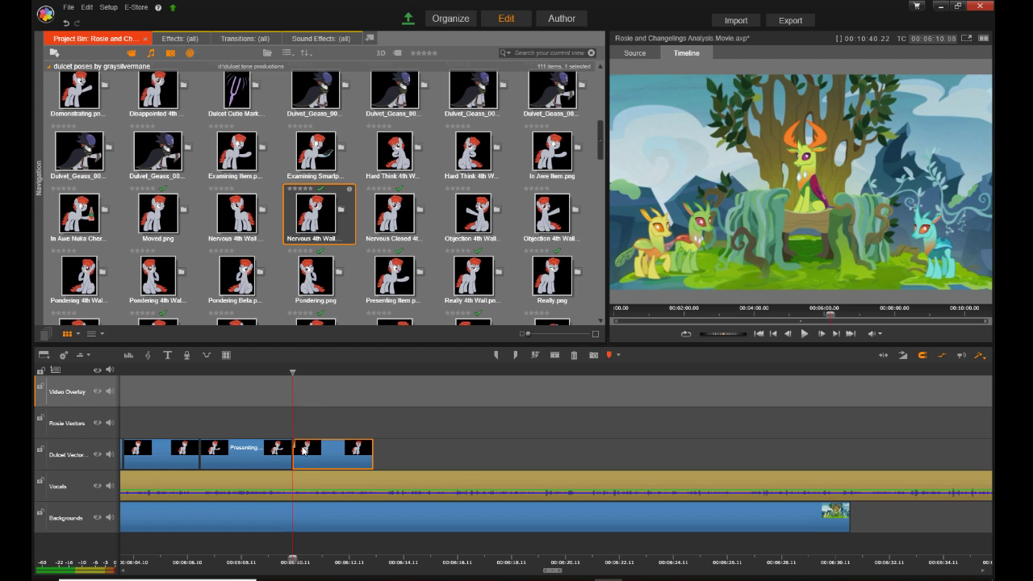
Step: Play back the change to Nervous 4th Wall and extend that clip to end at 00:06:13.20
{"action": "left_click", "coordinate": [265, 555]}
{"action": "key", "text": "space"}
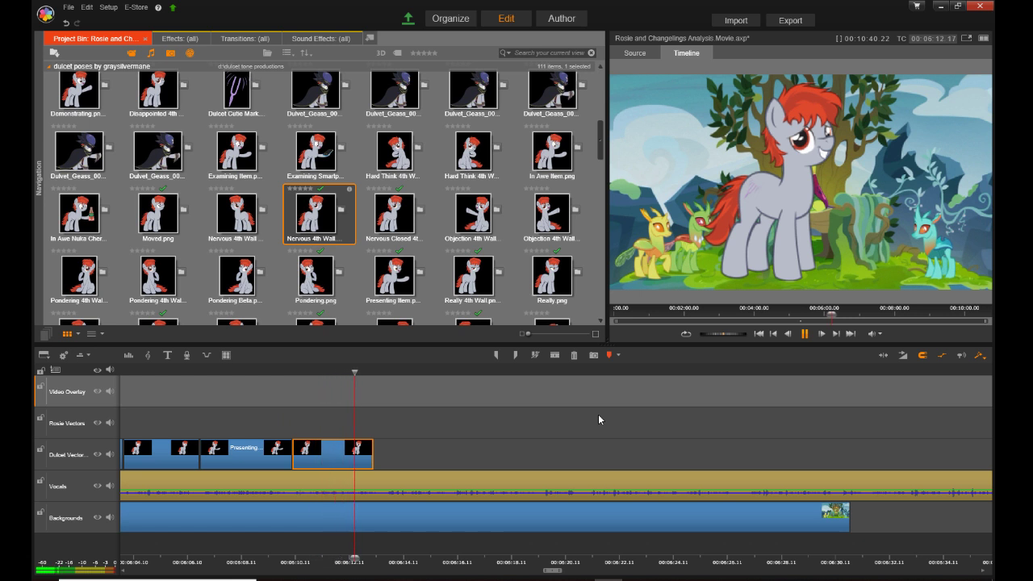
{"action": "key", "text": "space"}
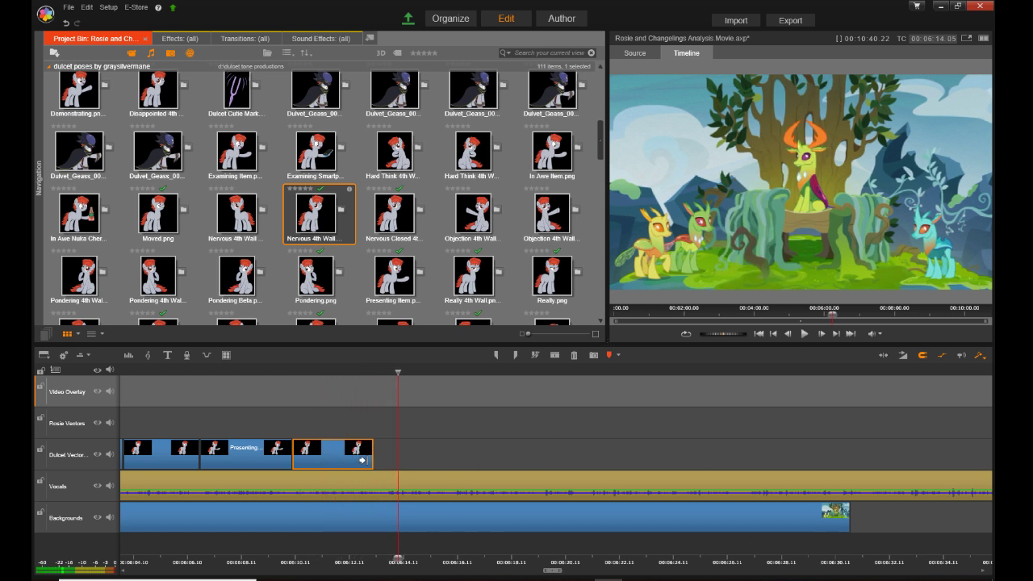
{"action": "left_click_drag", "start_coordinate": [362, 460], "coordinate": [378, 460]}
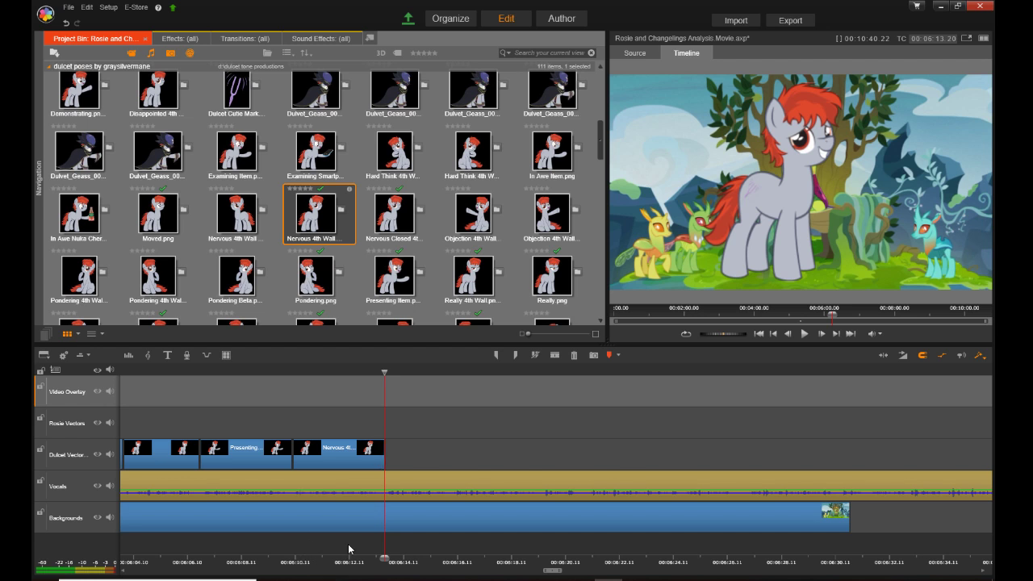
Step: Listen to the next vocals and place Rosie's angry pose 18 on the Rosie Vectors track, starting where Nervous 4th Wall ends
{"action": "key", "text": "space"}
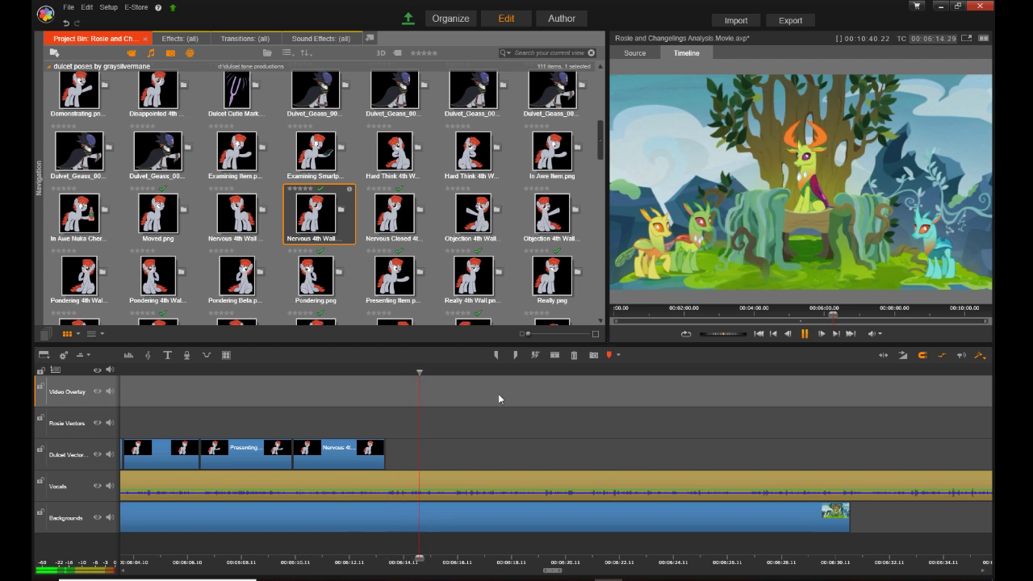
{"action": "key", "text": "space"}
{"action": "scroll", "coordinate": [418, 275], "scroll_direction": "down", "scroll_amount": 4}
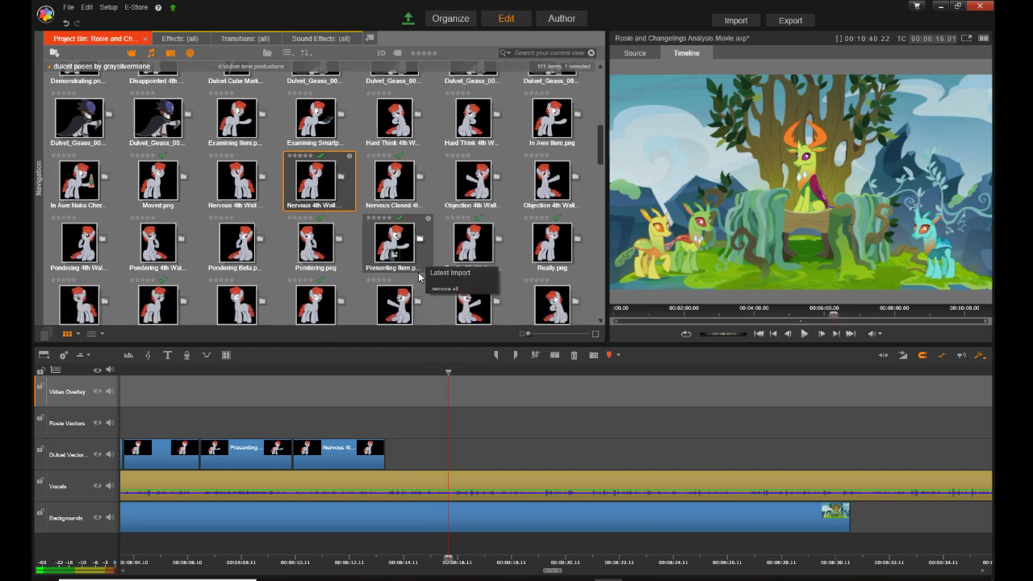
{"action": "scroll", "coordinate": [420, 290], "scroll_direction": "down", "scroll_amount": 8}
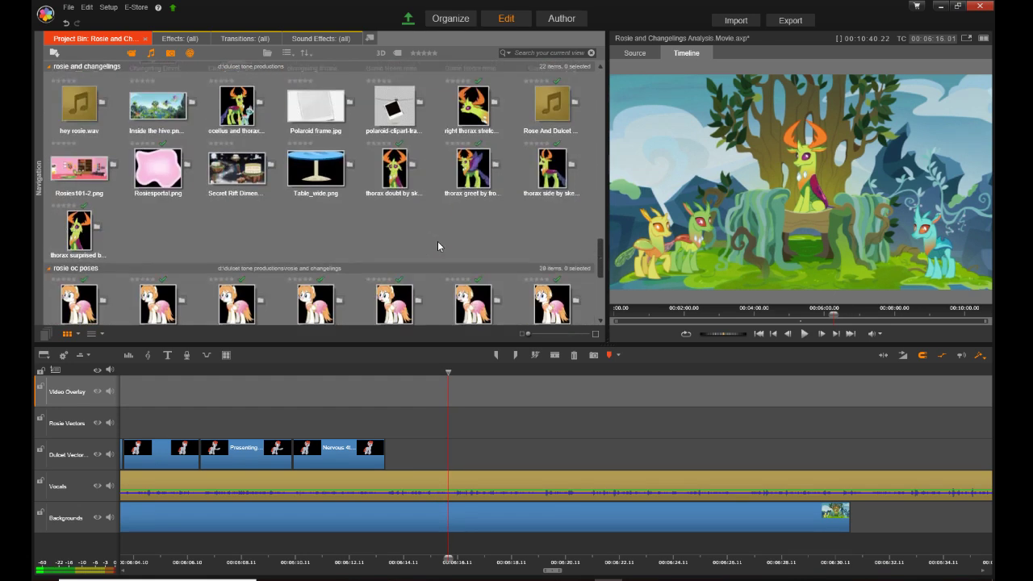
{"action": "scroll", "coordinate": [438, 241], "scroll_direction": "down", "scroll_amount": 5}
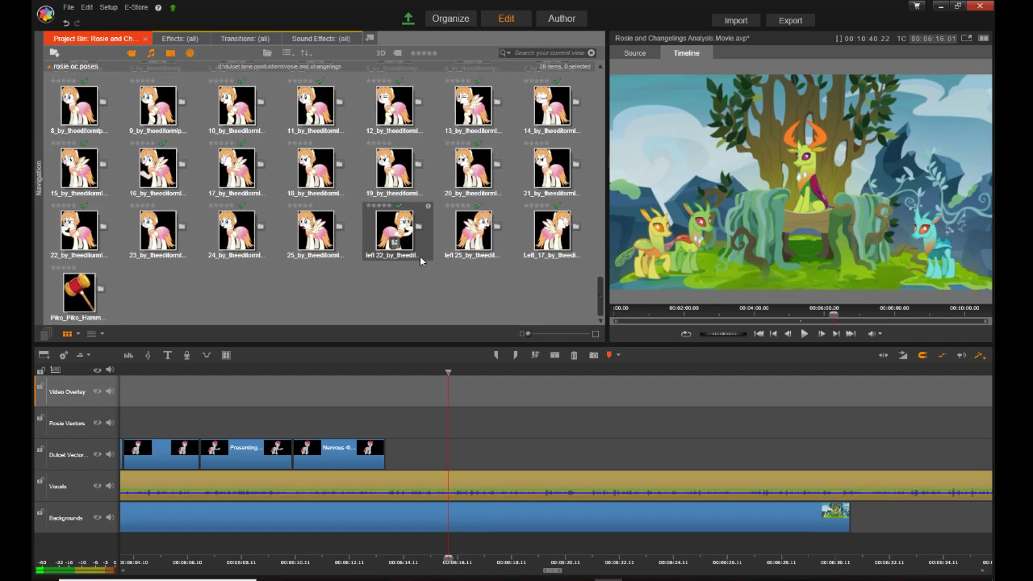
{"action": "left_click", "coordinate": [313, 166]}
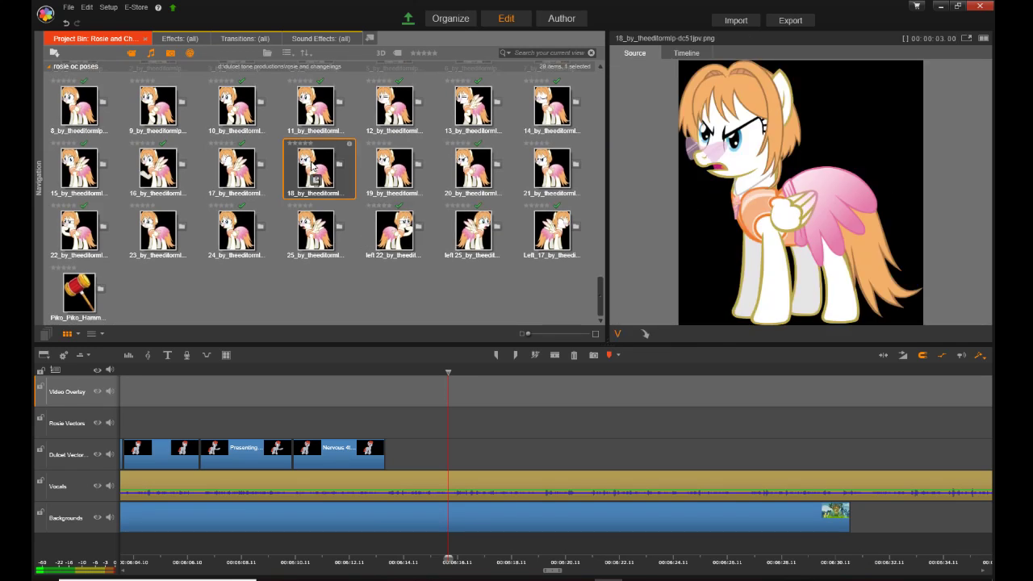
{"action": "left_click_drag", "start_coordinate": [309, 169], "coordinate": [390, 415]}
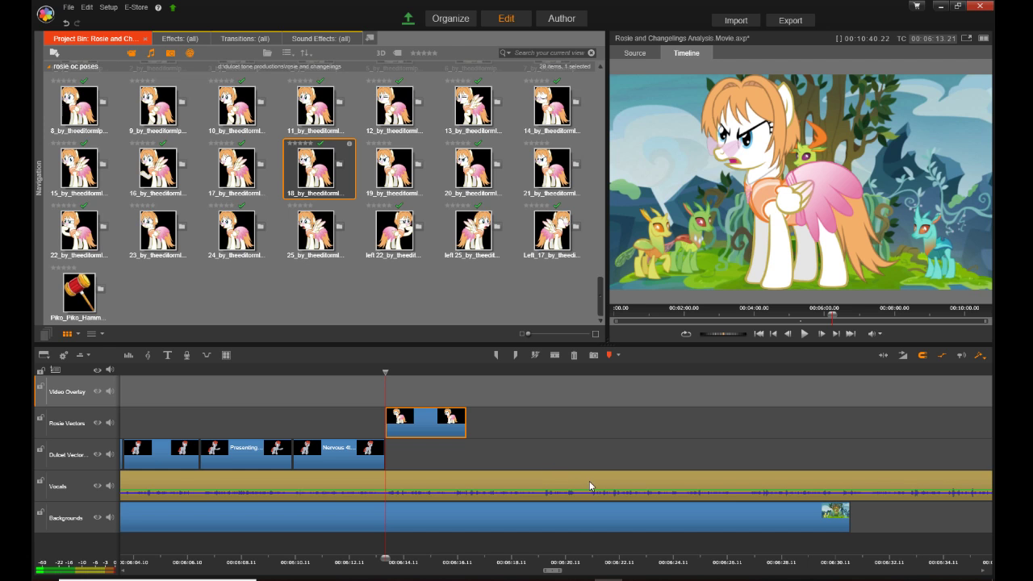
Step: Play back the vocals over Rosie's pose 18 and trim the clip to end at 00:06:16.03
{"action": "key", "text": "space"}
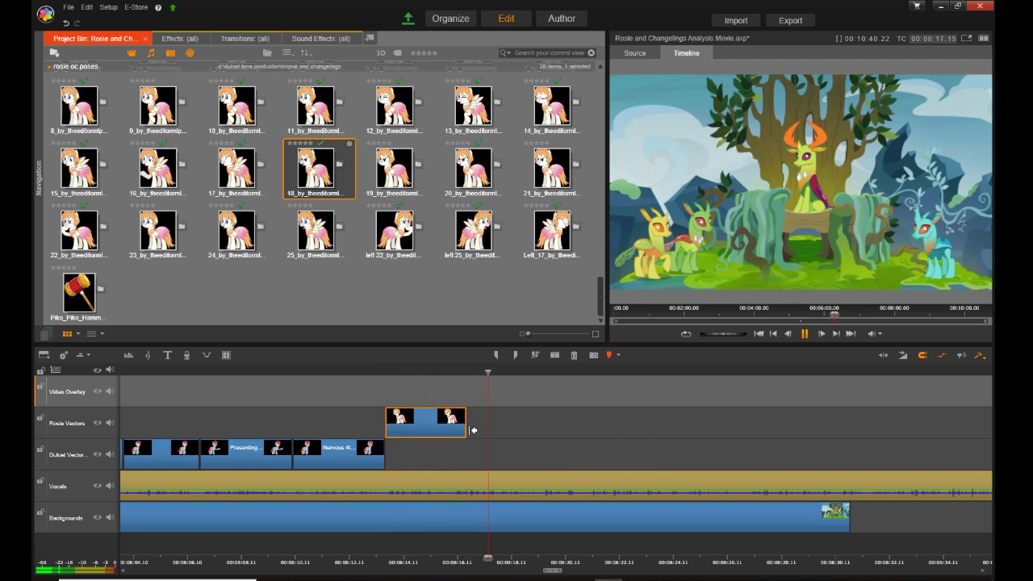
{"action": "key", "text": "space"}
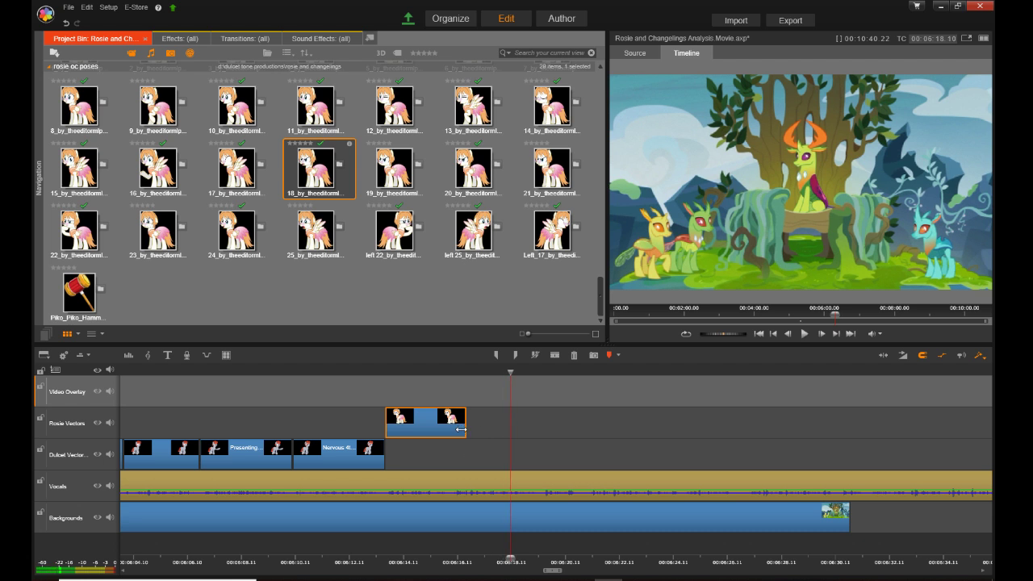
{"action": "left_click_drag", "start_coordinate": [460, 430], "coordinate": [449, 429]}
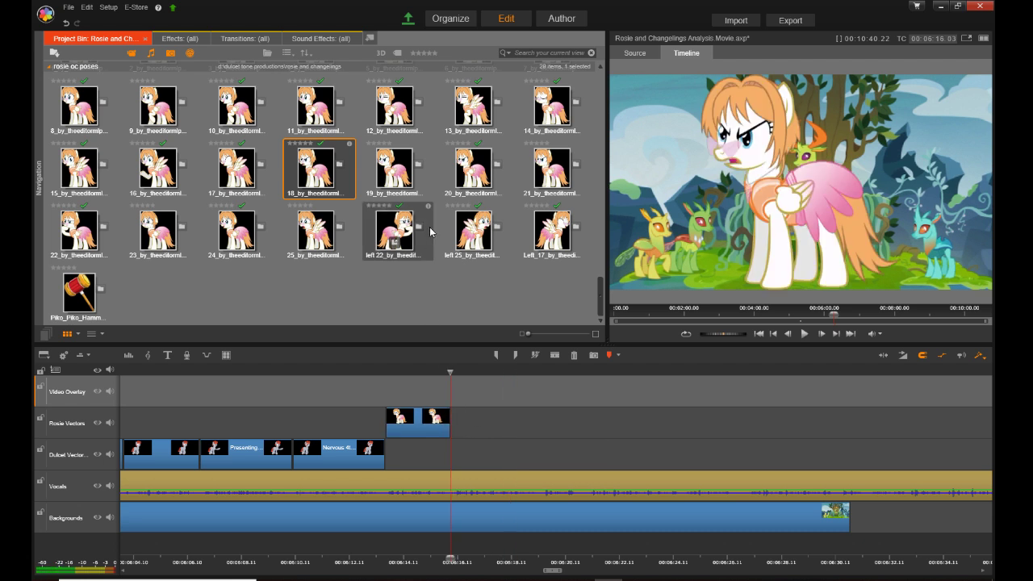
Step: Place Rosie's pose 20 directly after pose 18, listen to the vocals, and extend it to end at 00:06:19.13
{"action": "left_click", "coordinate": [460, 166]}
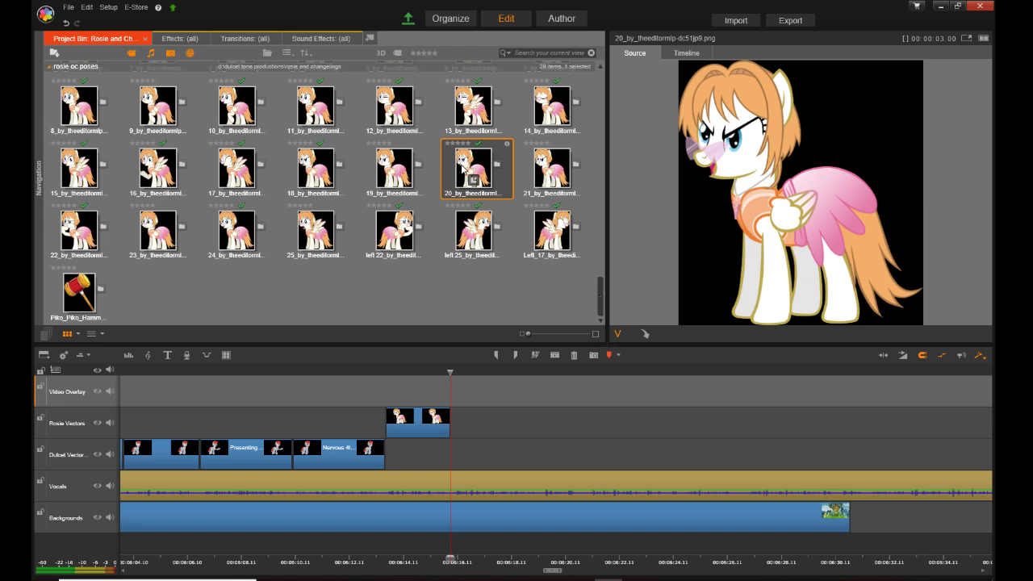
{"action": "left_click_drag", "start_coordinate": [462, 167], "coordinate": [462, 436]}
{"action": "key", "text": "space"}
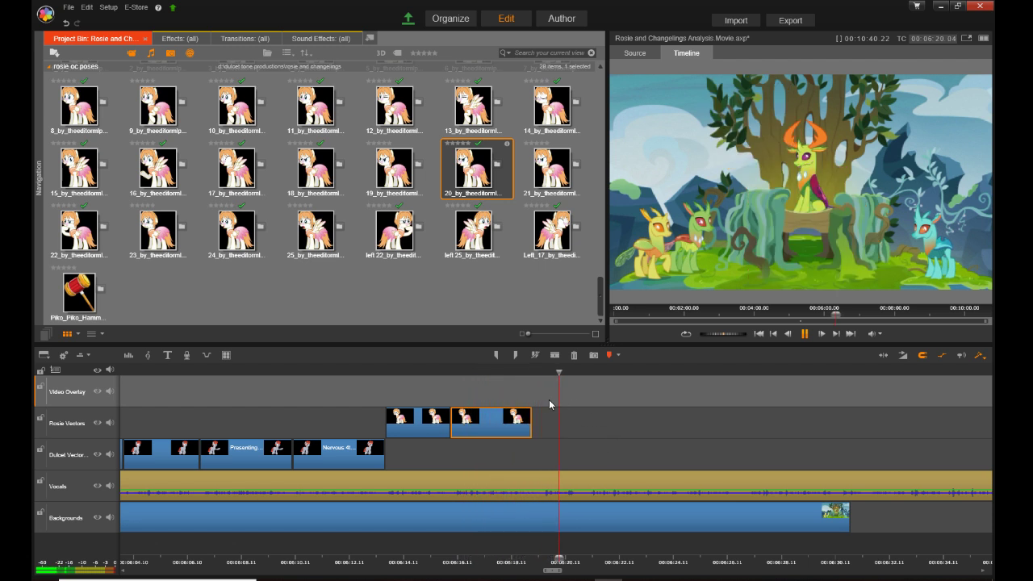
{"action": "left_click_drag", "start_coordinate": [530, 427], "coordinate": [537, 427]}
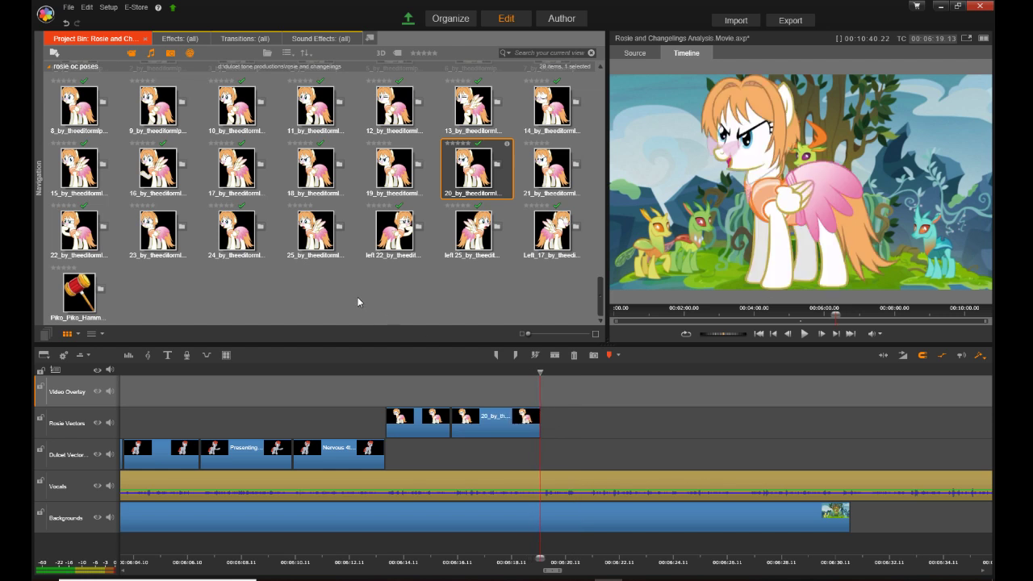
Step: Place Rosie's pose 24 directly after the pose 20 clip and play back the vocals over it
{"action": "left_click_drag", "start_coordinate": [255, 256], "coordinate": [545, 429]}
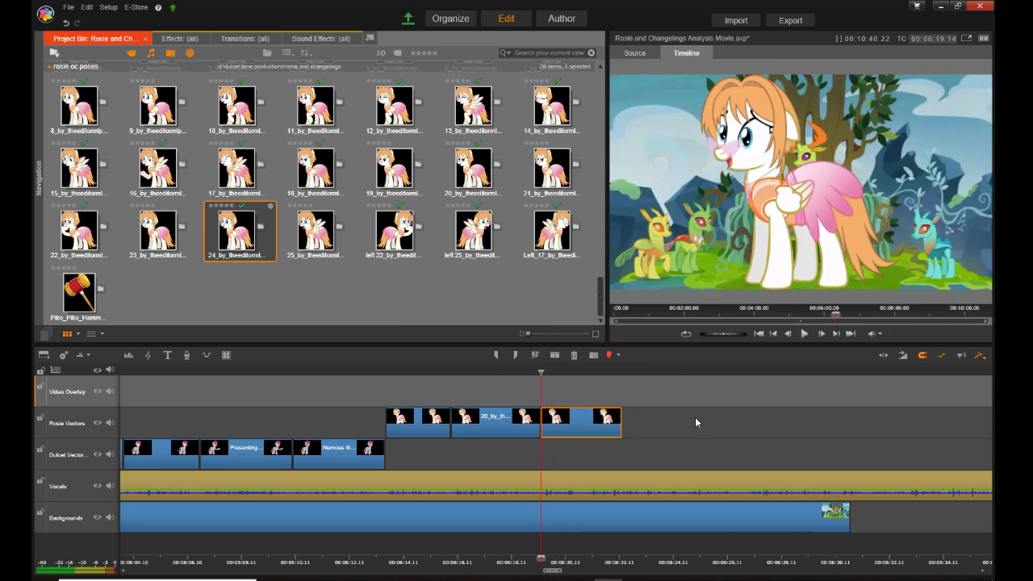
{"action": "key", "text": "space"}
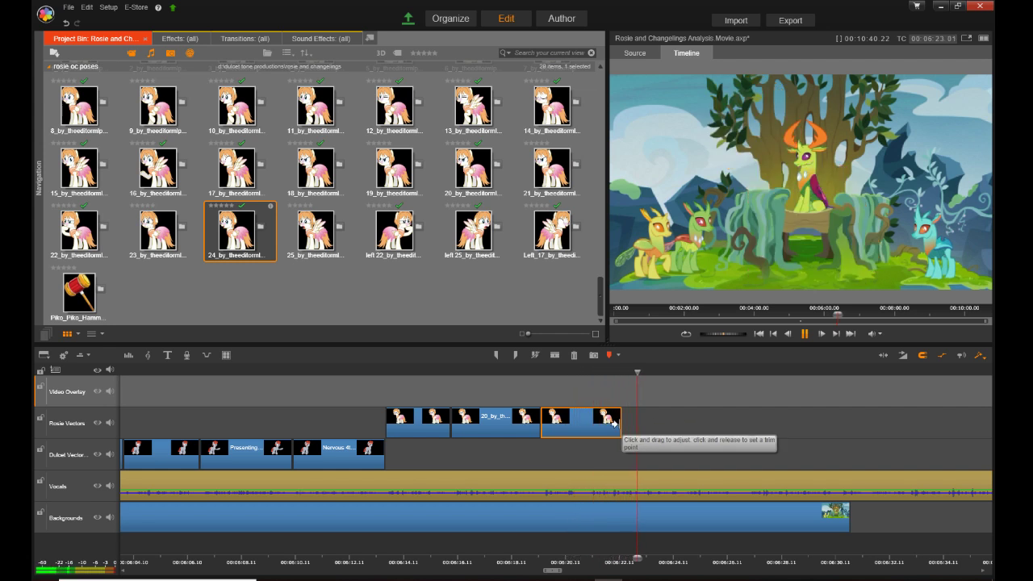
{"action": "key", "text": "space"}
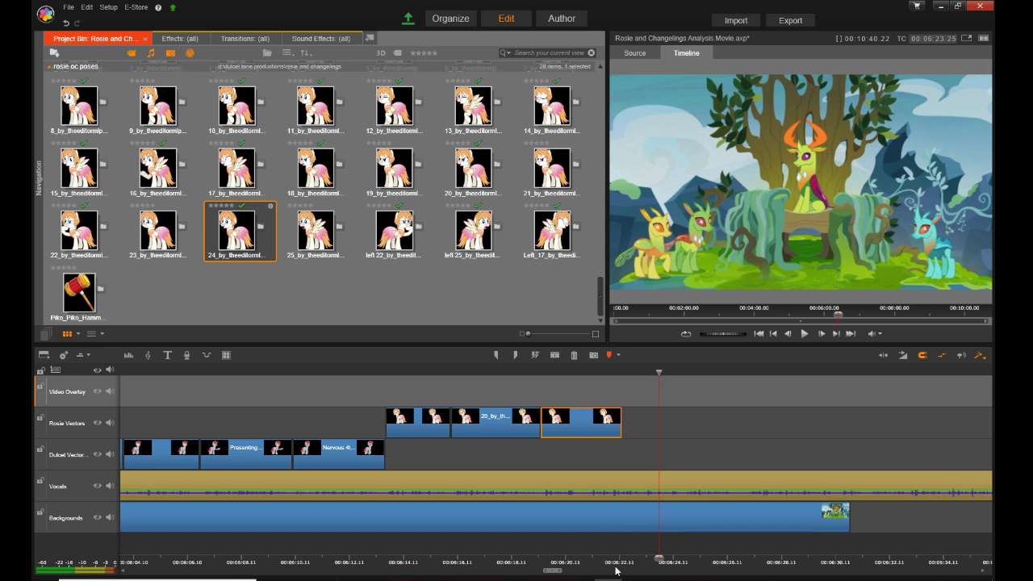
{"action": "scroll", "coordinate": [619, 555], "scroll_direction": "down", "scroll_amount": 5}
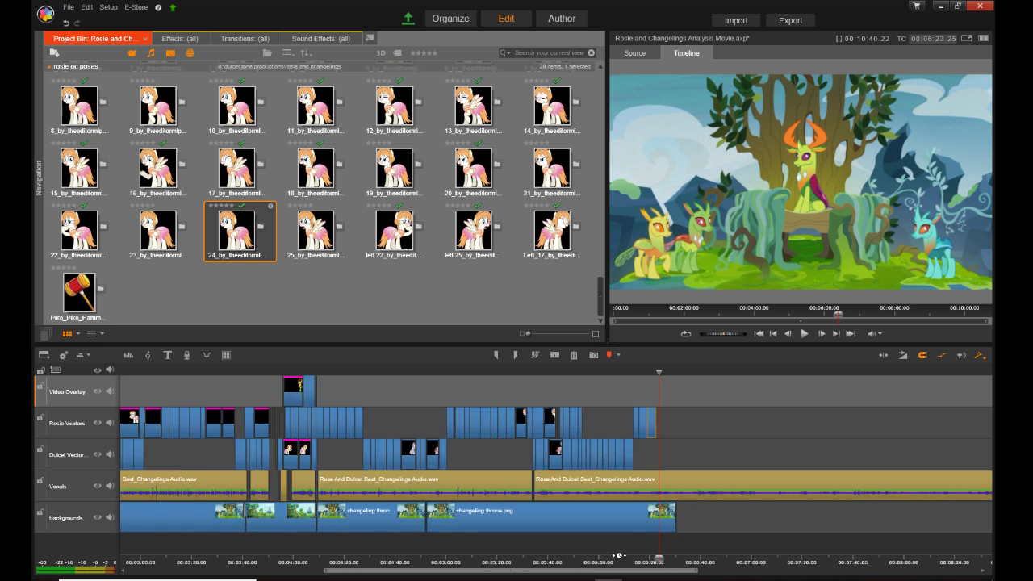
Step: Copy the last changeling throne.png clip on the Backgrounds track and paste the duplicate directly after it, at about 00:06:30.27
{"action": "left_click", "coordinate": [634, 523]}
{"action": "left_click", "coordinate": [699, 557]}
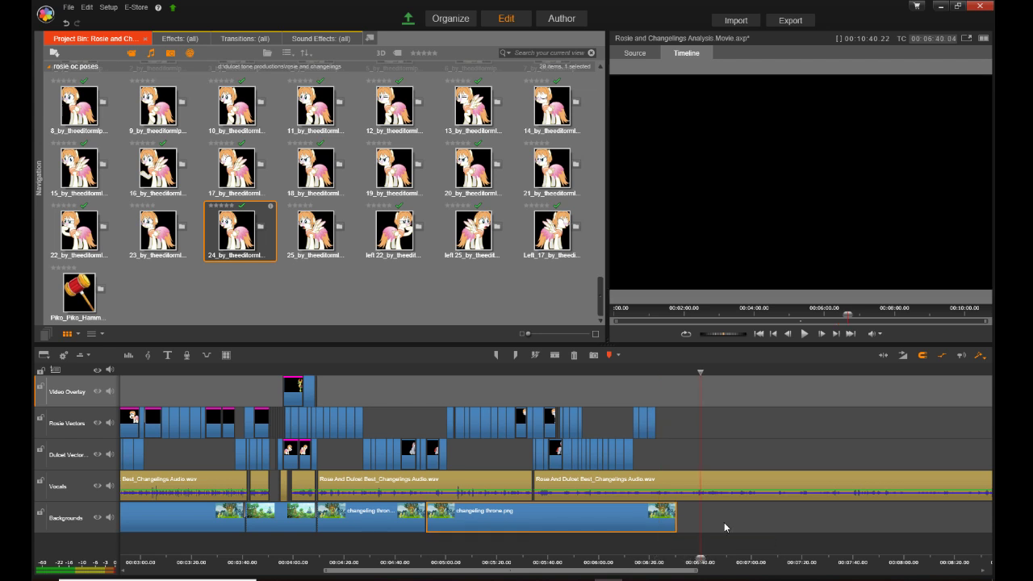
{"action": "key", "text": "ctrl+v"}
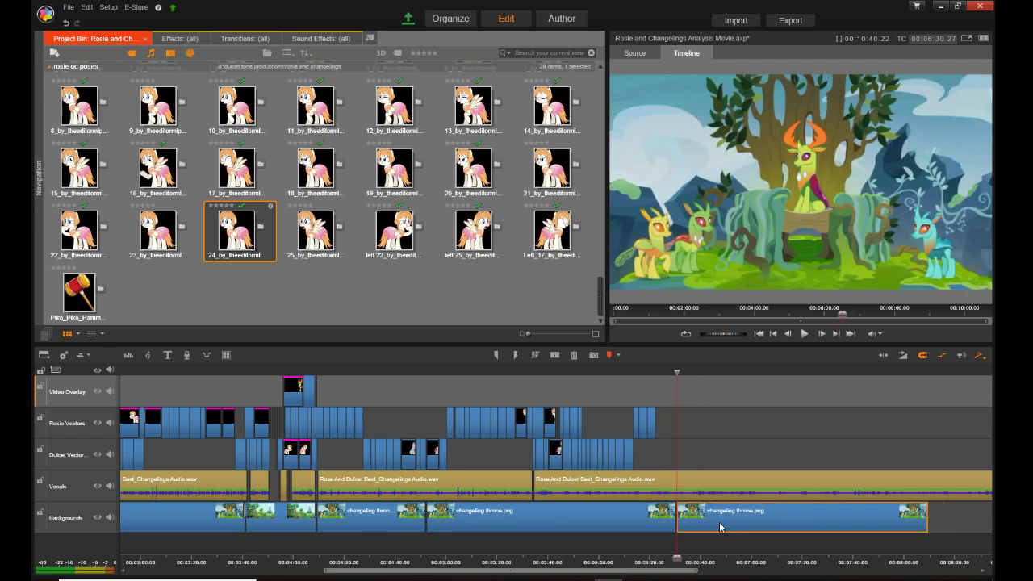
Step: Play the vocals from about 00:06:12 and extend the last Rosie Vectors clip, pose 24, to about 00:06:24.20
{"action": "scroll", "coordinate": [651, 510], "scroll_direction": "up", "scroll_amount": 5}
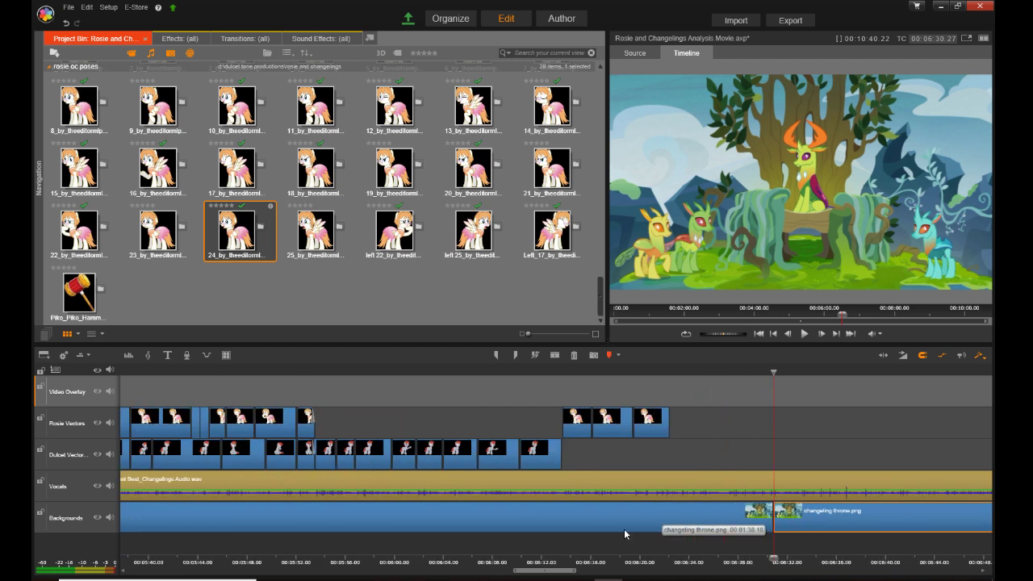
{"action": "left_click", "coordinate": [539, 558]}
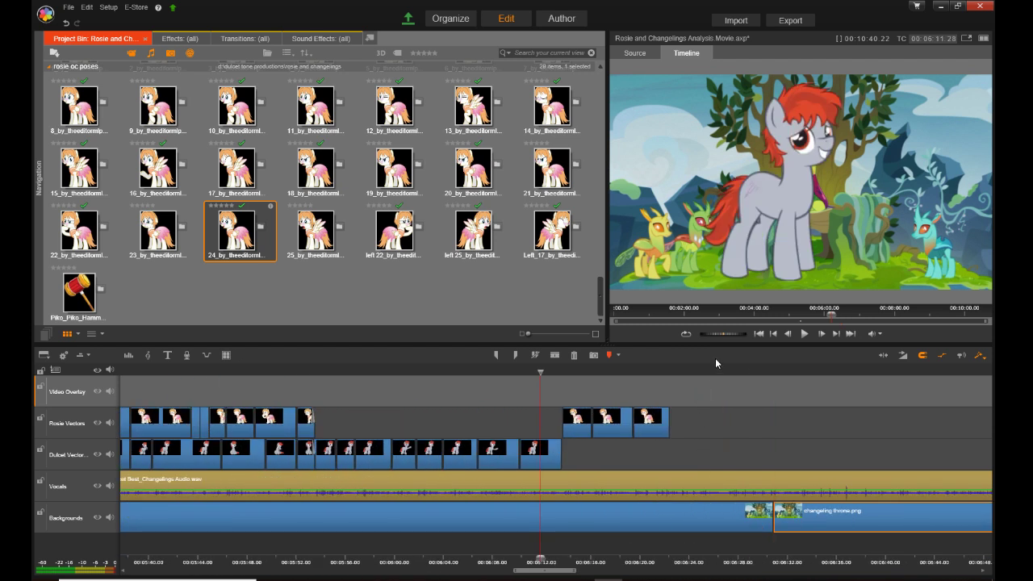
{"action": "key", "text": "space"}
{"action": "scroll", "coordinate": [613, 505], "scroll_direction": "up", "scroll_amount": 2}
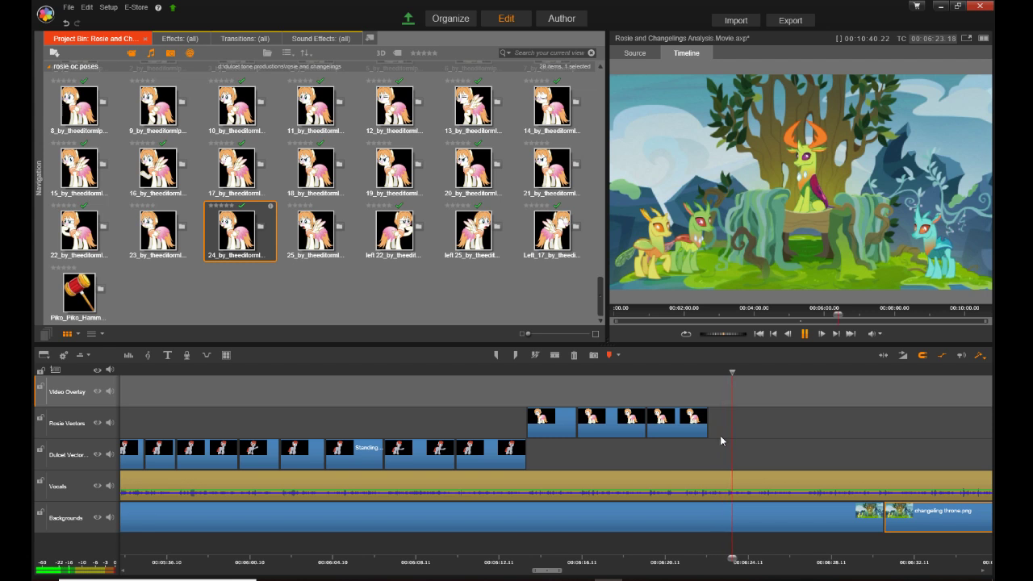
{"action": "key", "text": "space"}
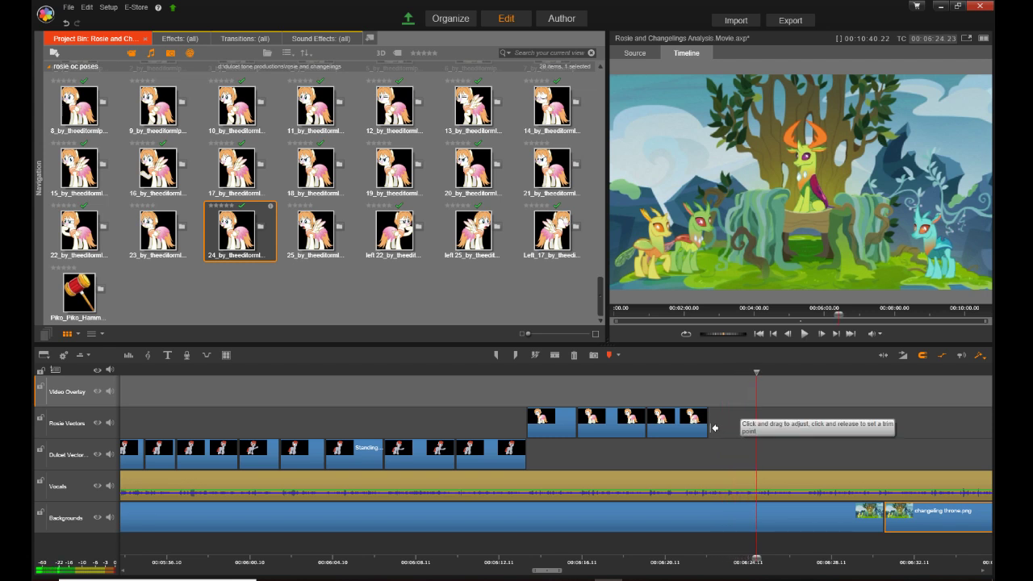
{"action": "left_click_drag", "start_coordinate": [705, 426], "coordinate": [751, 433]}
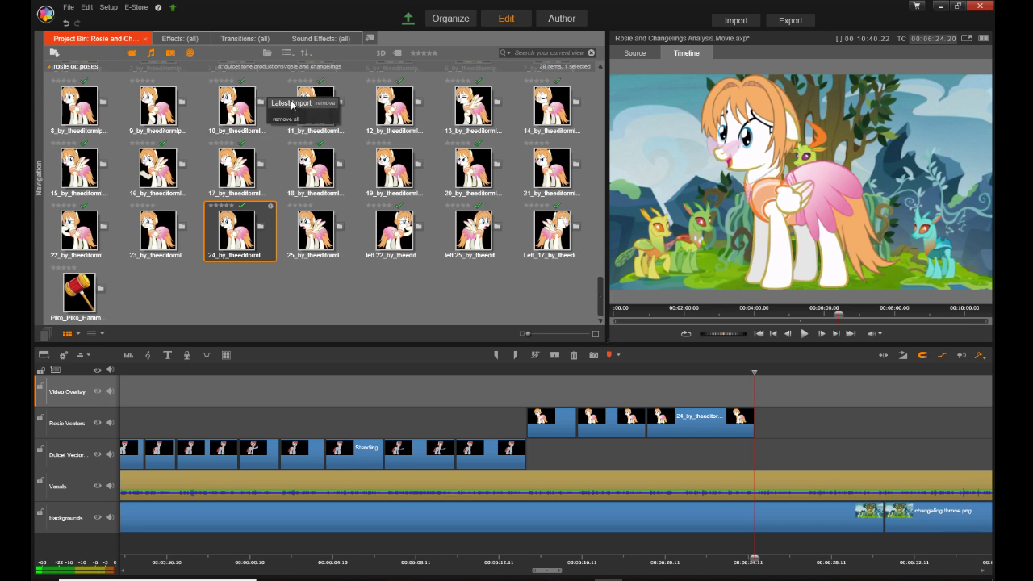
Step: Place Rosie pose image 2 directly after the pose 24 clip on the Rosie Vectors track and trim its end to about 00:06:27.00
{"action": "scroll", "coordinate": [150, 186], "scroll_direction": "up", "scroll_amount": 3}
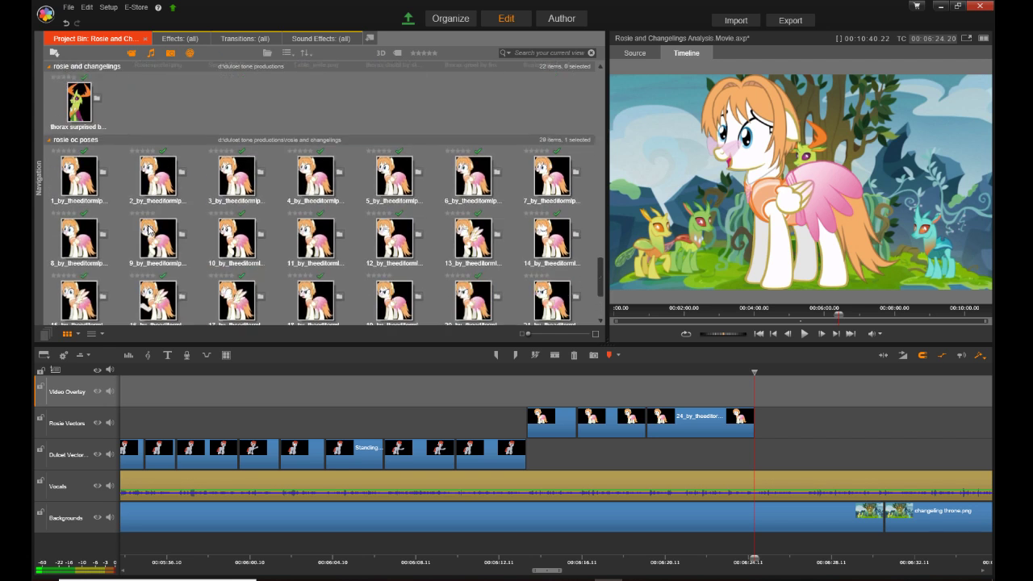
{"action": "left_click", "coordinate": [145, 167]}
{"action": "left_click_drag", "start_coordinate": [146, 167], "coordinate": [775, 423]}
{"action": "key", "text": "space"}
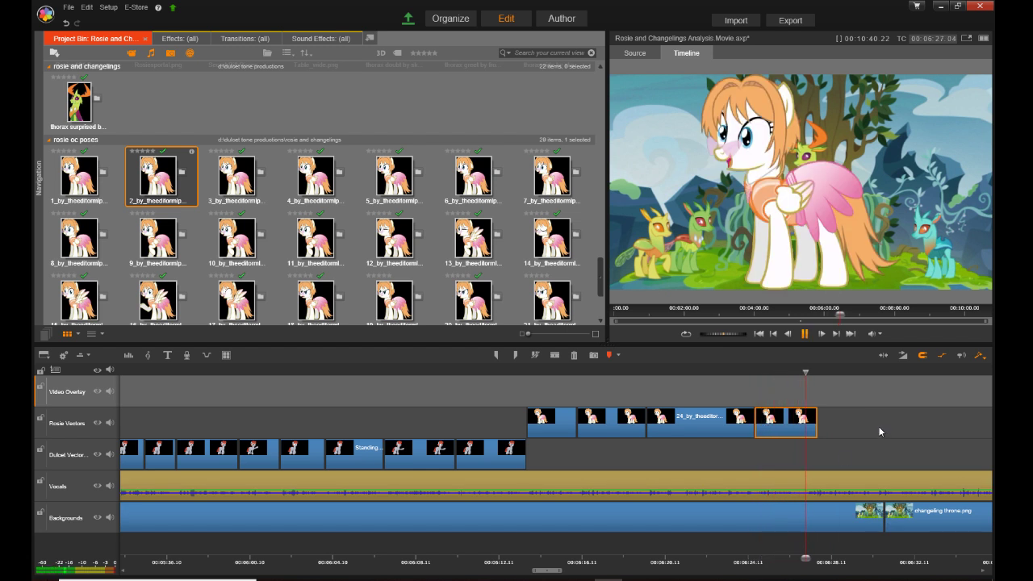
{"action": "left_click_drag", "start_coordinate": [817, 427], "coordinate": [803, 434]}
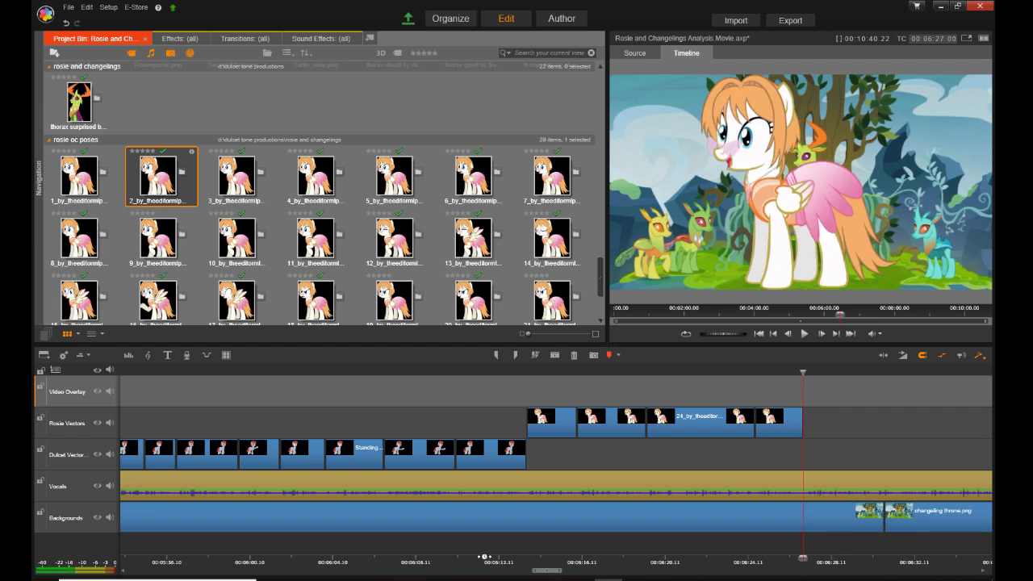
Step: Add Rosie pose image 11 directly after the pose 2 clip and extend its end to about 00:06:30.12, following the vocals
{"action": "left_click_drag", "start_coordinate": [537, 574], "coordinate": [568, 575]}
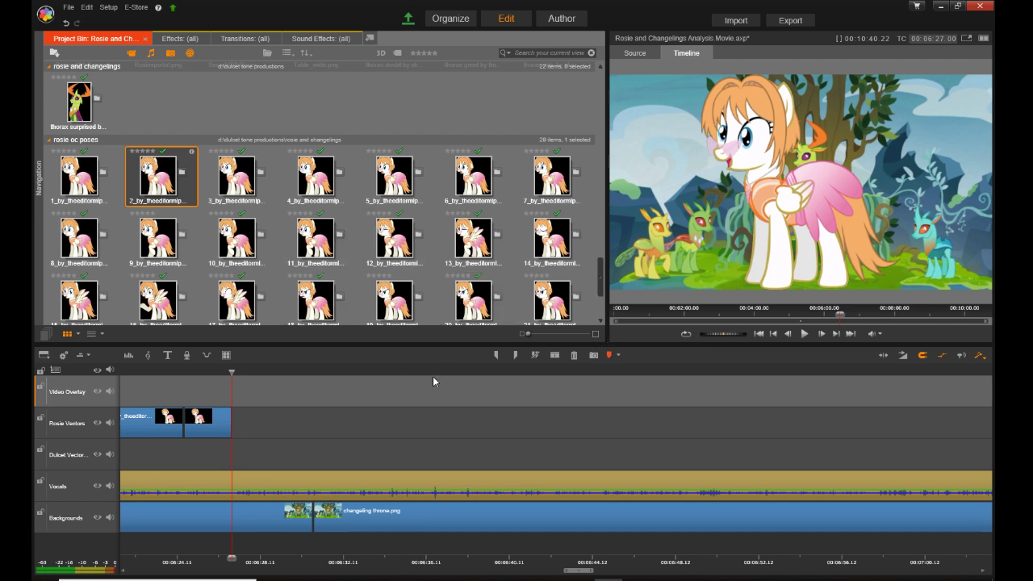
{"action": "key", "text": "space"}
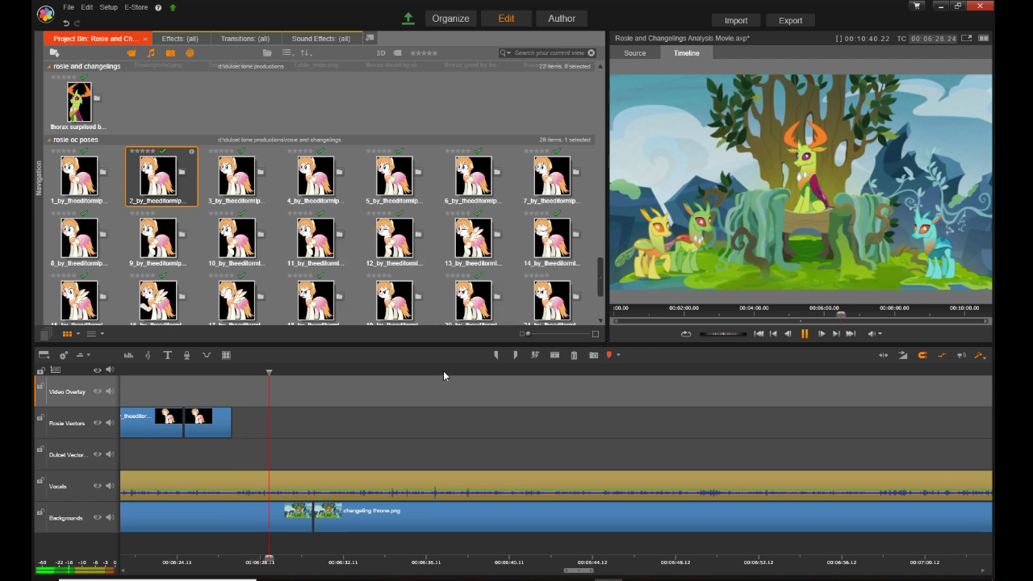
{"action": "key", "text": "space"}
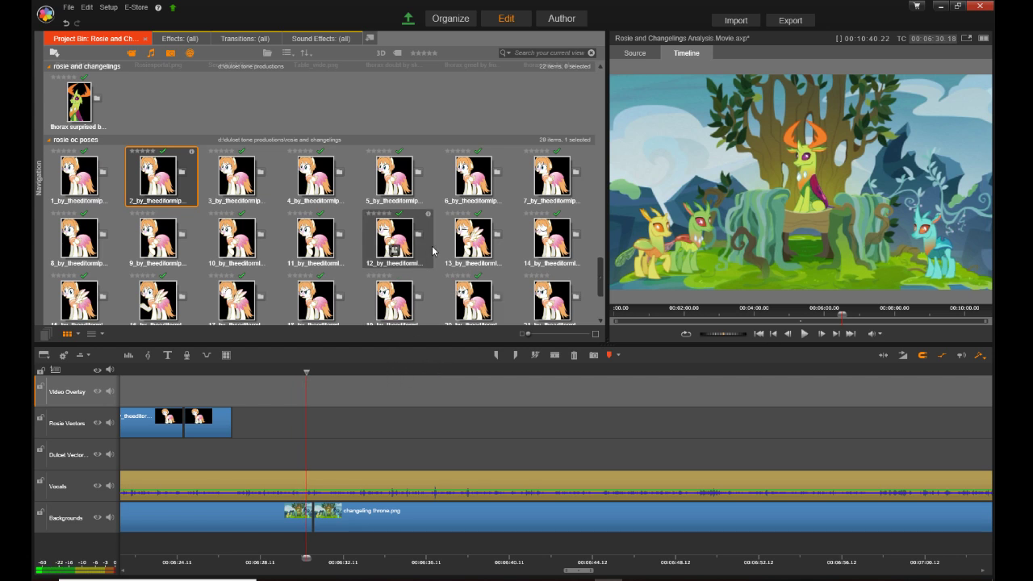
{"action": "left_click_drag", "start_coordinate": [309, 240], "coordinate": [234, 428]}
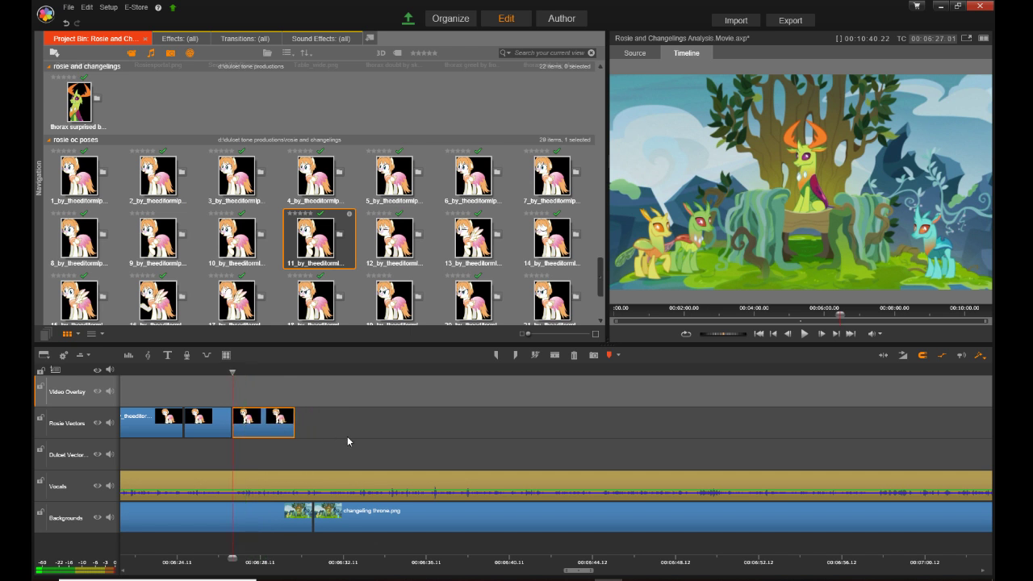
{"action": "mouse_move", "coordinate": [297, 419]}
{"action": "left_mouse_down"}
{"action": "mouse_move", "coordinate": [312, 420]}
{"action": "mouse_move", "coordinate": [301, 422]}
{"action": "left_mouse_up"}
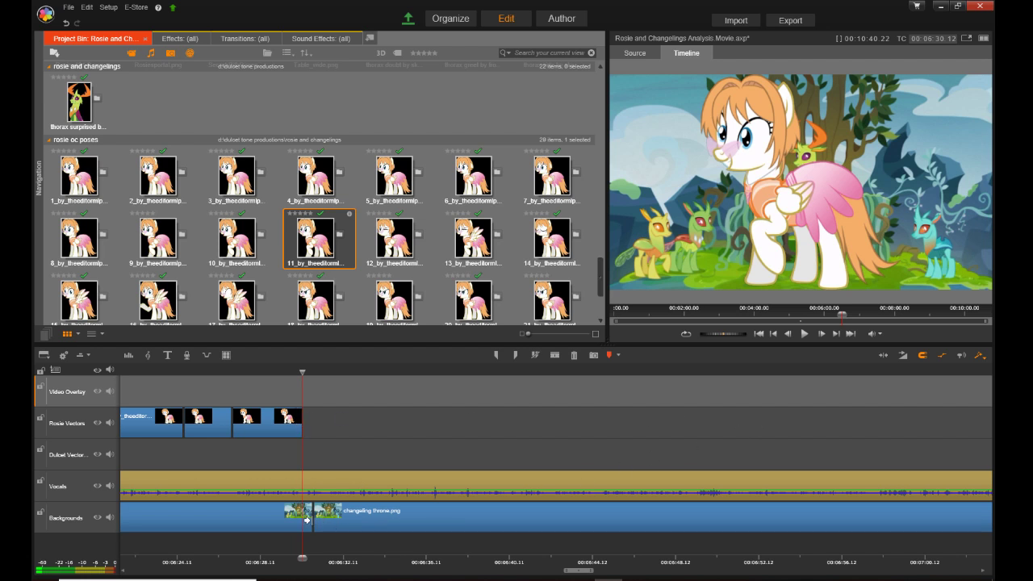
Step: Move the cut between the two throne backgrounds to about 00:06:35.01 and extend the pose 11 clip to about 00:06:30.15
{"action": "left_click_drag", "start_coordinate": [307, 521], "coordinate": [393, 520]}
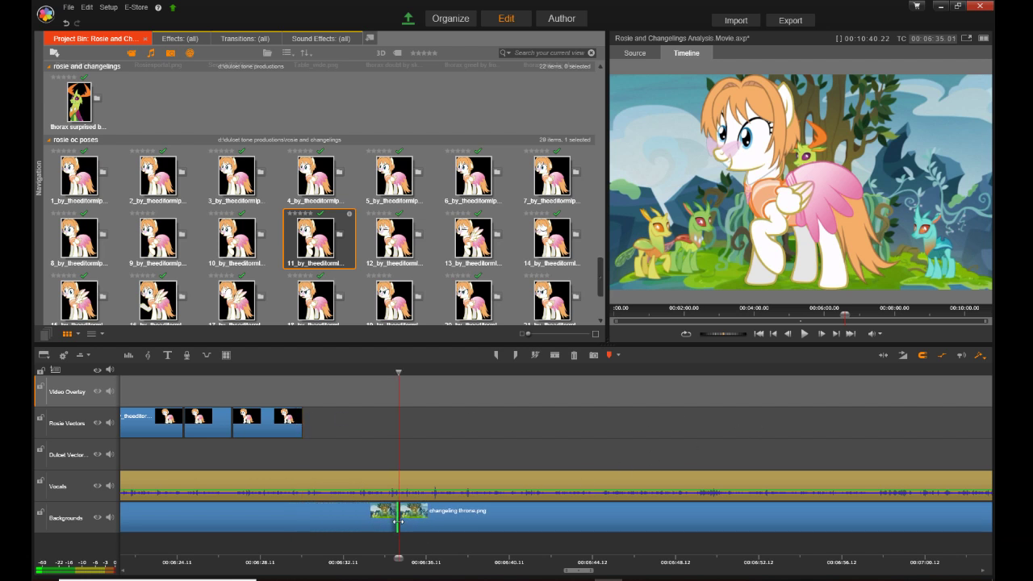
{"action": "left_click", "coordinate": [301, 423]}
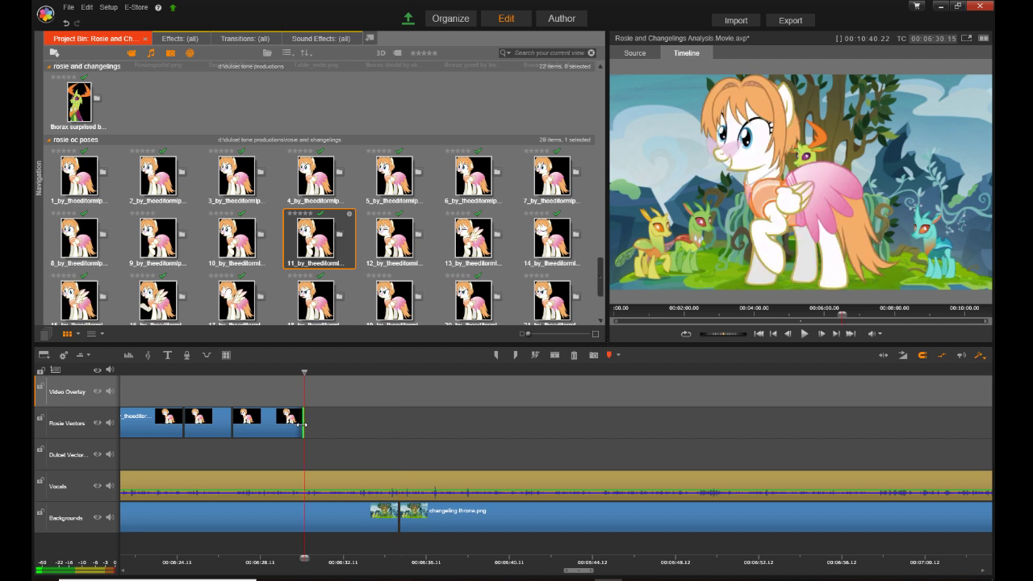
{"action": "left_click_drag", "start_coordinate": [302, 425], "coordinate": [303, 425]}
Step: Place Rosie pose image 17 after the pose 11 clip, trimmed to about 00:06:31.19, and align the cut between the throne backgrounds with its end
{"action": "key", "text": "space"}
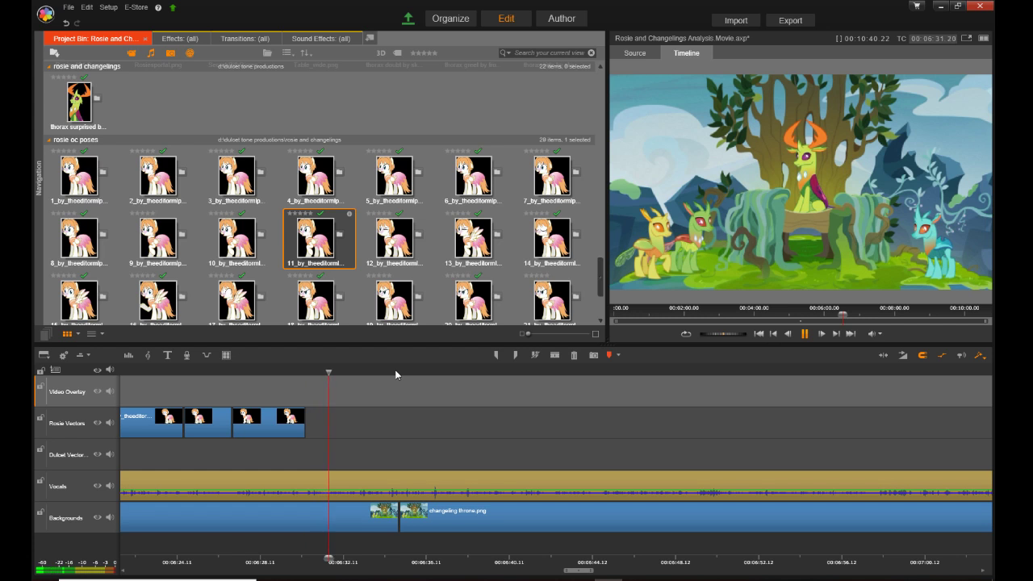
{"action": "key", "text": "space"}
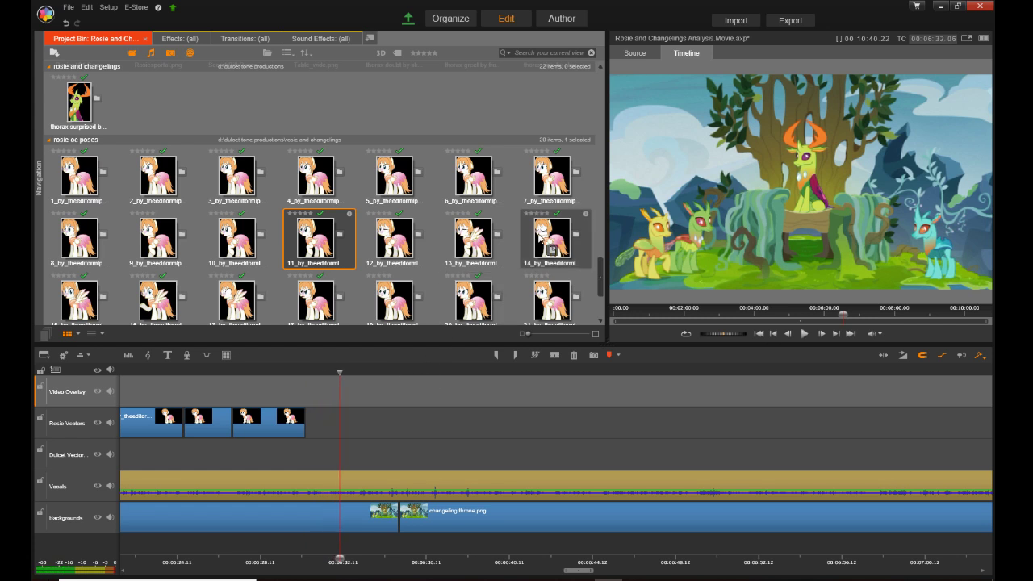
{"action": "left_click", "coordinate": [224, 293]}
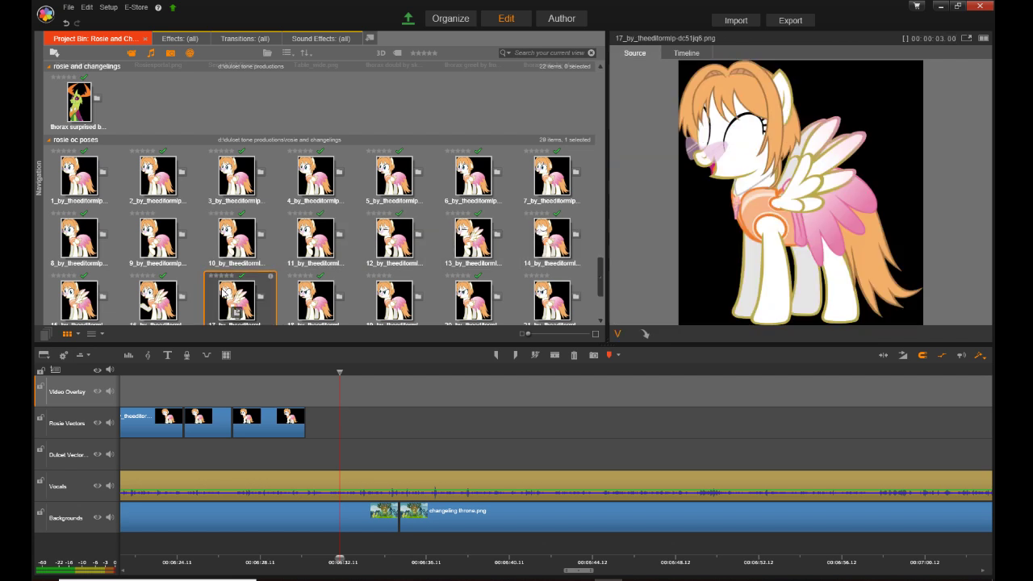
{"action": "left_click_drag", "start_coordinate": [227, 297], "coordinate": [317, 438]}
{"action": "left_click", "coordinate": [275, 558]}
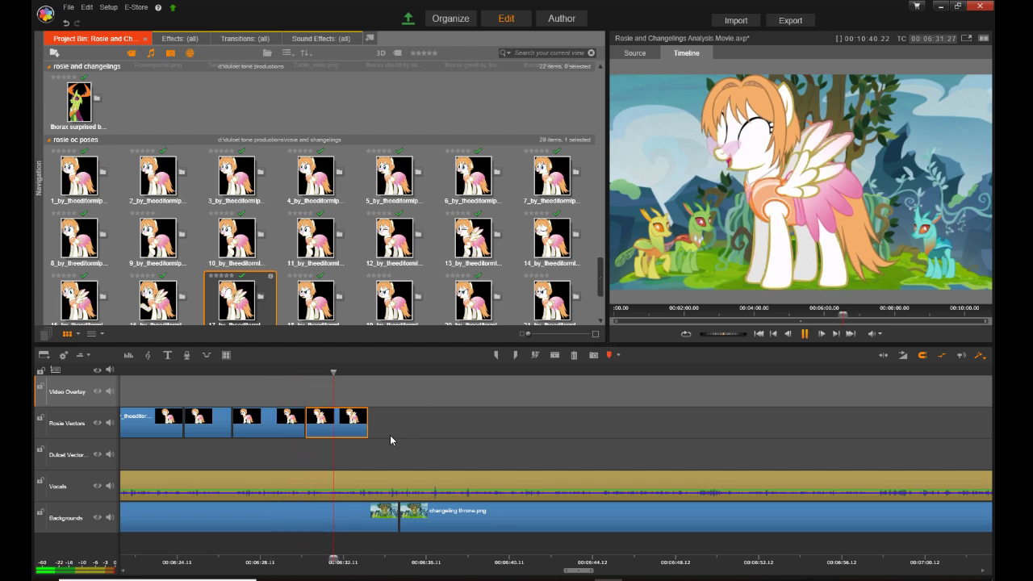
{"action": "left_click_drag", "start_coordinate": [360, 431], "coordinate": [325, 446]}
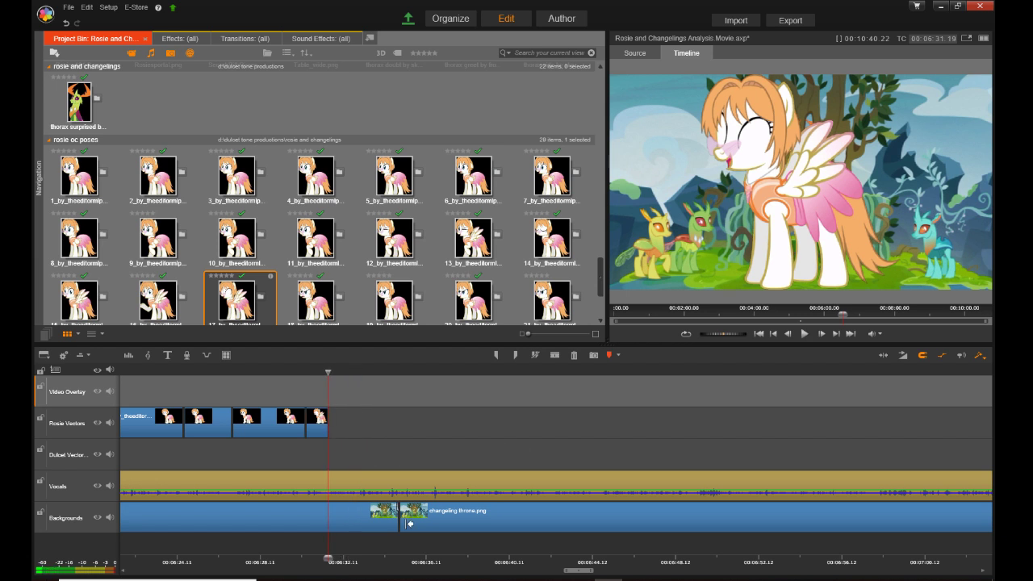
{"action": "left_click_drag", "start_coordinate": [404, 521], "coordinate": [333, 520]}
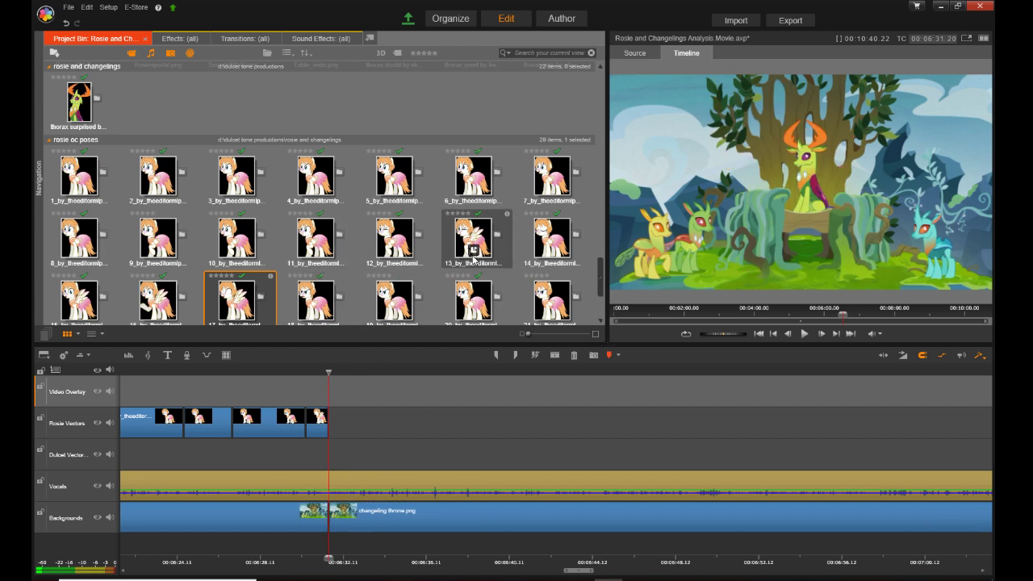
Step: Insert Rosie pose image 16 after the pose 17 clip, preview it against the vocals, and trim its end to about 00:06:34.12
{"action": "scroll", "coordinate": [473, 250], "scroll_direction": "down", "scroll_amount": 3}
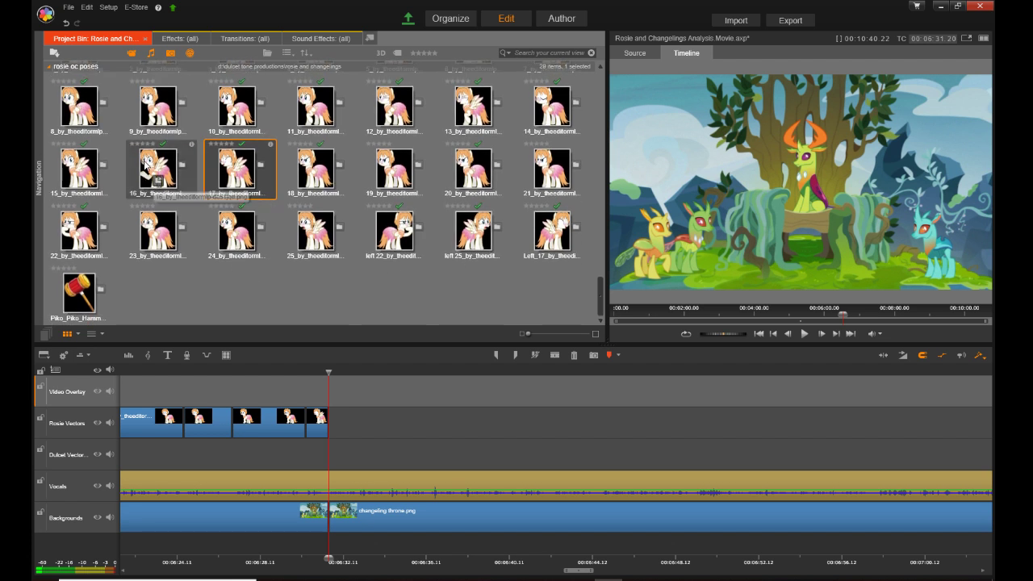
{"action": "left_click_drag", "start_coordinate": [145, 165], "coordinate": [331, 427]}
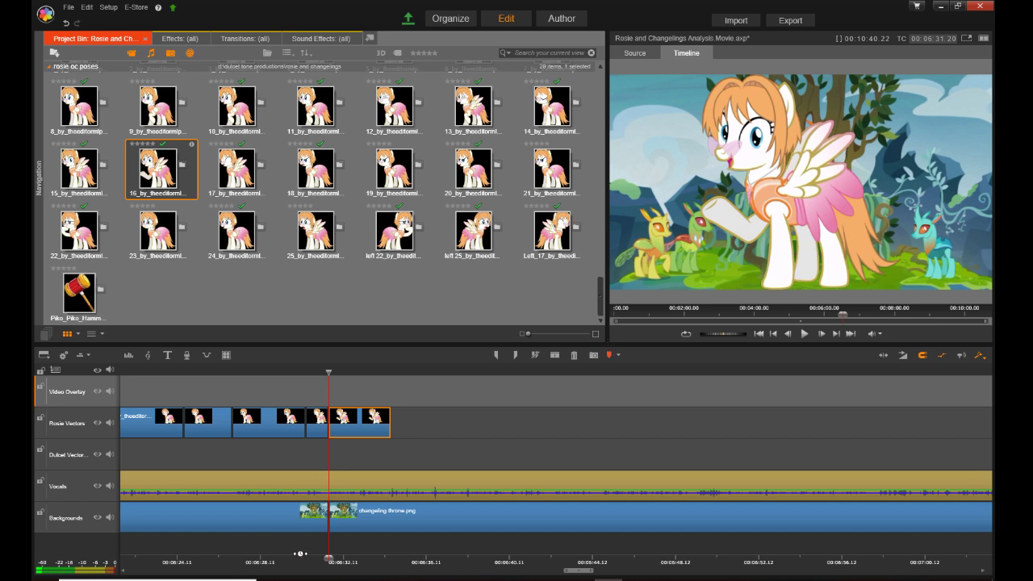
{"action": "left_click", "coordinate": [300, 553]}
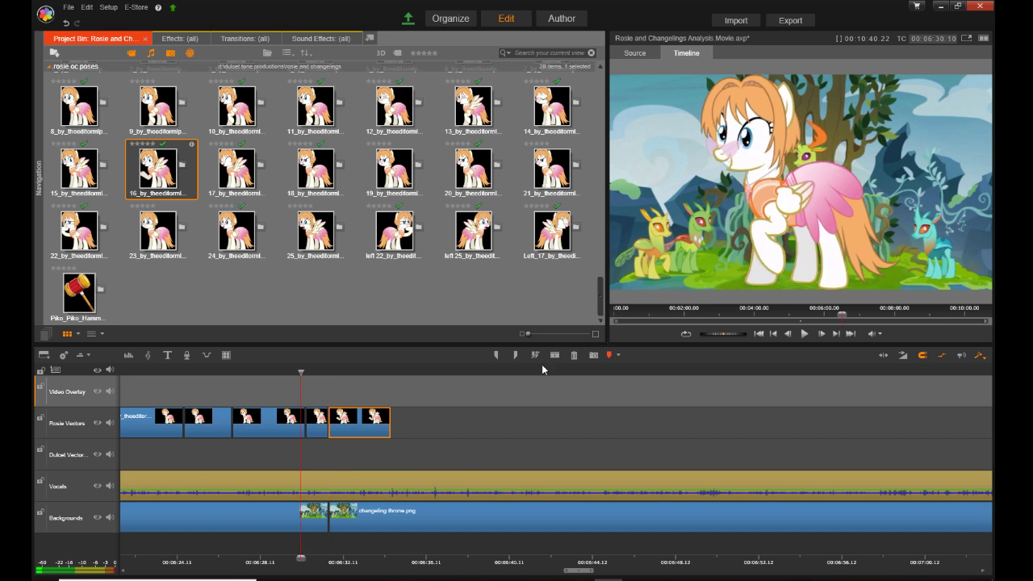
{"action": "key", "text": "space"}
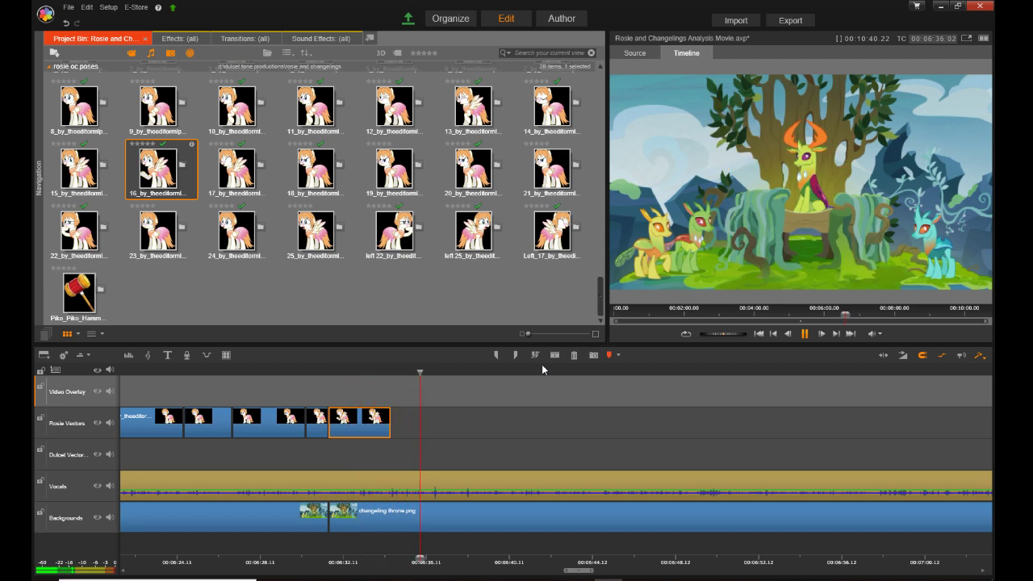
{"action": "key", "text": "space"}
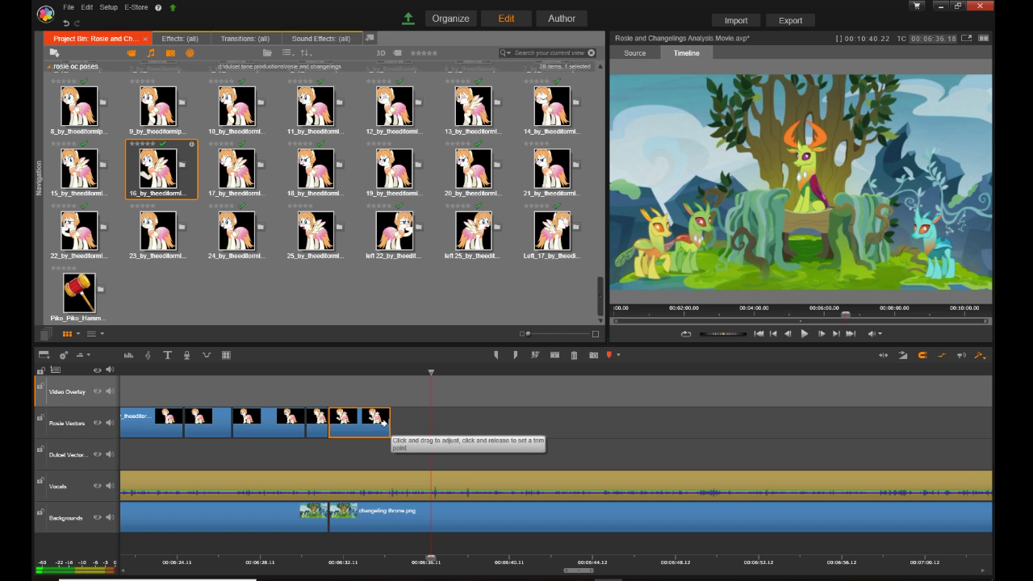
{"action": "left_click_drag", "start_coordinate": [389, 423], "coordinate": [384, 422]}
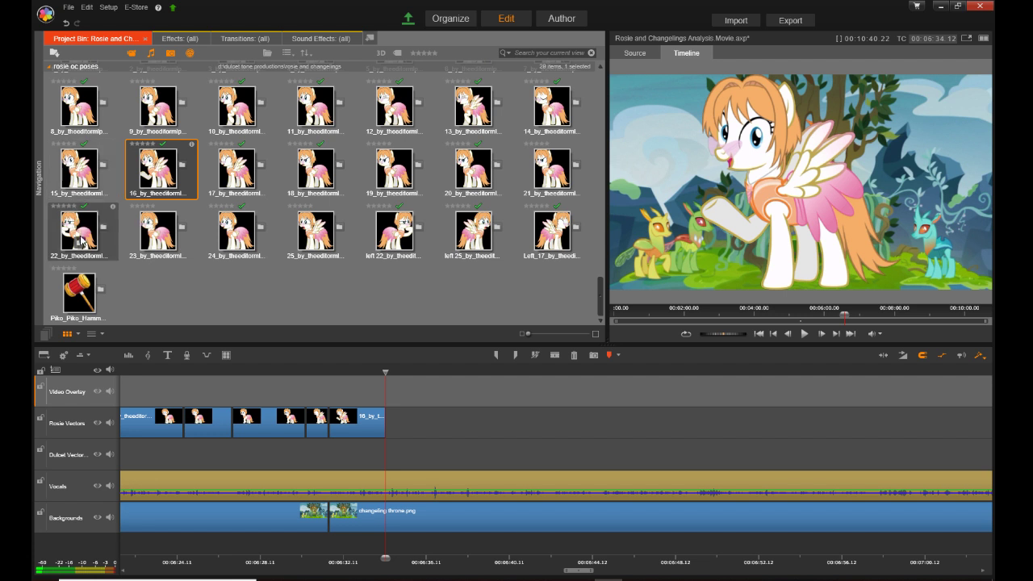
Step: Add Rosie pose image 22 after the pose 16 clip on the Rosie Vectors track and extend its end to about 00:06:37.26
{"action": "left_click_drag", "start_coordinate": [75, 229], "coordinate": [397, 420]}
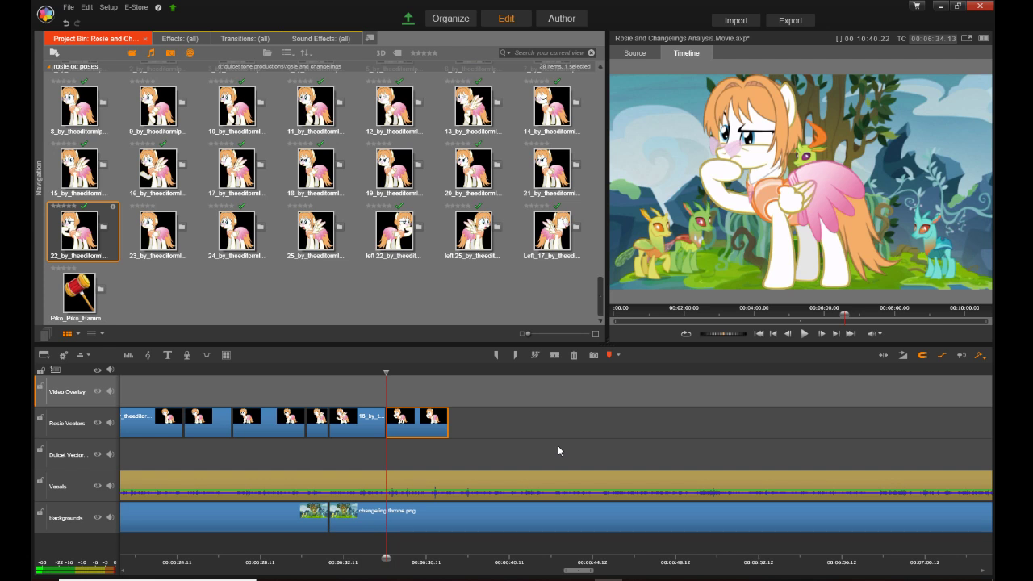
{"action": "key", "text": "space"}
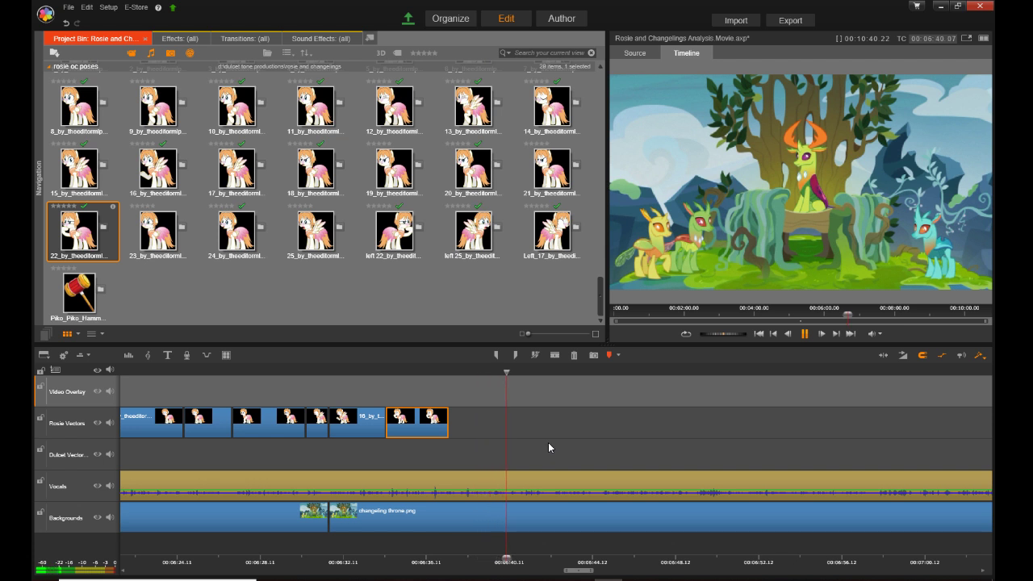
{"action": "key", "text": "space"}
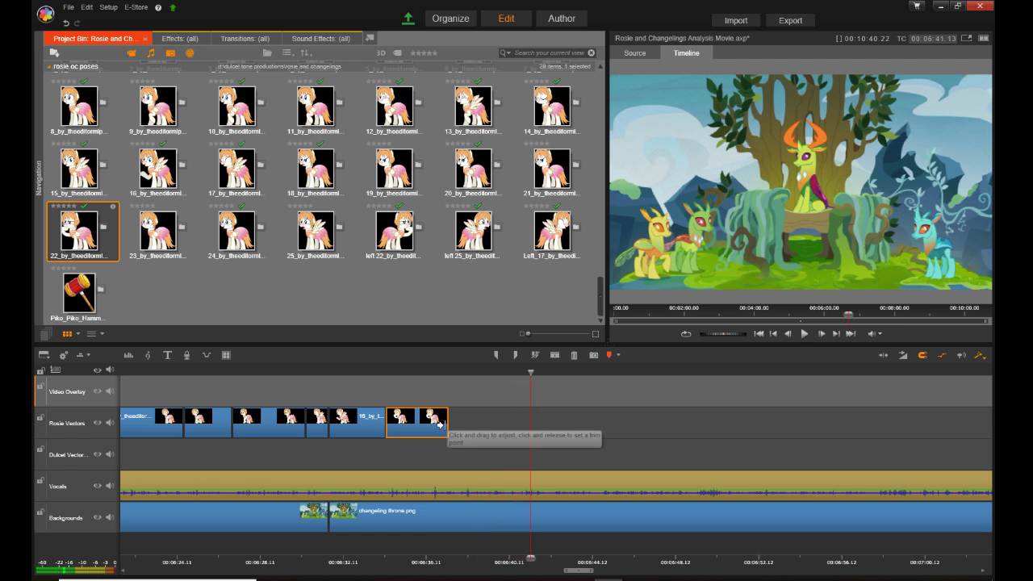
{"action": "left_click_drag", "start_coordinate": [440, 424], "coordinate": [456, 425]}
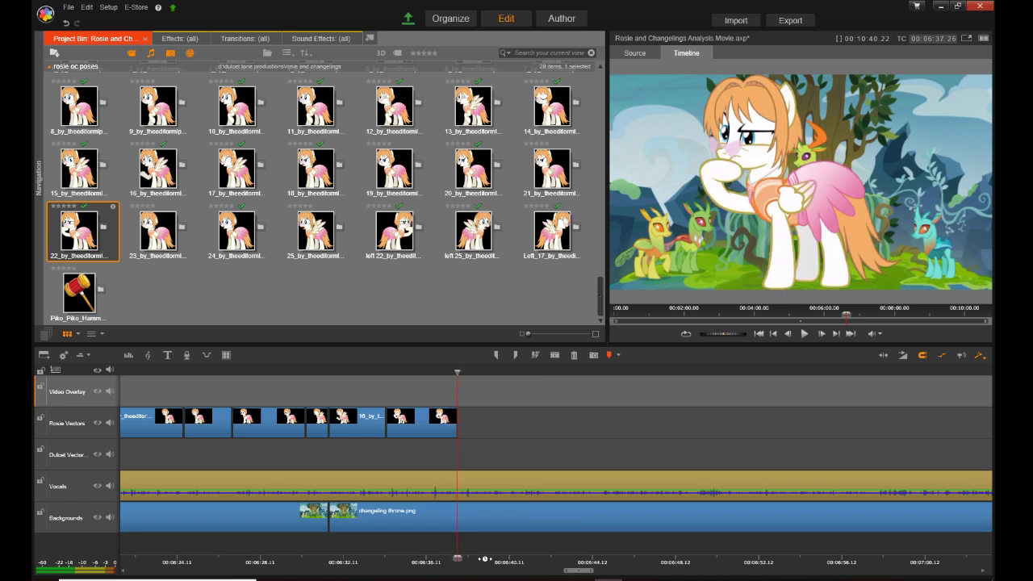
Step: Split the vocals at about 00:06:40.24, shift the later part to start at about 00:06:41.11, and play back the gap
{"action": "left_click", "coordinate": [508, 558]}
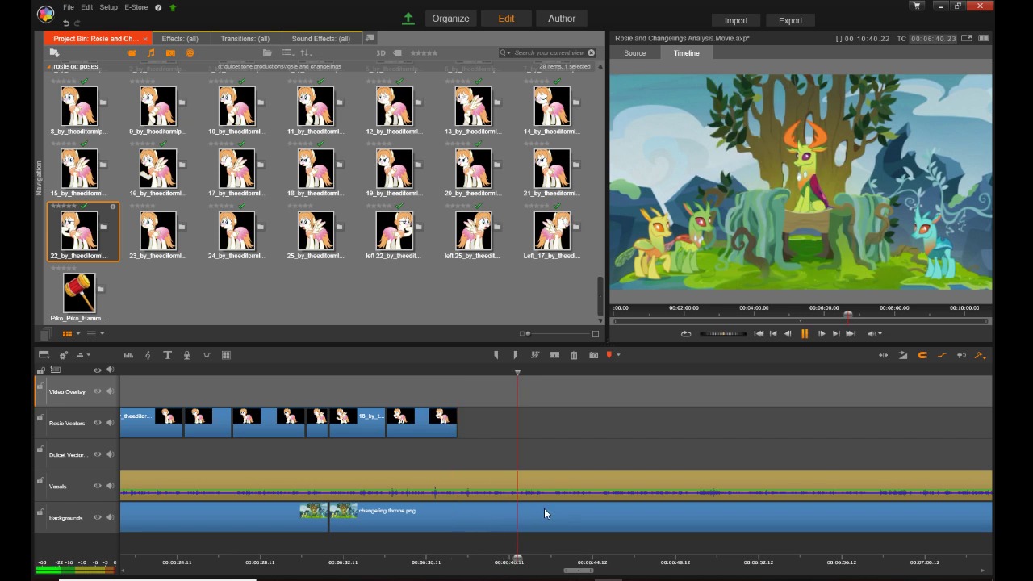
{"action": "left_click", "coordinate": [516, 559]}
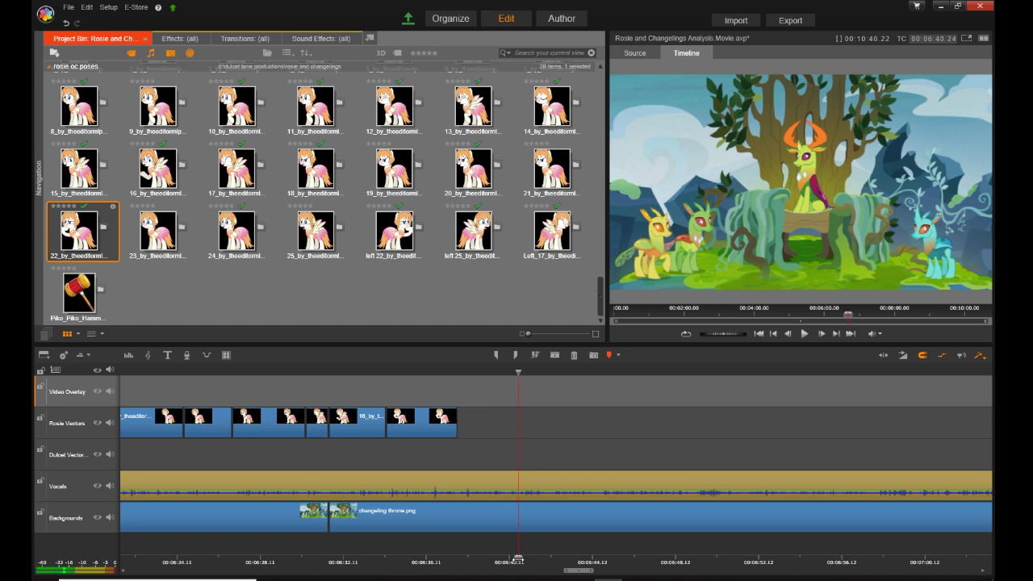
{"action": "left_click", "coordinate": [540, 480]}
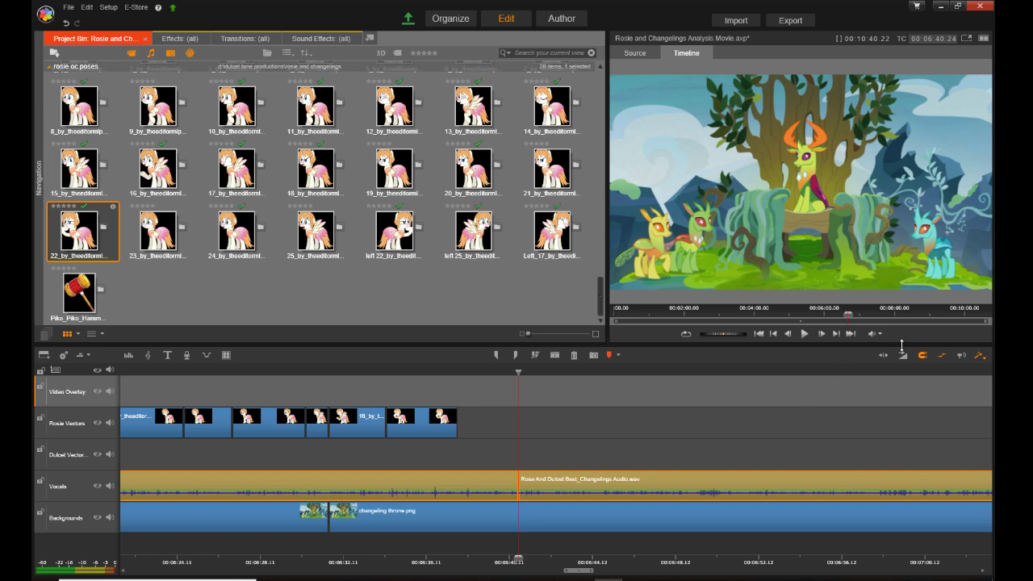
{"action": "left_click", "coordinate": [596, 478]}
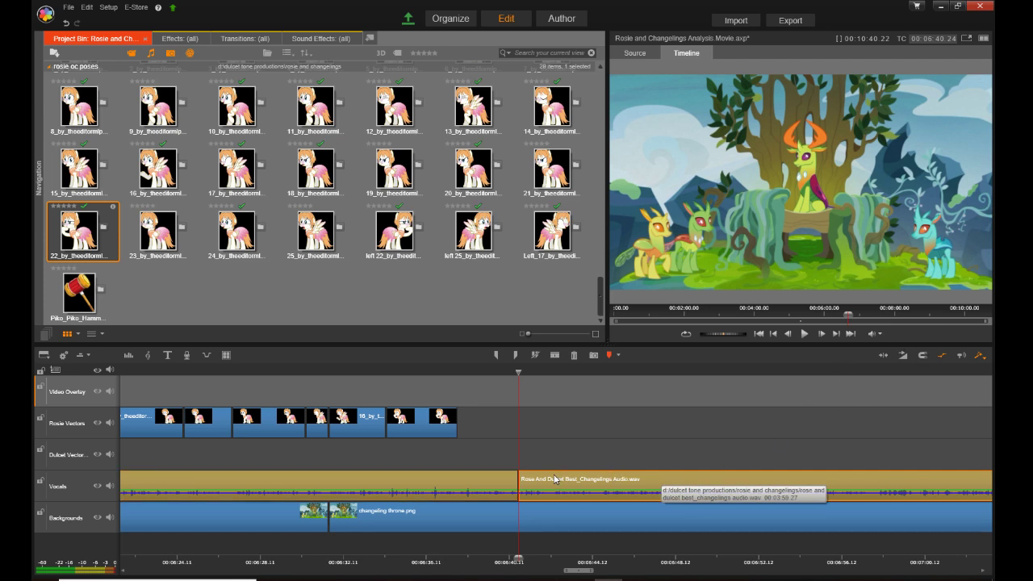
{"action": "left_click_drag", "start_coordinate": [556, 477], "coordinate": [570, 480]}
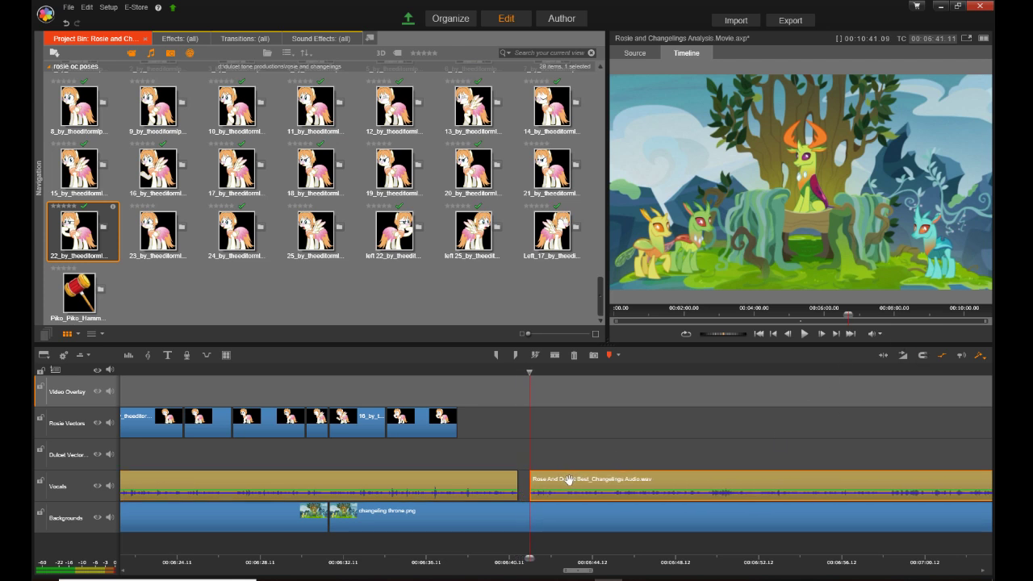
{"action": "key", "text": "space"}
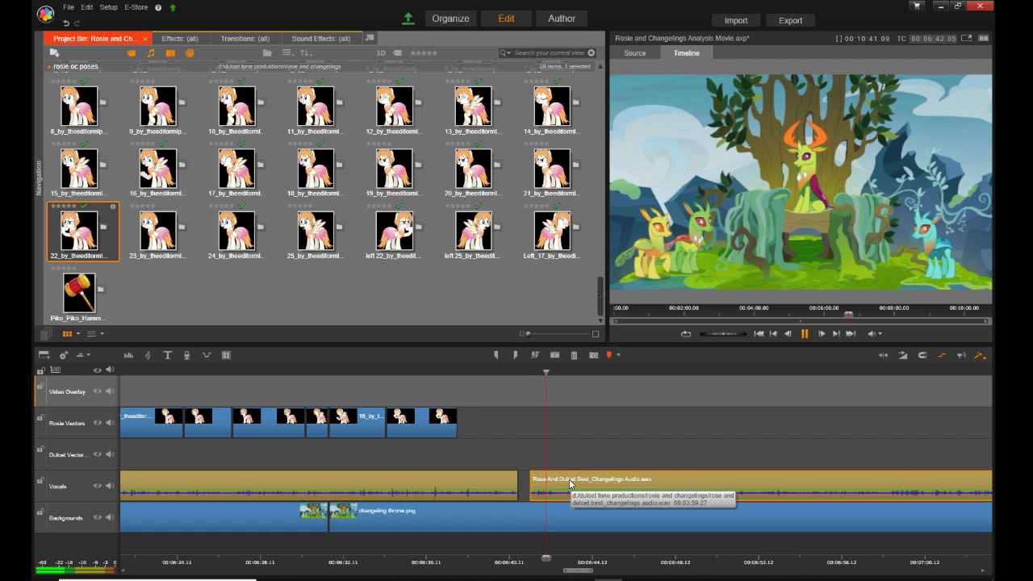
{"action": "key", "text": "space"}
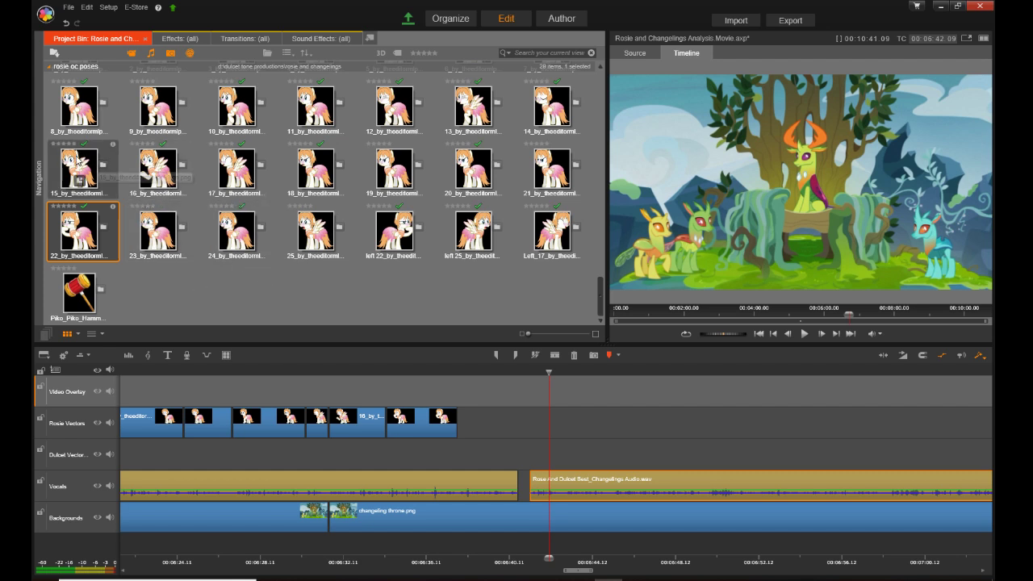
Step: Add Rosie pose image 15 after the pose 22 clip and trim its end to the vocal cut at about 00:06:40.23
{"action": "left_click_drag", "start_coordinate": [80, 158], "coordinate": [467, 426]}
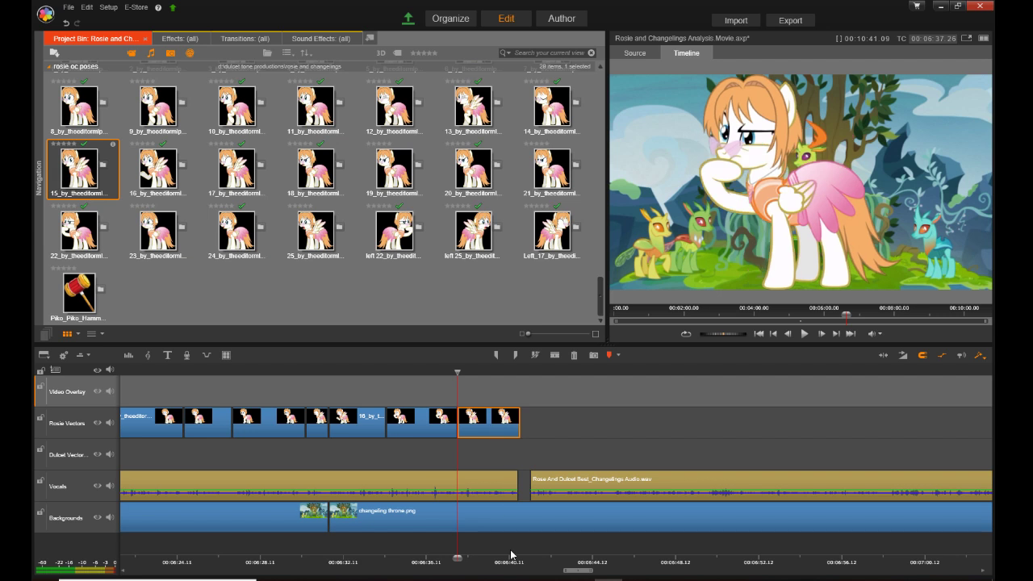
{"action": "left_click", "coordinate": [404, 554]}
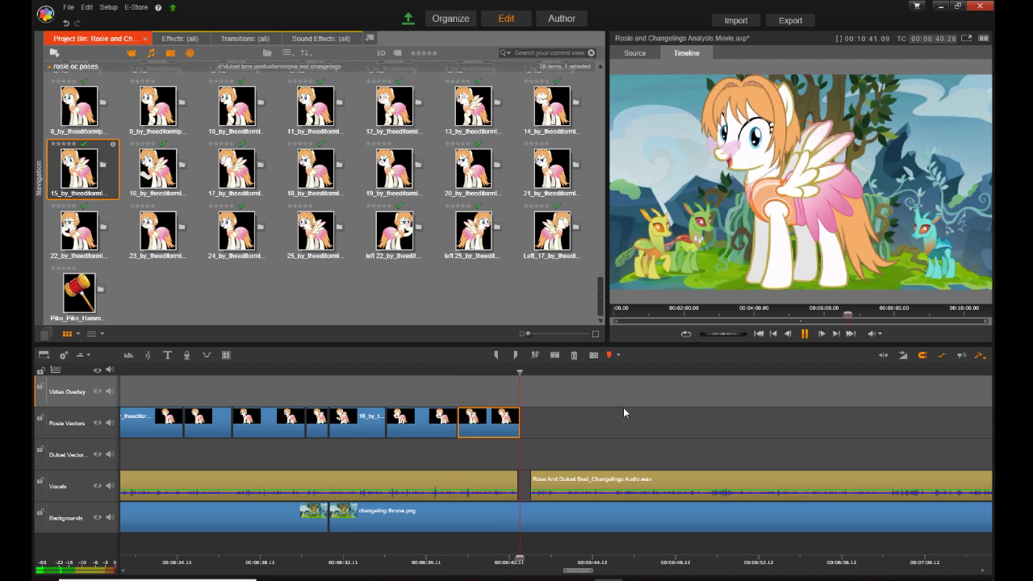
{"action": "key", "text": "space"}
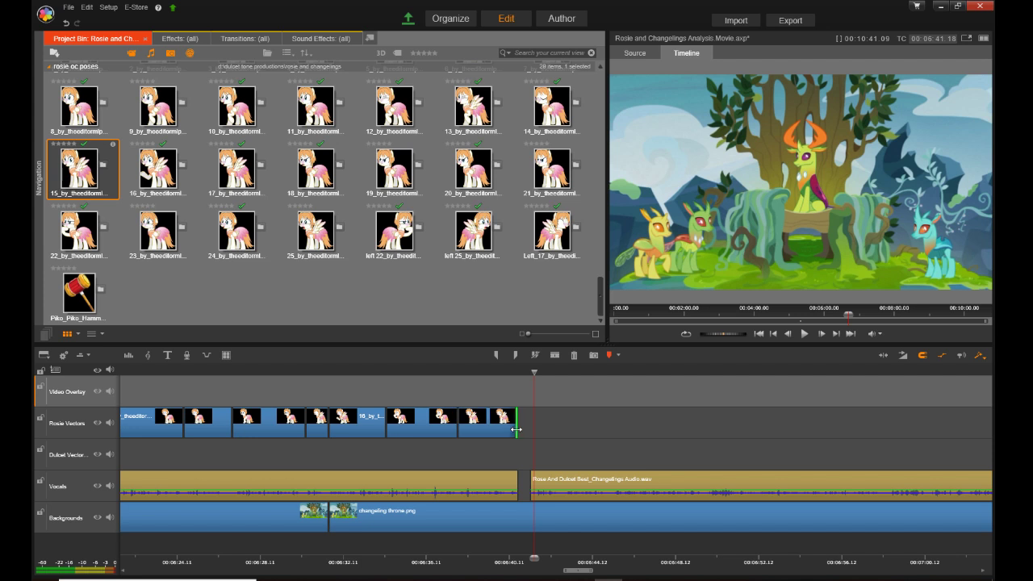
{"action": "left_click", "coordinate": [517, 557]}
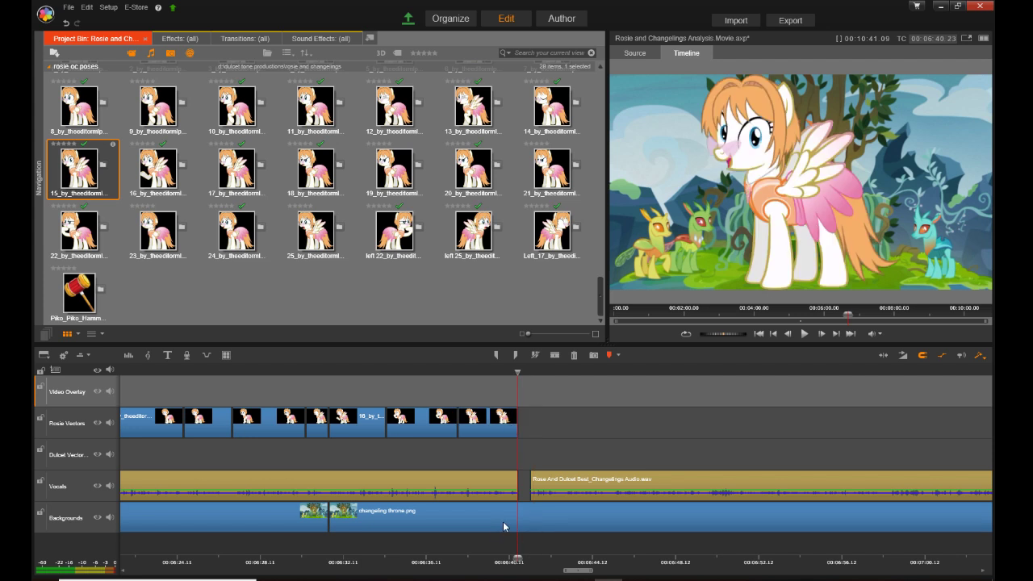
Step: Listen to the vocals from the new gap up to about 00:07:00.23
{"action": "left_click", "coordinate": [528, 558]}
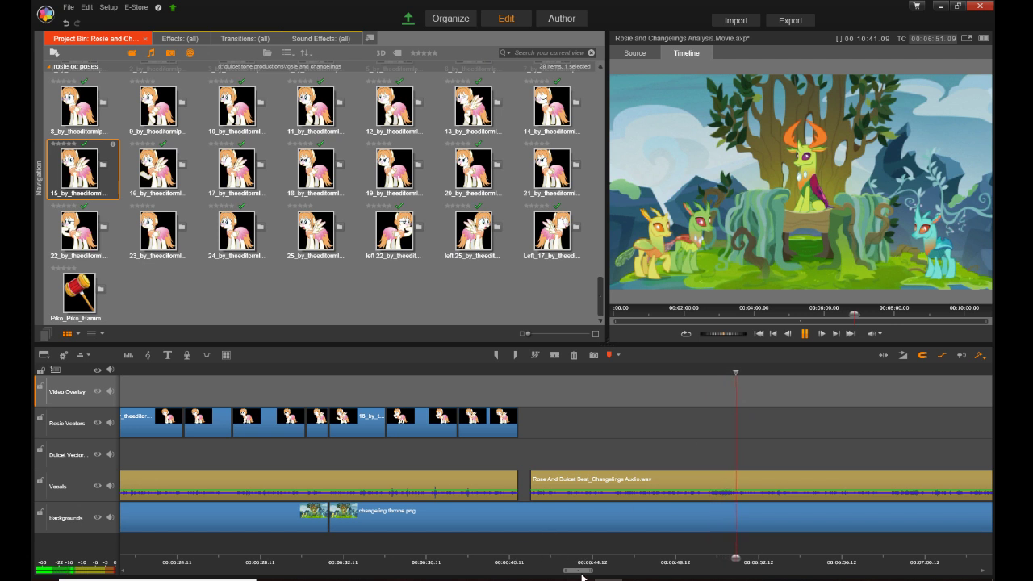
{"action": "left_click_drag", "start_coordinate": [578, 574], "coordinate": [602, 575]}
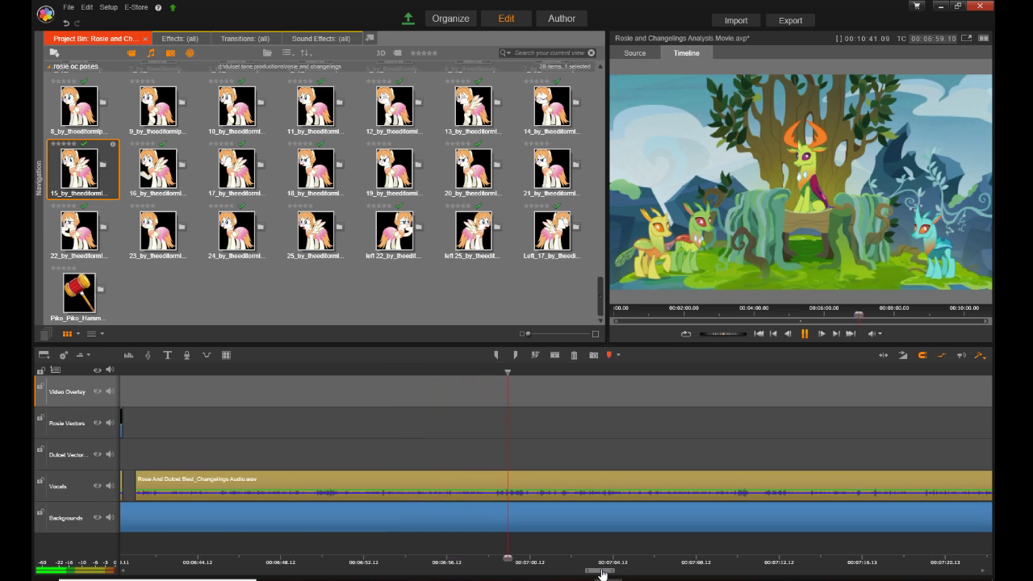
{"action": "key", "text": "space"}
Step: Open the Pan and Zoom settings of the earlier Rosie pose 3 clip starting at about 00:03:32.02
{"action": "left_click_drag", "start_coordinate": [601, 573], "coordinate": [465, 559]}
{"action": "scroll", "coordinate": [442, 554], "scroll_direction": "left", "scroll_amount": 10}
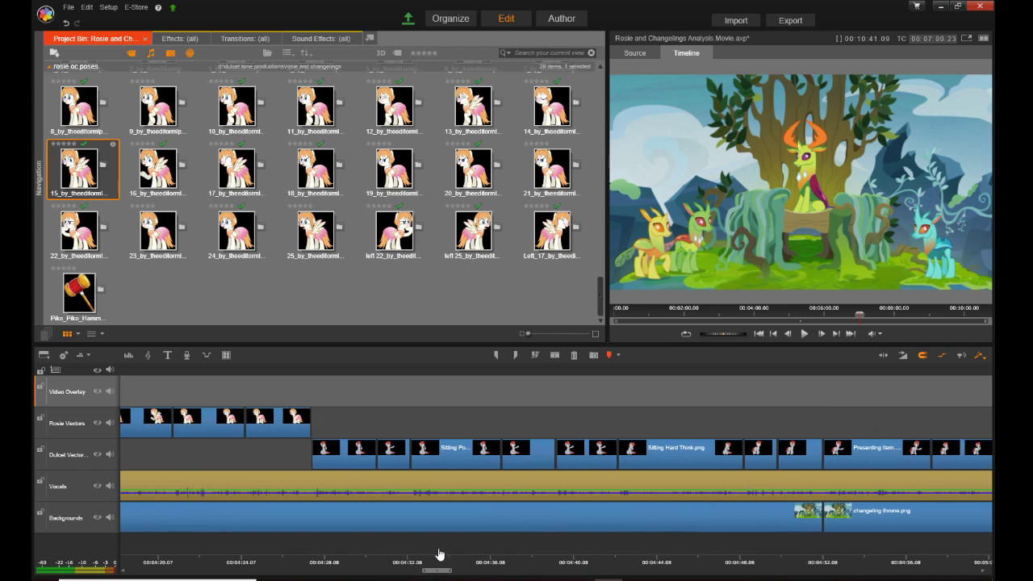
{"action": "scroll", "coordinate": [409, 551], "scroll_direction": "left", "scroll_amount": 8}
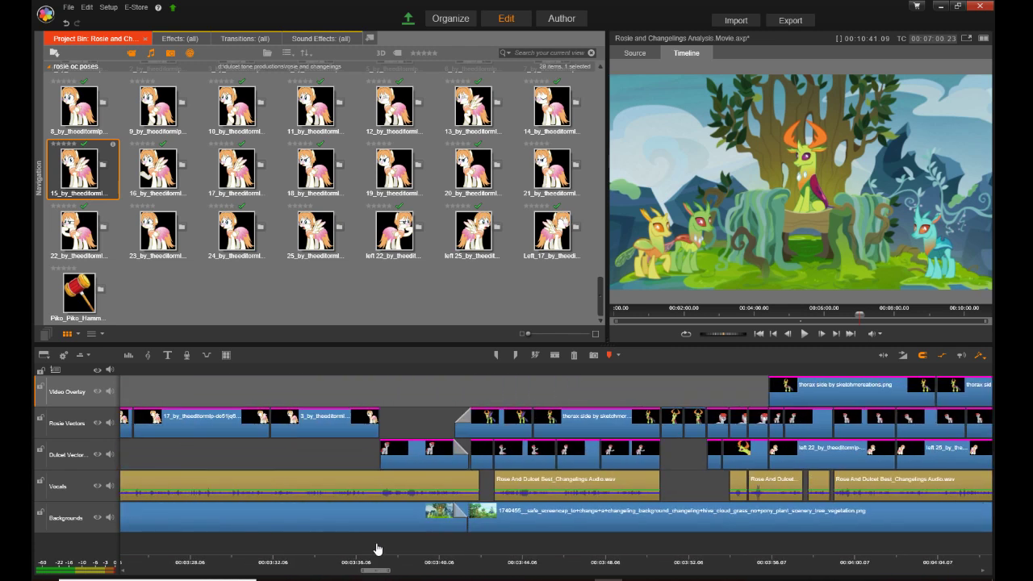
{"action": "scroll", "coordinate": [377, 549], "scroll_direction": "left", "scroll_amount": 2}
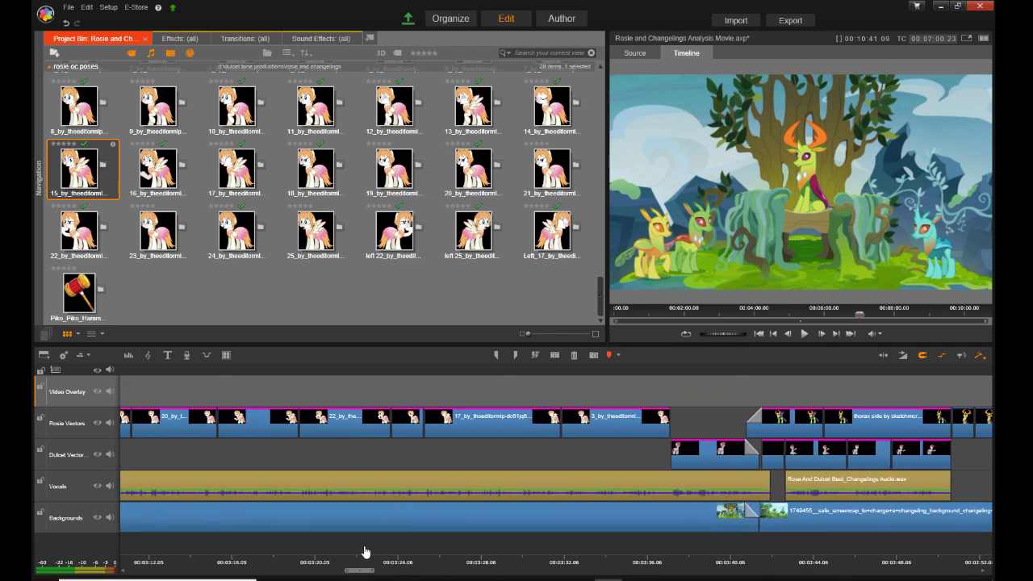
{"action": "left_click", "coordinate": [408, 434]}
{"action": "right_click", "coordinate": [408, 434]}
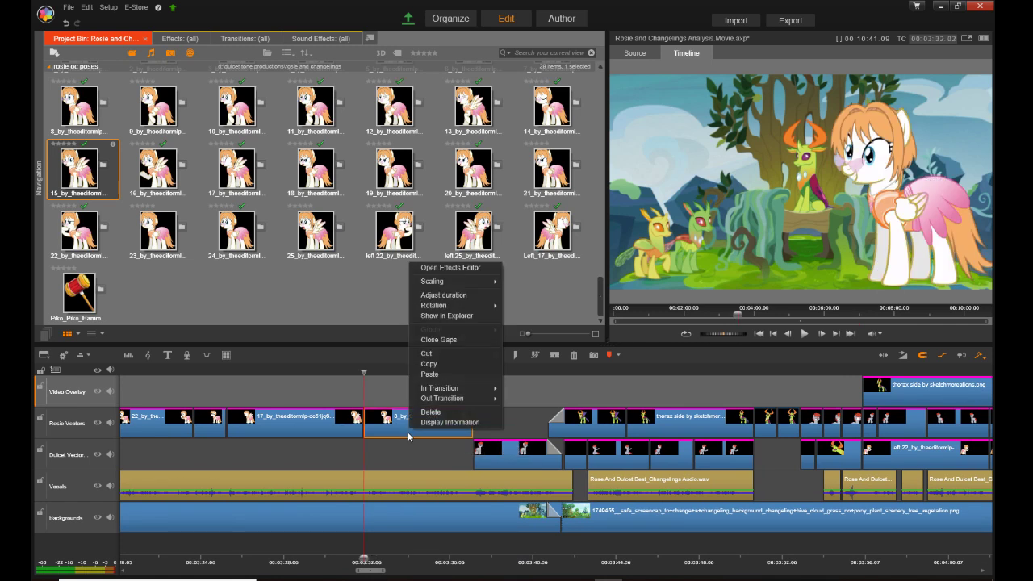
{"action": "left_click", "coordinate": [472, 268]}
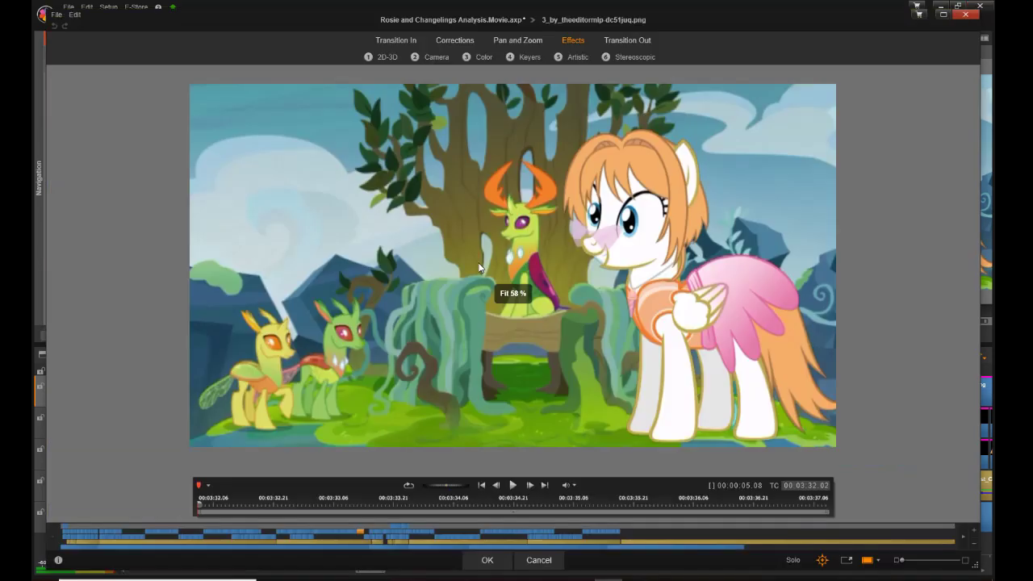
{"action": "left_click", "coordinate": [517, 41]}
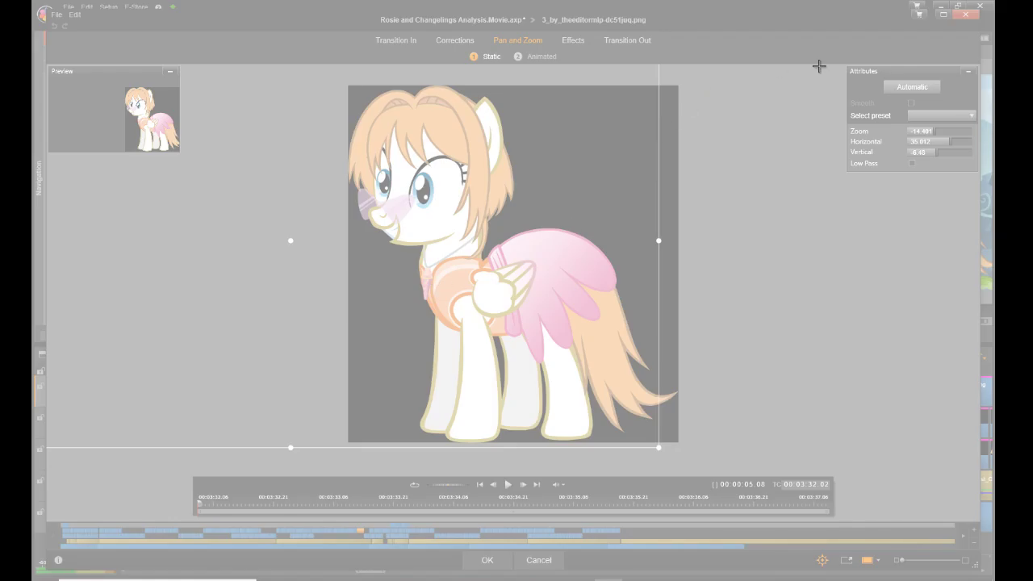
Step: Capture a screen snip of the clip's Pan and Zoom attributes for reference, move it aside, and cancel the effects editor
{"action": "left_click_drag", "start_coordinate": [830, 44], "coordinate": [980, 196]}
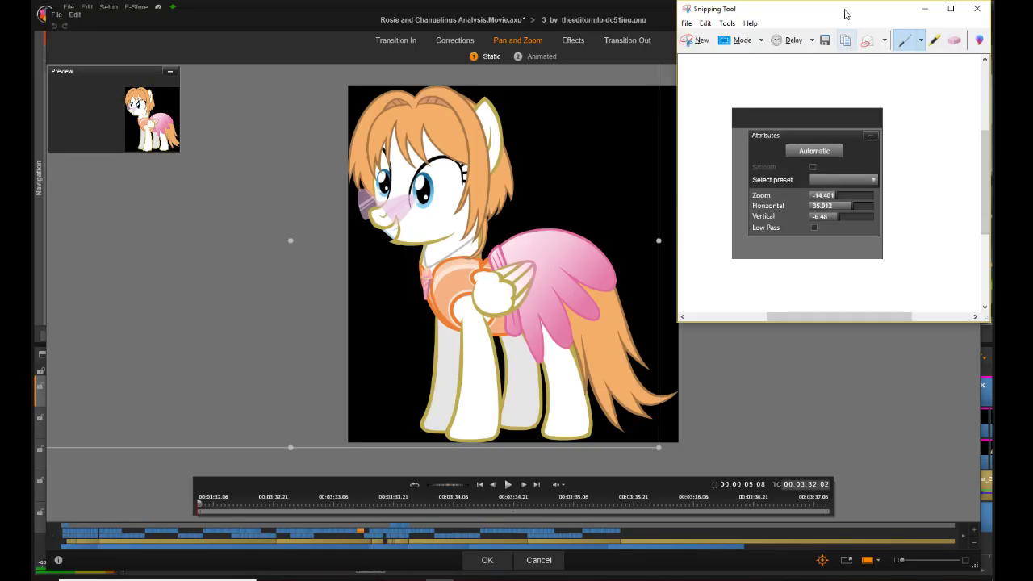
{"action": "left_click_drag", "start_coordinate": [45, 48], "coordinate": [44, 17]}
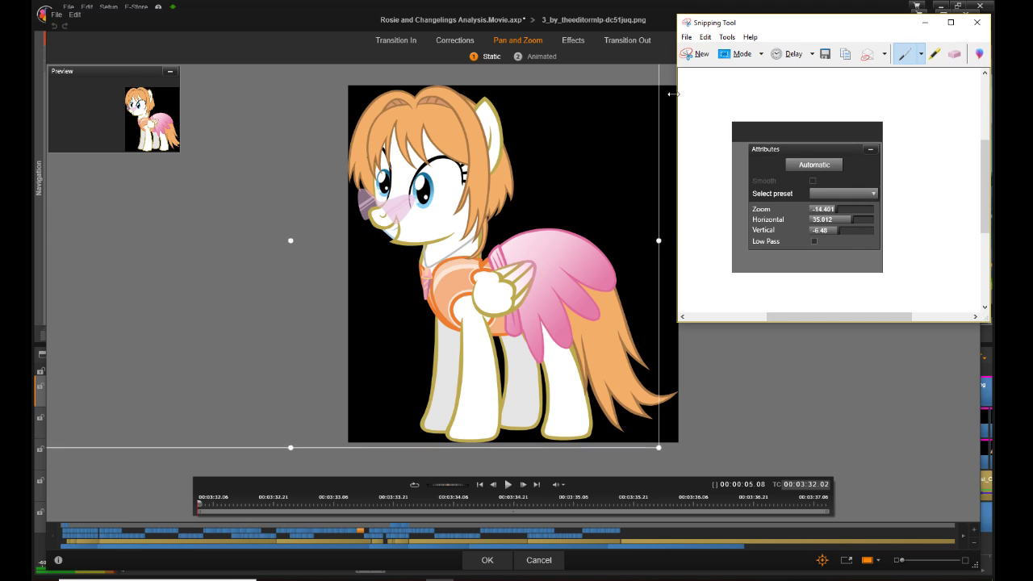
{"action": "left_click_drag", "start_coordinate": [777, 23], "coordinate": [0, 26]}
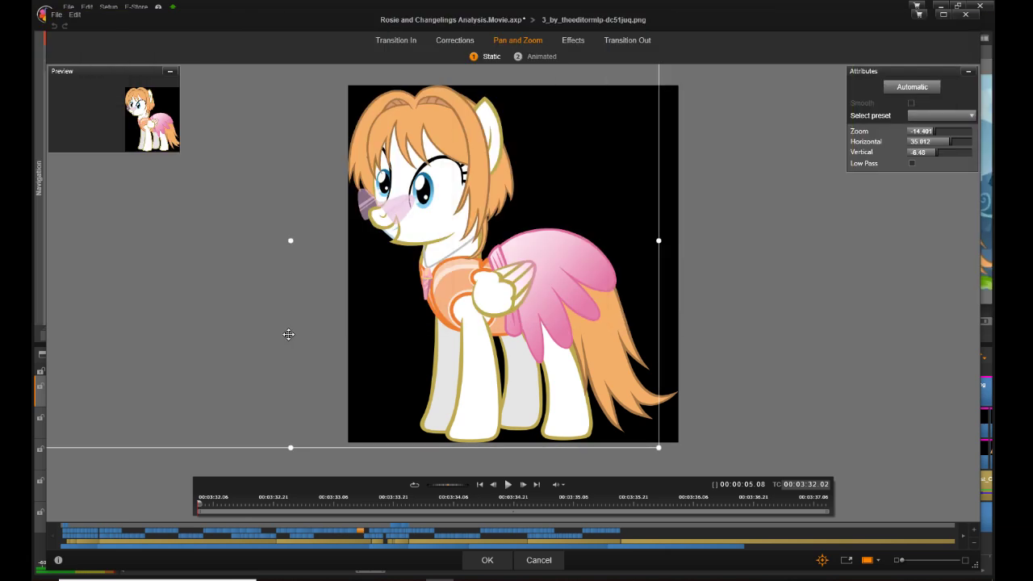
{"action": "left_click", "coordinate": [539, 560]}
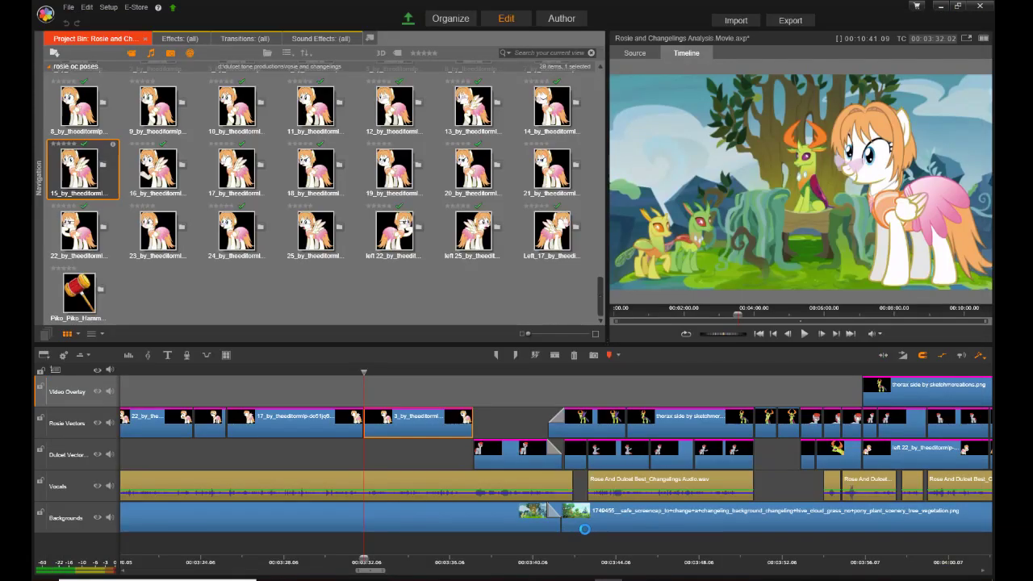
Step: Open the Pan and Zoom settings of the Rosie pose 14 clip at about 00:04:09 and set the zoom to -14.401
{"action": "left_click_drag", "start_coordinate": [372, 572], "coordinate": [418, 575]}
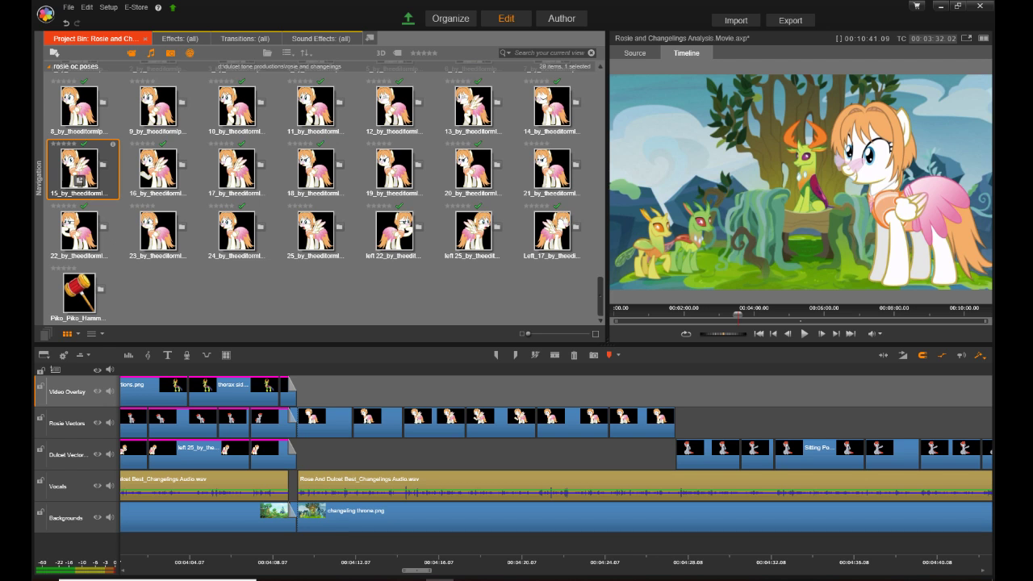
{"action": "right_click", "coordinate": [342, 430]}
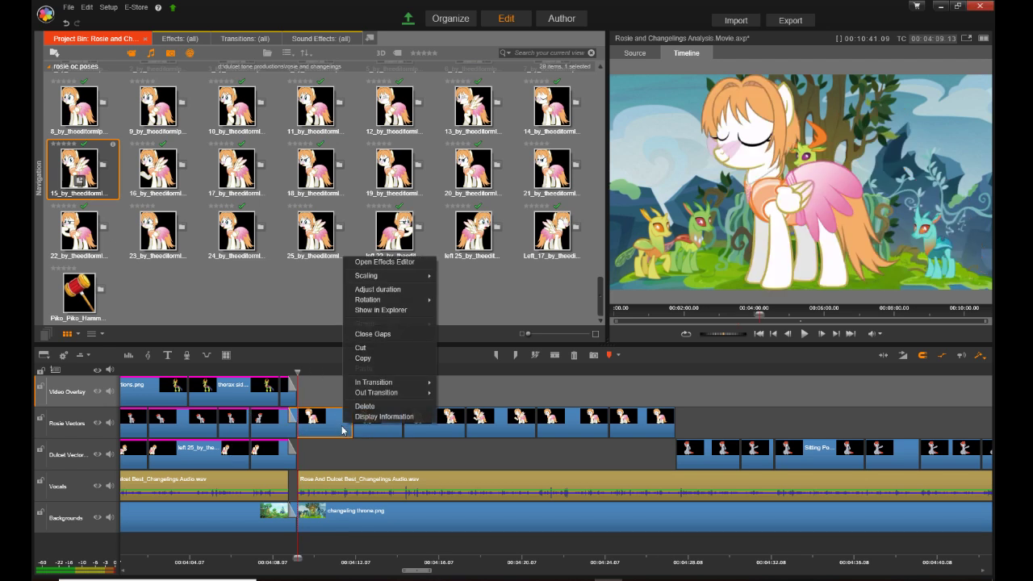
{"action": "left_click", "coordinate": [413, 265]}
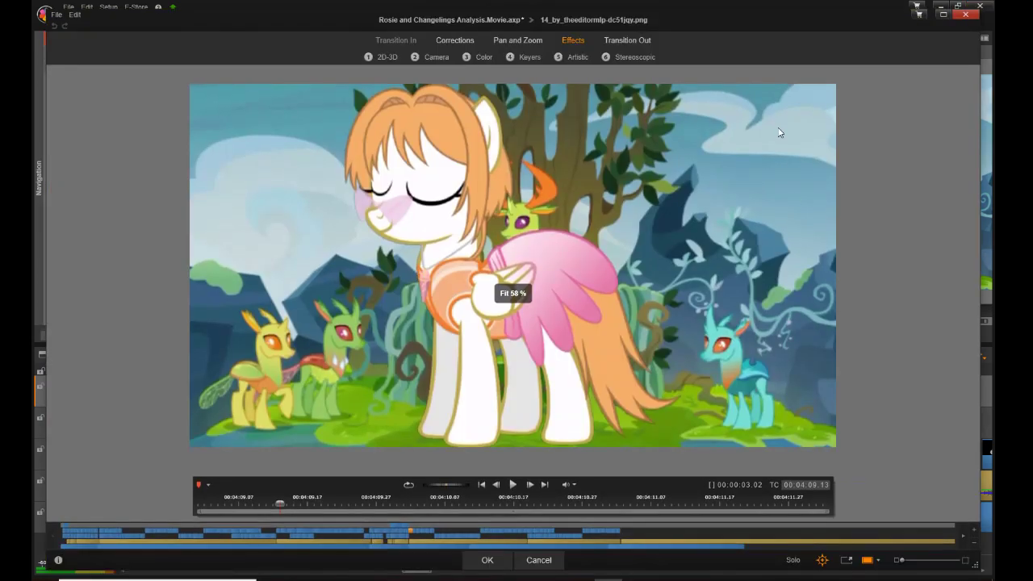
{"action": "left_click", "coordinate": [524, 41]}
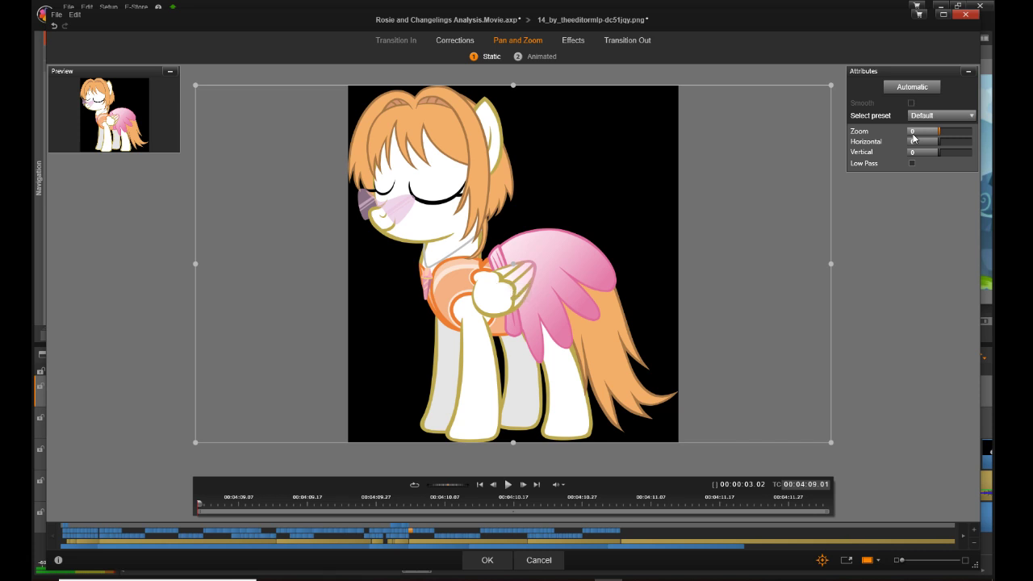
{"action": "left_click", "coordinate": [913, 131]}
{"action": "type", "text": "-14.401"}
{"action": "key", "text": "Return"}
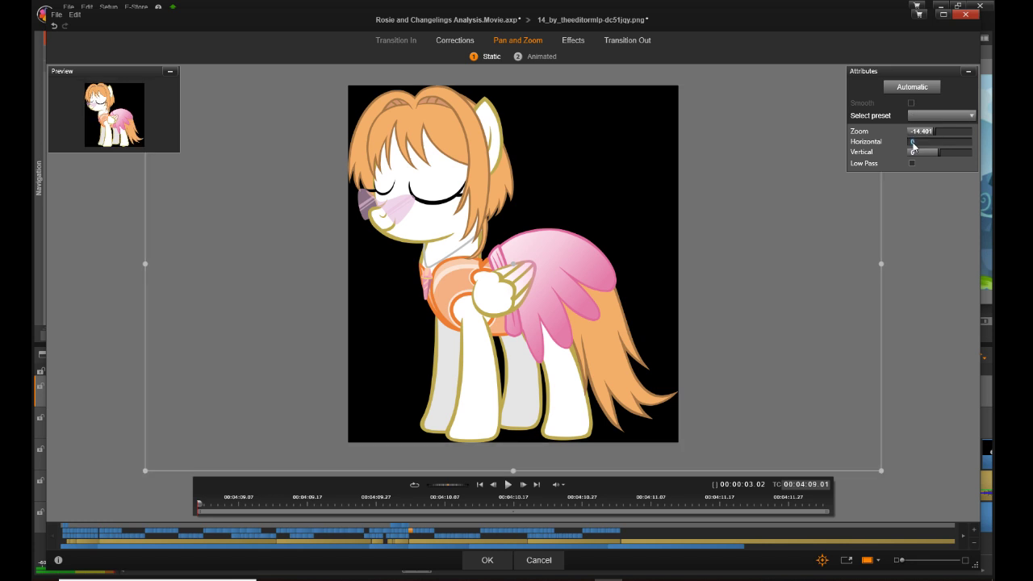
Step: Set the pose 14 clip's horizontal position to 35.102 and vertical position to -6.48, apply them, and preview the result
{"action": "type", "text": "35.102"}
{"action": "left_click", "coordinate": [912, 153]}
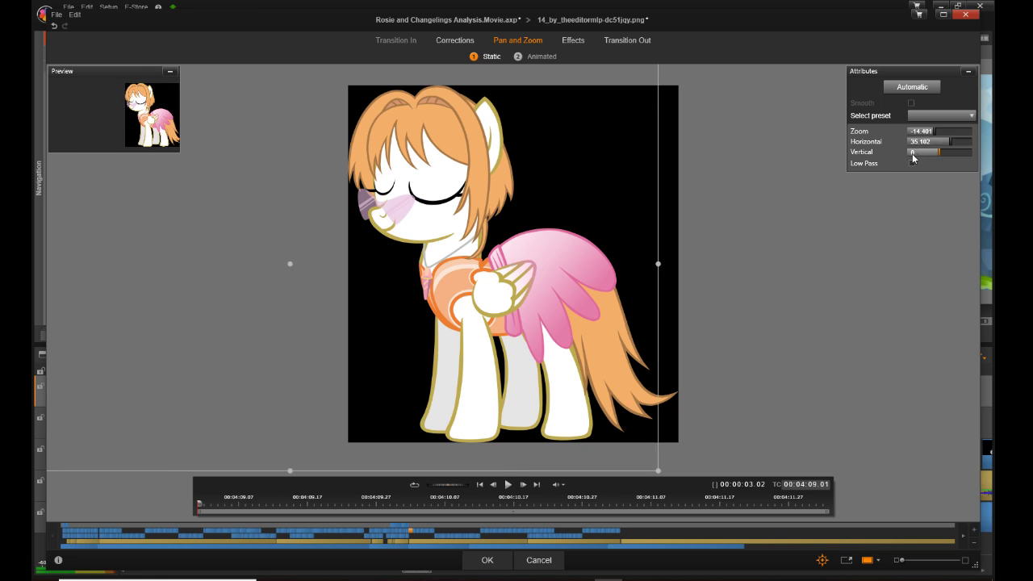
{"action": "left_click", "coordinate": [913, 154]}
{"action": "type", "text": "-6.48"}
{"action": "key", "text": "Return"}
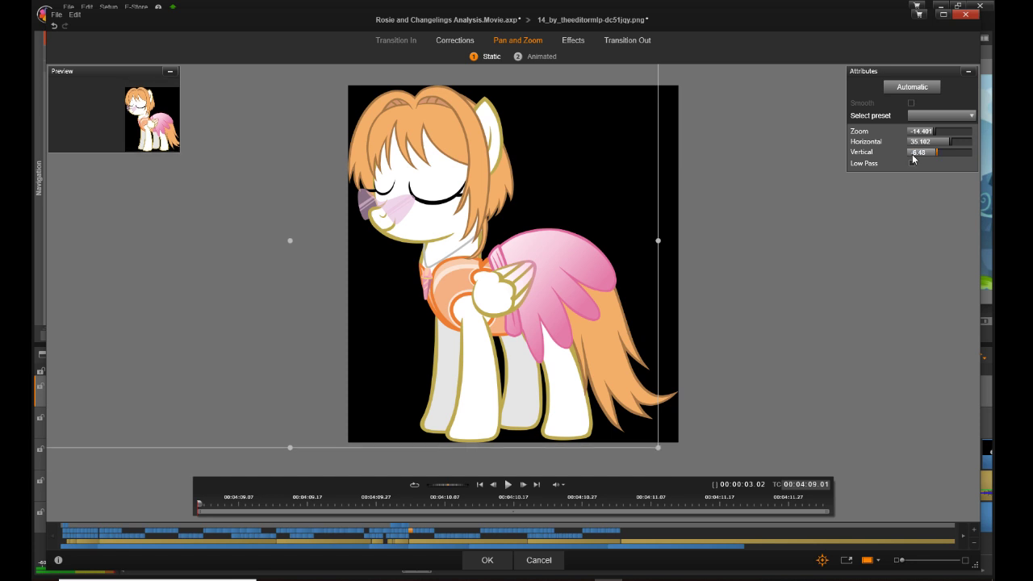
{"action": "left_click", "coordinate": [497, 554]}
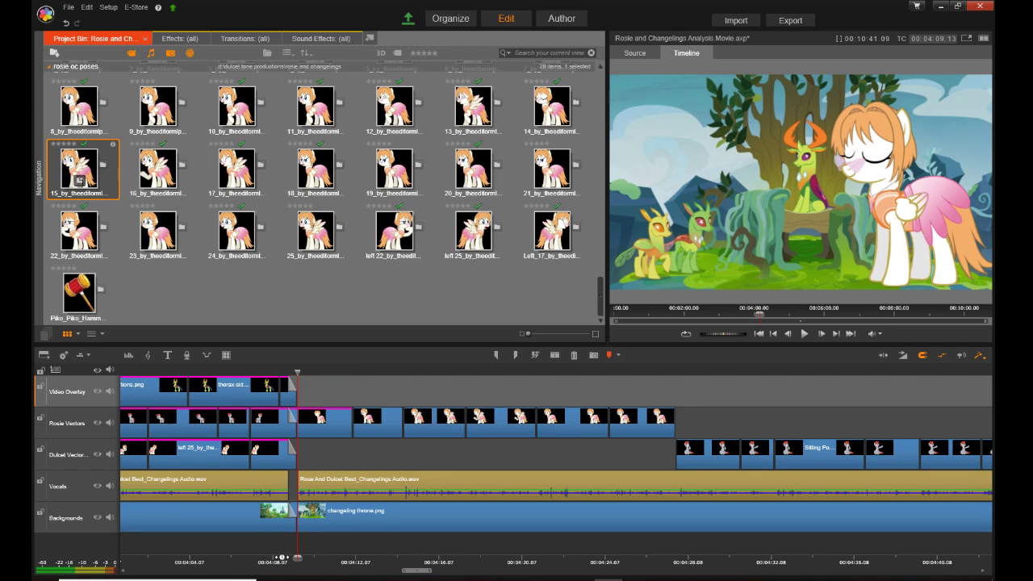
{"action": "left_click", "coordinate": [283, 558]}
{"action": "key", "text": "space"}
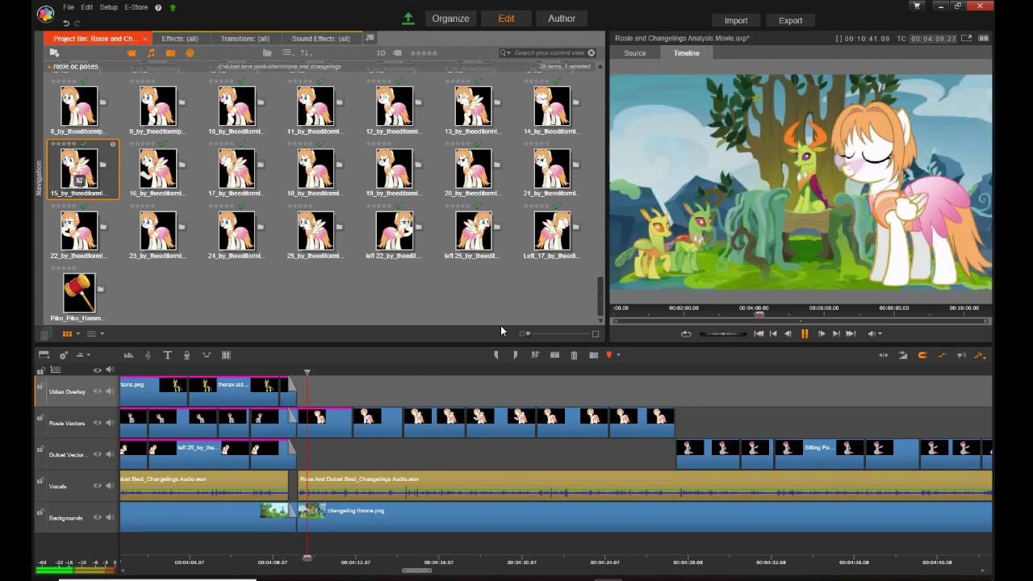
Step: Open the Pan and Zoom settings of the Rosie pose 10 clip at about 00:04:12 and set the zoom to -14.401
{"action": "right_click", "coordinate": [385, 425]}
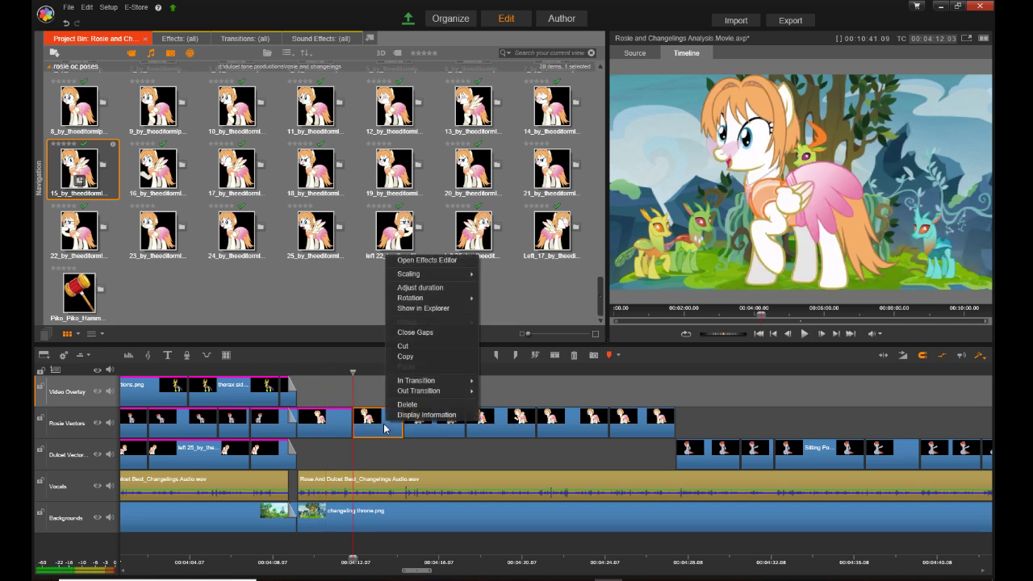
{"action": "left_click", "coordinate": [439, 260]}
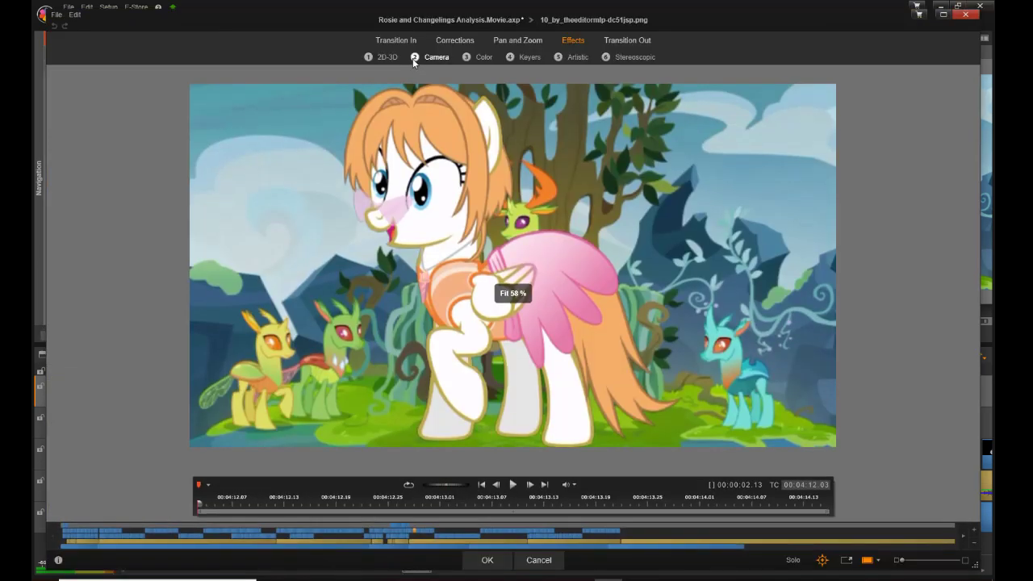
{"action": "left_click", "coordinate": [512, 41]}
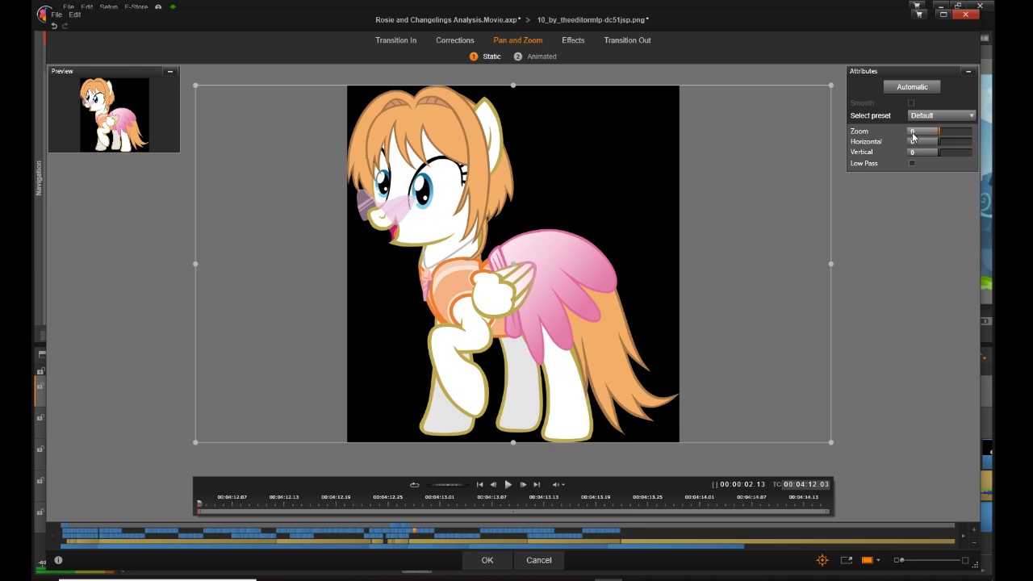
{"action": "double_click", "coordinate": [912, 133]}
{"action": "left_click", "coordinate": [913, 145]}
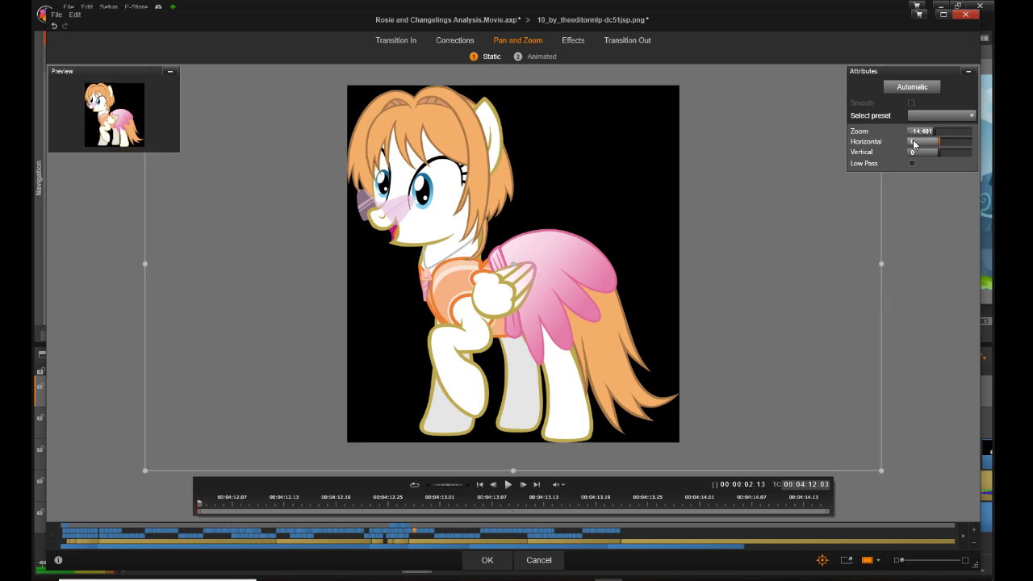
Step: Set the pose 10 clip's horizontal position to 35.012 and vertical position to -6.48, and apply them
{"action": "double_click", "coordinate": [913, 142]}
{"action": "type", "text": "35.012"}
{"action": "left_click", "coordinate": [914, 153]}
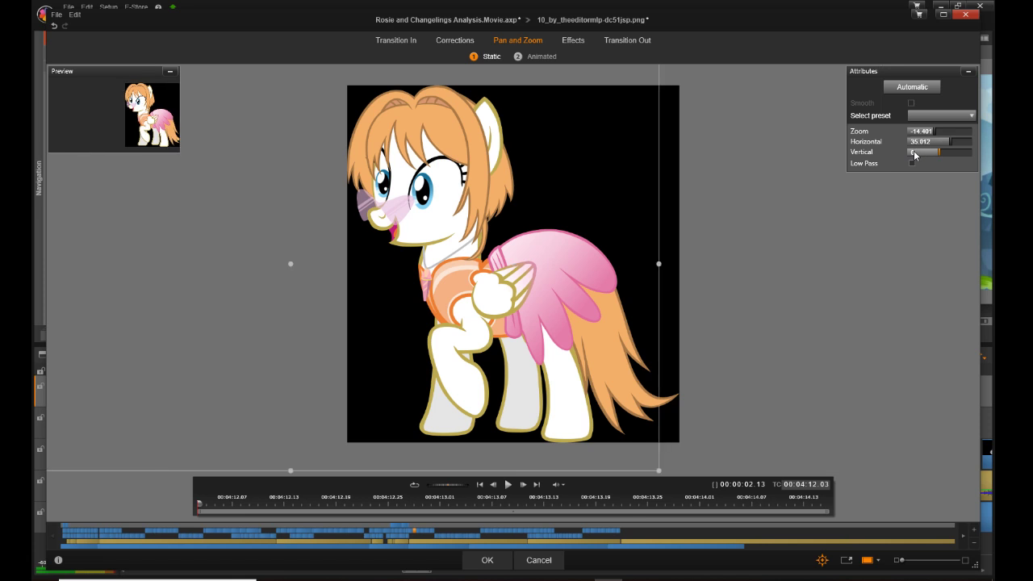
{"action": "double_click", "coordinate": [915, 154]}
{"action": "key", "text": "Return"}
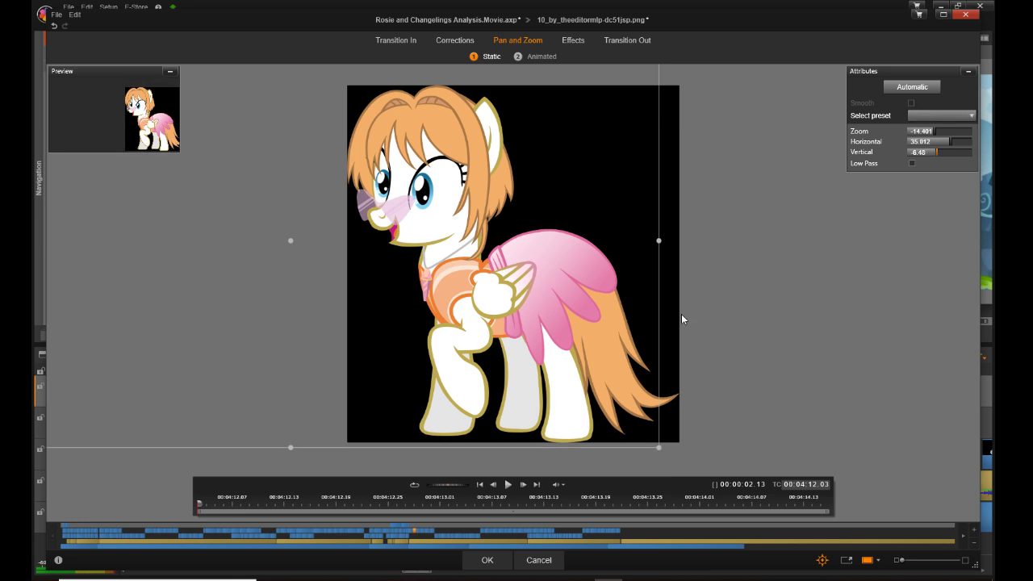
{"action": "left_click", "coordinate": [487, 560]}
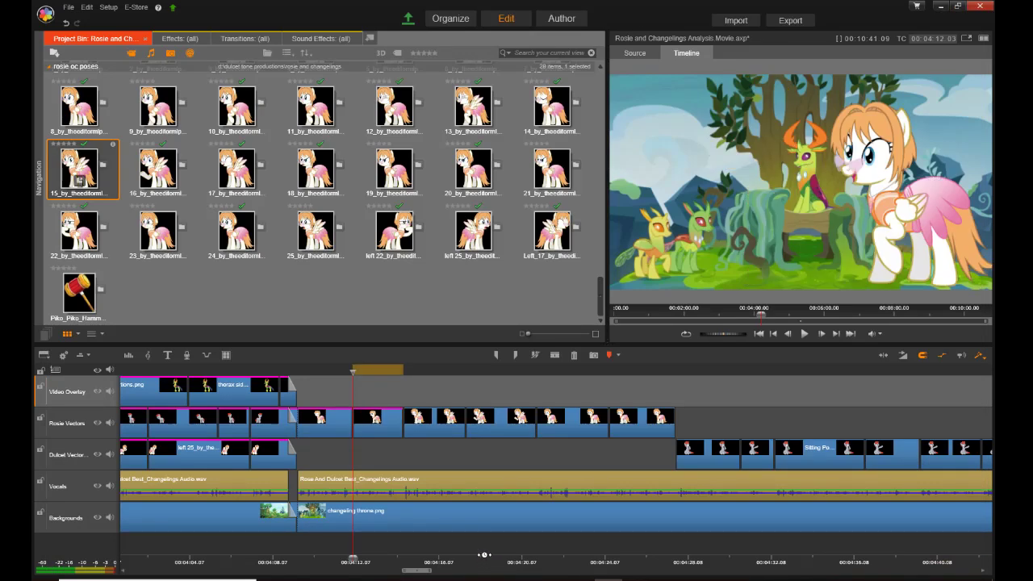
Step: Open the Pan and Zoom settings of the Rosie pose 15 clip at about 00:04:14 and set the zoom to -14.401
{"action": "right_click", "coordinate": [444, 432]}
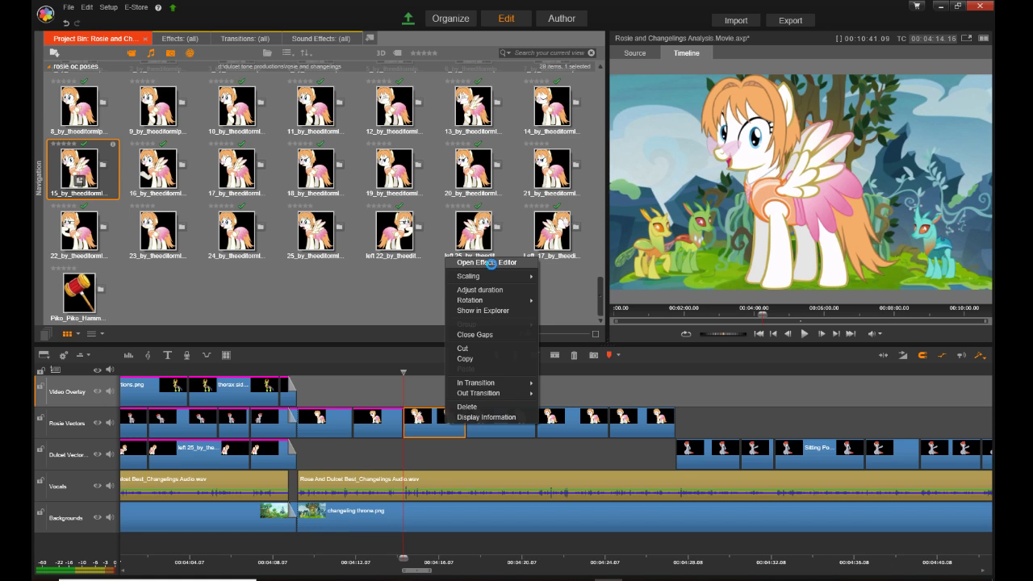
{"action": "left_click", "coordinate": [486, 263]}
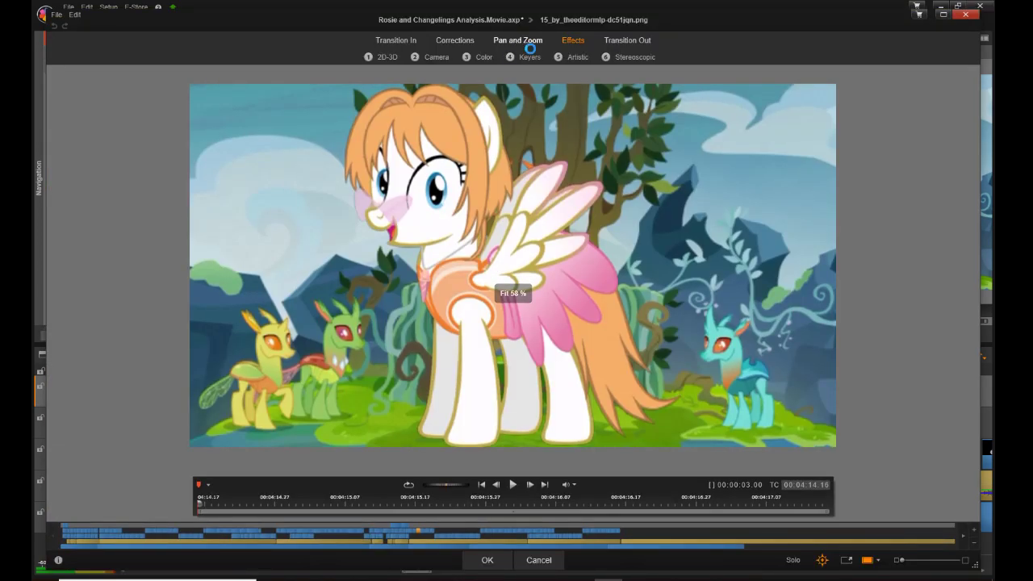
{"action": "left_click", "coordinate": [530, 42]}
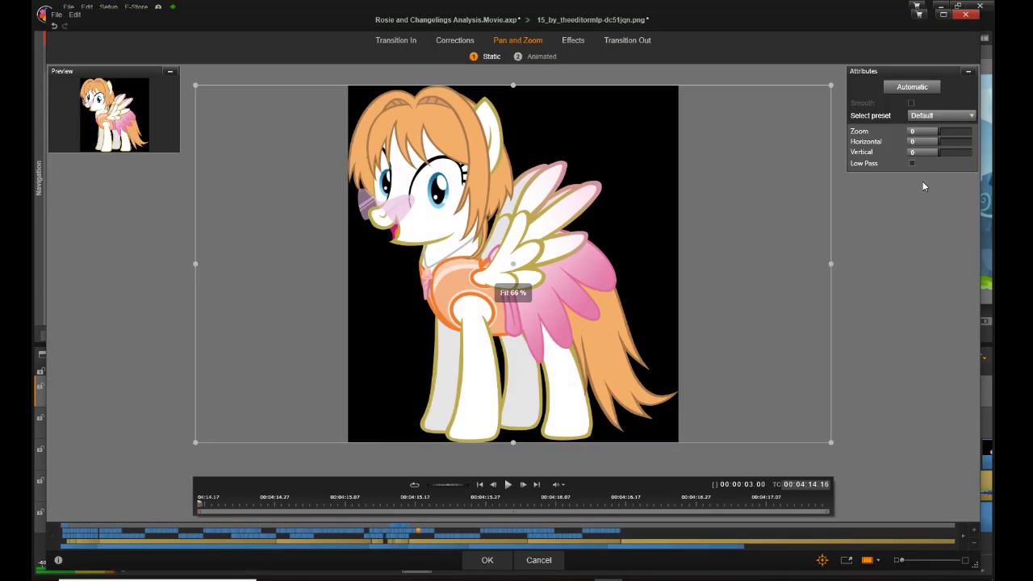
{"action": "left_click", "coordinate": [913, 132]}
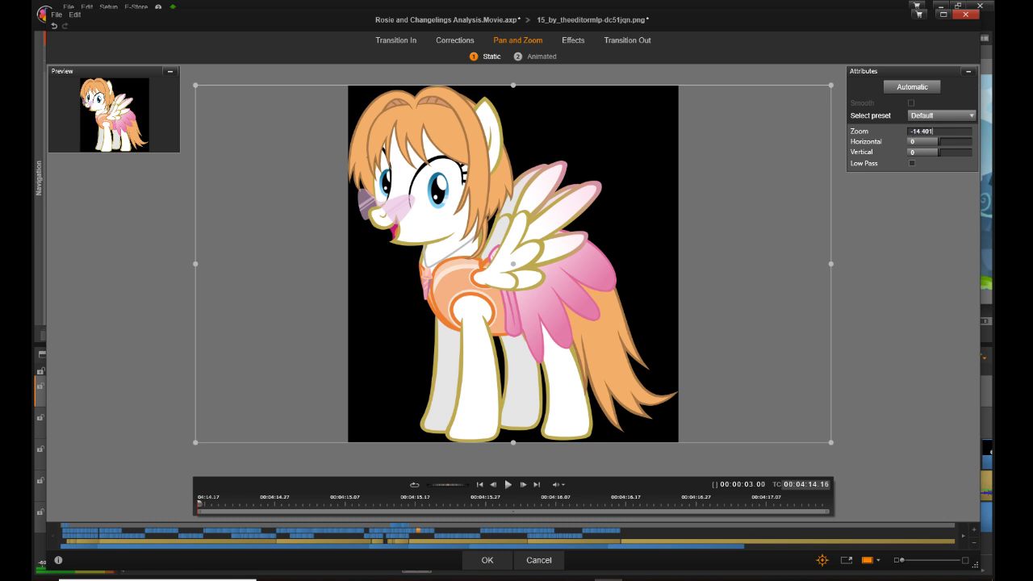
{"action": "left_click", "coordinate": [911, 145]}
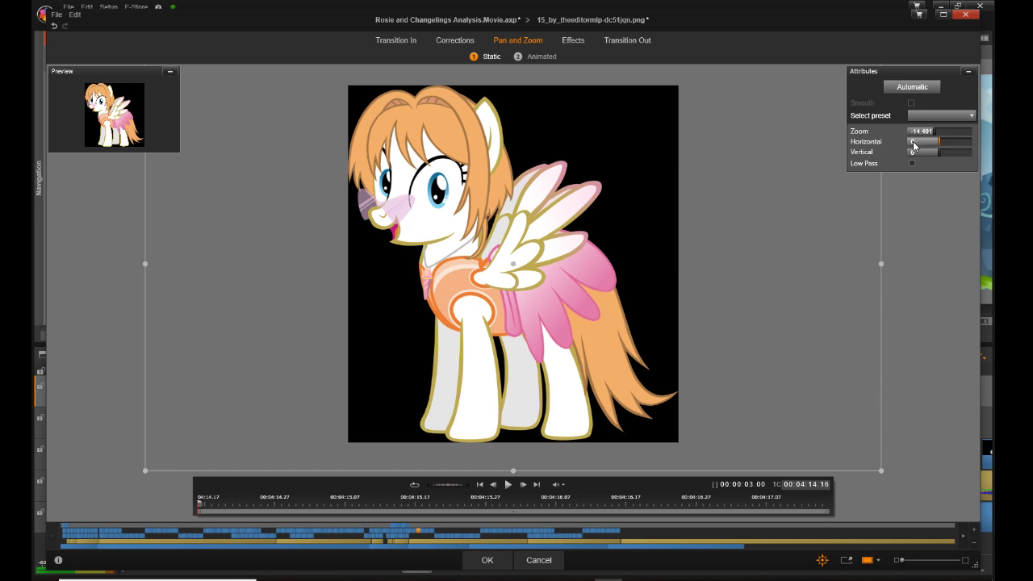
Step: Set the pose 15 clip's horizontal position to 35.012 and vertical position to -6.48, and apply them
{"action": "left_click", "coordinate": [913, 143]}
{"action": "type", "text": "35.012"}
{"action": "left_click", "coordinate": [913, 153]}
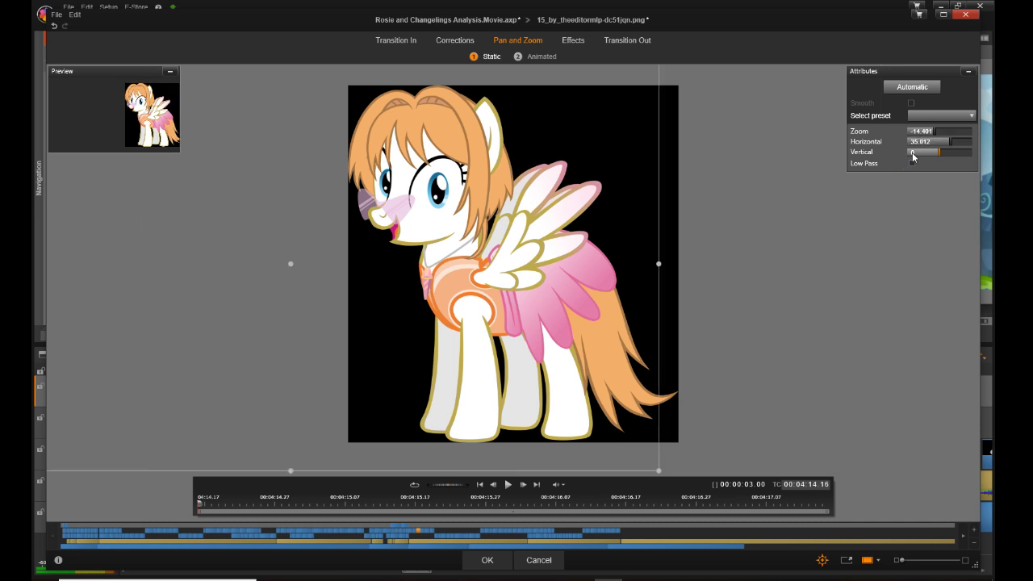
{"action": "left_click", "coordinate": [913, 154]}
{"action": "type", "text": "-6.48"}
{"action": "key", "text": "Return"}
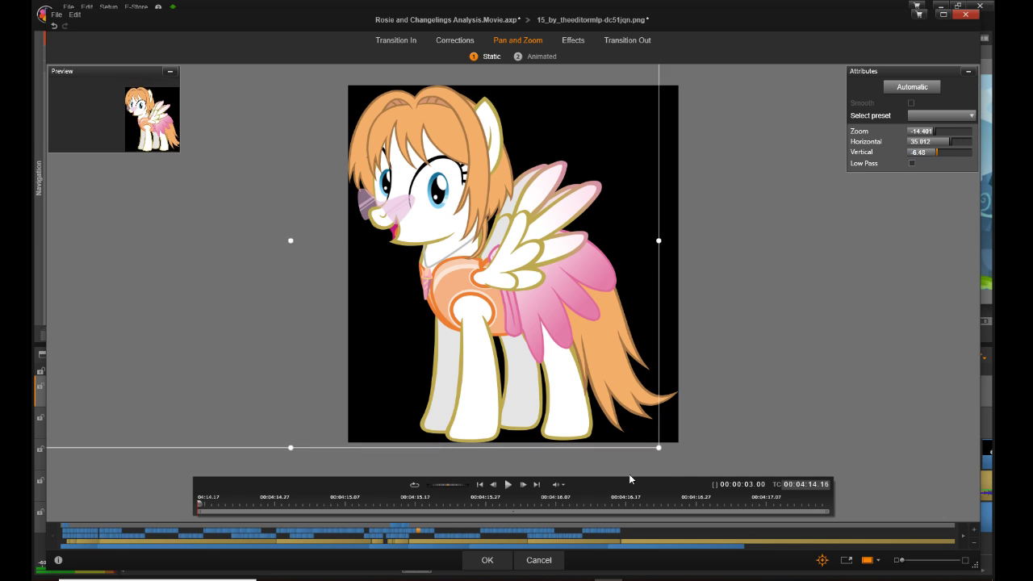
{"action": "left_click", "coordinate": [490, 559]}
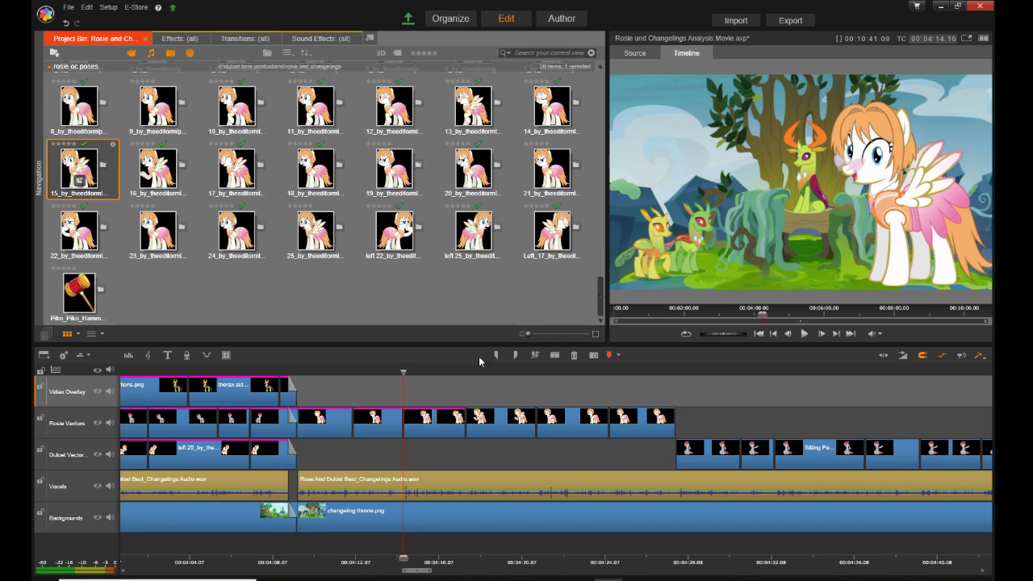
Step: Open the Pan and Zoom settings of the Rosie pose 16 clip at about 00:04:17 and set the zoom to -14.401
{"action": "left_click", "coordinate": [504, 434]}
{"action": "right_click", "coordinate": [505, 434]}
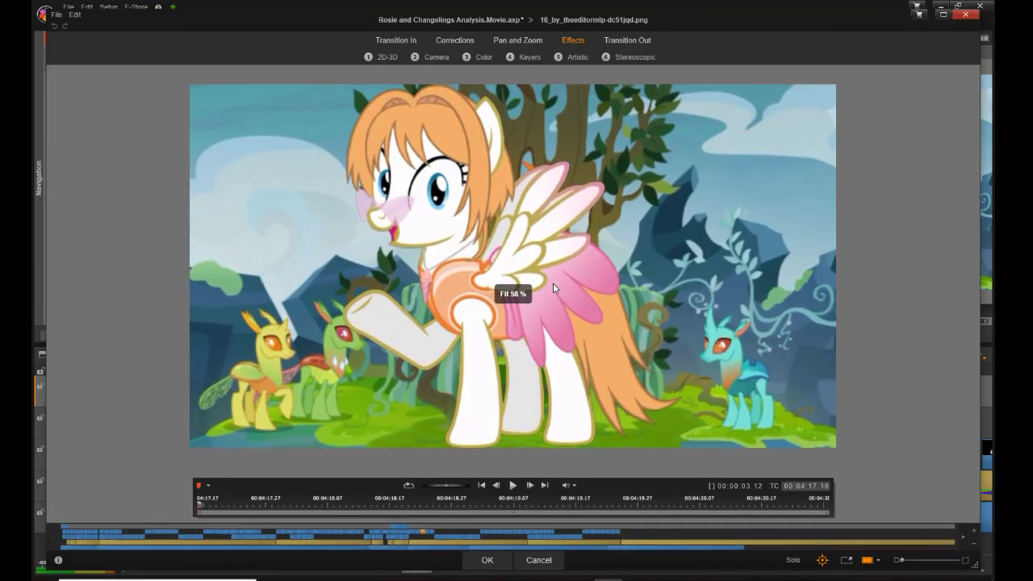
{"action": "left_click", "coordinate": [517, 39]}
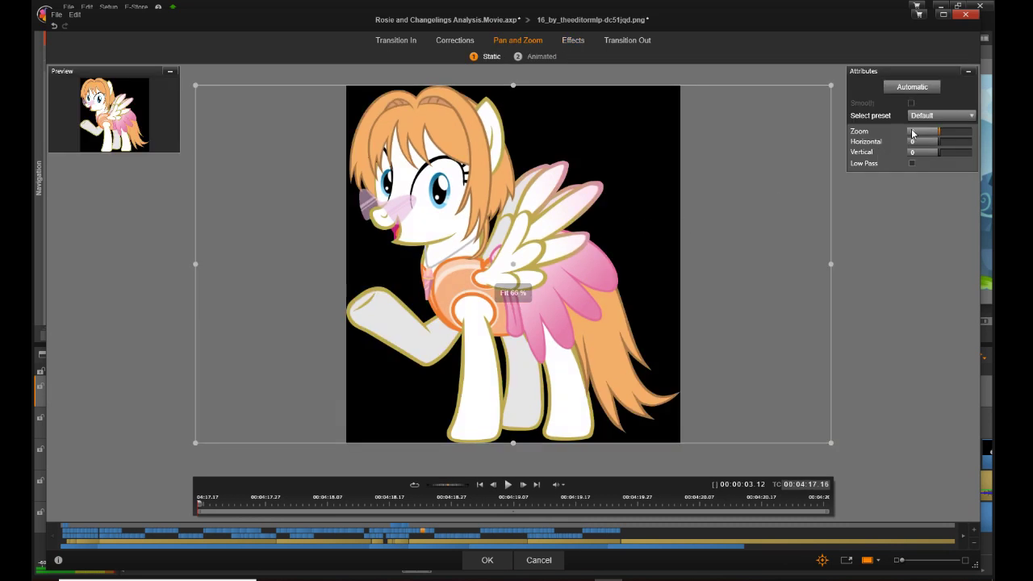
{"action": "left_click", "coordinate": [913, 131]}
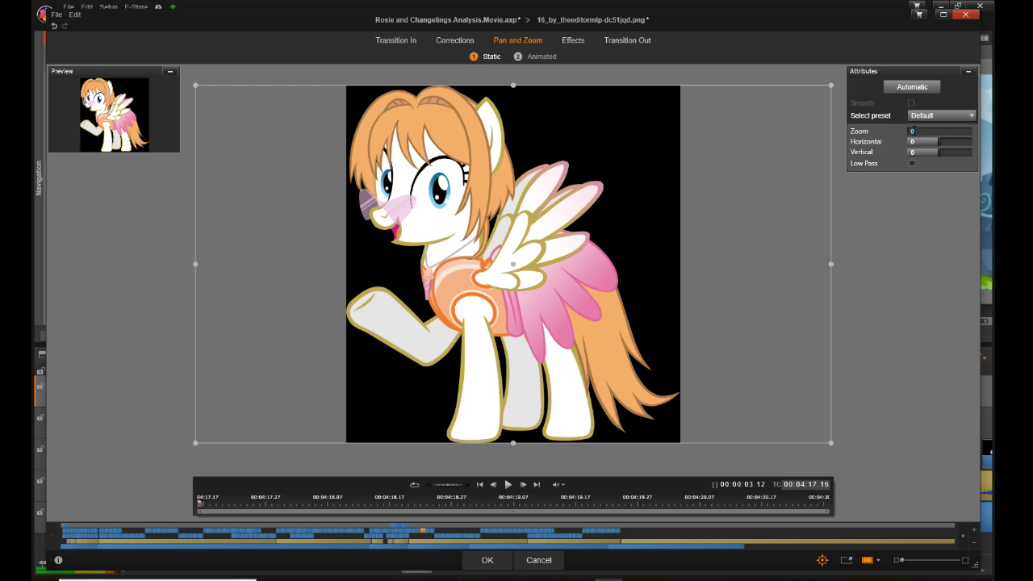
{"action": "type", "text": "-14.401"}
{"action": "key", "text": "Return"}
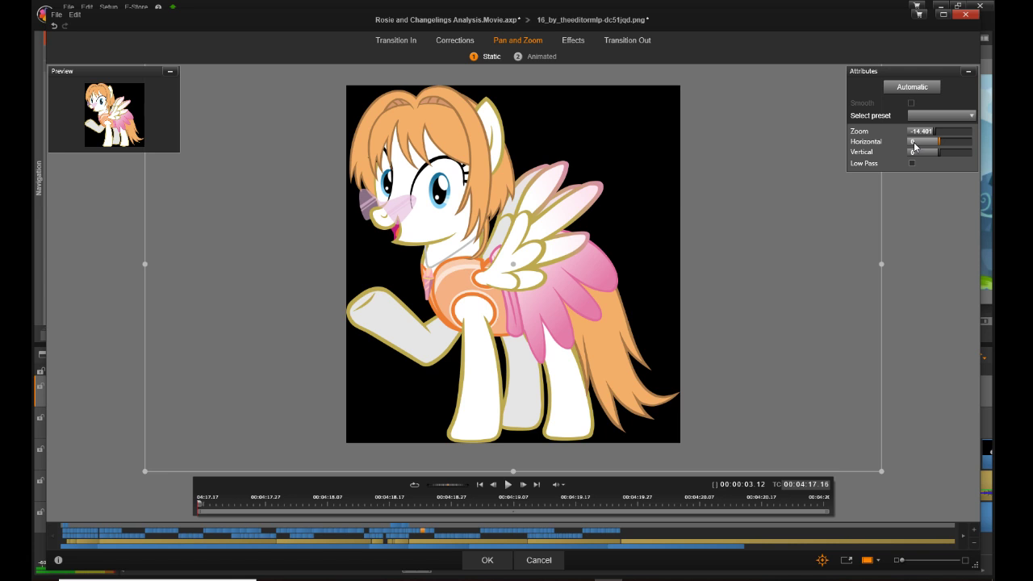
Step: Set the pose 16 clip's horizontal position to 35.012 and vertical position to -6.48, and apply them
{"action": "left_click", "coordinate": [915, 145]}
{"action": "type", "text": "35.012"}
{"action": "key", "text": "Return"}
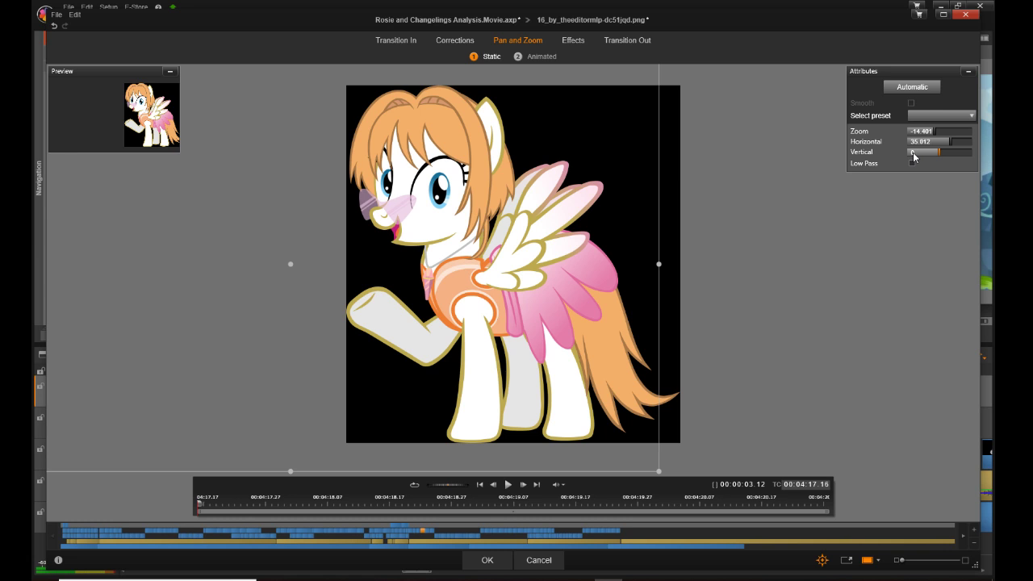
{"action": "left_click", "coordinate": [912, 153]}
{"action": "type", "text": "-6.48"}
{"action": "key", "text": "Return"}
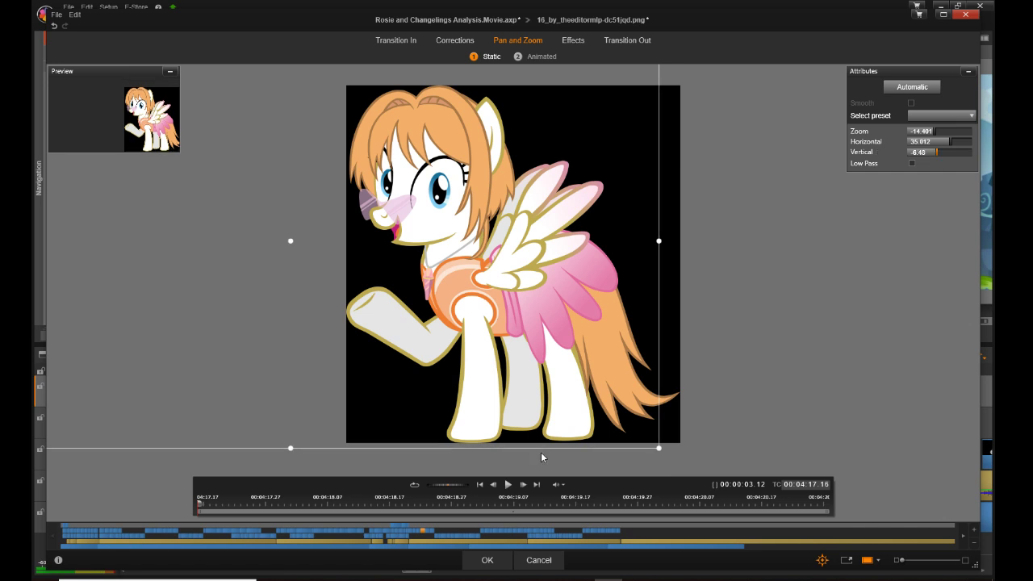
{"action": "left_click", "coordinate": [488, 560]}
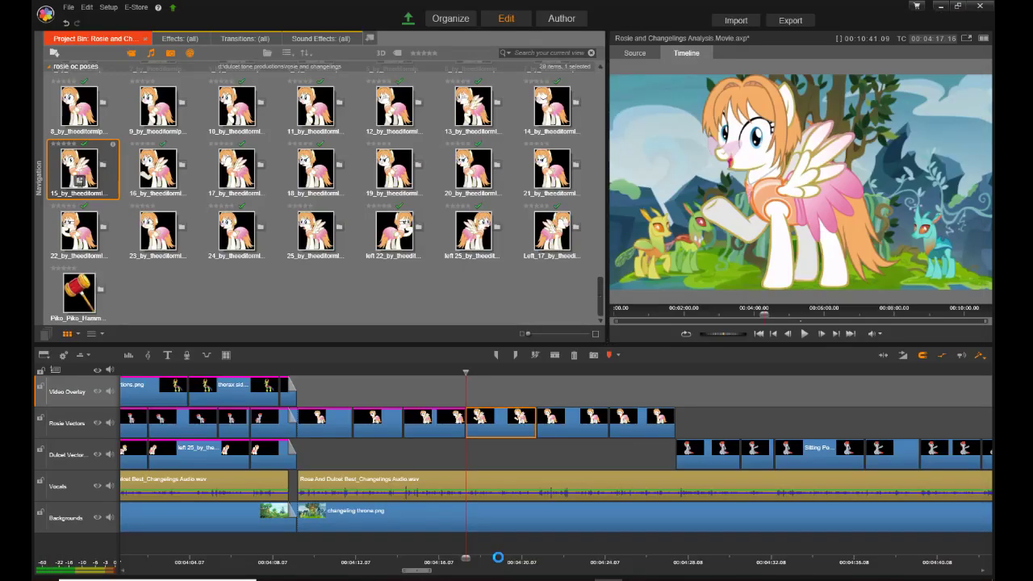
Step: Open the Pan and Zoom settings of the Rosie pose 2 clip at about 00:04:20 and set the zoom to -14.401
{"action": "right_click", "coordinate": [572, 429]}
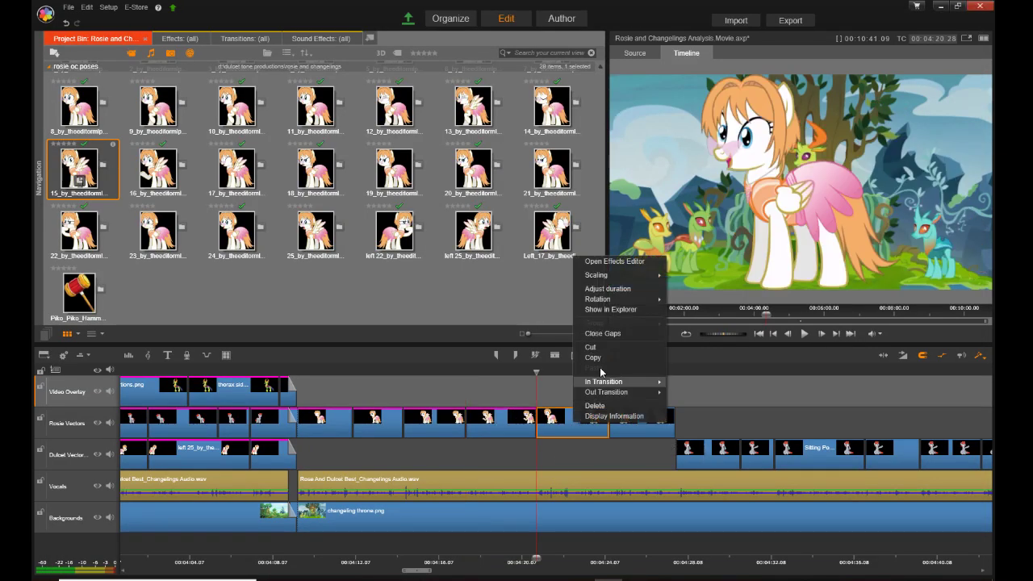
{"action": "left_click", "coordinate": [598, 264]}
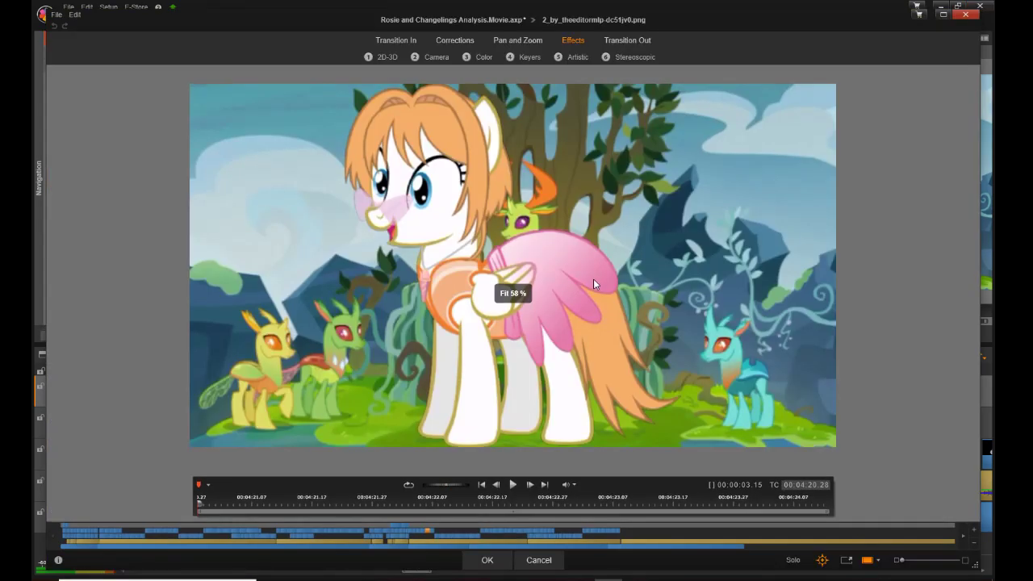
{"action": "left_click", "coordinate": [521, 41]}
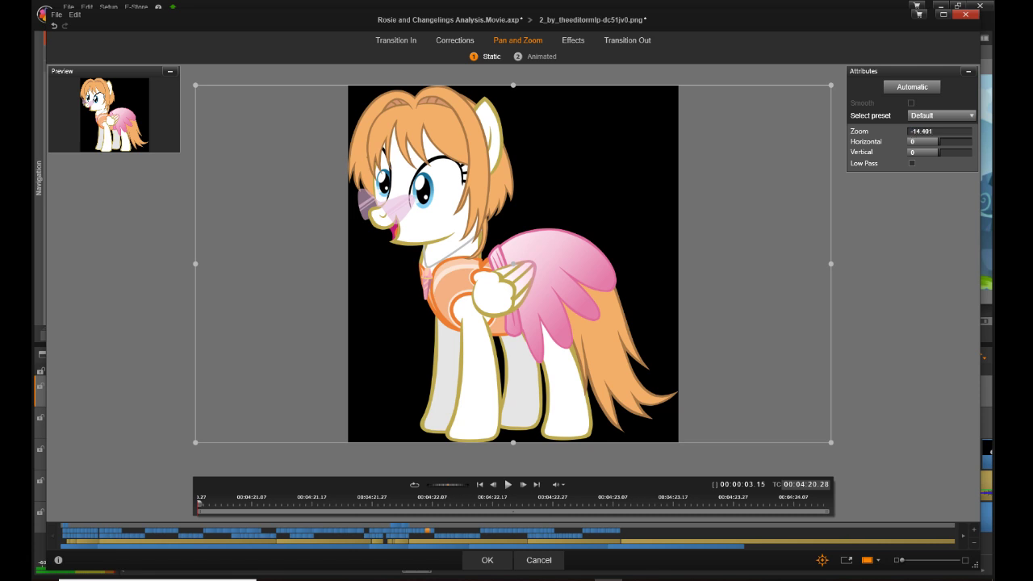
{"action": "left_click", "coordinate": [913, 143]}
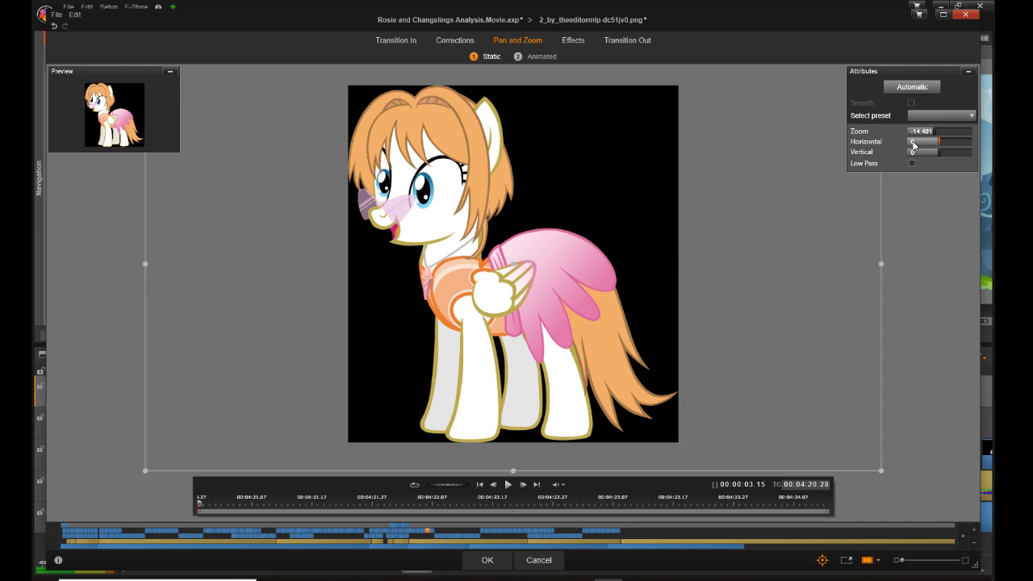
Step: Set the pose 2 clip's horizontal position to 35.012 and vertical position to -6.48, and apply them
{"action": "left_click", "coordinate": [913, 142]}
{"action": "type", "text": "35.012"}
{"action": "left_click", "coordinate": [914, 154]}
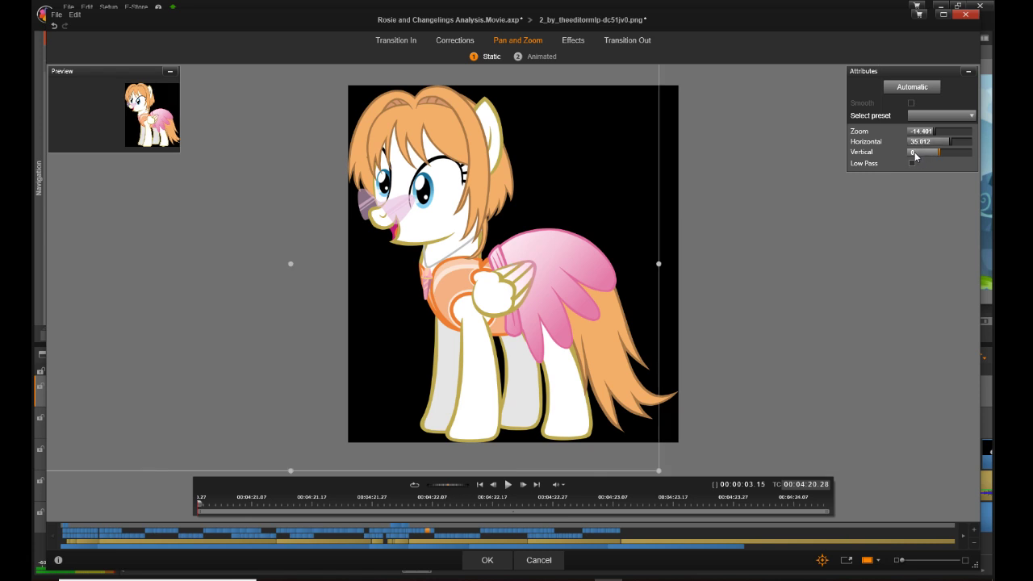
{"action": "left_click", "coordinate": [916, 157]}
{"action": "type", "text": "-6.48"}
{"action": "key", "text": "Return"}
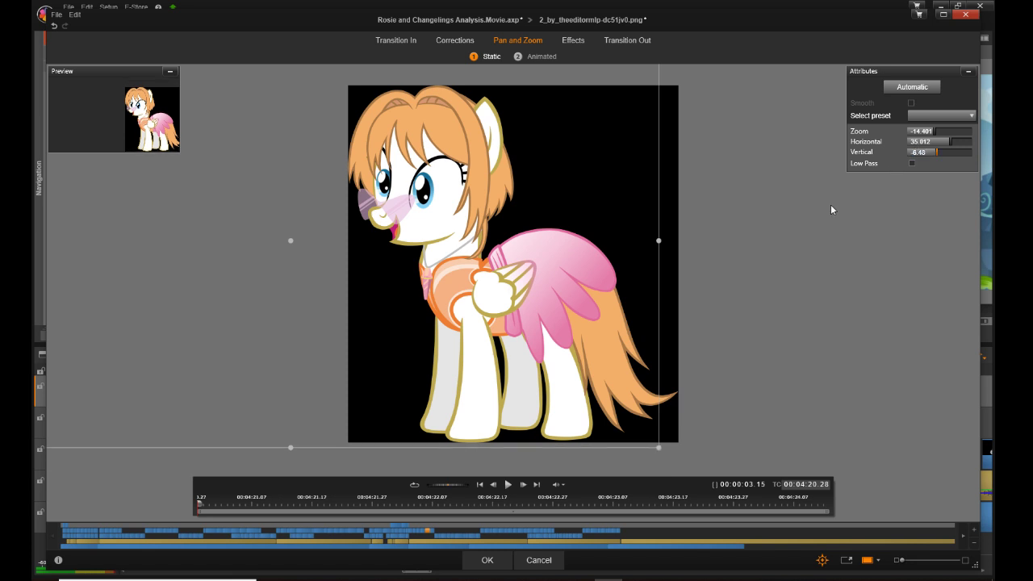
{"action": "left_click", "coordinate": [487, 560]}
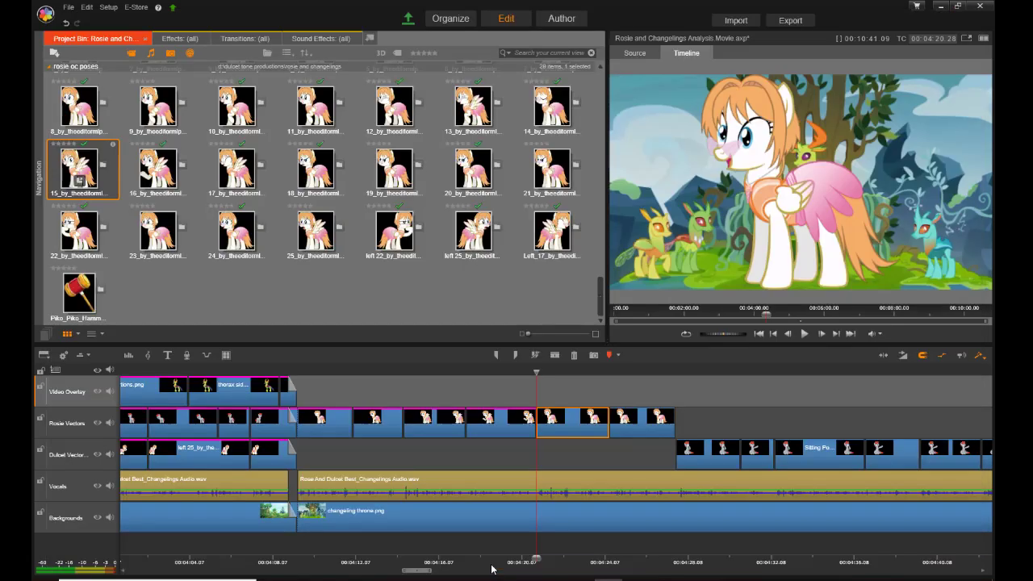
Step: Open the Pan and Zoom settings of the Rosie pose 7 clip at about 00:04:24 and set the zoom to -14.401
{"action": "double_click", "coordinate": [644, 430]}
{"action": "right_click", "coordinate": [645, 430]}
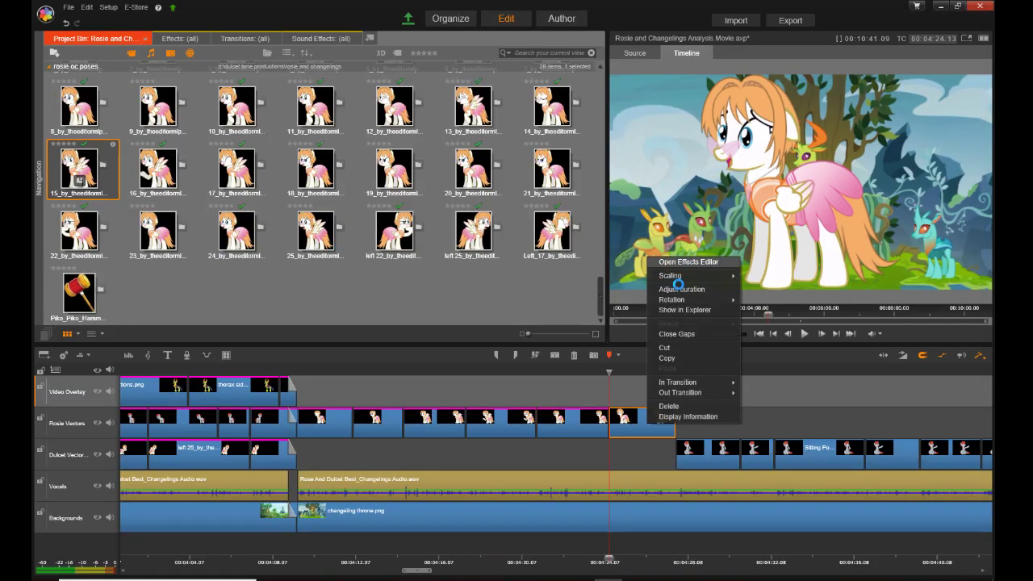
{"action": "left_click", "coordinate": [686, 262]}
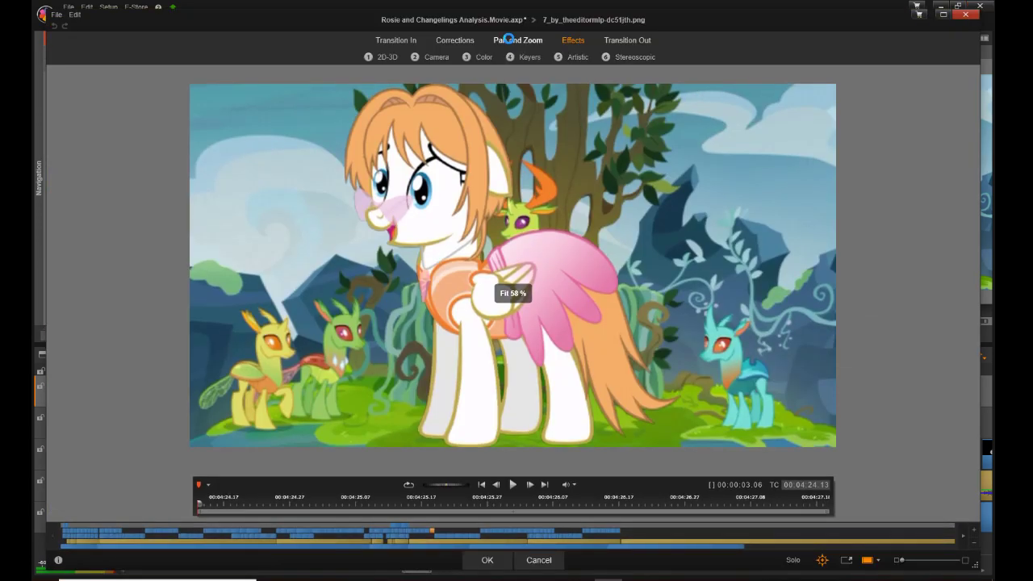
{"action": "left_click", "coordinate": [509, 39]}
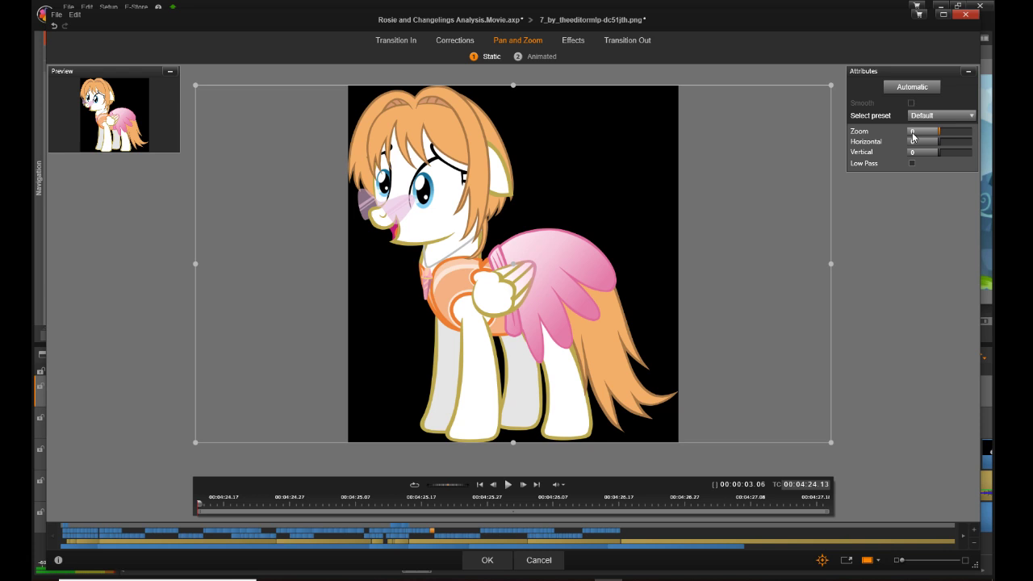
{"action": "left_click", "coordinate": [912, 133]}
{"action": "type", "text": "-14.401"}
Step: Set the pose 7 clip's horizontal position to 35.102 and vertical position to -6.48, and apply them
{"action": "left_click", "coordinate": [913, 142]}
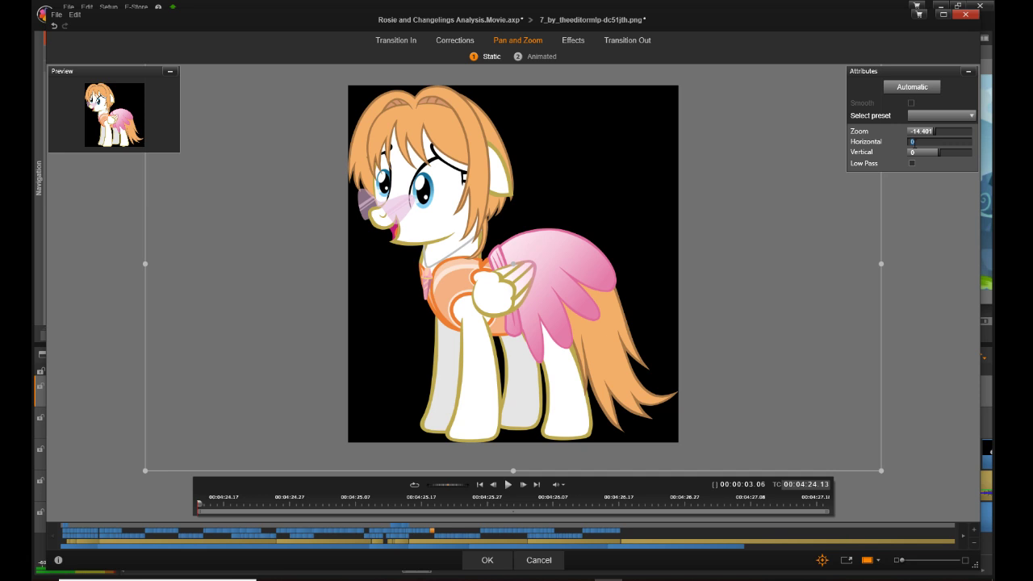
{"action": "type", "text": "35.102"}
{"action": "key", "text": "Return"}
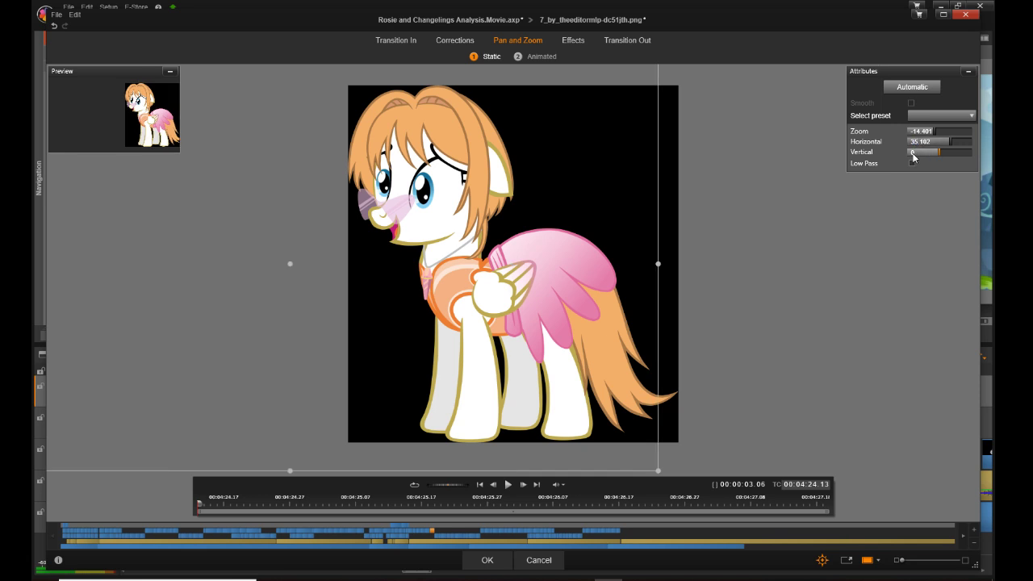
{"action": "left_click", "coordinate": [914, 152]}
{"action": "type", "text": "-6.48"}
{"action": "left_click", "coordinate": [486, 560]}
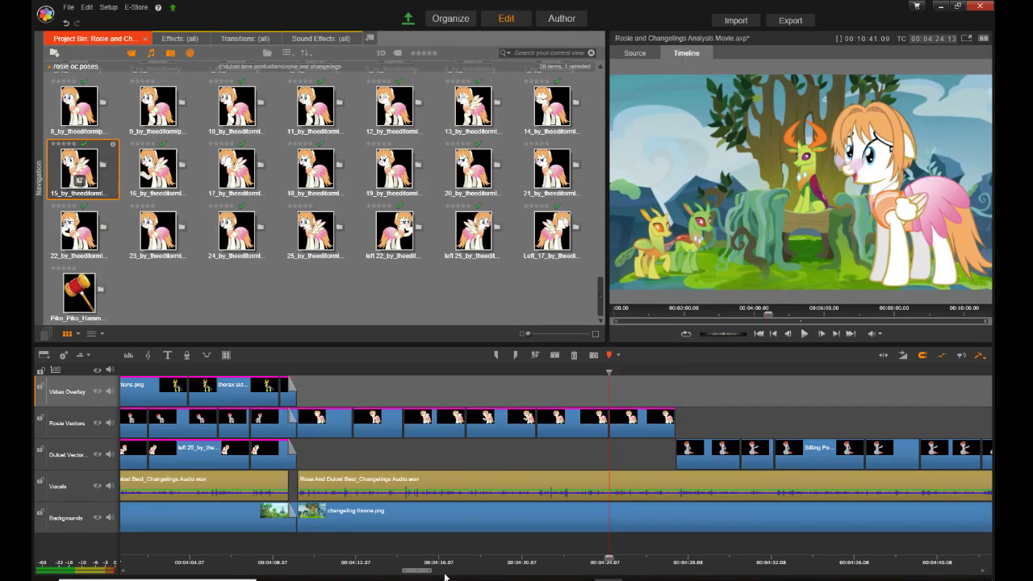
Step: Open the Pan and Zoom settings of the Rosie pose 22 clip at about 00:05:00 and set the zoom to -14.401
{"action": "left_click_drag", "start_coordinate": [412, 572], "coordinate": [466, 579]}
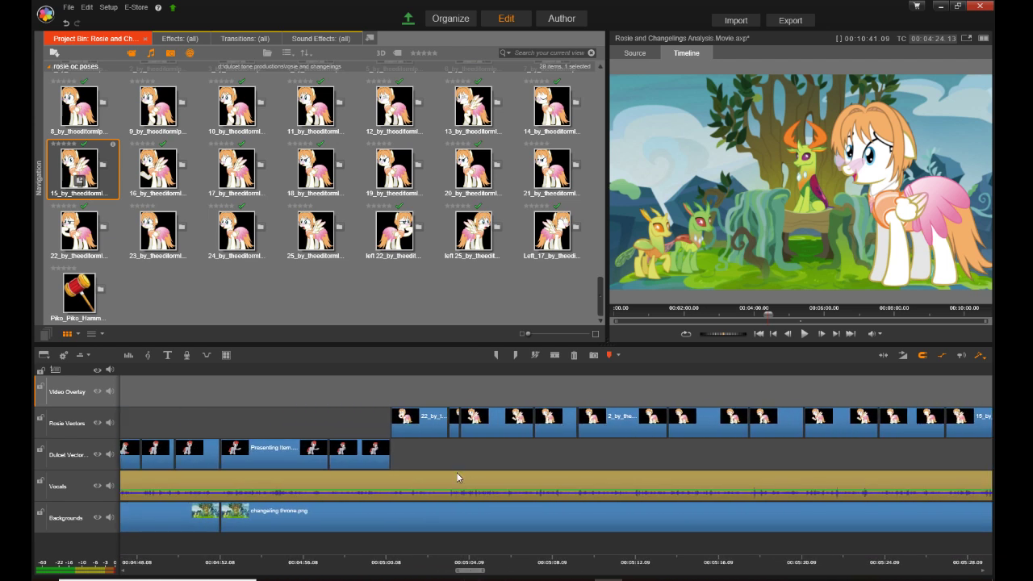
{"action": "left_click", "coordinate": [424, 423]}
{"action": "right_click", "coordinate": [426, 420]}
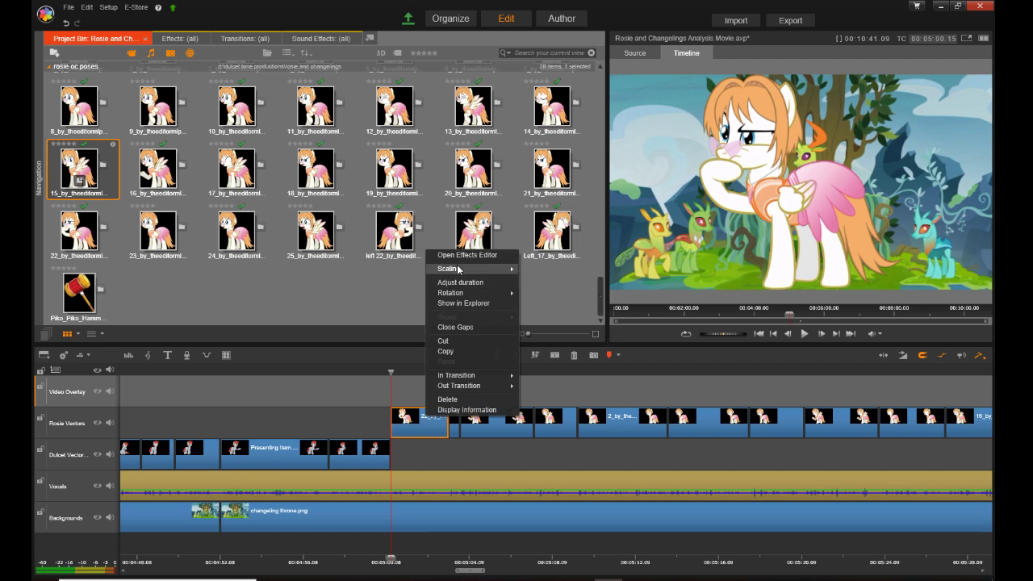
{"action": "left_click", "coordinate": [485, 259]}
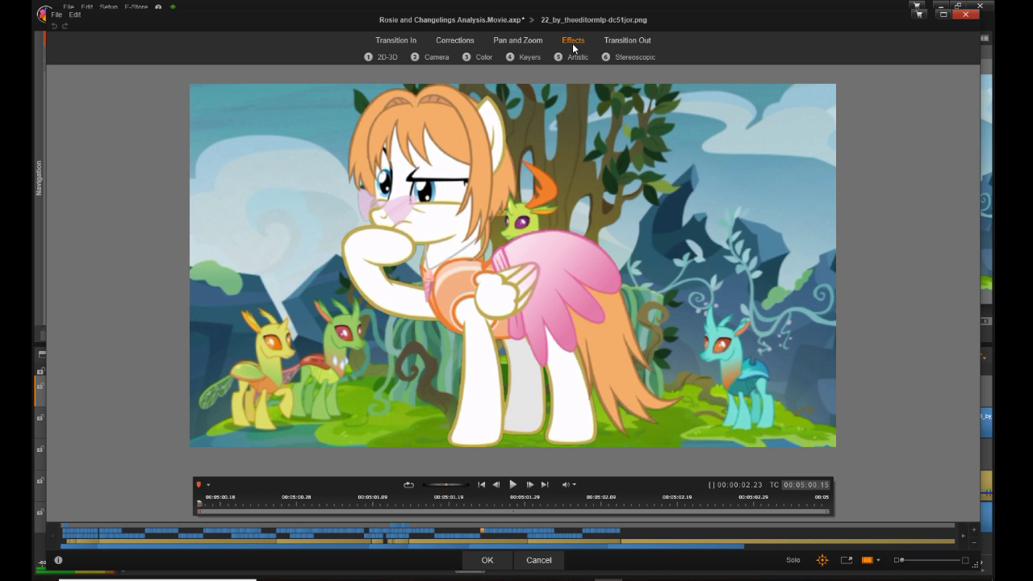
{"action": "left_click", "coordinate": [511, 42]}
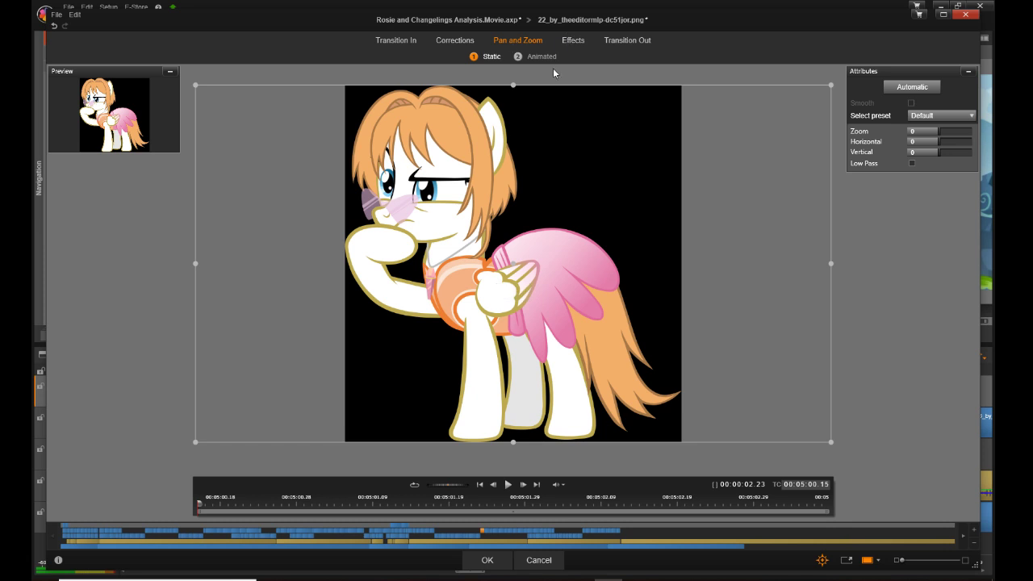
{"action": "left_click", "coordinate": [912, 132]}
{"action": "type", "text": "-14.401"}
{"action": "key", "text": "Return"}
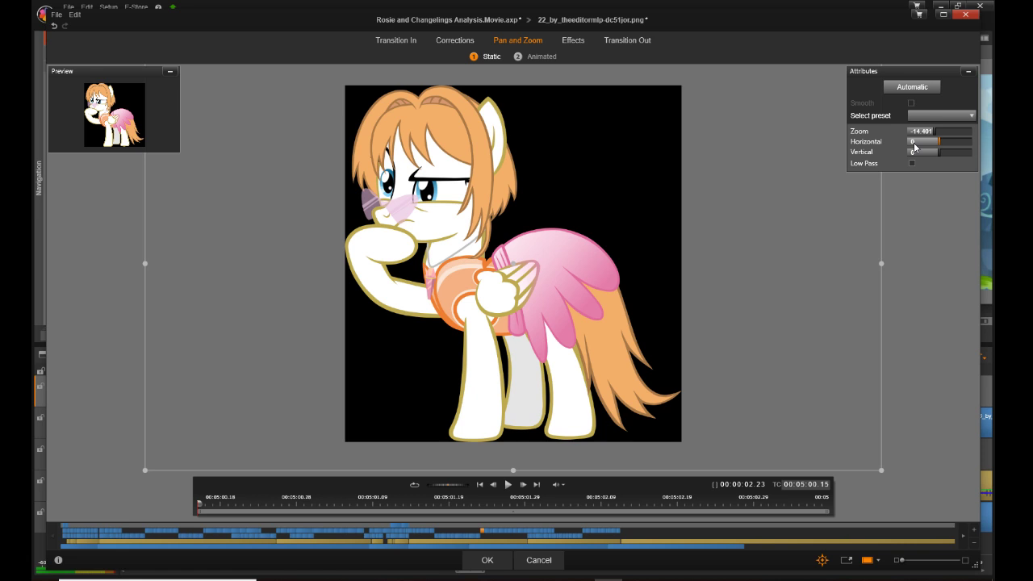
Step: Set the pose 22 clip's horizontal position to 35.102 and vertical position to -6.48, and apply them
{"action": "left_click", "coordinate": [913, 142]}
{"action": "type", "text": "35.102"}
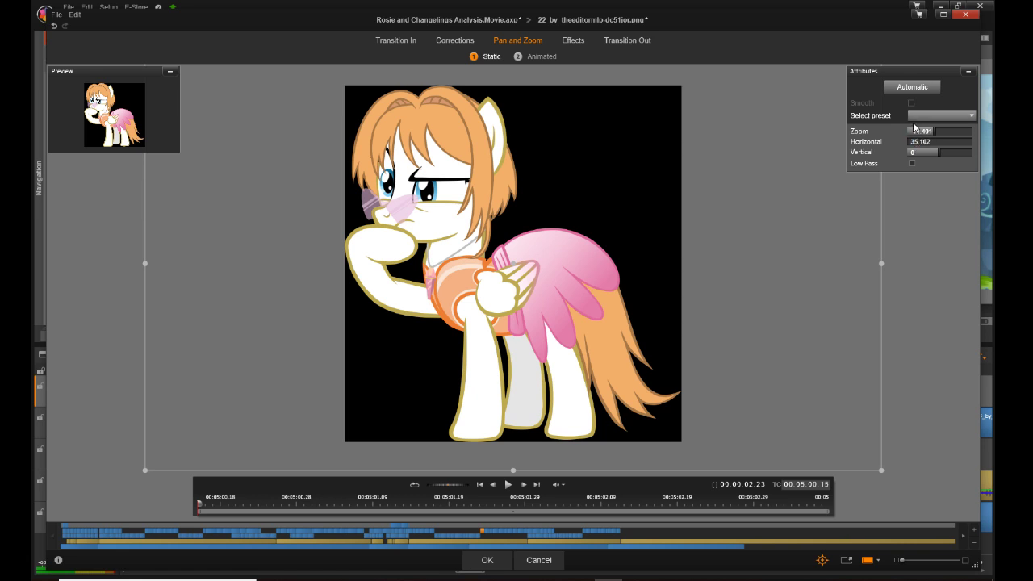
{"action": "key", "text": "Return"}
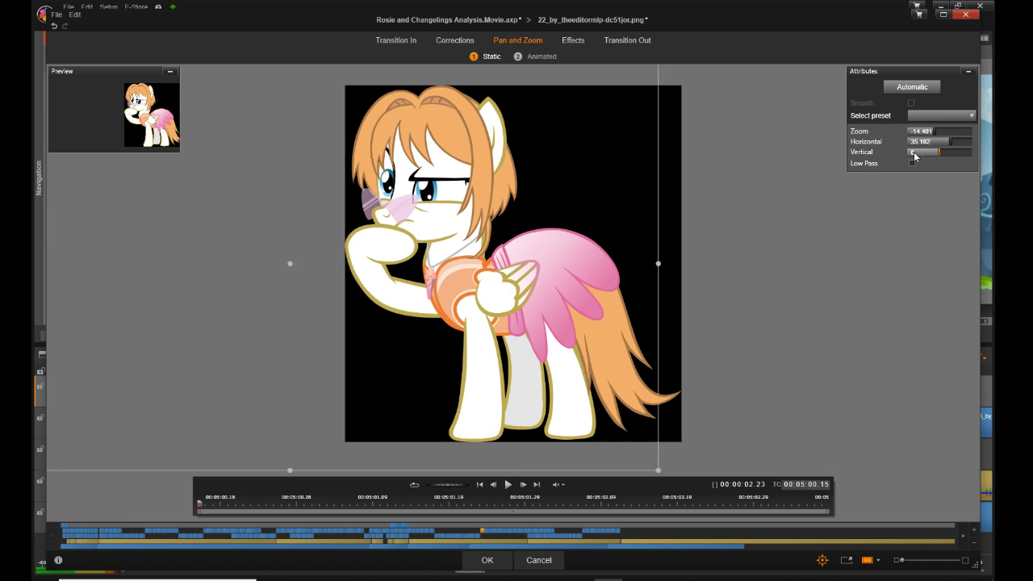
{"action": "left_click", "coordinate": [915, 153]}
{"action": "type", "text": "-6.48"}
{"action": "key", "text": "Return"}
{"action": "left_click", "coordinate": [489, 560]}
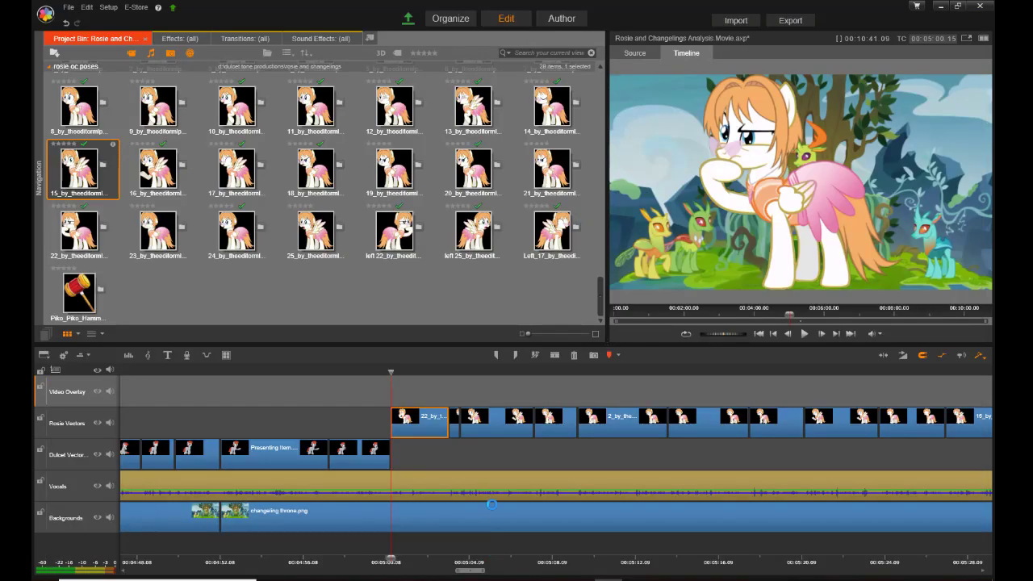
Step: Open the Pan and Zoom settings of the short Rosie pose 17 clip at about 00:05:03 and set the zoom to -14.401
{"action": "right_click", "coordinate": [456, 433]}
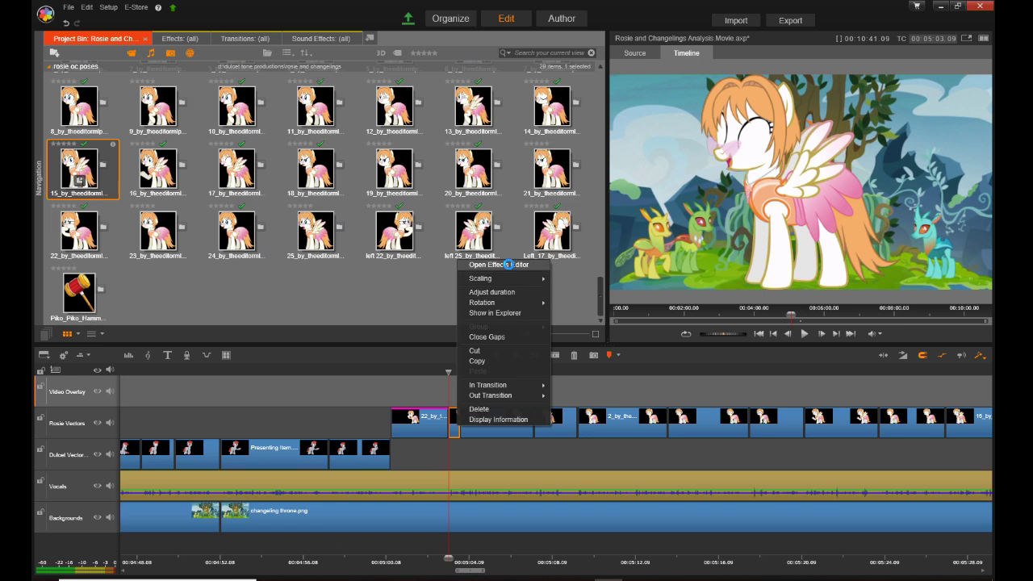
{"action": "left_click", "coordinate": [509, 265]}
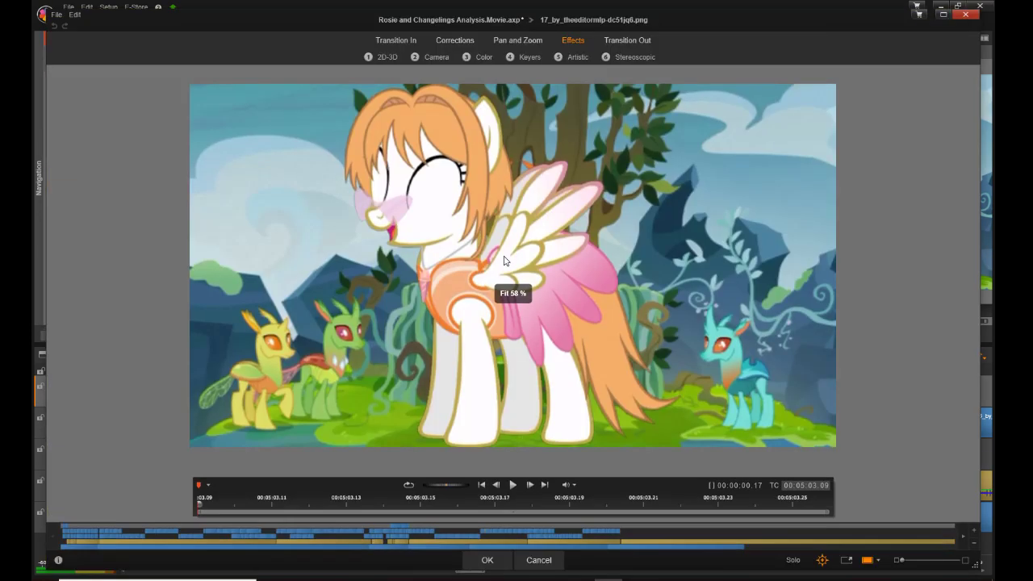
{"action": "left_click", "coordinate": [517, 41]}
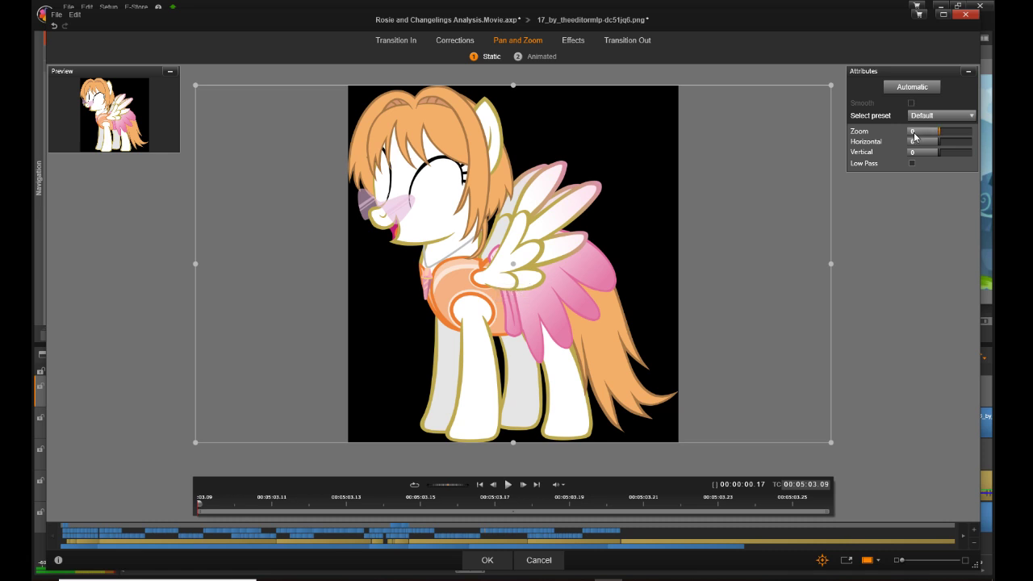
{"action": "type", "text": "14.401"}
Step: Set the pose 17 clip's horizontal position to 35.012 and vertical position to -6.48, and apply them
{"action": "left_click", "coordinate": [914, 143]}
{"action": "left_click", "coordinate": [913, 145]}
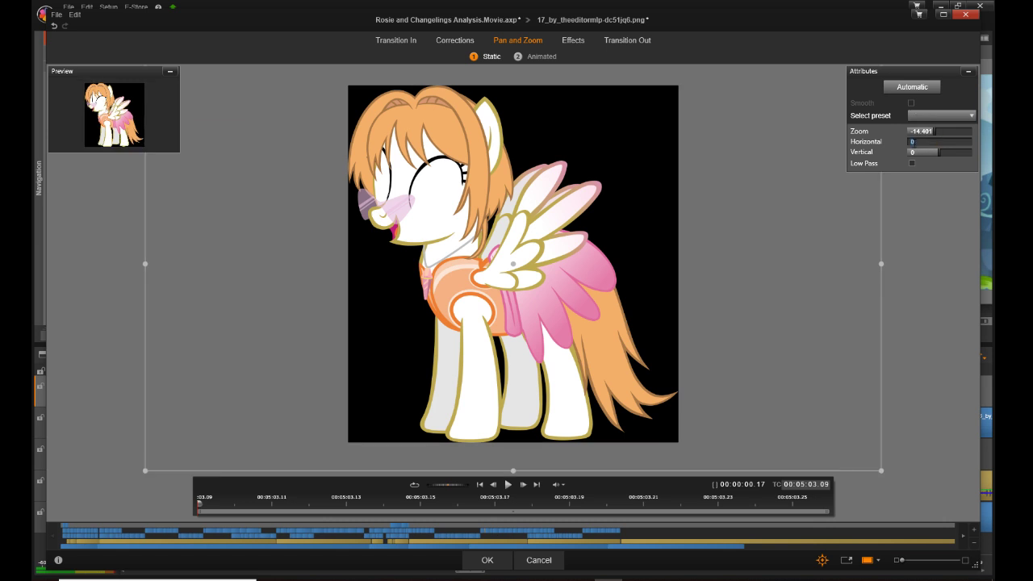
{"action": "type", "text": "35.012"}
{"action": "left_click", "coordinate": [912, 153]}
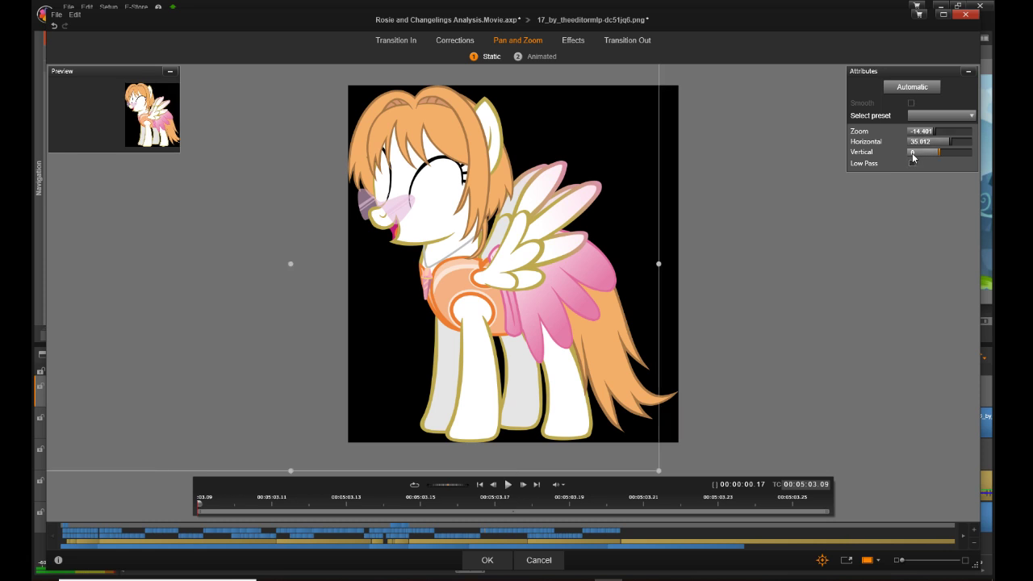
{"action": "left_click", "coordinate": [913, 155]}
{"action": "type", "text": "-6.48"}
{"action": "key", "text": "Return"}
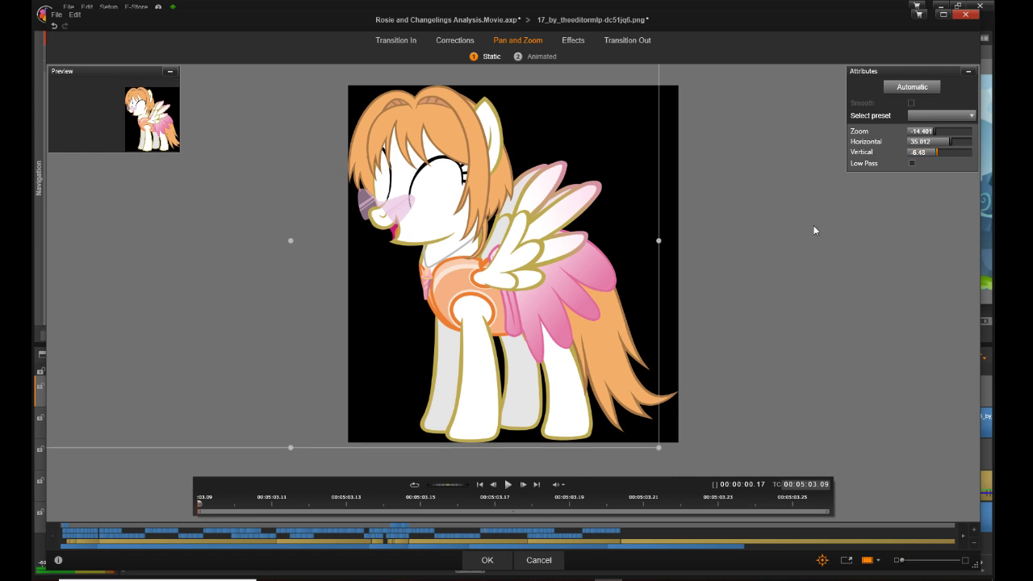
{"action": "left_click", "coordinate": [487, 560]}
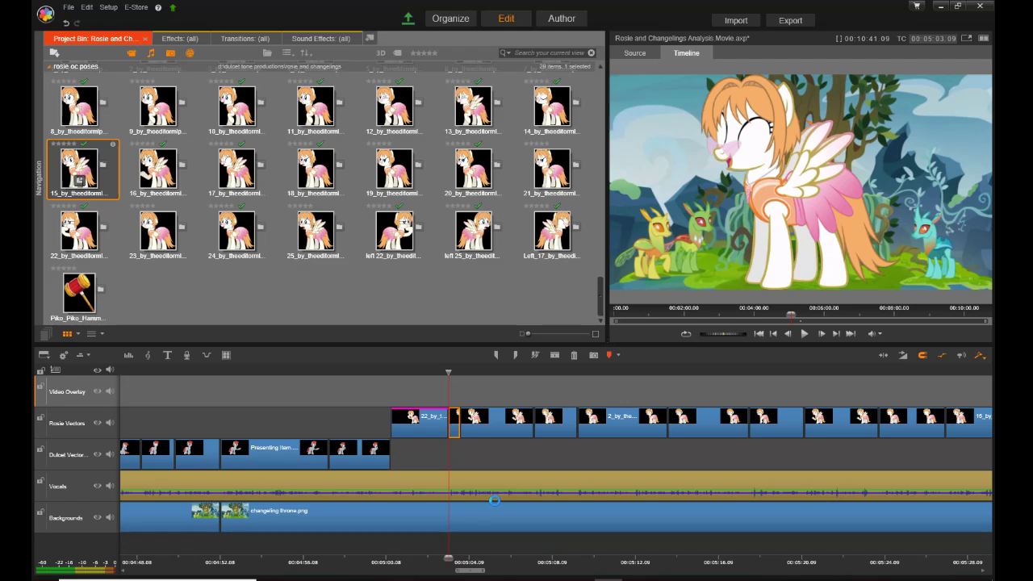
Step: Open the Pan and Zoom settings of the Rosie pose 16 clip right after pose 17 and set the zoom to -14.401
{"action": "left_click", "coordinate": [507, 435]}
{"action": "right_click", "coordinate": [508, 432]}
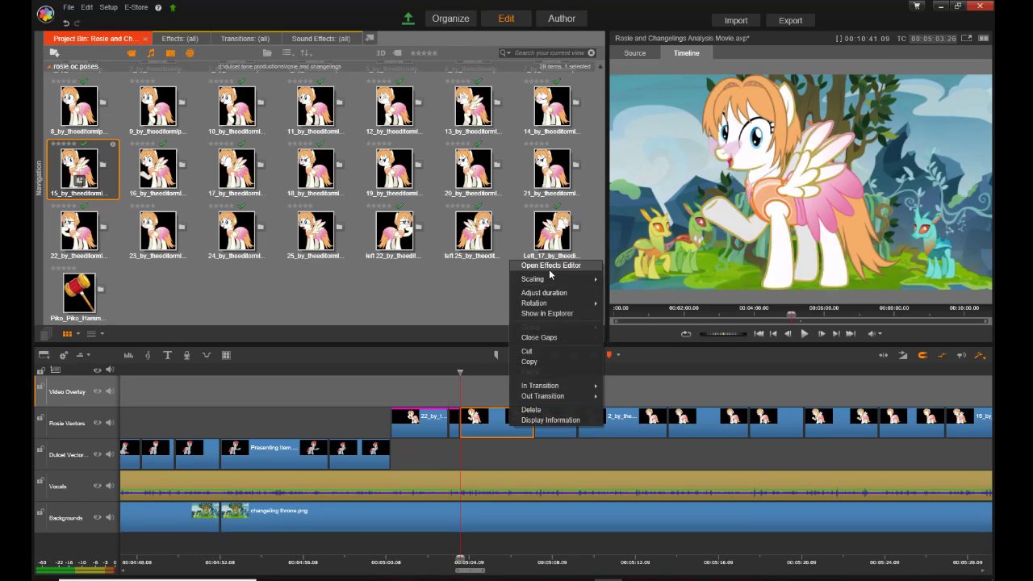
{"action": "left_click", "coordinate": [541, 269]}
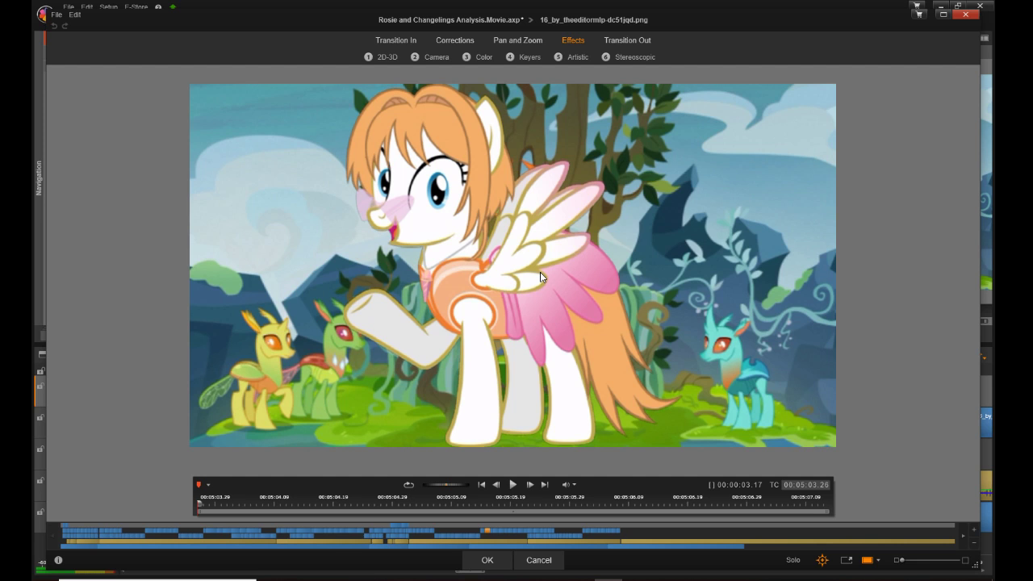
{"action": "left_click", "coordinate": [515, 39]}
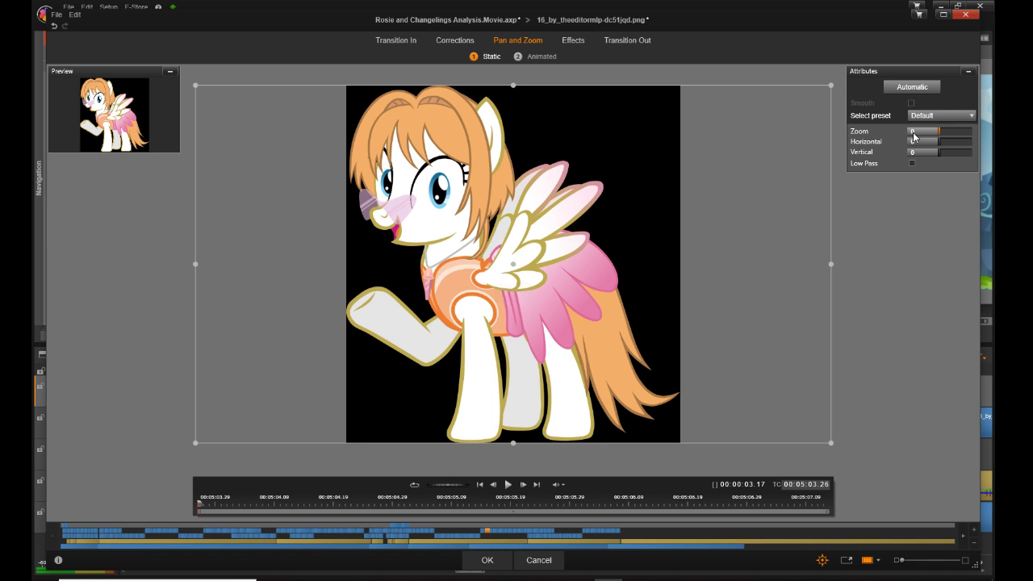
{"action": "left_click", "coordinate": [914, 132]}
{"action": "type", "text": "-14.401"}
{"action": "key", "text": "Return"}
Step: Set the pose 16 clip's horizontal position to 35.102 and vertical position to -6.48, and apply them
{"action": "left_click", "coordinate": [913, 142]}
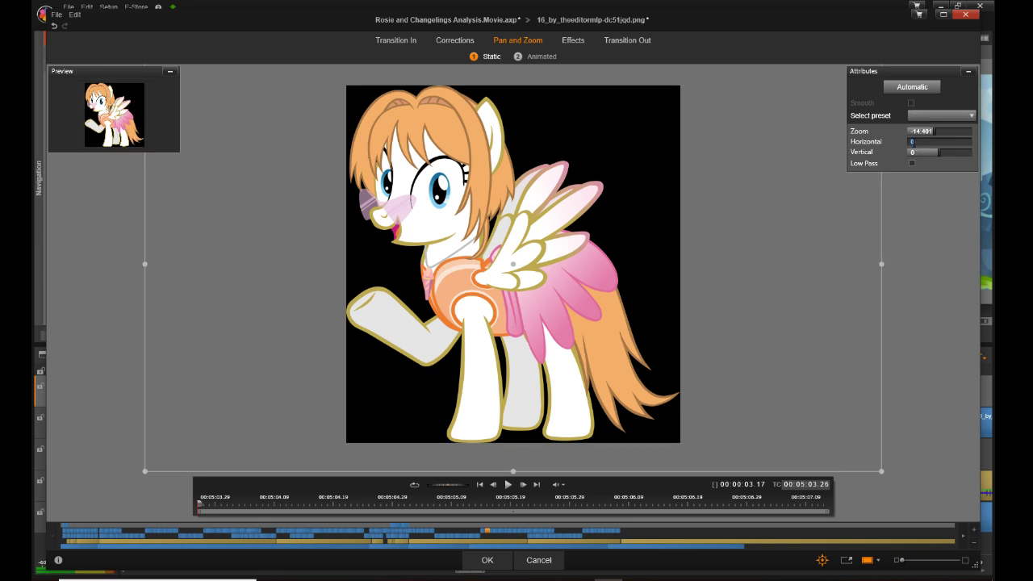
{"action": "type", "text": "35.102"}
{"action": "key", "text": "Return"}
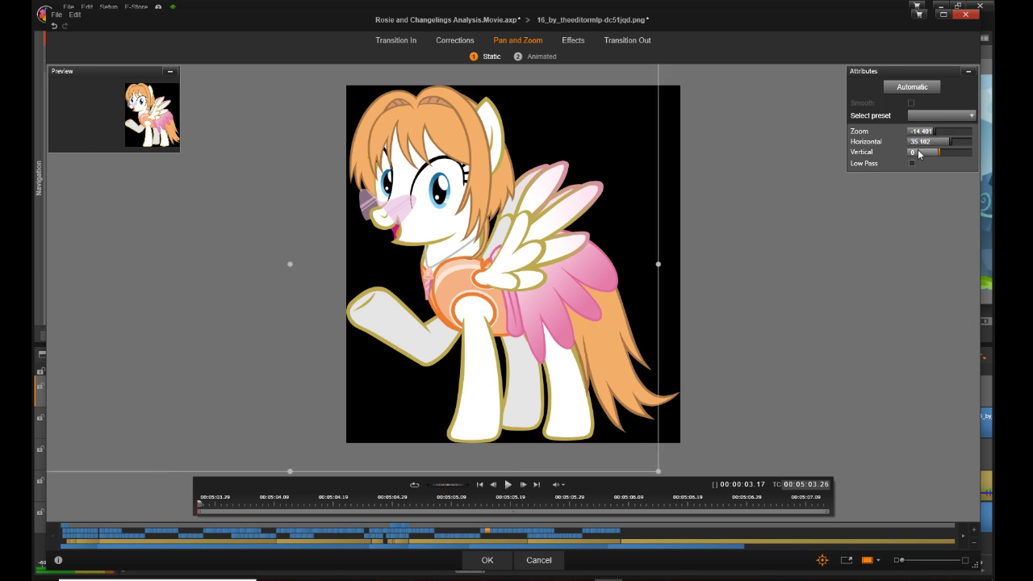
{"action": "double_click", "coordinate": [913, 152]}
{"action": "type", "text": "-6.48"}
{"action": "key", "text": "Return"}
{"action": "left_click", "coordinate": [488, 560]}
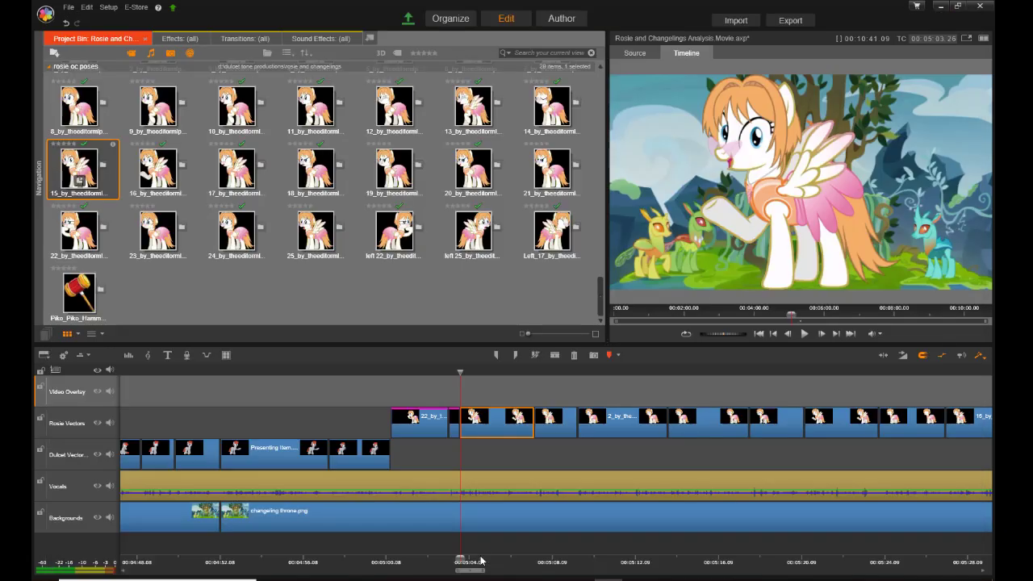
Step: Open the Pan and Zoom settings of the Rosie pose 15 clip at about 00:05:07 and set the zoom to -14.401
{"action": "left_click", "coordinate": [556, 435]}
{"action": "right_click", "coordinate": [563, 426]}
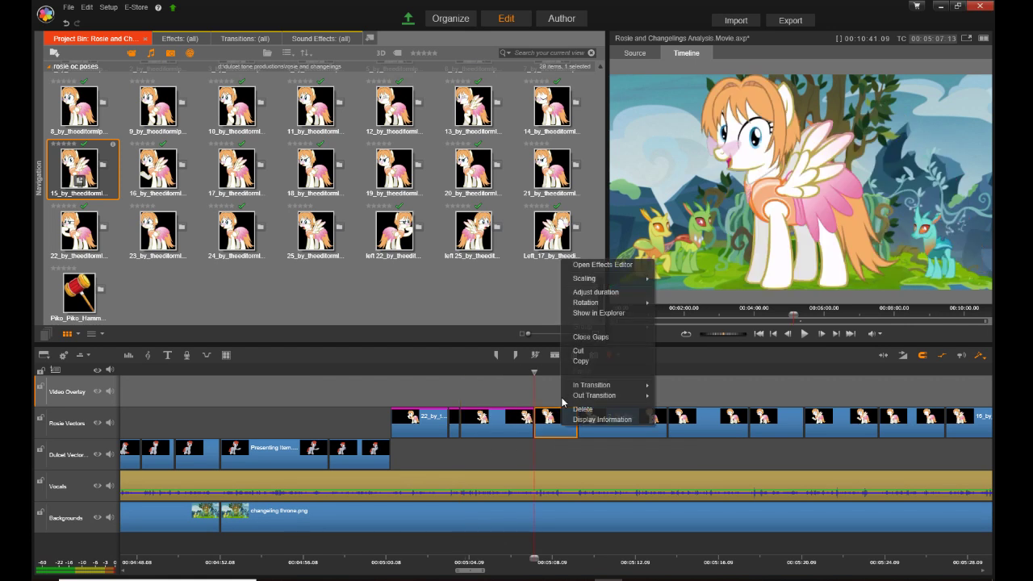
{"action": "left_click", "coordinate": [610, 266]}
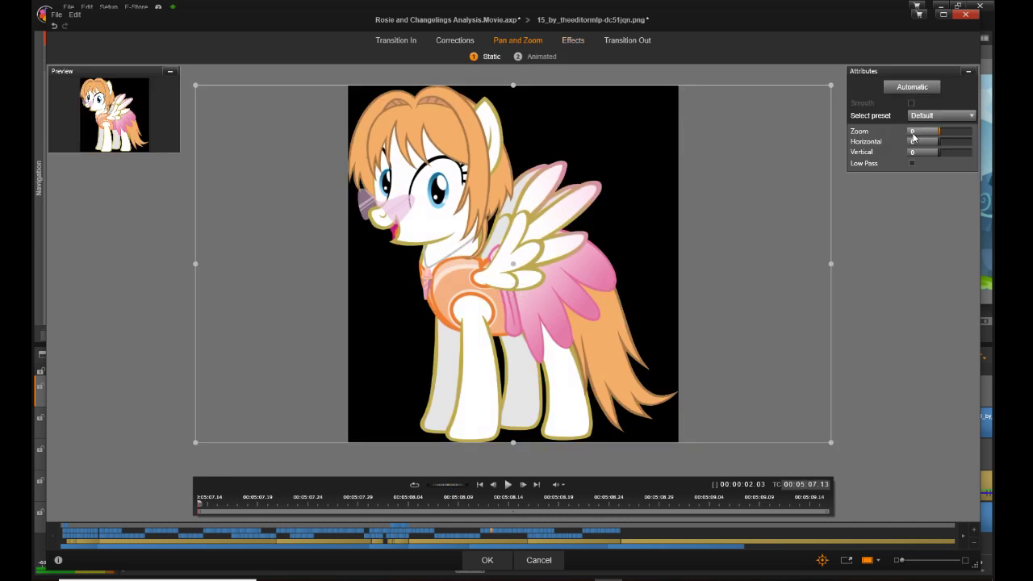
{"action": "double_click", "coordinate": [913, 132]}
{"action": "type", "text": "-14.401"}
Step: Set the pose 15 clip's horizontal position to 35.102 and vertical position to -6.48, and apply them
{"action": "left_click", "coordinate": [914, 144]}
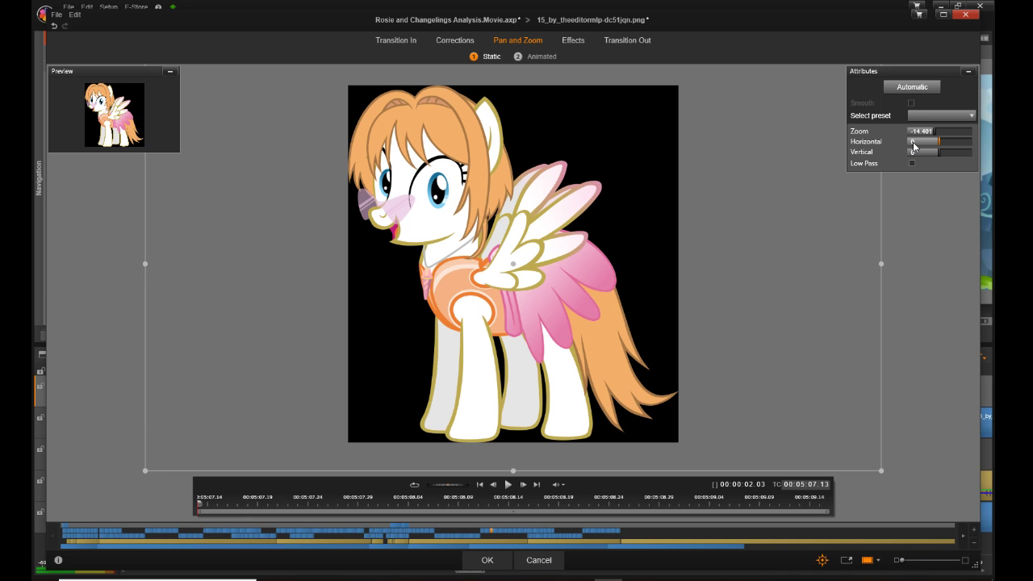
{"action": "double_click", "coordinate": [914, 143]}
{"action": "type", "text": "35.102"}
{"action": "left_click", "coordinate": [916, 154]}
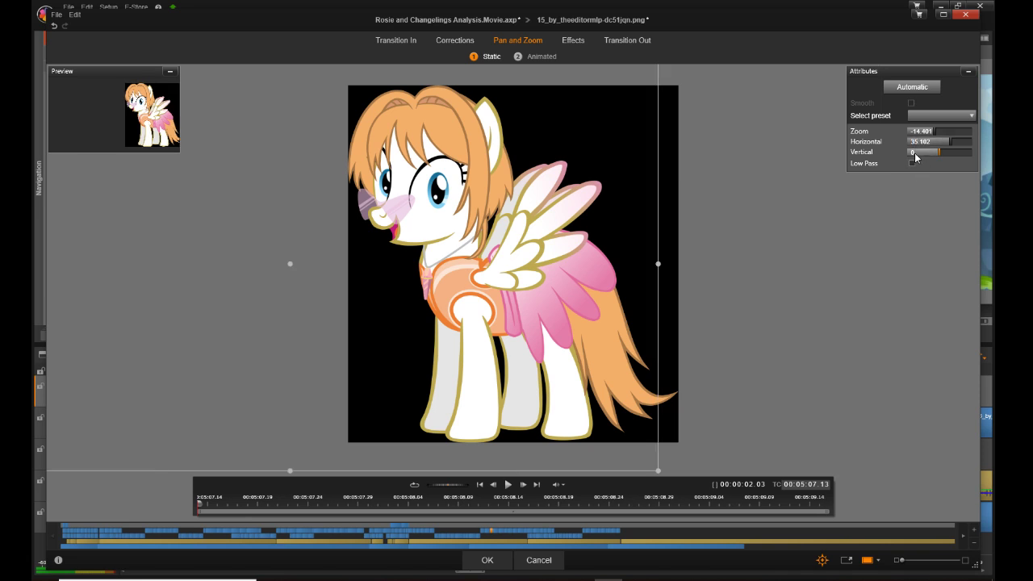
{"action": "left_click", "coordinate": [915, 157]}
{"action": "type", "text": "-6.48"}
{"action": "key", "text": "Return"}
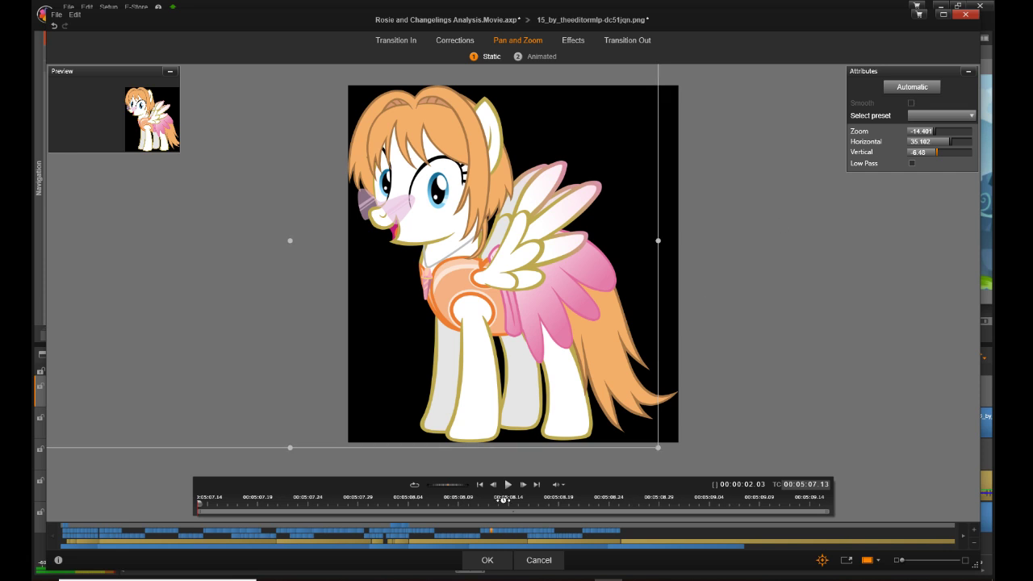
{"action": "left_click", "coordinate": [501, 560]}
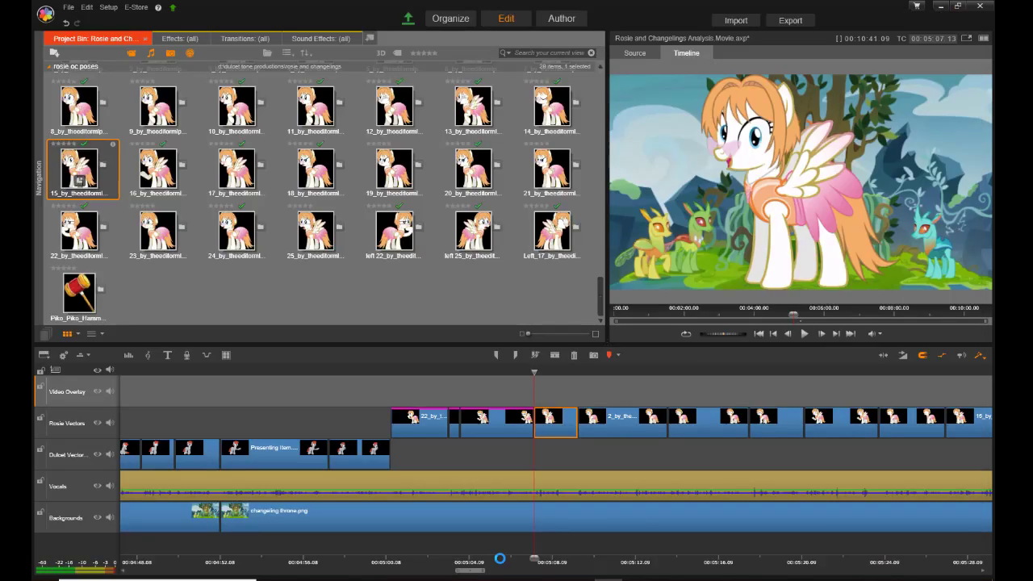
Step: Open the Pan and Zoom settings of the Rosie pose 2 clip at about 00:05:09 and set the zoom to -14.401
{"action": "left_click", "coordinate": [628, 433]}
{"action": "right_click", "coordinate": [628, 434]}
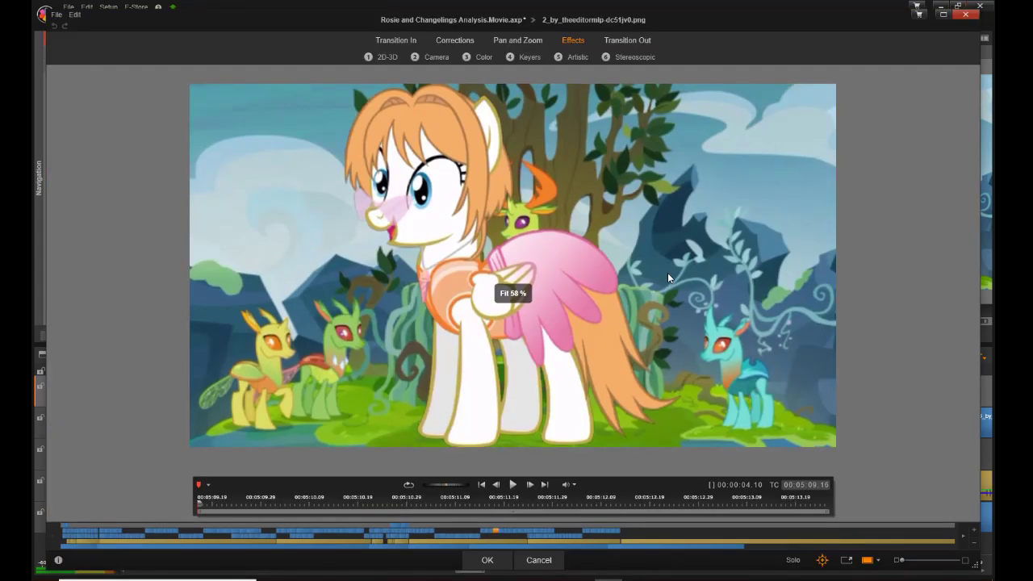
{"action": "left_click", "coordinate": [517, 40]}
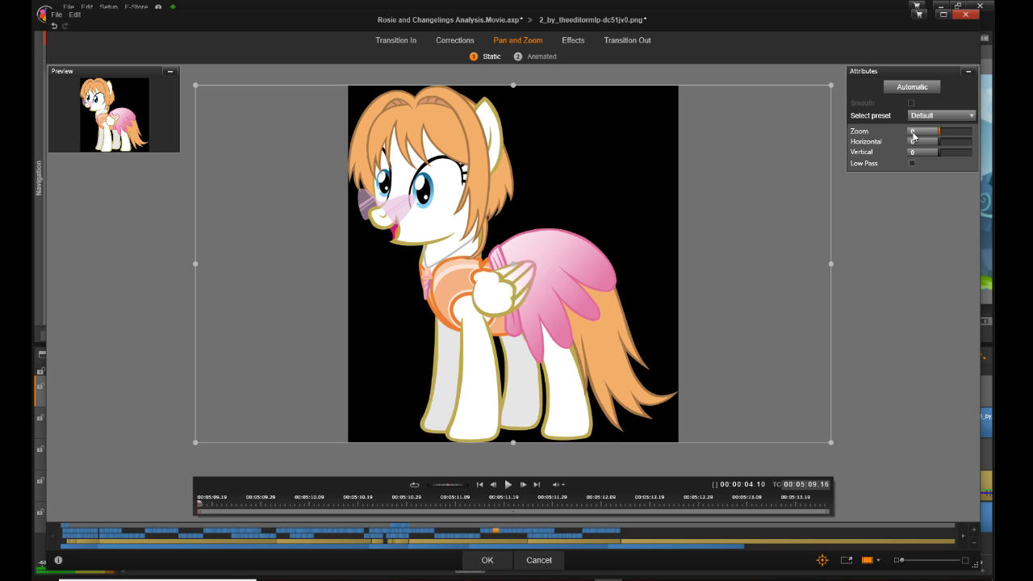
{"action": "left_click", "coordinate": [914, 133]}
{"action": "type", "text": "-14.401"}
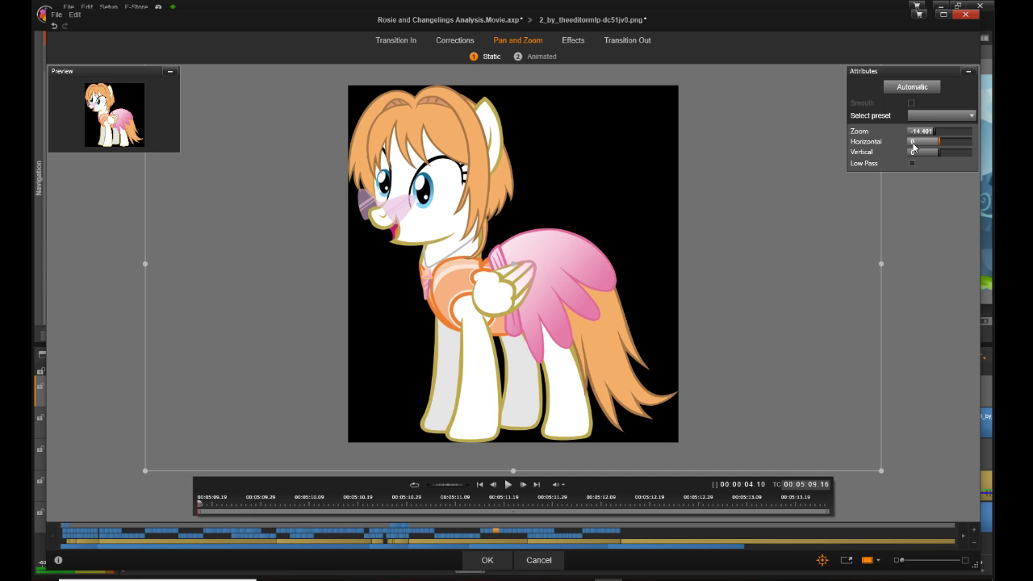
Step: Set the horizontal position of the pose 2 clip at 00:05:09 to 35.012 and its vertical position to -6.48, and apply them
{"action": "double_click", "coordinate": [913, 142]}
{"action": "type", "text": "35.10"}
{"action": "type", "text": "012"}
{"action": "left_click", "coordinate": [914, 152]}
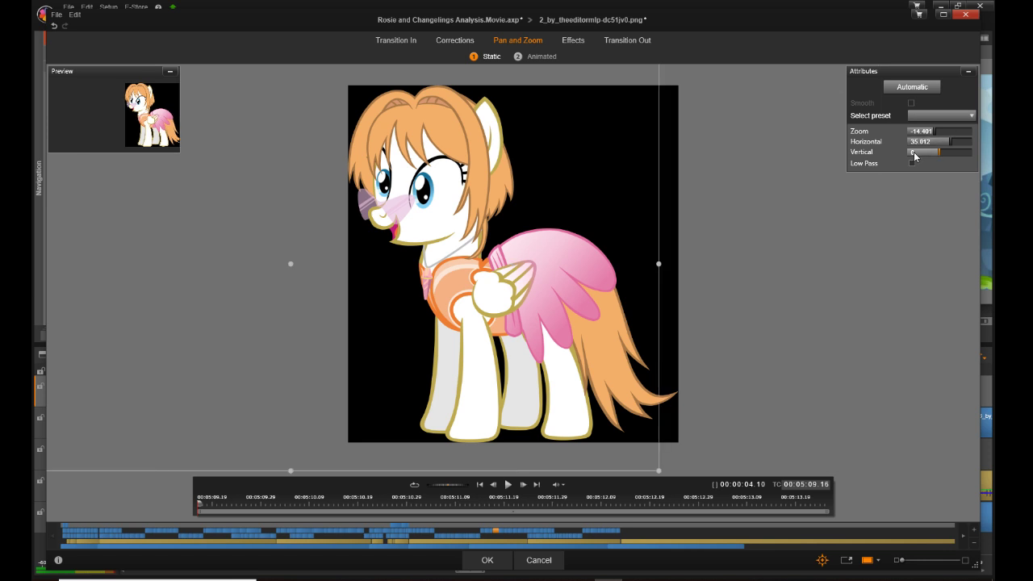
{"action": "left_click", "coordinate": [914, 152]}
{"action": "type", "text": "-6.48"}
{"action": "key", "text": "Return"}
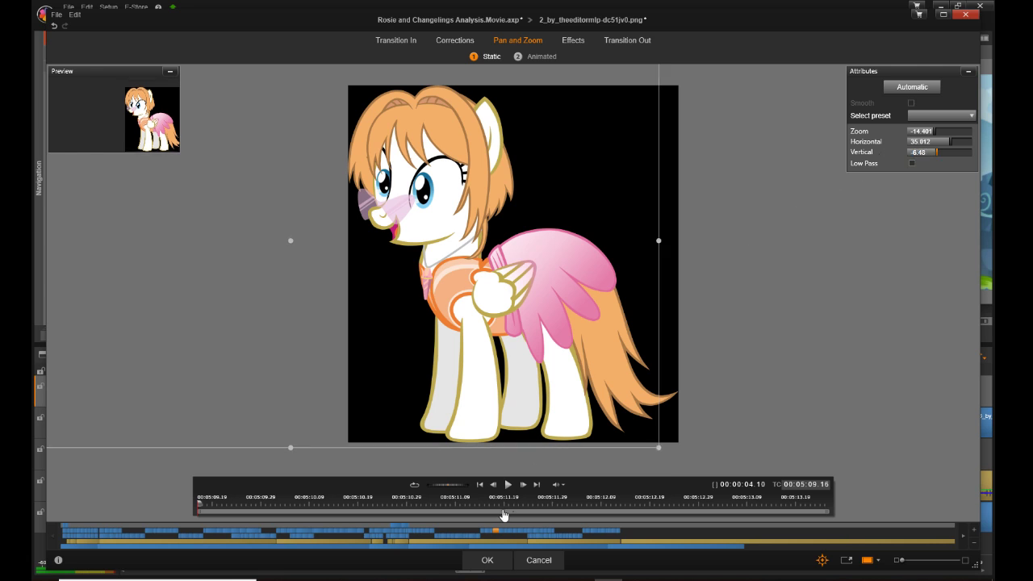
{"action": "left_click", "coordinate": [490, 560]}
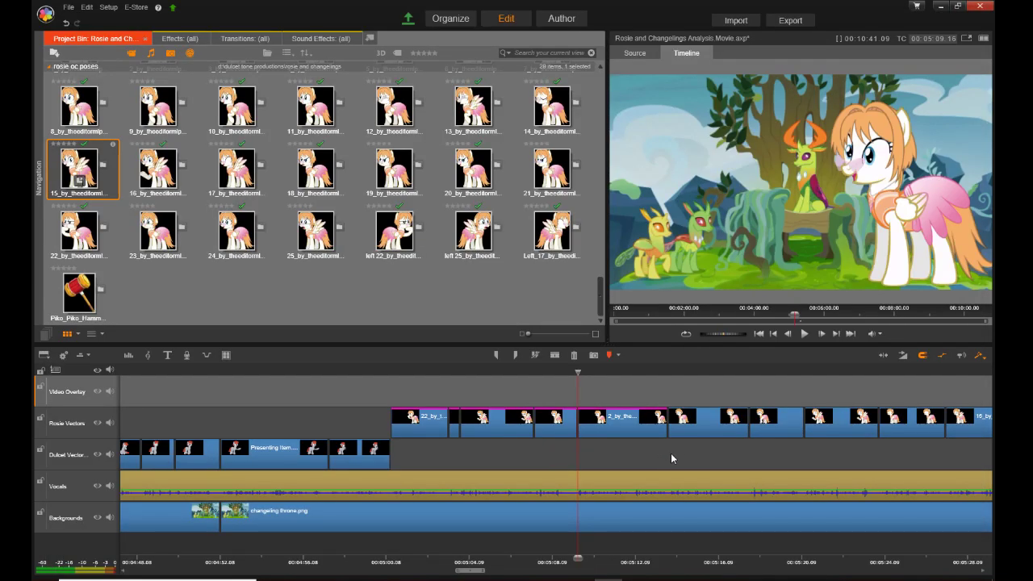
Step: Open the Pan and Zoom settings of the Rosie pose 7 clip at about 00:05:13 and set the zoom to -14.401
{"action": "left_click", "coordinate": [709, 432]}
{"action": "right_click", "coordinate": [710, 430]}
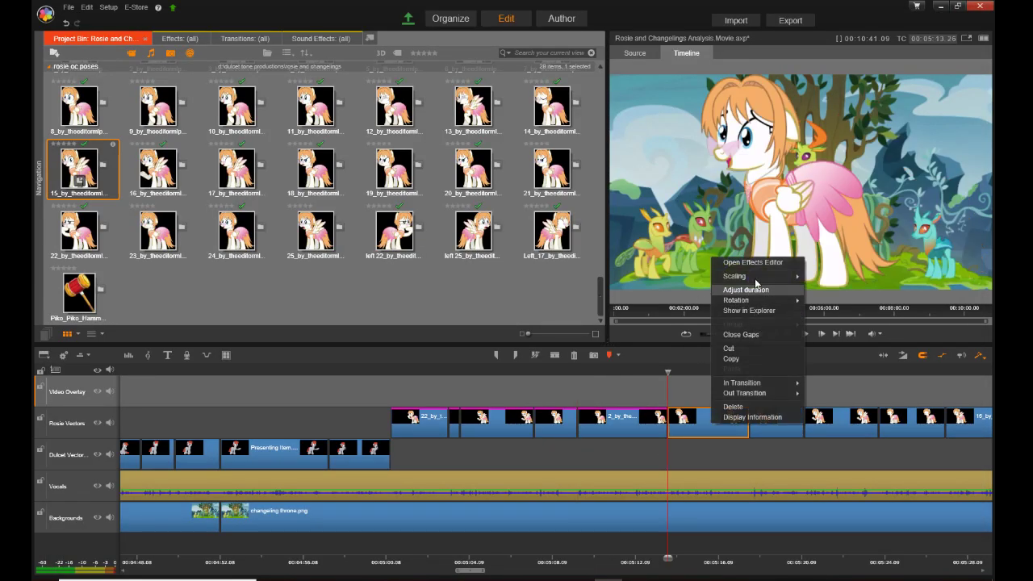
{"action": "left_click", "coordinate": [759, 264]}
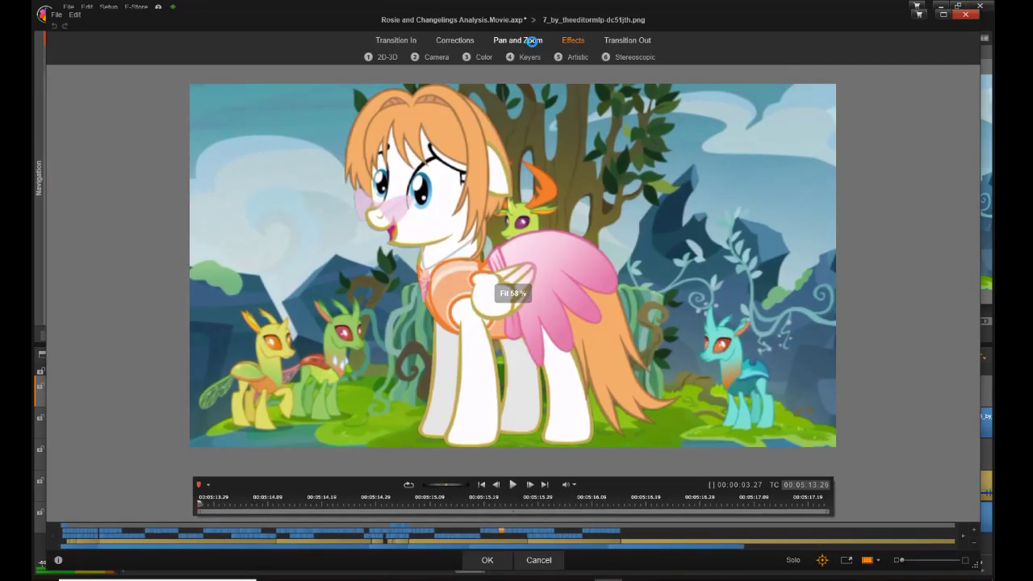
{"action": "left_click", "coordinate": [532, 41]}
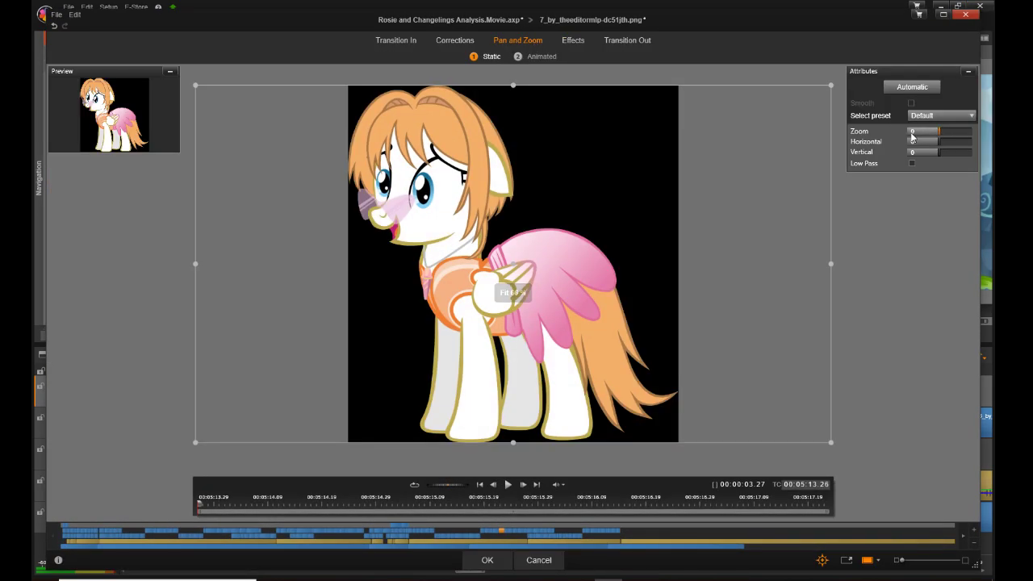
{"action": "left_click", "coordinate": [912, 132]}
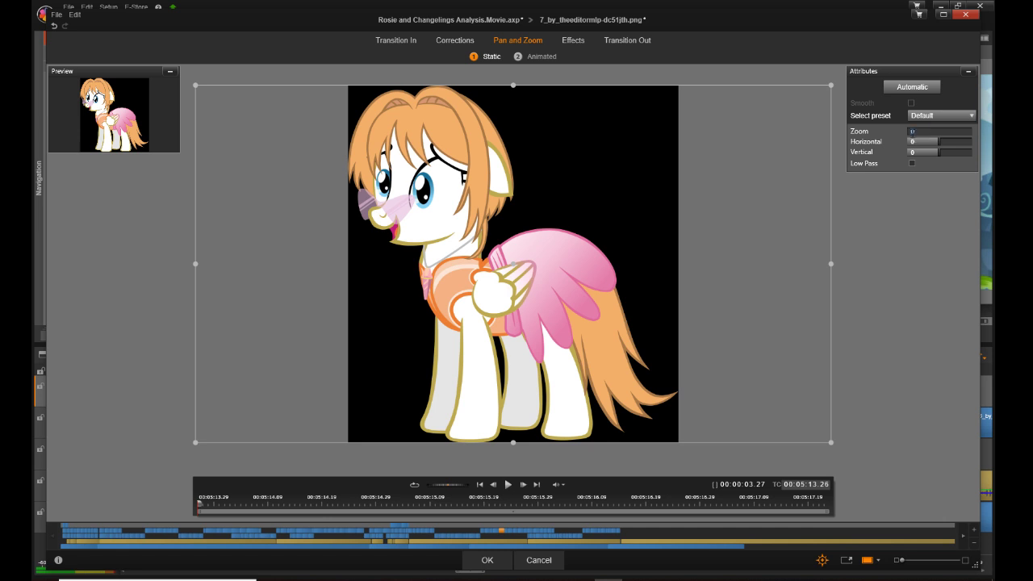
{"action": "type", "text": "-14.401"}
{"action": "key", "text": "Return"}
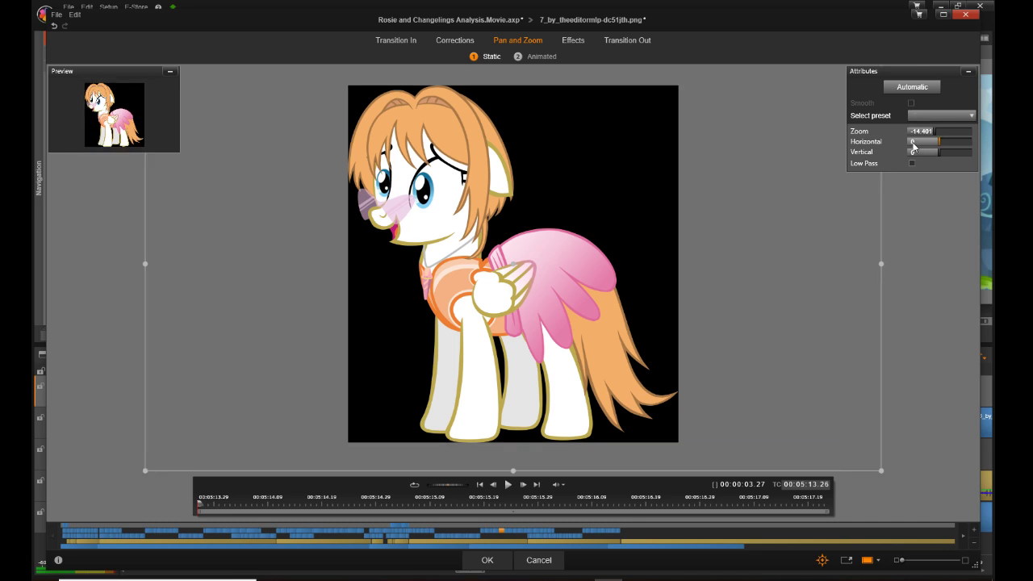
Step: Set the pose 7 clip's horizontal position to 35.012 and vertical position to -6.48, and apply them
{"action": "left_click", "coordinate": [913, 142]}
{"action": "type", "text": "35"}
{"action": "key", "text": "BackSpace"}
{"action": "key", "text": "BackSpace"}
{"action": "type", "text": ".012"}
{"action": "key", "text": "Tab"}
{"action": "left_click", "coordinate": [914, 153]}
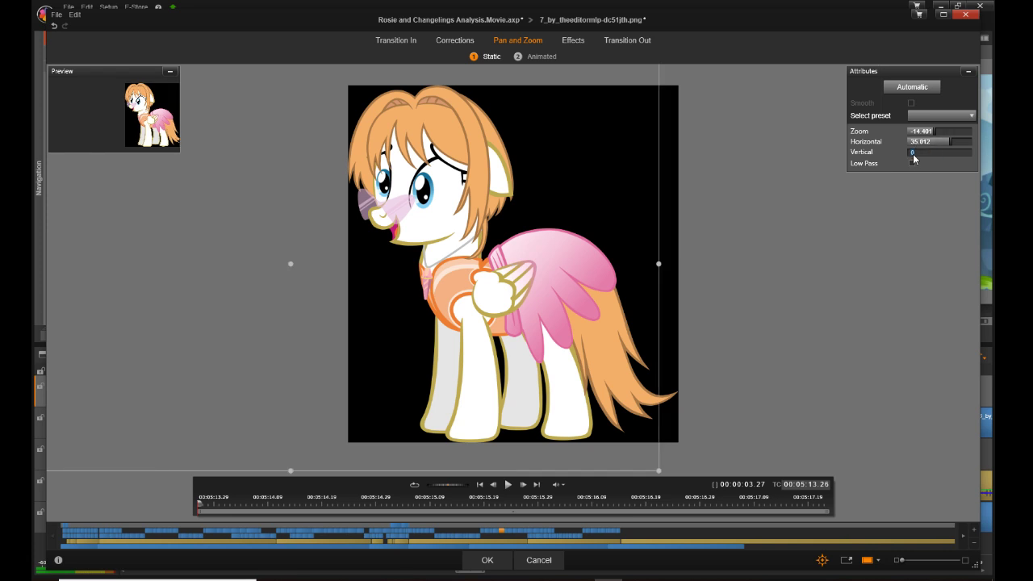
{"action": "type", "text": "-6.48"}
{"action": "key", "text": "Return"}
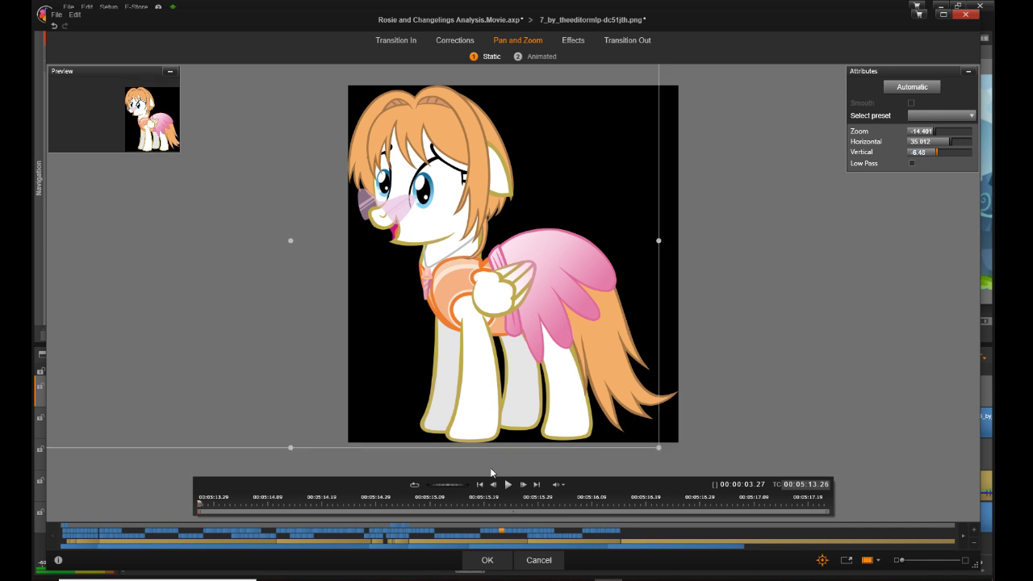
{"action": "left_click", "coordinate": [487, 560]}
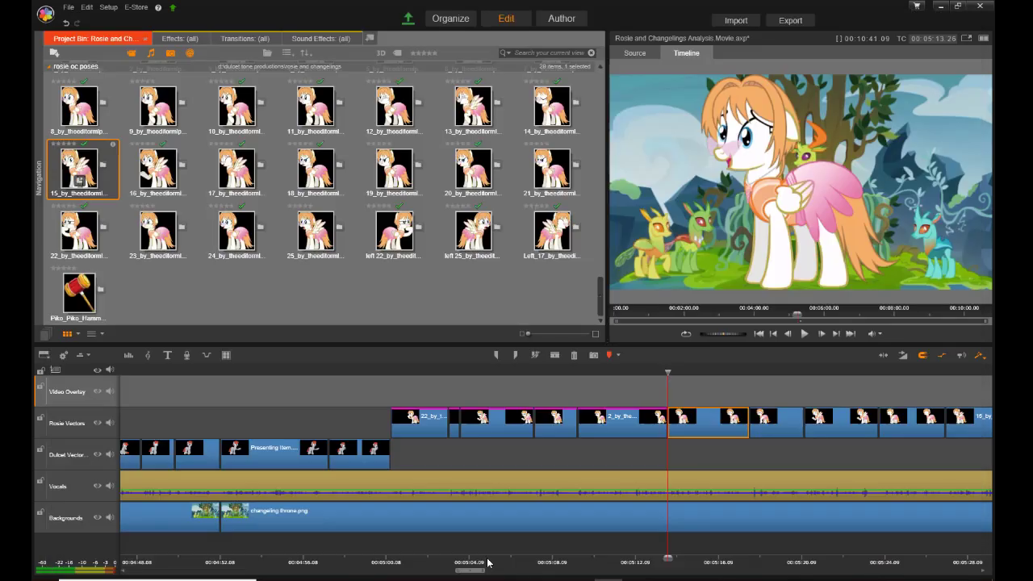
Step: Open the Pan and Zoom settings of the Rosie pose 12 clip at about 00:05:17 and set the zoom to -14.401
{"action": "left_click", "coordinate": [775, 429]}
{"action": "right_click", "coordinate": [775, 429]}
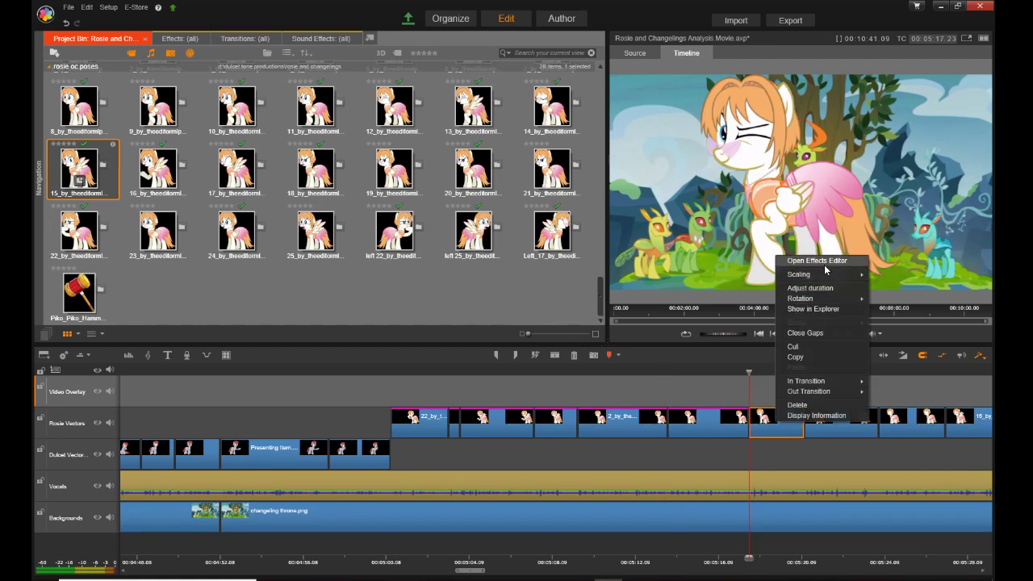
{"action": "left_click", "coordinate": [817, 260]}
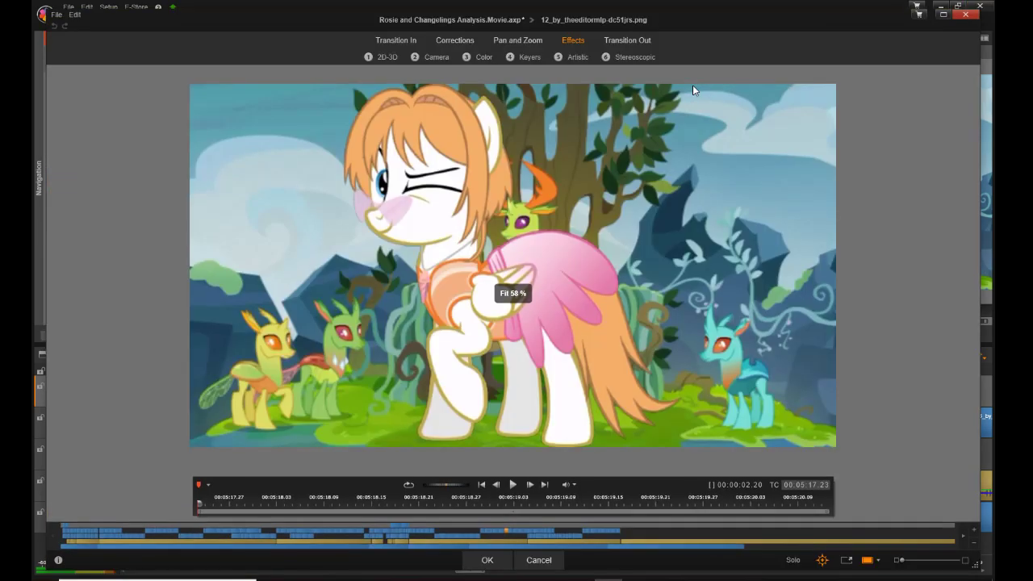
{"action": "left_click", "coordinate": [525, 38]}
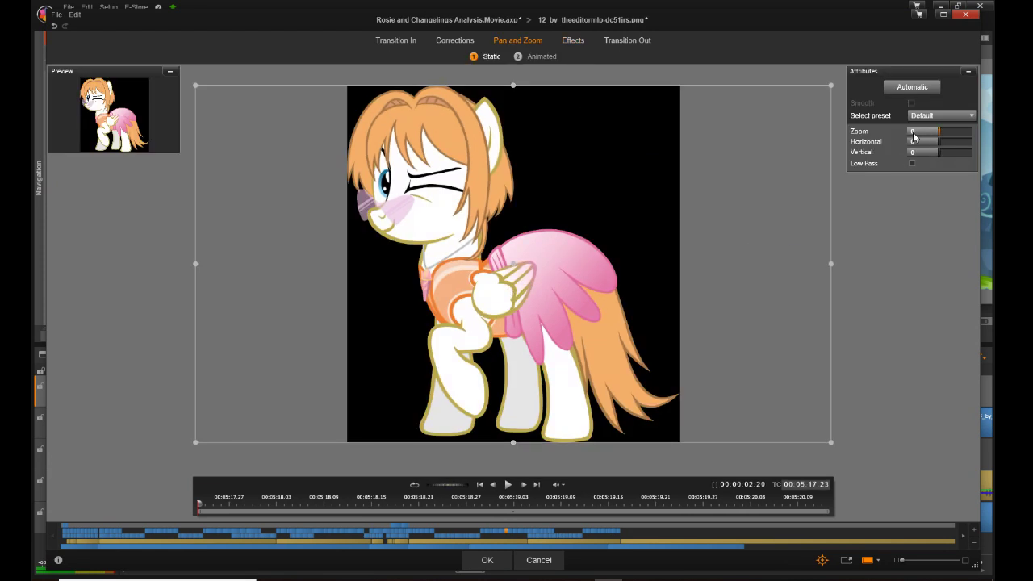
{"action": "left_click", "coordinate": [913, 132]}
{"action": "type", "text": "-14.401"}
Step: Set the pose 12 clip's horizontal position to 35.102 and vertical position to -6.48, and apply them
{"action": "left_click", "coordinate": [914, 144]}
{"action": "left_click", "coordinate": [914, 142]}
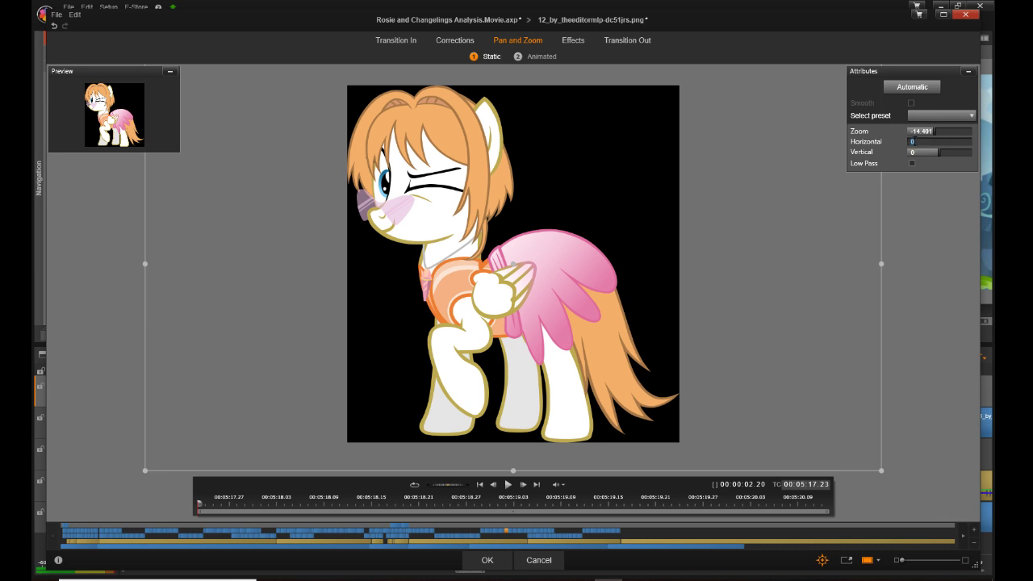
{"action": "type", "text": "35.102"}
{"action": "left_click", "coordinate": [915, 153]}
{"action": "left_click", "coordinate": [913, 153]}
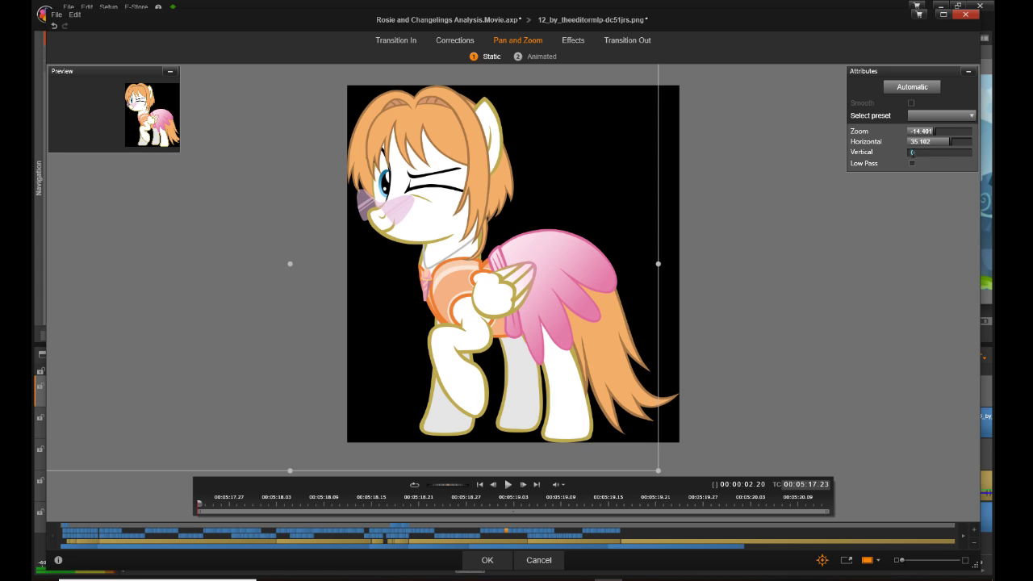
{"action": "type", "text": "-8"}
{"action": "type", "text": ".48"}
{"action": "key", "text": "Return"}
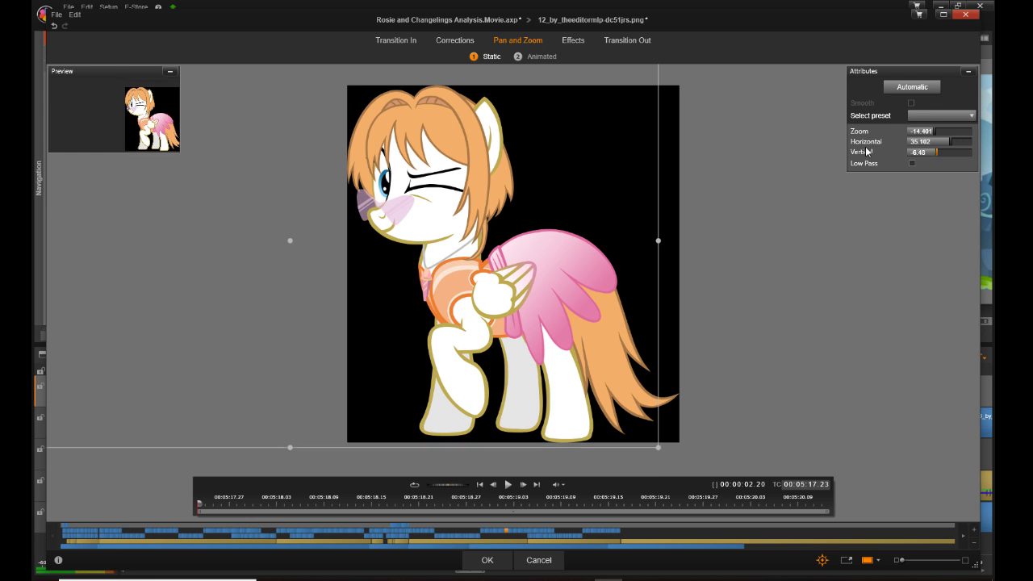
{"action": "left_click", "coordinate": [490, 559]}
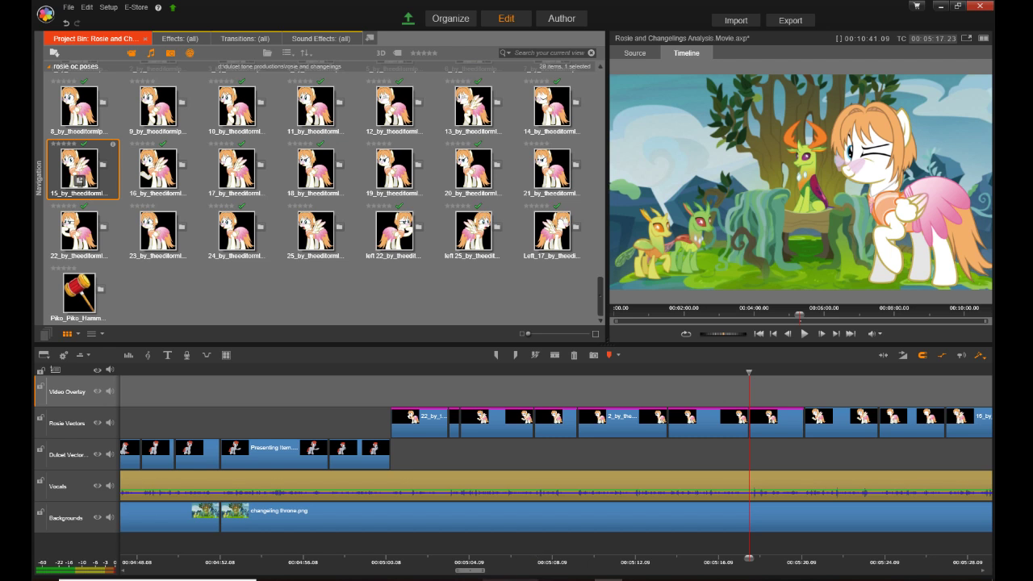
Step: Open the Pan and Zoom settings of the Rosie pose 16 clip at about 00:05:20 and set the zoom to -14.401
{"action": "left_click_drag", "start_coordinate": [465, 574], "coordinate": [495, 574]}
{"action": "left_click", "coordinate": [318, 422]}
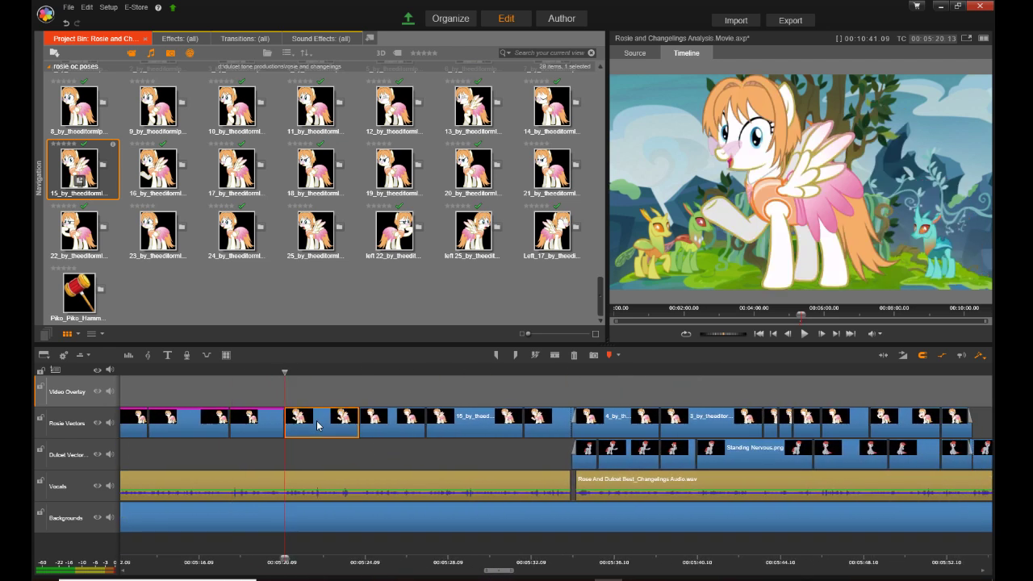
{"action": "right_click", "coordinate": [319, 423]}
{"action": "left_click", "coordinate": [383, 257]}
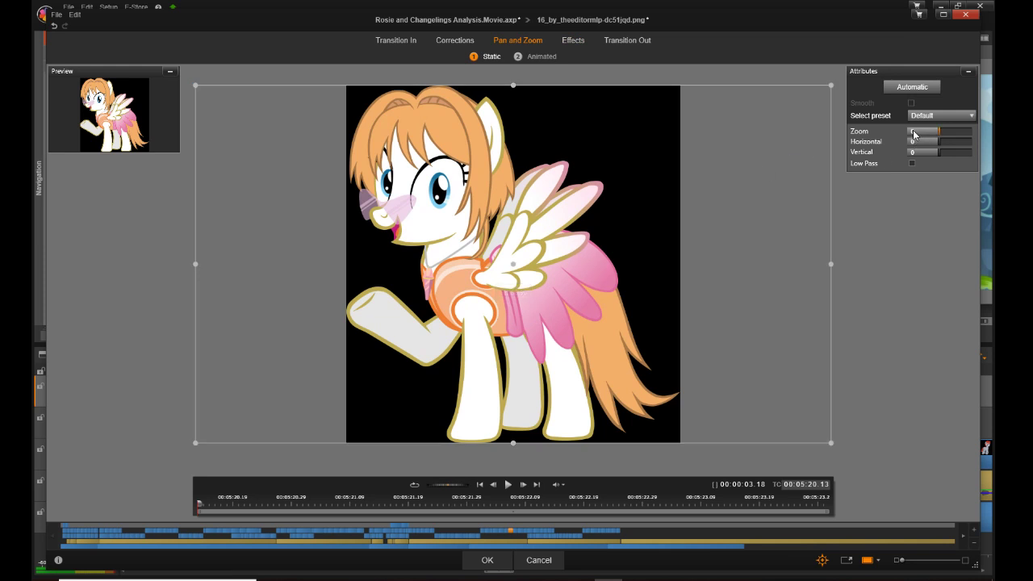
{"action": "double_click", "coordinate": [913, 130]}
{"action": "type", "text": "14.401"}
Step: Set the horizontal position of the pose 16 clip at 00:05:20 to 35.012 and its vertical position to -6.48, and apply them
{"action": "left_click", "coordinate": [915, 144]}
{"action": "left_click", "coordinate": [914, 144]}
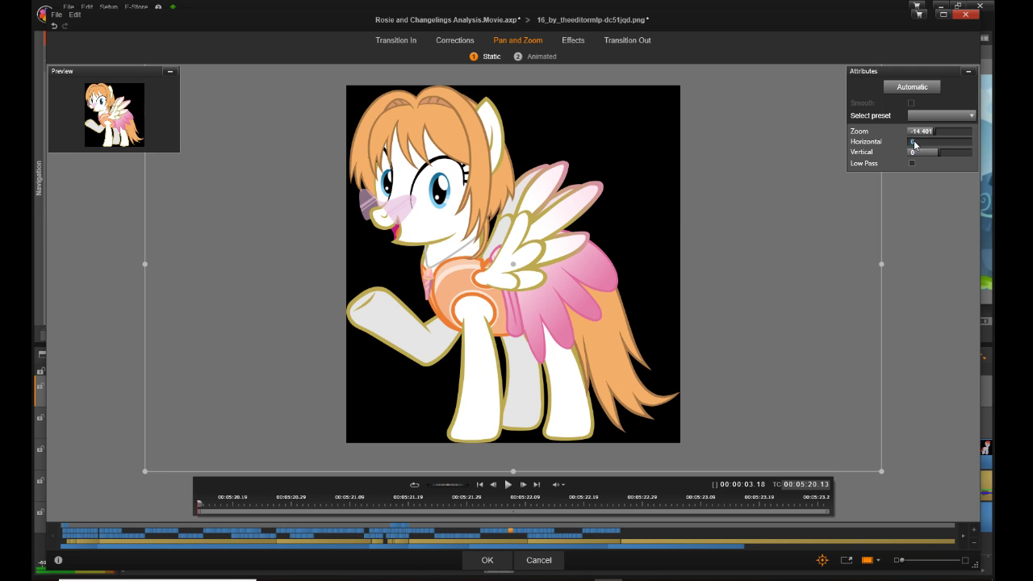
{"action": "type", "text": "35.012"}
{"action": "key", "text": "Return"}
{"action": "left_click", "coordinate": [913, 156]}
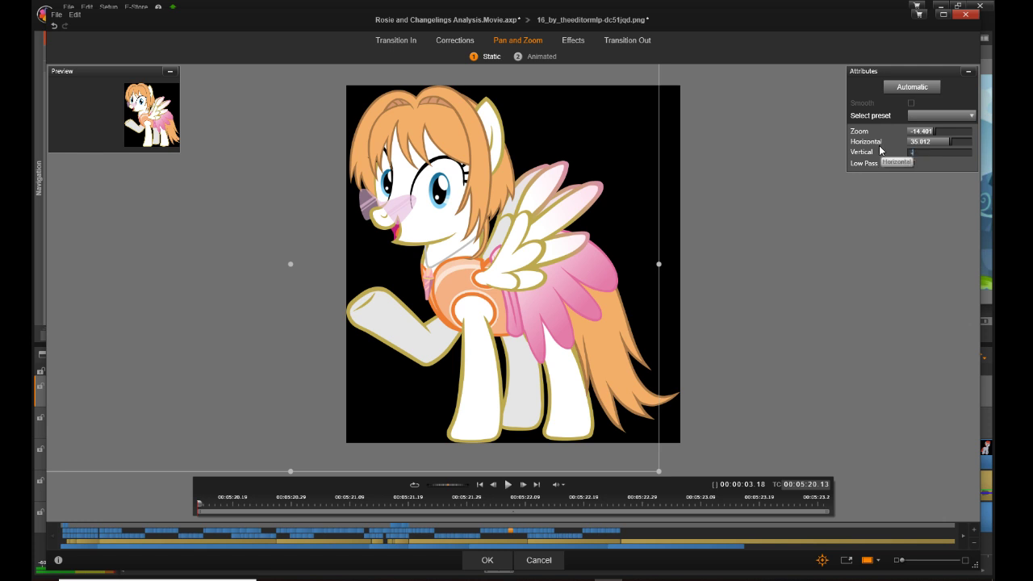
{"action": "type", "text": "-6.48"}
{"action": "key", "text": "Return"}
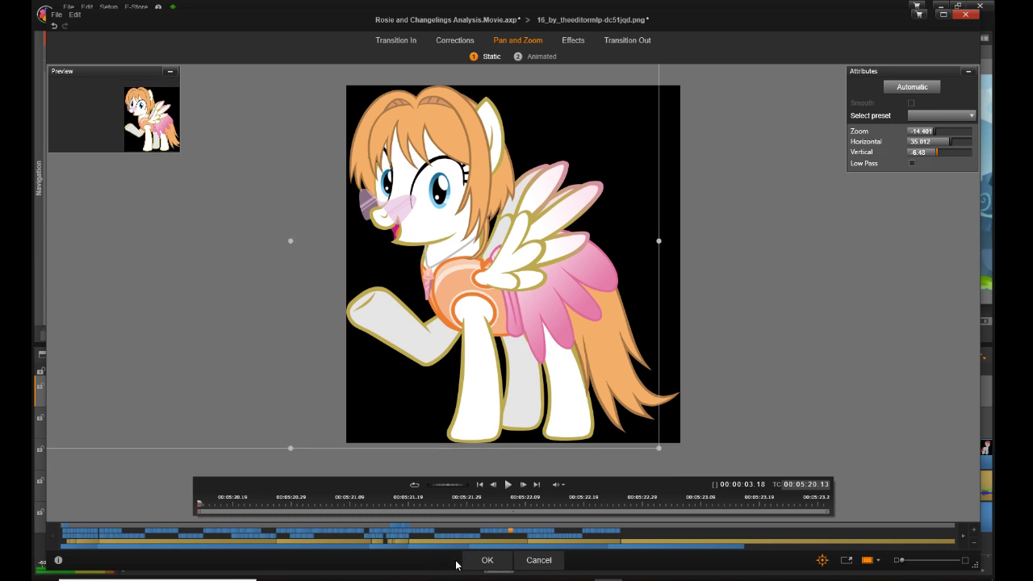
{"action": "left_click", "coordinate": [488, 560]}
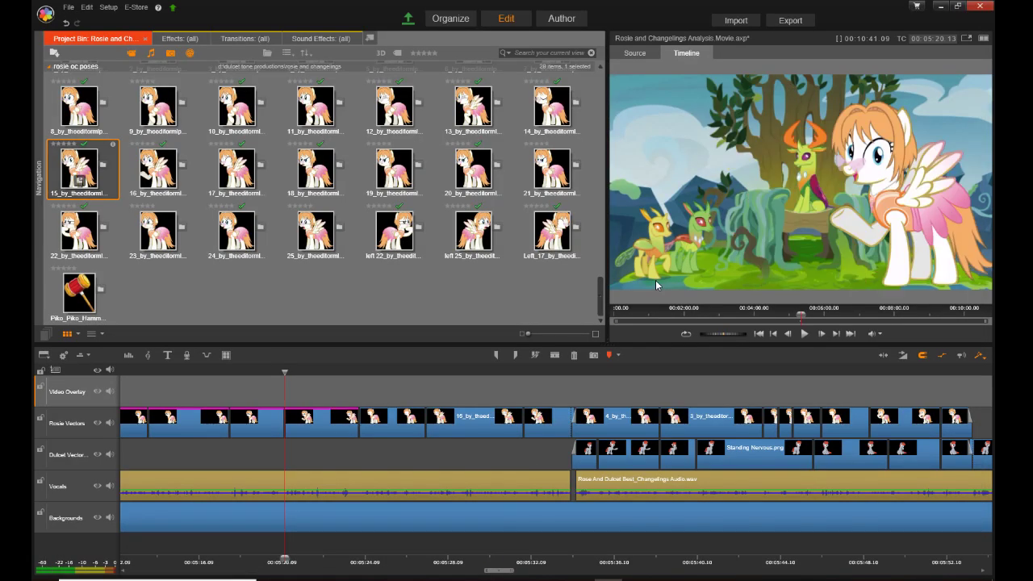
Step: Open the Pan and Zoom settings of the Rosie pose 14 clip at about 00:05:24 and set the zoom to -14.401
{"action": "left_click", "coordinate": [395, 427]}
{"action": "right_click", "coordinate": [397, 426]}
{"action": "left_click", "coordinate": [473, 266]}
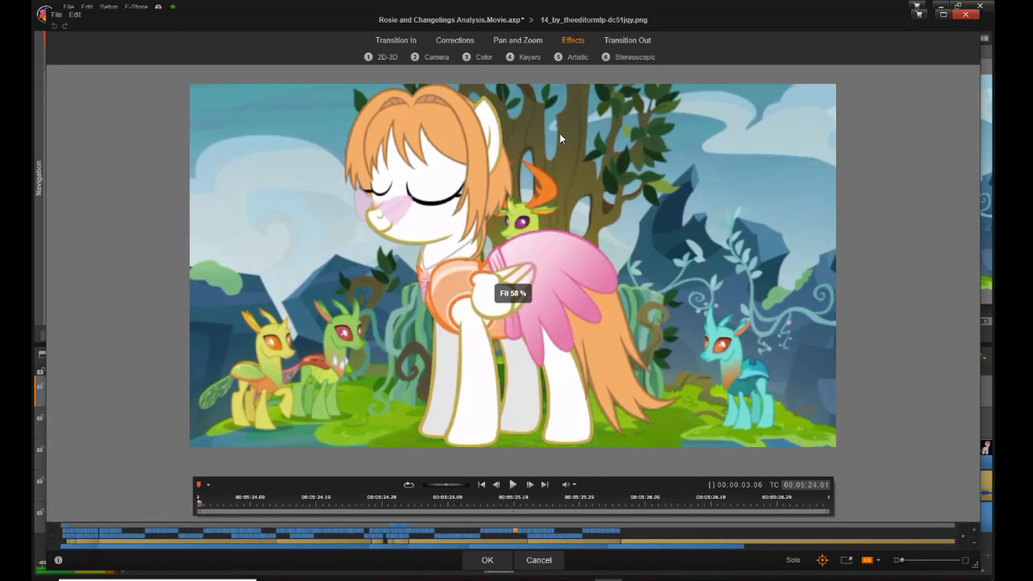
{"action": "left_click", "coordinate": [517, 40]}
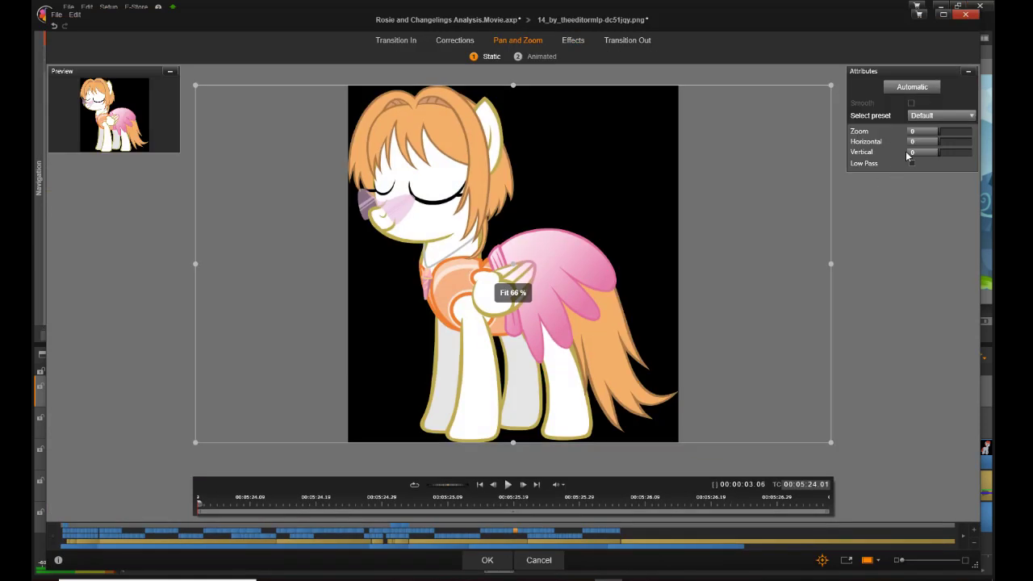
{"action": "left_click", "coordinate": [913, 132]}
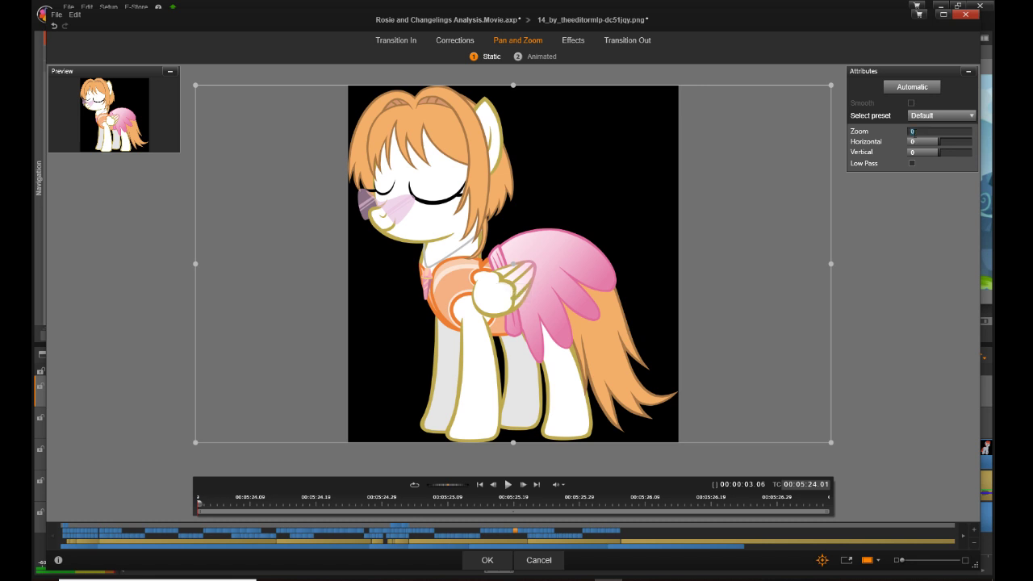
{"action": "type", "text": "-14.401"}
{"action": "key", "text": "Return"}
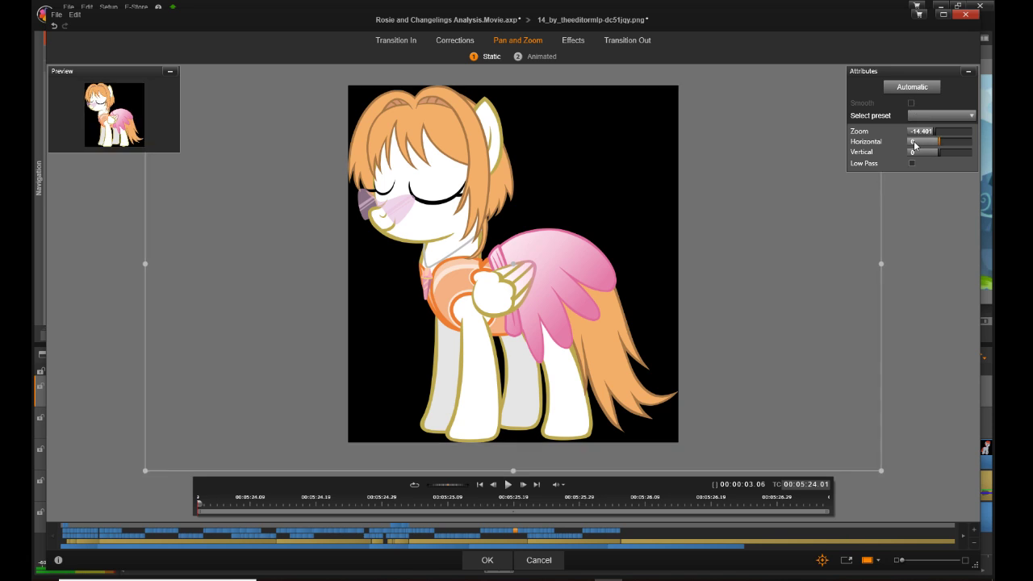
Step: Set the pose 14 clip's horizontal position to 35.012 and vertical position to -6.48, and apply them
{"action": "left_click", "coordinate": [915, 143]}
{"action": "type", "text": "35.012"}
{"action": "left_click", "coordinate": [914, 153]}
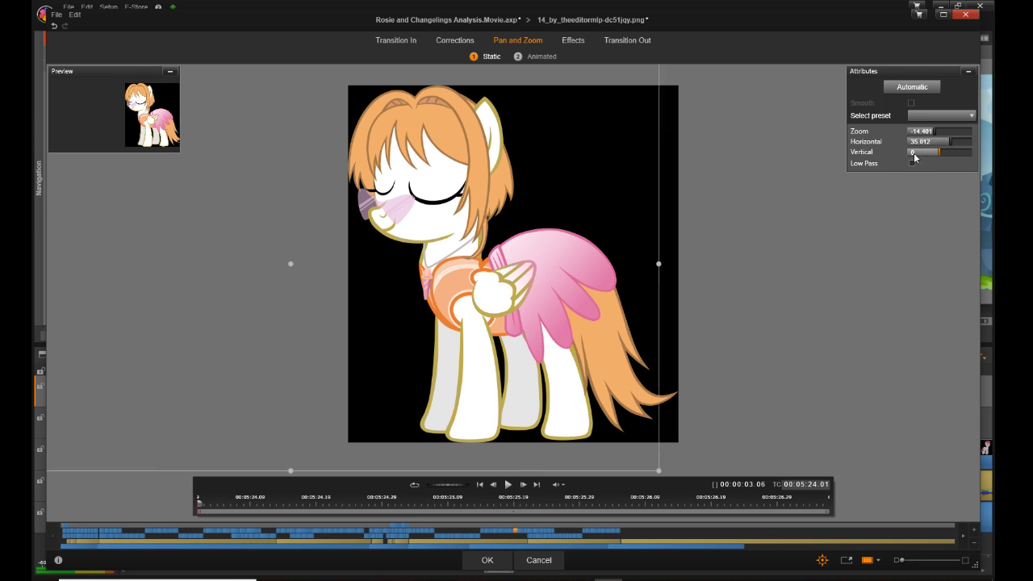
{"action": "left_click", "coordinate": [914, 156]}
{"action": "type", "text": "-6.48"}
{"action": "key", "text": "Return"}
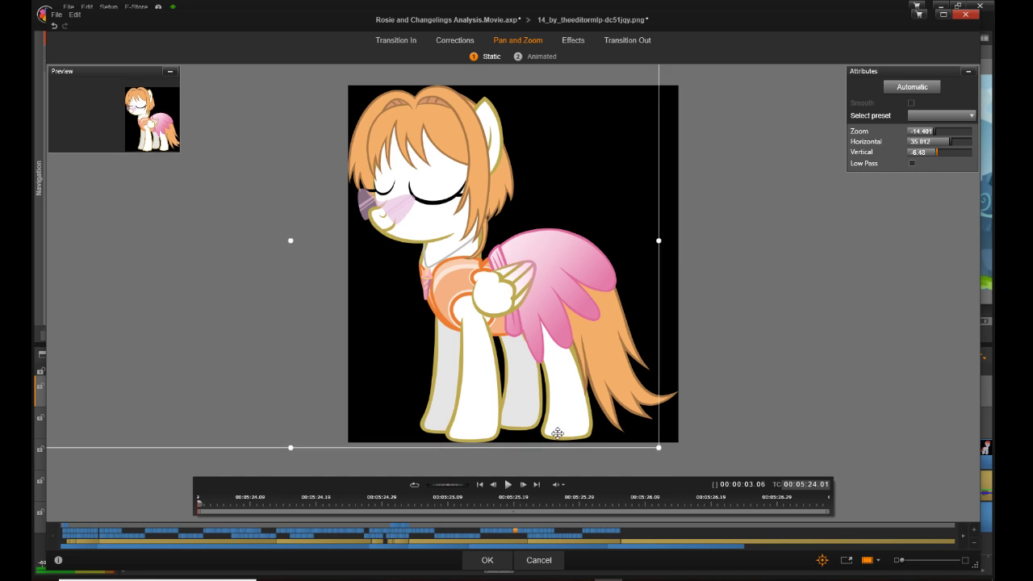
{"action": "left_click", "coordinate": [487, 560]}
Step: Open the Pan and Zoom settings of the Rosie pose 15 clip at about 00:05:27 and set the zoom to -14.401
{"action": "left_click", "coordinate": [476, 423]}
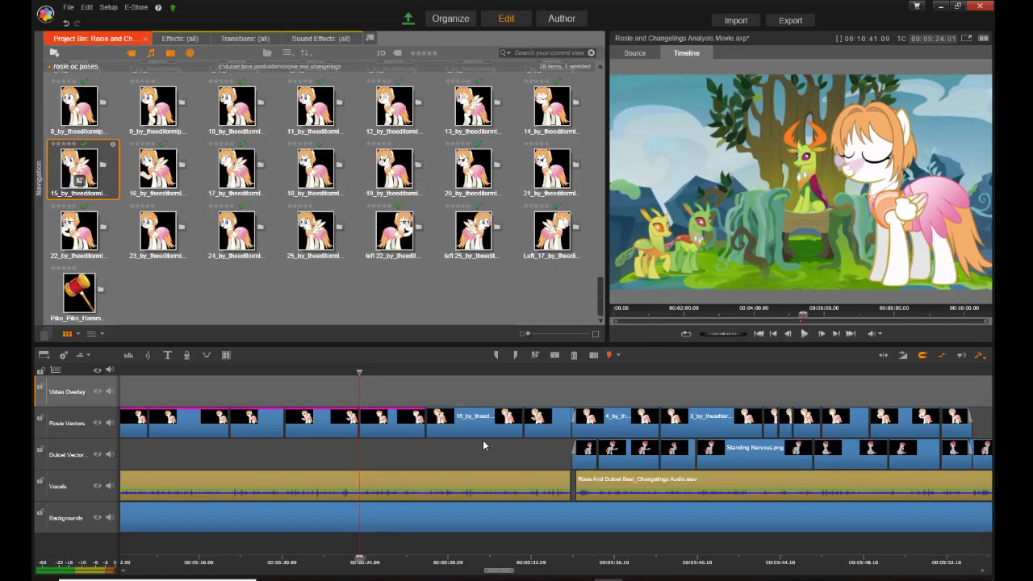
{"action": "right_click", "coordinate": [468, 428]}
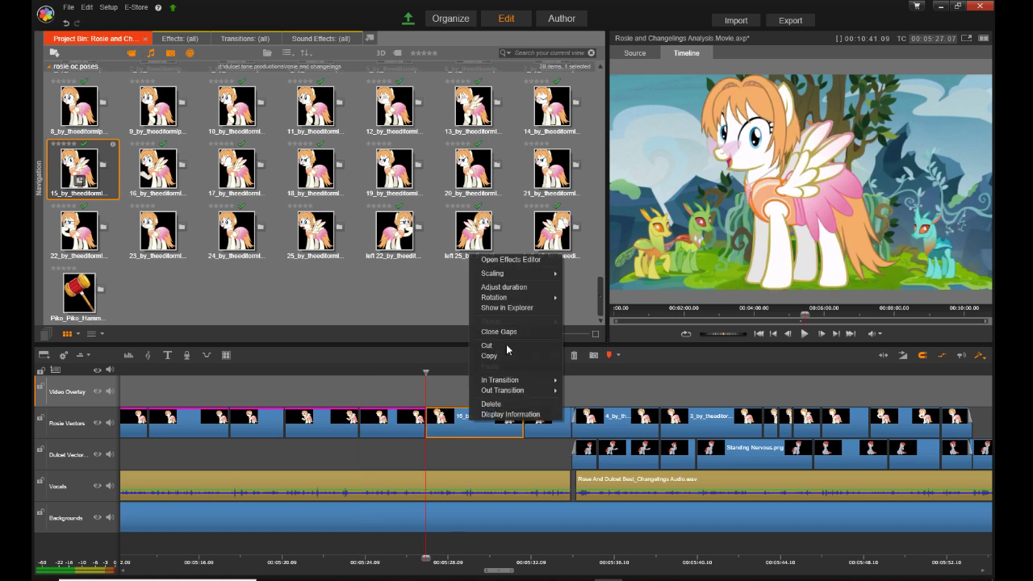
{"action": "left_click", "coordinate": [527, 259]}
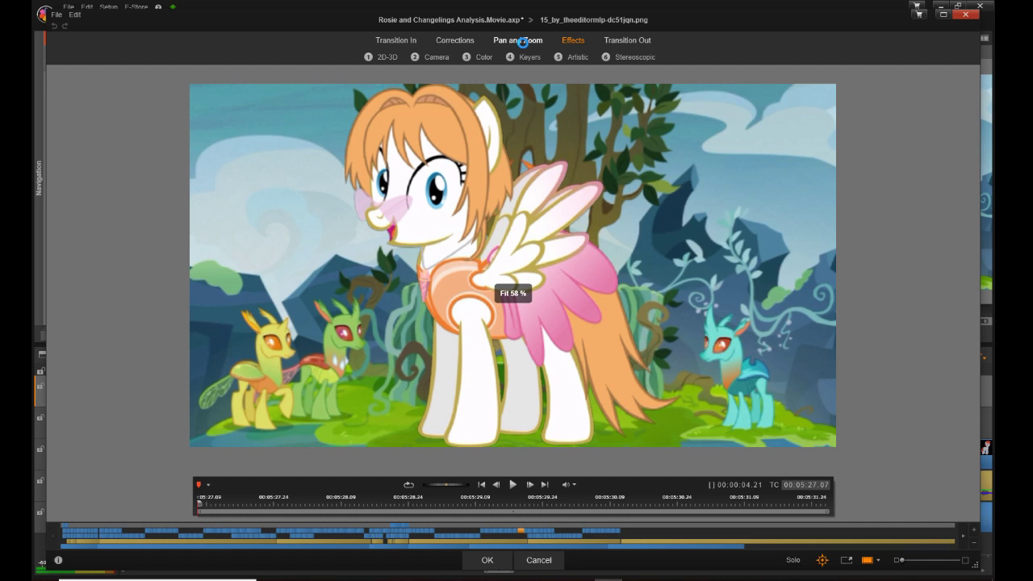
{"action": "left_click", "coordinate": [523, 42]}
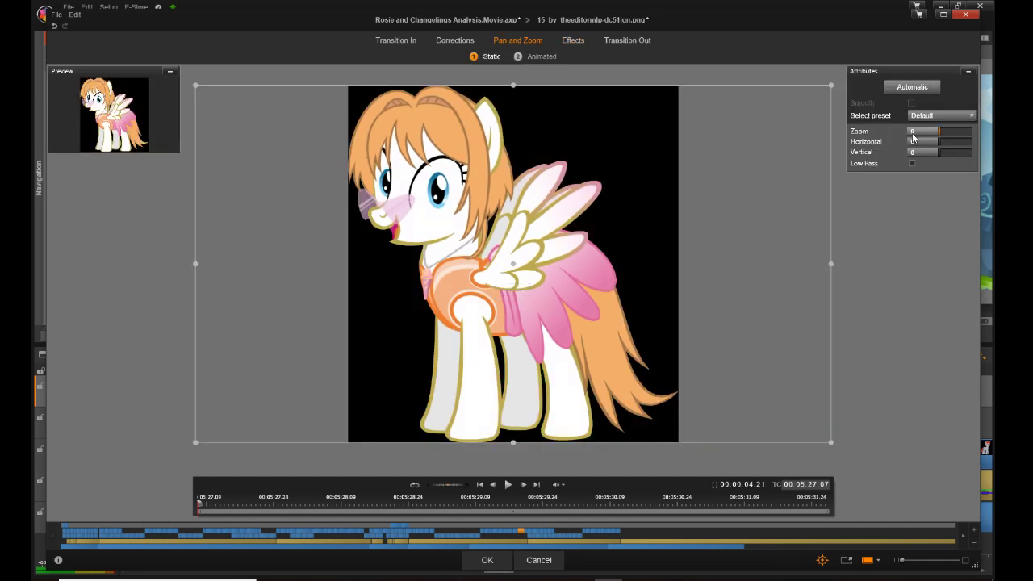
{"action": "left_click", "coordinate": [913, 132]}
{"action": "type", "text": "-14.401"}
{"action": "key", "text": "Return"}
Step: Set the horizontal position of the pose 15 clip at 00:05:27 to 35.012 and its vertical position to -6.48, and apply them
{"action": "left_click", "coordinate": [913, 142]}
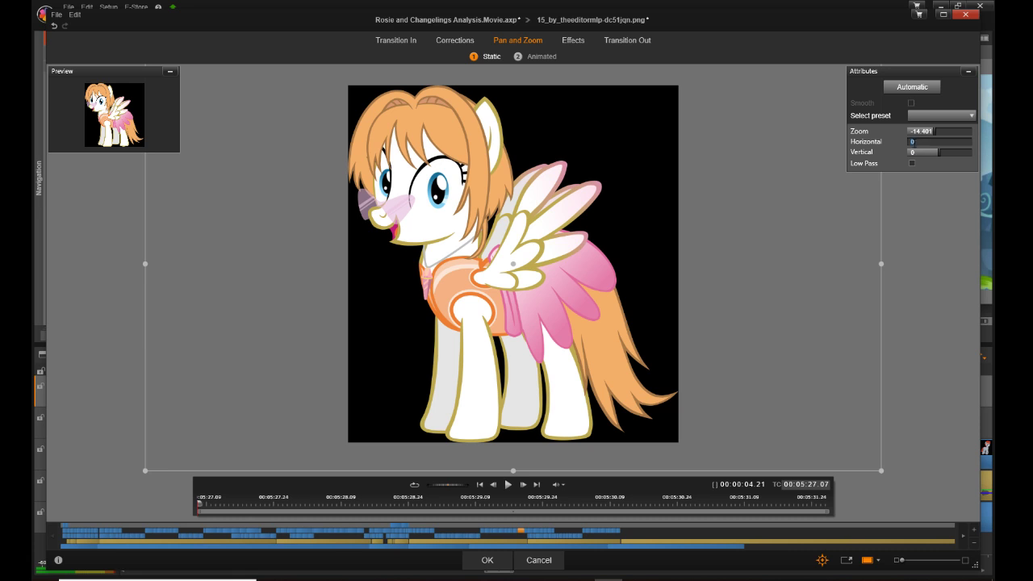
{"action": "type", "text": "35.012"}
{"action": "key", "text": "Return"}
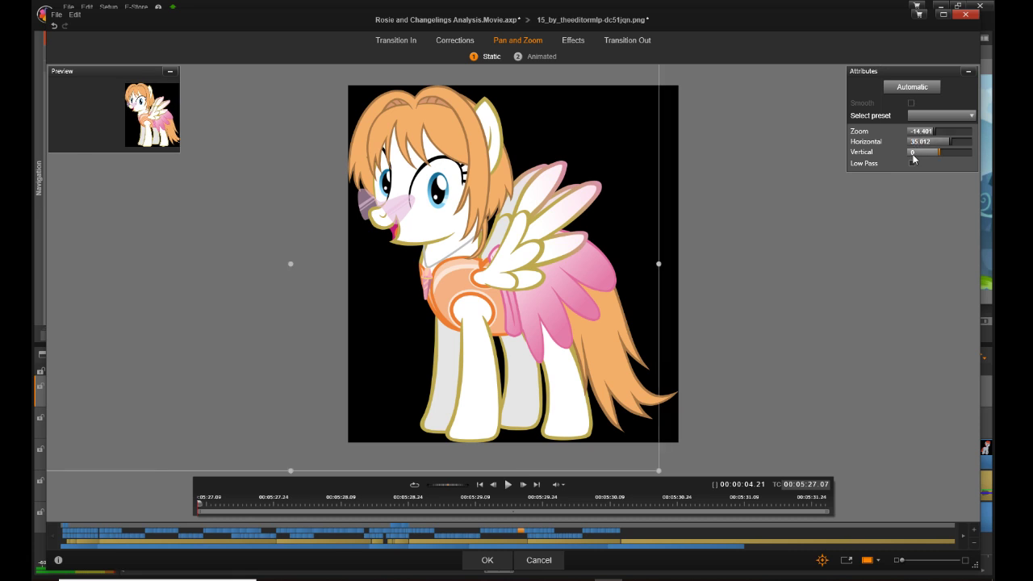
{"action": "left_click", "coordinate": [913, 153]}
{"action": "type", "text": "-6.48"}
{"action": "left_click", "coordinate": [891, 152]}
{"action": "left_click", "coordinate": [486, 560]}
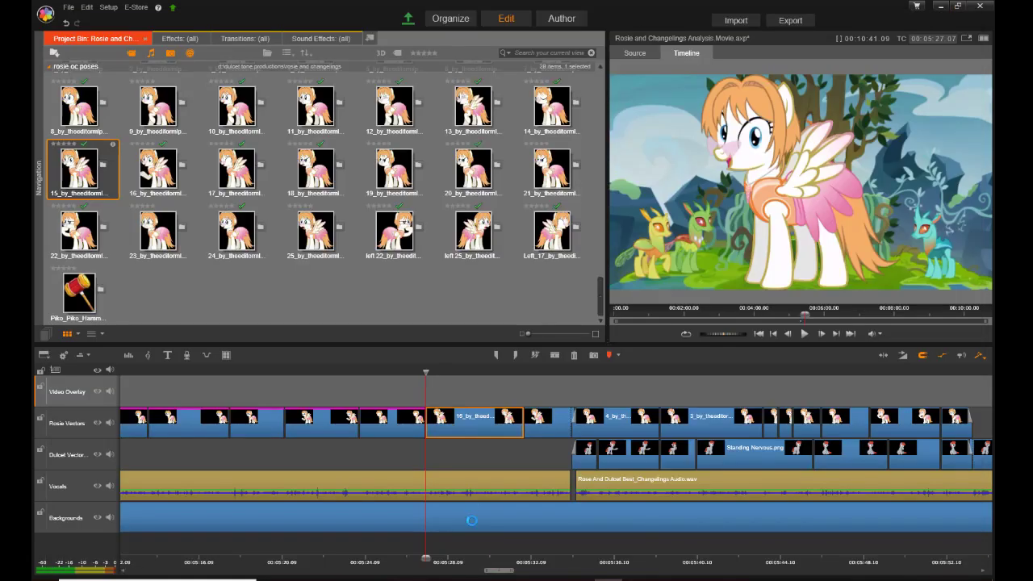
Step: Open the Pan and Zoom settings of the Rosie pose 16 clip at about 00:05:31 and set the zoom to -14.401
{"action": "left_click", "coordinate": [553, 428]}
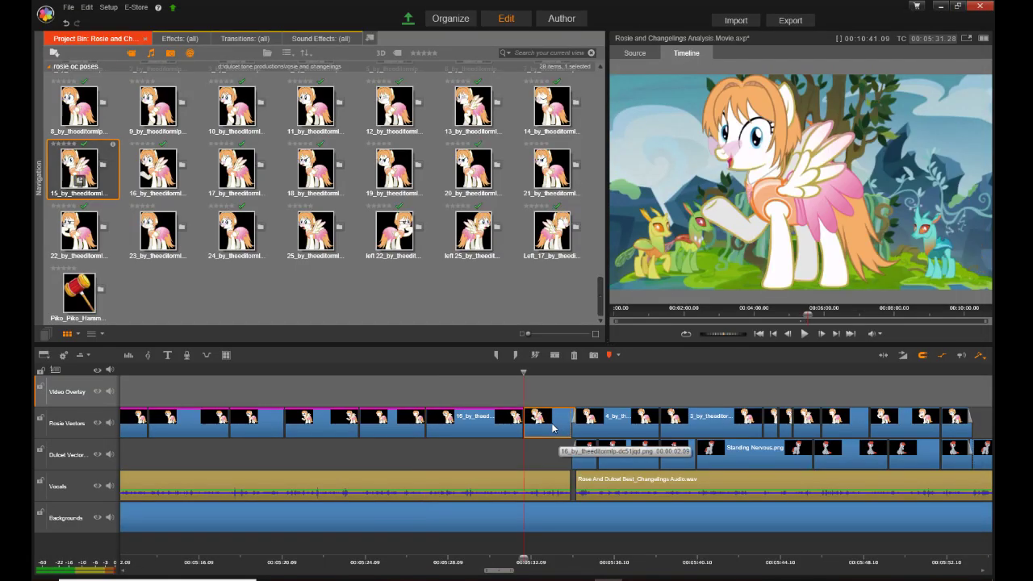
{"action": "right_click", "coordinate": [553, 428]}
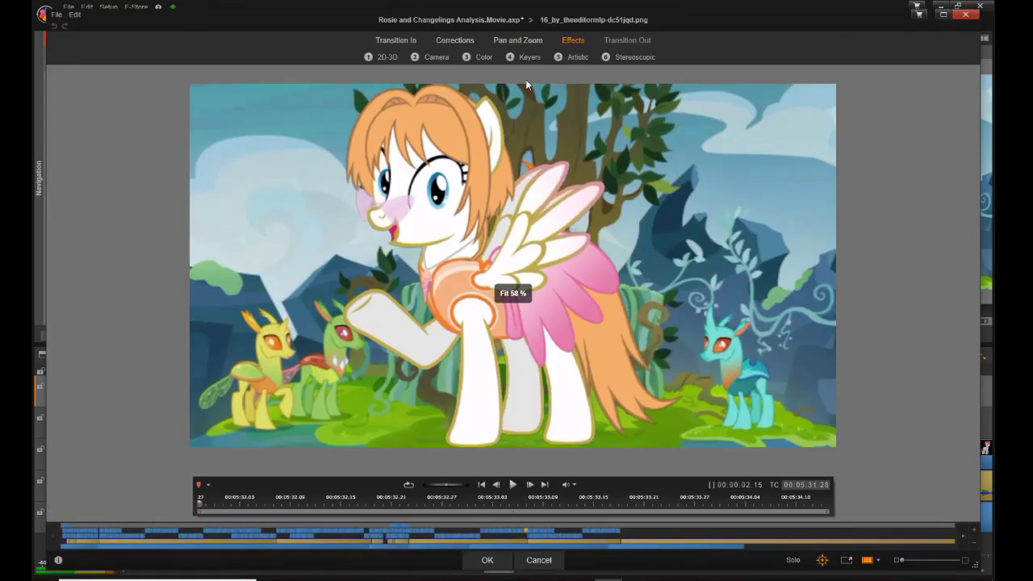
{"action": "left_click", "coordinate": [521, 41]}
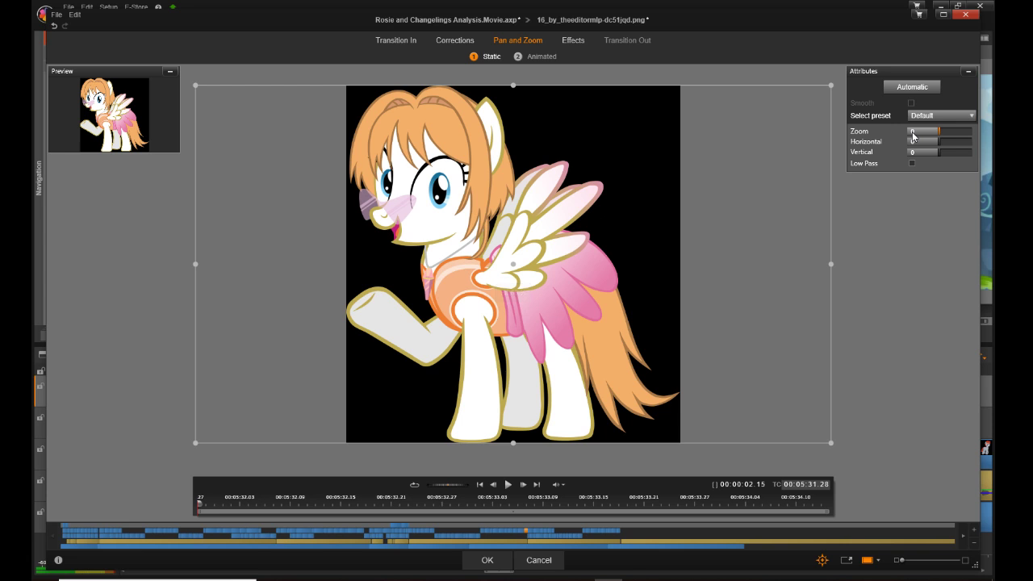
{"action": "double_click", "coordinate": [912, 134]}
{"action": "type", "text": "-14.401"}
Step: Set the pose 16 clip's horizontal position to 35.012 and vertical position to -6.48, and apply them
{"action": "left_click", "coordinate": [915, 144]}
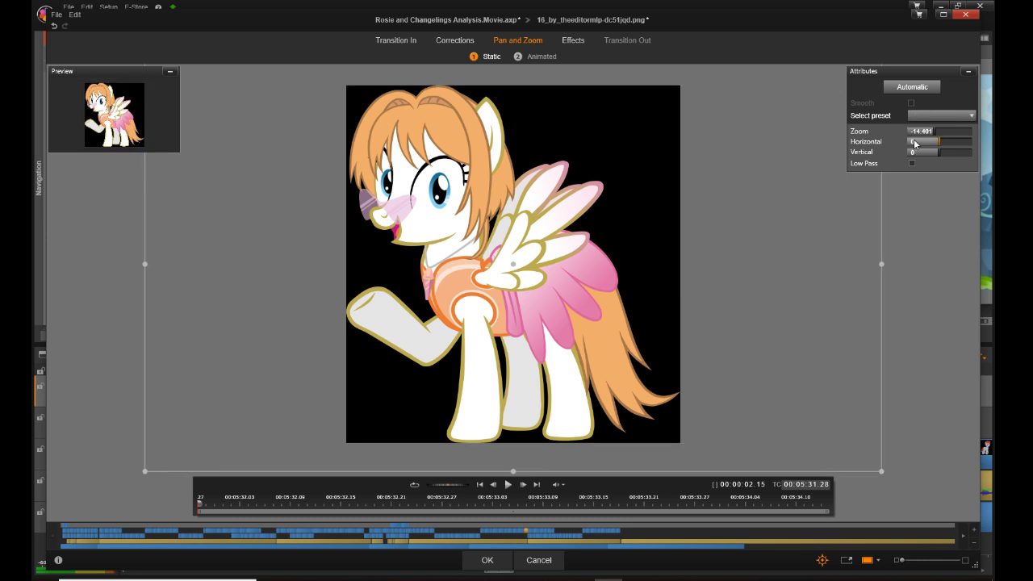
{"action": "double_click", "coordinate": [912, 143]}
{"action": "type", "text": ".012"}
{"action": "left_click", "coordinate": [913, 155]}
{"action": "left_click", "coordinate": [913, 153]}
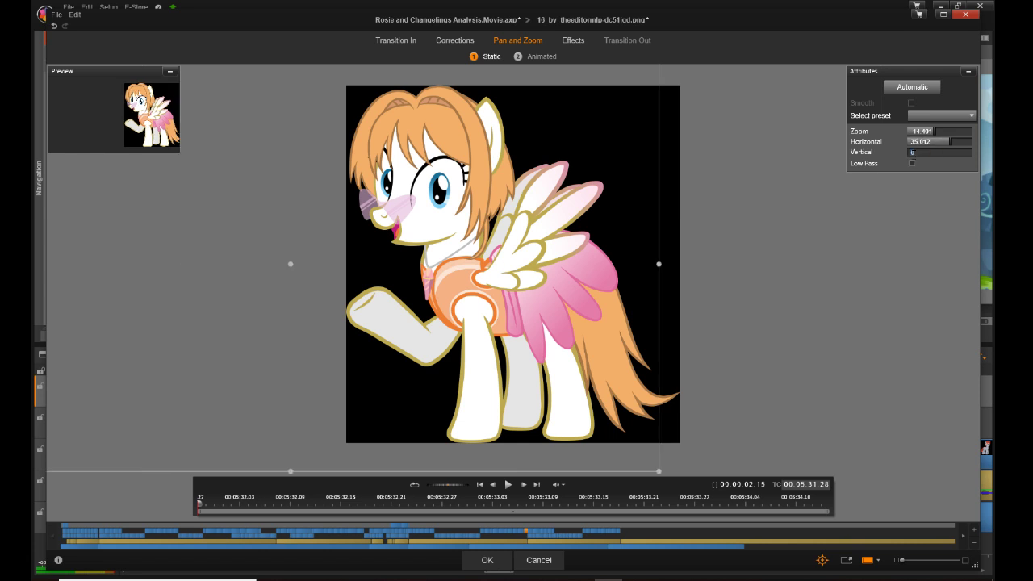
{"action": "type", "text": "6.48"}
{"action": "left_click", "coordinate": [874, 154]}
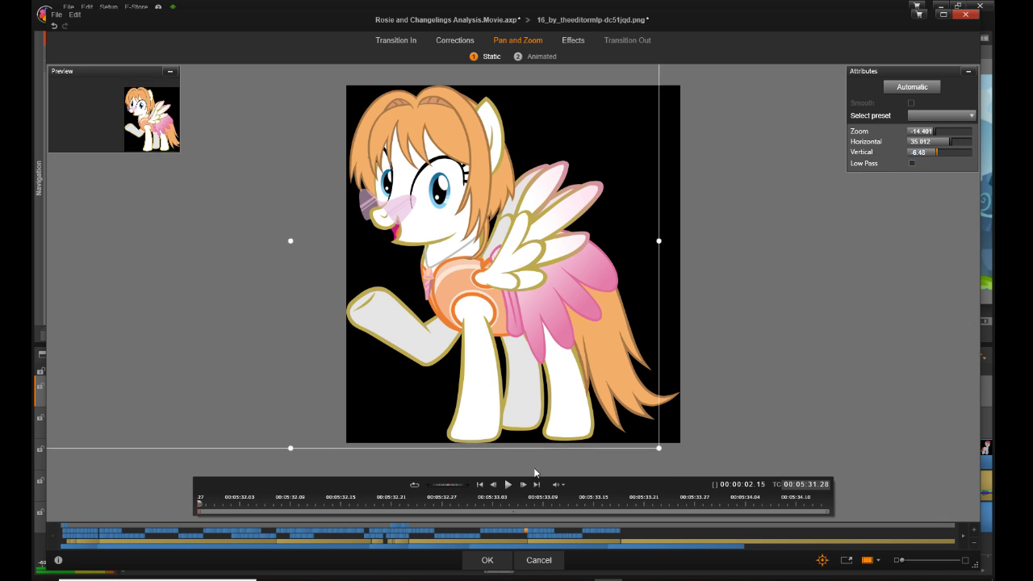
{"action": "left_click", "coordinate": [487, 560]}
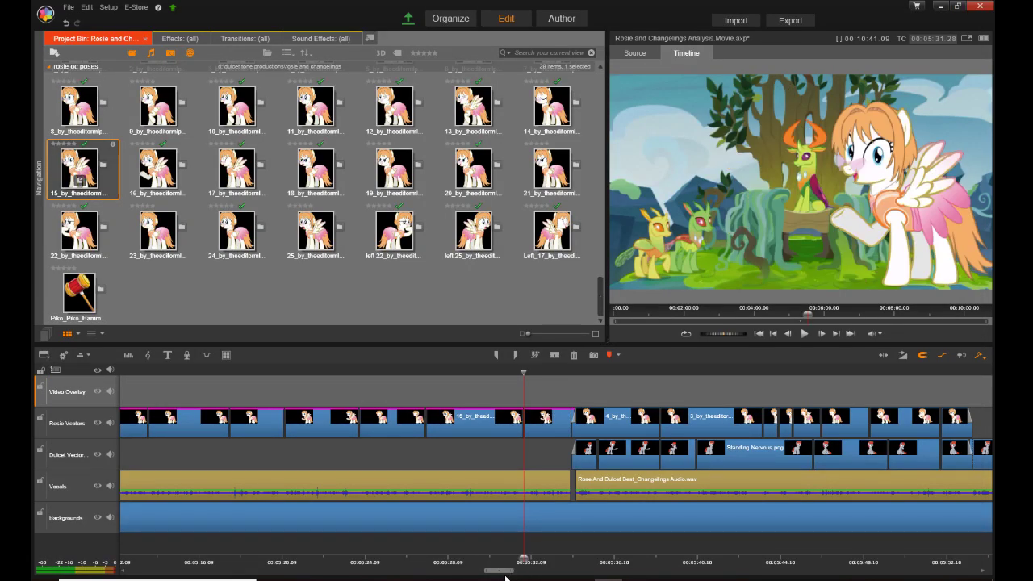
Step: Open the Pan and Zoom settings of the Rosie pose 18 clip at about 00:06:13 and set the zoom to -14.401
{"action": "left_click_drag", "start_coordinate": [503, 571], "coordinate": [561, 572]}
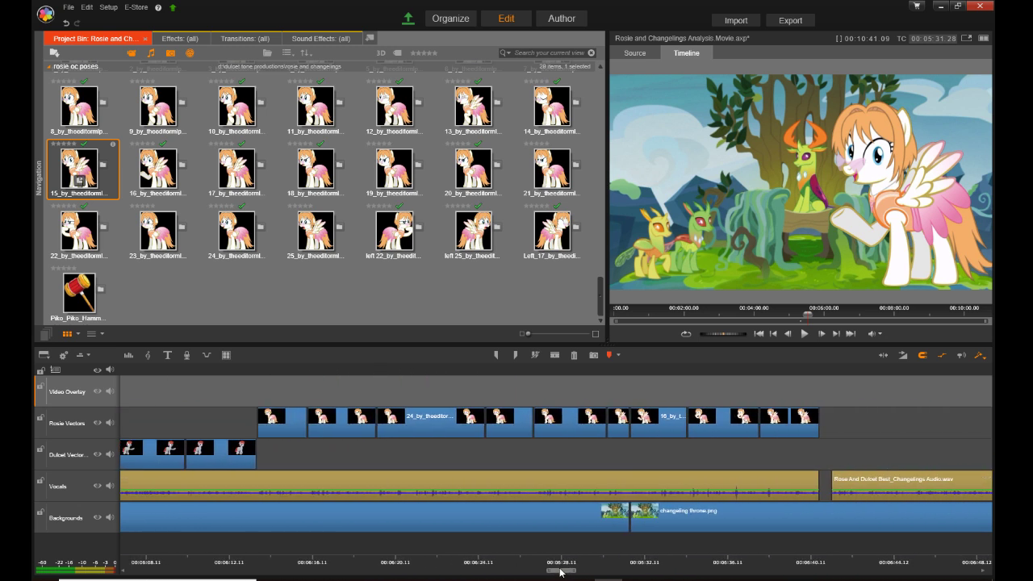
{"action": "left_click", "coordinate": [300, 434]}
{"action": "right_click", "coordinate": [297, 429]}
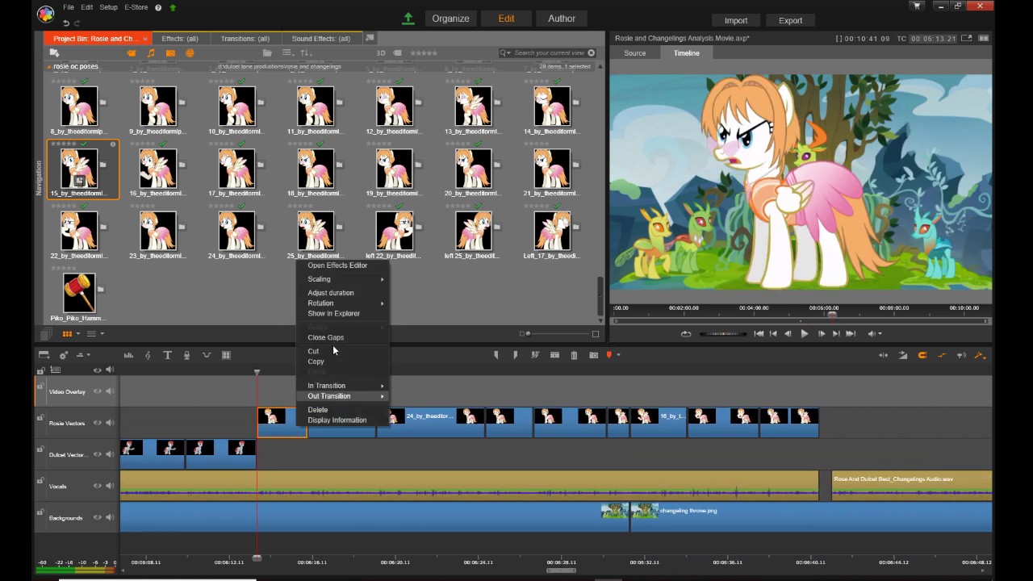
{"action": "left_click", "coordinate": [348, 268]}
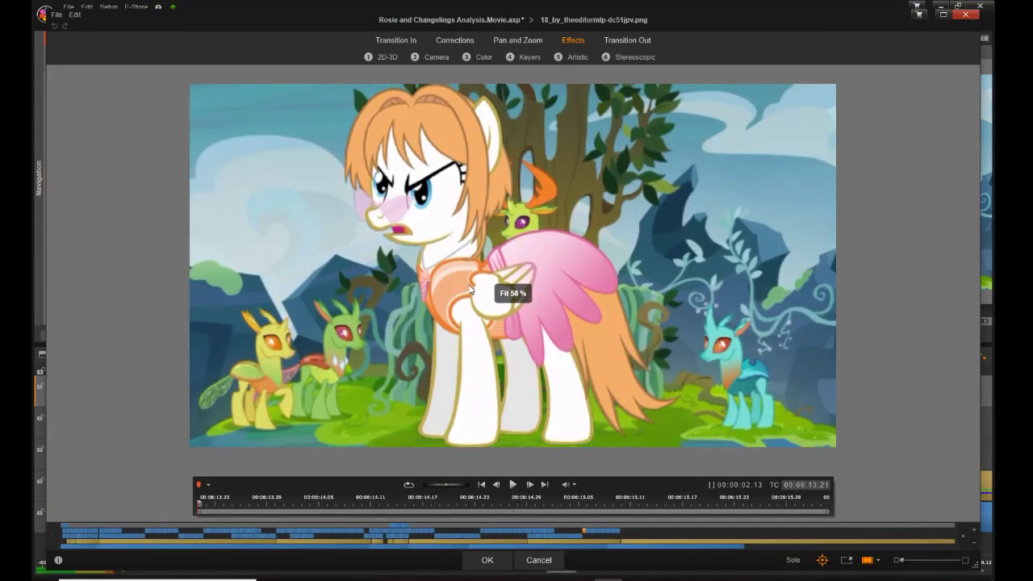
{"action": "left_click", "coordinate": [521, 41]}
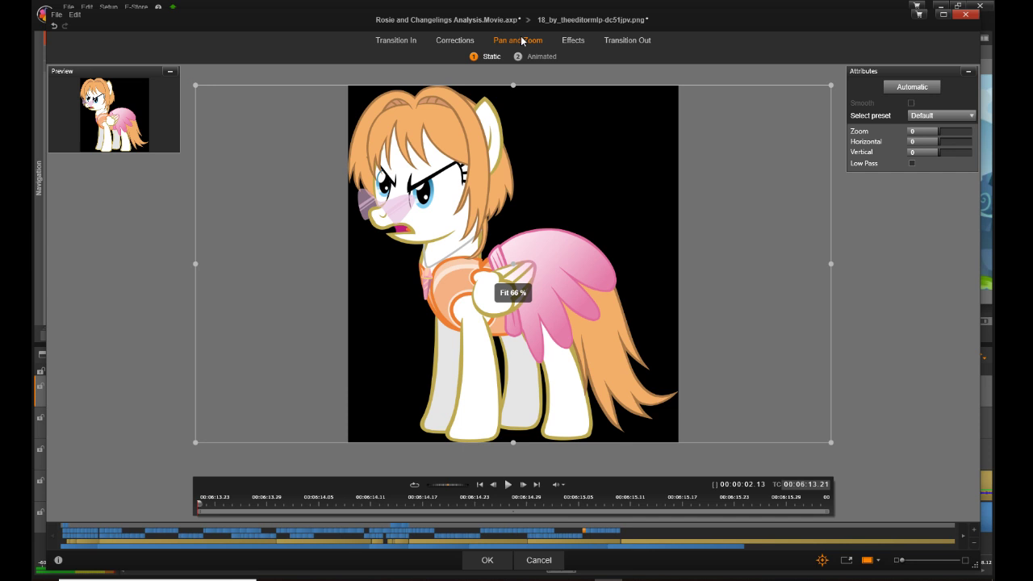
{"action": "left_click", "coordinate": [912, 132]}
{"action": "type", "text": "-14.401"}
{"action": "key", "text": "Return"}
Step: Set the pose 18 clip's horizontal position to 35.012 and vertical position to -6.48, and apply them
{"action": "left_click", "coordinate": [915, 142]}
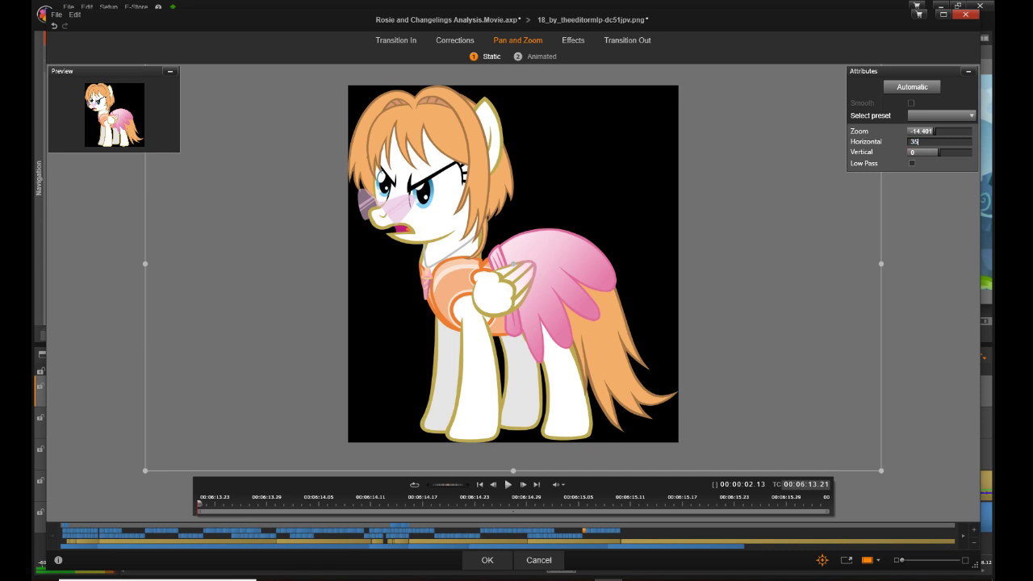
{"action": "type", "text": "35.012"}
{"action": "key", "text": "Return"}
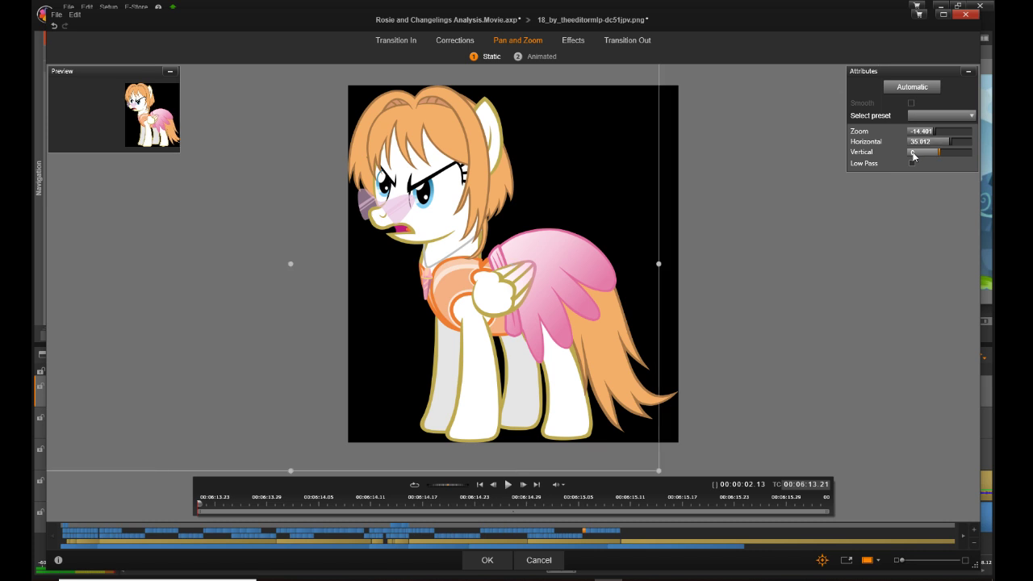
{"action": "left_click", "coordinate": [913, 152]}
{"action": "type", "text": "-8.48"}
{"action": "key", "text": "Return"}
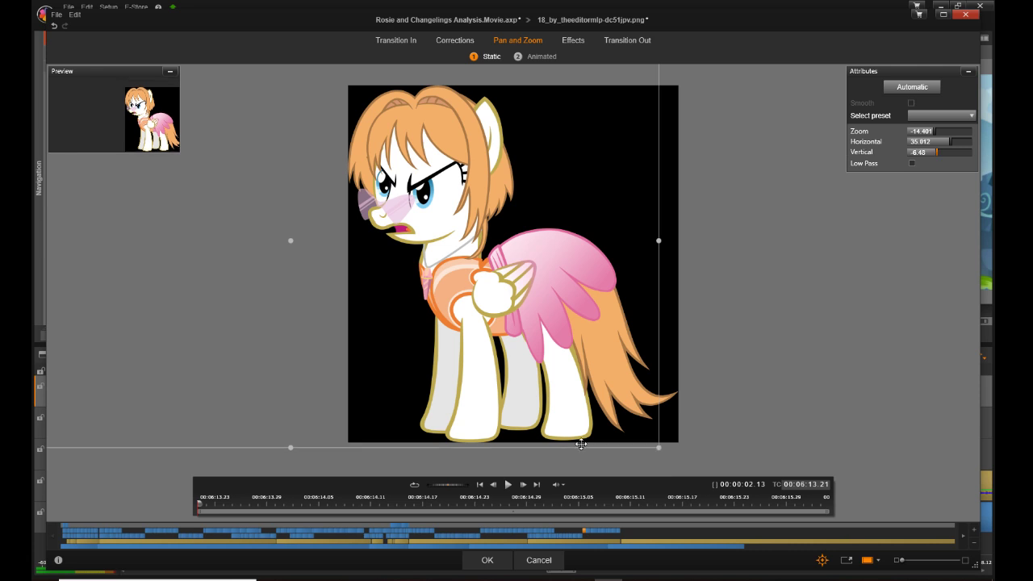
{"action": "left_click", "coordinate": [489, 559]}
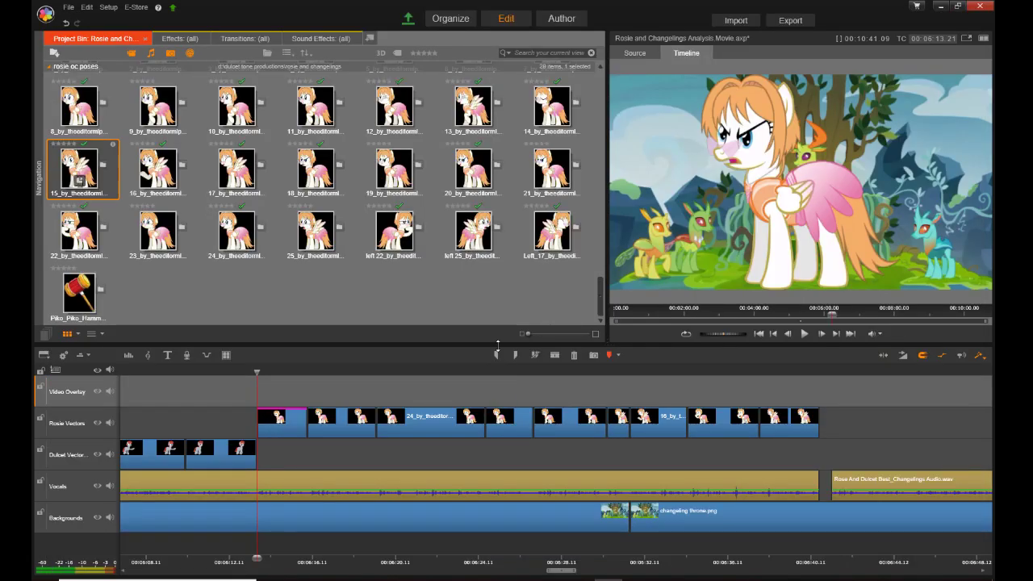
Step: Open the Pan and Zoom settings of the Rosie pose 20 clip at about 00:06:16 and set the zoom to -14.401
{"action": "left_click", "coordinate": [335, 434]}
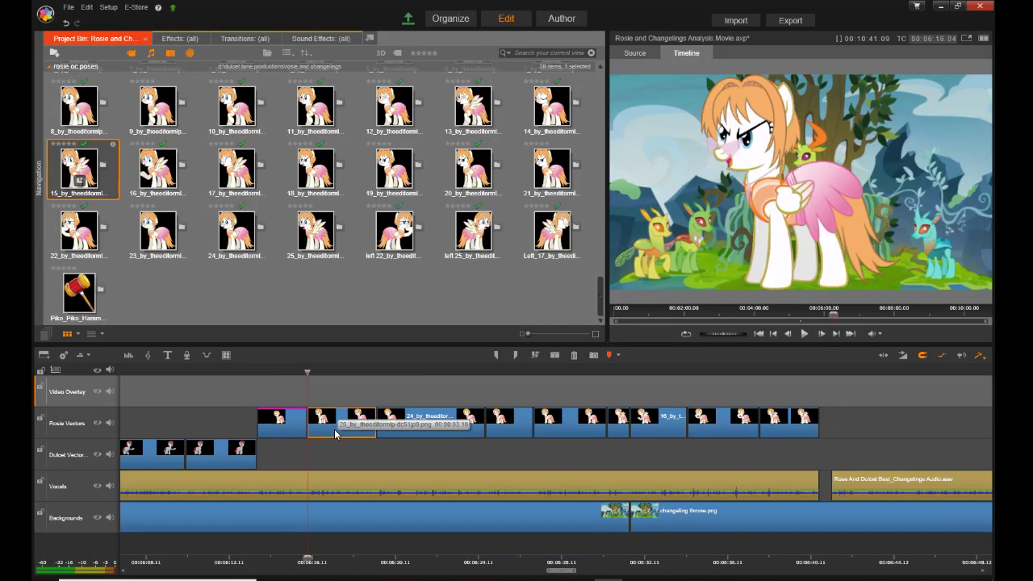
{"action": "right_click", "coordinate": [335, 434]}
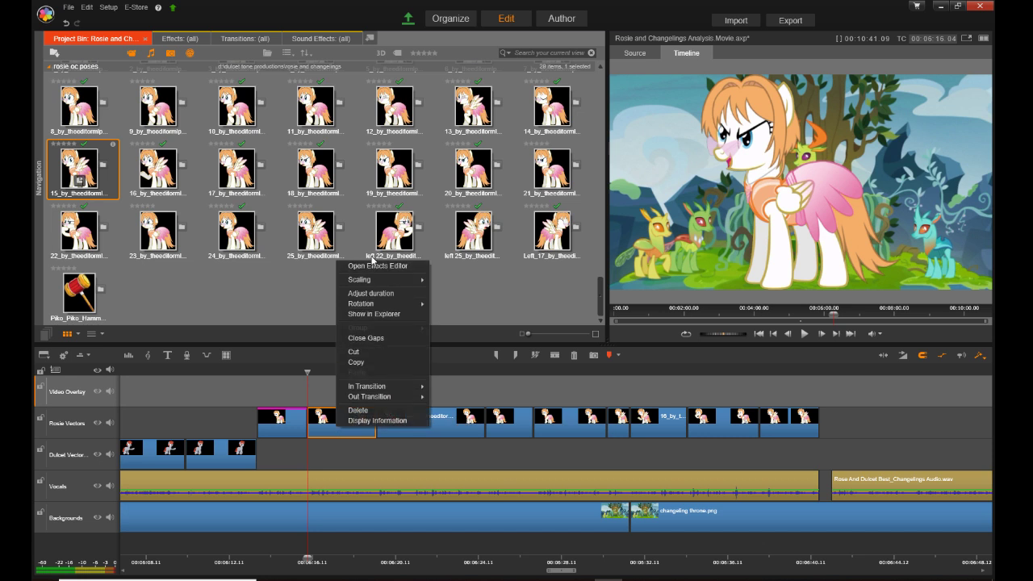
{"action": "left_click", "coordinate": [367, 267]}
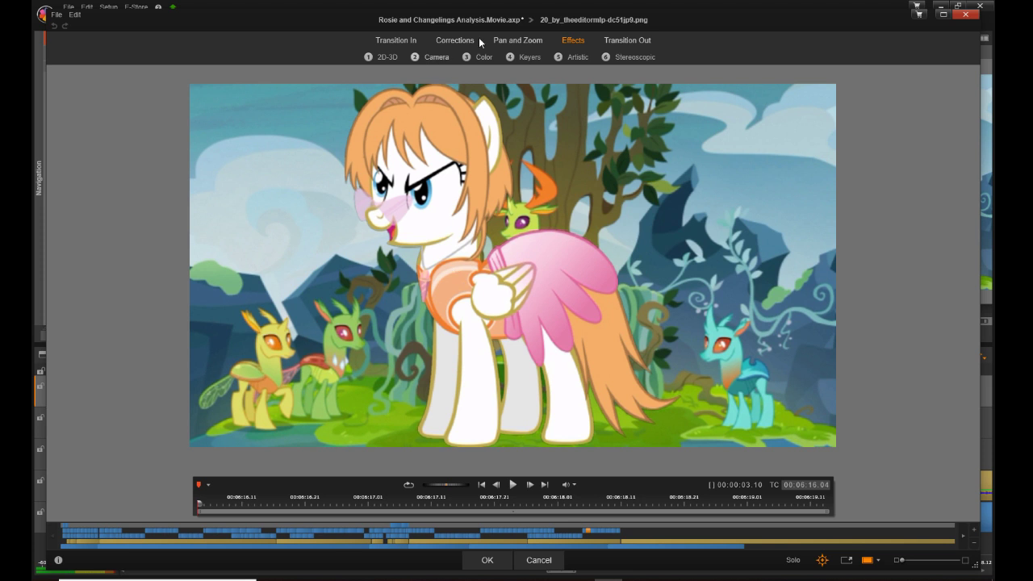
{"action": "left_click", "coordinate": [512, 40]}
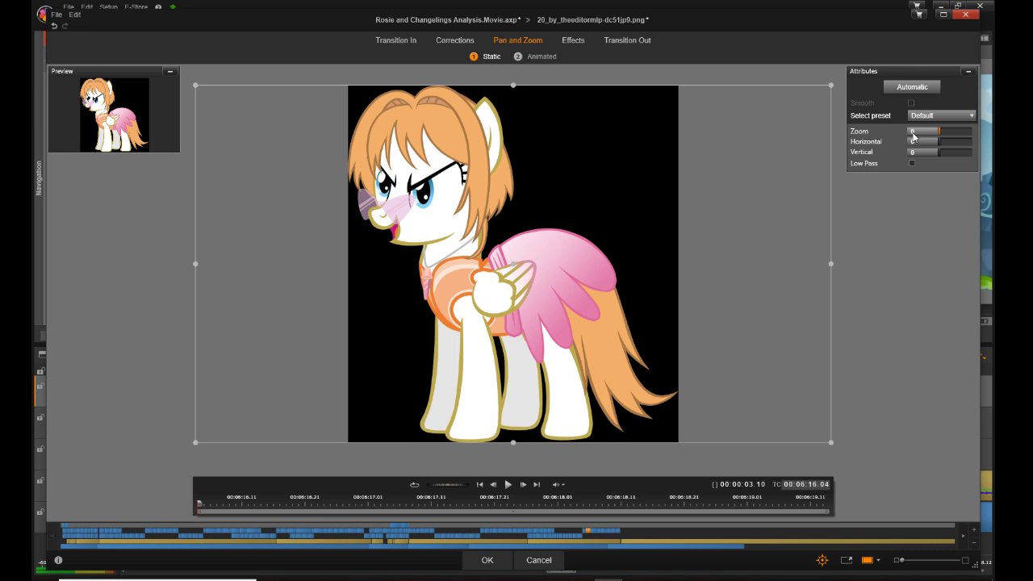
{"action": "double_click", "coordinate": [913, 131]}
{"action": "type", "text": "-14.401"}
Step: Set the pose 20 clip's horizontal position to 35.012 and vertical position to -6.48, and apply them
{"action": "left_click", "coordinate": [914, 144]}
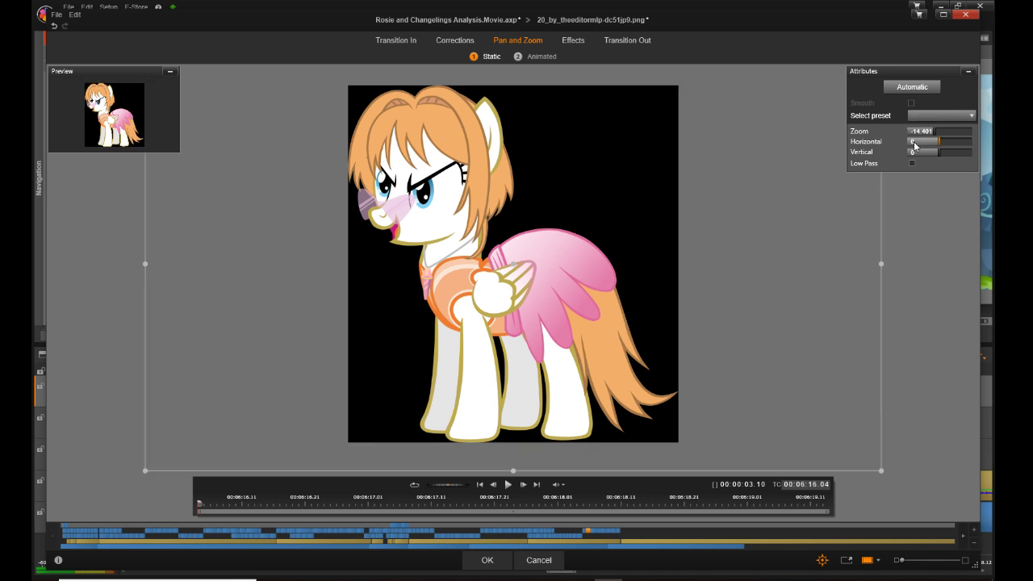
{"action": "double_click", "coordinate": [916, 144]}
{"action": "type", "text": "35.012"}
{"action": "double_click", "coordinate": [913, 151]}
{"action": "double_click", "coordinate": [912, 153]}
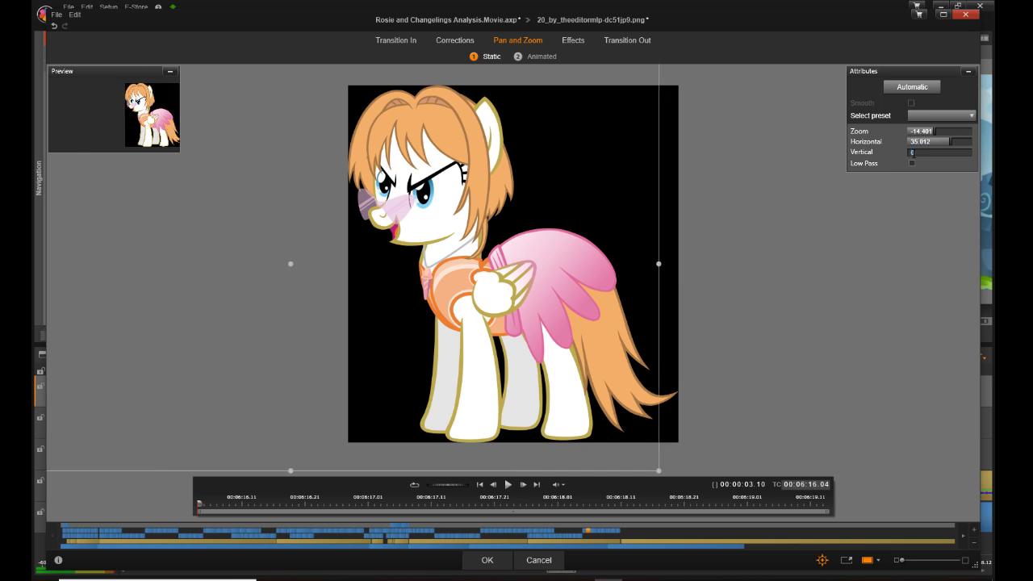
{"action": "type", "text": "-6.48"}
{"action": "key", "text": "Return"}
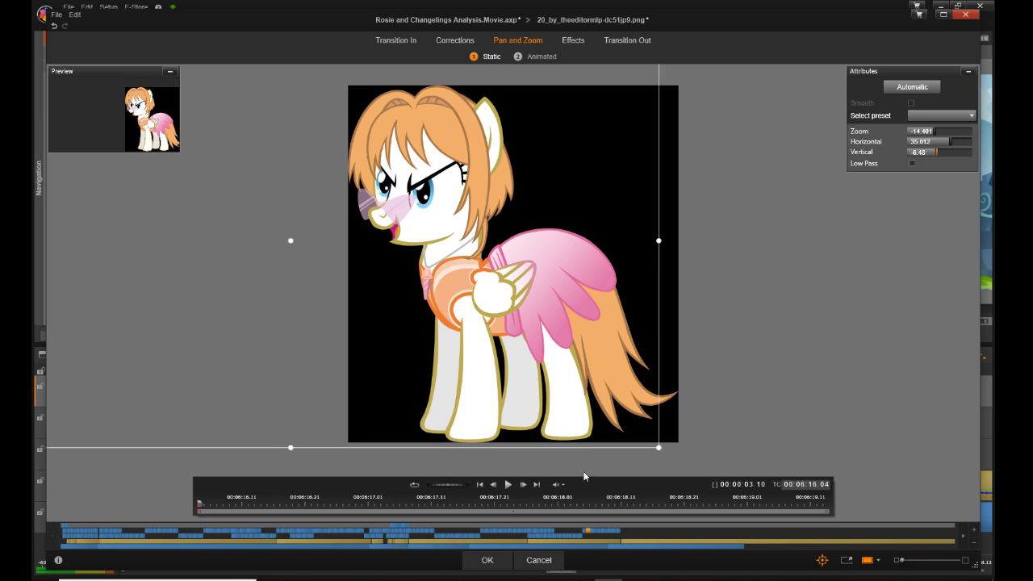
{"action": "left_click", "coordinate": [485, 560]}
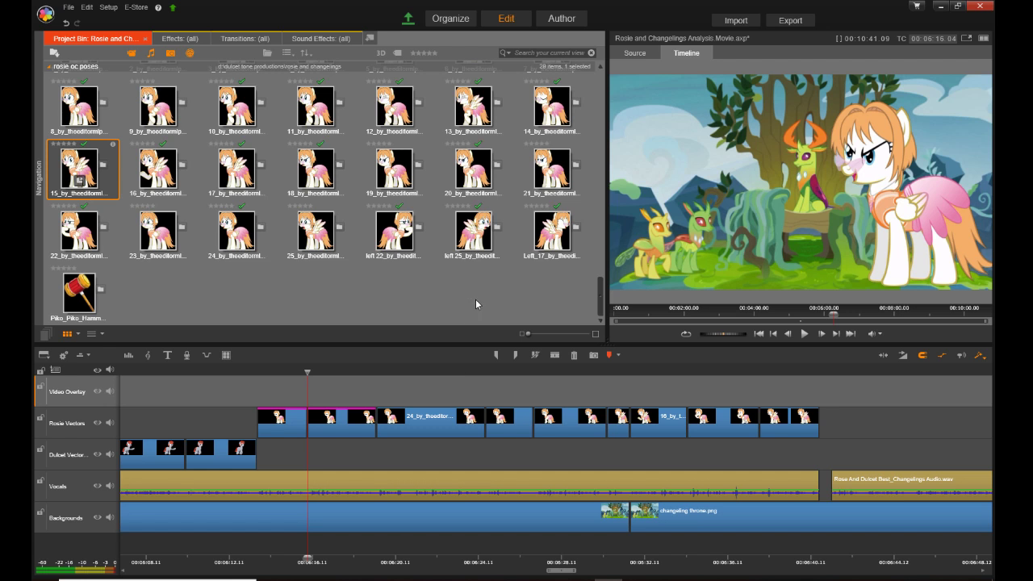
Step: Open the Pan and Zoom settings of the Rosie pose 24 clip at about 00:06:19 and set the zoom to -14.401
{"action": "right_click", "coordinate": [428, 421]}
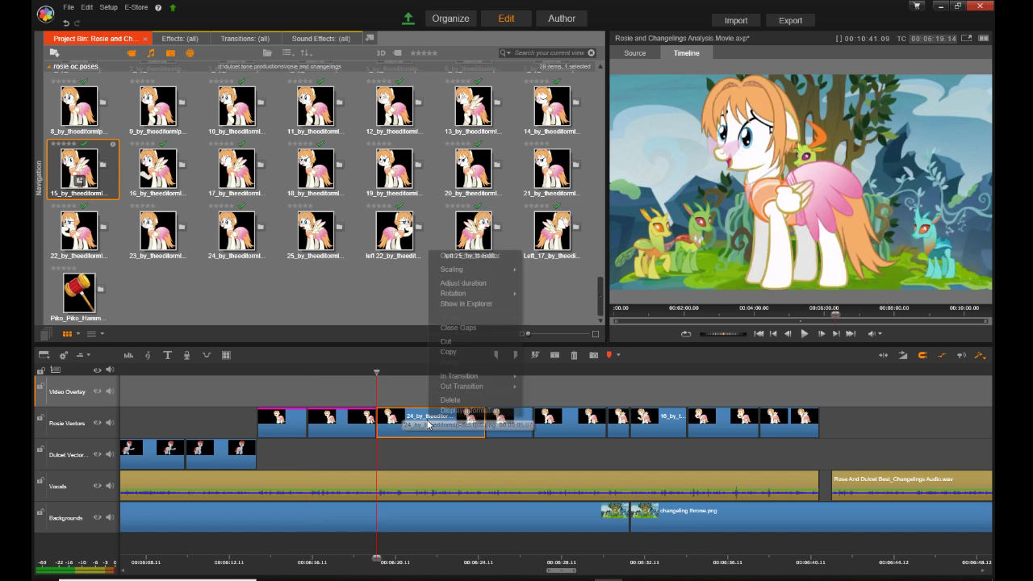
{"action": "left_click", "coordinate": [490, 255]}
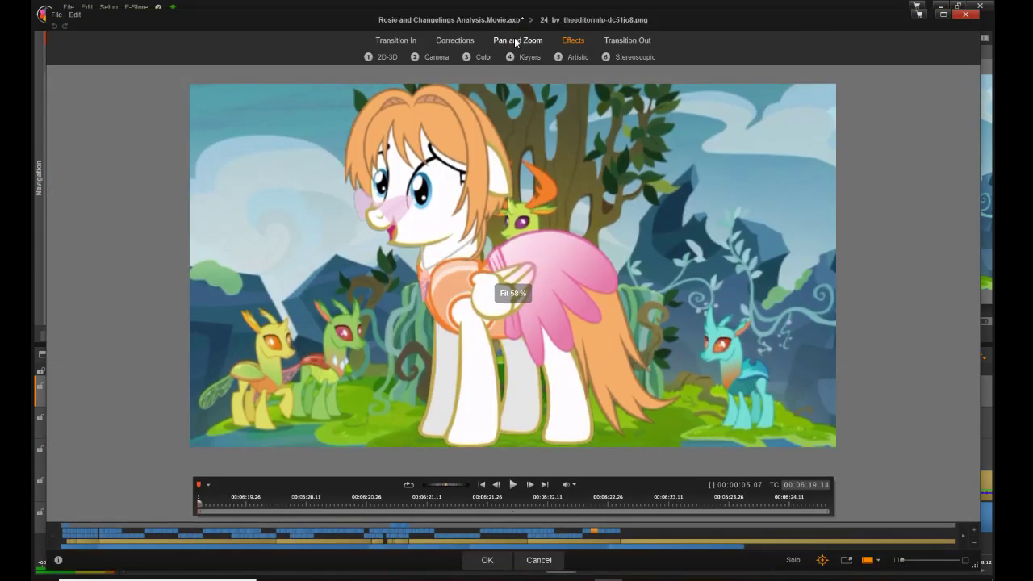
{"action": "left_click", "coordinate": [514, 39]}
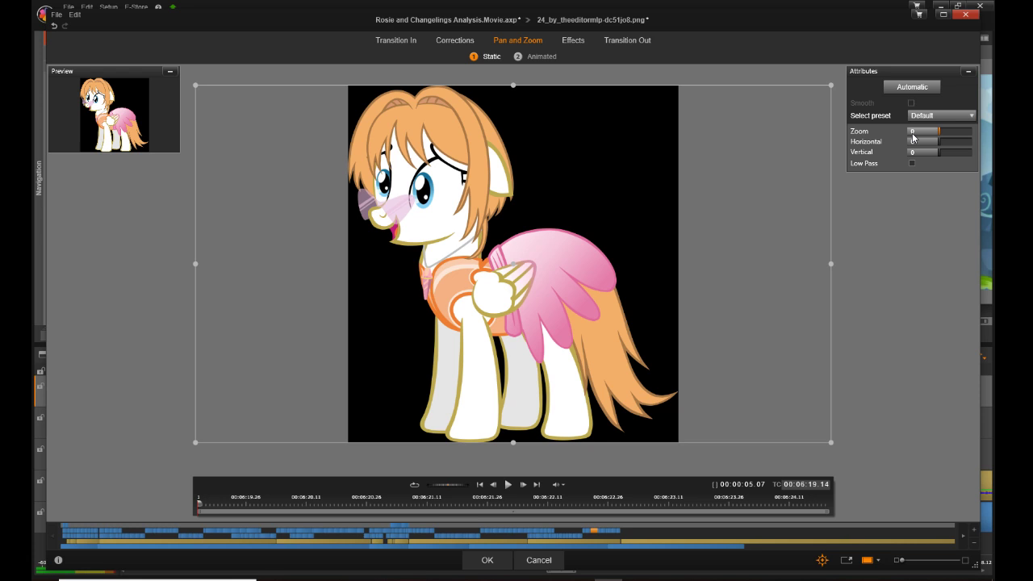
{"action": "double_click", "coordinate": [912, 132]}
{"action": "type", "text": "1"}
{"action": "type", "text": "4.401"}
{"action": "key", "text": "Return"}
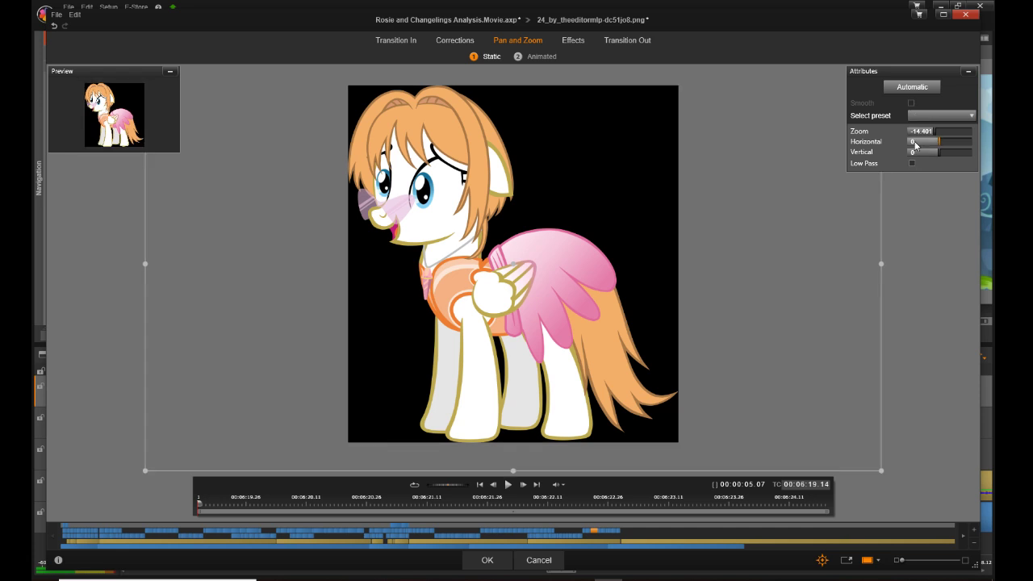
Step: Set the pose 24 clip's horizontal position to 35.012 and vertical position to -6.48, and apply them
{"action": "left_click", "coordinate": [914, 142]}
{"action": "type", "text": "35.012"}
{"action": "left_click", "coordinate": [913, 155]}
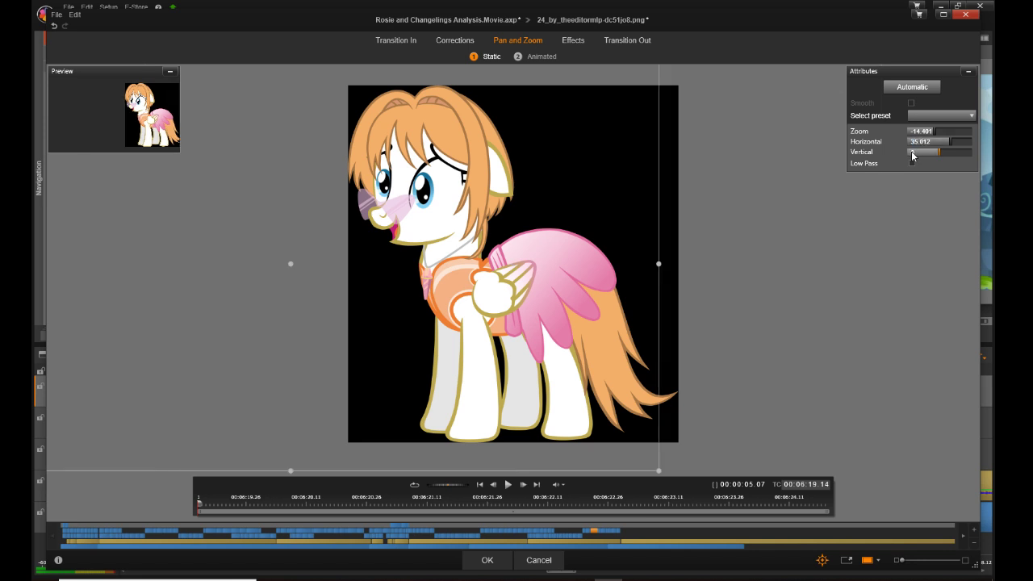
{"action": "left_click", "coordinate": [913, 154]}
{"action": "type", "text": "-6.48"}
{"action": "key", "text": "Return"}
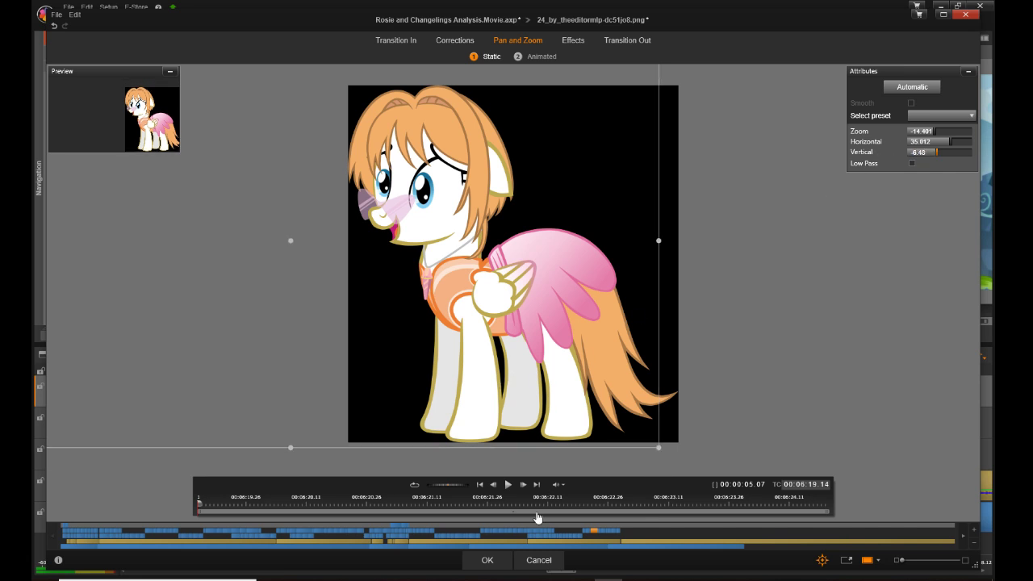
{"action": "left_click", "coordinate": [498, 559]}
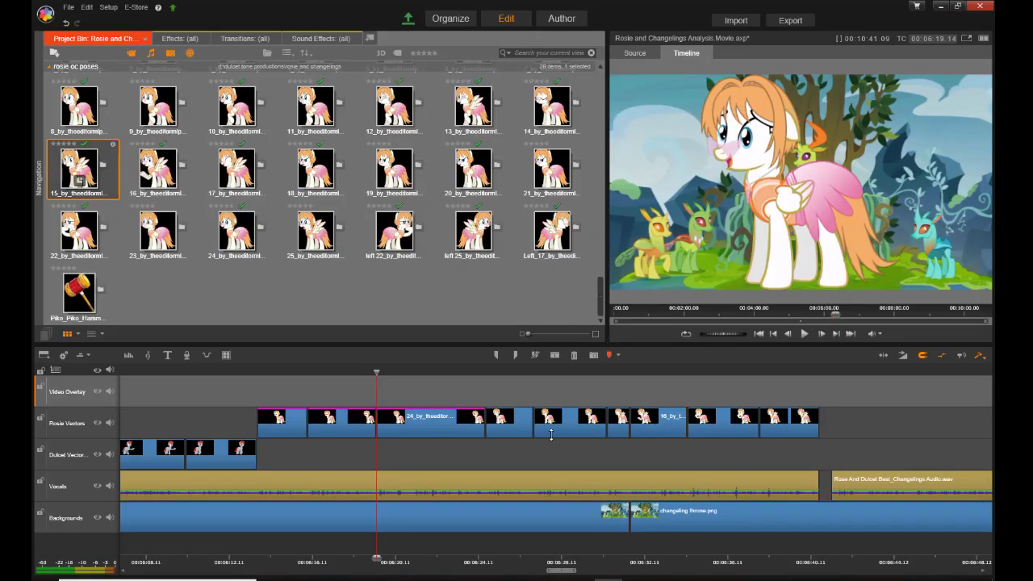
Step: Open the Pan and Zoom settings of the Rosie pose 2 clip at about 00:06:24 and set the zoom to -14.401
{"action": "left_click", "coordinate": [512, 428]}
{"action": "right_click", "coordinate": [512, 428]}
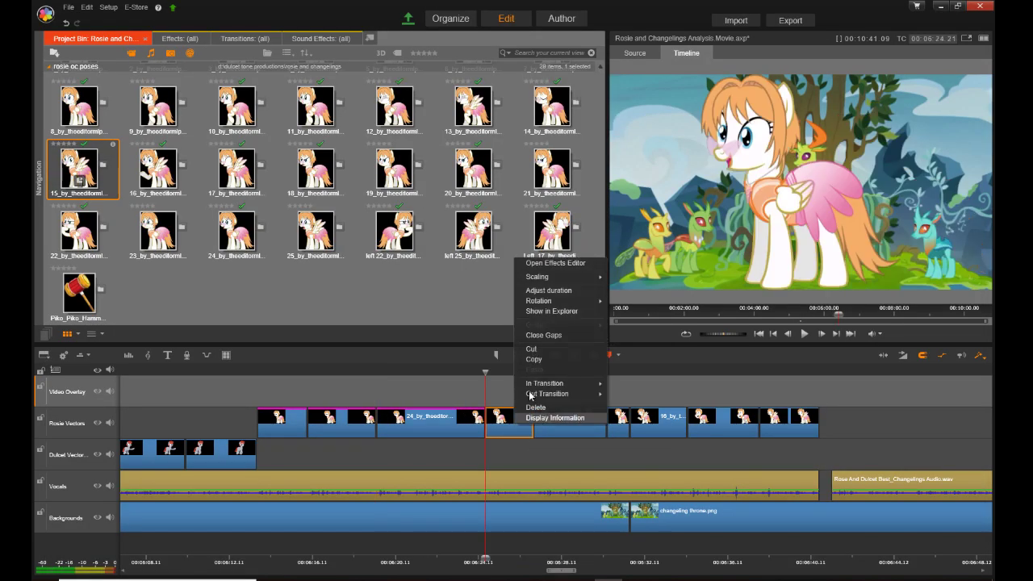
{"action": "left_click", "coordinate": [556, 263]}
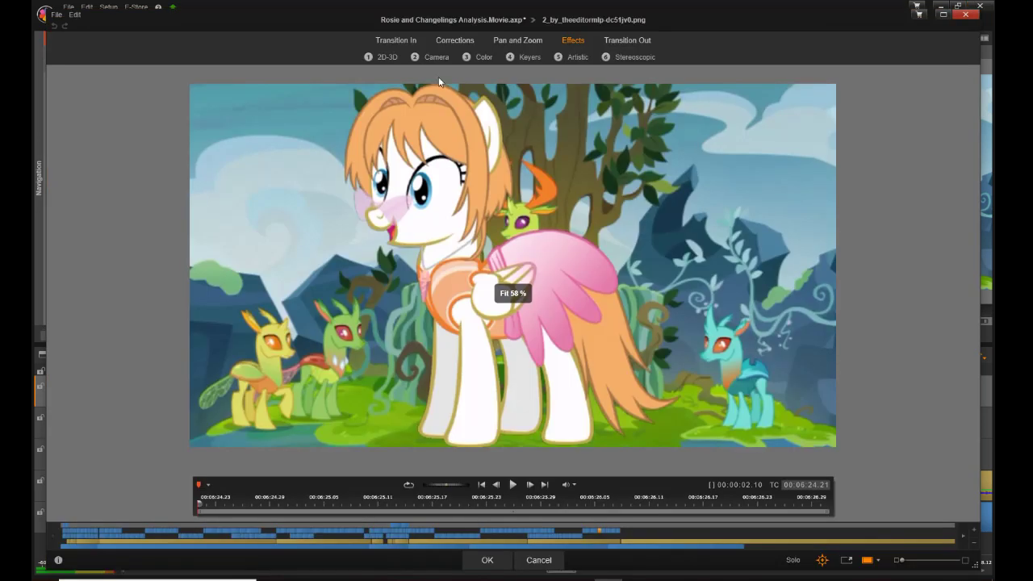
{"action": "left_click", "coordinate": [519, 42]}
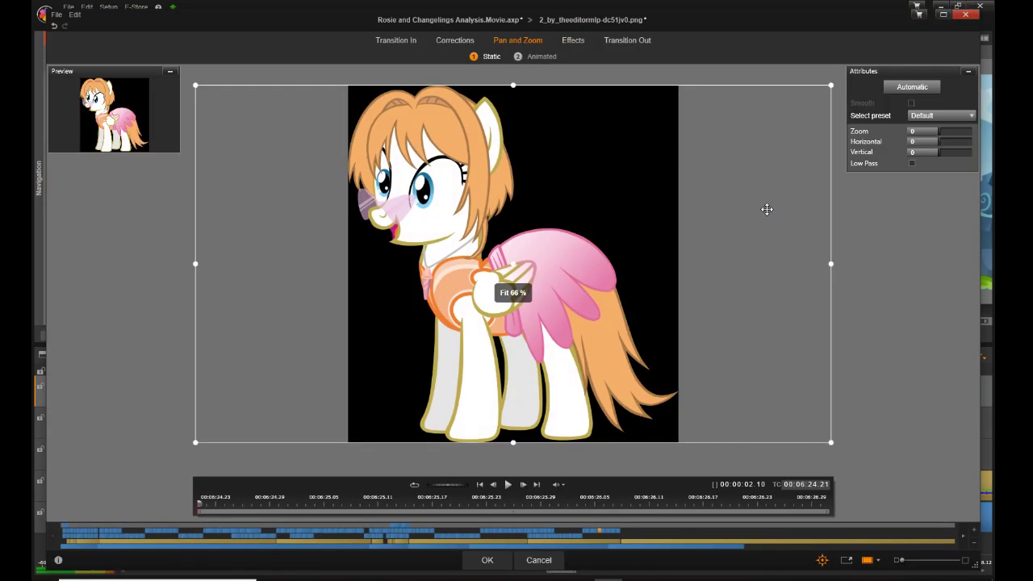
{"action": "double_click", "coordinate": [913, 133]}
{"action": "type", "text": "-14.401"}
Step: Set the pose 2 clip's horizontal position to 35.012 and vertical position to -6.48, and apply them
{"action": "left_click", "coordinate": [916, 143]}
{"action": "double_click", "coordinate": [914, 142]}
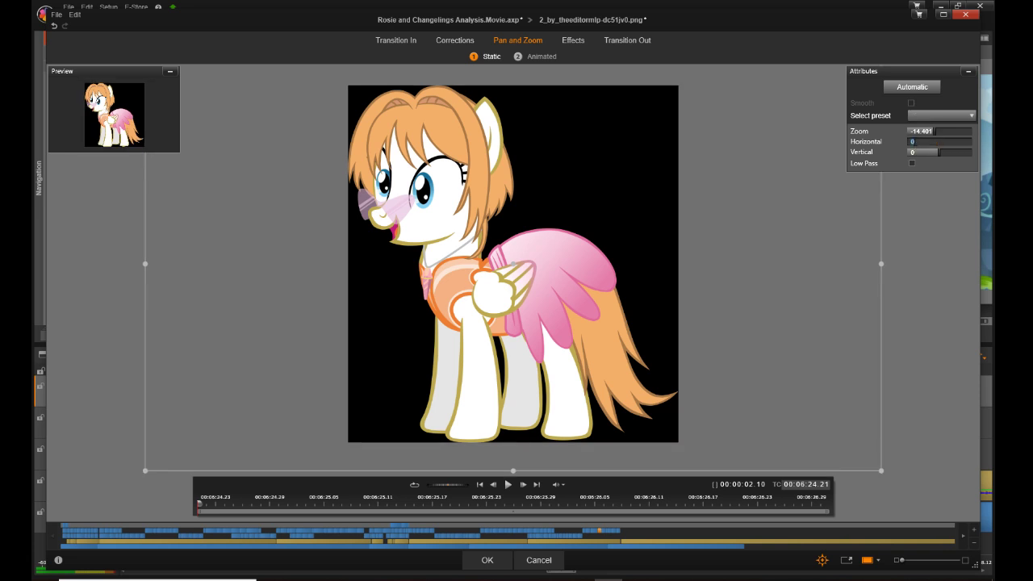
{"action": "type", "text": "35.012"}
{"action": "left_click", "coordinate": [915, 158]}
{"action": "left_click", "coordinate": [914, 158]}
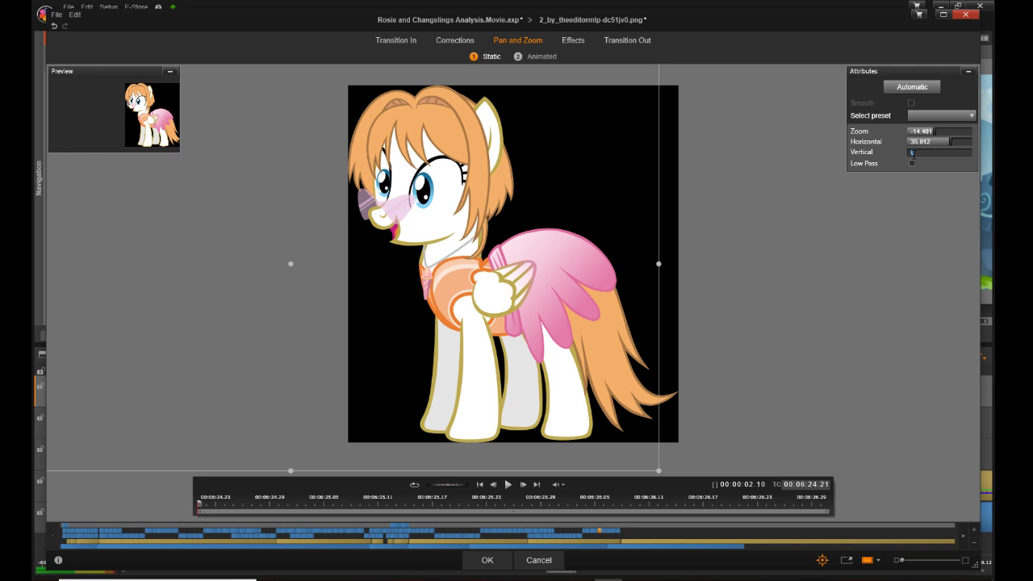
{"action": "type", "text": "-6.48"}
{"action": "key", "text": "Return"}
{"action": "left_click", "coordinate": [487, 560]}
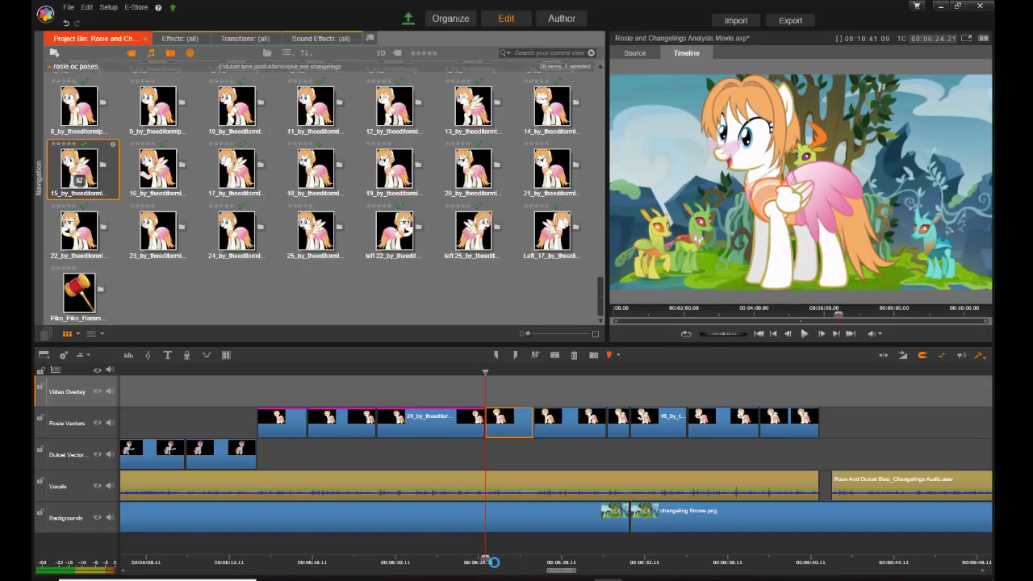
Step: Open the Pan and Zoom settings of the Rosie pose 11 clip at about 00:06:27 and set the zoom to -14.401
{"action": "left_click", "coordinate": [583, 434]}
{"action": "right_click", "coordinate": [583, 434]}
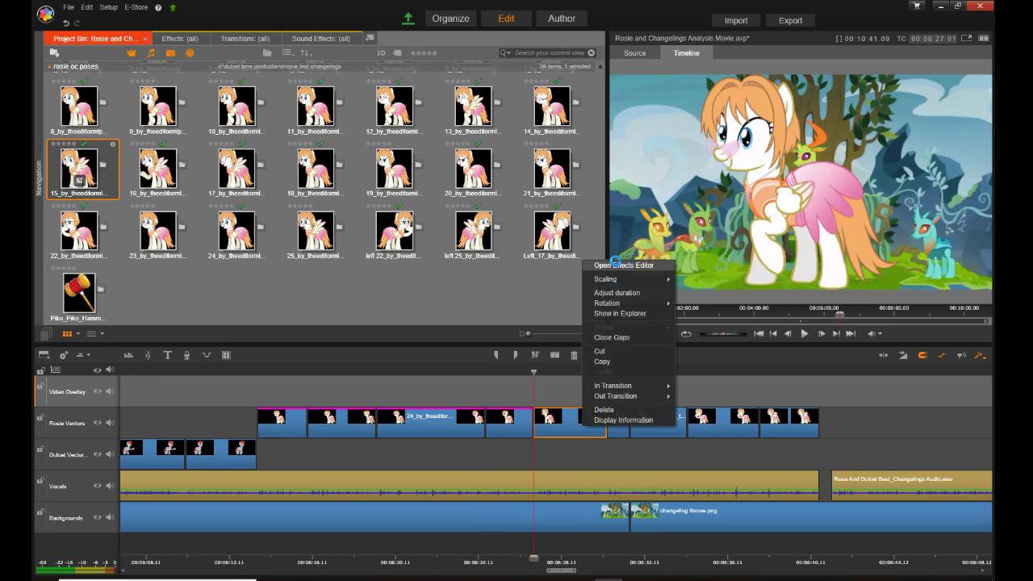
{"action": "left_click", "coordinate": [616, 263]}
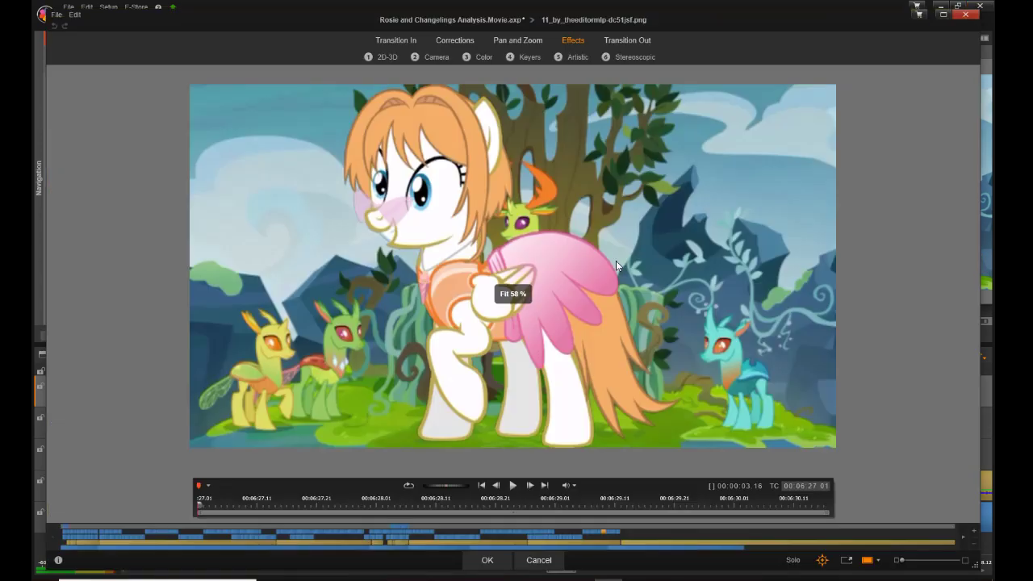
{"action": "left_click", "coordinate": [519, 42]}
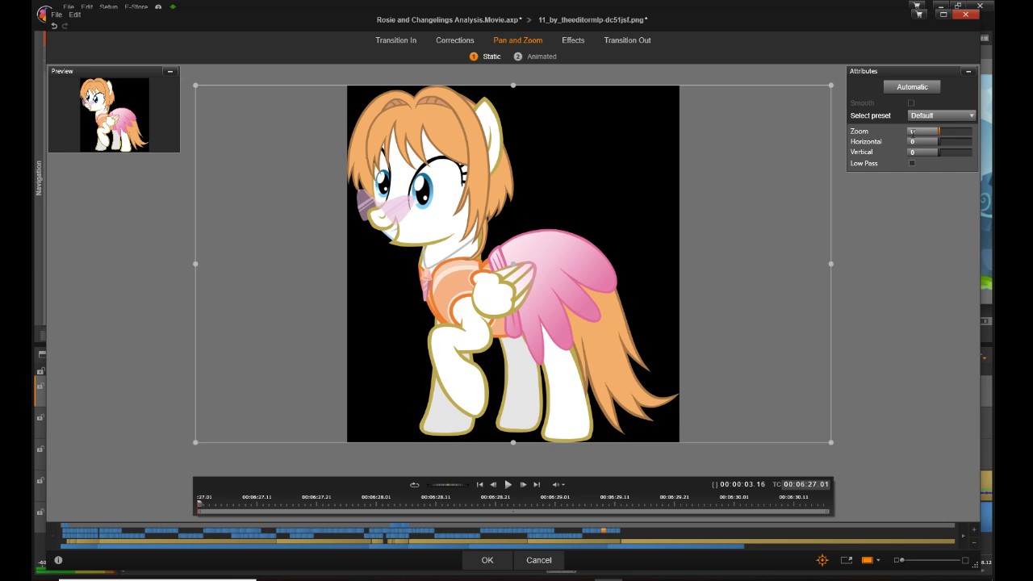
{"action": "double_click", "coordinate": [913, 133]}
{"action": "type", "text": "-14.401"}
{"action": "key", "text": "Return"}
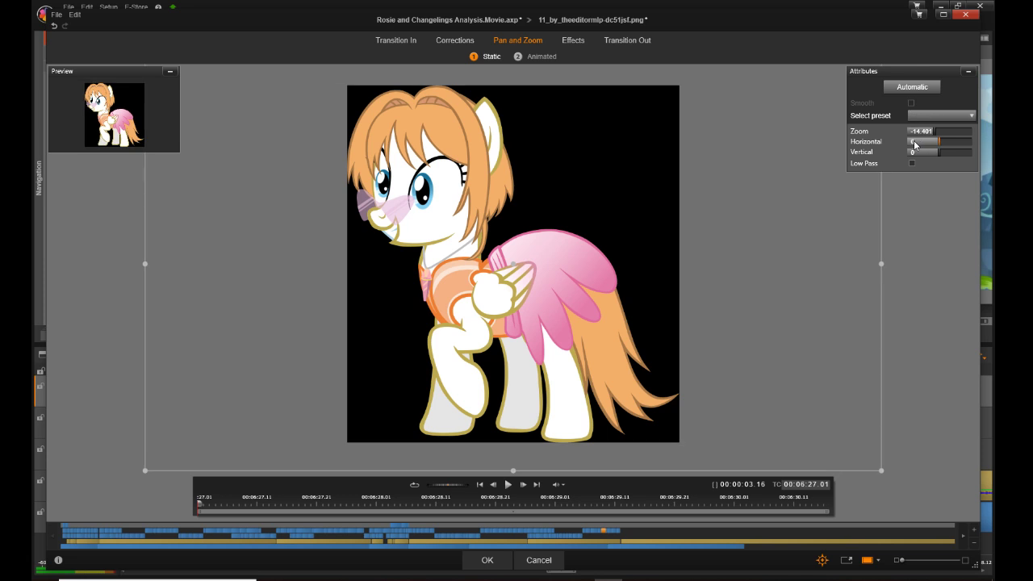
Step: Set the pose 11 clip's horizontal position to 35.012 and vertical position to -6.48, and apply them
{"action": "left_click", "coordinate": [914, 144]}
{"action": "type", "text": "35.012"}
{"action": "key", "text": "Return"}
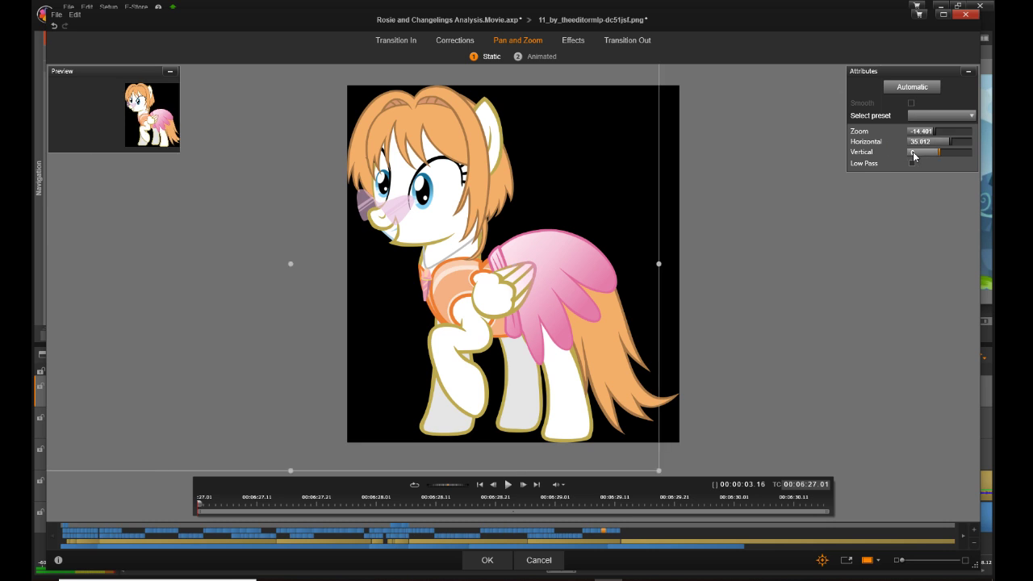
{"action": "left_click", "coordinate": [914, 156]}
{"action": "type", "text": "-6.48"}
{"action": "key", "text": "Return"}
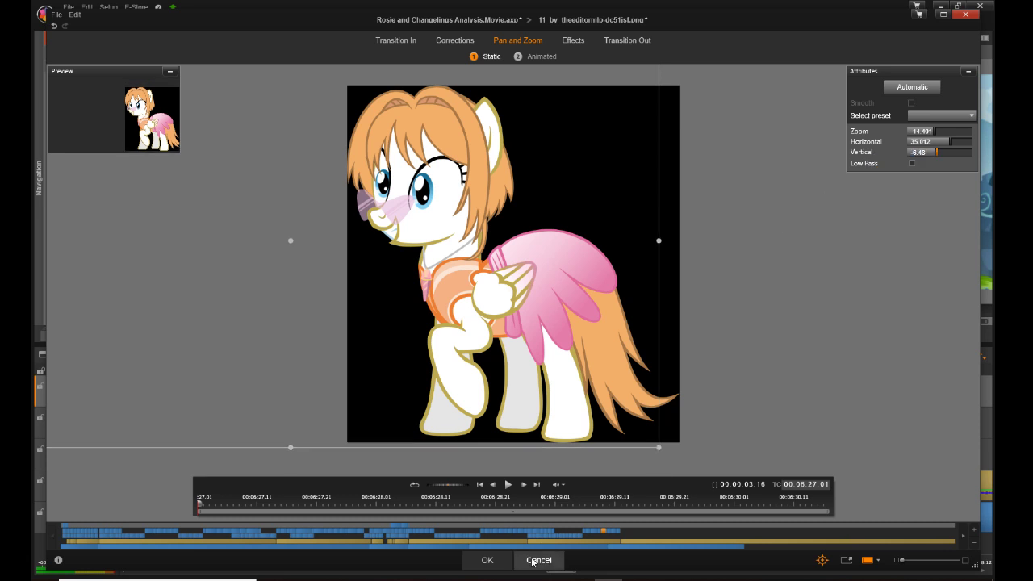
{"action": "left_click", "coordinate": [487, 560]}
Step: Open the Pan and Zoom settings of the Rosie pose 17 clip at about 00:06:30 and set the zoom to -14.401
{"action": "left_click", "coordinate": [618, 427]}
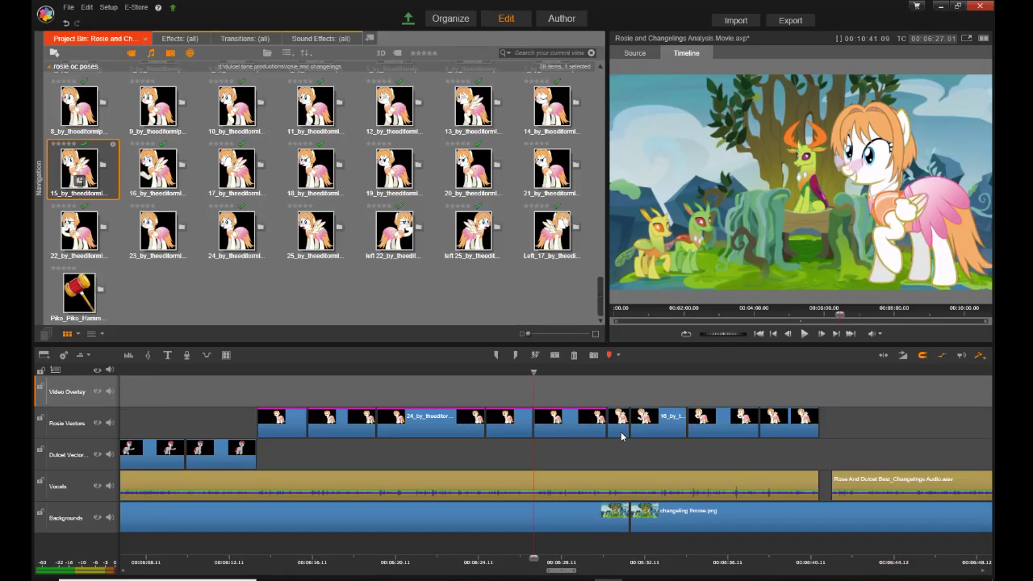
{"action": "right_click", "coordinate": [622, 436]}
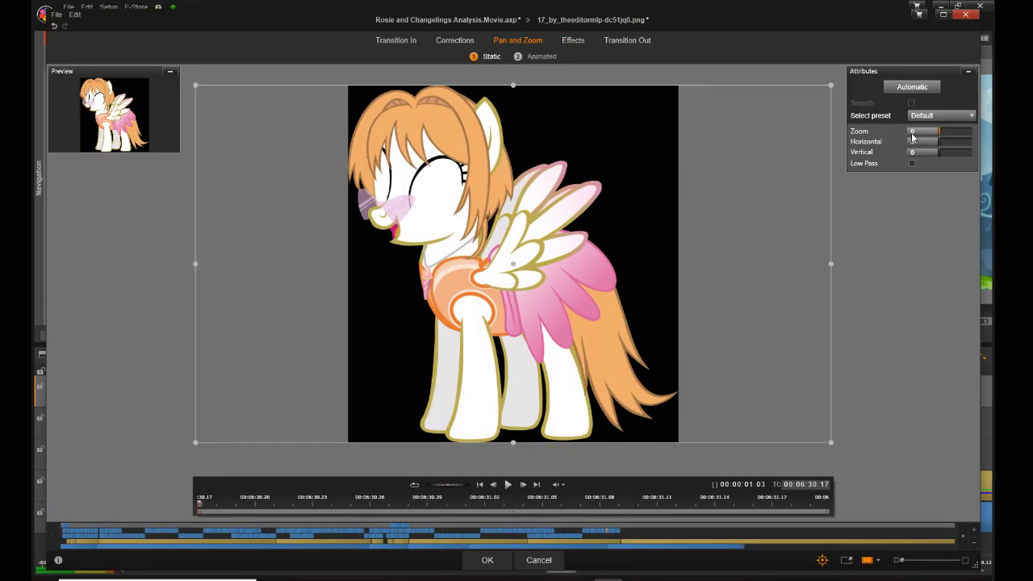
{"action": "left_click", "coordinate": [913, 134]}
{"action": "type", "text": "-14.401"}
{"action": "key", "text": "Return"}
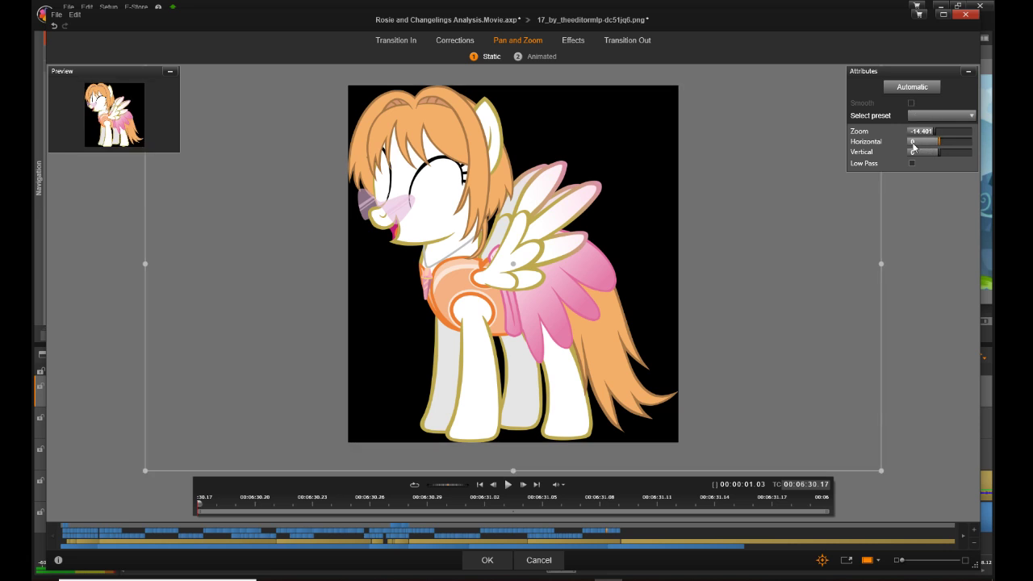
Step: Set the pose 17 clip's horizontal position to 35.012 and vertical position to -6.48, and apply them
{"action": "double_click", "coordinate": [914, 143]}
{"action": "type", "text": "35.012"}
{"action": "key", "text": "Return"}
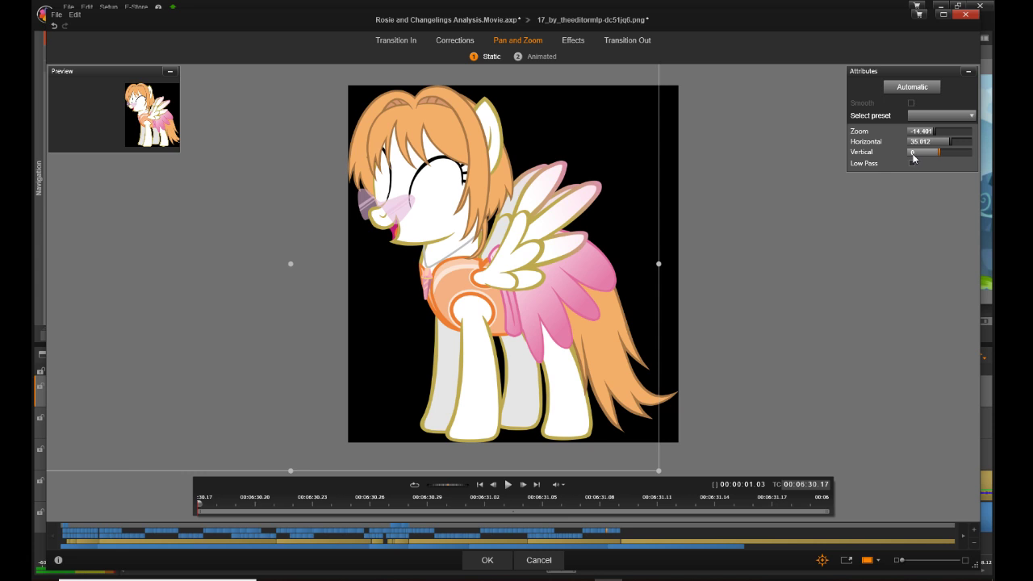
{"action": "double_click", "coordinate": [913, 153]}
{"action": "type", "text": "-8.48"}
{"action": "key", "text": "Return"}
{"action": "left_click", "coordinate": [485, 560]}
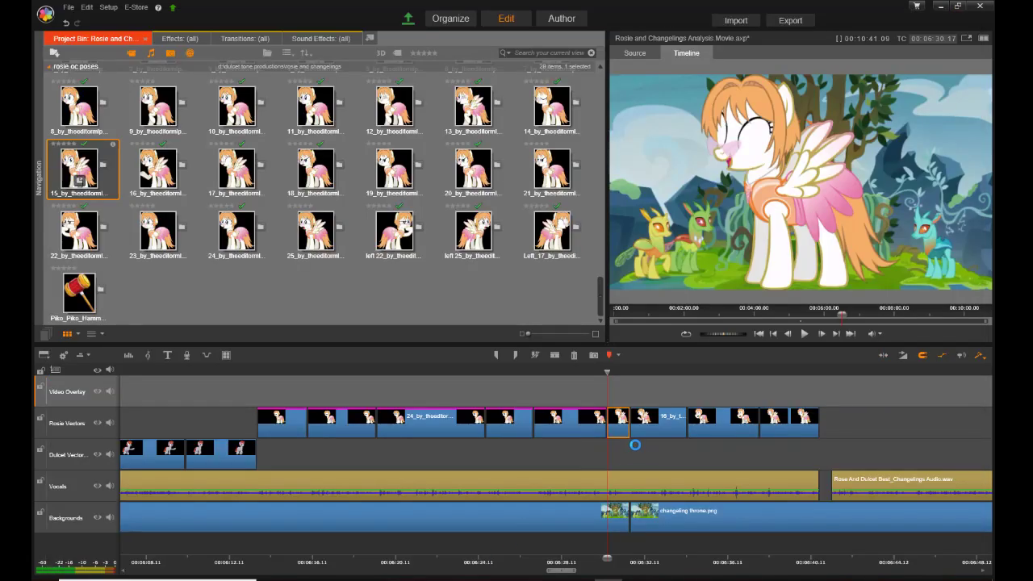
Step: Open the Pan and Zoom settings of the Rosie pose 16 clip at about 00:06:31 and set the zoom to -14.401
{"action": "left_click", "coordinate": [649, 431]}
{"action": "right_click", "coordinate": [657, 426]}
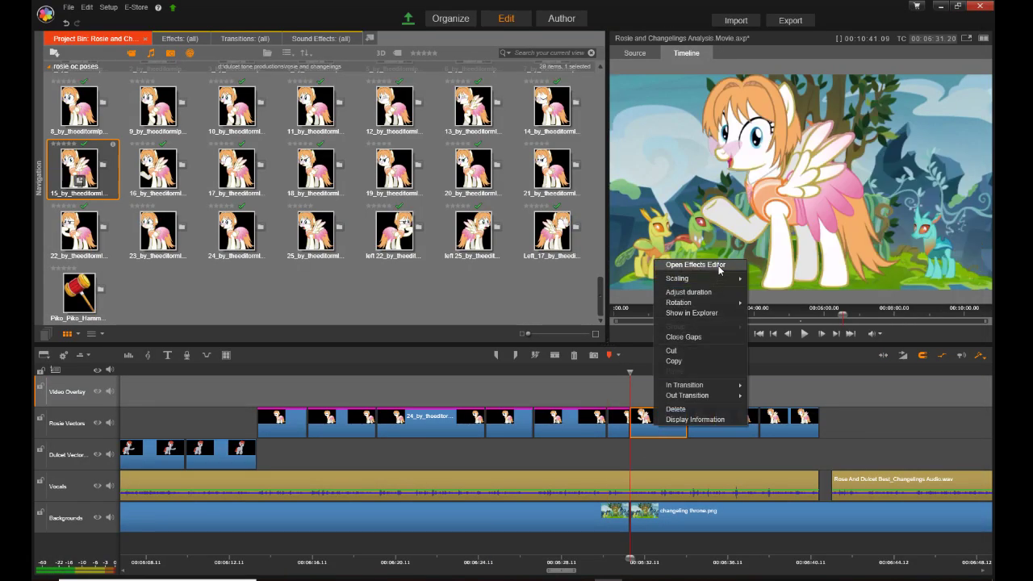
{"action": "left_click", "coordinate": [718, 265]}
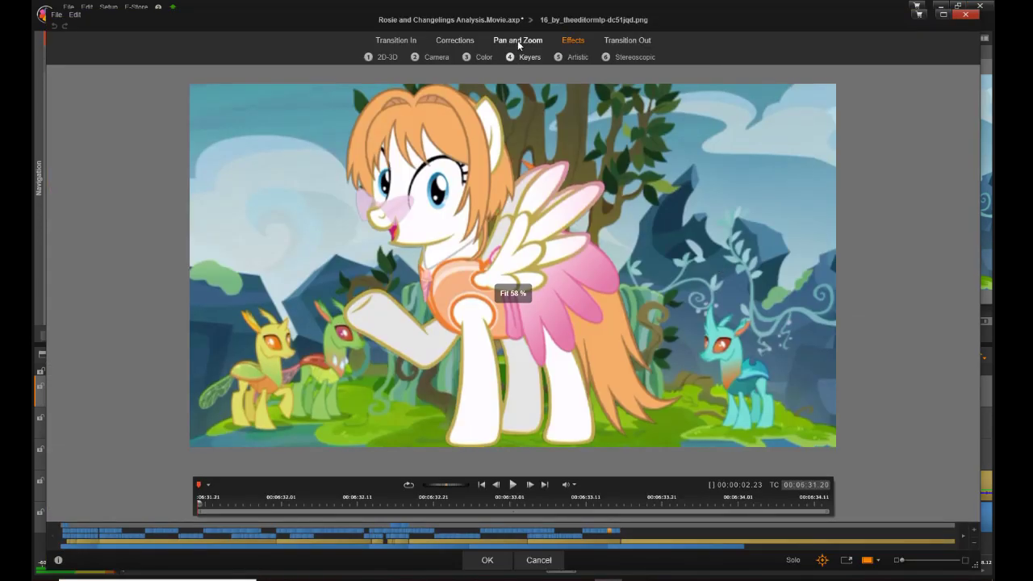
{"action": "left_click", "coordinate": [518, 40]}
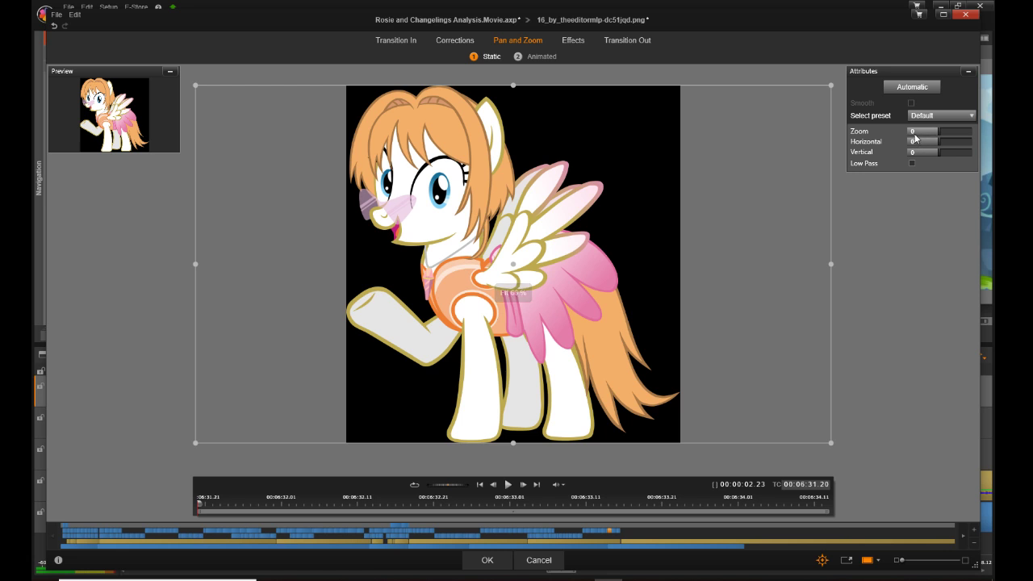
{"action": "left_click", "coordinate": [913, 132]}
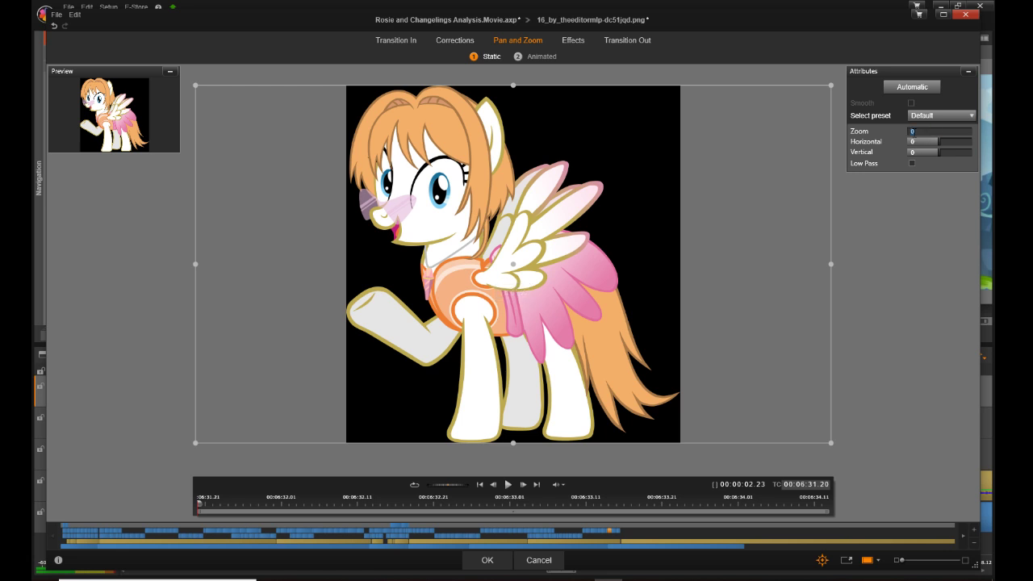
{"action": "type", "text": "-14.401"}
{"action": "key", "text": "Return"}
Step: Set the pose 16 clip's horizontal position to 35.012 and vertical position to -6.48, and apply them
{"action": "left_click", "coordinate": [912, 142]}
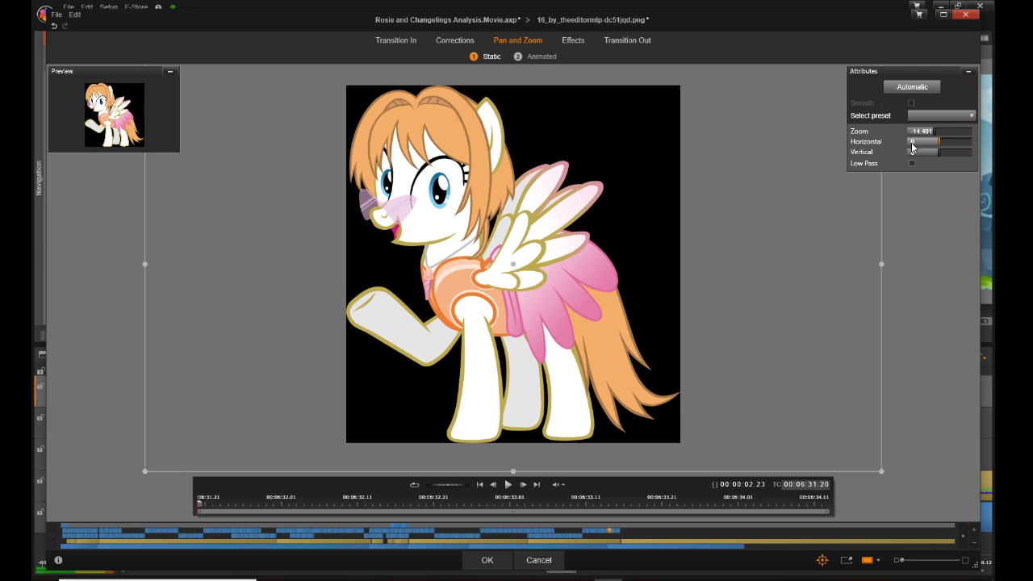
{"action": "left_click", "coordinate": [914, 144]}
{"action": "type", "text": "35"}
{"action": "key", "text": "Return"}
{"action": "left_click", "coordinate": [912, 154]}
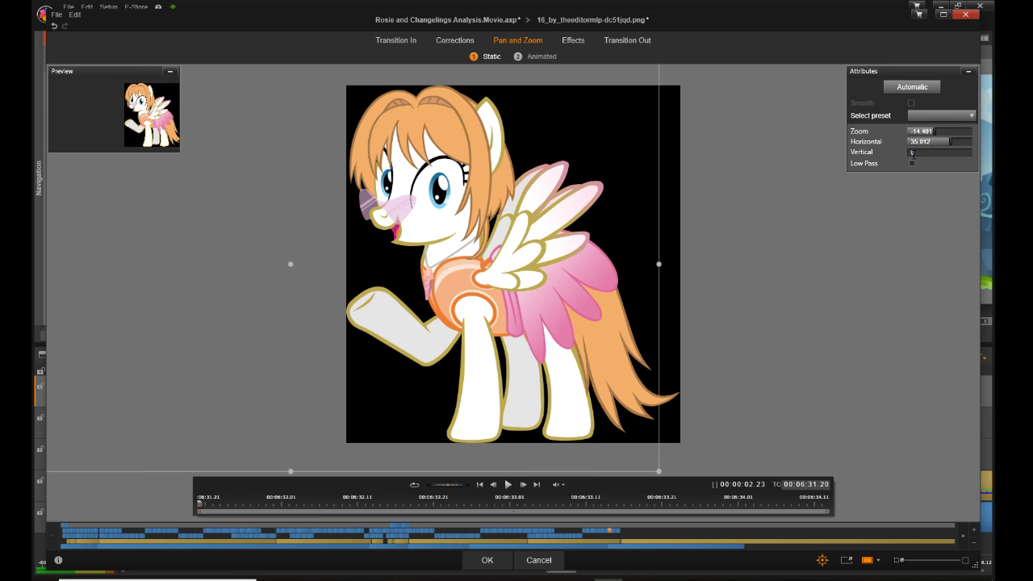
{"action": "type", "text": "-8.48"}
{"action": "key", "text": "Return"}
{"action": "left_click", "coordinate": [487, 560]}
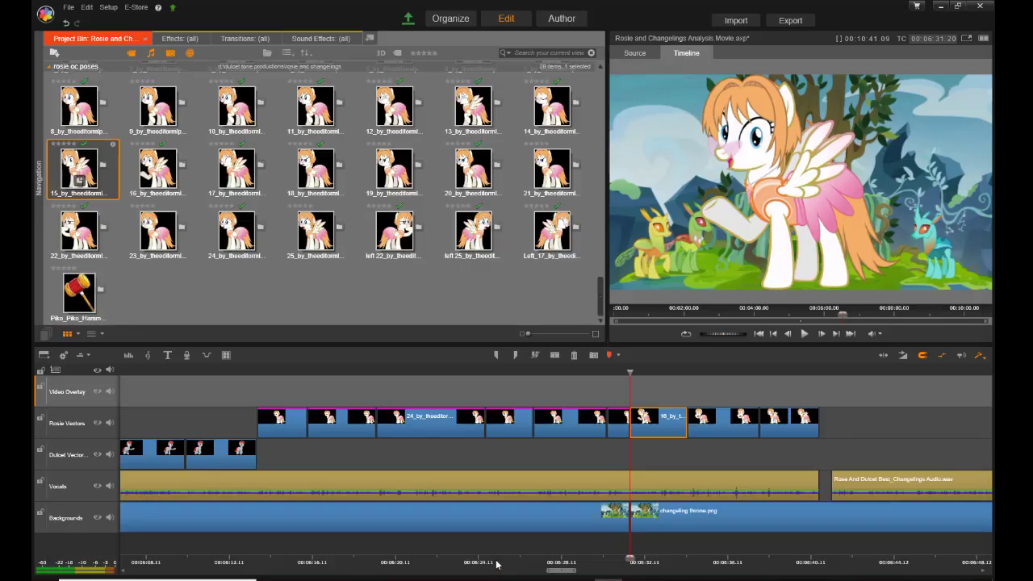
Step: Open the Pan and Zoom settings of the Rosie pose 22 clip at about 00:06:34 and set the zoom to -14.401
{"action": "left_click", "coordinate": [722, 433]}
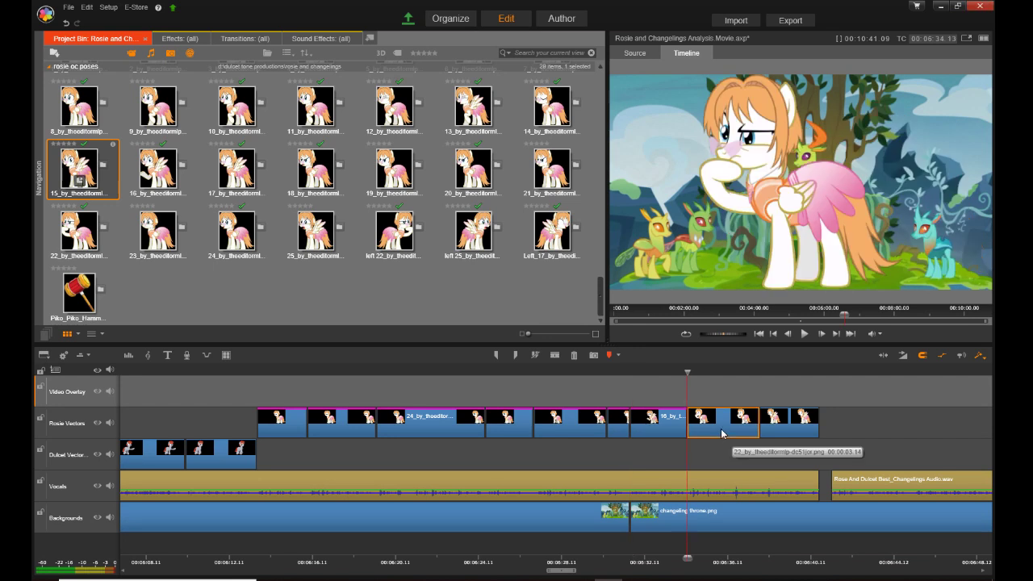
{"action": "right_click", "coordinate": [723, 426]}
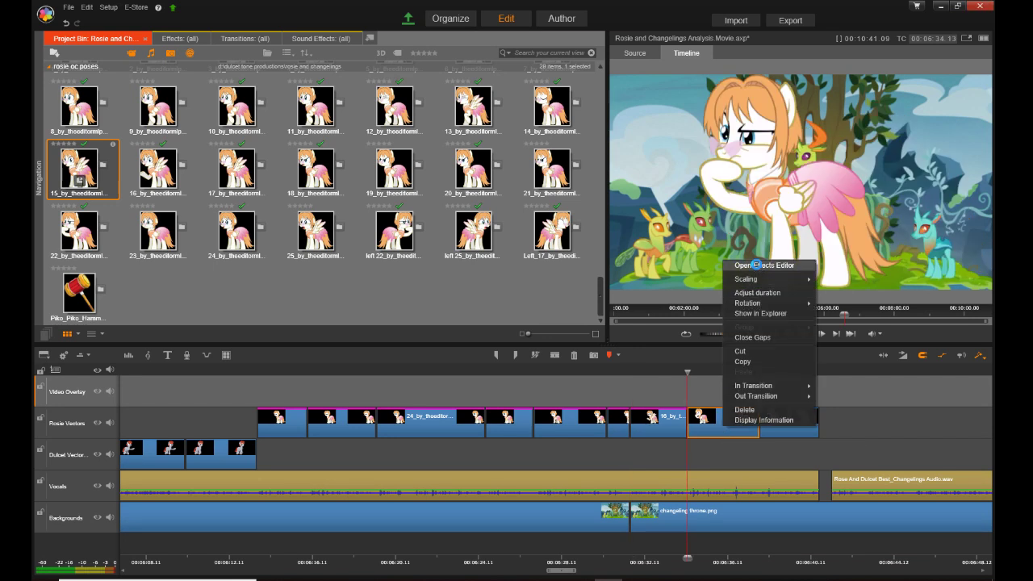
{"action": "left_click", "coordinate": [755, 264]}
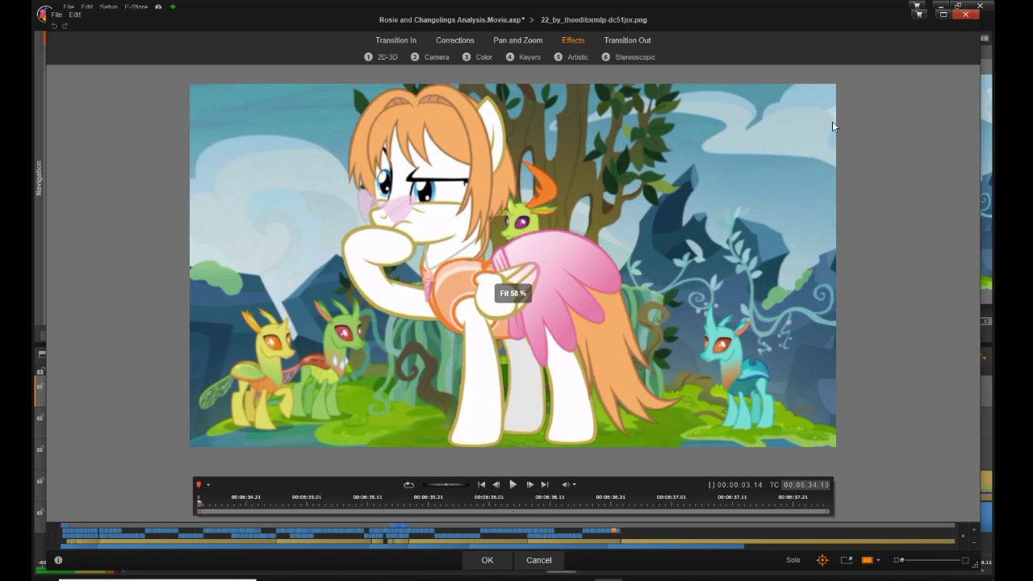
{"action": "left_click", "coordinate": [518, 40]}
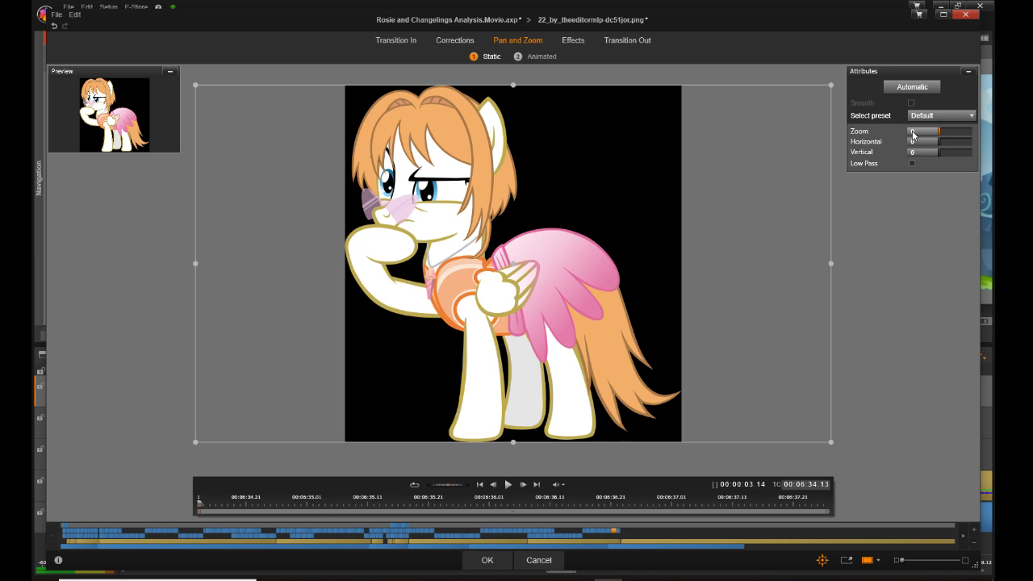
{"action": "left_click", "coordinate": [913, 131]}
{"action": "type", "text": "-14.401"}
{"action": "key", "text": "Return"}
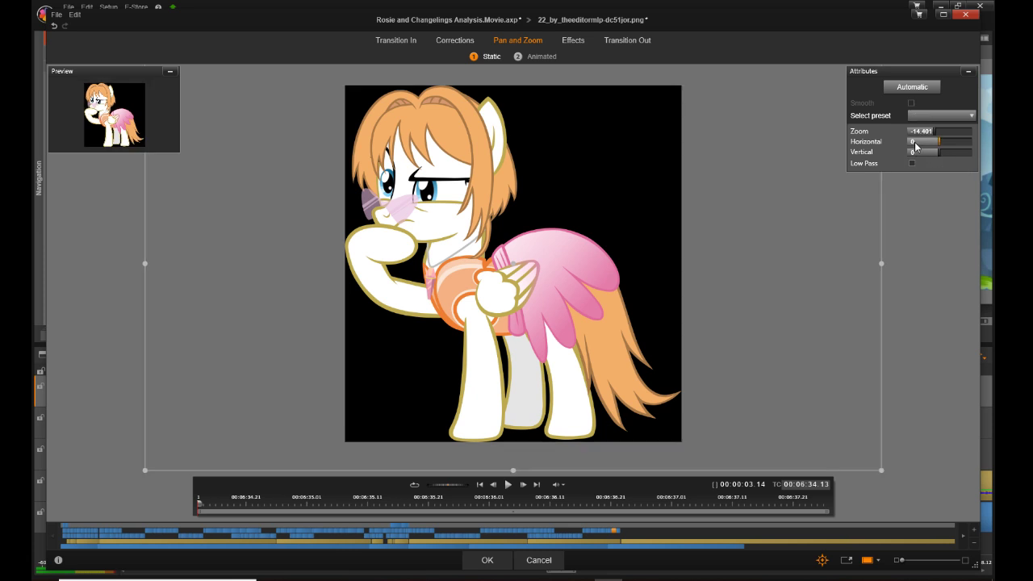
Step: Set the pose 22 clip's horizontal position to 35.102 and vertical position to -6.48, and apply them
{"action": "left_click", "coordinate": [915, 143]}
{"action": "type", "text": "35.102"}
{"action": "left_click", "coordinate": [915, 154]}
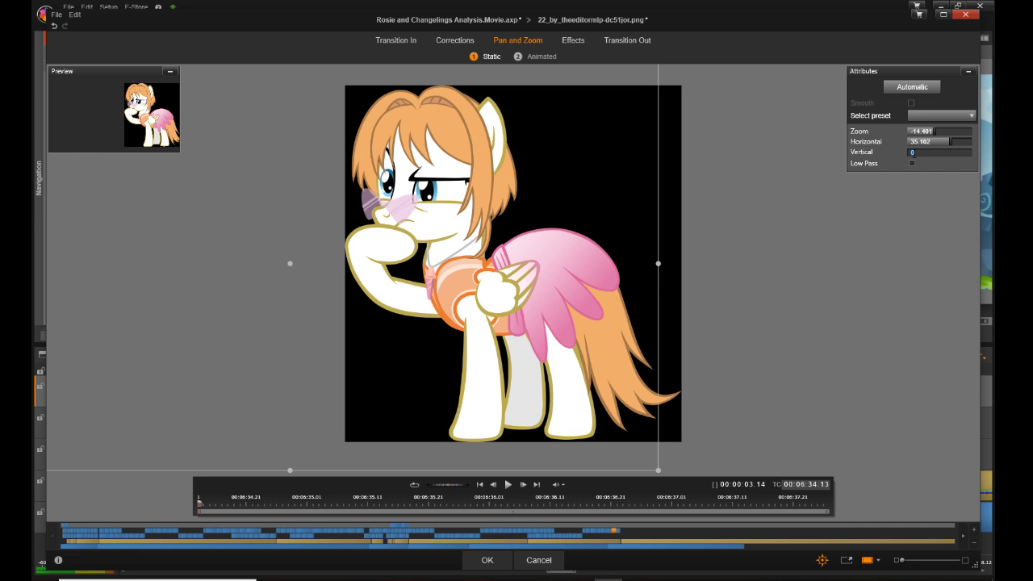
{"action": "type", "text": "-6.48"}
{"action": "key", "text": "Return"}
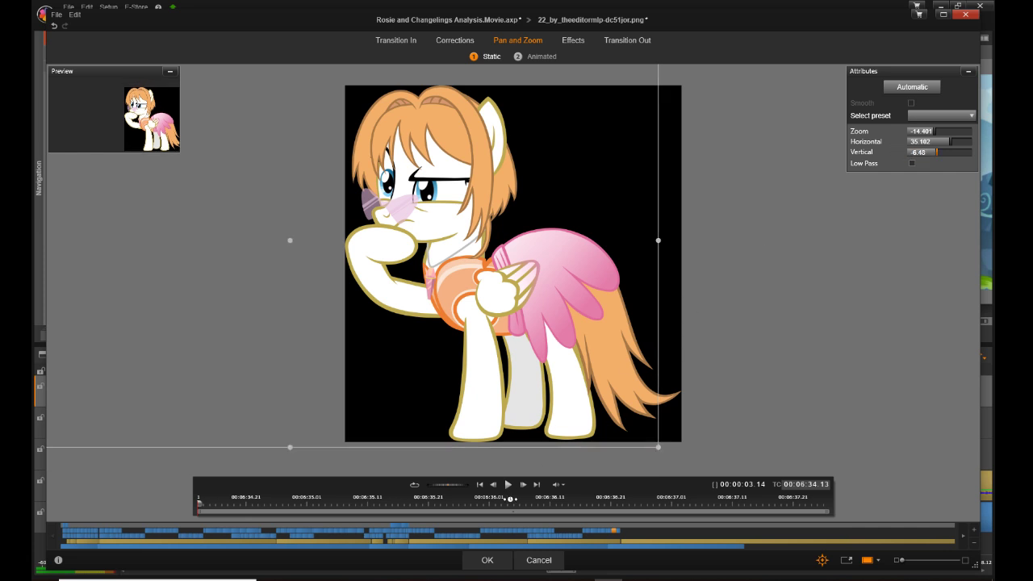
{"action": "left_click", "coordinate": [488, 560]}
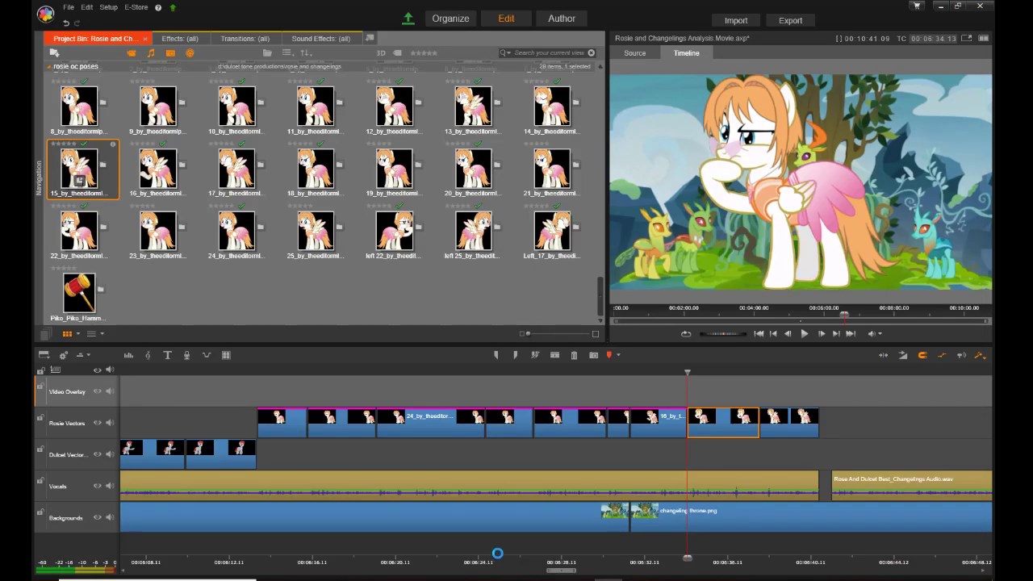
Step: Open the Pan and Zoom settings of the Rosie pose 15 clip at about 00:06:37 and set the zoom to -14.401
{"action": "right_click", "coordinate": [789, 436]}
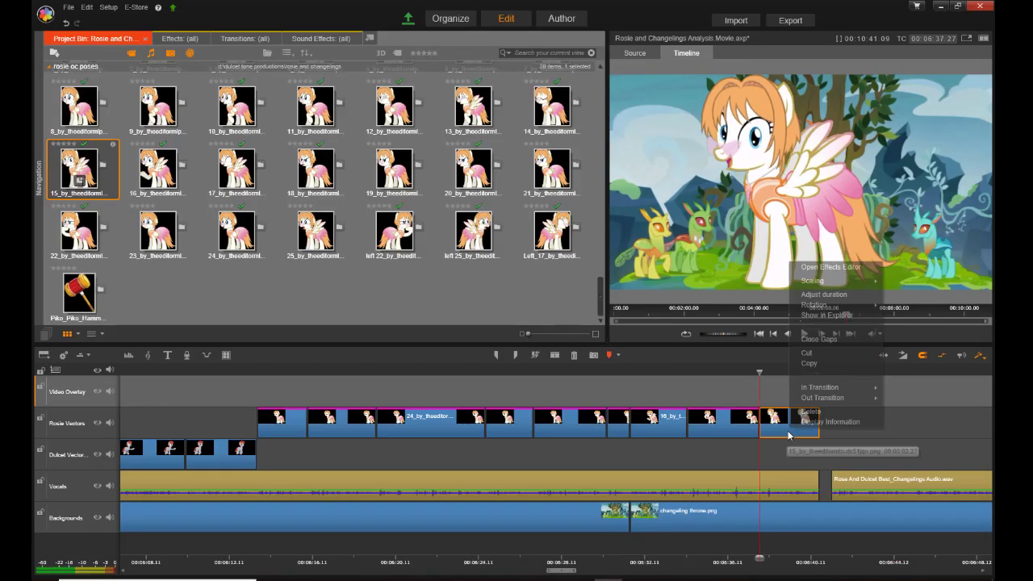
{"action": "left_click", "coordinate": [813, 270]}
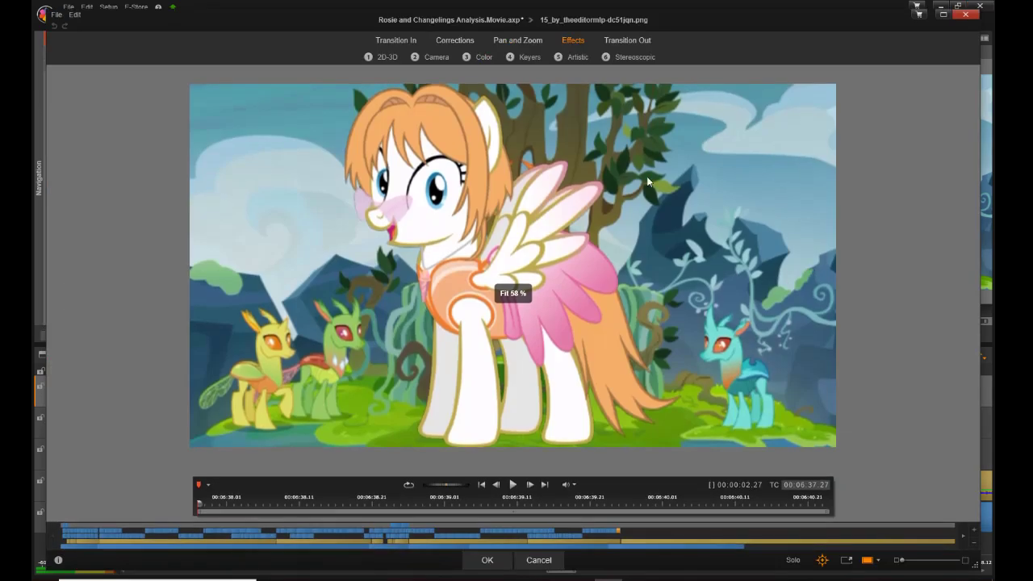
{"action": "left_click", "coordinate": [517, 42]}
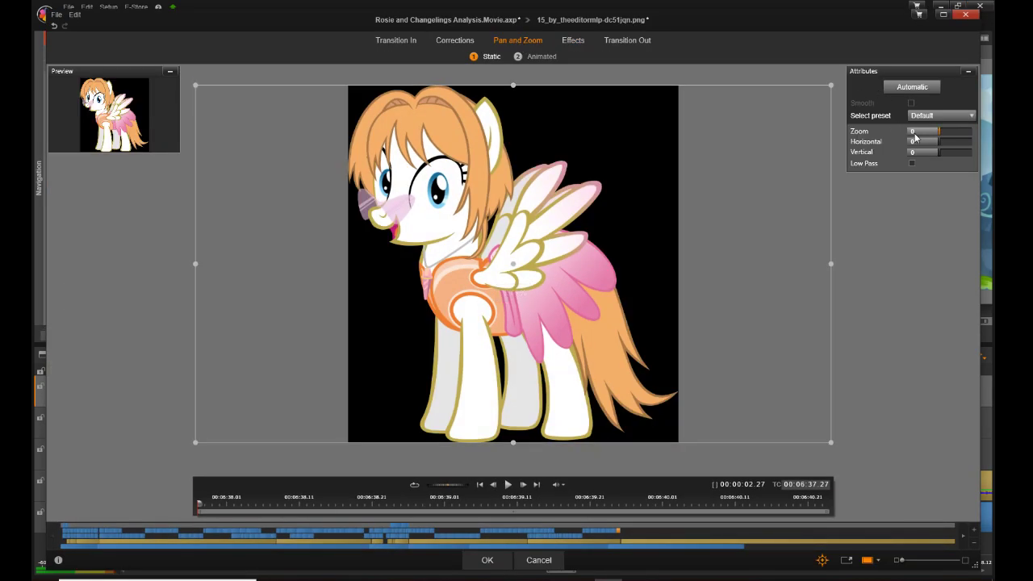
{"action": "double_click", "coordinate": [912, 133]}
{"action": "type", "text": "-14.401"}
{"action": "key", "text": "Return"}
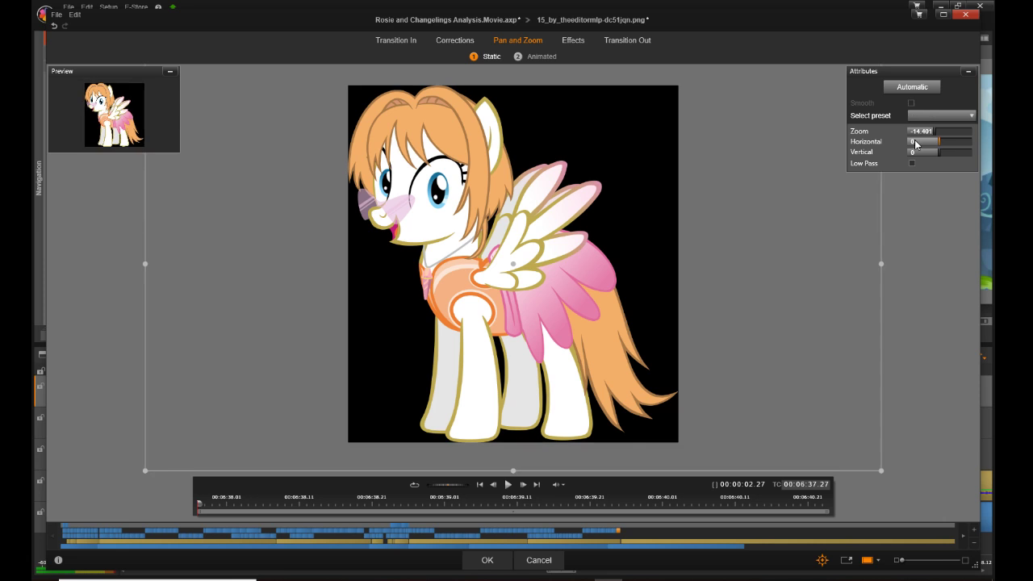
Step: Set the pose 15 clip's horizontal position to 35.012 and vertical position to -6.48
{"action": "double_click", "coordinate": [913, 142]}
{"action": "type", "text": "35.10"}
{"action": "key", "text": "BackSpace"}
{"action": "key", "text": "BackSpace"}
{"action": "type", "text": "012"}
{"action": "left_click", "coordinate": [912, 154]}
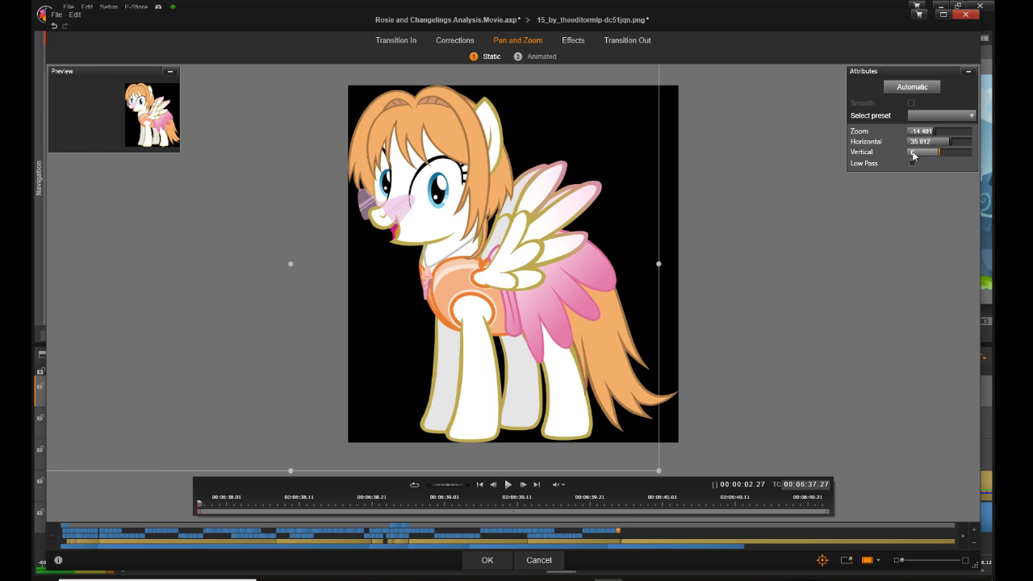
{"action": "type", "text": ".01"}
{"action": "double_click", "coordinate": [917, 153]}
{"action": "type", "text": "-8.48"}
{"action": "key", "text": "Return"}
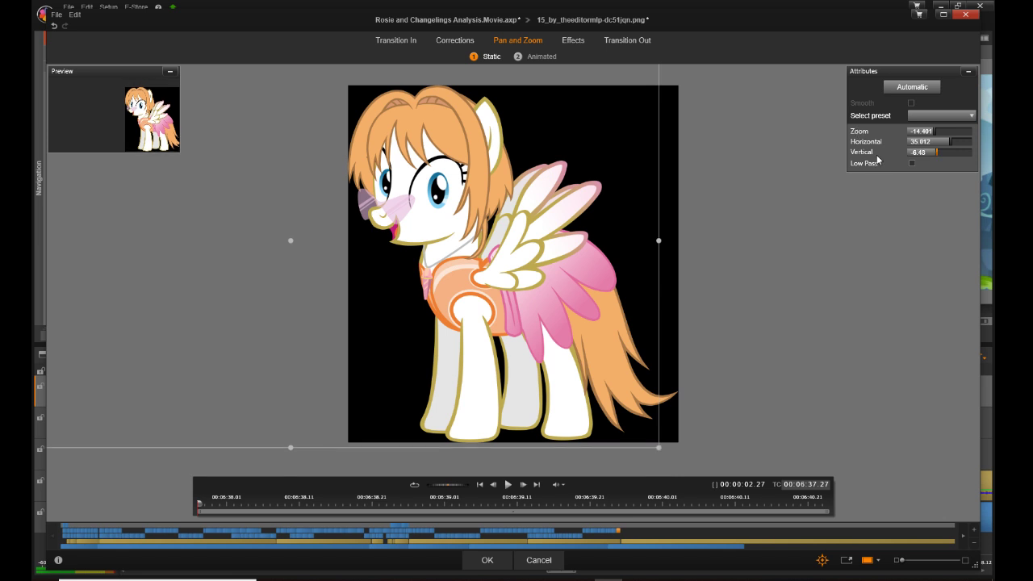
Step: Apply the pose 15 clip's settings and open the Pan and Zoom settings of the sitting pondering clip at about 00:02:30
{"action": "left_click", "coordinate": [501, 560]}
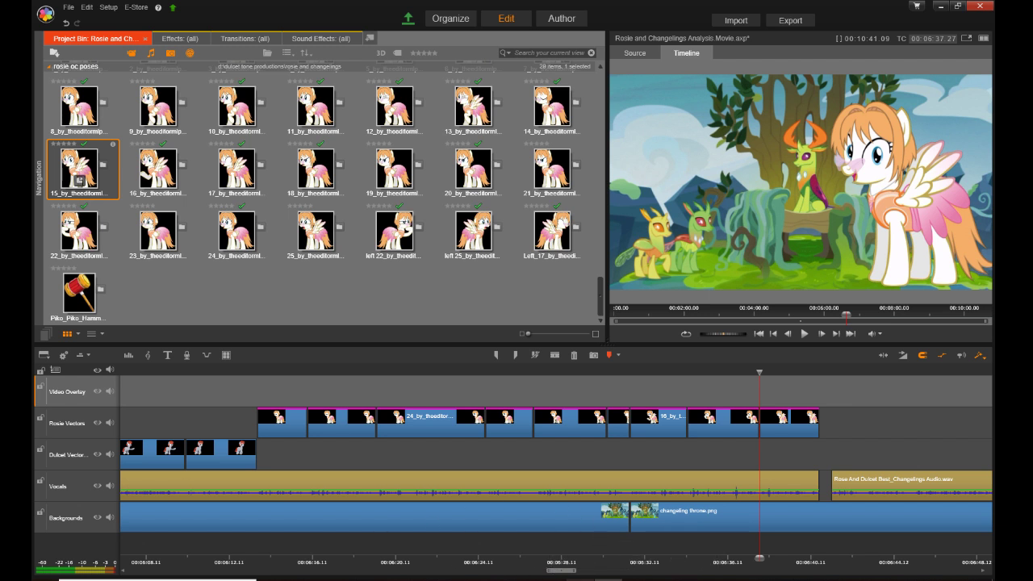
{"action": "left_click_drag", "start_coordinate": [562, 574], "coordinate": [292, 557]}
{"action": "left_click", "coordinate": [489, 463]}
{"action": "right_click", "coordinate": [489, 463]}
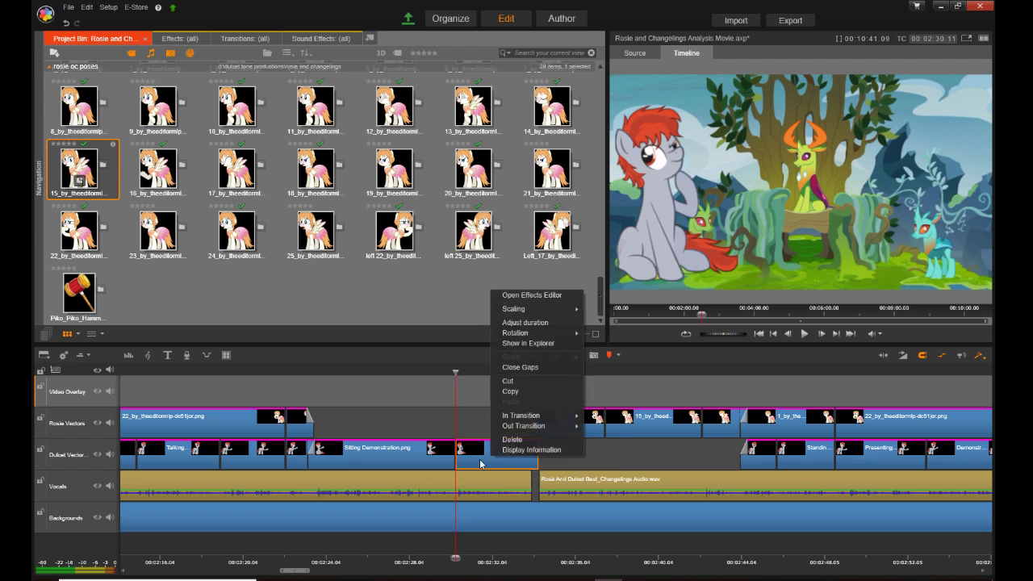
{"action": "left_click", "coordinate": [502, 294]}
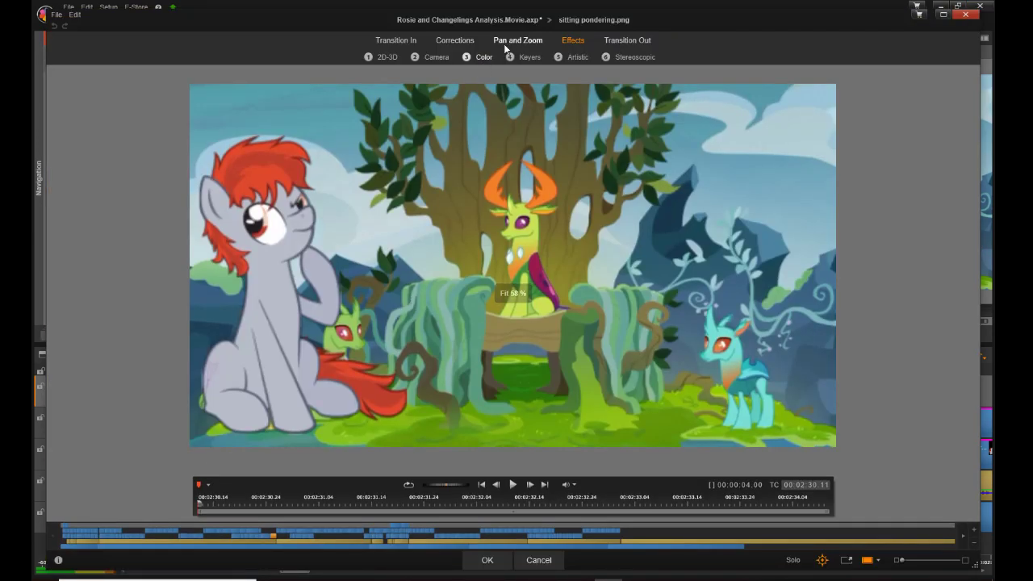
{"action": "left_click", "coordinate": [523, 42]}
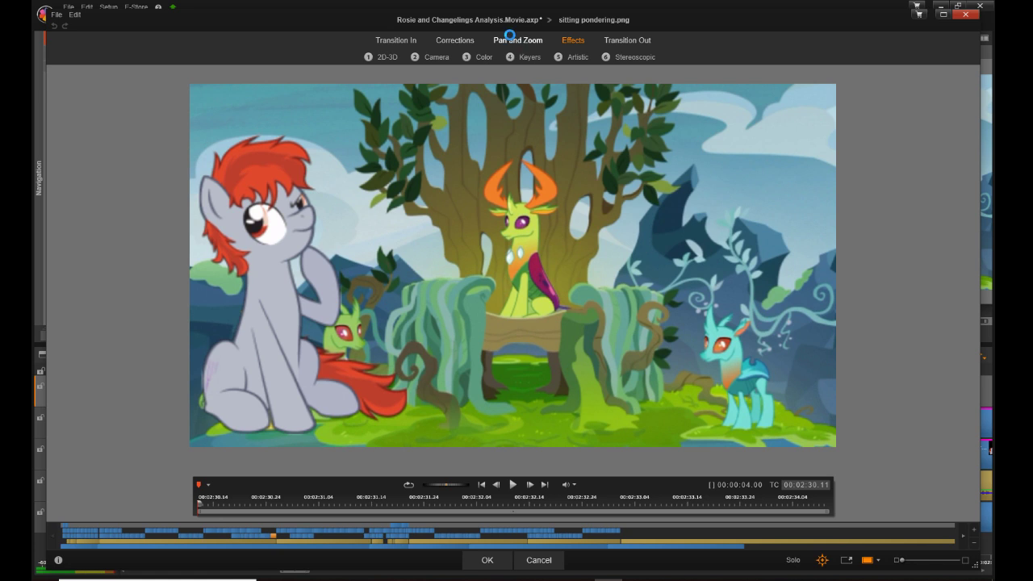
Step: Capture a screen snip of the sitting pondering clip's Pan and Zoom attributes for reference, and leave the effects editor
{"action": "key", "text": "Print"}
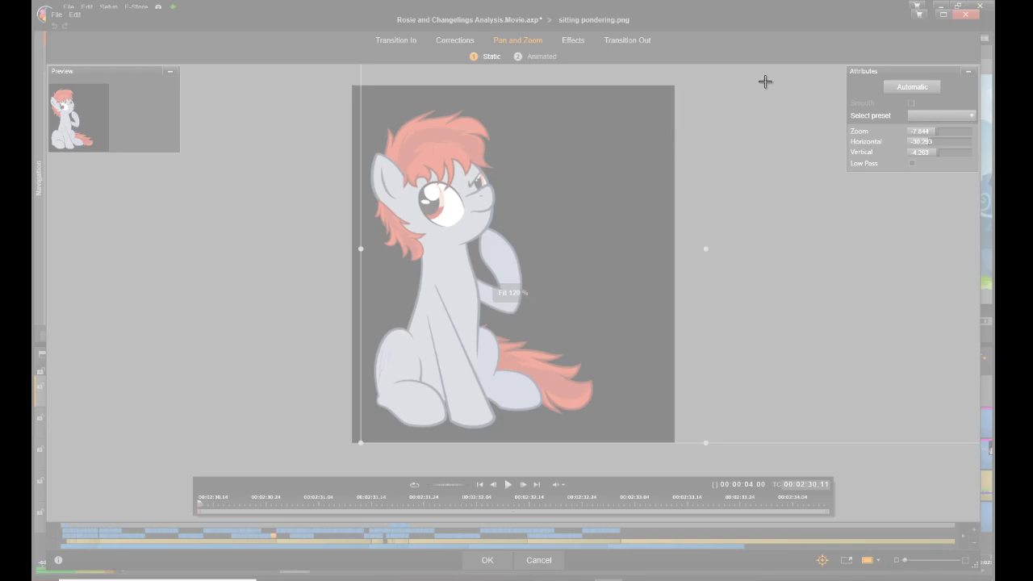
{"action": "left_click_drag", "start_coordinate": [823, 41], "coordinate": [988, 196]}
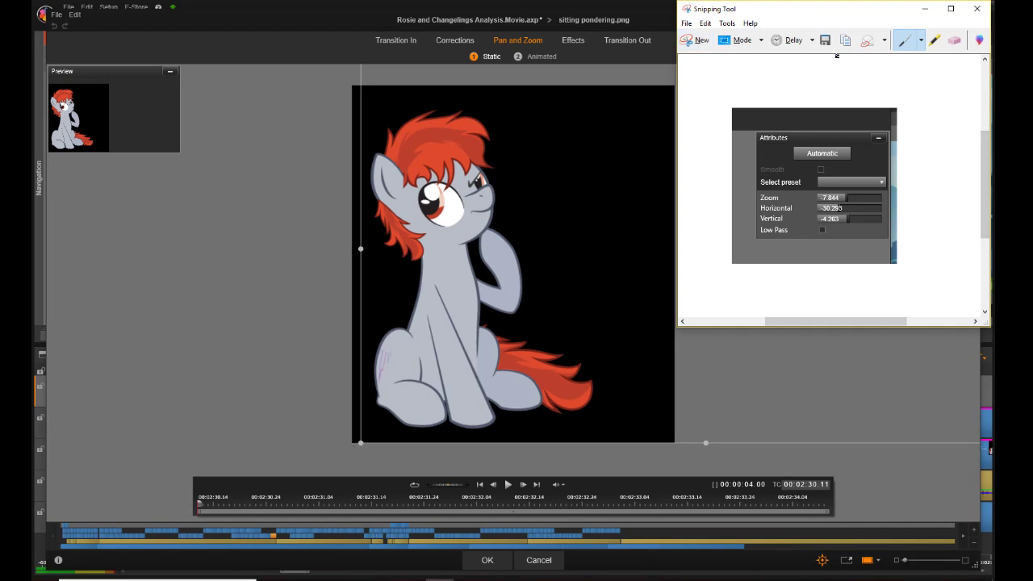
{"action": "left_click_drag", "start_coordinate": [803, 10], "coordinate": [682, 18]}
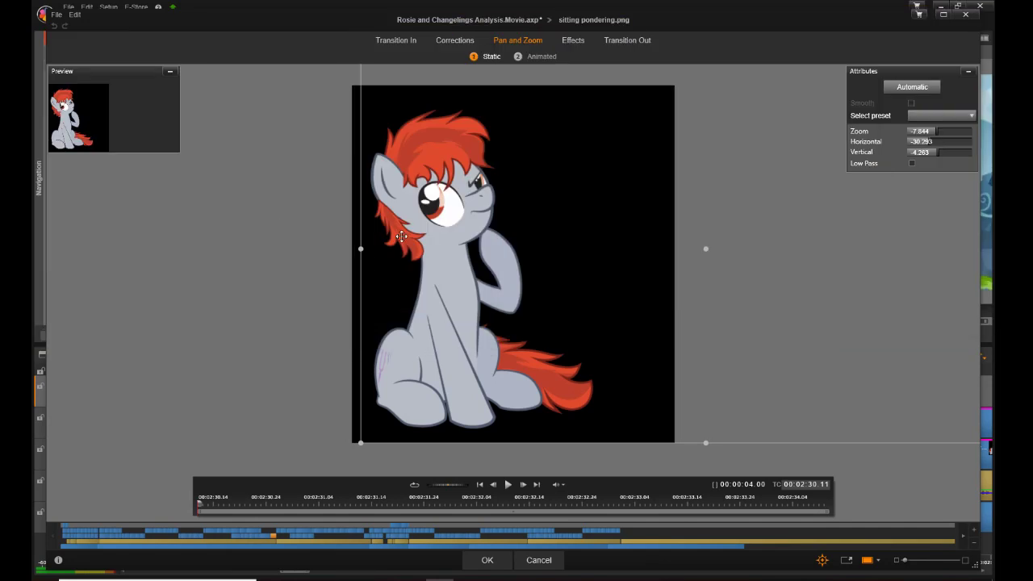
{"action": "left_click", "coordinate": [522, 562]}
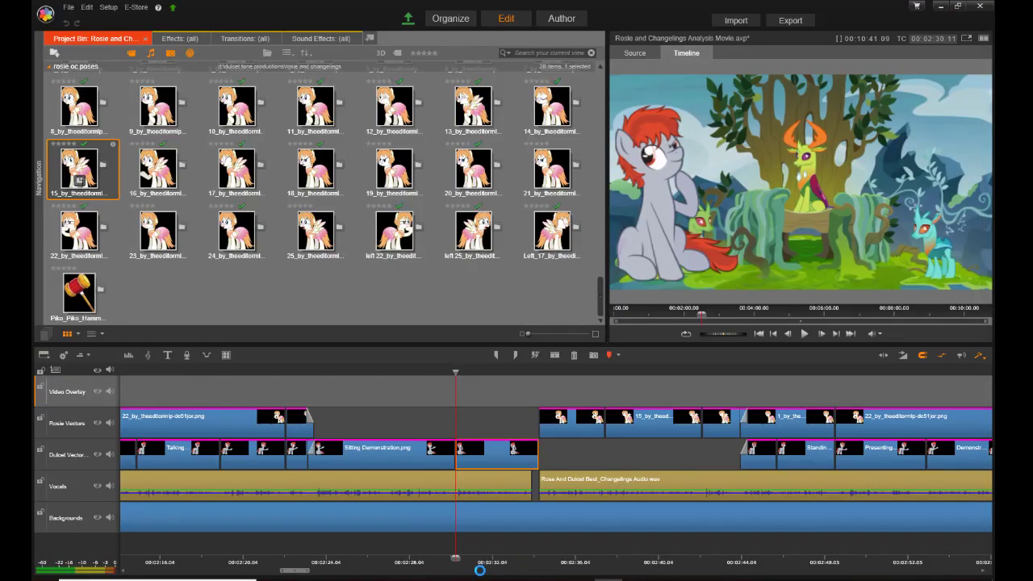
Step: Open the Pan and Zoom settings of the pondering clip at about 00:04:27 and set the zoom to -7.844
{"action": "left_click_drag", "start_coordinate": [305, 571], "coordinate": [432, 570]}
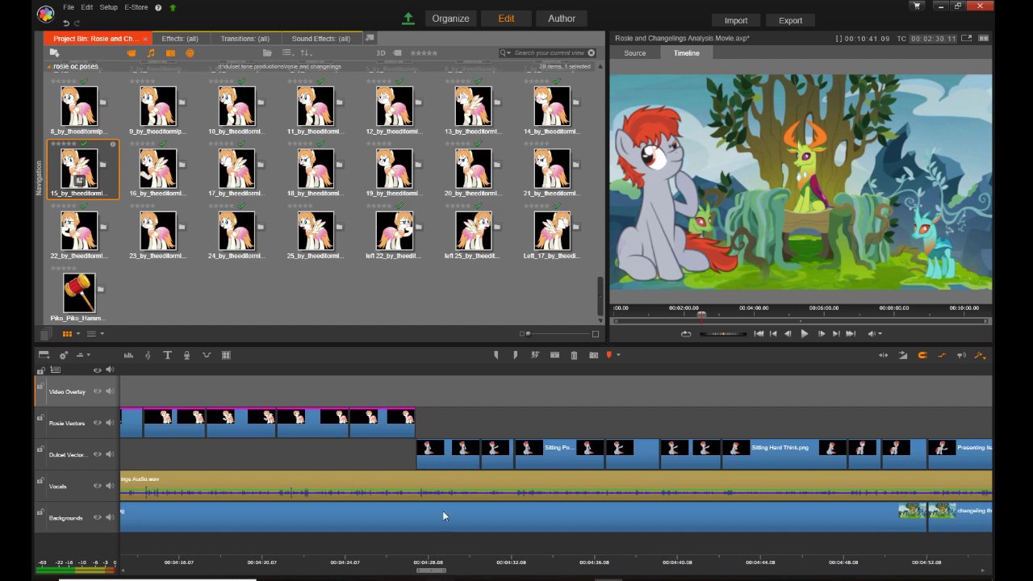
{"action": "right_click", "coordinate": [463, 458]}
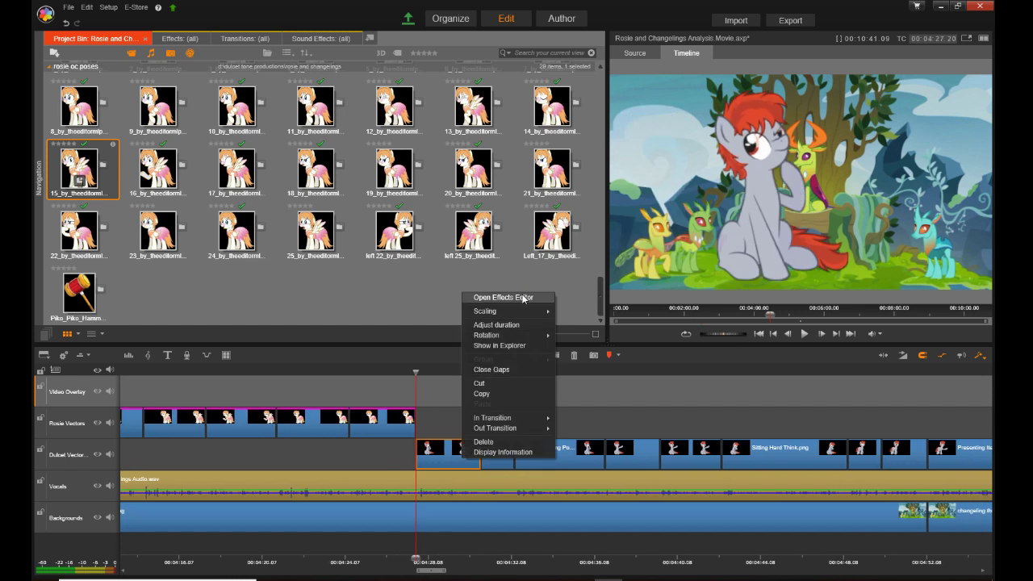
{"action": "left_click", "coordinate": [521, 298]}
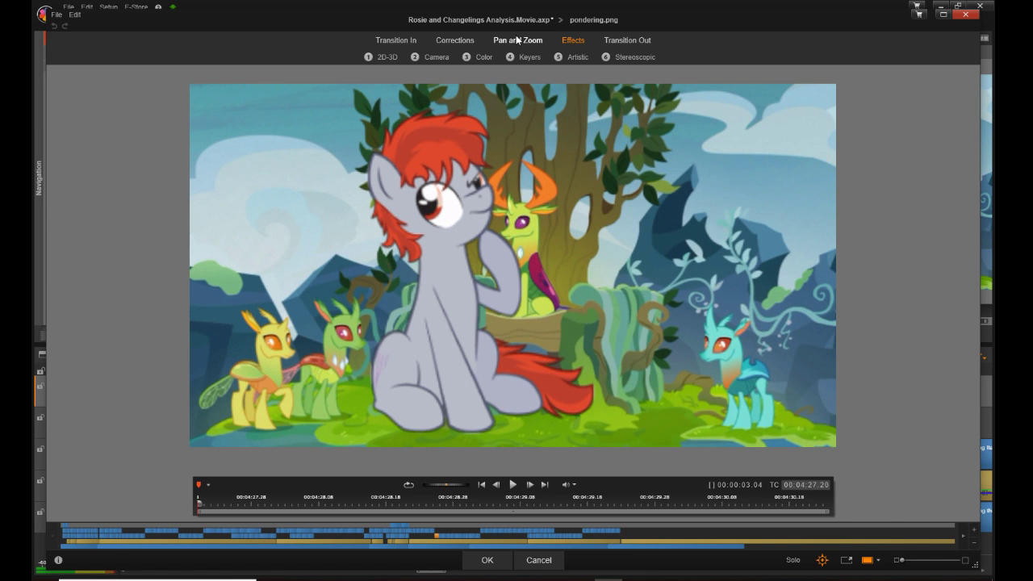
{"action": "left_click", "coordinate": [517, 39]}
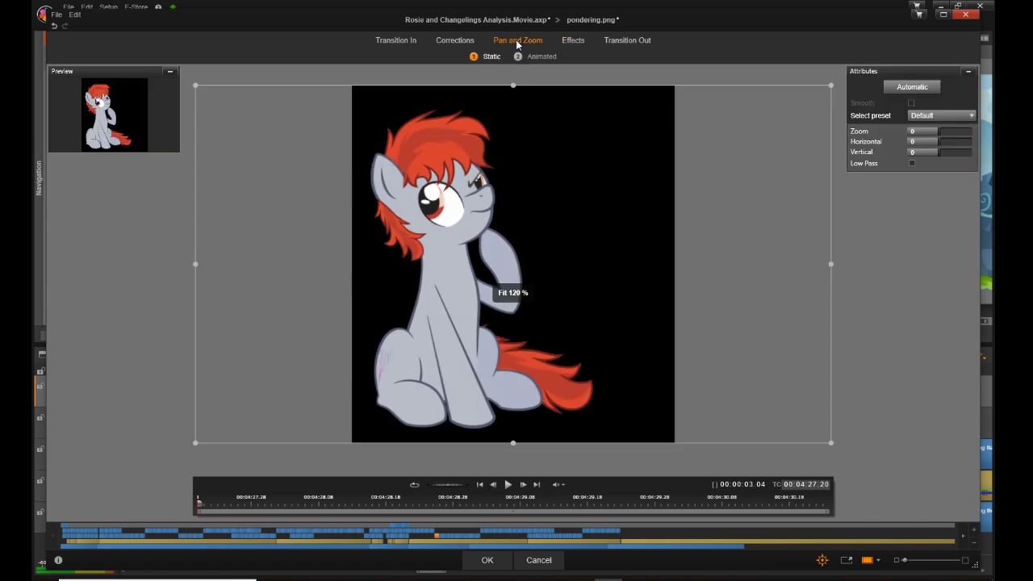
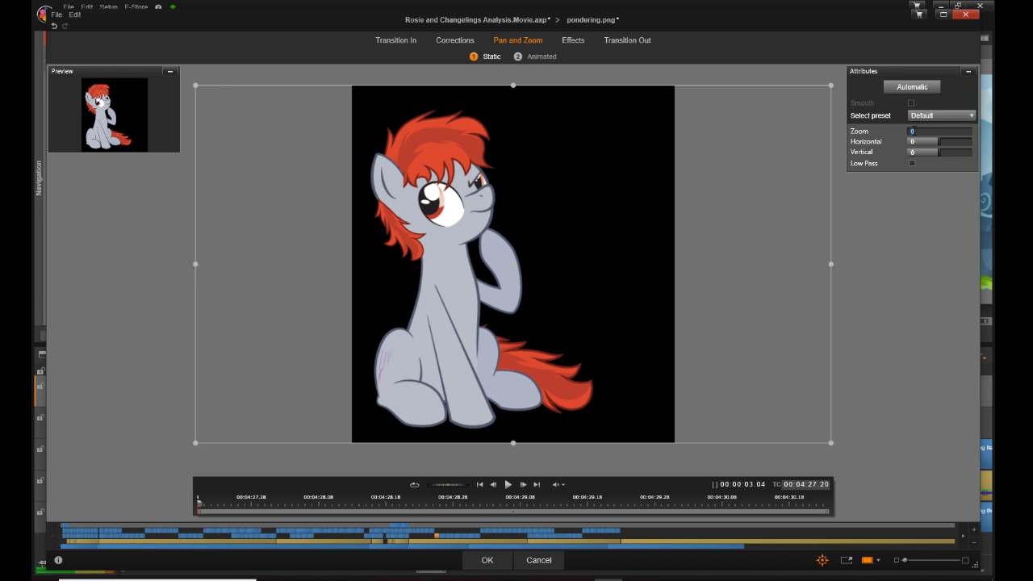
{"action": "type", "text": "-7.844"}
Step: Set the pondering clip's horizontal position to -30.293 and vertical position to -4.263, and apply them
{"action": "left_click", "coordinate": [916, 144]}
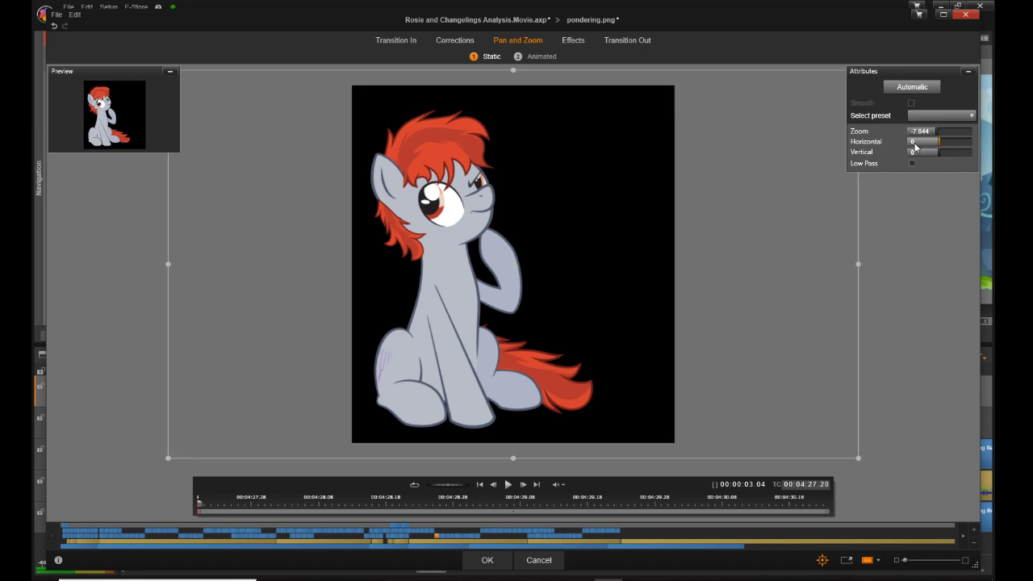
{"action": "left_click", "coordinate": [916, 145]}
{"action": "type", "text": "-30.293"}
{"action": "key", "text": "Return"}
{"action": "left_click", "coordinate": [914, 152]}
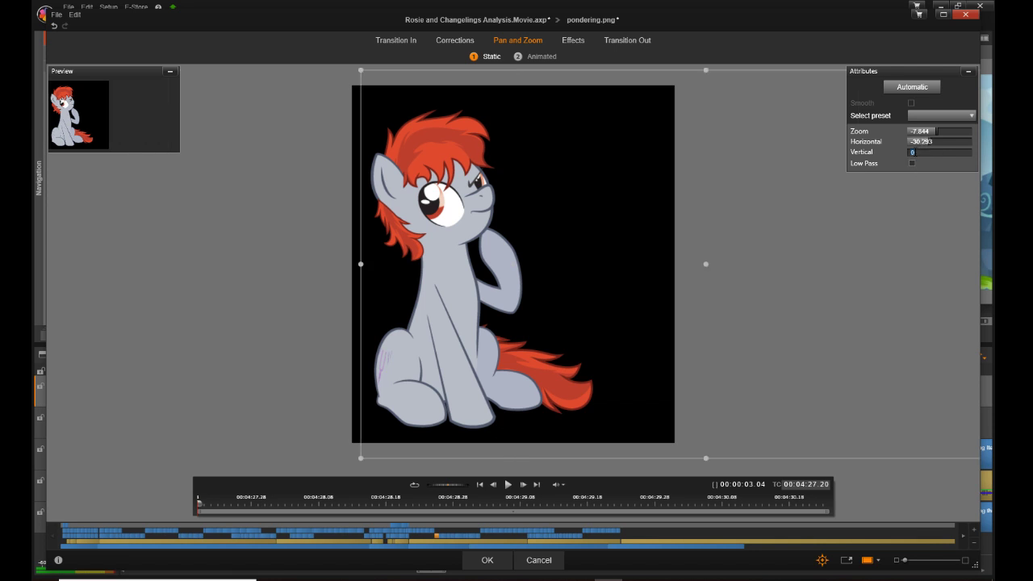
{"action": "type", "text": "-4.263"}
{"action": "key", "text": "Return"}
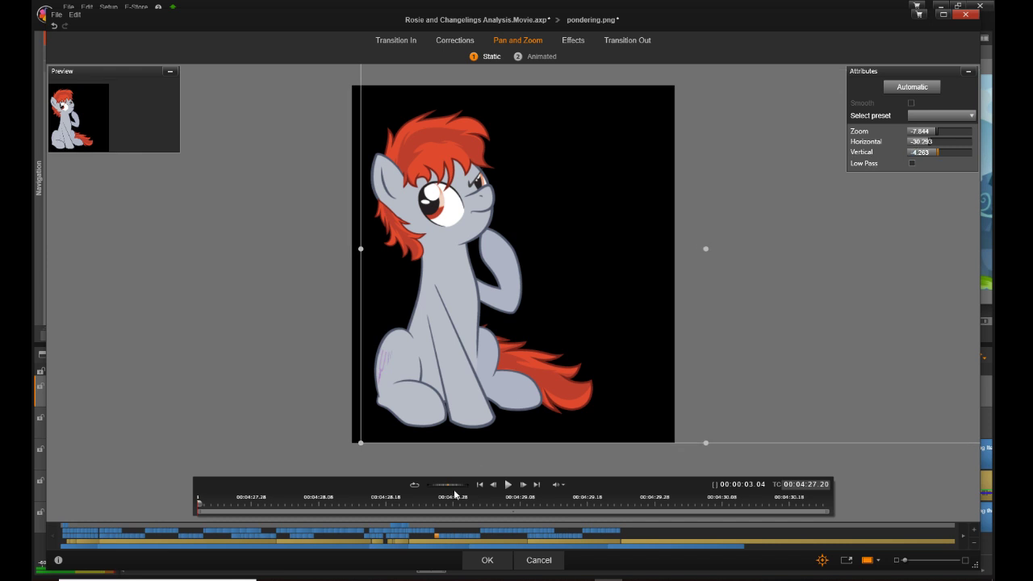
{"action": "left_click", "coordinate": [487, 560]}
Step: Open the Pan and Zoom settings of the sitting objection clip at about 00:04:30 and set the zoom to -7.844
{"action": "left_click", "coordinate": [505, 455]}
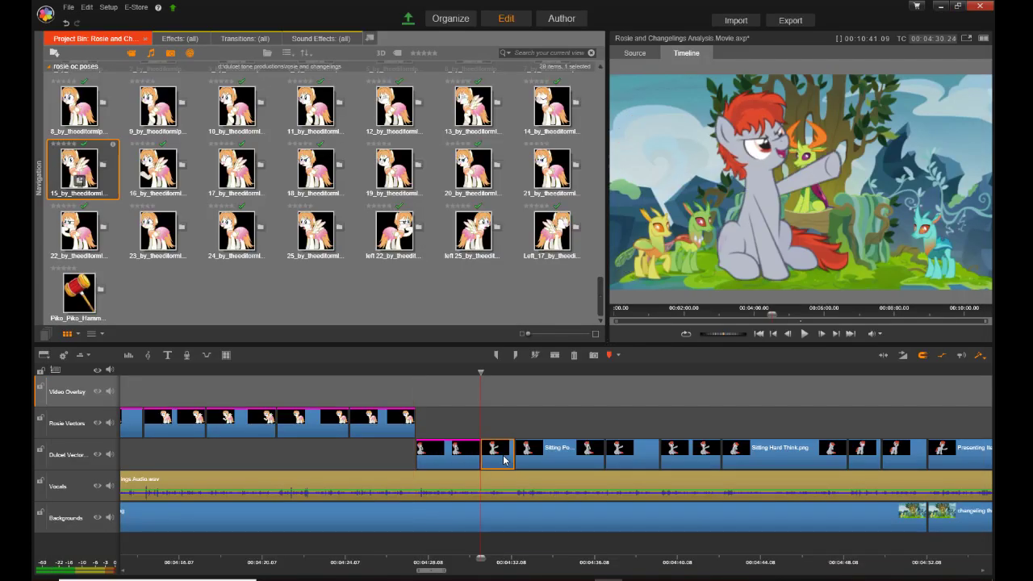
{"action": "right_click", "coordinate": [506, 455]}
{"action": "left_click", "coordinate": [558, 294]}
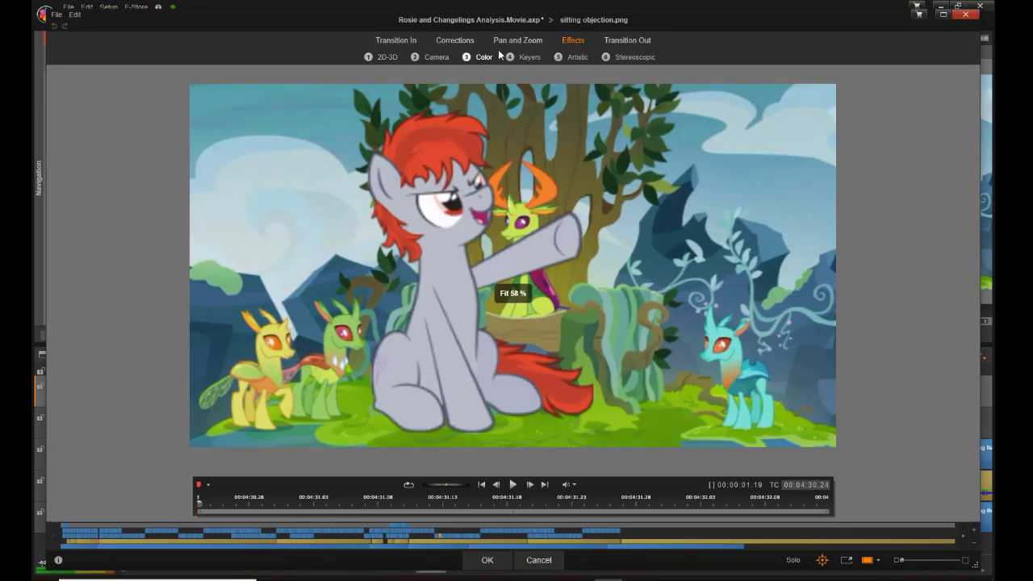
{"action": "left_click", "coordinate": [511, 40]}
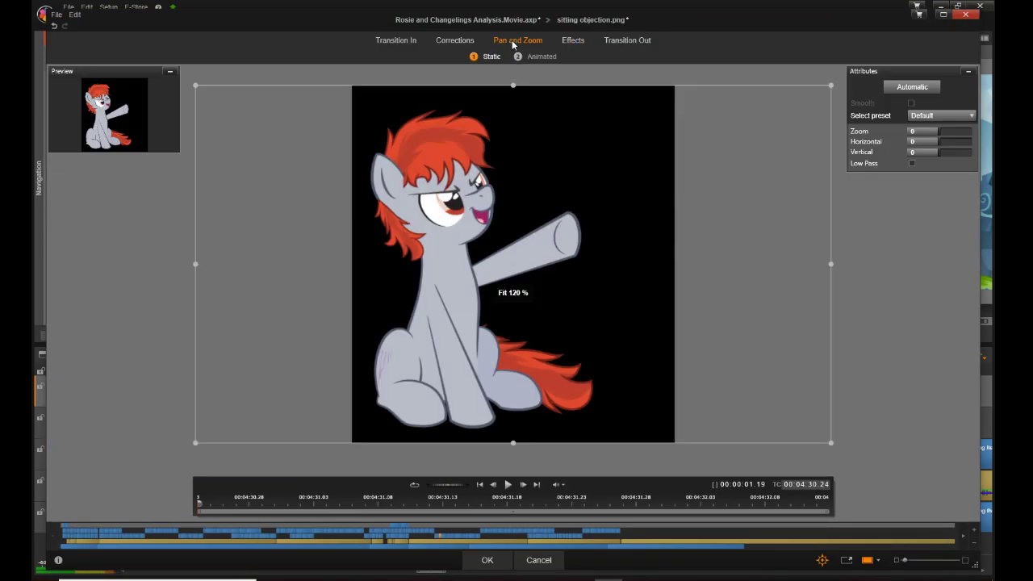
{"action": "left_click", "coordinate": [914, 132]}
{"action": "type", "text": "-7.844"}
{"action": "key", "text": "Return"}
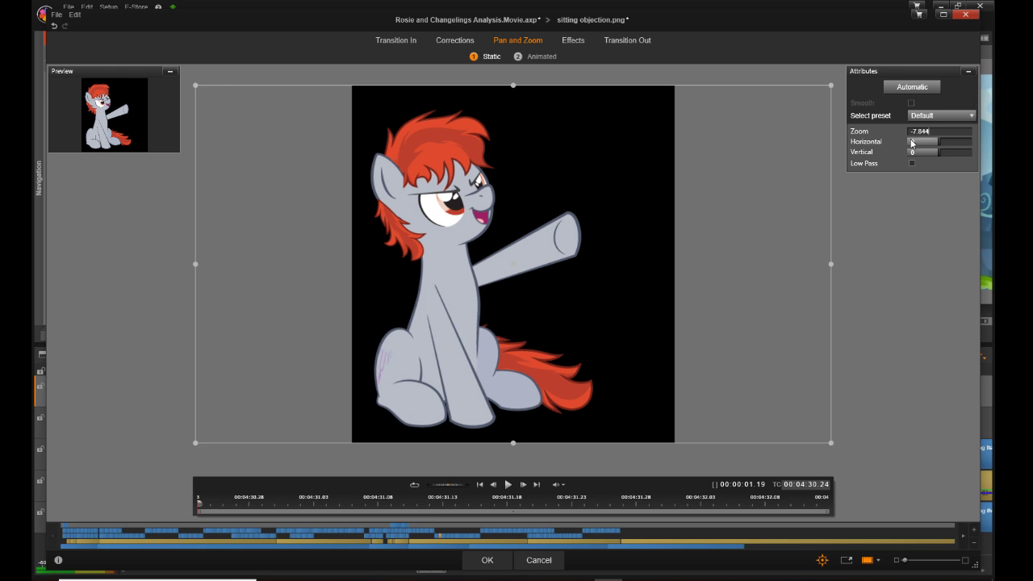
Step: Set the sitting objection clip's horizontal position to -30.293 and vertical position to -4.263, and apply them
{"action": "left_click", "coordinate": [912, 142]}
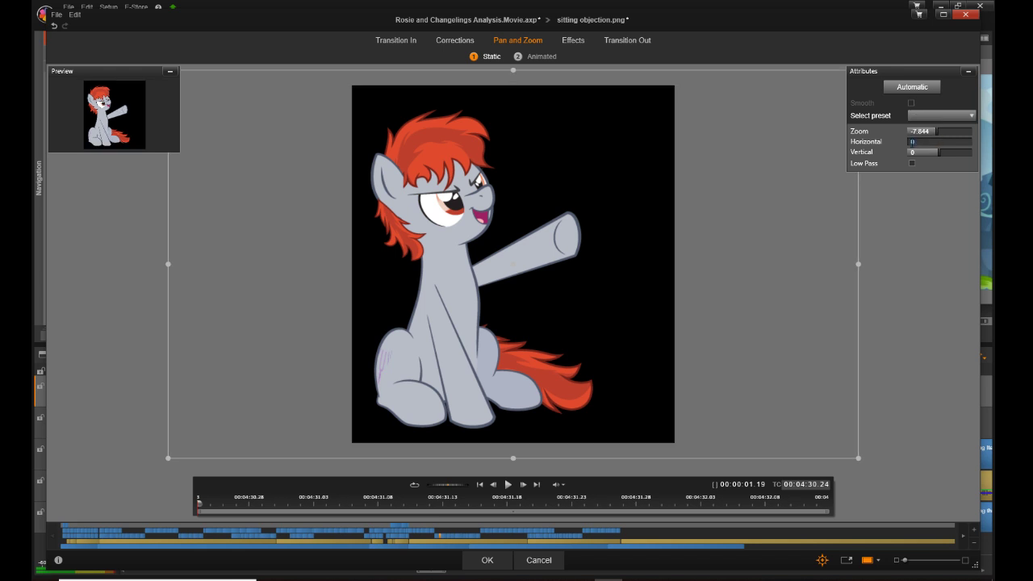
{"action": "type", "text": "-30.293"}
{"action": "left_click", "coordinate": [916, 154]}
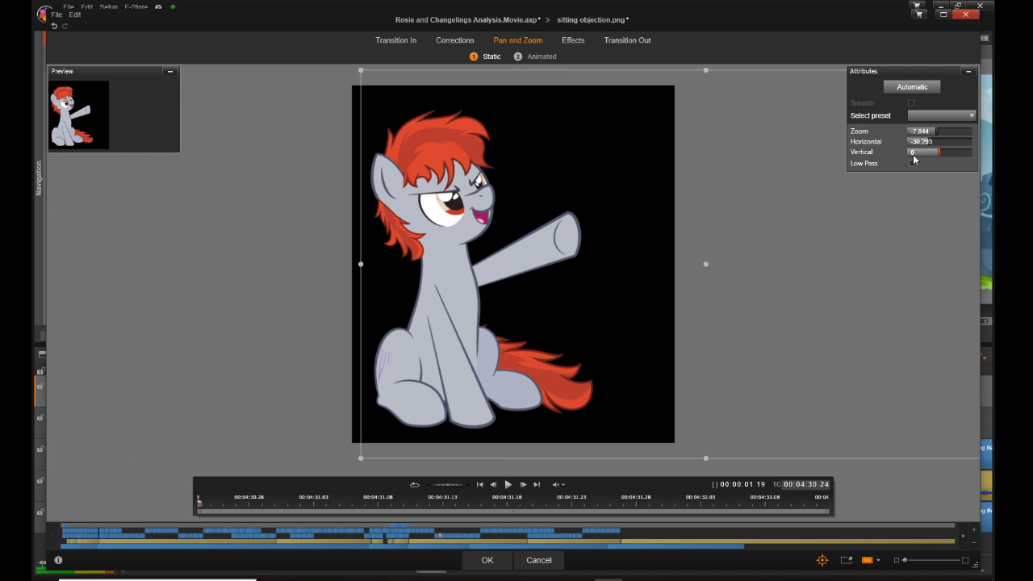
{"action": "left_click", "coordinate": [914, 154]}
{"action": "type", "text": "-4.263"}
{"action": "key", "text": "Return"}
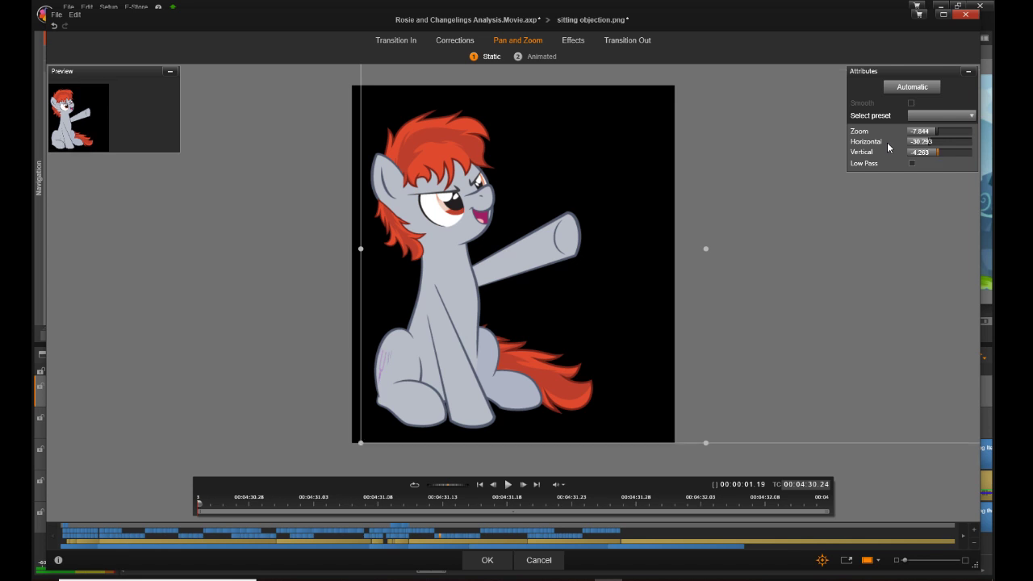
{"action": "left_click", "coordinate": [493, 560]}
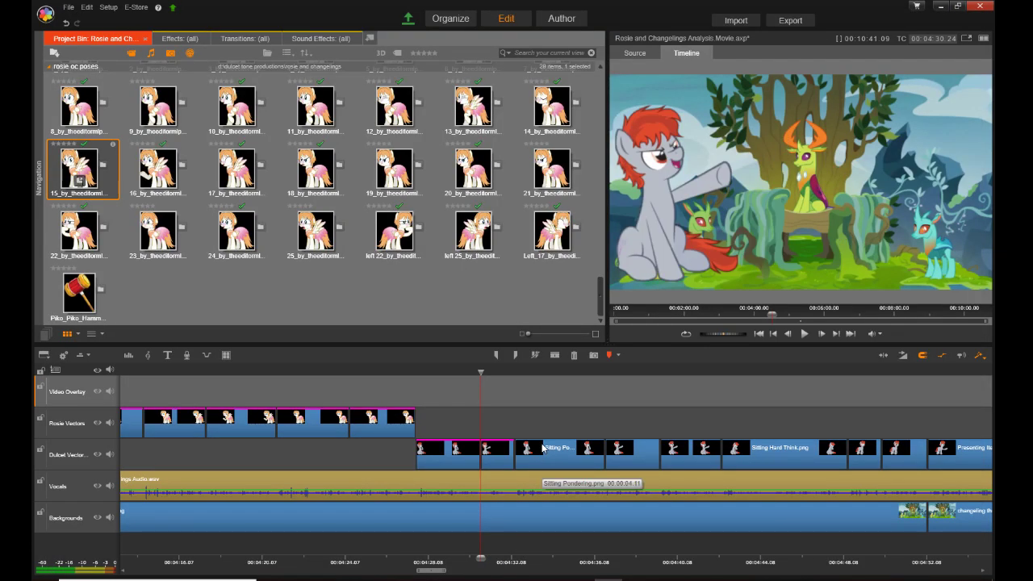
Step: Open the Pan and Zoom settings of the sitting pondering clip at about 00:04:32 and set the zoom to -7.844
{"action": "left_click", "coordinate": [555, 466]}
{"action": "right_click", "coordinate": [554, 466]}
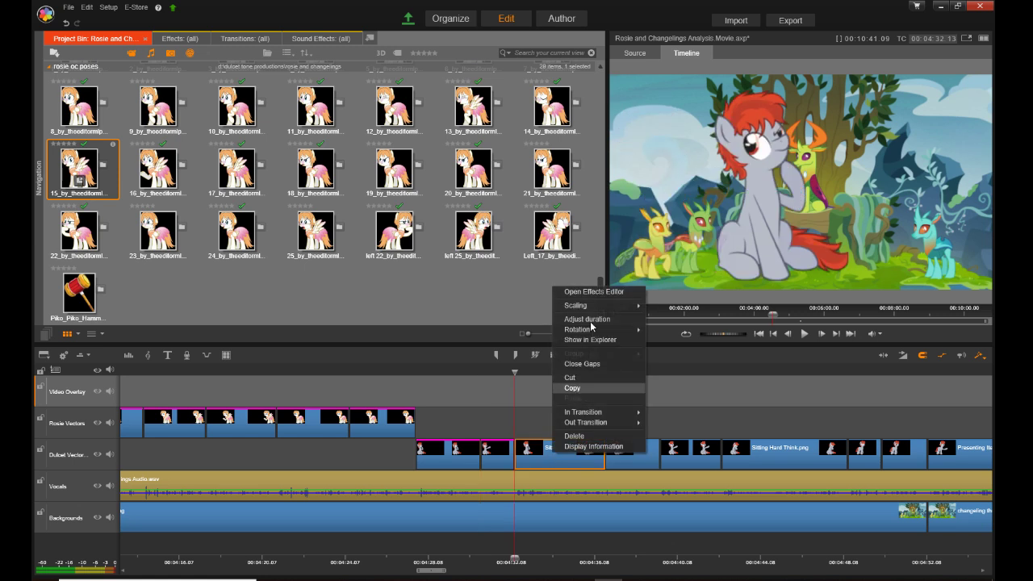
{"action": "left_click", "coordinate": [594, 293]}
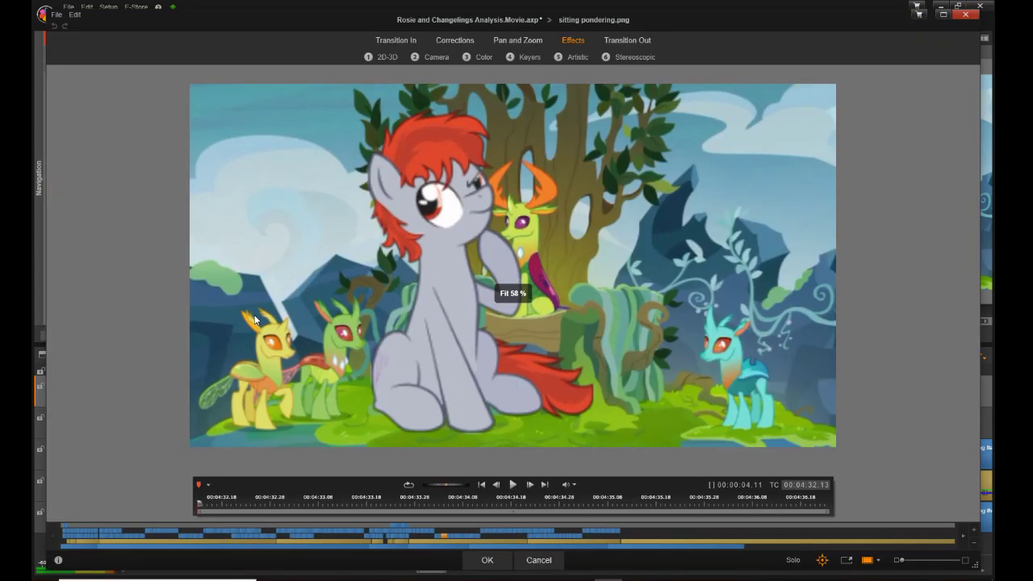
{"action": "left_click", "coordinate": [504, 40]}
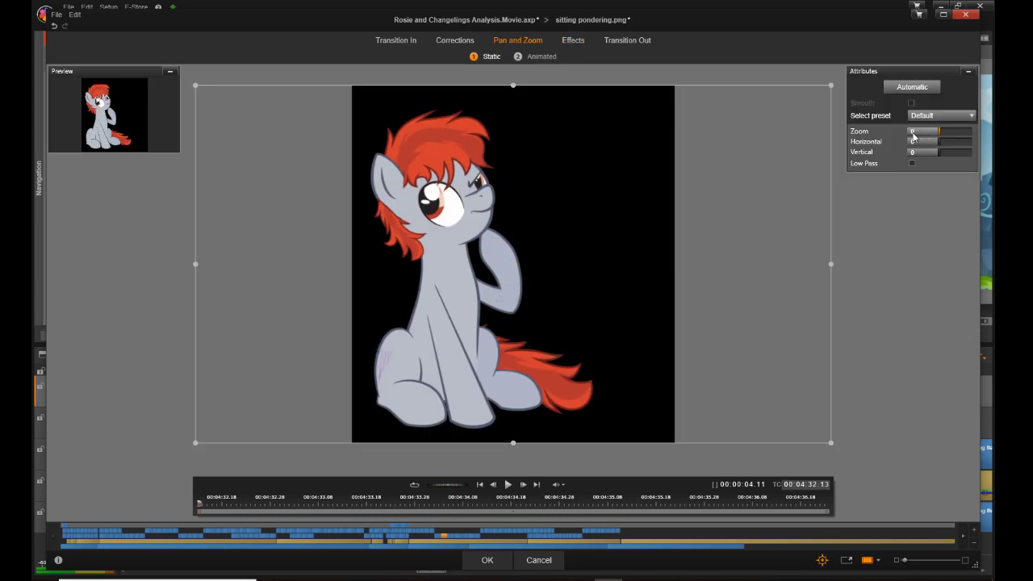
{"action": "left_click", "coordinate": [913, 133]}
{"action": "type", "text": "-7.844"}
Step: Set the 00:04:32 sitting pondering clip's horizontal position to -30.293 and vertical position to -4.263, and apply them
{"action": "left_click", "coordinate": [912, 143]}
{"action": "left_click", "coordinate": [913, 143]}
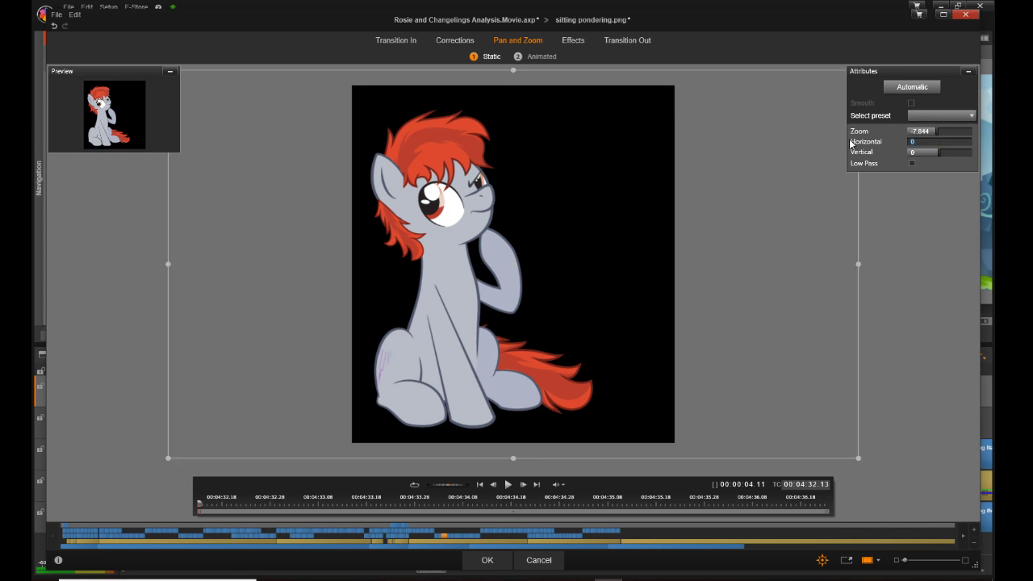
{"action": "type", "text": "-30.293"}
{"action": "left_click", "coordinate": [916, 155]}
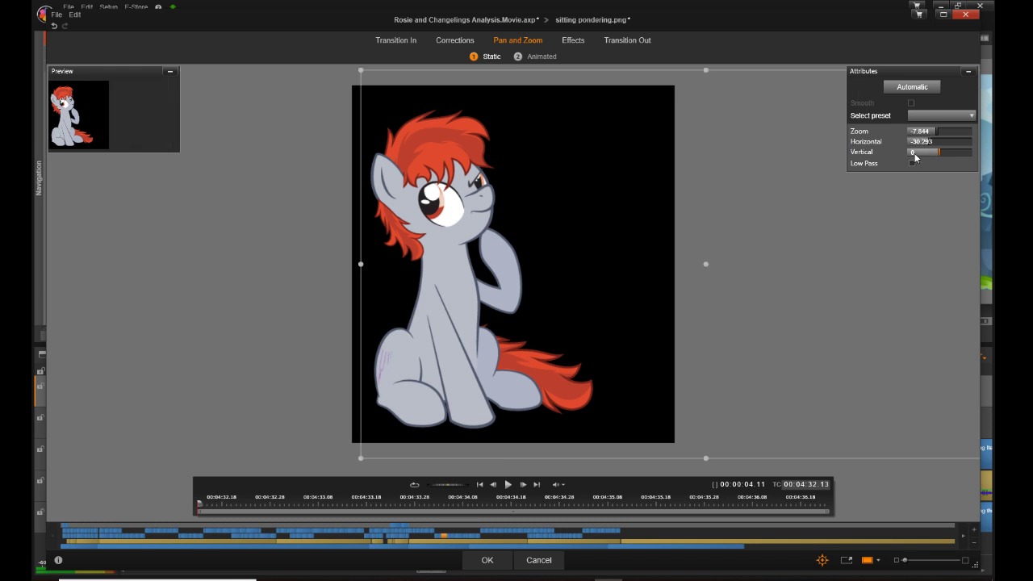
{"action": "left_click", "coordinate": [915, 155]}
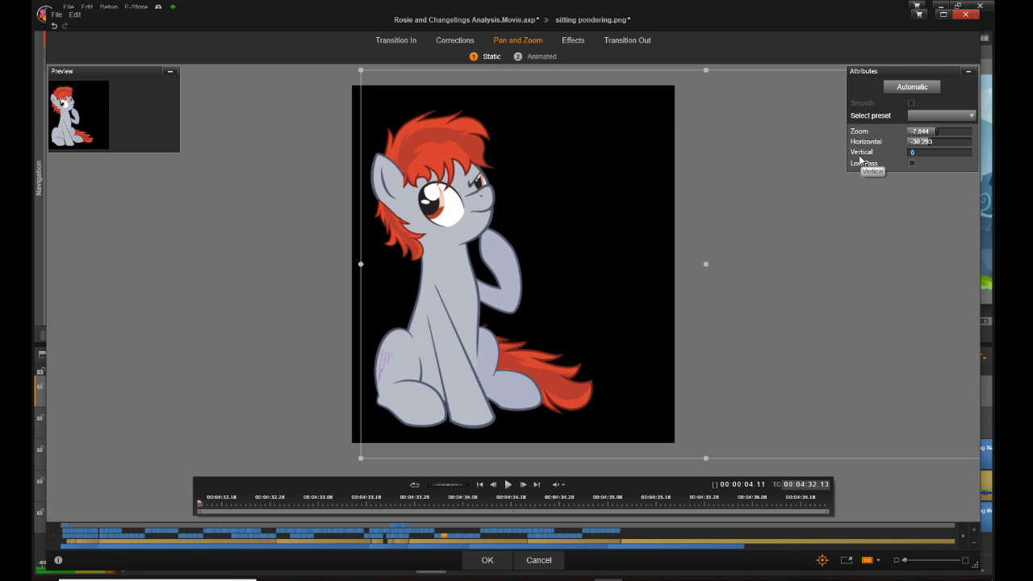
{"action": "type", "text": "-4.263"}
{"action": "key", "text": "Return"}
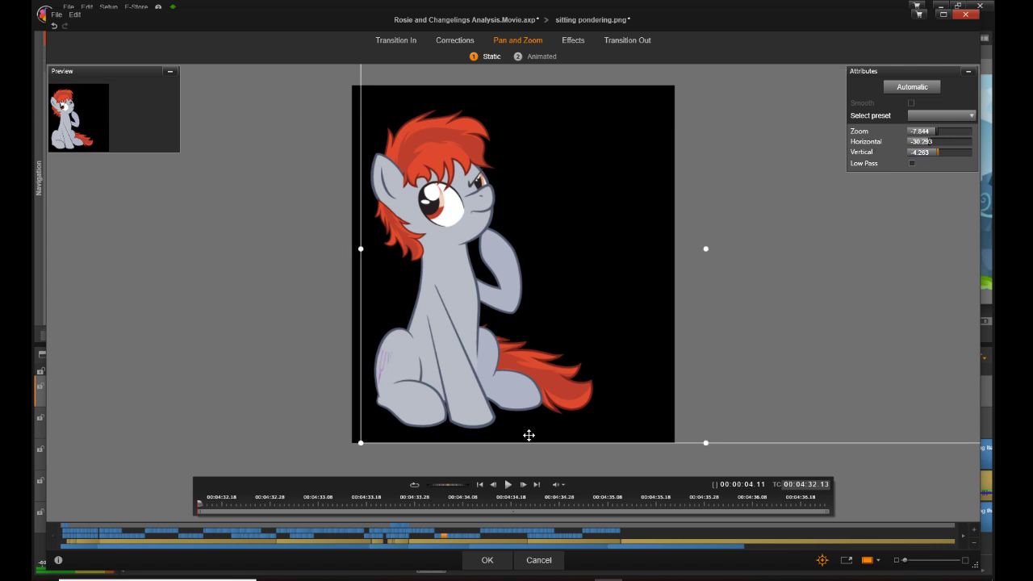
{"action": "left_click", "coordinate": [487, 560]}
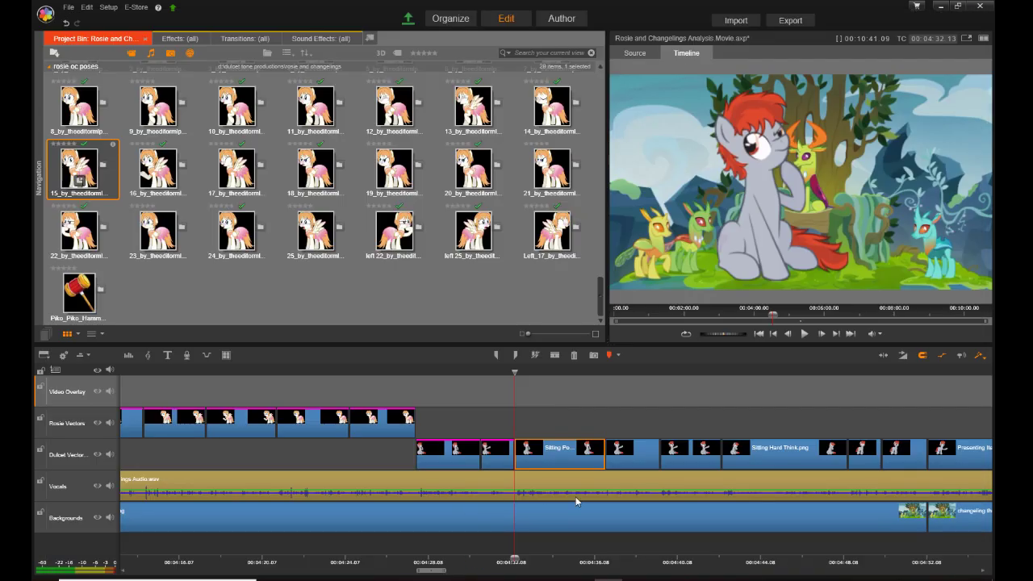
Step: Open the Pan and Zoom settings of the sitting demonstration clip at about 00:04:36 and set the zoom to -7.844
{"action": "left_click", "coordinate": [637, 456]}
{"action": "right_click", "coordinate": [637, 457]}
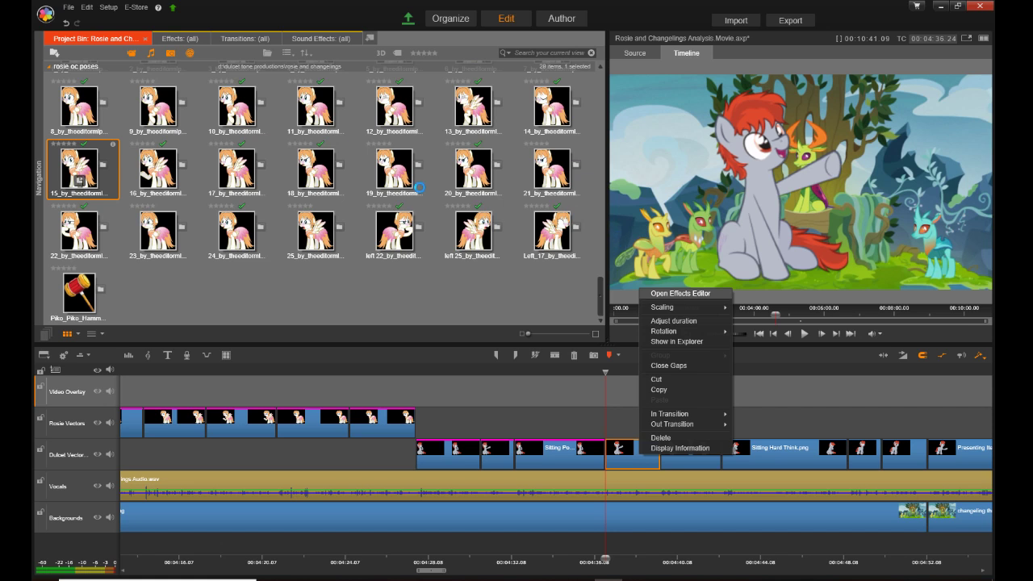
{"action": "left_click", "coordinate": [690, 296]}
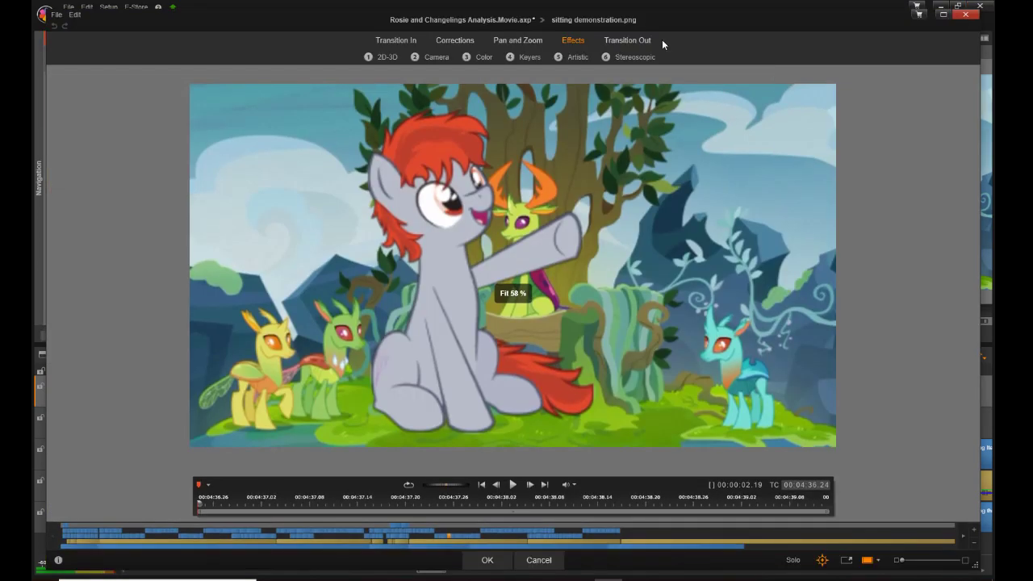
{"action": "left_click", "coordinate": [517, 41]}
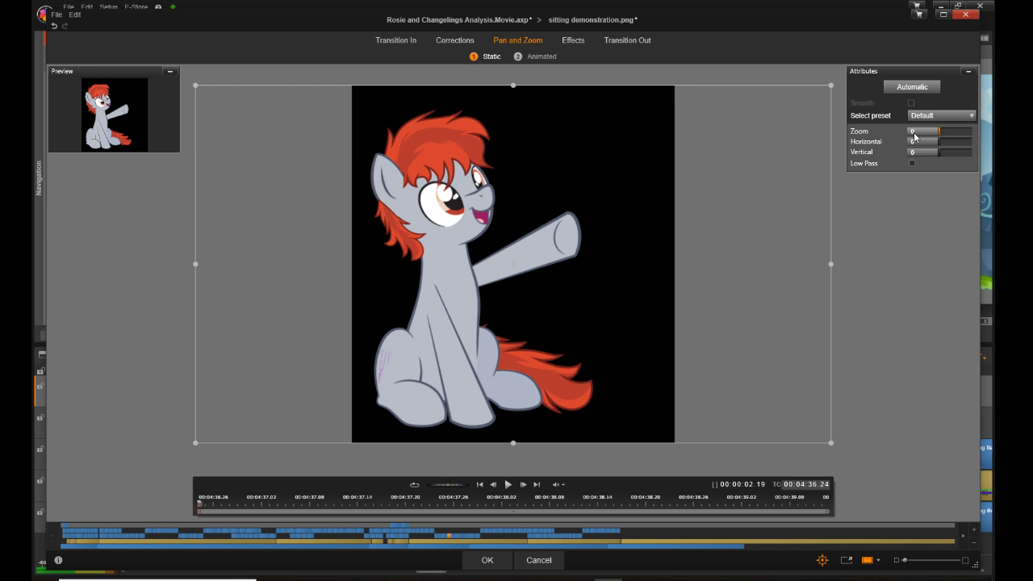
{"action": "left_click", "coordinate": [915, 134]}
{"action": "type", "text": "-7.844"}
{"action": "key", "text": "Return"}
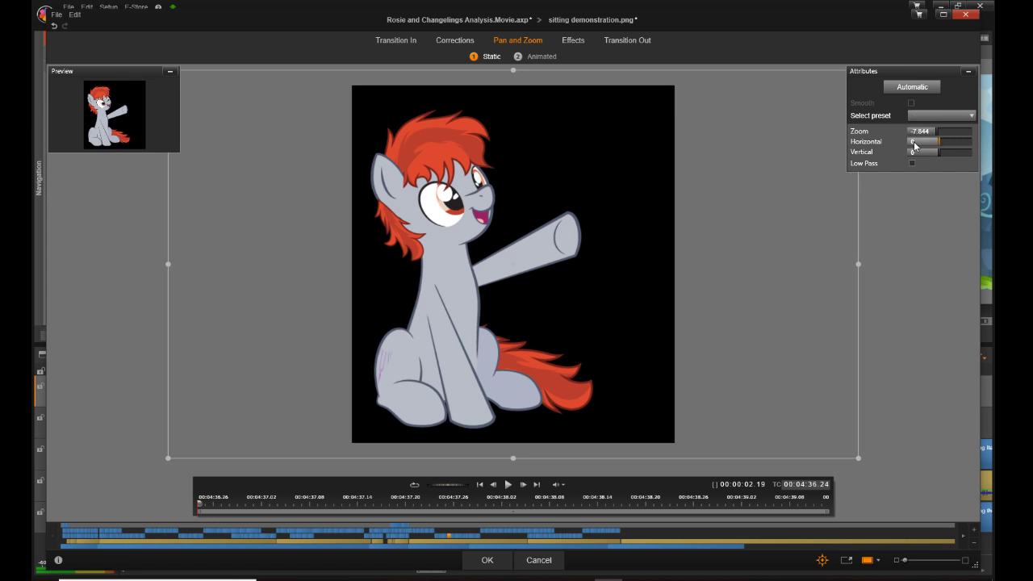
Step: Set the sitting demonstration clip's horizontal position to -30.293 and vertical position to -4.263, and apply them
{"action": "left_click", "coordinate": [914, 143]}
{"action": "type", "text": "-30.293"}
{"action": "key", "text": "Return"}
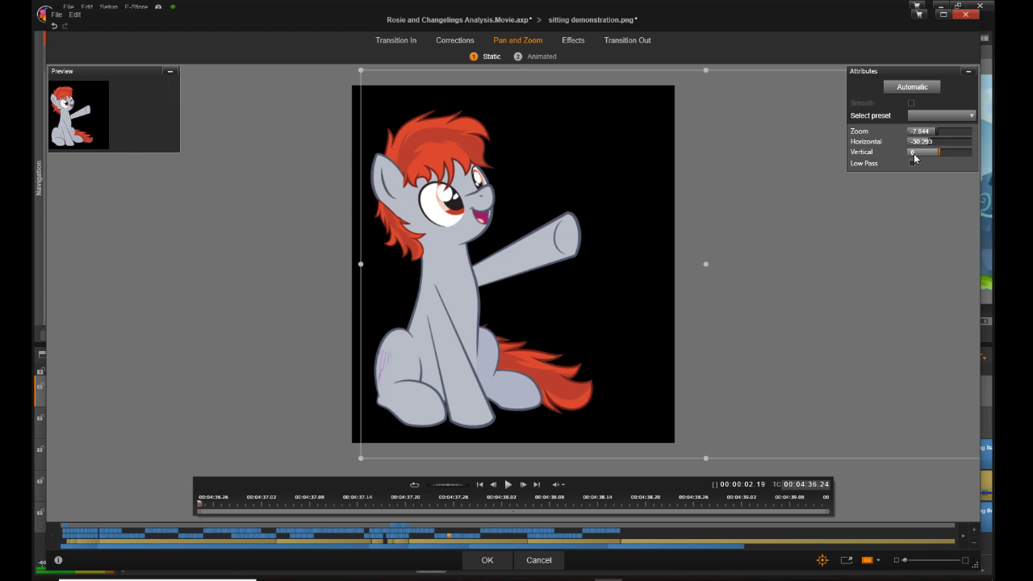
{"action": "left_click", "coordinate": [914, 153]}
{"action": "type", "text": "-4.263"}
{"action": "key", "text": "Return"}
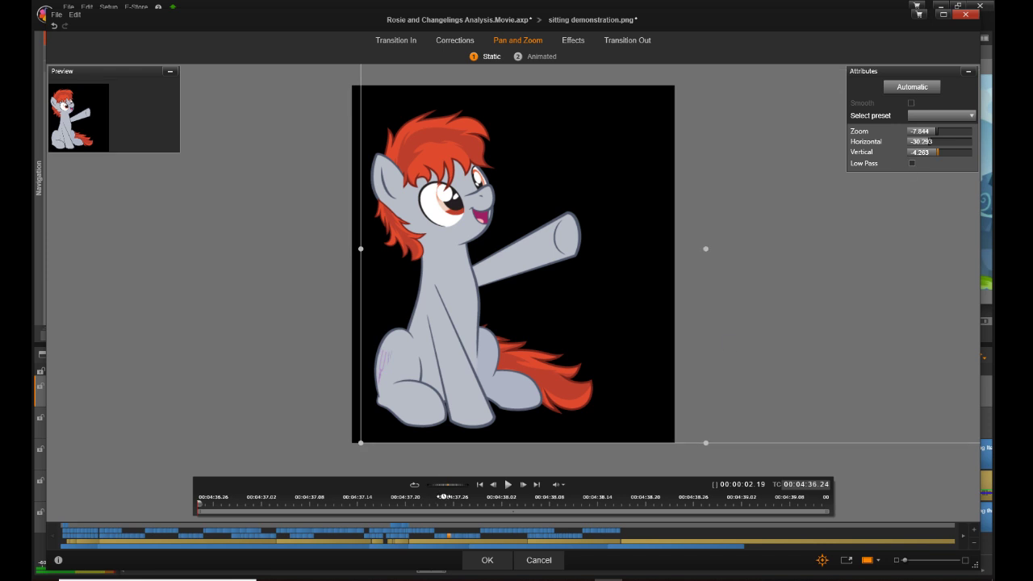
{"action": "left_click", "coordinate": [483, 562]}
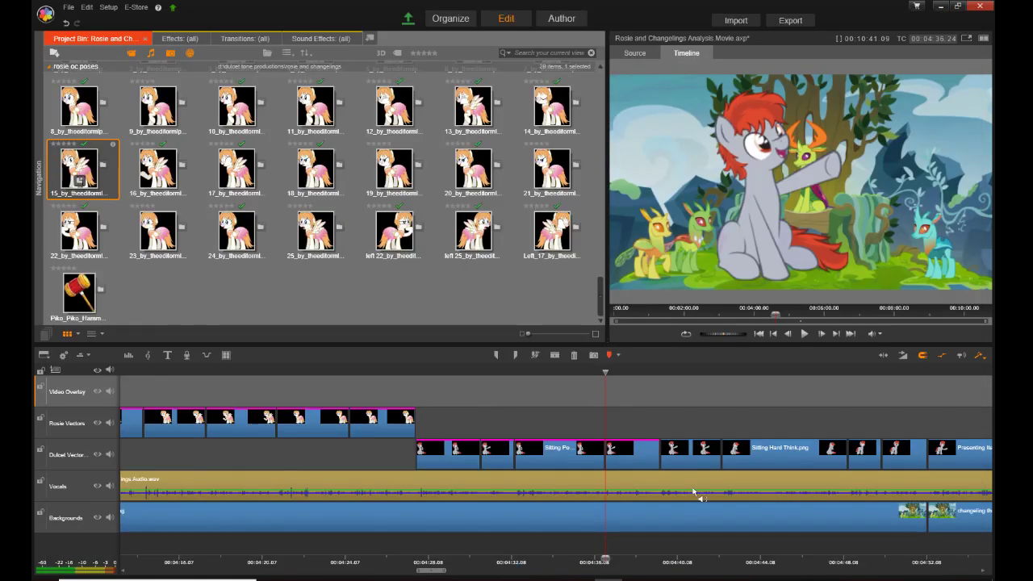
Step: Open the Pan and Zoom settings of the sitting objection clip at about 00:04:39 and set the zoom to -7.844
{"action": "left_click_drag", "start_coordinate": [433, 572], "coordinate": [454, 574]}
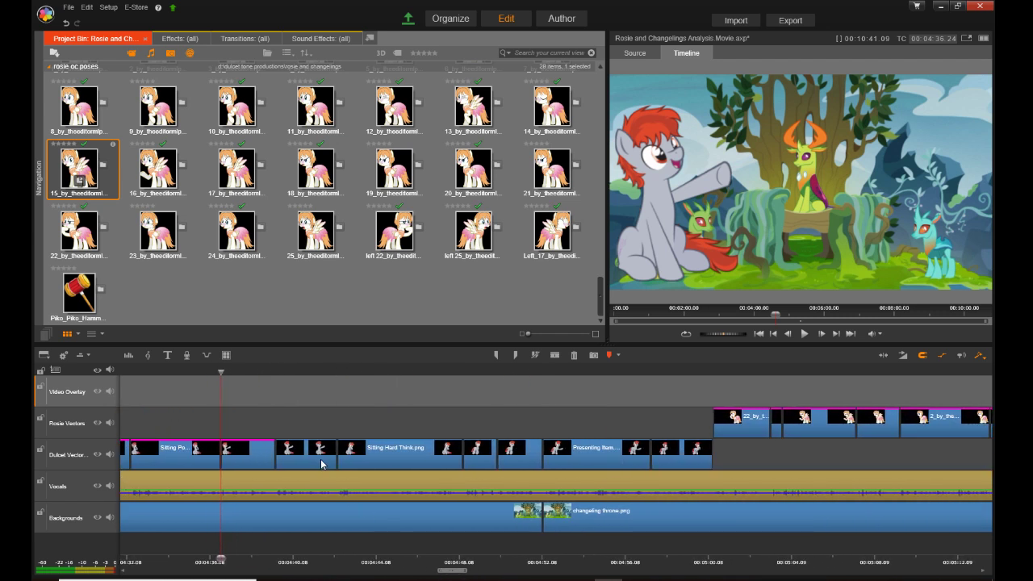
{"action": "left_click", "coordinate": [322, 462]}
{"action": "right_click", "coordinate": [321, 462]}
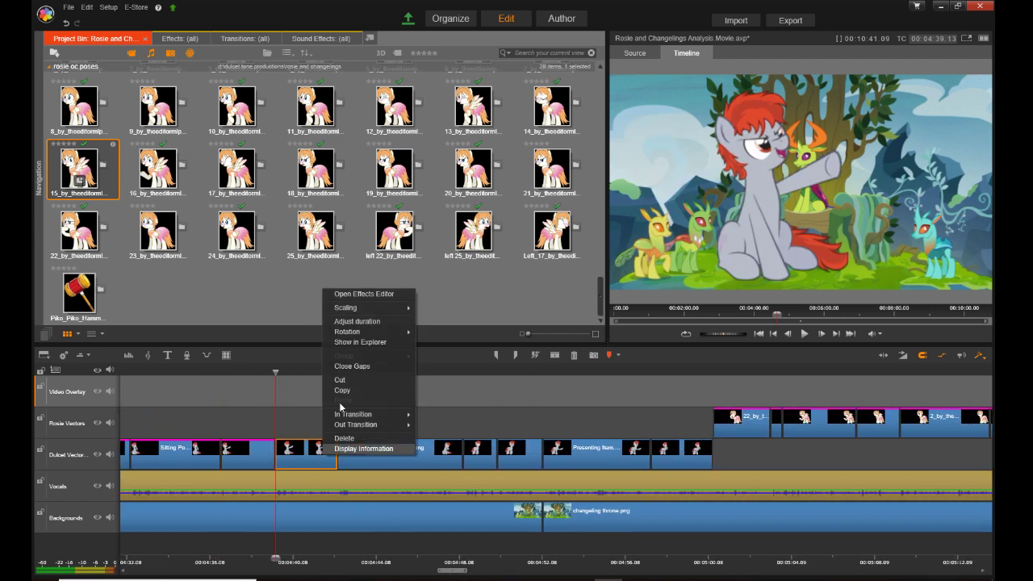
{"action": "left_click", "coordinate": [376, 294]}
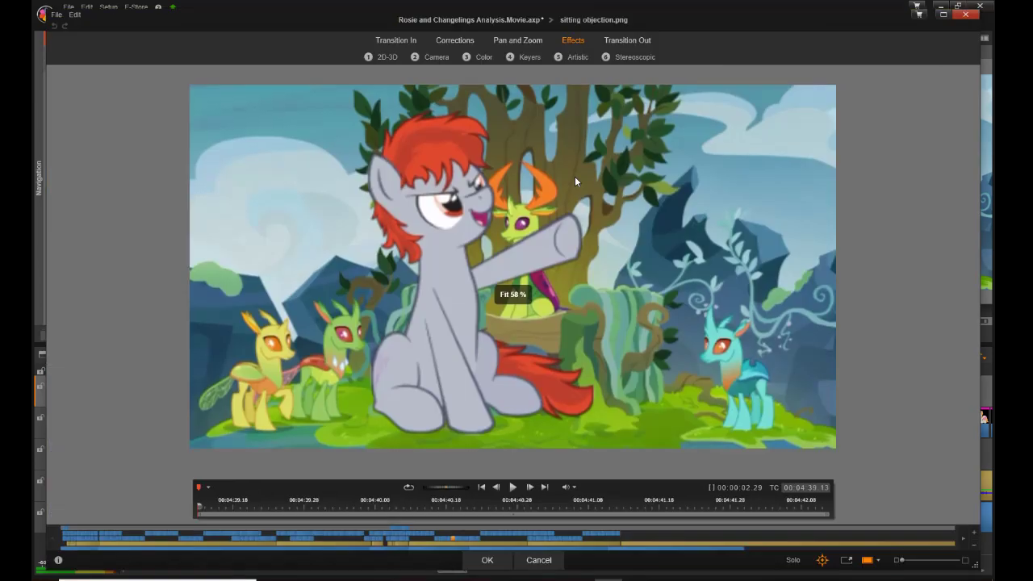
{"action": "left_click", "coordinate": [524, 41]}
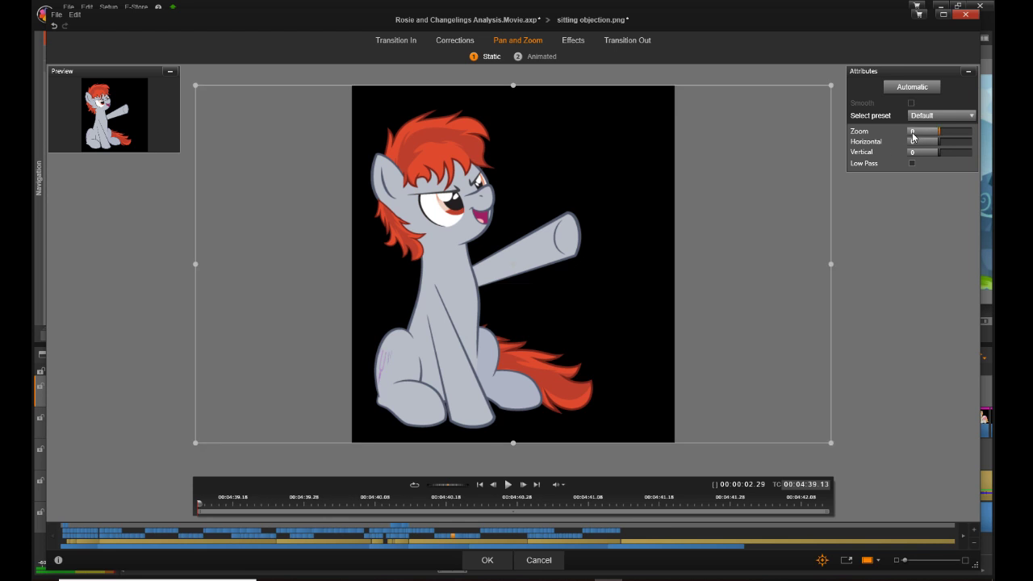
{"action": "left_click", "coordinate": [912, 133]}
{"action": "type", "text": "-7.844"}
{"action": "key", "text": "Return"}
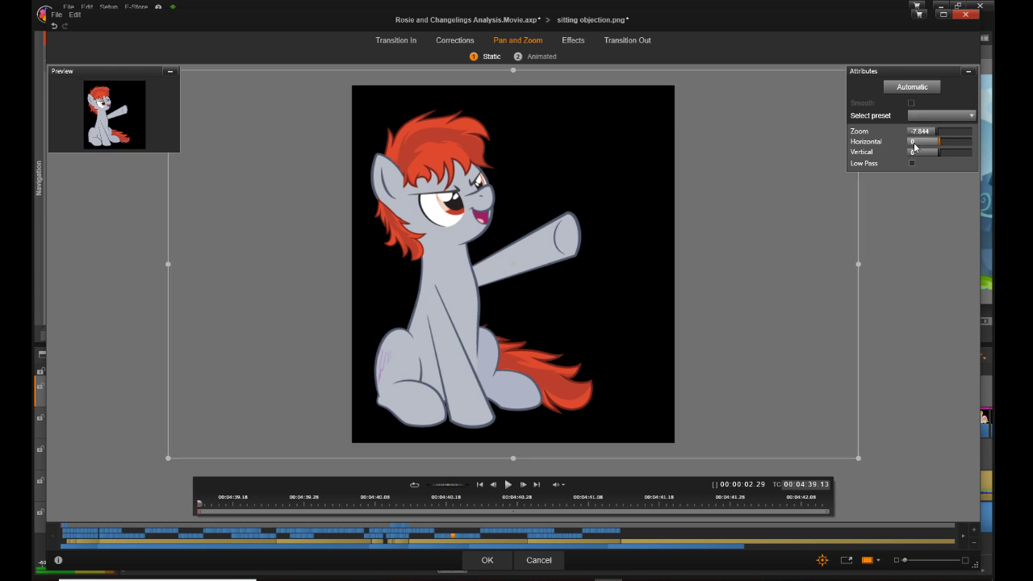
Step: Set the 00:04:39 sitting objection clip's horizontal position to -30.293 and vertical position to -4.263, and apply them
{"action": "left_click", "coordinate": [913, 143]}
{"action": "type", "text": "-30.293"}
{"action": "left_click", "coordinate": [915, 153]}
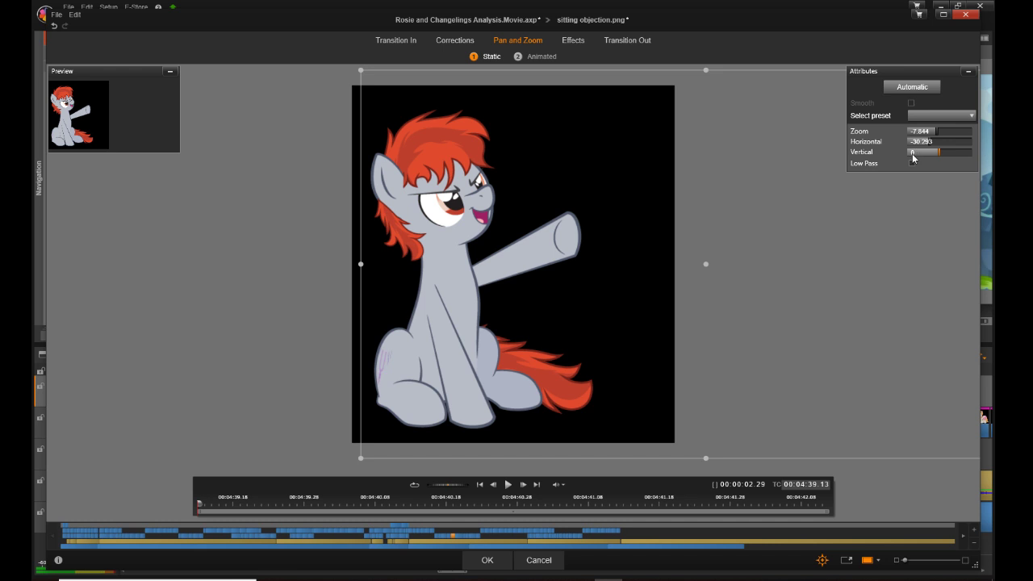
{"action": "left_click", "coordinate": [915, 154]}
{"action": "type", "text": "-4"}
{"action": "type", "text": ".28"}
{"action": "key", "text": "Return"}
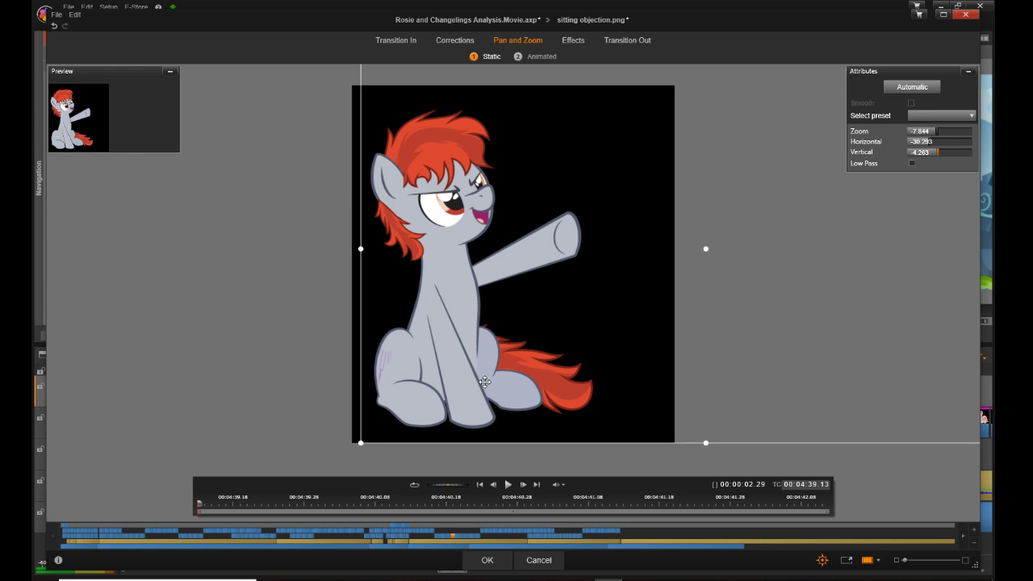
{"action": "left_click", "coordinate": [500, 562]}
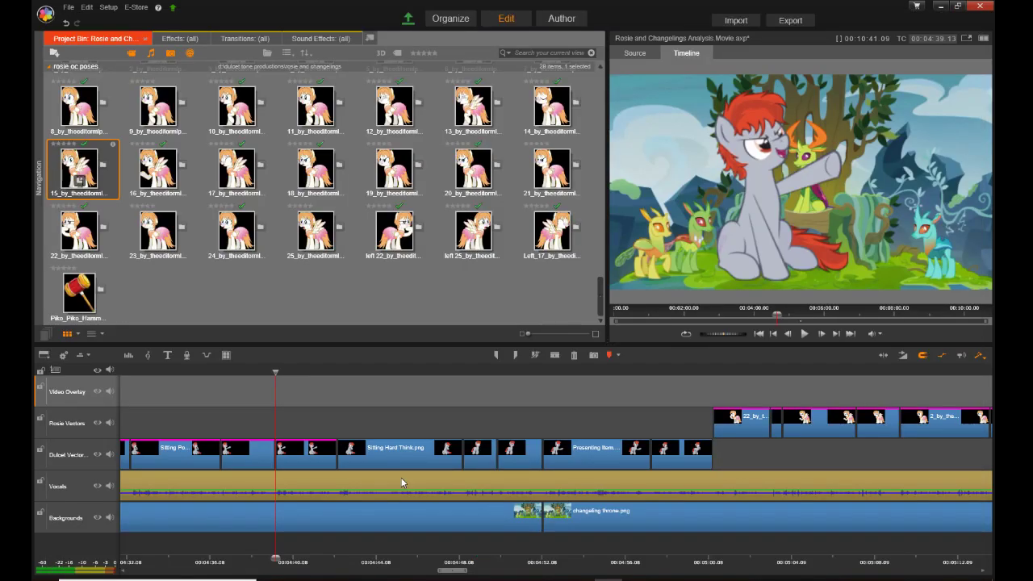
Step: Open the Pan and Zoom settings of the sitting hard think clip at about 00:04:42 and set the zoom to -7.844
{"action": "left_click", "coordinate": [399, 455]}
{"action": "right_click", "coordinate": [398, 453]}
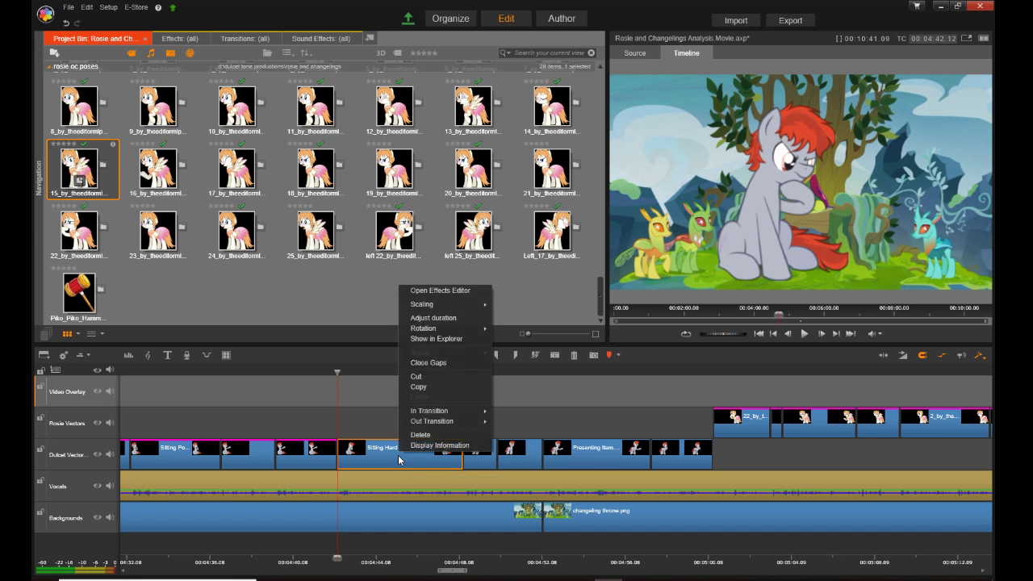
{"action": "left_click", "coordinate": [488, 290]}
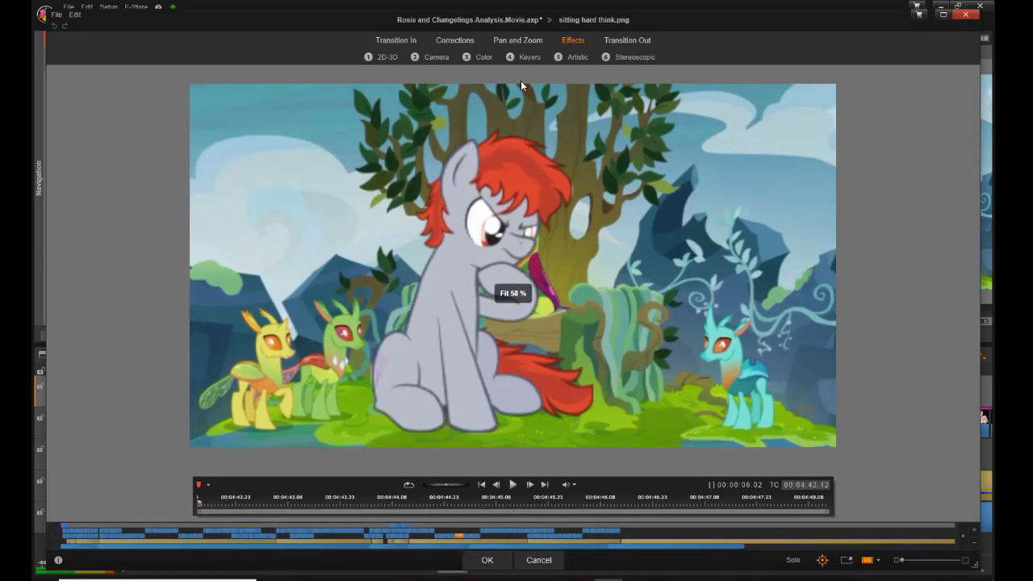
{"action": "left_click", "coordinate": [529, 40]}
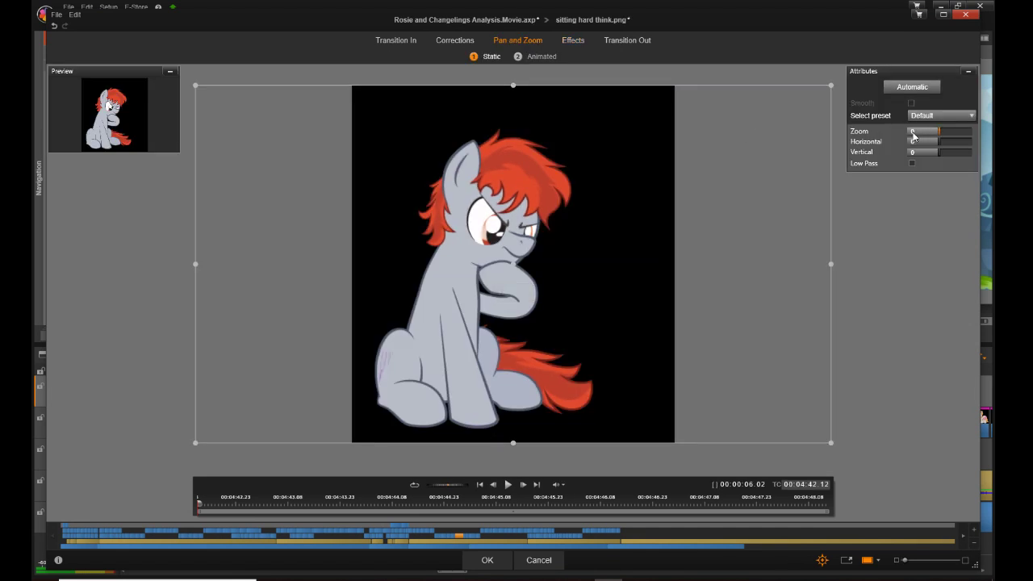
{"action": "double_click", "coordinate": [913, 132]}
{"action": "type", "text": "-7.844"}
{"action": "key", "text": "Tab"}
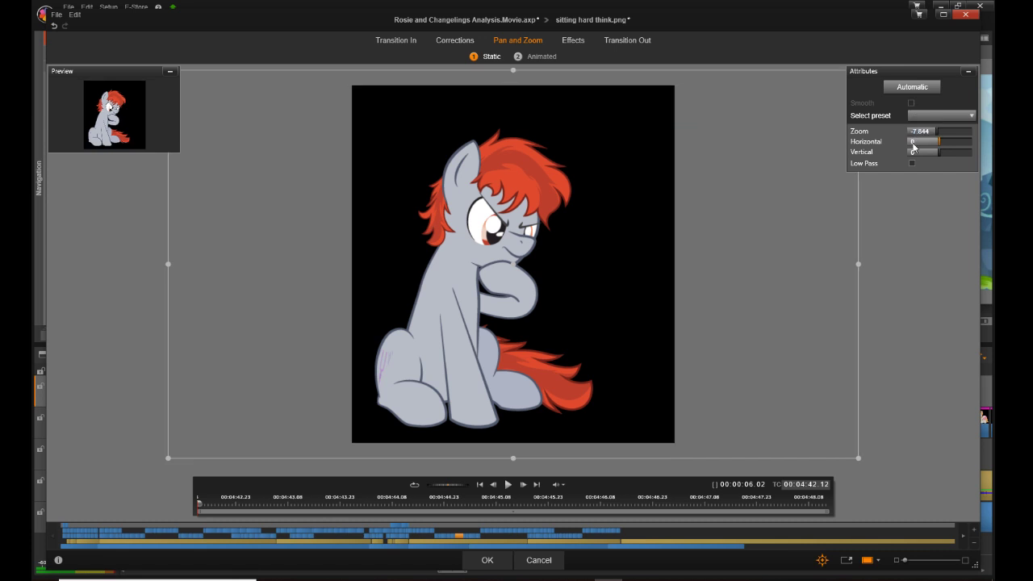
Step: Set the sitting hard think clip's horizontal position to -30.293 and vertical position to -4.263, and apply them
{"action": "type", "text": "-30.293"}
{"action": "key", "text": "Return"}
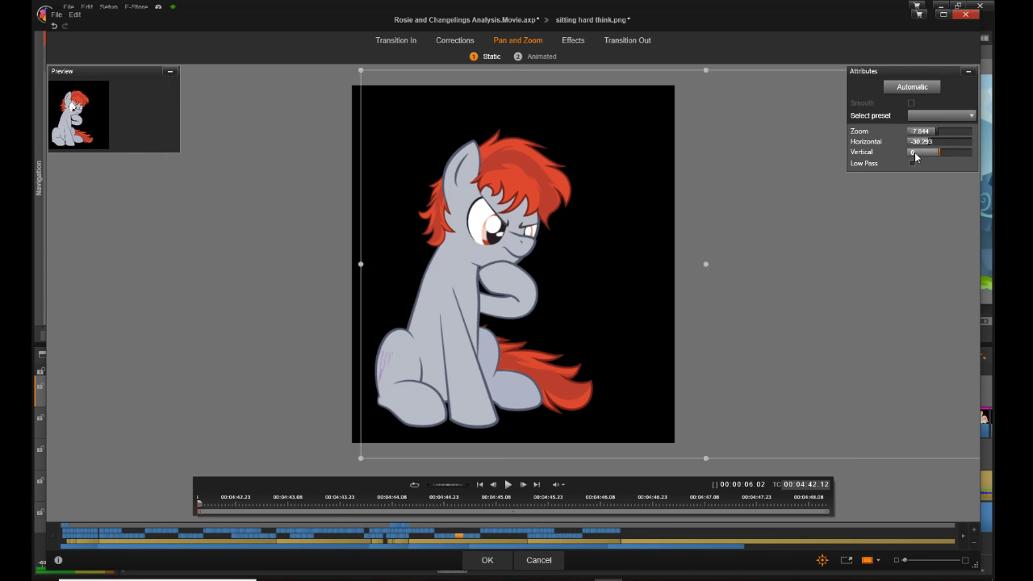
{"action": "left_click", "coordinate": [912, 153]}
{"action": "type", "text": "-4.263"}
{"action": "key", "text": "Return"}
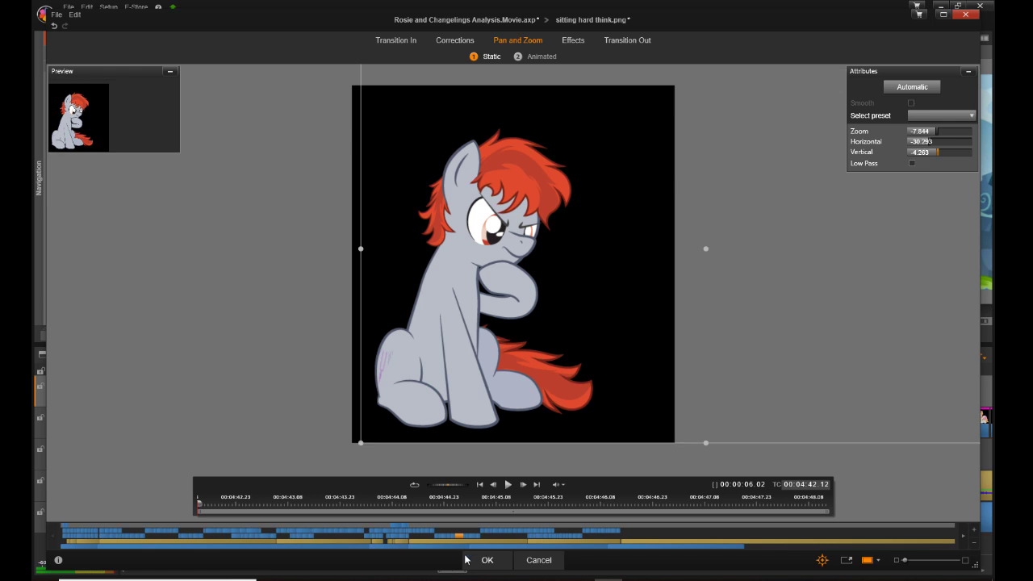
{"action": "left_click", "coordinate": [485, 560]}
Step: Open the Pan and Zoom settings of the shocked 4th wall clip at about 00:04:48 and set the zoom to -7.844
{"action": "left_click", "coordinate": [482, 462]}
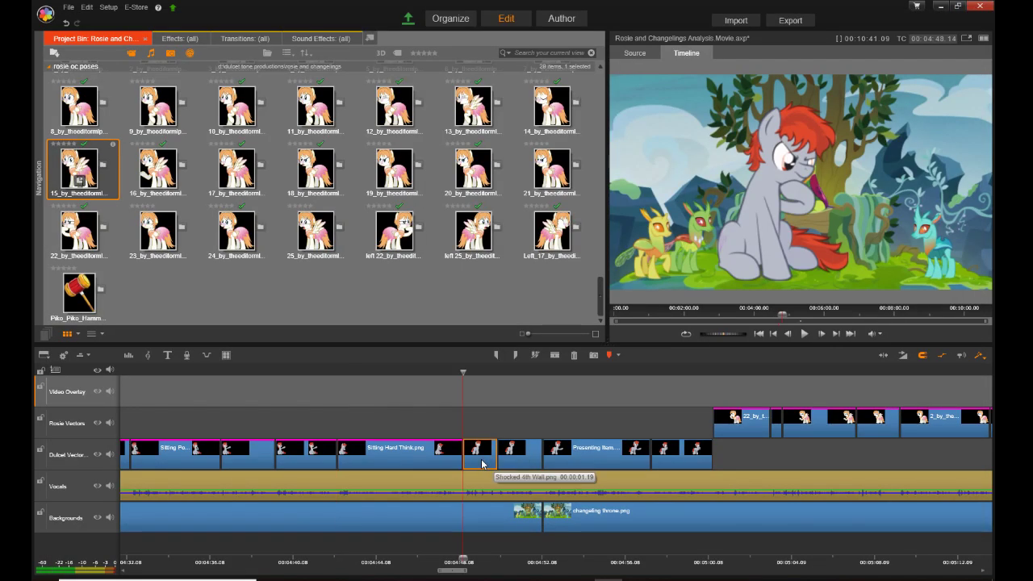
{"action": "right_click", "coordinate": [482, 458]}
{"action": "left_click", "coordinate": [540, 296]}
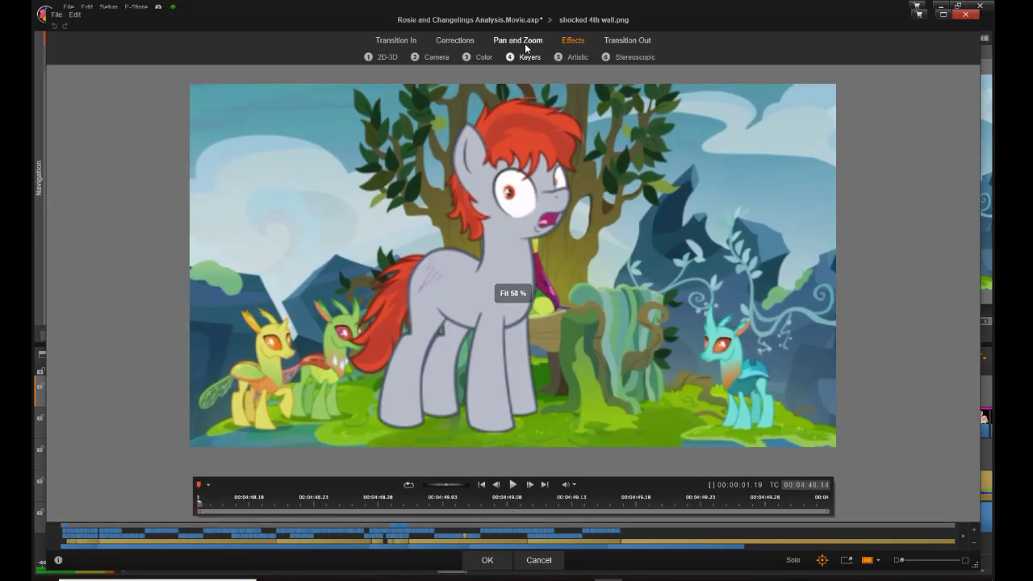
{"action": "left_click", "coordinate": [524, 42]}
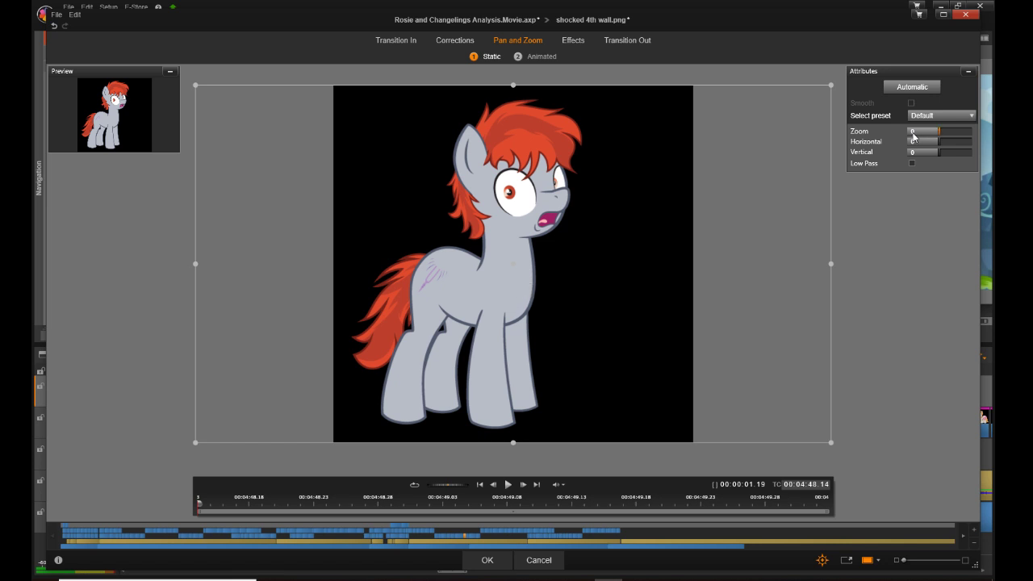
{"action": "left_click", "coordinate": [912, 133]}
{"action": "type", "text": "-7.844"}
{"action": "left_click", "coordinate": [912, 144]}
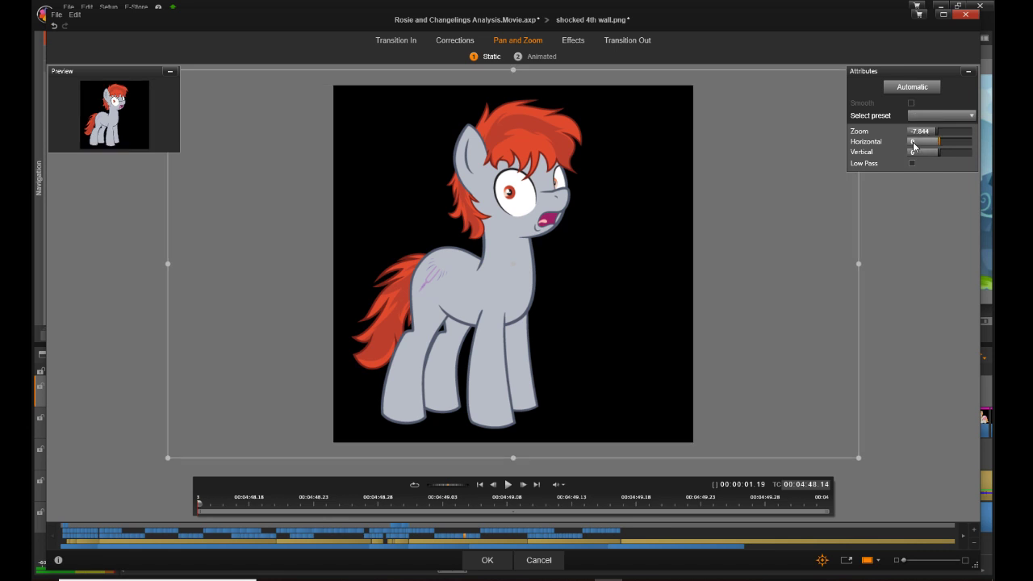
Step: Set the shocked 4th wall clip's horizontal position to -30.293 and vertical position to -4.263, and apply them
{"action": "left_click", "coordinate": [913, 142]}
{"action": "type", "text": "-30.293"}
{"action": "left_click", "coordinate": [915, 153]}
{"action": "left_click", "coordinate": [913, 153]}
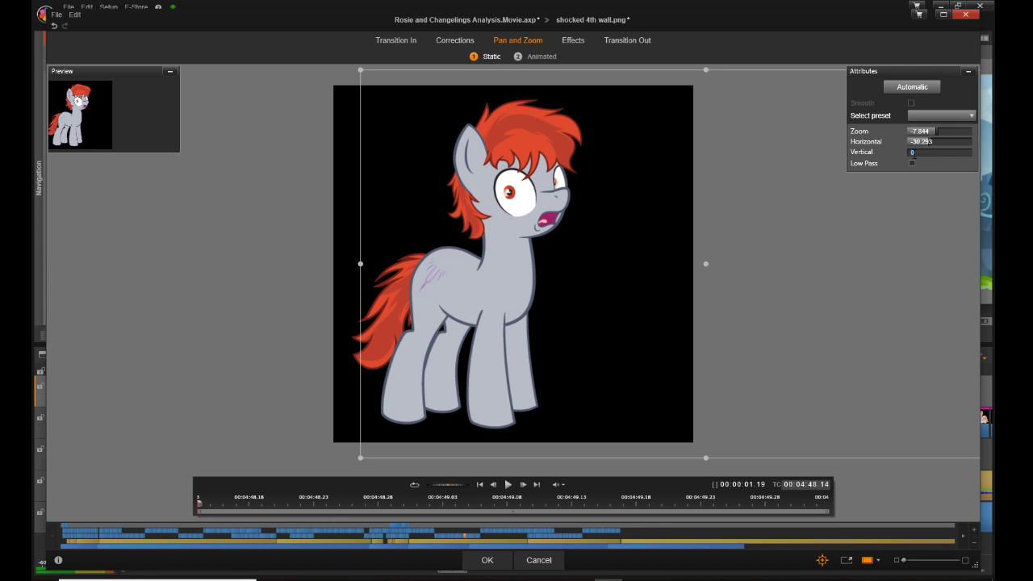
{"action": "type", "text": "-4.263"}
{"action": "left_click", "coordinate": [876, 160]}
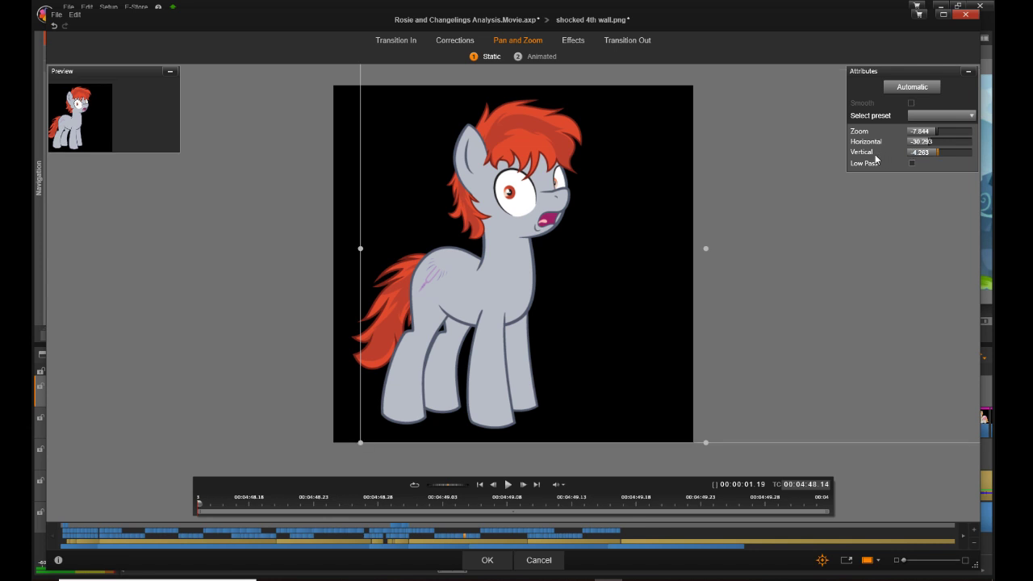
{"action": "left_click", "coordinate": [488, 559]}
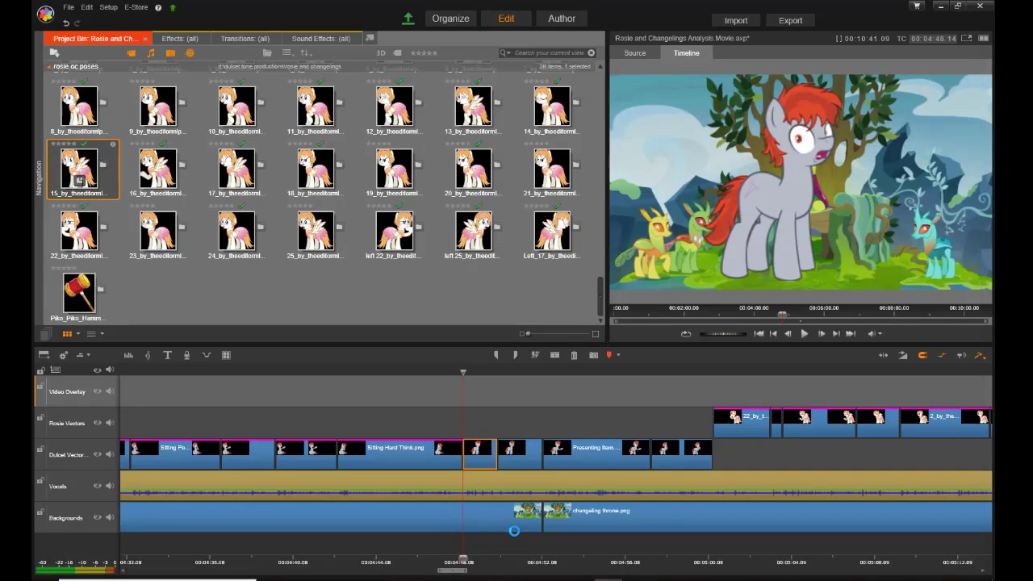
Step: Open the Pan and Zoom settings of the smiling 4th wall clip at about 00:04:50 and set the zoom to -7.844
{"action": "left_click", "coordinate": [522, 456]}
{"action": "right_click", "coordinate": [522, 456]}
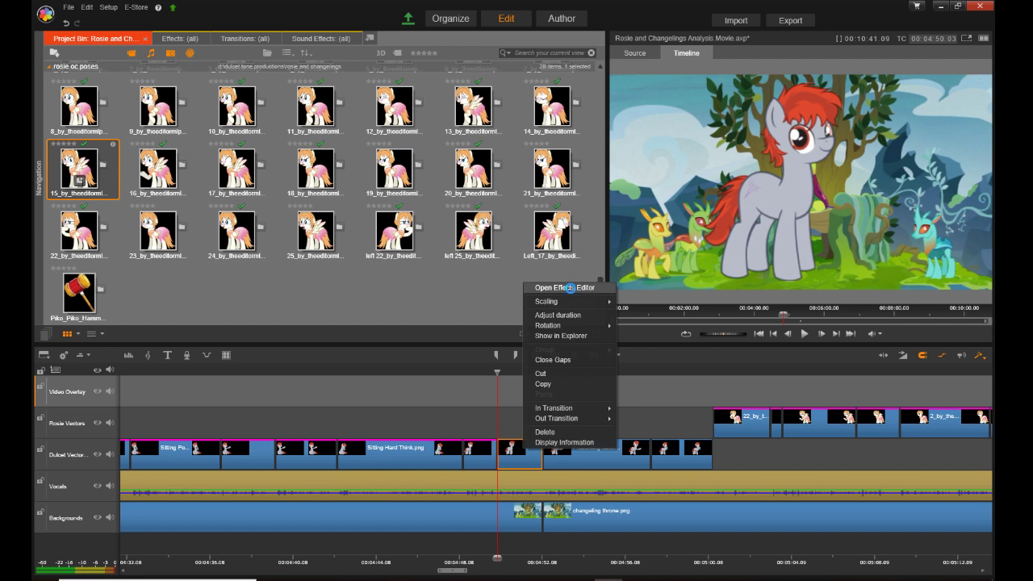
{"action": "left_click", "coordinate": [571, 288]}
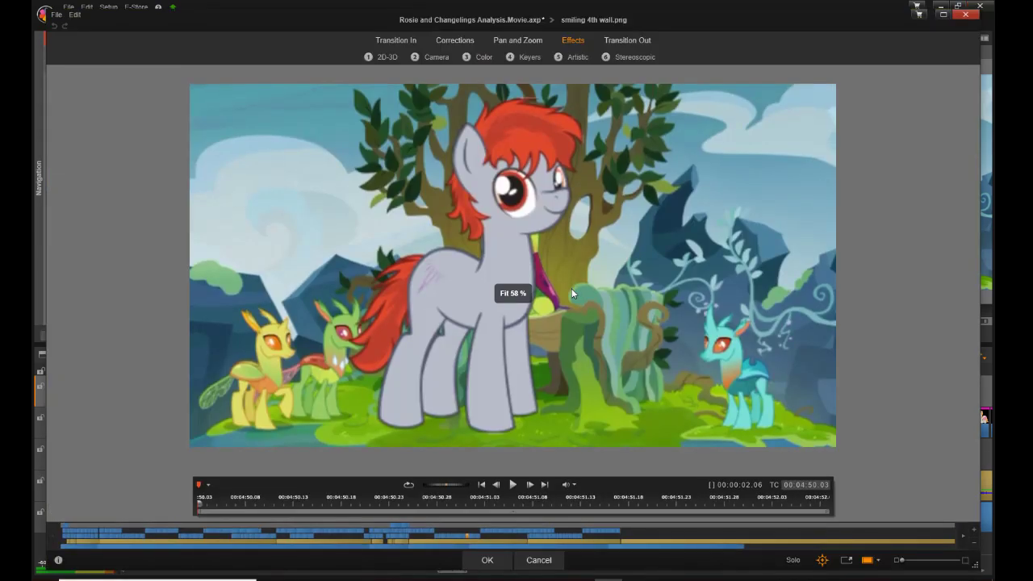
{"action": "left_click", "coordinate": [521, 41]}
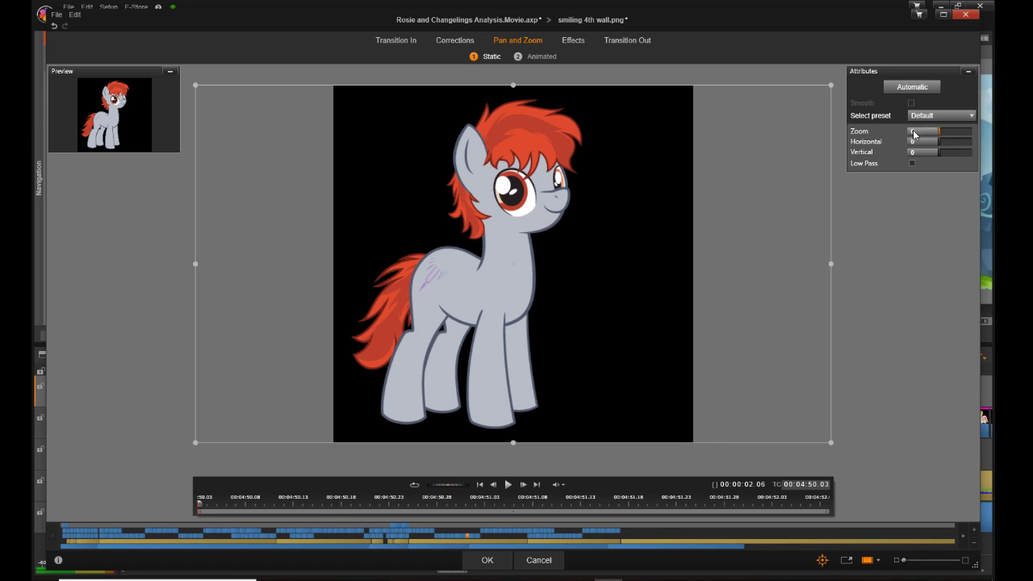
{"action": "left_click", "coordinate": [912, 132]}
{"action": "type", "text": "-7.844"}
{"action": "key", "text": "Return"}
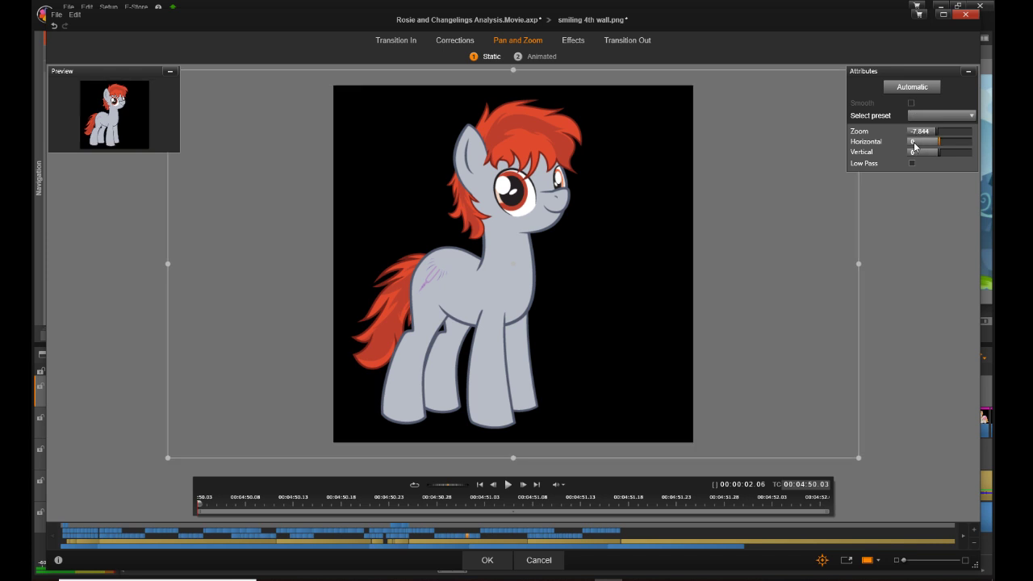
Step: Set the smiling 4th wall clip's horizontal position to -30.293 and vertical position to -4.263, and apply them
{"action": "left_click", "coordinate": [914, 143]}
{"action": "type", "text": "-30.293"}
{"action": "left_click", "coordinate": [913, 154]}
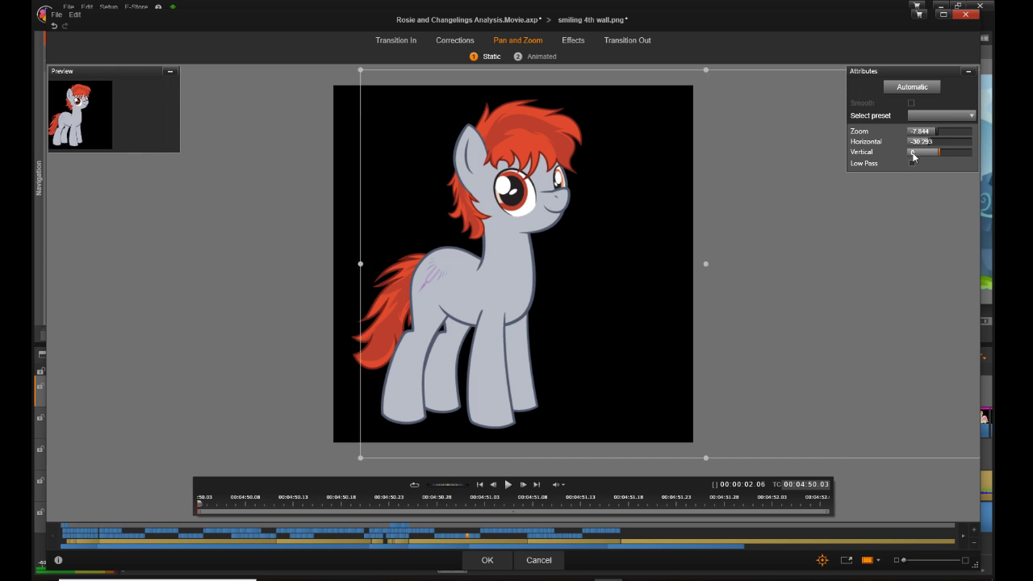
{"action": "left_click", "coordinate": [913, 153]}
{"action": "type", "text": "-4.263"}
{"action": "key", "text": "Return"}
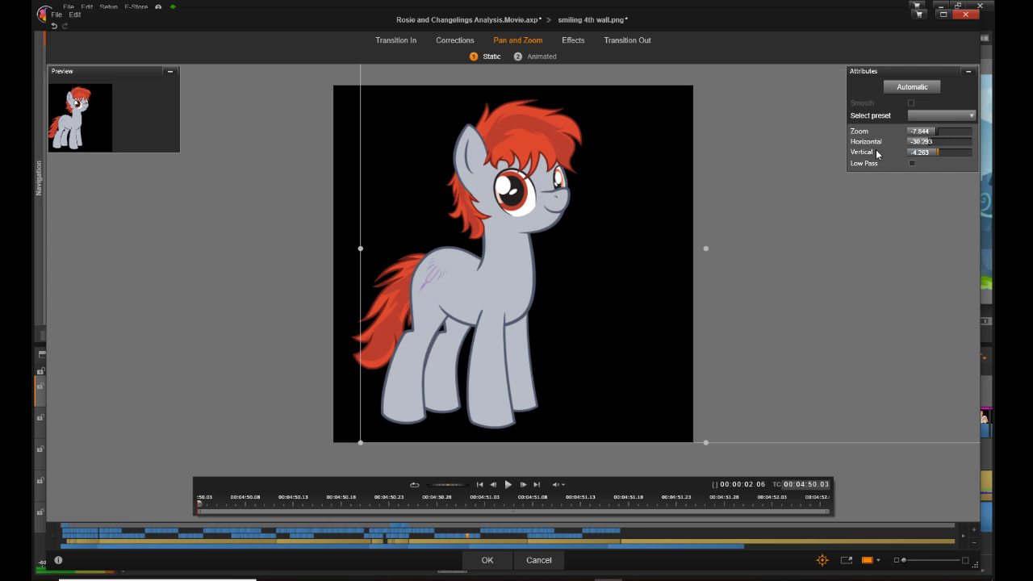
{"action": "left_click", "coordinate": [487, 560]}
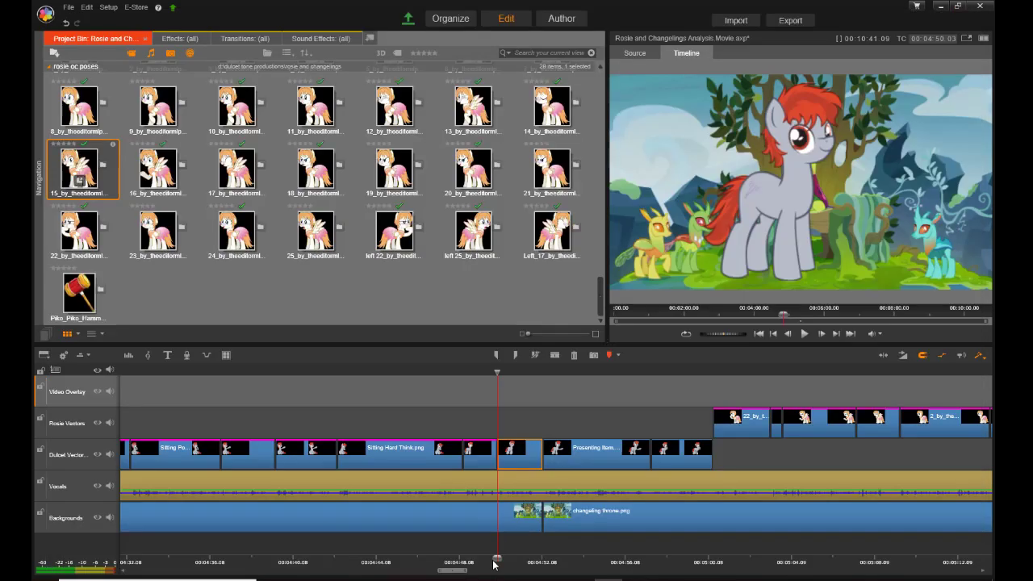
Step: Open the Pan and Zoom settings of the Presenting Item clip at about 00:04:52 and set the zoom to -7.844
{"action": "left_click", "coordinate": [618, 460]}
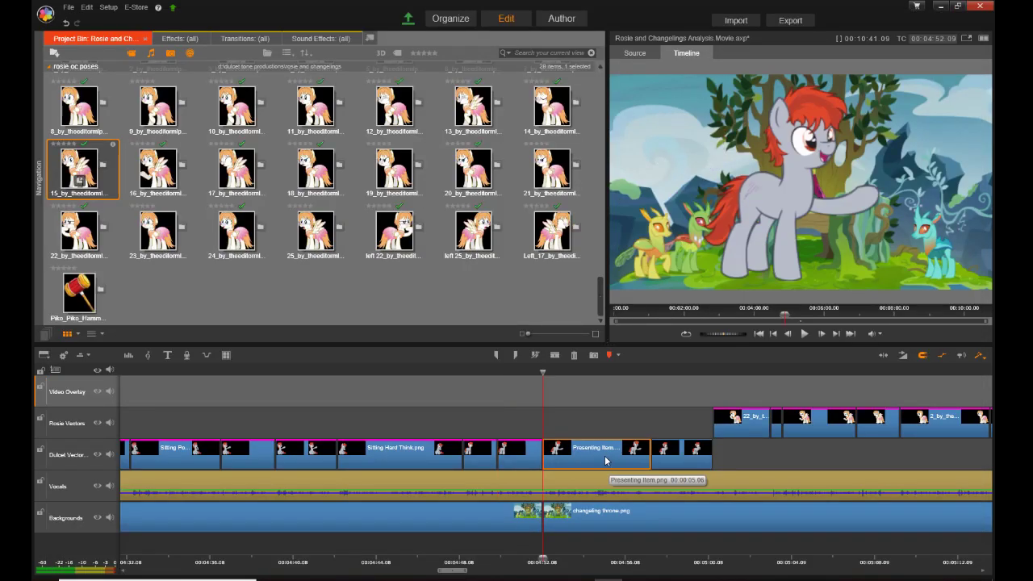
{"action": "right_click", "coordinate": [600, 457]}
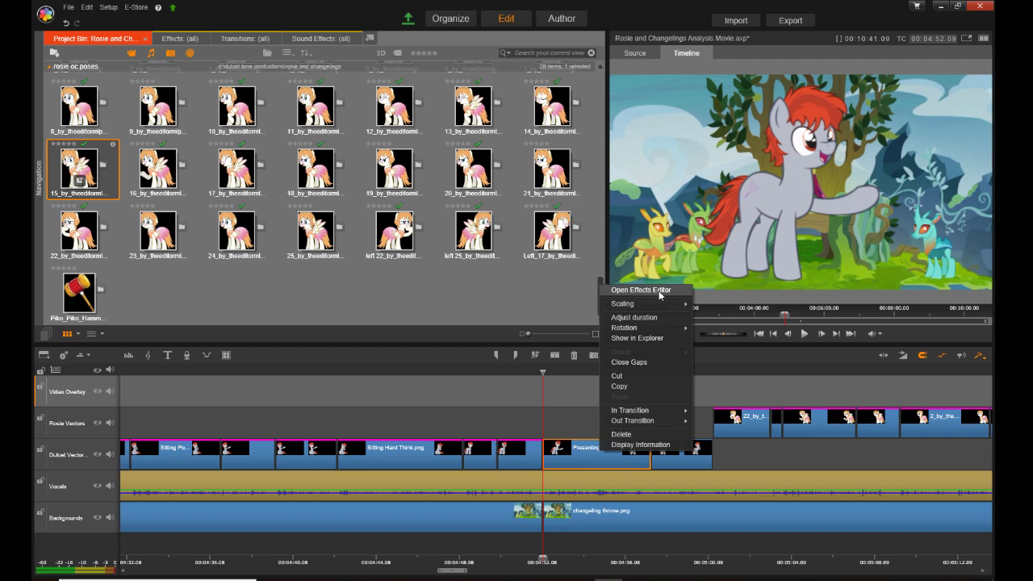
{"action": "left_click", "coordinate": [658, 289]}
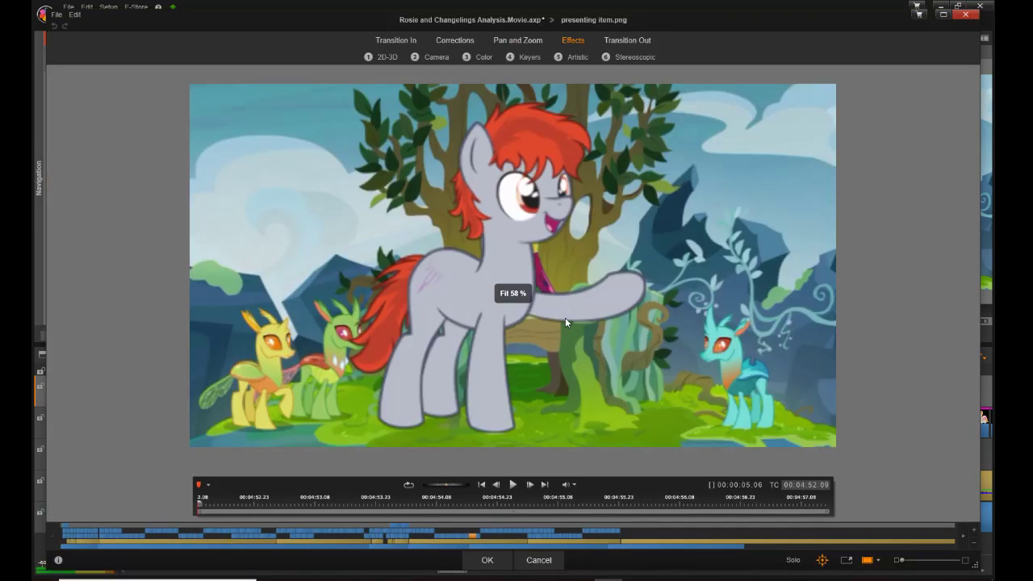
{"action": "left_click", "coordinate": [535, 42]}
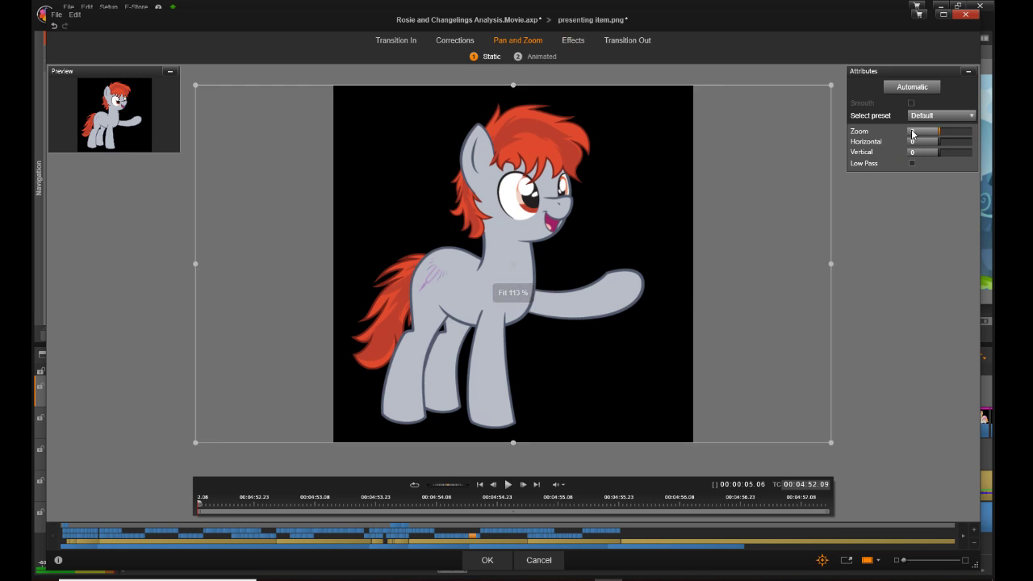
{"action": "left_click", "coordinate": [913, 132]}
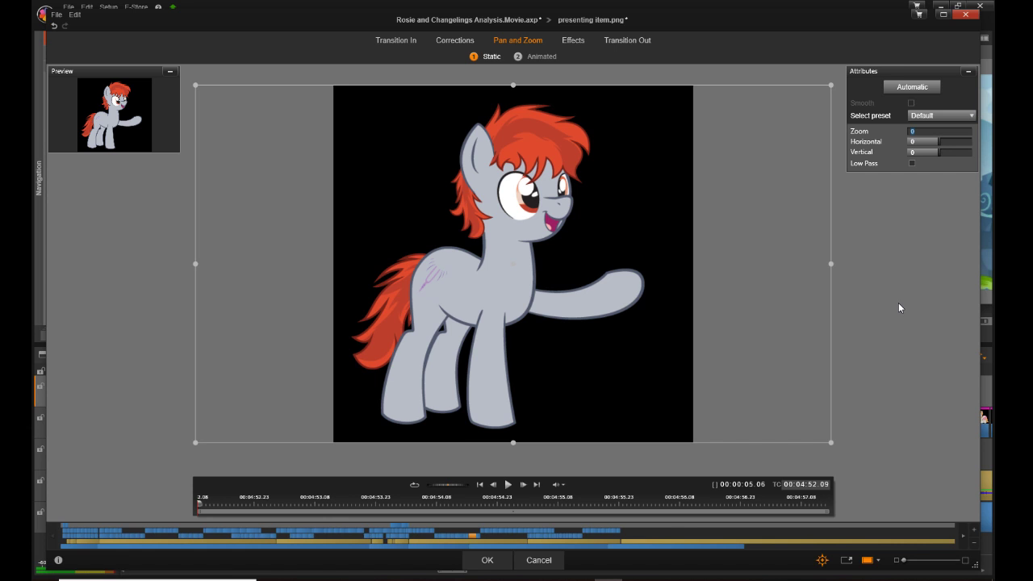
{"action": "type", "text": "-7.844"}
{"action": "key", "text": "Return"}
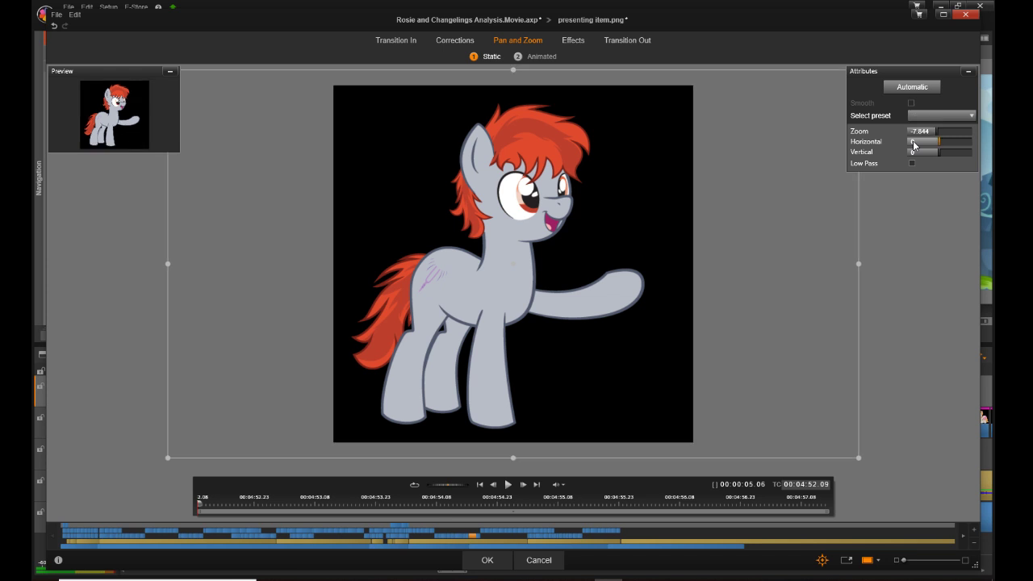
Step: Set the 00:04:52 Presenting Item clip's horizontal position to -30.293 and vertical position to -4.263, and apply them
{"action": "left_click", "coordinate": [913, 142]}
{"action": "type", "text": "-30.293"}
{"action": "left_click", "coordinate": [914, 154]}
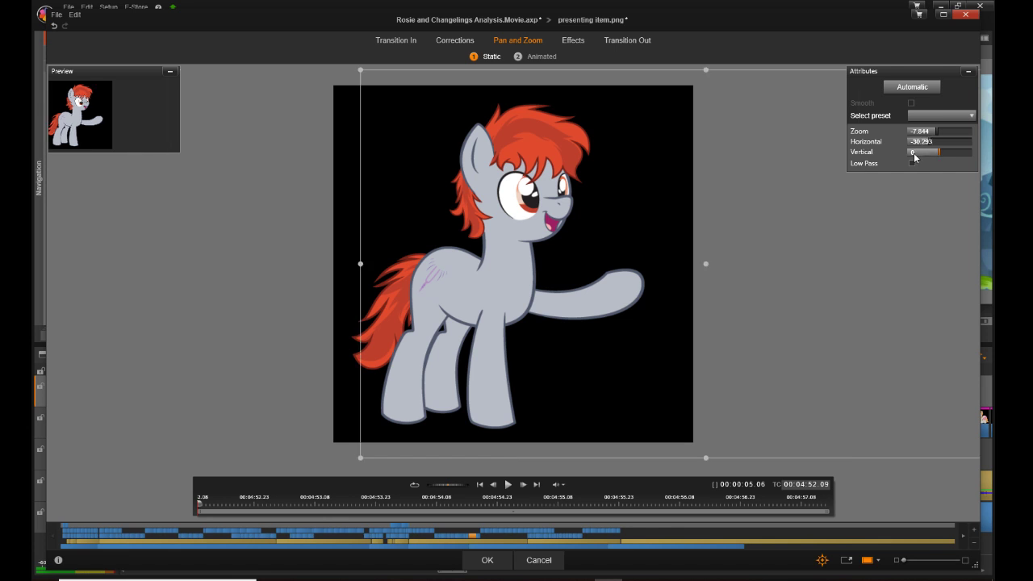
{"action": "left_click", "coordinate": [914, 154]}
{"action": "type", "text": "-4.263"}
{"action": "key", "text": "Return"}
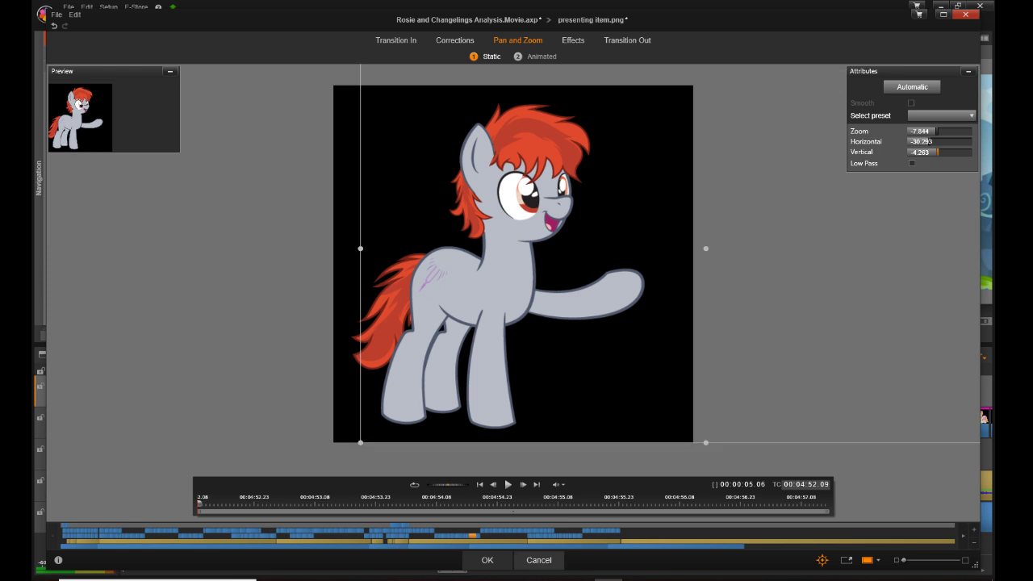
{"action": "left_click", "coordinate": [487, 556]}
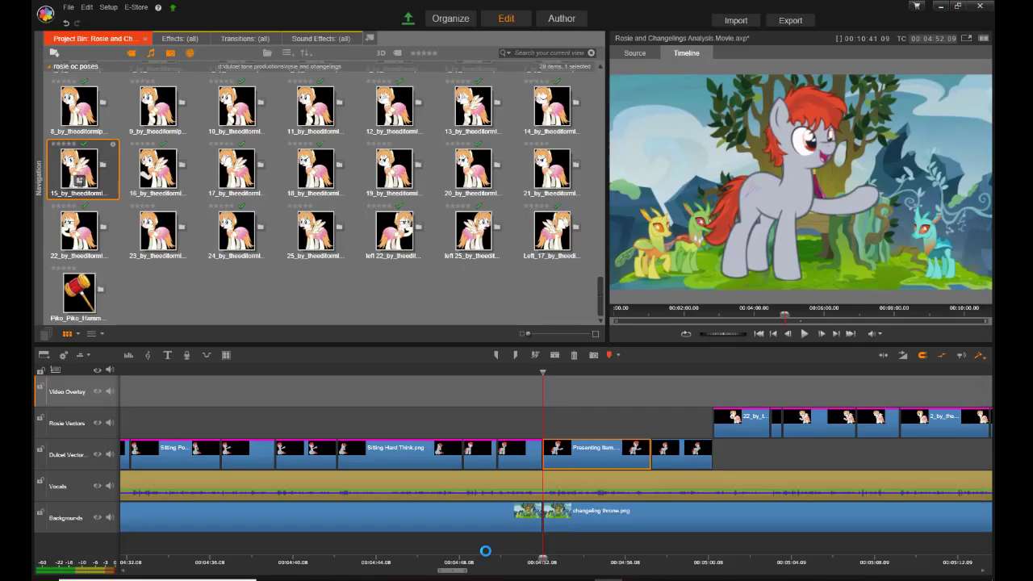
{"action": "right_click", "coordinate": [678, 464]}
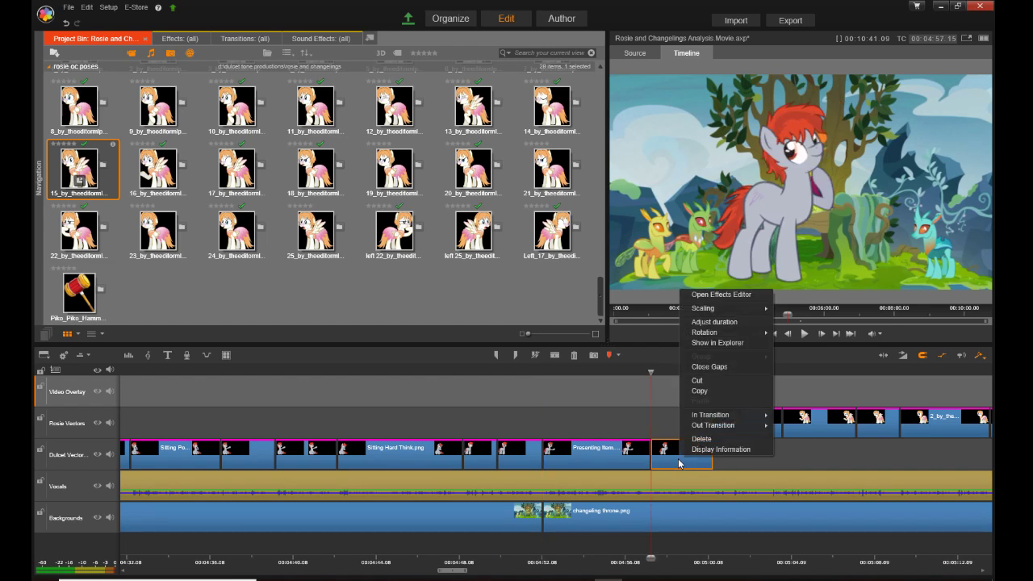
{"action": "left_click", "coordinate": [713, 295]}
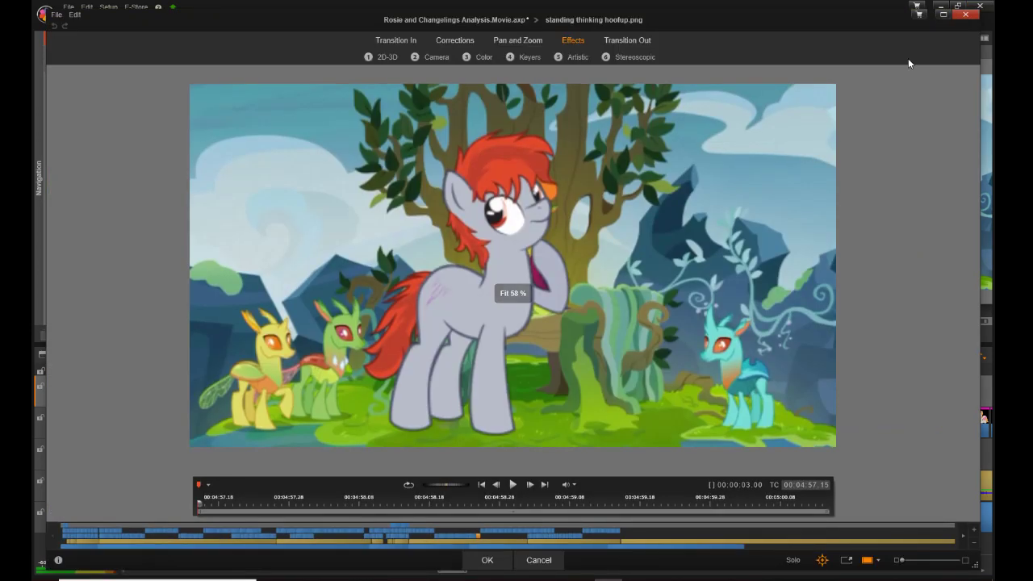
{"action": "left_click", "coordinate": [965, 14]}
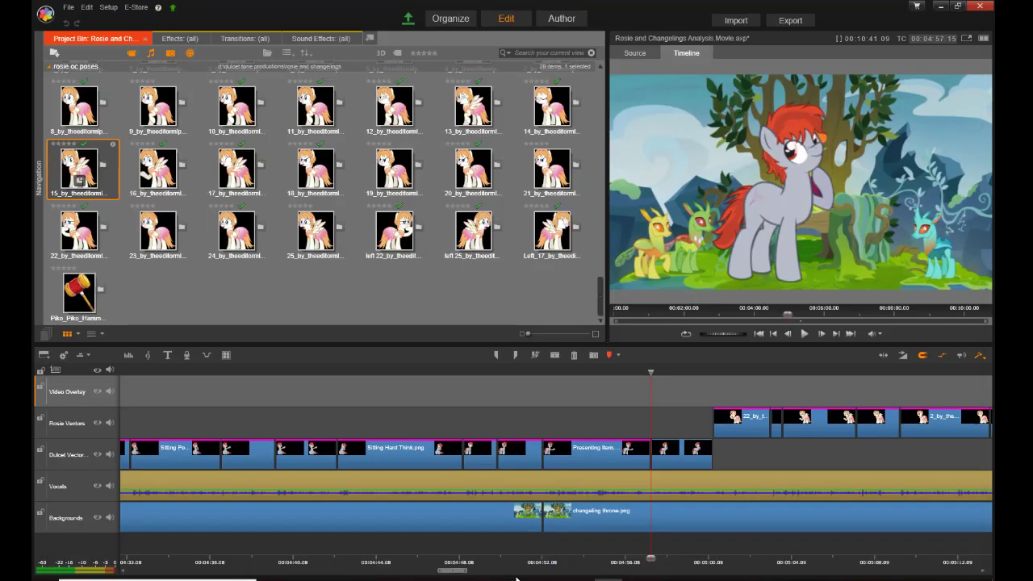
Step: Open the Pan and Zoom settings of the Presenting Item clip at about 00:05:35 and set the zoom to -7.844
{"action": "scroll", "coordinate": [449, 572], "scroll_direction": "left", "scroll_amount": 3}
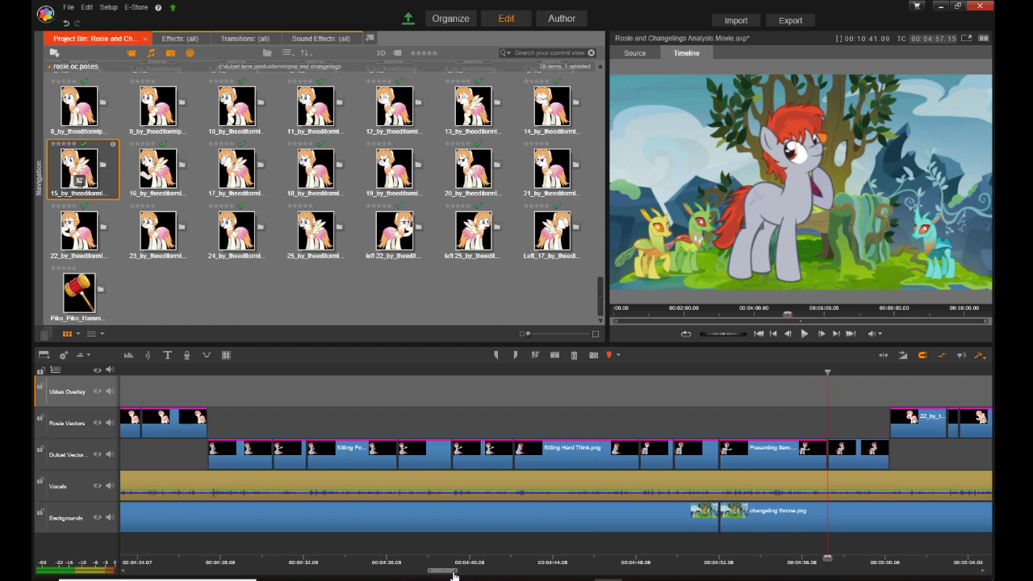
{"action": "left_click_drag", "start_coordinate": [454, 575], "coordinate": [536, 574]}
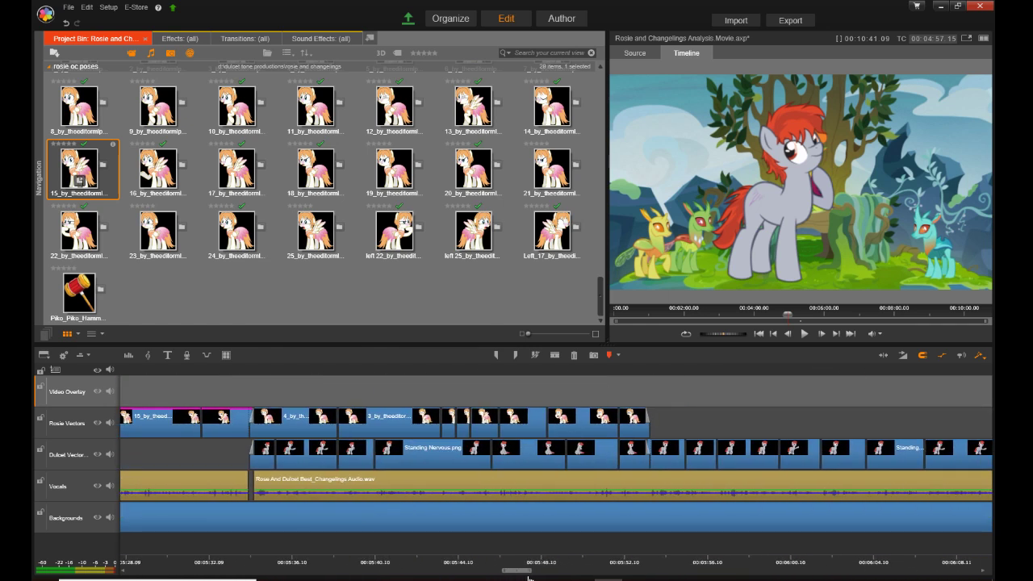
{"action": "left_click", "coordinate": [293, 462]}
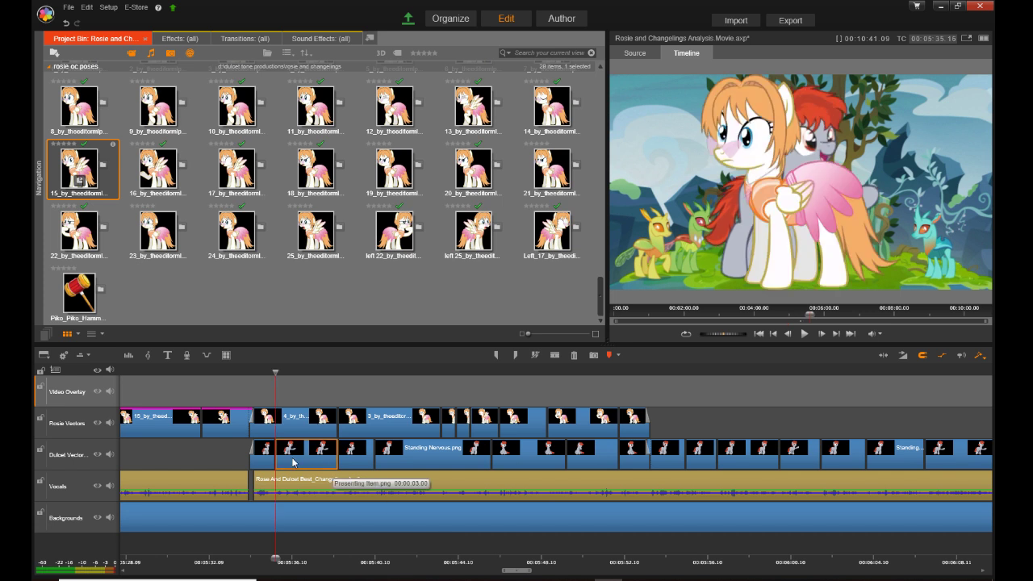
{"action": "right_click", "coordinate": [293, 463]}
{"action": "left_click", "coordinate": [339, 297]}
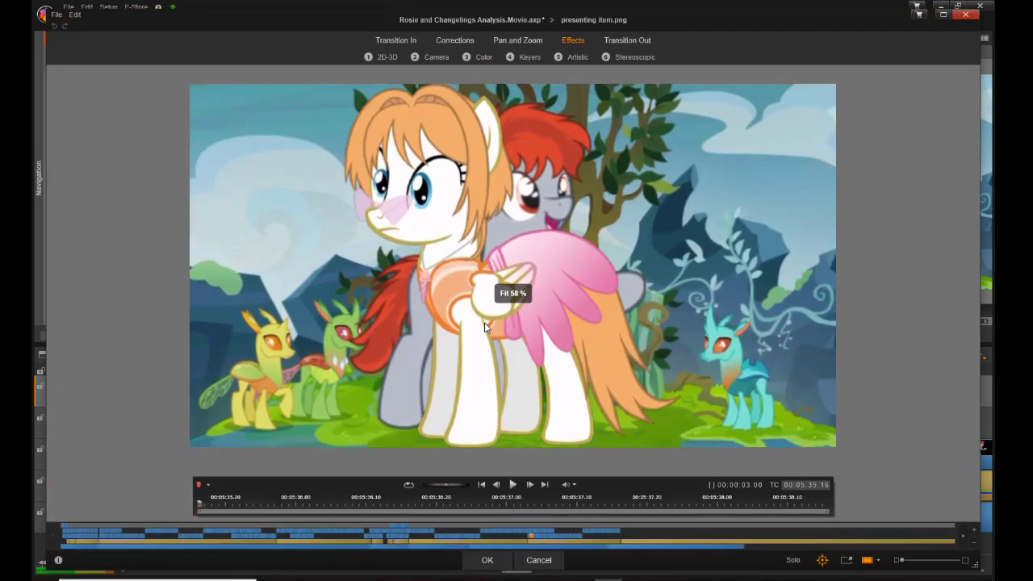
{"action": "left_click", "coordinate": [505, 40]}
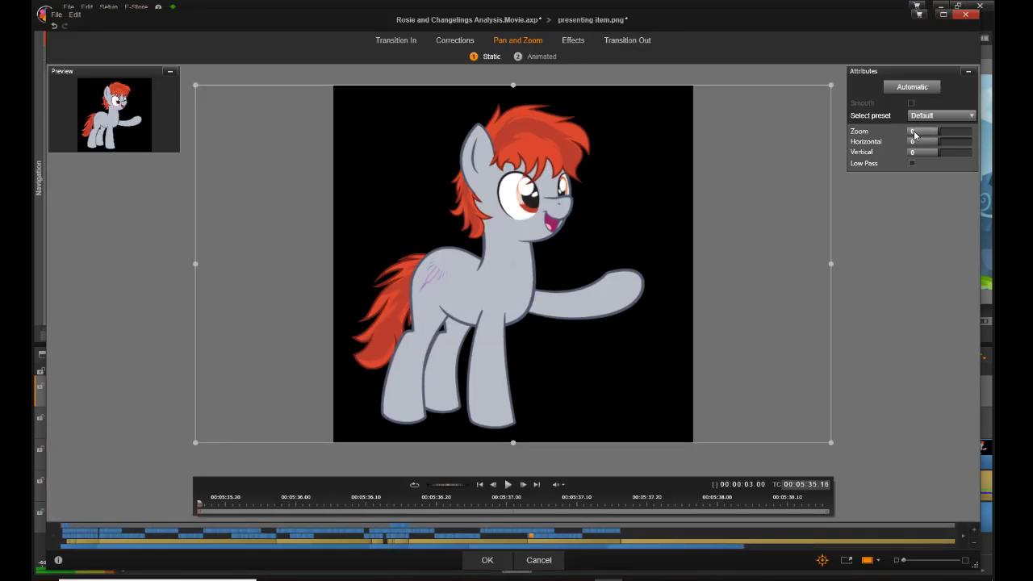
{"action": "double_click", "coordinate": [913, 132]}
{"action": "type", "text": "-7.844"}
{"action": "key", "text": "Return"}
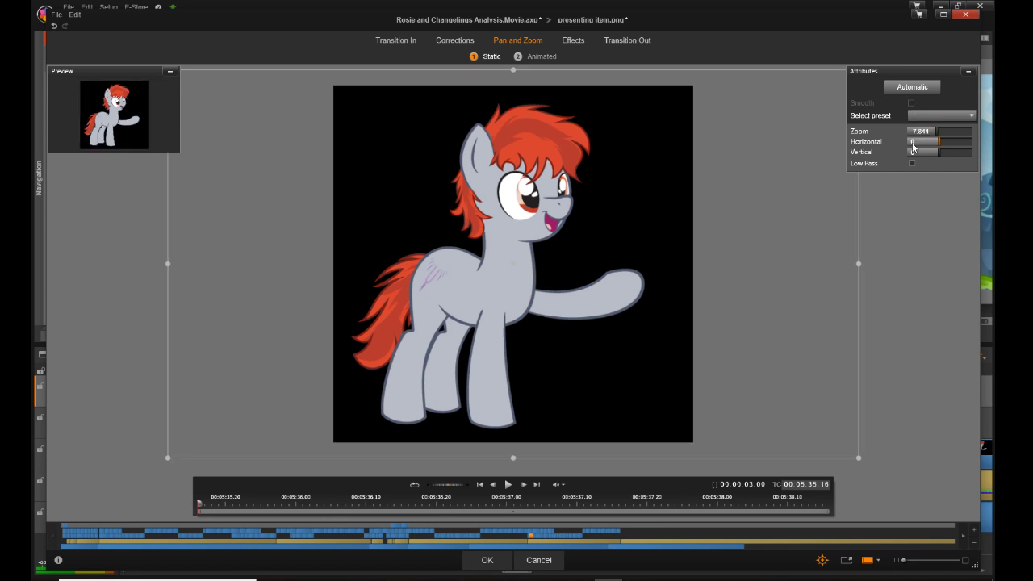
Step: Set the 00:05:35 Presenting Item clip's horizontal position to -30.293 and vertical position to -4.263, and apply them
{"action": "left_click", "coordinate": [913, 142]}
{"action": "type", "text": "-30"}
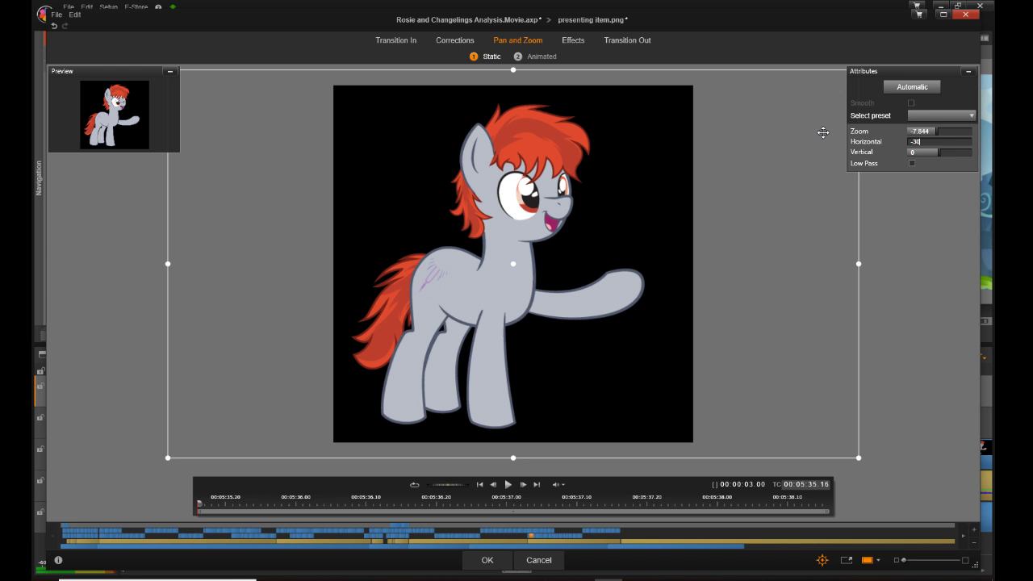
{"action": "type", "text": ".293"}
{"action": "key", "text": "Return"}
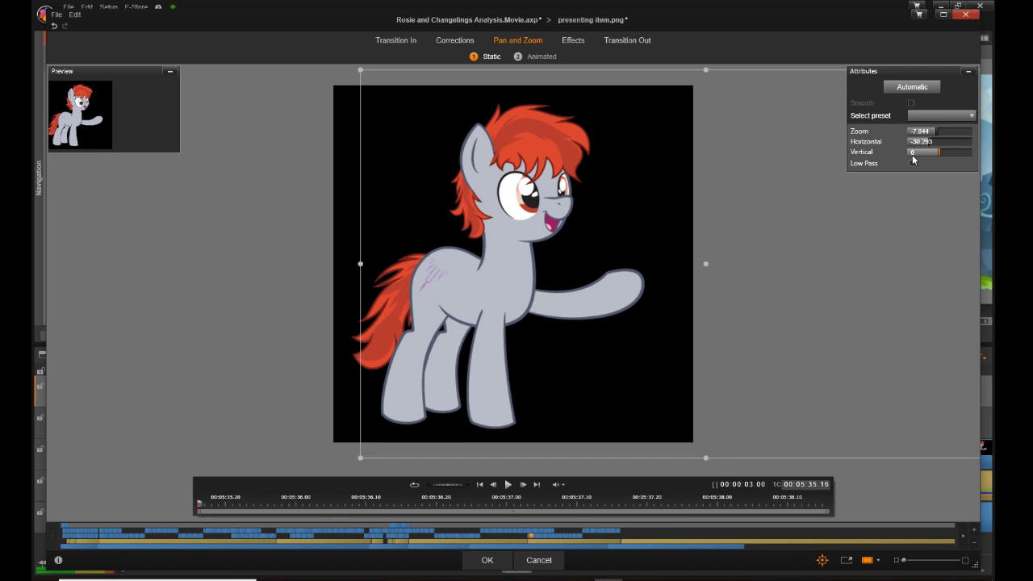
{"action": "left_click", "coordinate": [913, 155]}
{"action": "type", "text": "-4.263"}
{"action": "key", "text": "Return"}
{"action": "left_click", "coordinate": [486, 564]}
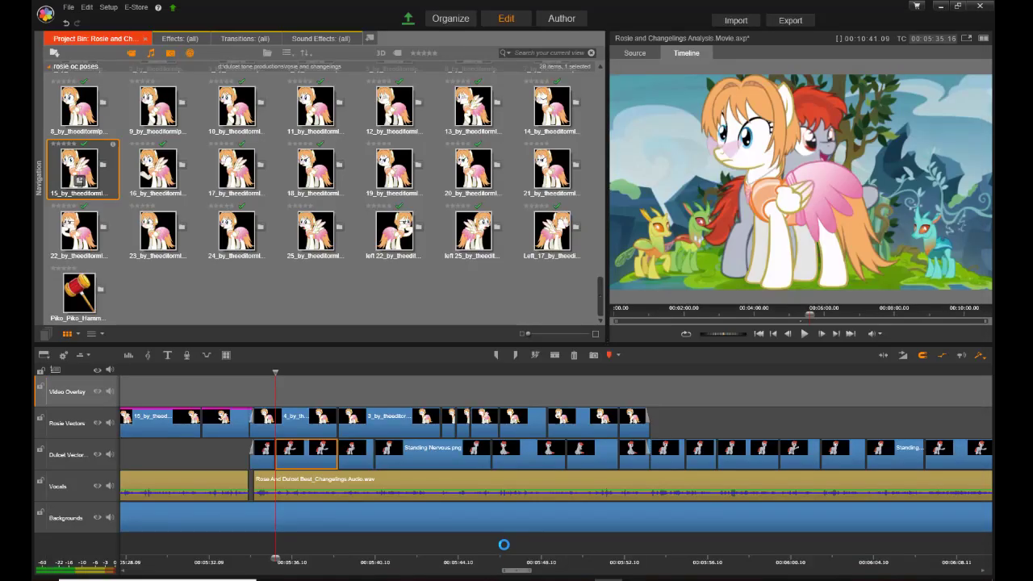
Step: Open the Pan and Zoom settings of the Standing Nervous clip at about 00:05:40 and set the zoom to -7.844
{"action": "right_click", "coordinate": [352, 454]}
{"action": "left_click", "coordinate": [455, 463]}
{"action": "right_click", "coordinate": [455, 463]}
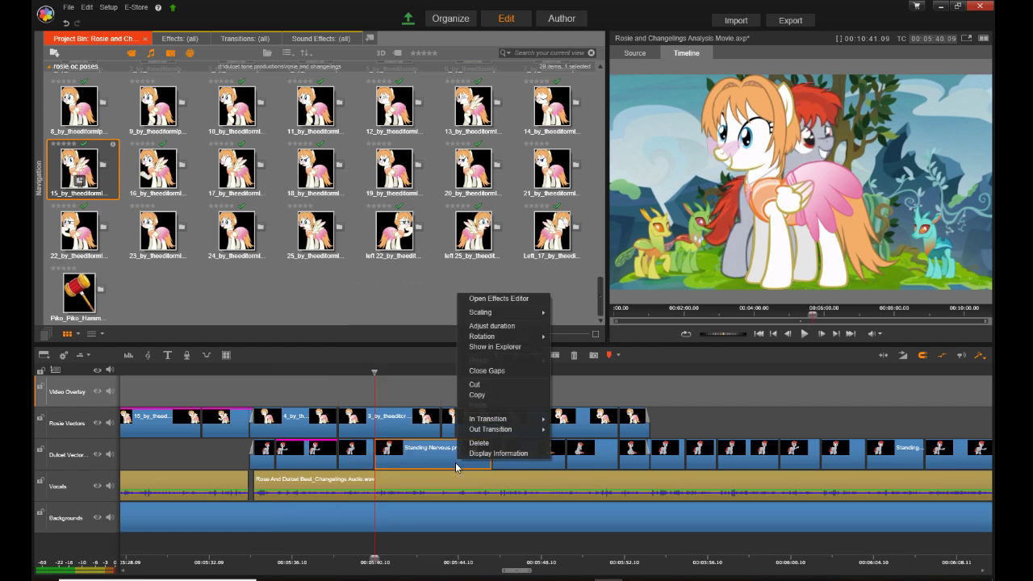
{"action": "left_click", "coordinate": [510, 298]}
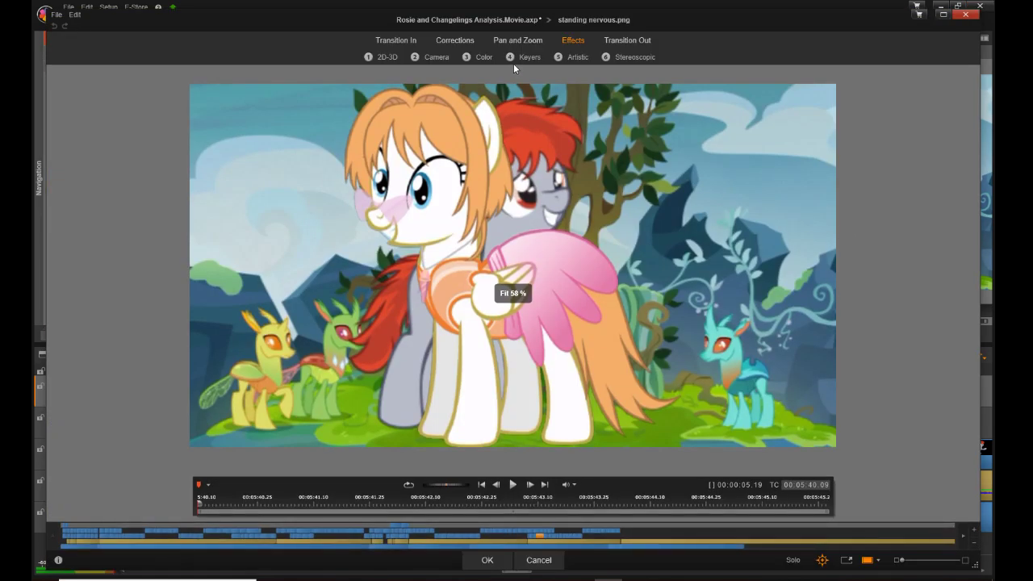
{"action": "left_click", "coordinate": [517, 41]}
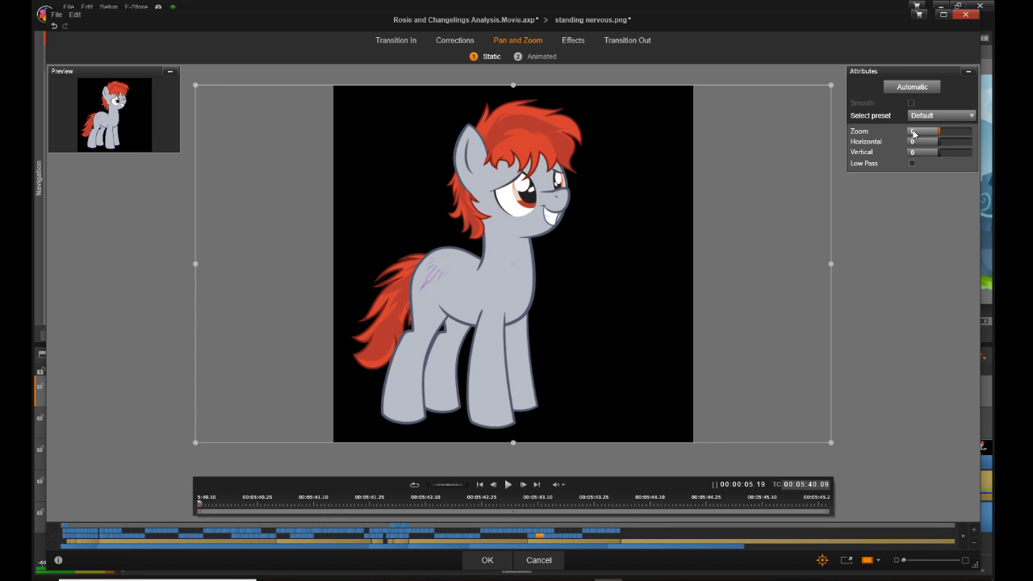
{"action": "left_click", "coordinate": [914, 134]}
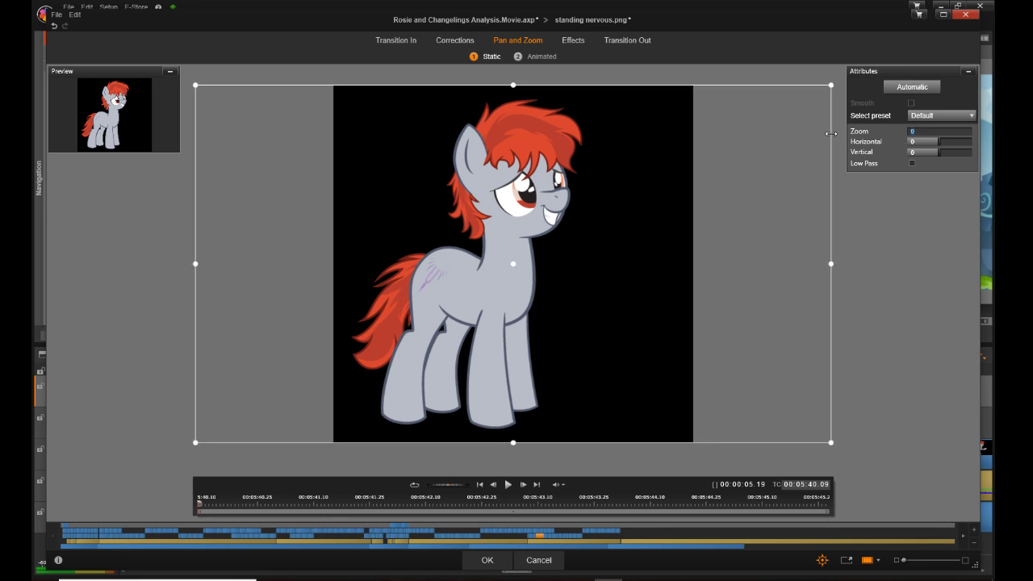
{"action": "type", "text": "-7.844"}
{"action": "key", "text": "Return"}
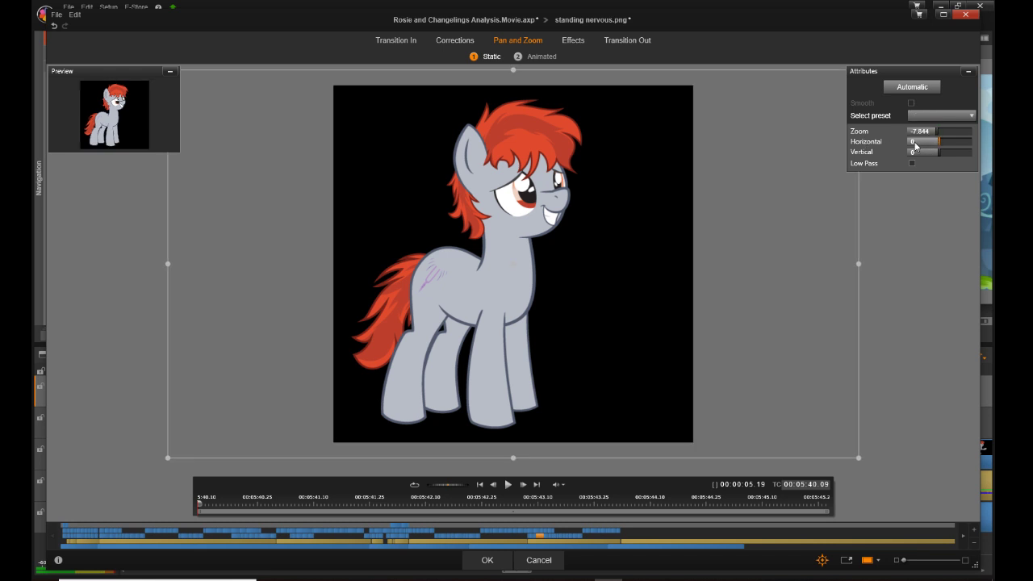
Step: Set the Standing Nervous clip's horizontal position to -30.293 and vertical position to -4.263, and apply them
{"action": "left_click", "coordinate": [913, 143]}
{"action": "type", "text": "-30.293"}
{"action": "key", "text": "Return"}
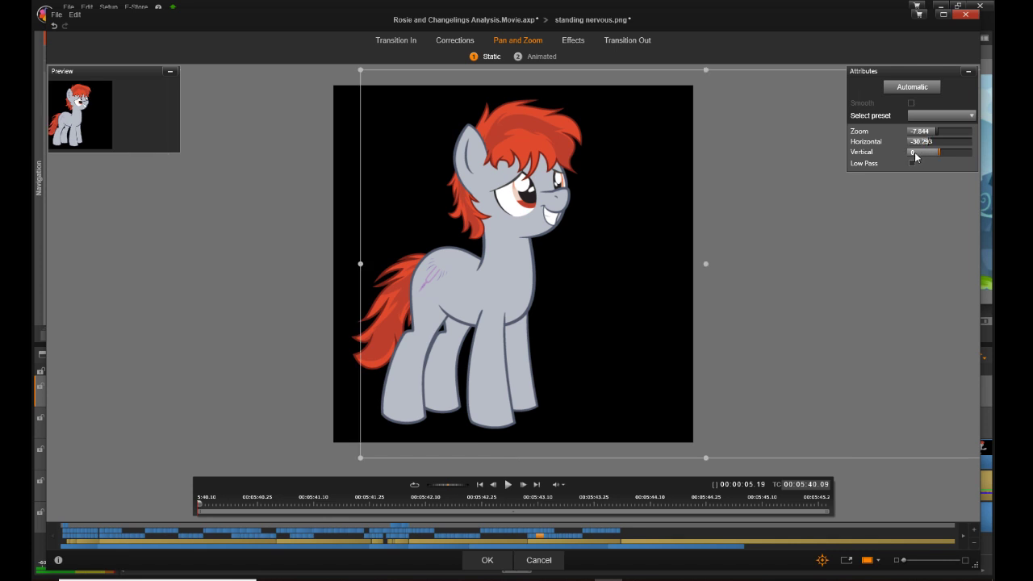
{"action": "left_click", "coordinate": [913, 153]}
{"action": "type", "text": "-4.263"}
{"action": "key", "text": "Return"}
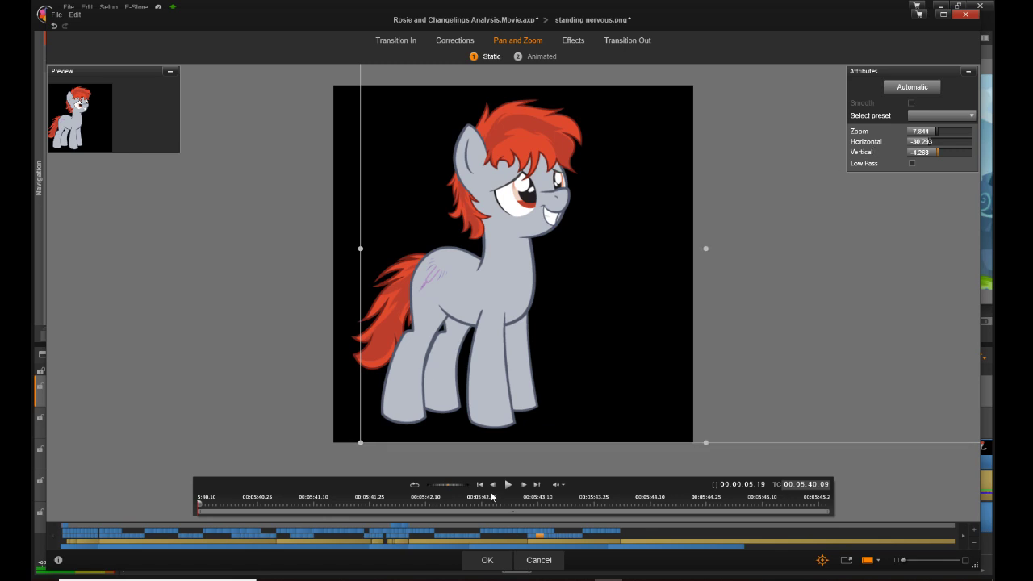
{"action": "left_click", "coordinate": [488, 560]}
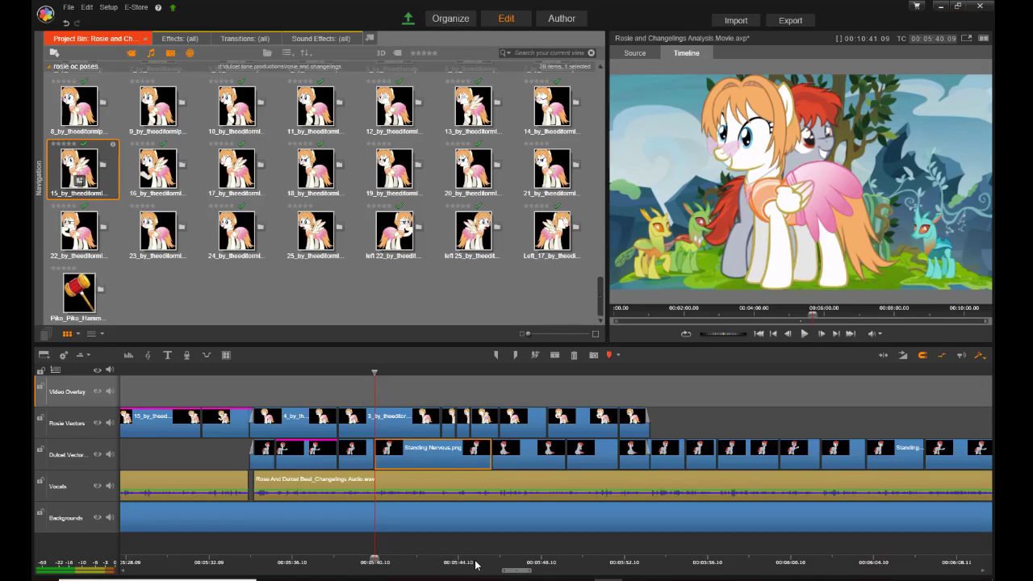
Step: Open the Pan and Zoom settings of the sitting static clip at about 00:05:45 and set the zoom to -7.844
{"action": "left_click", "coordinate": [532, 456]}
{"action": "right_click", "coordinate": [532, 454]}
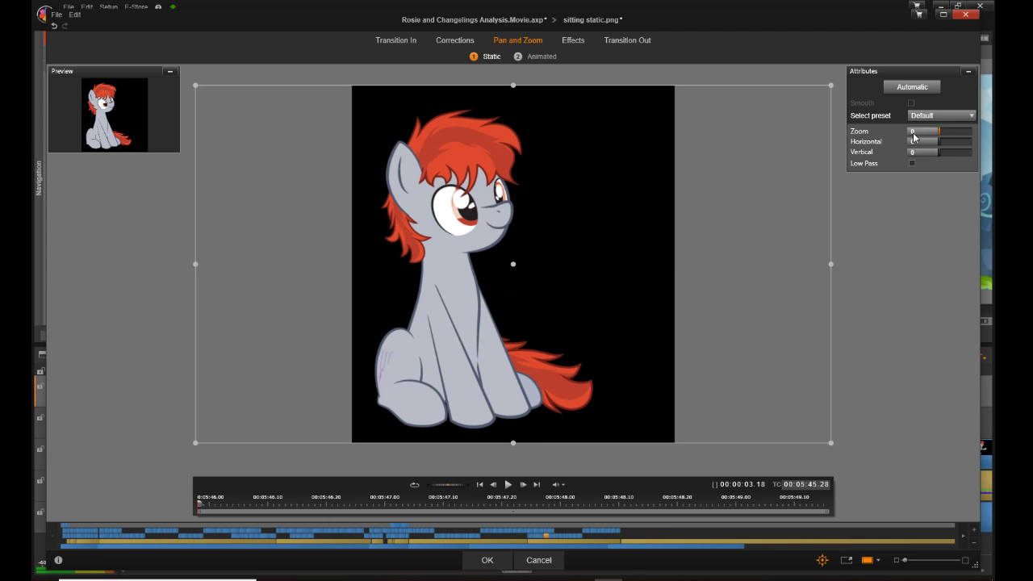
{"action": "left_click", "coordinate": [911, 132]}
{"action": "type", "text": "-7.844"}
{"action": "key", "text": "Return"}
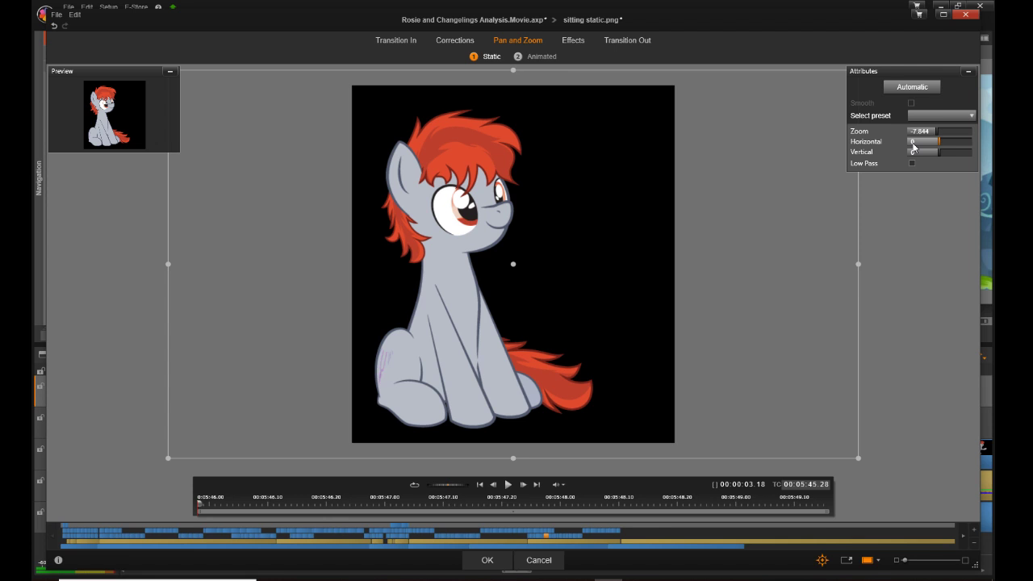
Step: Set the sitting static clip's horizontal position to -30.293 and vertical position to -4.263, and apply them
{"action": "left_click", "coordinate": [913, 142]}
{"action": "type", "text": "-30.293"}
{"action": "key", "text": "Return"}
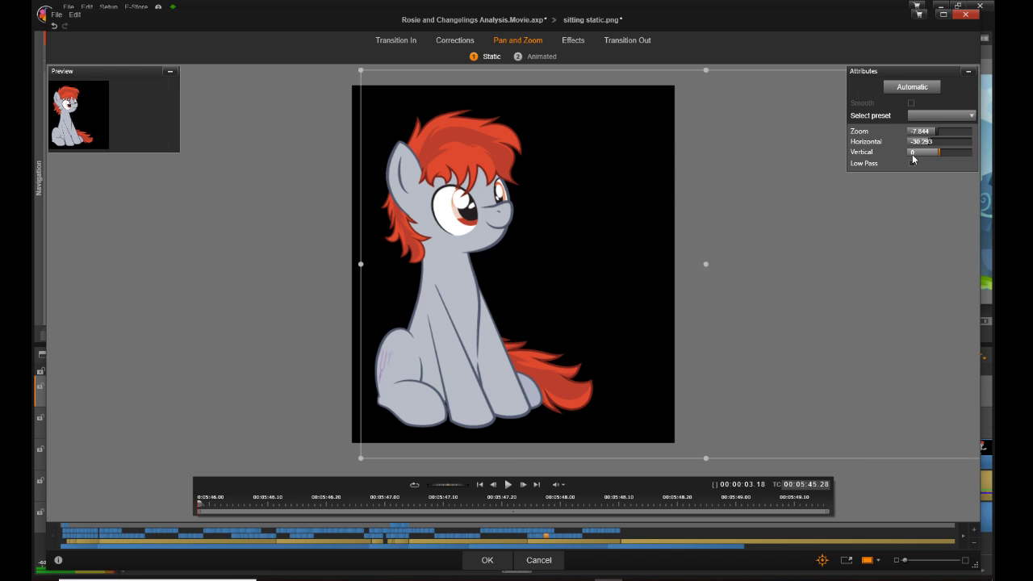
{"action": "left_click", "coordinate": [912, 155]}
{"action": "type", "text": "-4.283"}
{"action": "key", "text": "Return"}
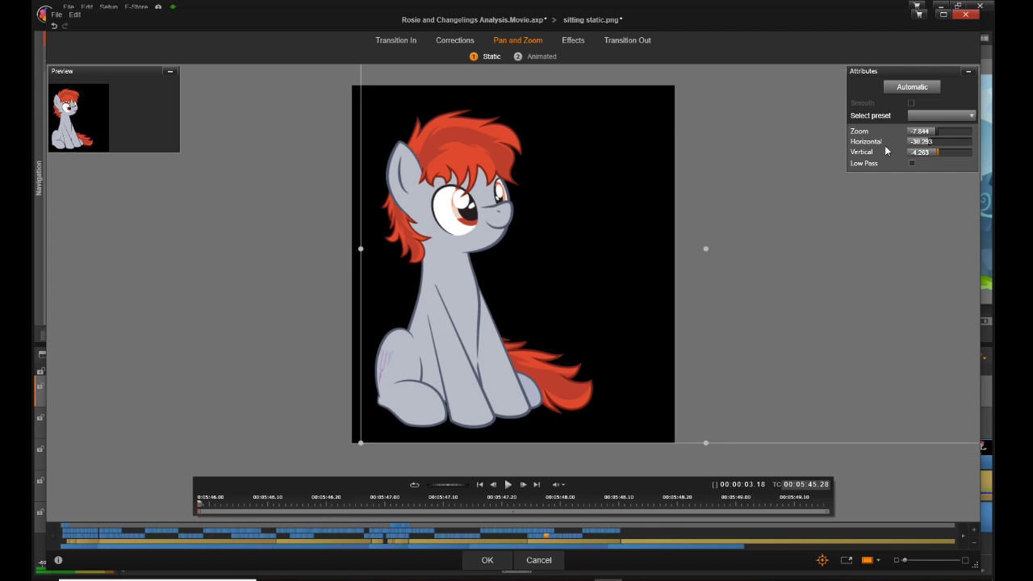
{"action": "left_click", "coordinate": [484, 560]}
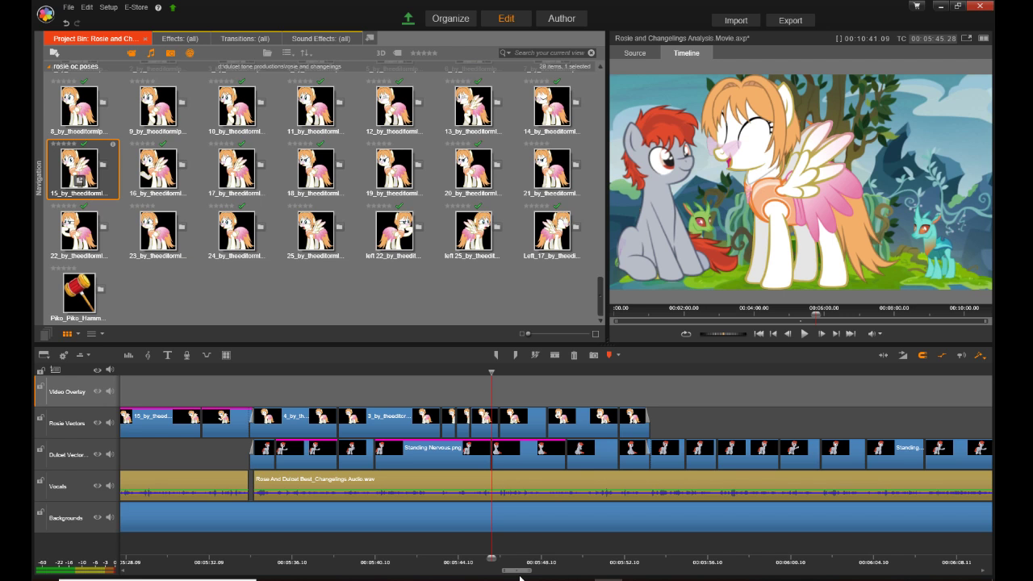
Step: Open the Pan and Zoom settings of the nervous 4th wall clip at about 00:05:53 and set the zoom to -7.844
{"action": "left_click_drag", "start_coordinate": [521, 572], "coordinate": [535, 573]}
{"action": "left_click", "coordinate": [440, 467]}
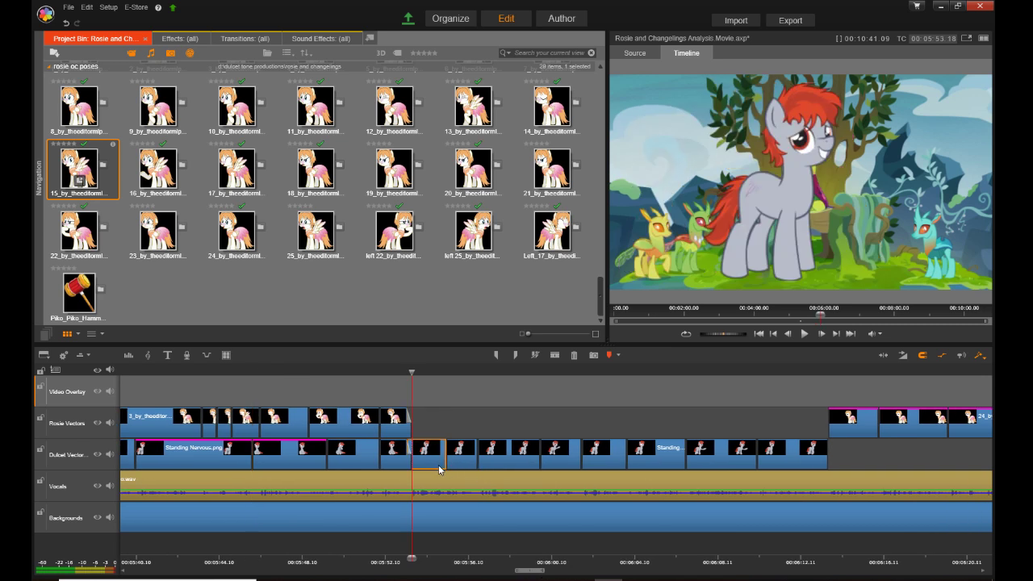
{"action": "right_click", "coordinate": [439, 466]}
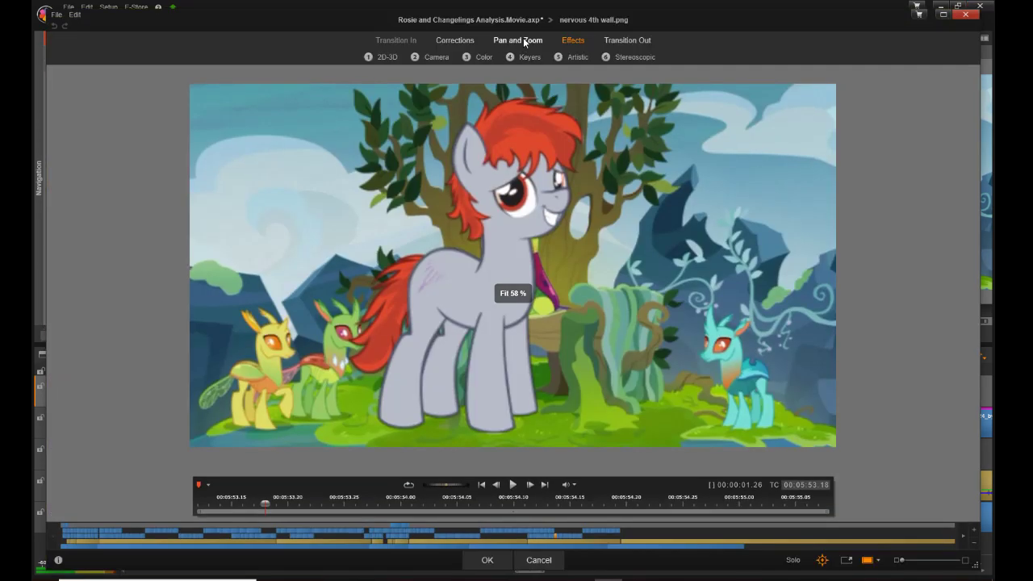
{"action": "left_click", "coordinate": [523, 39]}
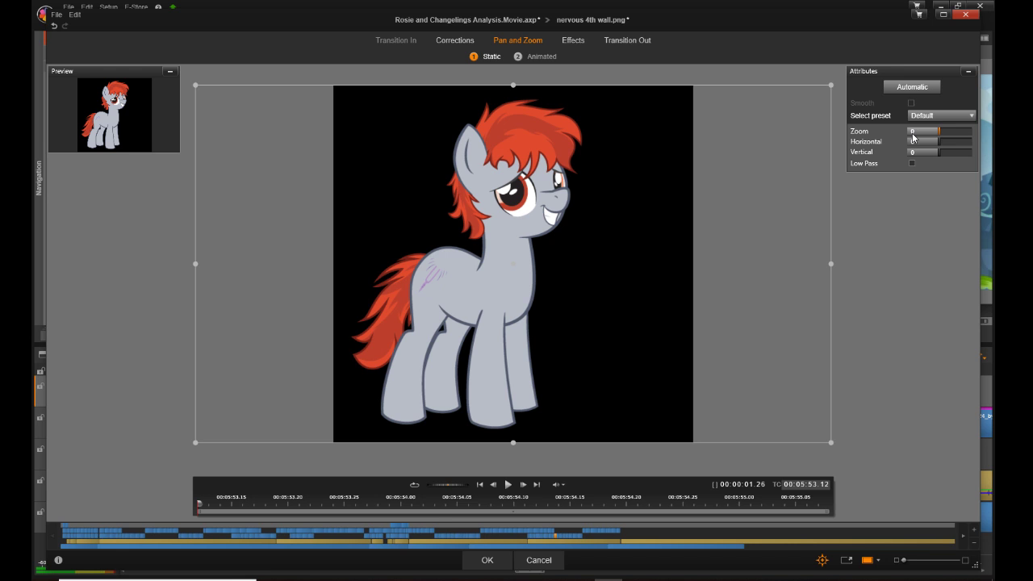
{"action": "left_click", "coordinate": [911, 133]}
{"action": "type", "text": "-7.844"}
{"action": "key", "text": "Return"}
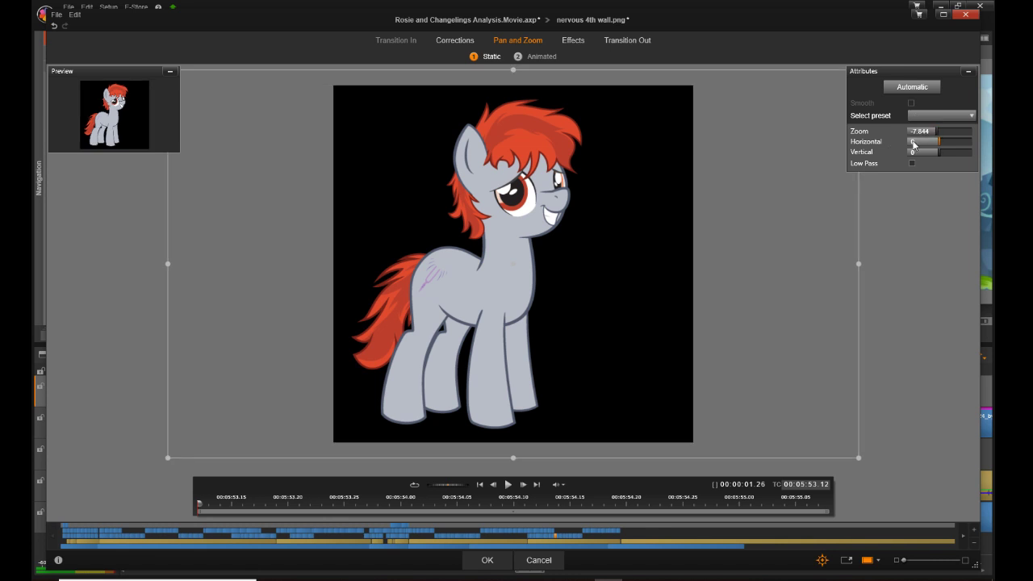
Step: Set the nervous 4th wall clip's horizontal position to -30.293 and vertical position to -4.263, and apply them
{"action": "left_click", "coordinate": [913, 142]}
{"action": "type", "text": "-30.293"}
{"action": "left_click", "coordinate": [912, 154]}
{"action": "left_click", "coordinate": [913, 154]}
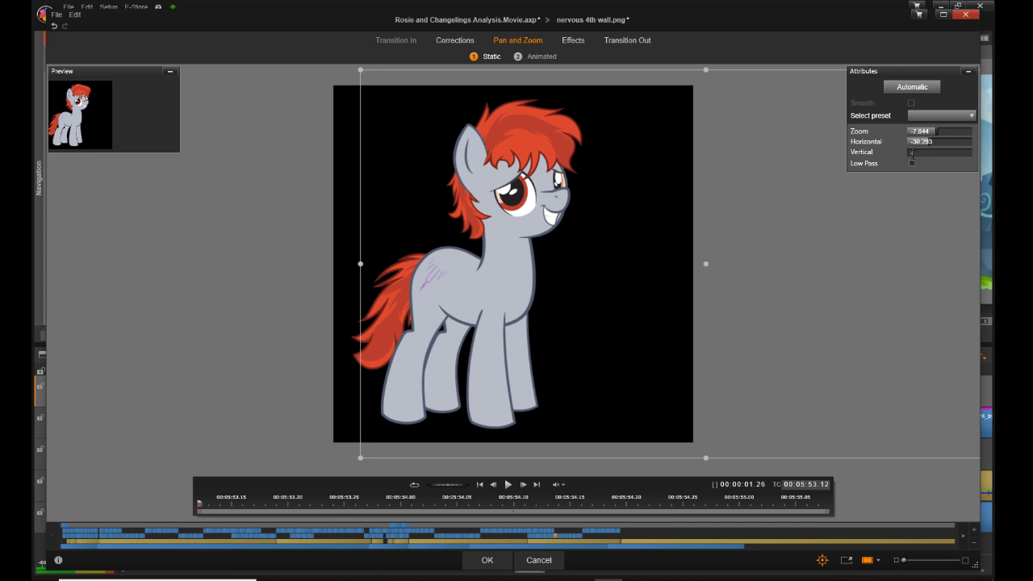
{"action": "type", "text": "-4.263"}
{"action": "key", "text": "Return"}
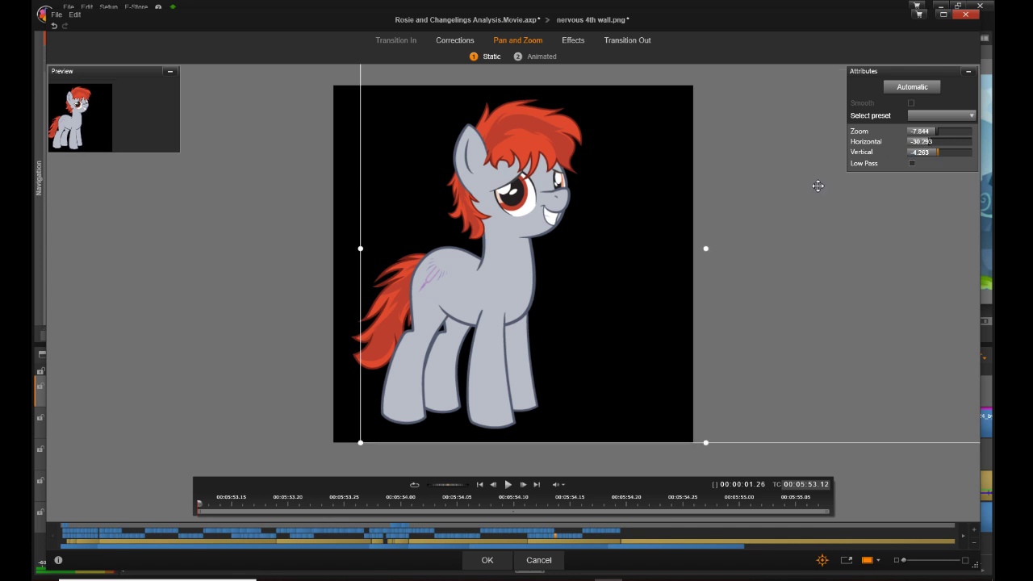
{"action": "left_click", "coordinate": [497, 565]}
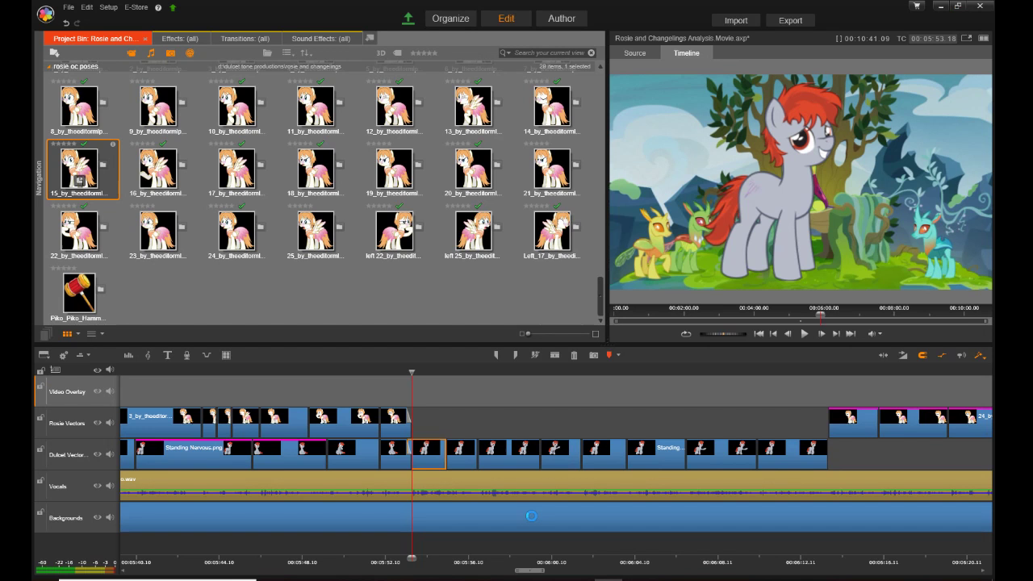
Step: Open the Pan and Zoom settings of the really 4th wall.png clip on the Dulcet track and set its zoom to -7.844
{"action": "right_click", "coordinate": [465, 459]}
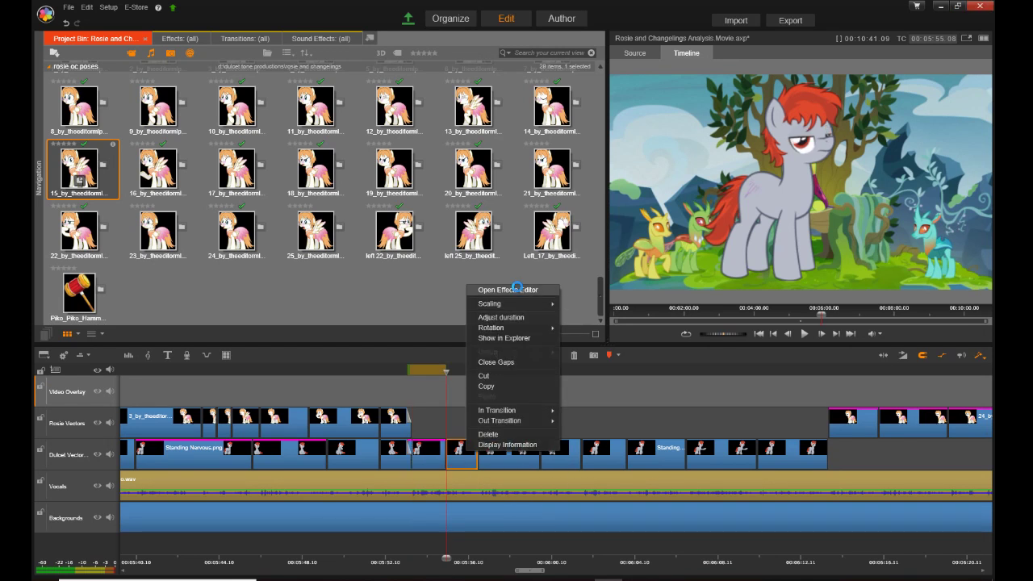
{"action": "left_click", "coordinate": [507, 289]}
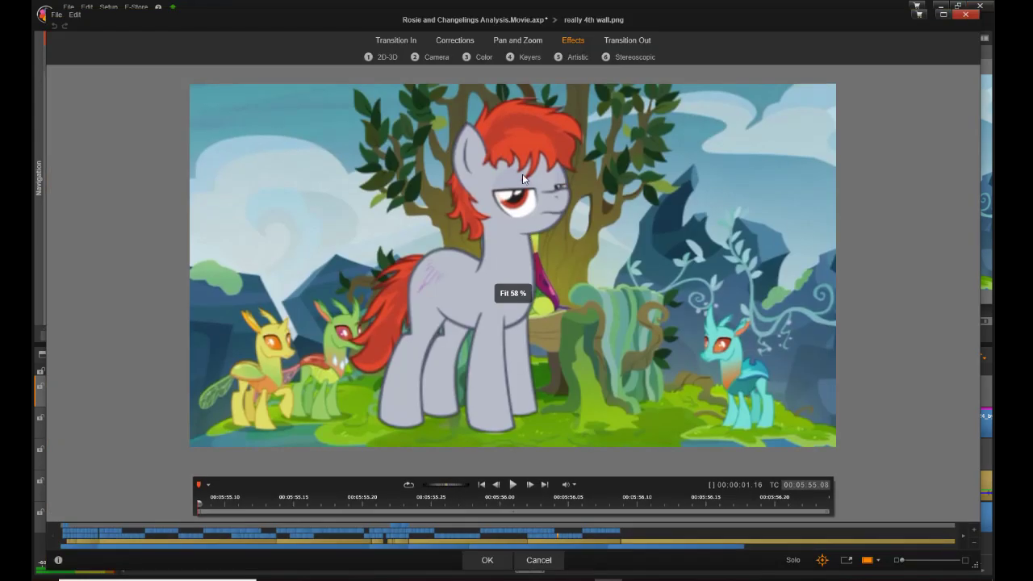
{"action": "left_click", "coordinate": [511, 42]}
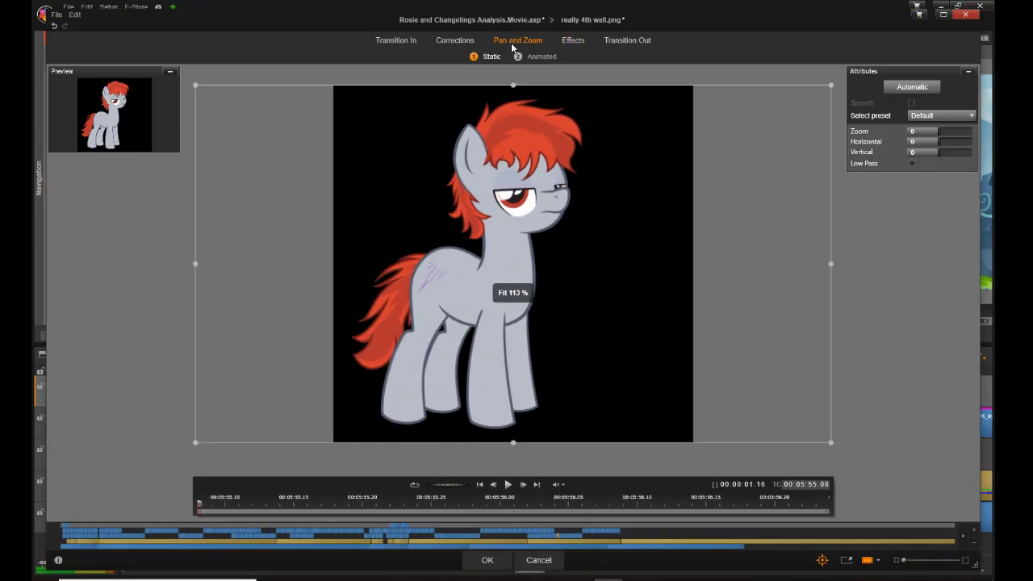
{"action": "left_click", "coordinate": [912, 131]}
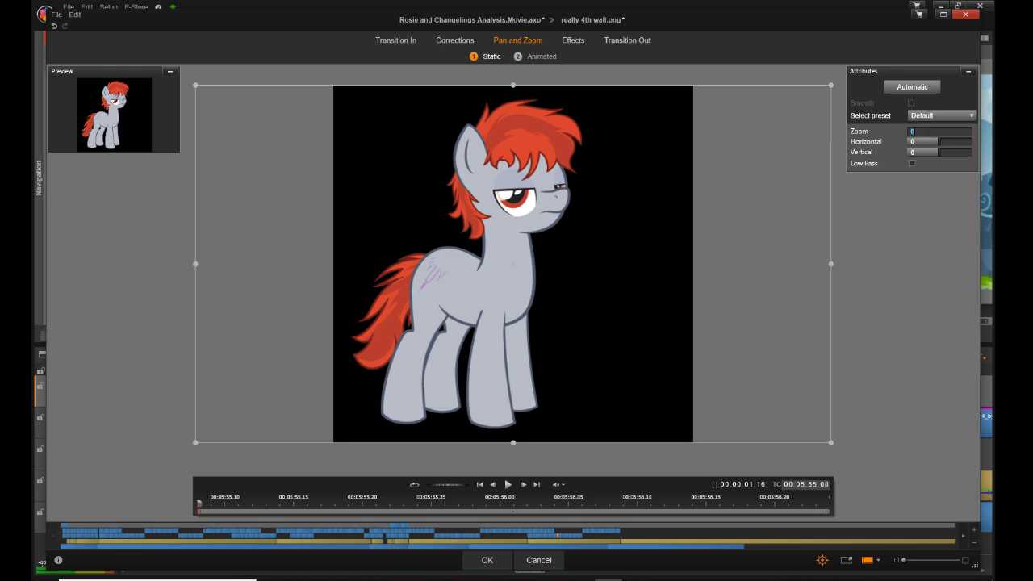
{"action": "type", "text": "-7.844"}
{"action": "key", "text": "Return"}
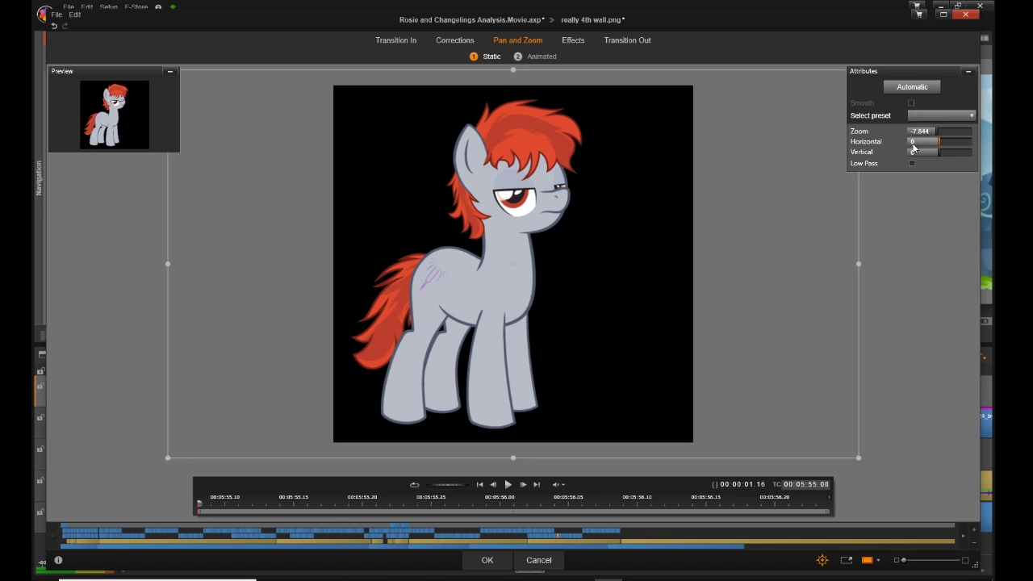
Step: Set the horizontal position of really 4th wall.png to -30.293 and its vertical position to -4.263, and apply the changes
{"action": "left_click", "coordinate": [912, 141]}
{"action": "type", "text": "-30.293"}
{"action": "key", "text": "Return"}
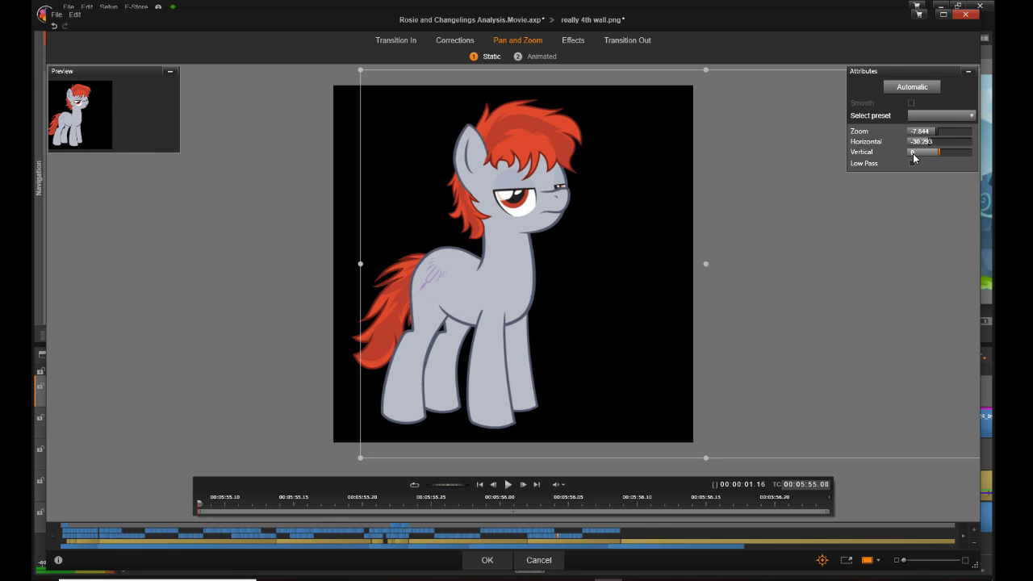
{"action": "left_click", "coordinate": [913, 153]}
{"action": "type", "text": "-4.263"}
{"action": "key", "text": "Return"}
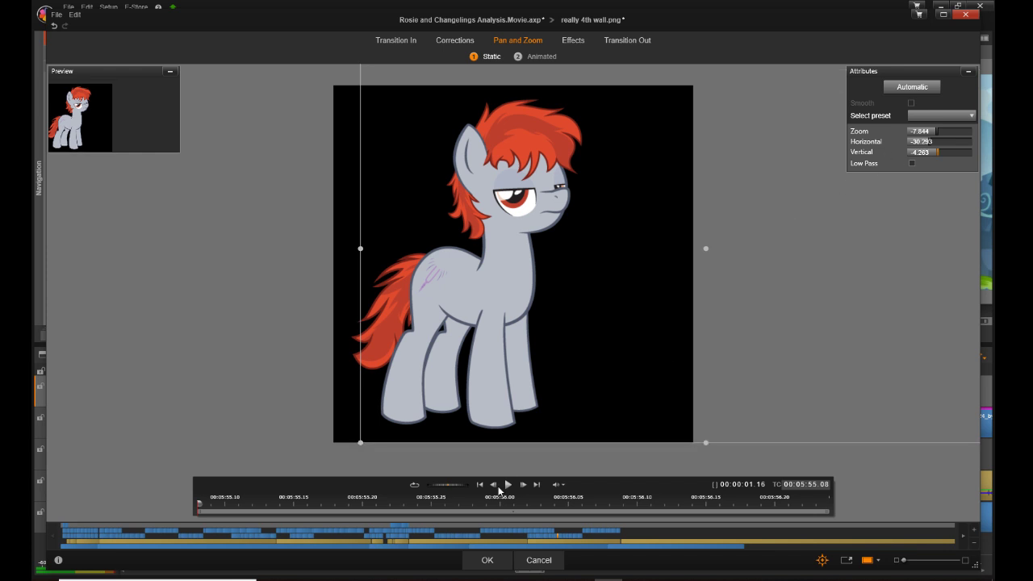
{"action": "left_click", "coordinate": [488, 560]}
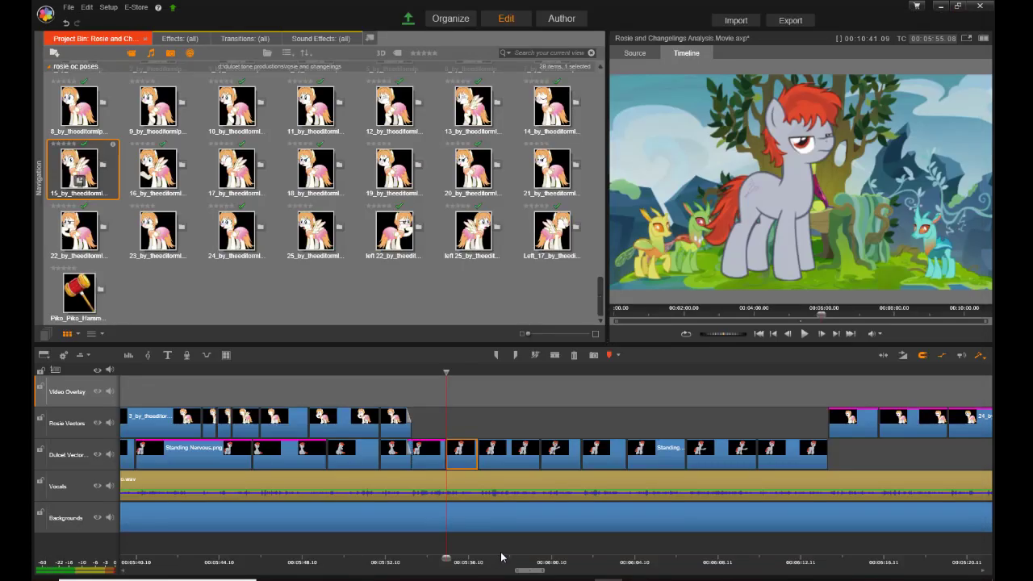
Step: Open the Pan and Zoom settings of the sarcastic.png clip that follows on the Dulcet track and set its zoom to -7.844
{"action": "left_click", "coordinate": [510, 461]}
{"action": "right_click", "coordinate": [510, 460]}
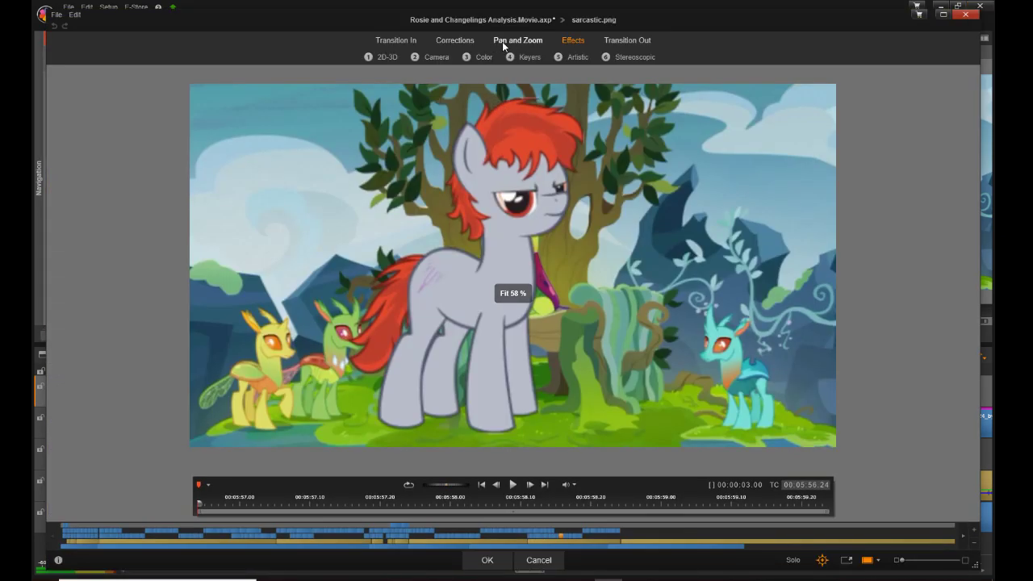
{"action": "left_click", "coordinate": [502, 41]}
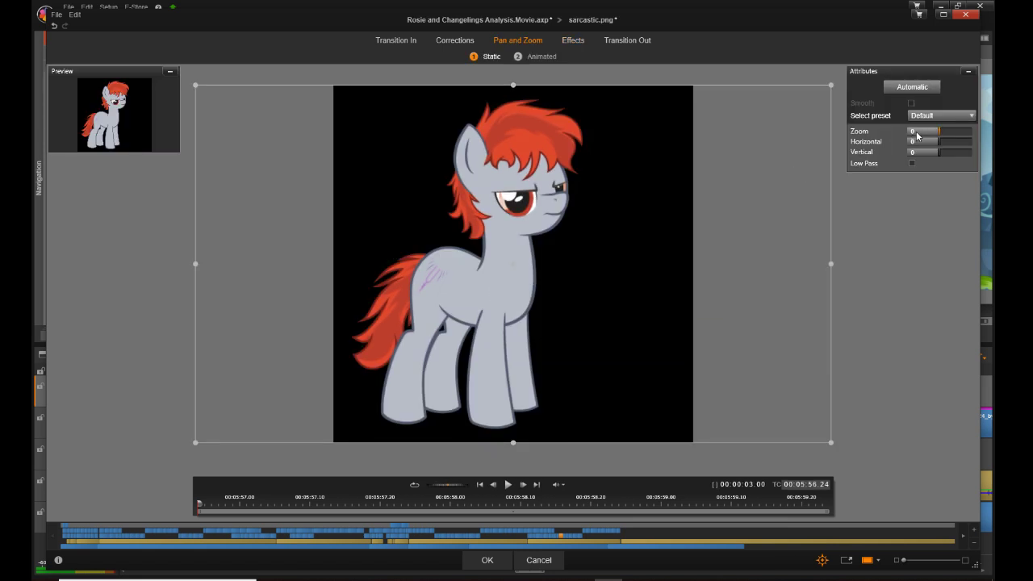
{"action": "left_click", "coordinate": [917, 136]}
{"action": "type", "text": "-7.844"}
{"action": "key", "text": "Return"}
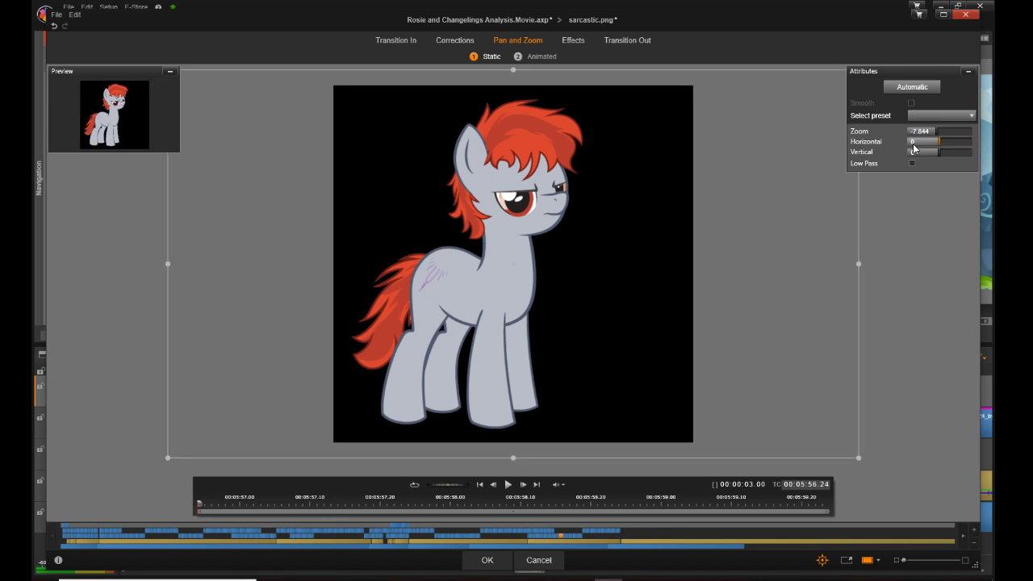
Step: Set the horizontal position of sarcastic.png to -30.293 and its vertical position to -4.263, and apply the changes
{"action": "left_click", "coordinate": [913, 142]}
{"action": "type", "text": "-30.293"}
{"action": "key", "text": "Return"}
{"action": "left_click", "coordinate": [913, 154]}
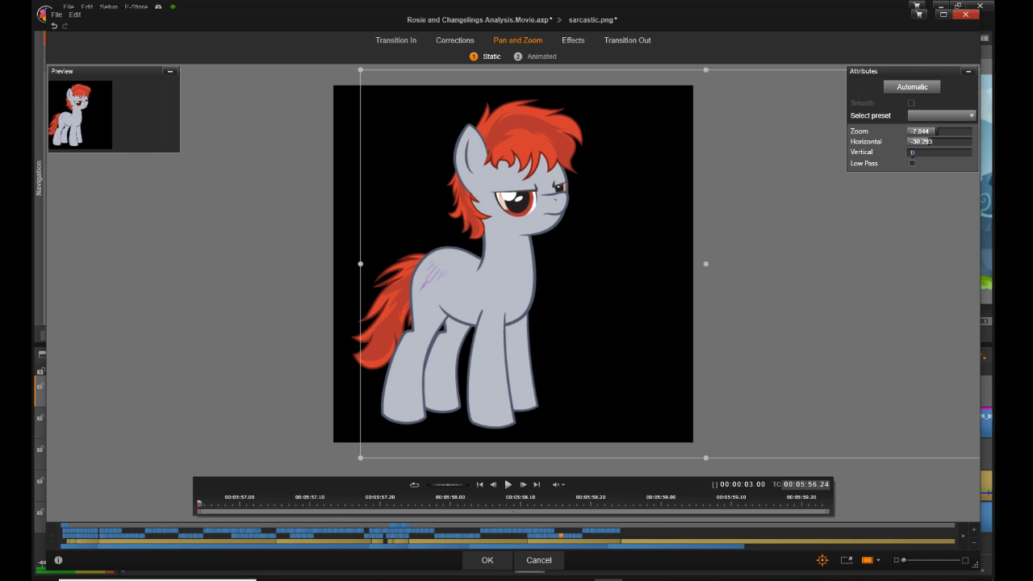
{"action": "type", "text": "-4.283"}
{"action": "key", "text": "Return"}
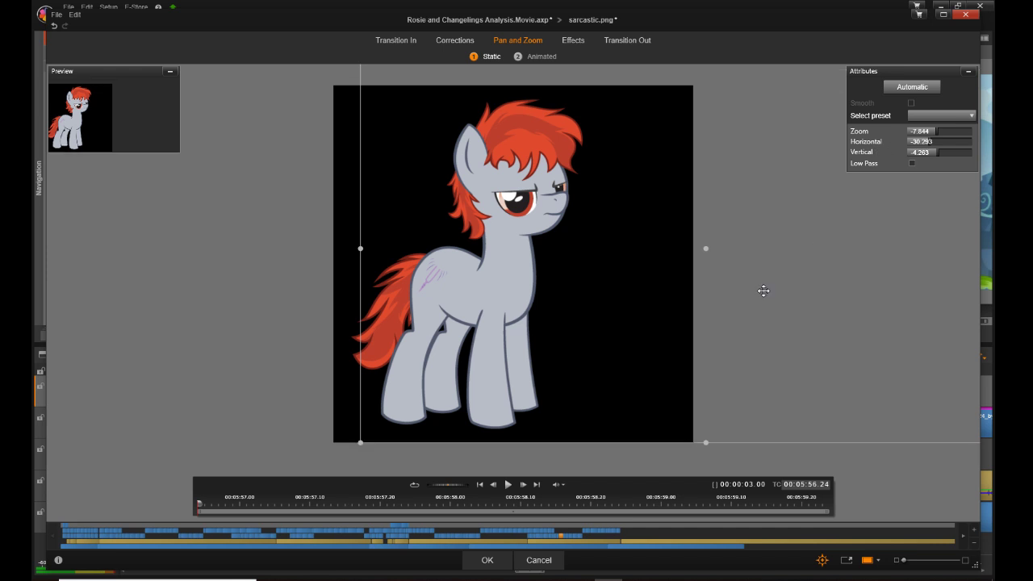
{"action": "left_click", "coordinate": [488, 562]}
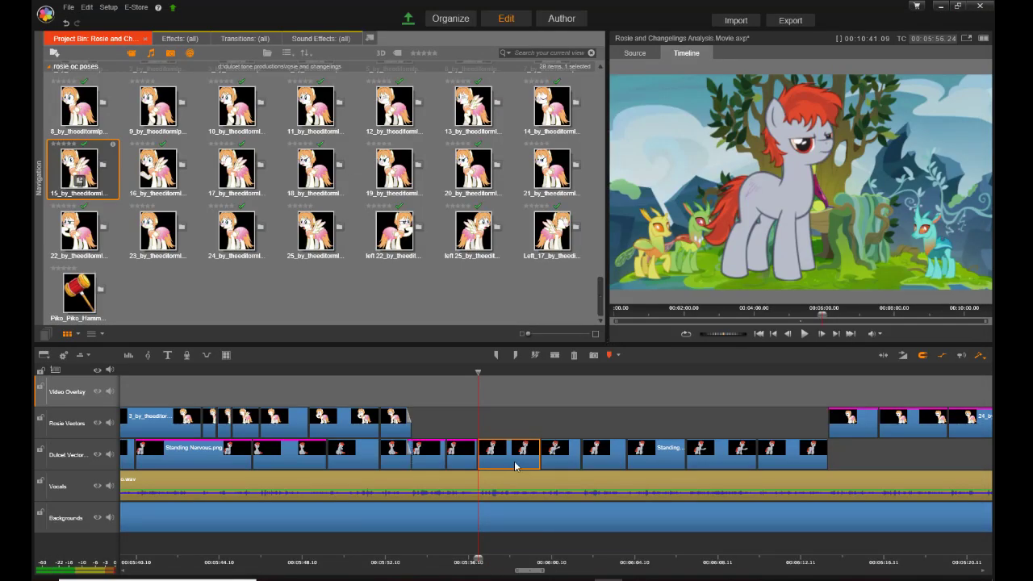
Step: Open the Pan and Zoom settings of the demonstrating 4th wall.png clip after sarcastic.png and set its zoom to -7.844
{"action": "left_click", "coordinate": [562, 470]}
{"action": "right_click", "coordinate": [562, 471]}
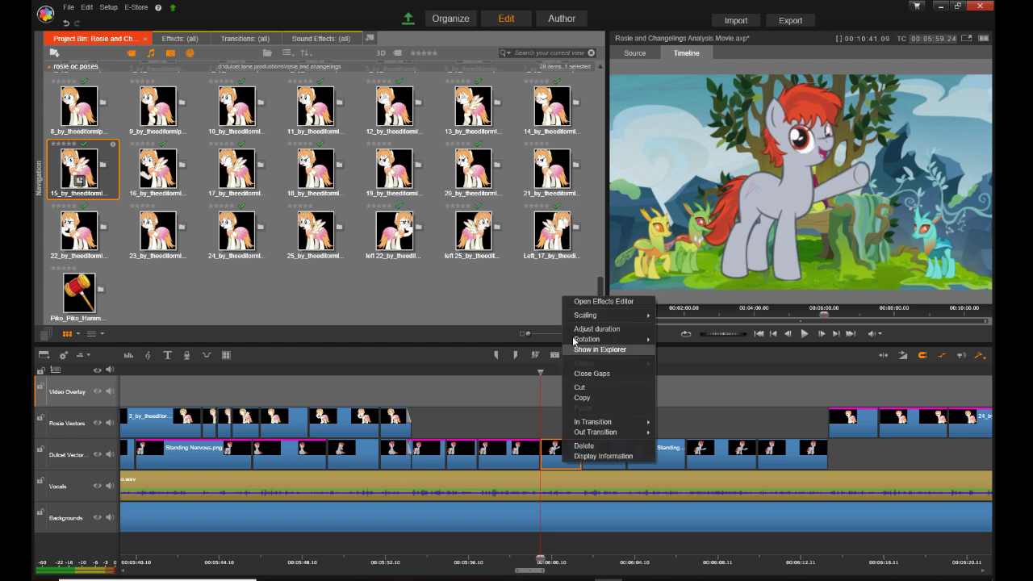
{"action": "left_click", "coordinate": [604, 303]}
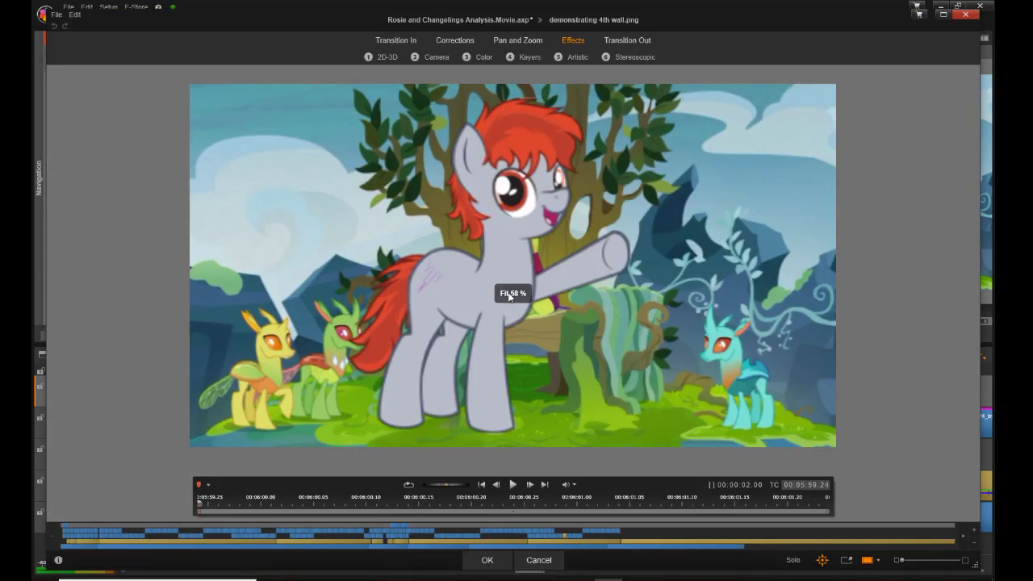
{"action": "left_click", "coordinate": [525, 40]}
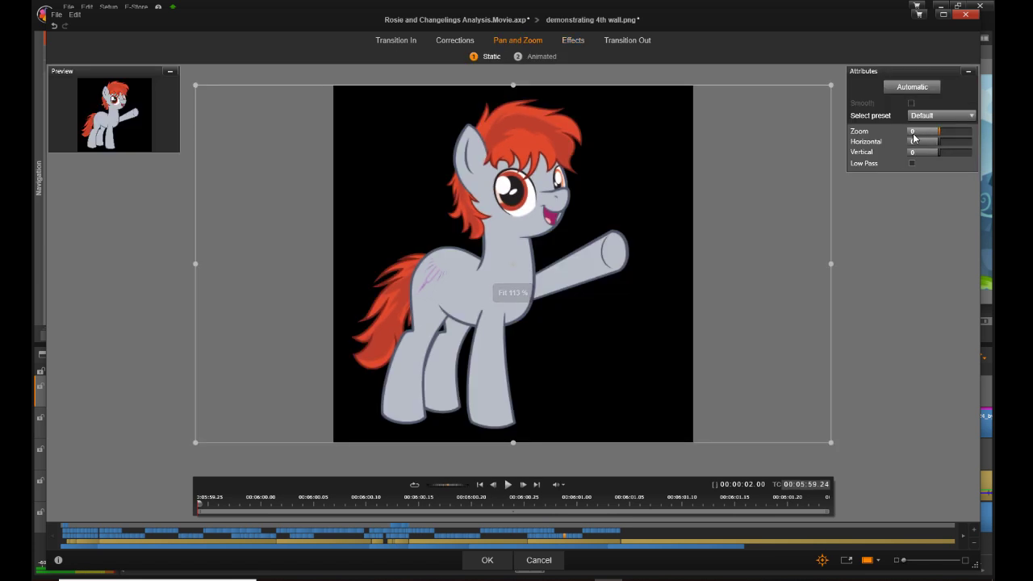
{"action": "left_click", "coordinate": [912, 132]}
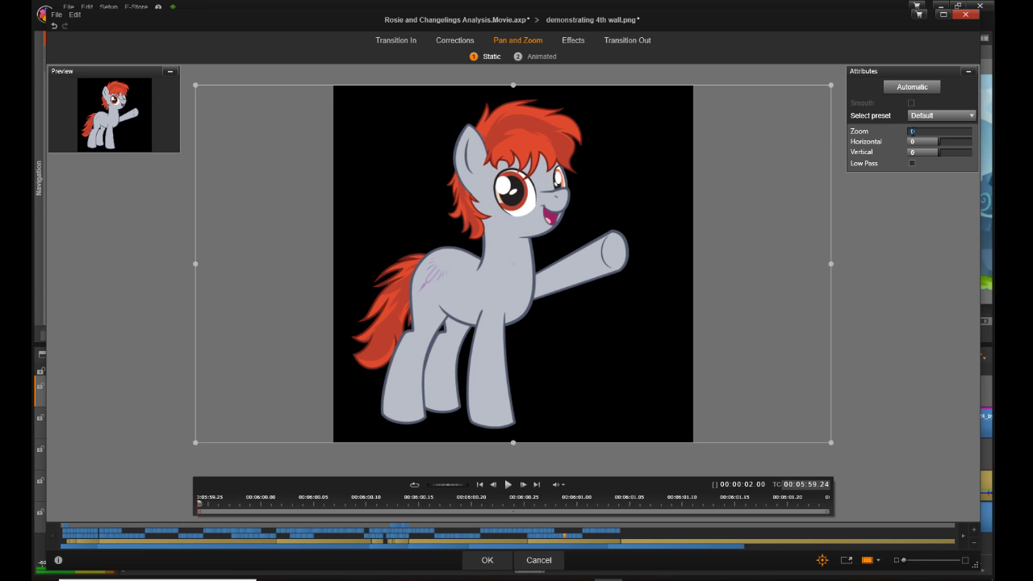
{"action": "type", "text": "-7.844"}
{"action": "key", "text": "Return"}
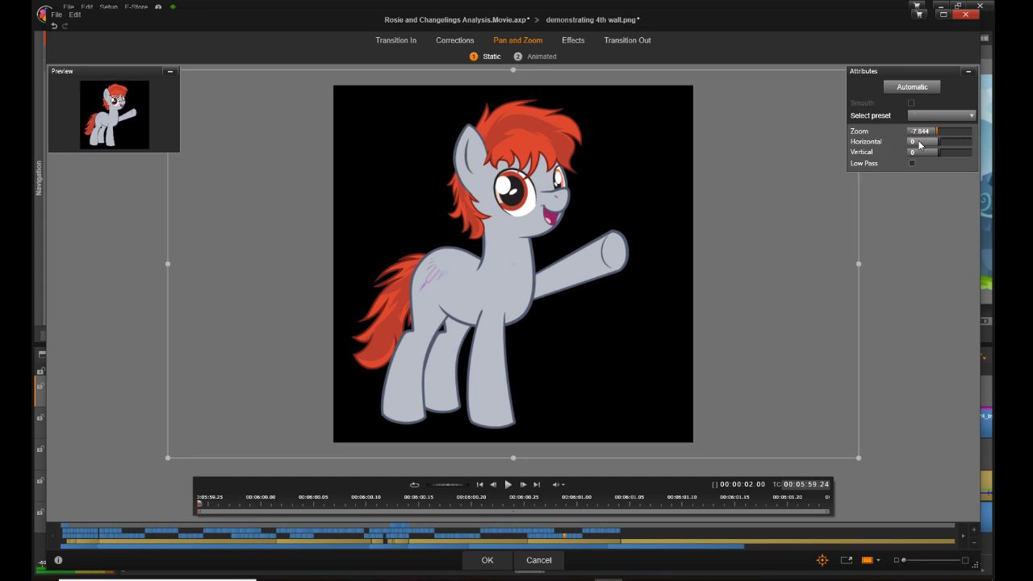
Step: Set the horizontal position of demonstrating 4th wall.png to -30.293 and its vertical position to -4.263, and apply the changes
{"action": "left_click", "coordinate": [913, 142]}
{"action": "type", "text": "-30.293"}
{"action": "key", "text": "Return"}
{"action": "left_click", "coordinate": [914, 153]}
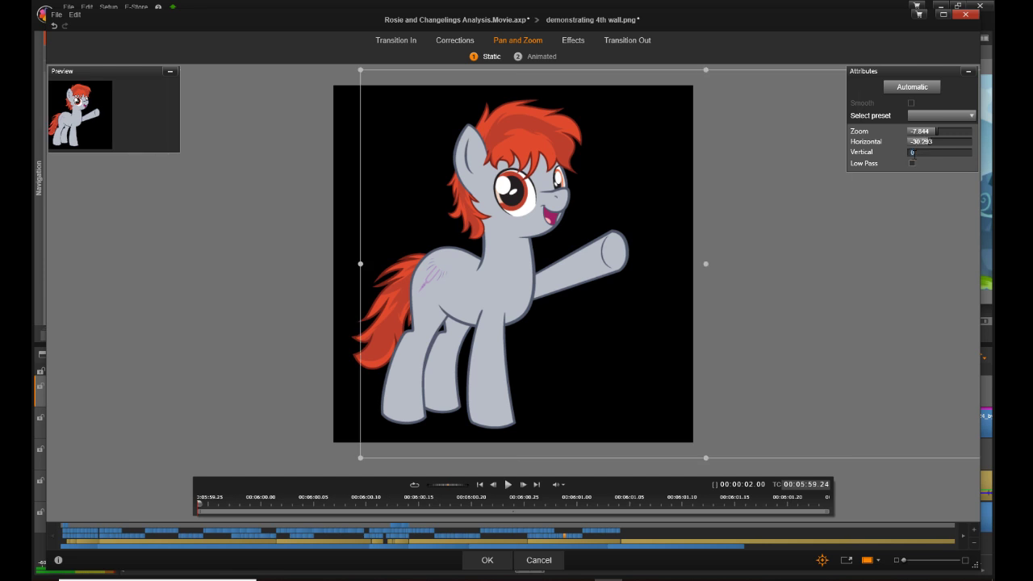
{"action": "type", "text": "-4.283"}
{"action": "key", "text": "Return"}
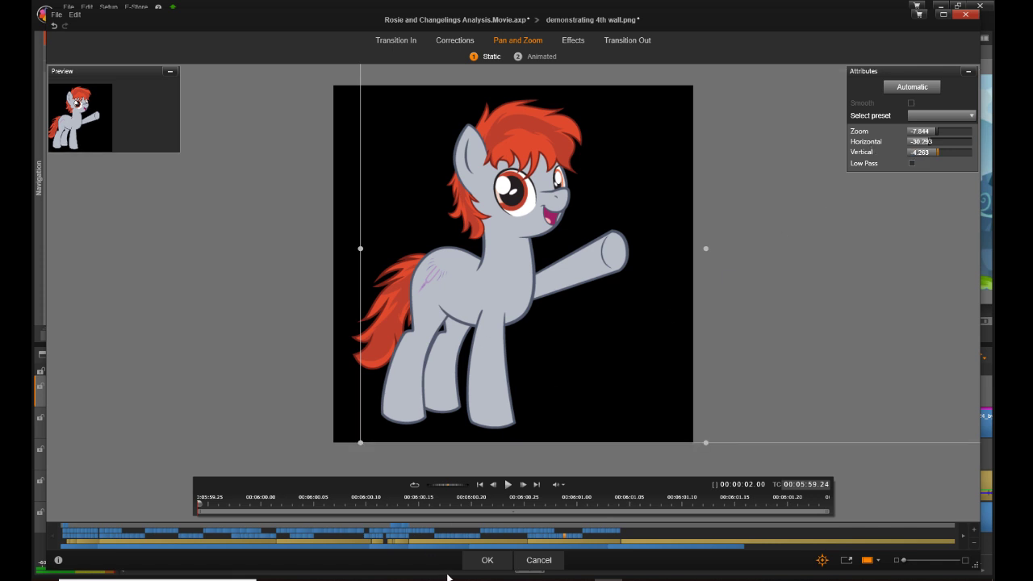
{"action": "left_click", "coordinate": [486, 560]}
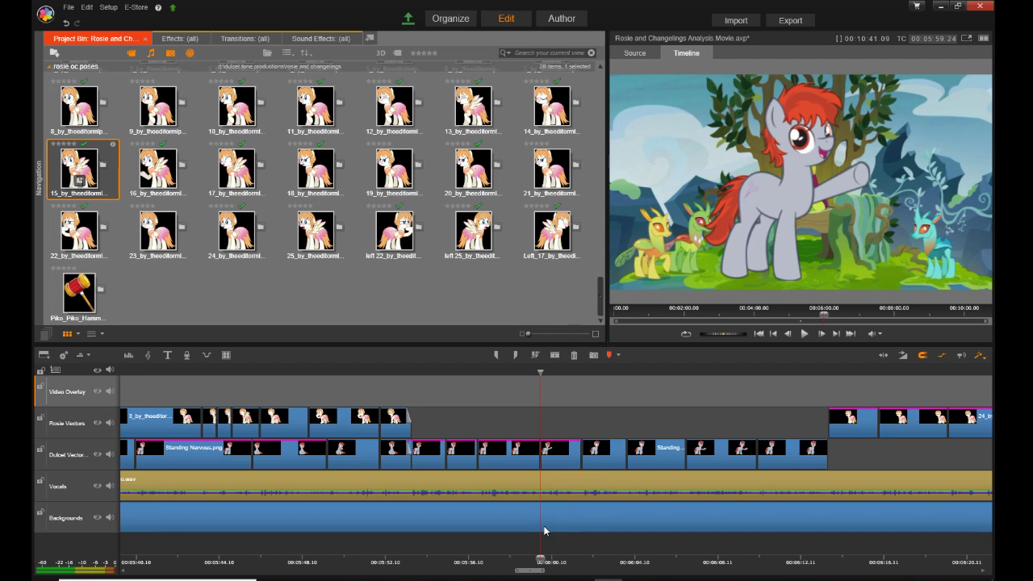
Step: Open the Pan and Zoom settings of the standing static.png clip after demonstrating 4th wall.png and set its zoom to -7.844
{"action": "left_click", "coordinate": [611, 456]}
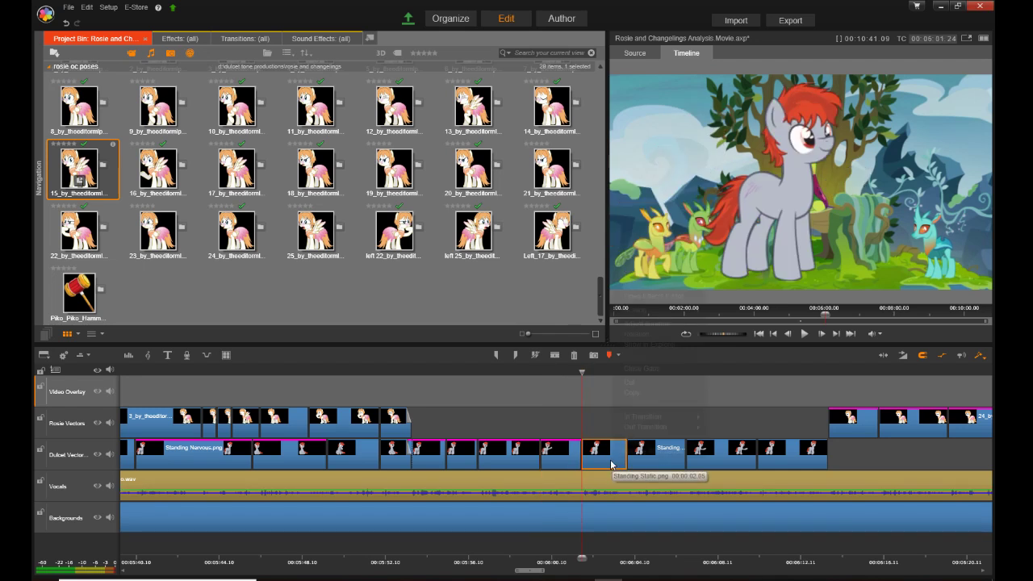
{"action": "right_click", "coordinate": [611, 456]}
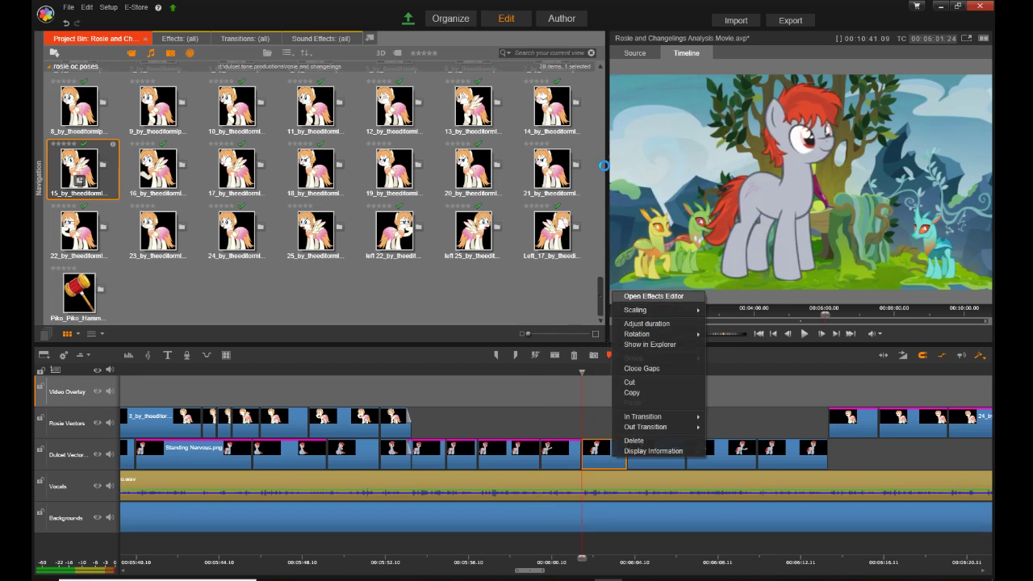
{"action": "left_click", "coordinate": [654, 296]}
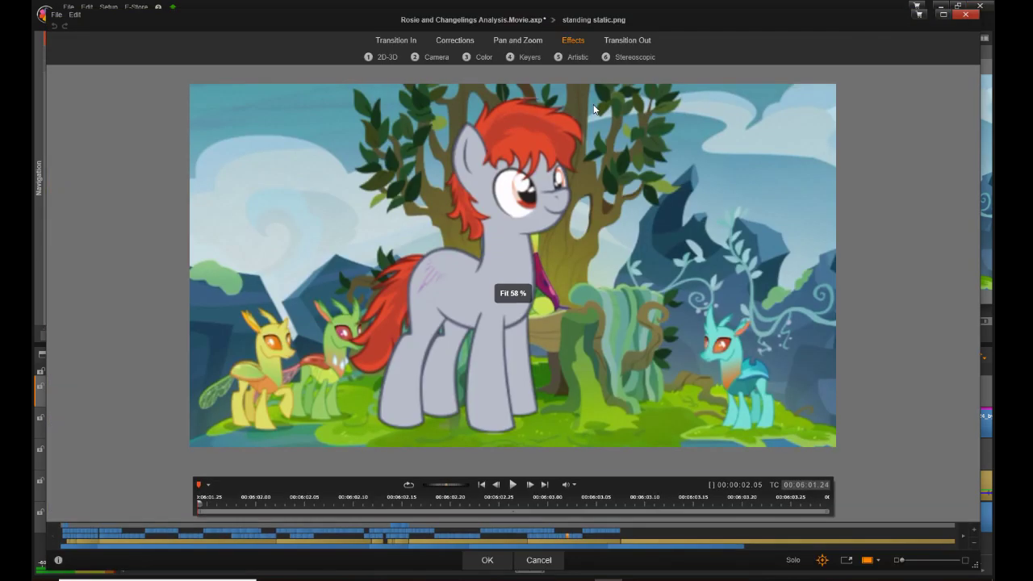
{"action": "left_click", "coordinate": [532, 40]}
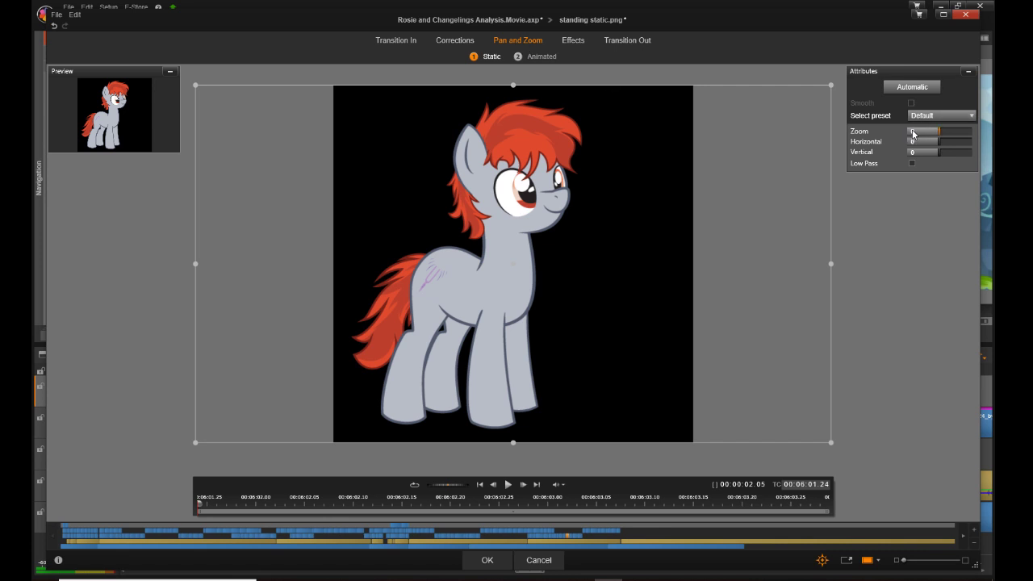
{"action": "left_click", "coordinate": [913, 132]}
{"action": "type", "text": "-7.844"}
{"action": "key", "text": "Return"}
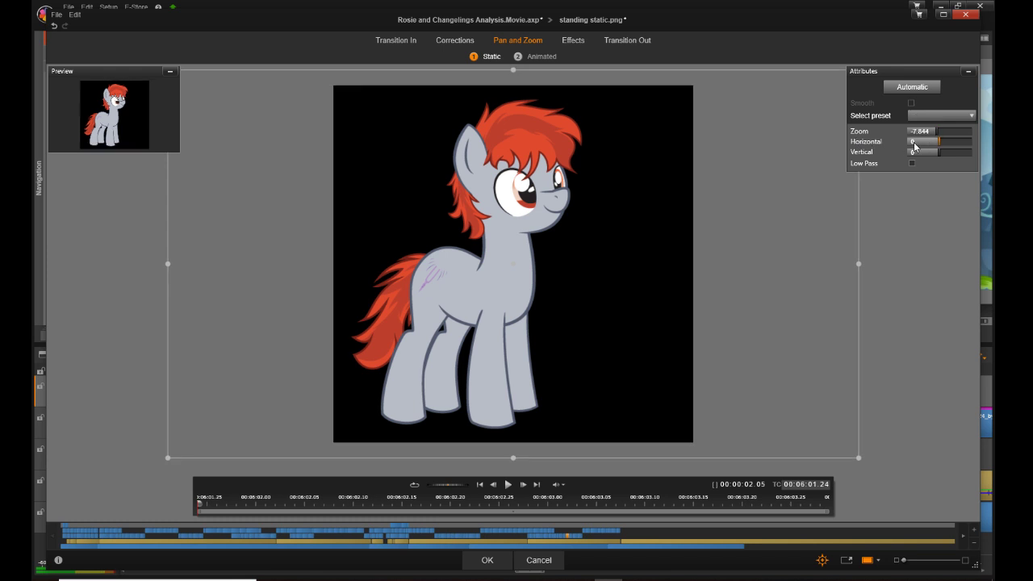
Step: Set the horizontal position of standing static.png to -30.293 and its vertical position to -4.263, and apply the changes
{"action": "left_click", "coordinate": [914, 143]}
{"action": "type", "text": "-30.293"}
{"action": "key", "text": "Return"}
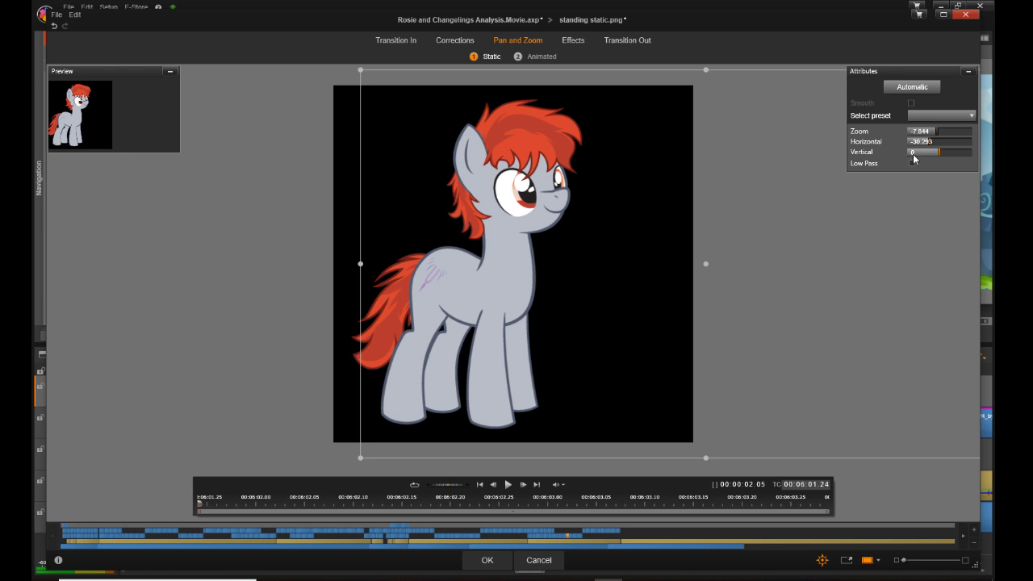
{"action": "left_click", "coordinate": [914, 153]}
{"action": "type", "text": "-4.263"}
{"action": "key", "text": "Return"}
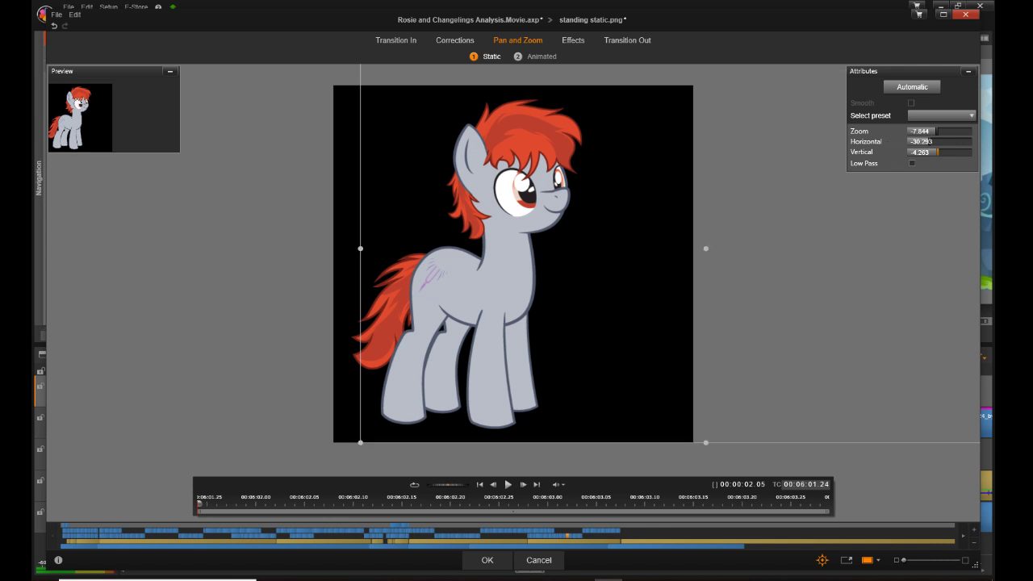
{"action": "left_click", "coordinate": [489, 560]}
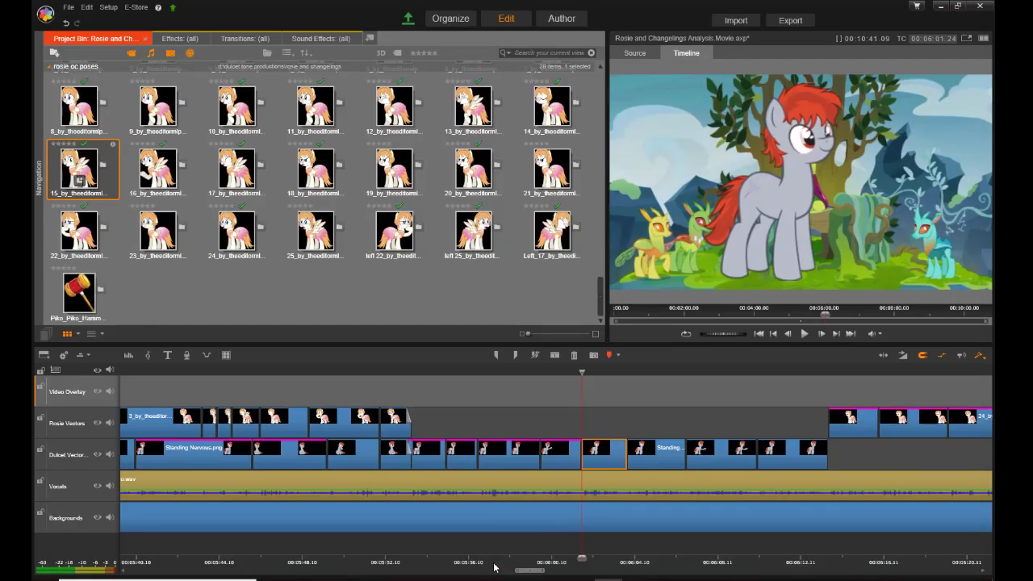
Step: Open the Pan and Zoom settings of the standing talking.png clip after standing static.png and set its zoom to -7.844
{"action": "left_click", "coordinate": [659, 468]}
{"action": "right_click", "coordinate": [659, 465]}
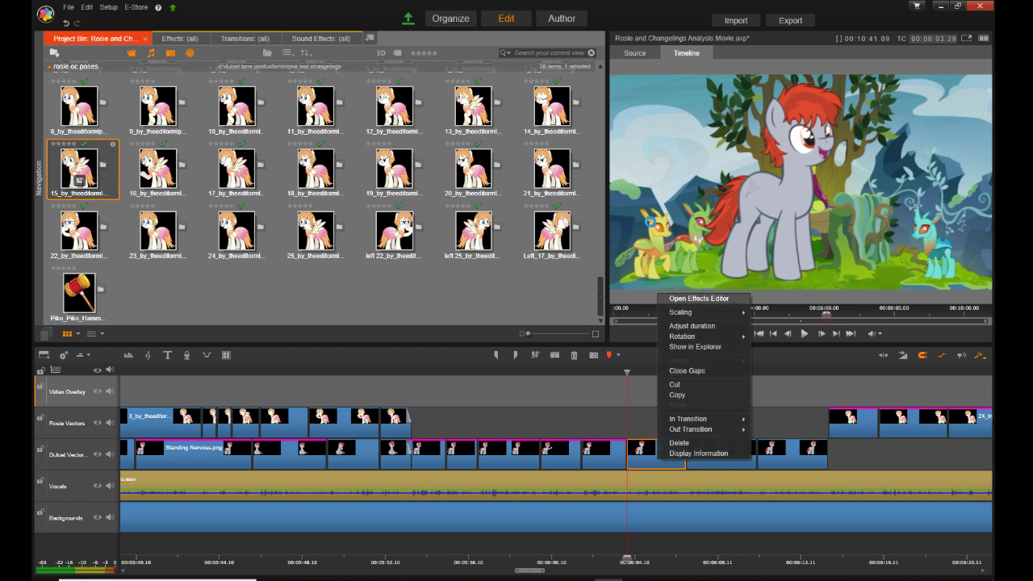
{"action": "left_click", "coordinate": [699, 298]}
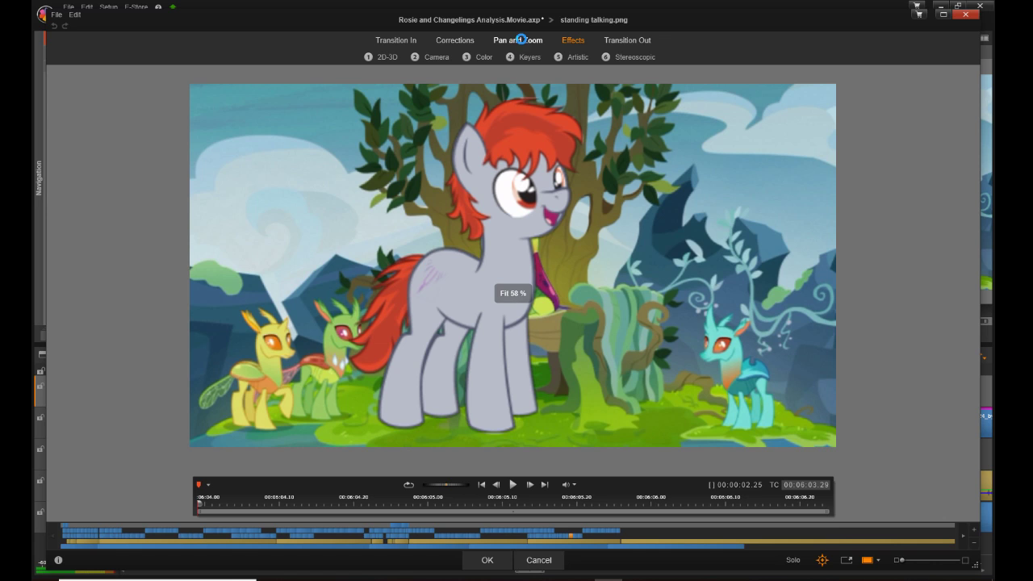
{"action": "left_click", "coordinate": [522, 40]}
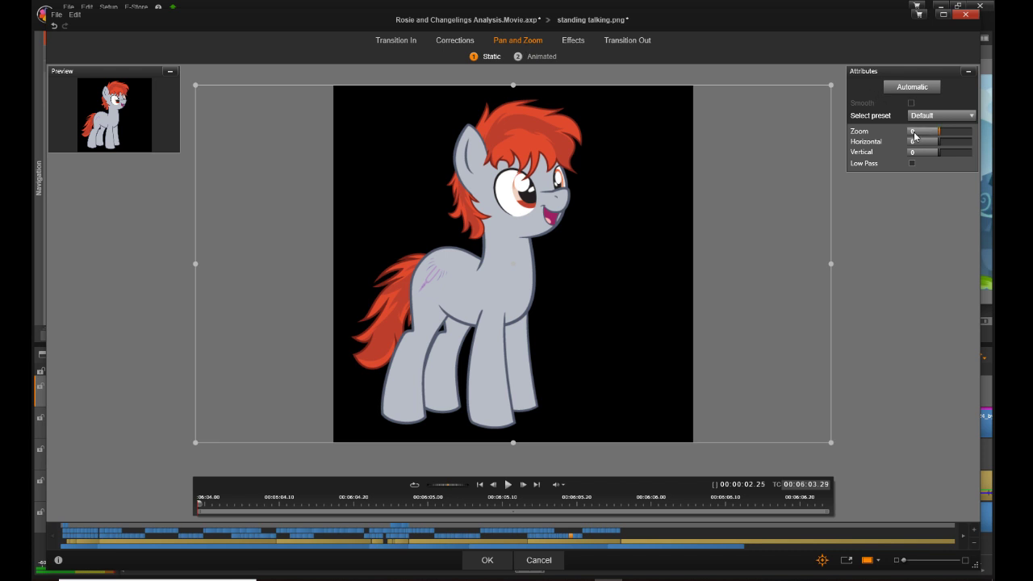
{"action": "left_click", "coordinate": [913, 134]}
Step: Set the horizontal position of standing talking.png to -30.293 and its vertical position to -4.263, and apply the changes
{"action": "left_click", "coordinate": [916, 144]}
{"action": "left_click", "coordinate": [915, 143]}
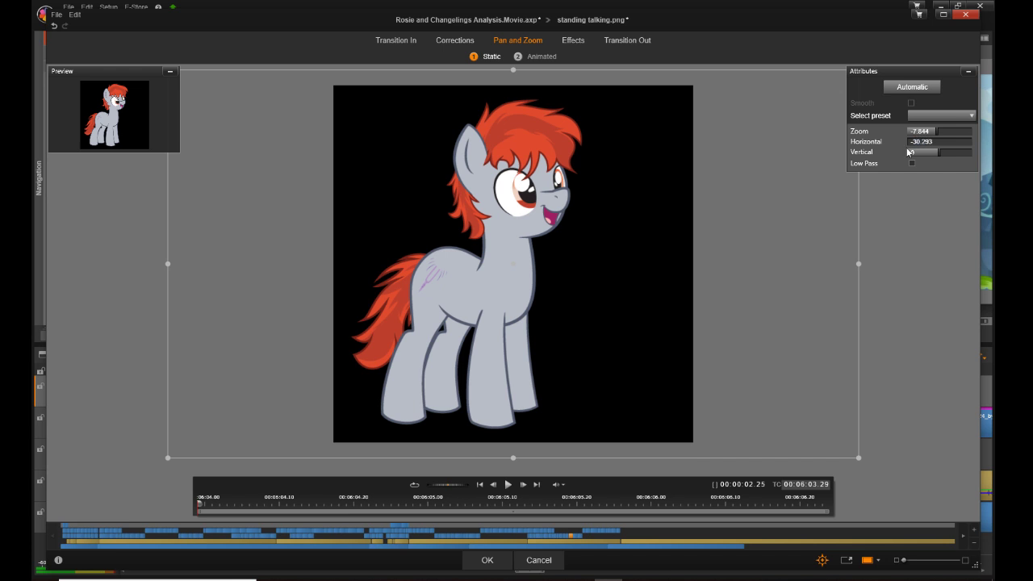
{"action": "key", "text": "Return"}
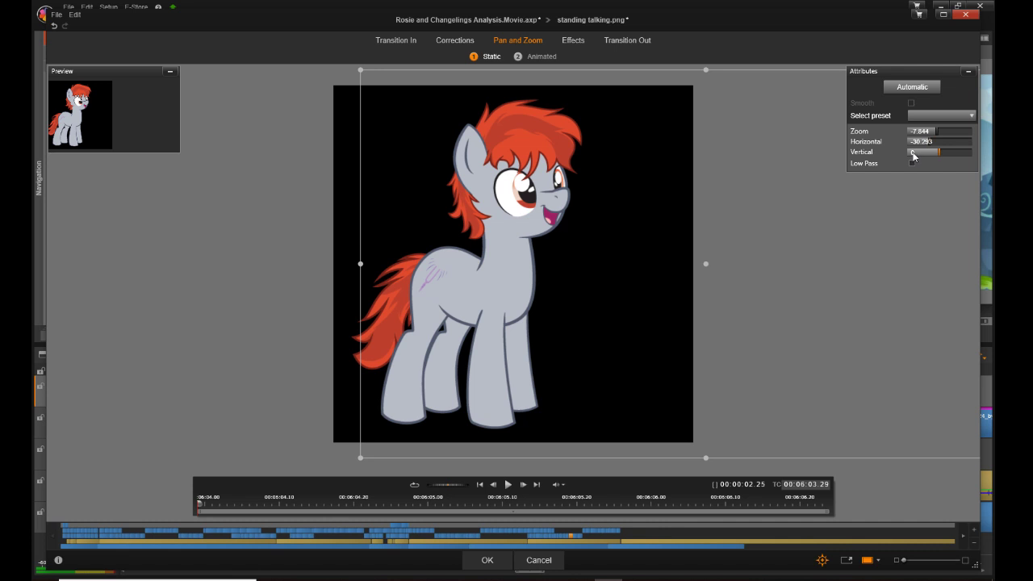
{"action": "left_click", "coordinate": [914, 154]}
{"action": "key", "text": "Return"}
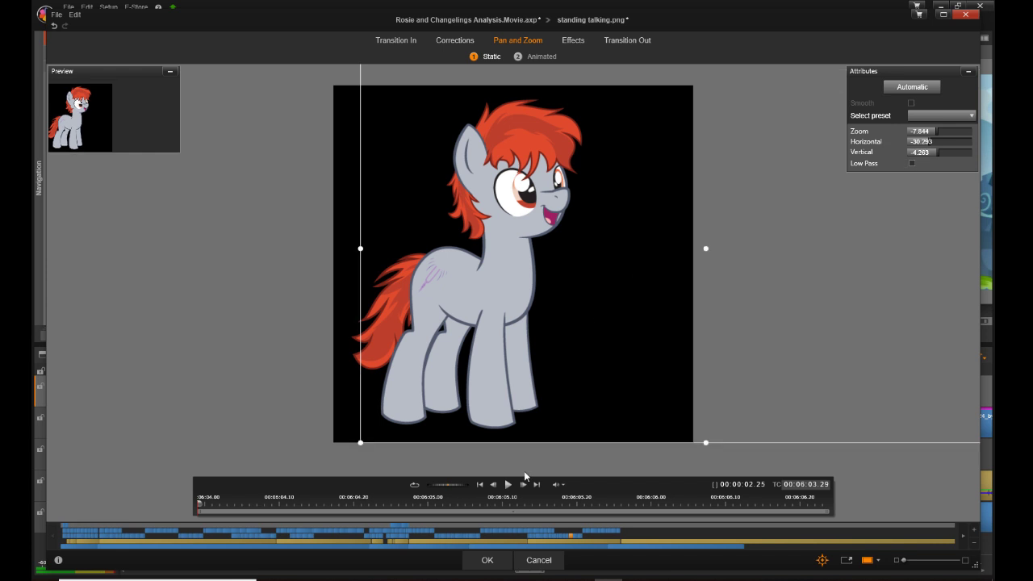
{"action": "left_click", "coordinate": [499, 561]}
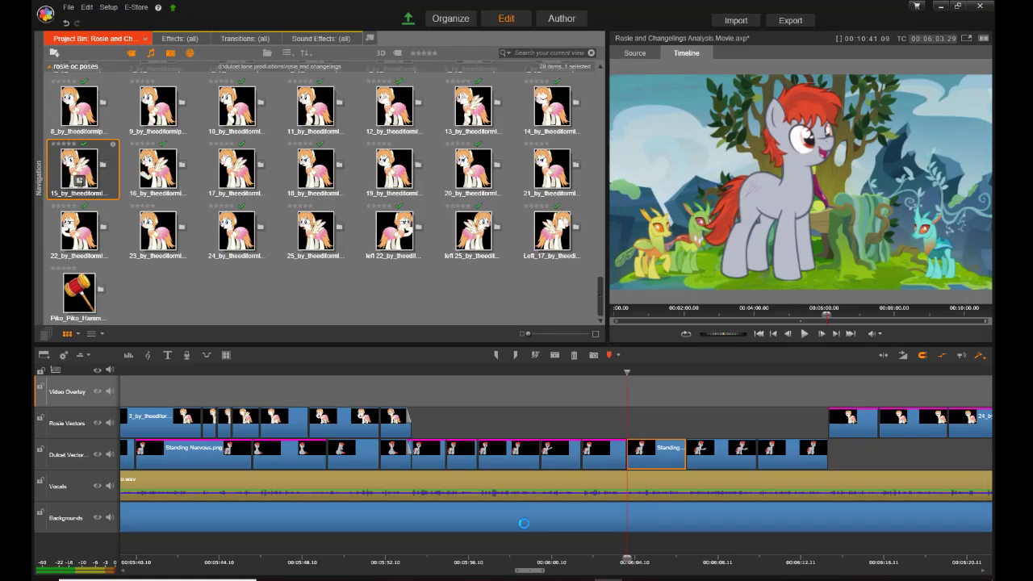
Step: Open the Pan and Zoom settings of the presenting item.png clip after standing talking.png and set its zoom to -7.844
{"action": "right_click", "coordinate": [723, 460]}
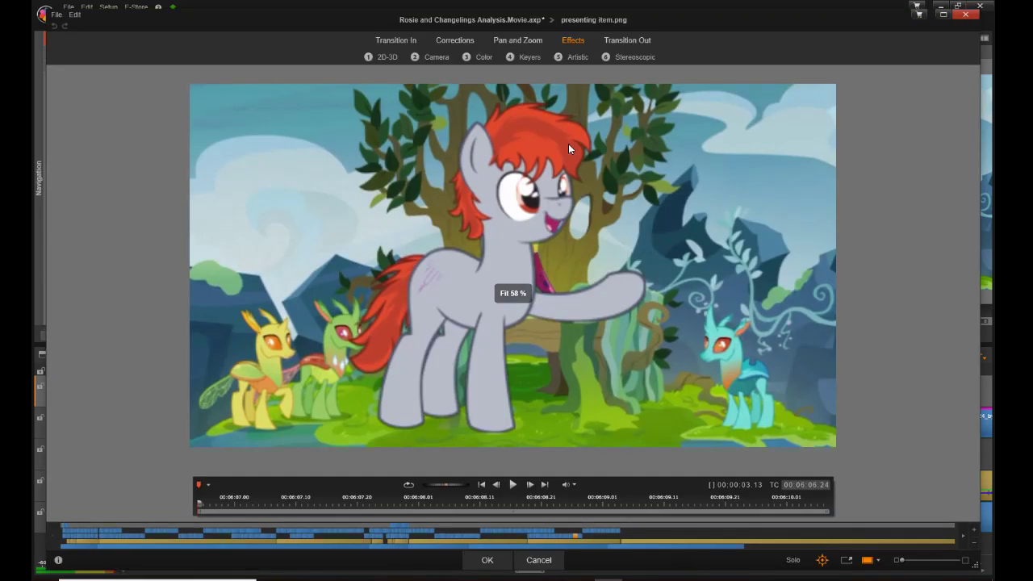
{"action": "left_click", "coordinate": [516, 41]}
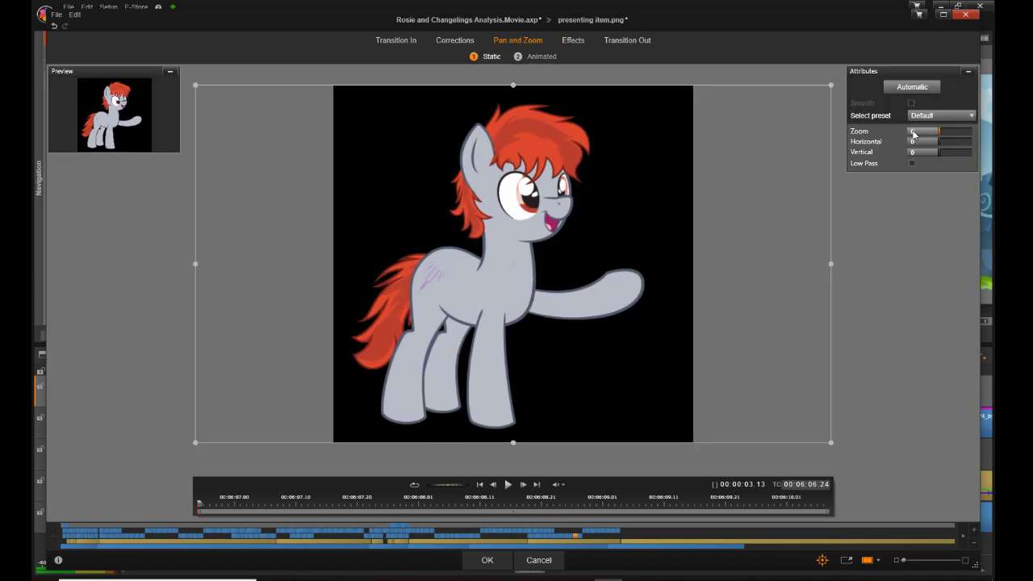
{"action": "left_click", "coordinate": [912, 132]}
{"action": "type", "text": "-7.844"}
{"action": "key", "text": "Return"}
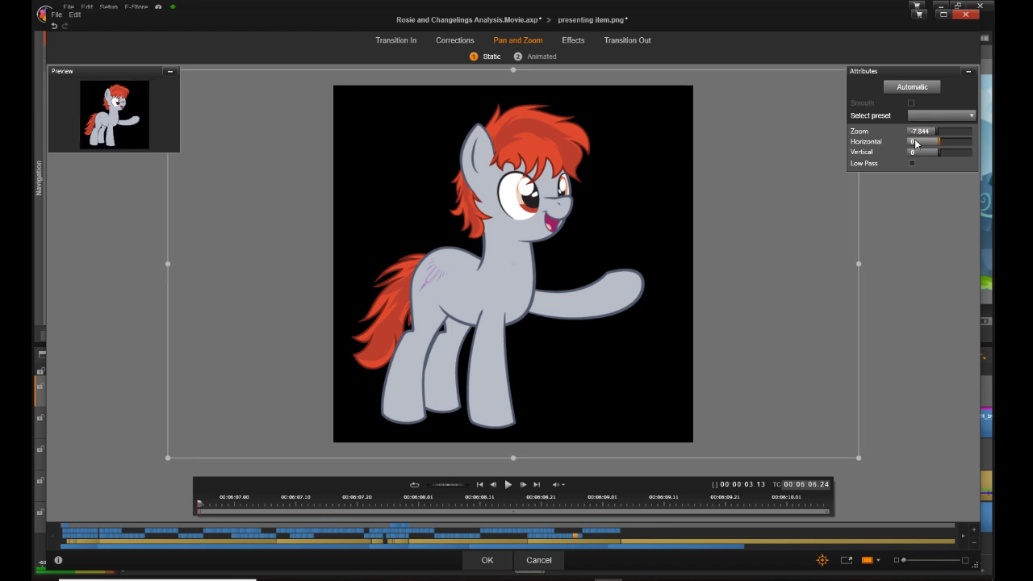
Step: Set the horizontal position of presenting item.png to -30.293 and its vertical position to -4.263, and apply the changes
{"action": "left_click", "coordinate": [915, 143]}
{"action": "type", "text": "-30.293"}
{"action": "key", "text": "Return"}
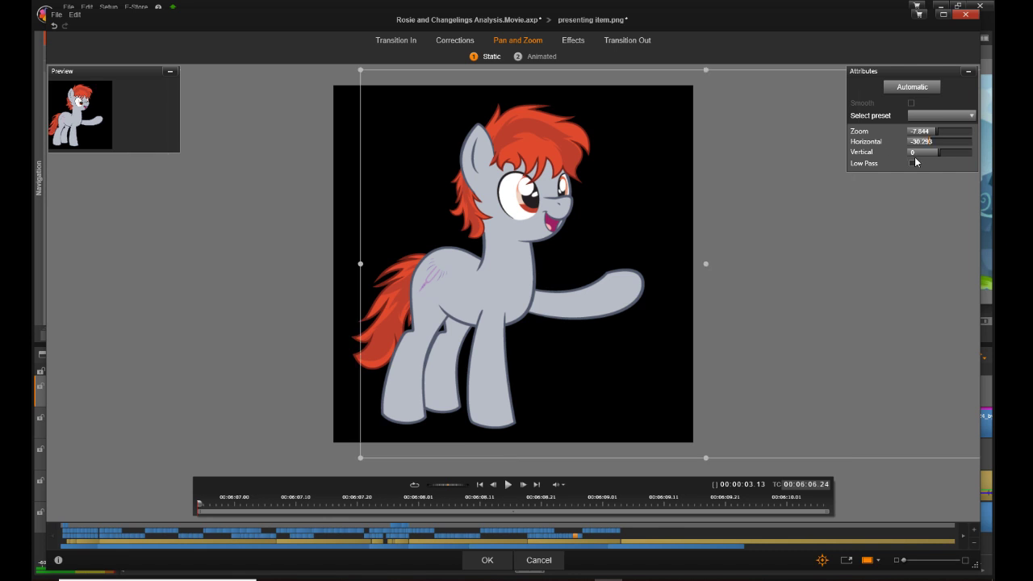
{"action": "left_click", "coordinate": [913, 154]}
{"action": "key", "text": "Return"}
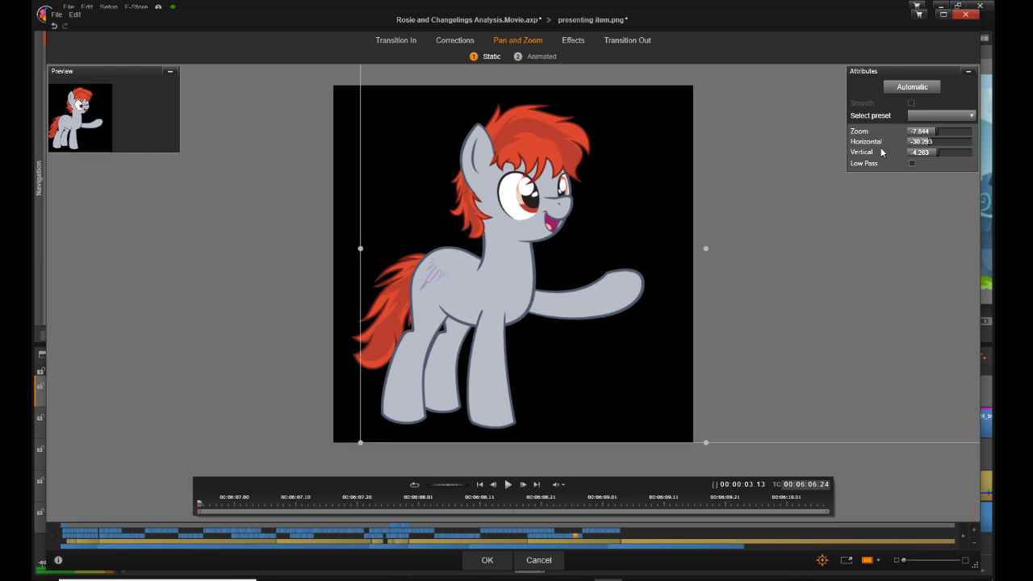
{"action": "left_click", "coordinate": [496, 561]}
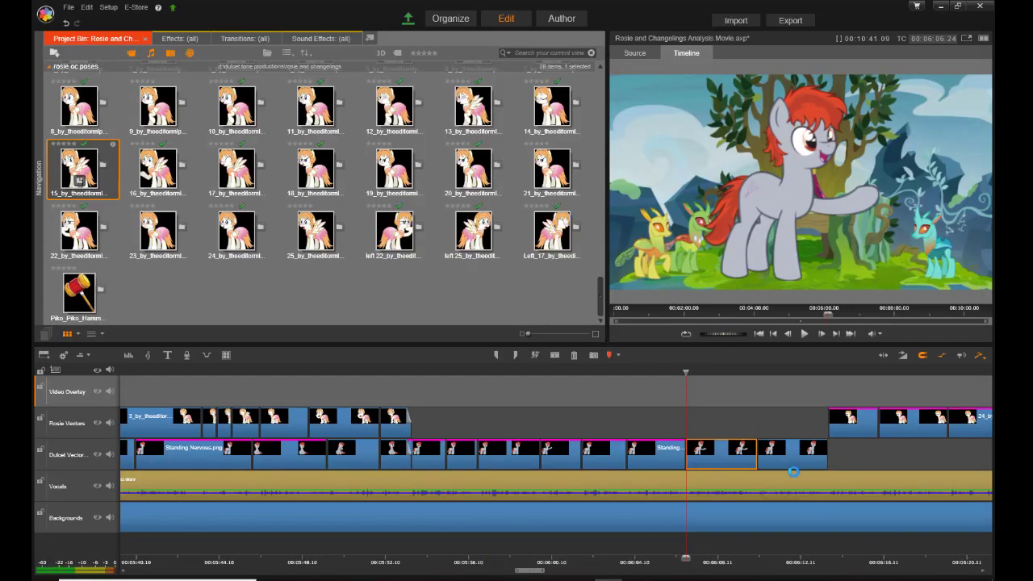
Step: Open the Pan and Zoom settings of the nervous 4th wall.png clip after presenting item.png and set its zoom to -7.844
{"action": "left_click", "coordinate": [794, 467]}
{"action": "right_click", "coordinate": [795, 464]}
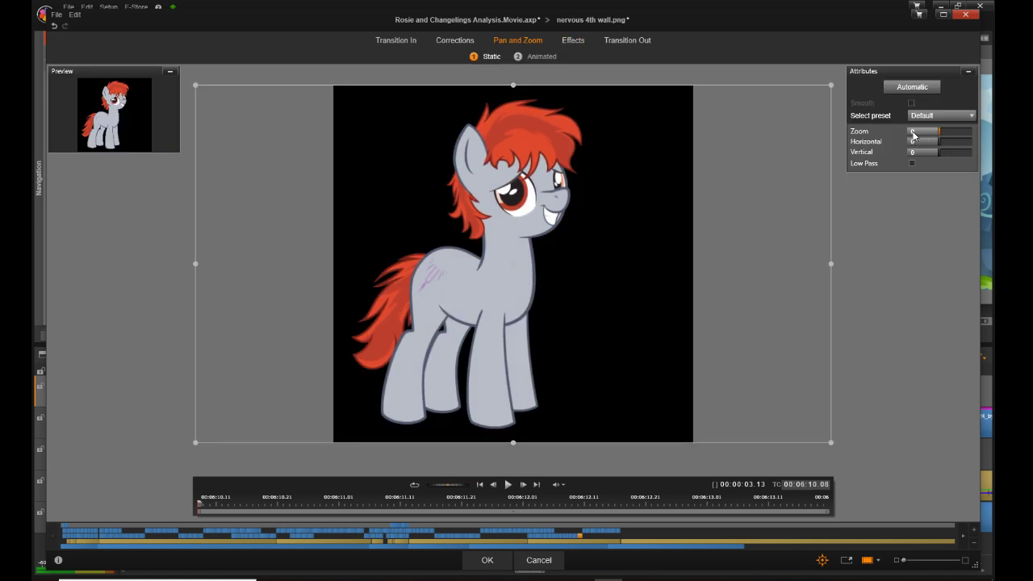
{"action": "left_click", "coordinate": [914, 132]}
Step: Set the horizontal position of nervous 4th wall.png to -30.293 and its vertical position to -4.263, and apply the changes
{"action": "left_click", "coordinate": [918, 143]}
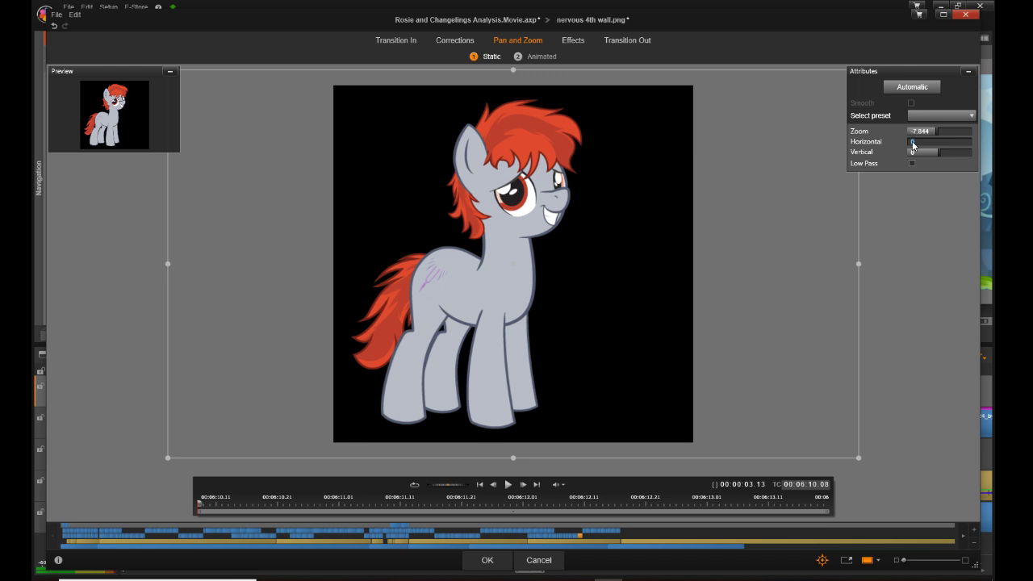
{"action": "type", "text": "-30.293"}
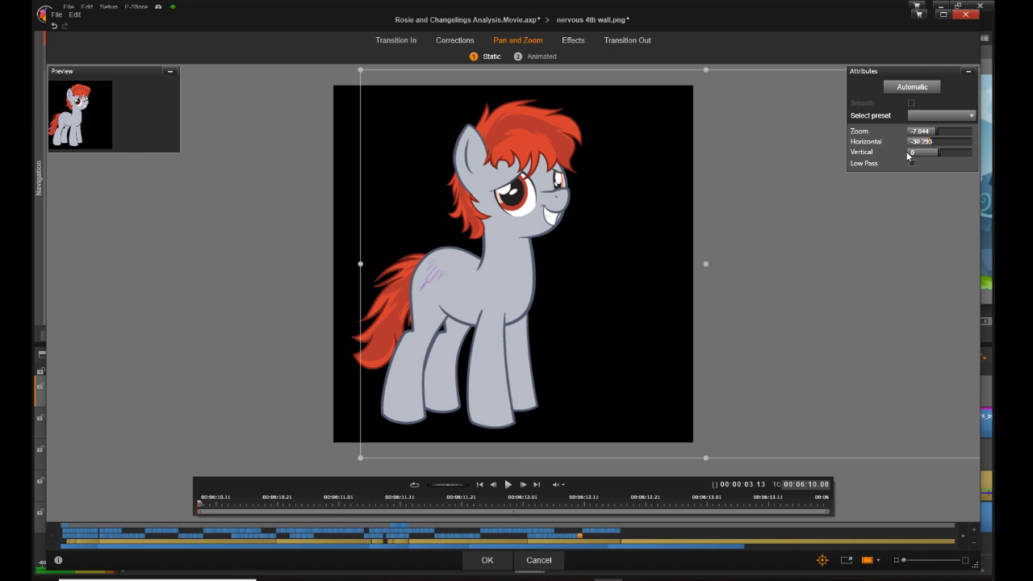
{"action": "left_click", "coordinate": [913, 153]}
{"action": "type", "text": "-4.263"}
{"action": "key", "text": "Return"}
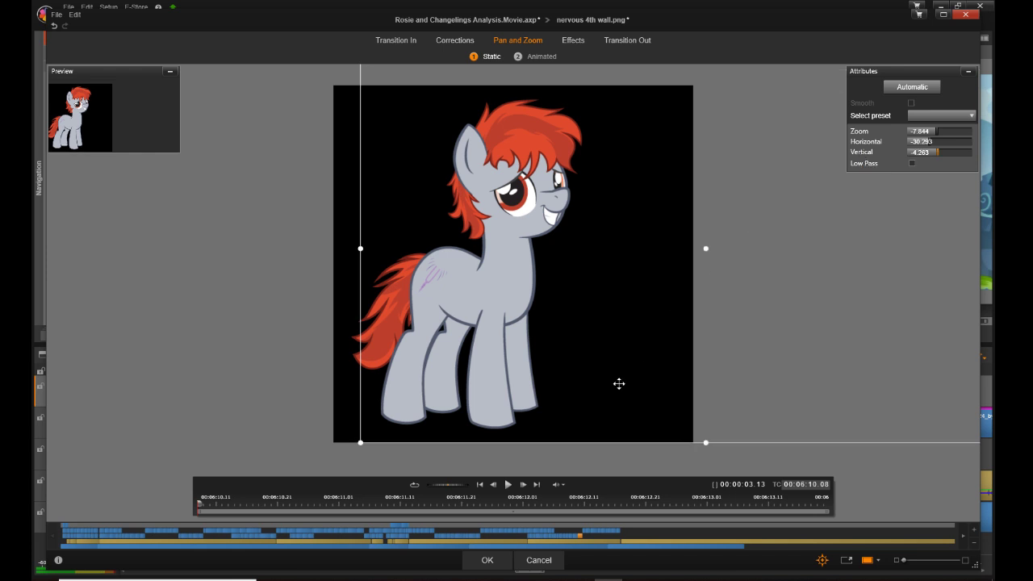
{"action": "left_click", "coordinate": [488, 558]}
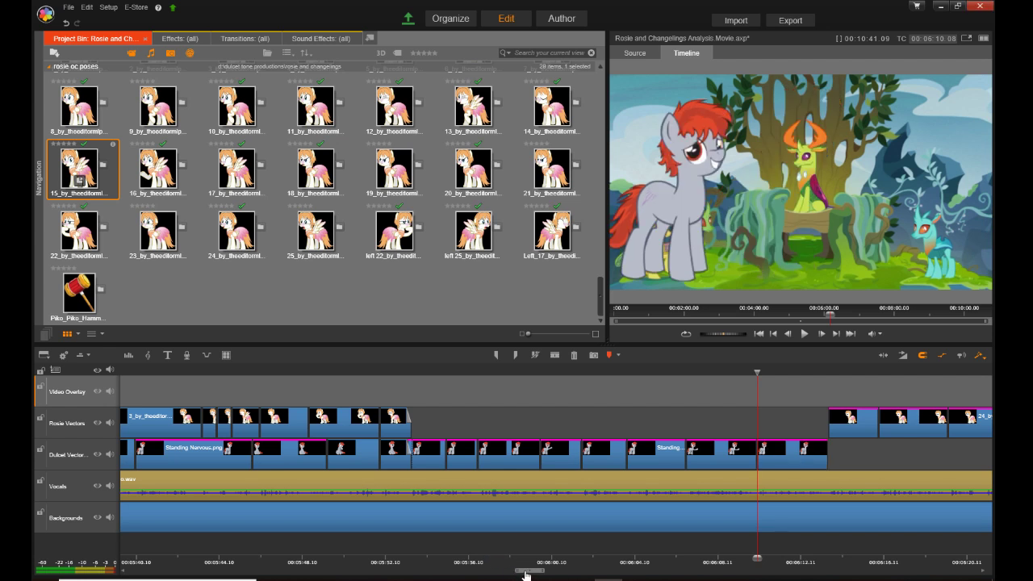
Step: Snip the Pan and Zoom attributes of the earlier presenting item.png clip at 00:02:48.20 for reference, and close its settings without changes
{"action": "left_click_drag", "start_coordinate": [524, 573], "coordinate": [512, 576]}
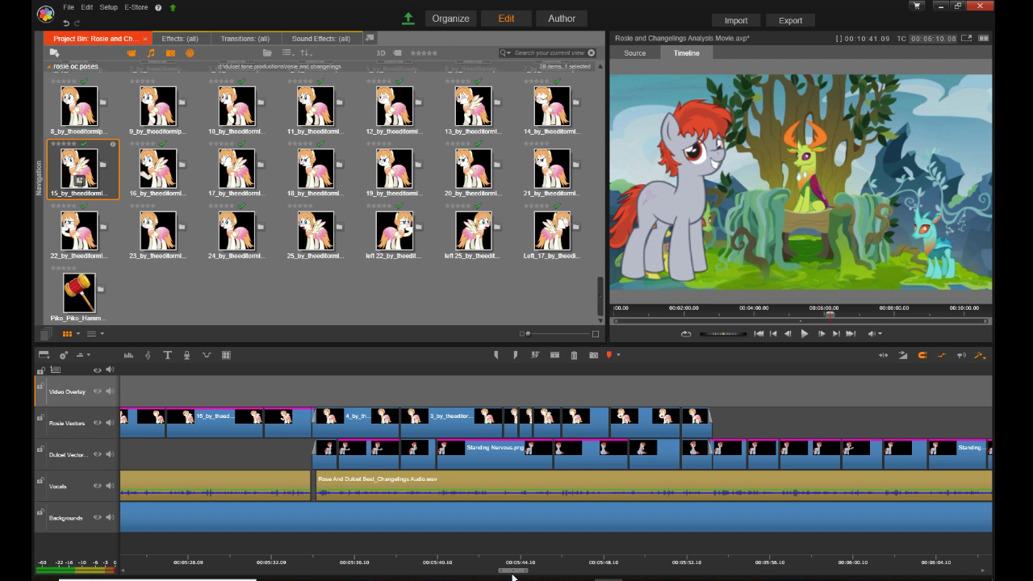
{"action": "left_click_drag", "start_coordinate": [510, 575], "coordinate": [320, 562]}
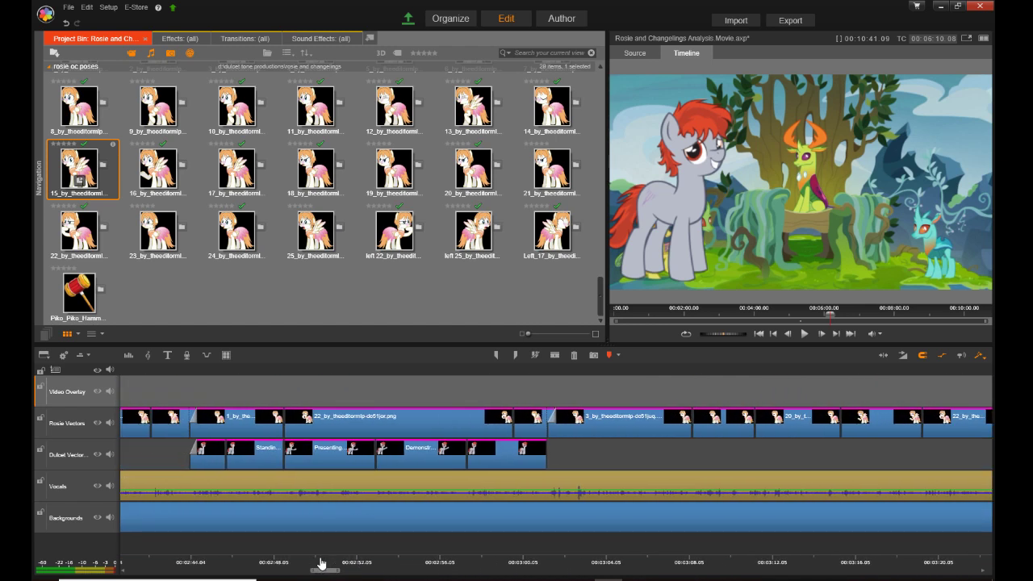
{"action": "left_click", "coordinate": [337, 460]}
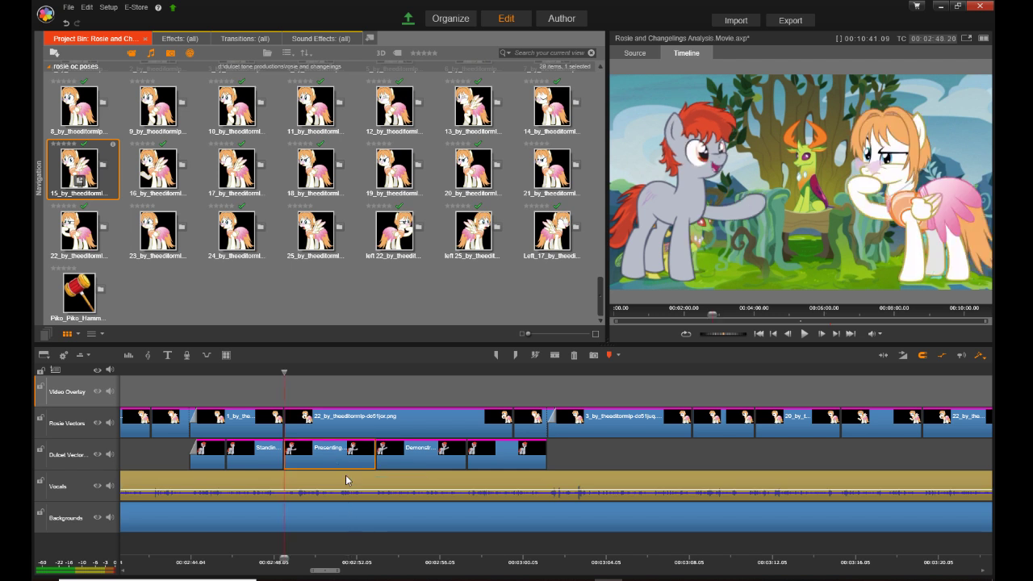
{"action": "right_click", "coordinate": [348, 454]}
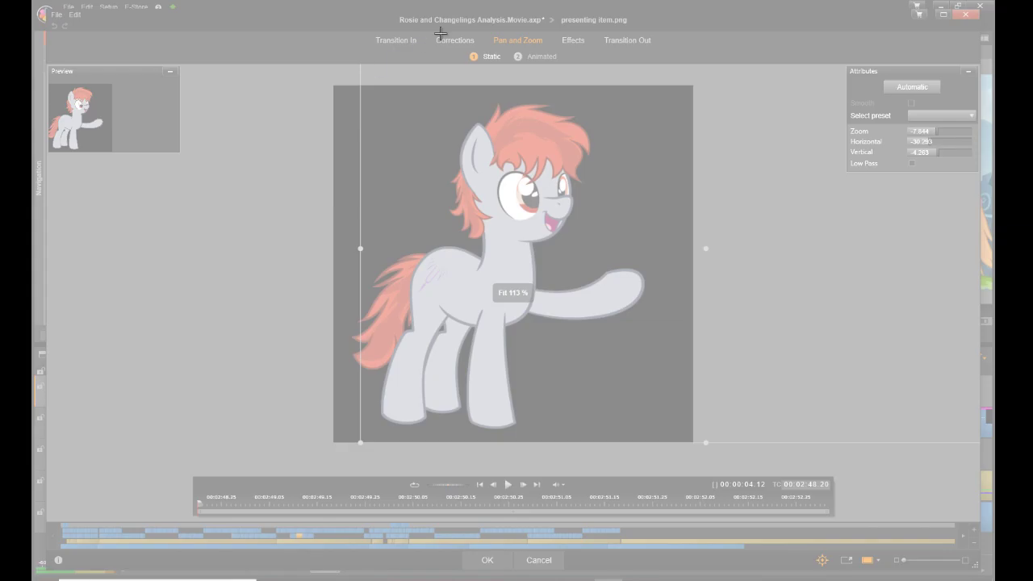
{"action": "left_click_drag", "start_coordinate": [842, 48], "coordinate": [993, 194]}
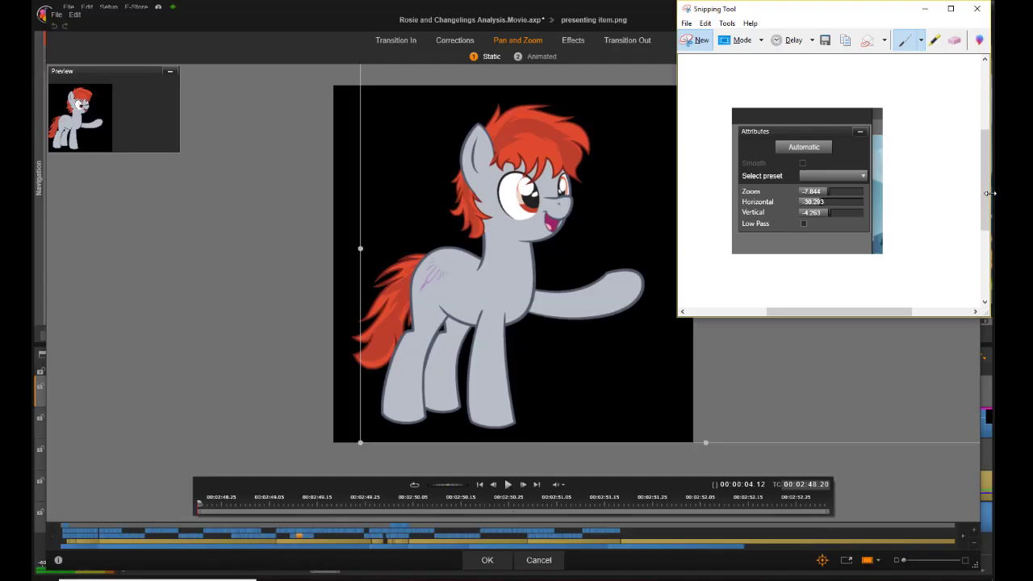
{"action": "left_click_drag", "start_coordinate": [820, 13], "coordinate": [33, 57]}
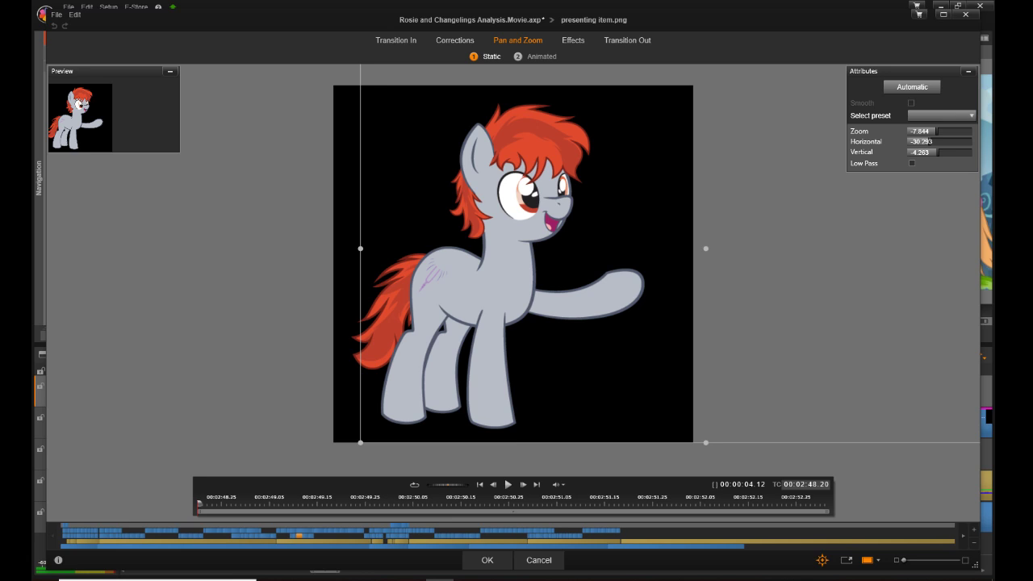
{"action": "left_click", "coordinate": [537, 559]}
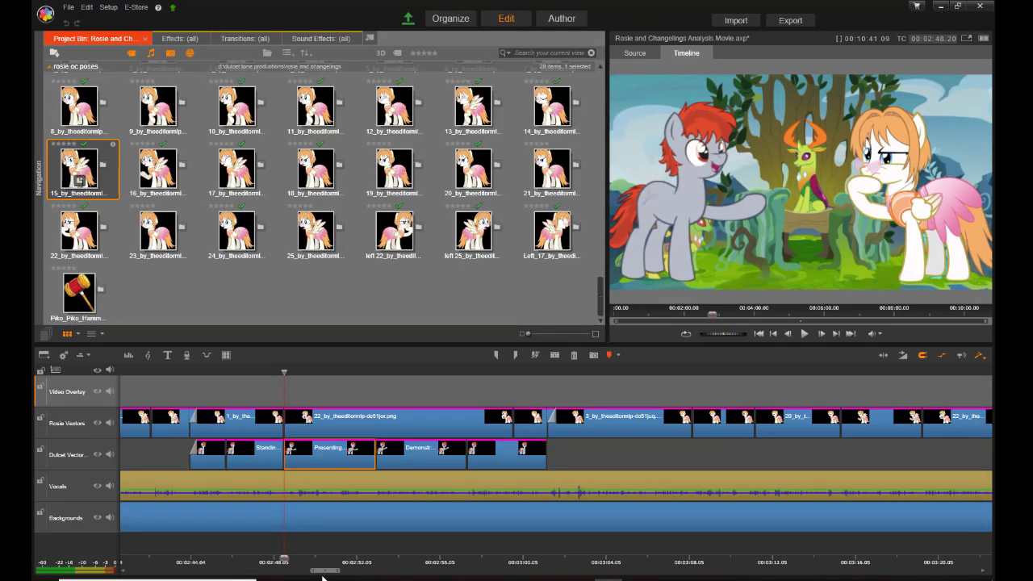
Step: Check the Pan and Zoom values of the presenting item.png clip at 00:05:35.16 and close its settings
{"action": "left_click_drag", "start_coordinate": [322, 575], "coordinate": [521, 575]}
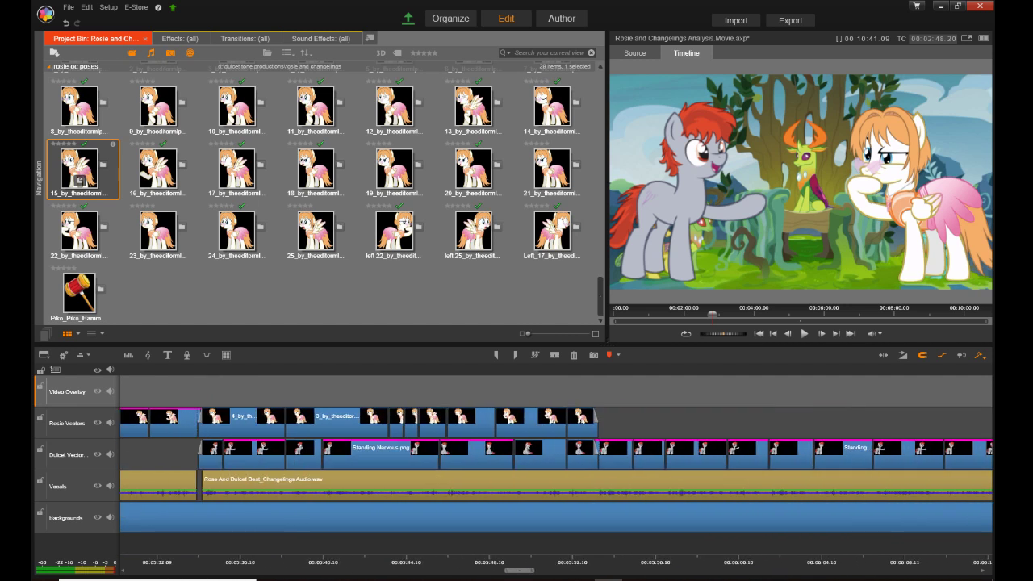
{"action": "left_click", "coordinate": [251, 458]}
{"action": "right_click", "coordinate": [251, 459]}
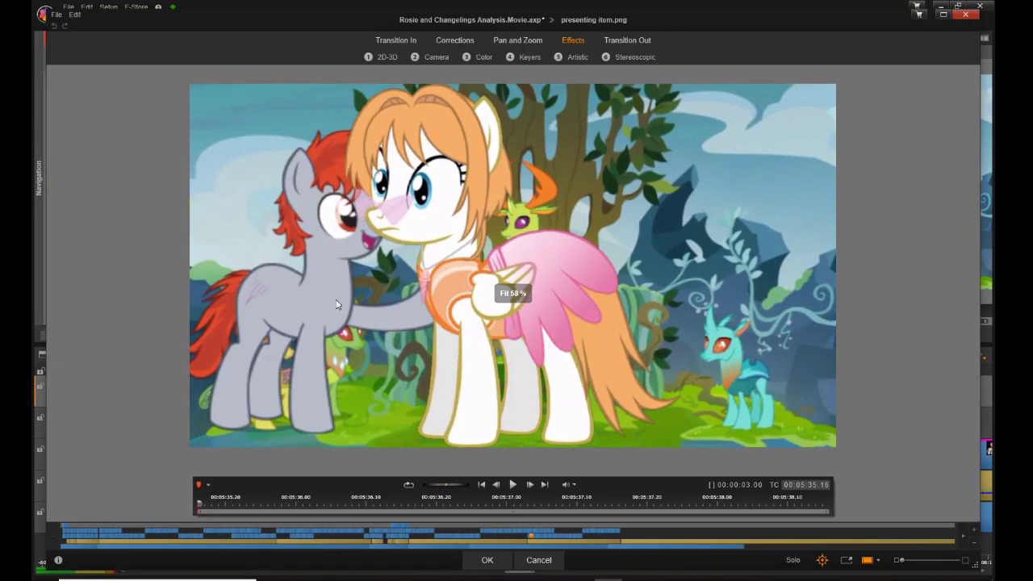
{"action": "left_click", "coordinate": [522, 43]}
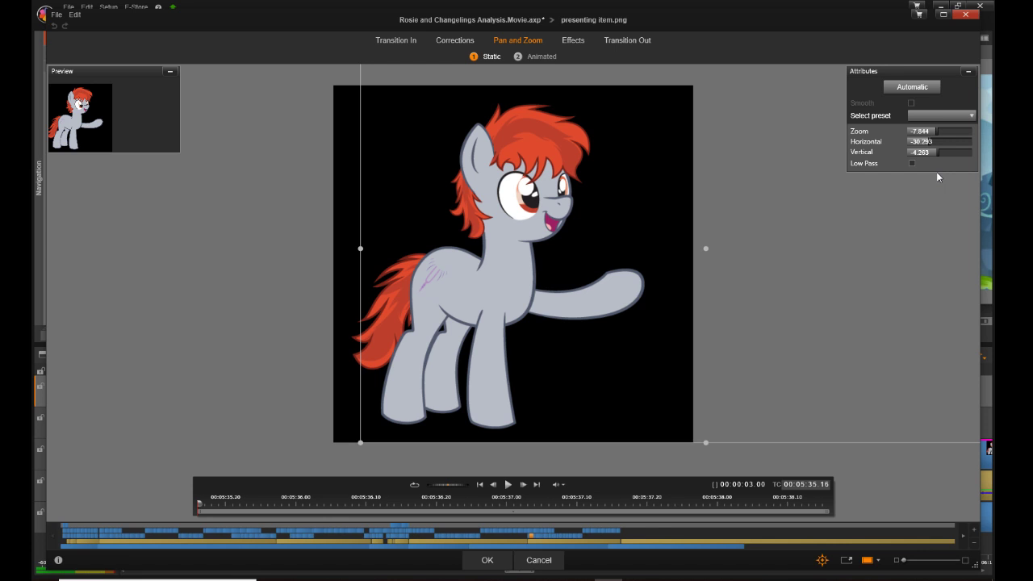
{"action": "left_click", "coordinate": [965, 14]}
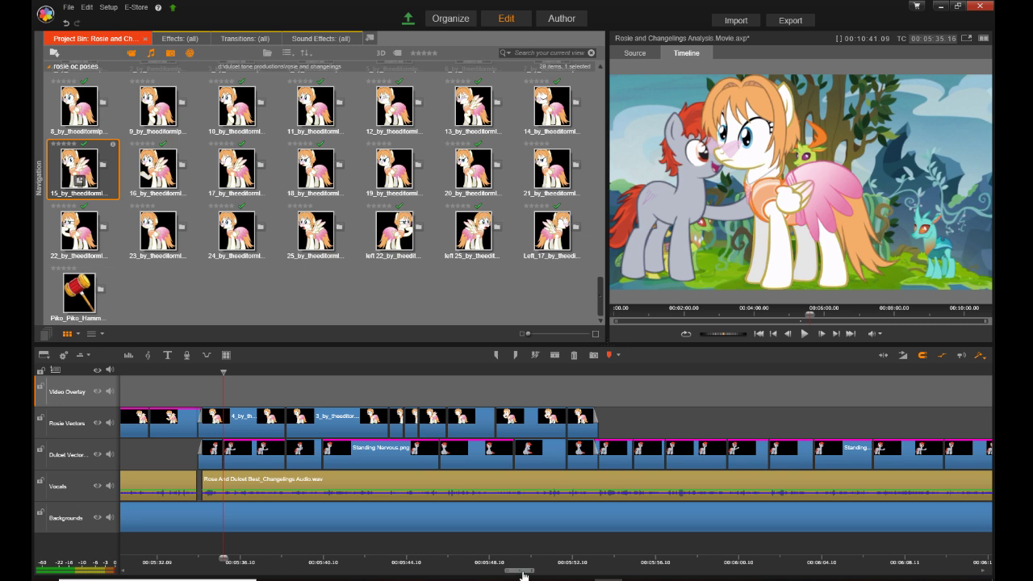
Step: Check the Pan and Zoom values of the sitting pondering.png clip at 00:04:32.13 and close its settings
{"action": "left_click_drag", "start_coordinate": [523, 575], "coordinate": [446, 565]}
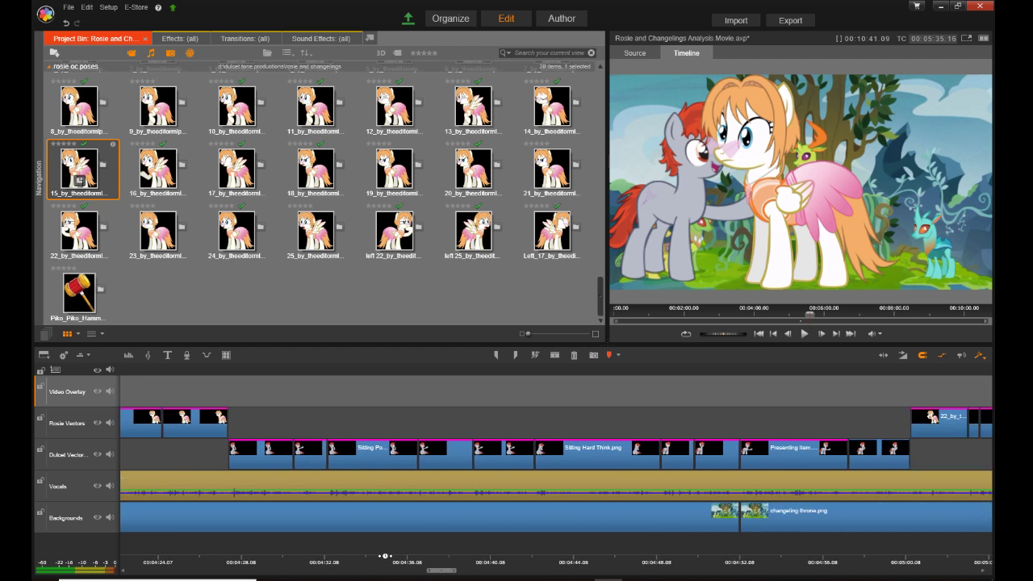
{"action": "left_click", "coordinate": [386, 556]}
{"action": "left_click", "coordinate": [395, 460]}
{"action": "right_click", "coordinate": [395, 458]}
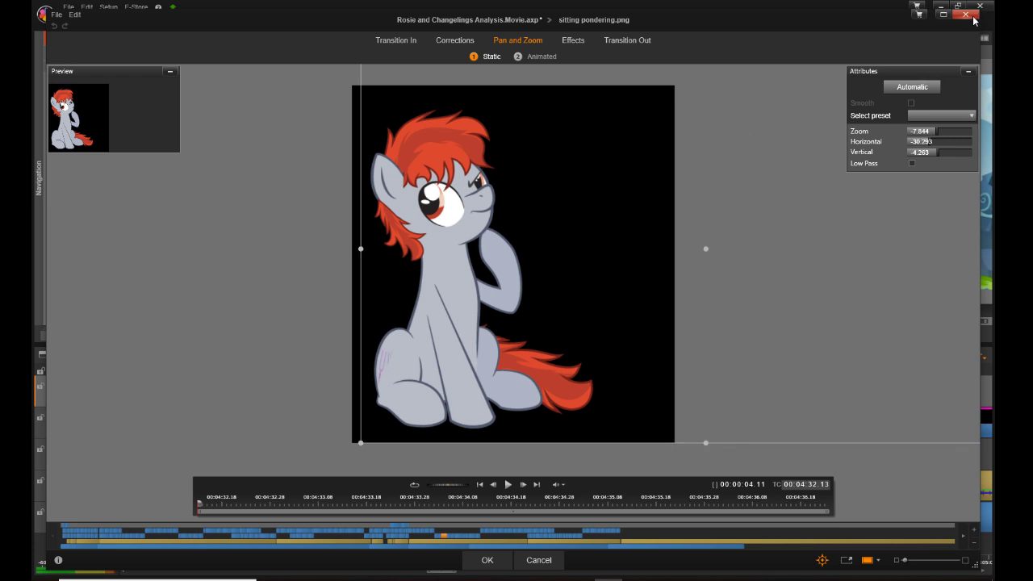
{"action": "left_click", "coordinate": [966, 14]}
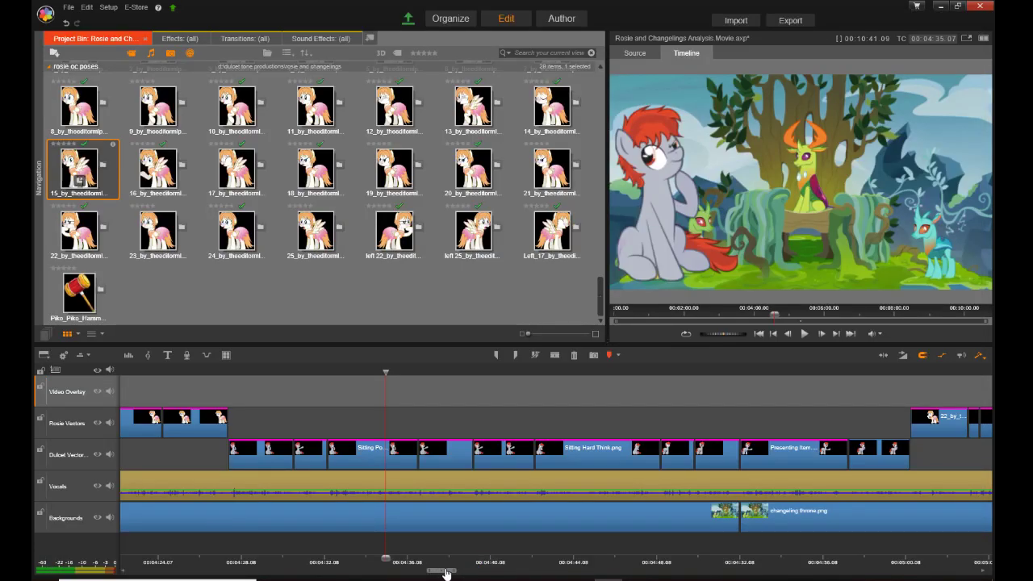
Step: Snip the Pan and Zoom attributes of the sitting demonstration.png clip at 00:01:26.01 for reference, and close its settings without changes
{"action": "left_click_drag", "start_coordinate": [442, 571], "coordinate": [231, 558]}
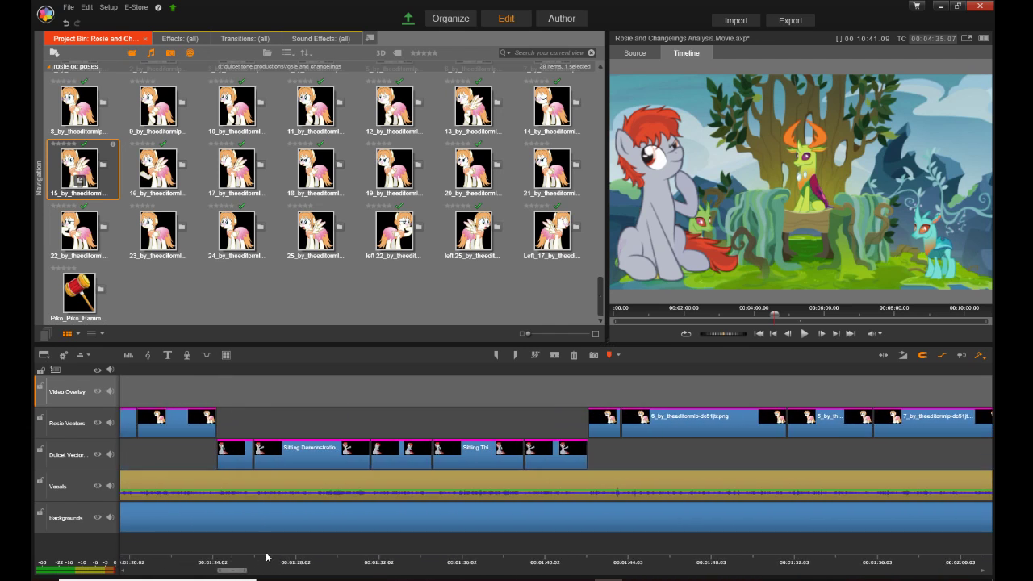
{"action": "left_click", "coordinate": [322, 456]}
{"action": "right_click", "coordinate": [322, 457]}
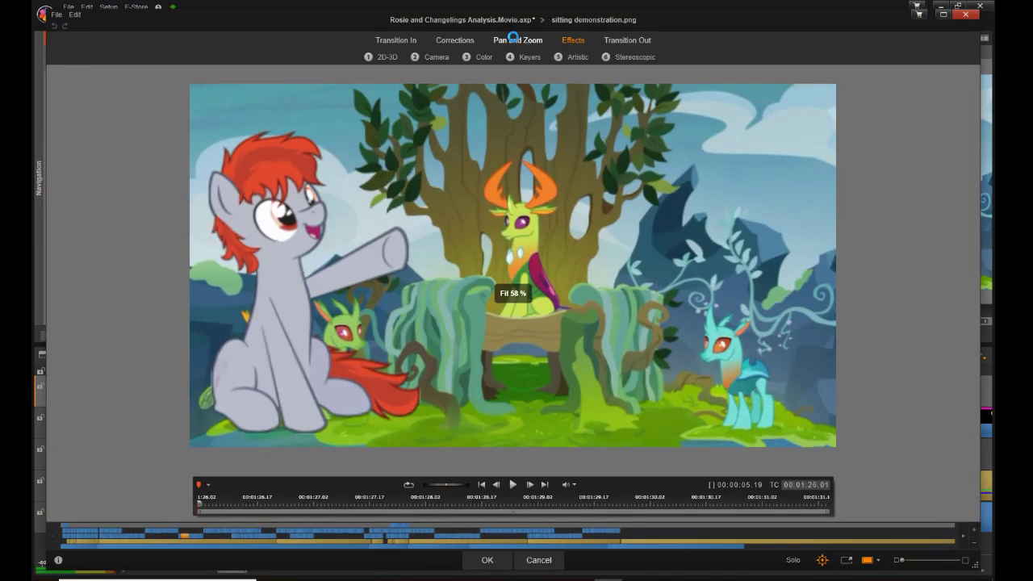
{"action": "left_click", "coordinate": [515, 41]}
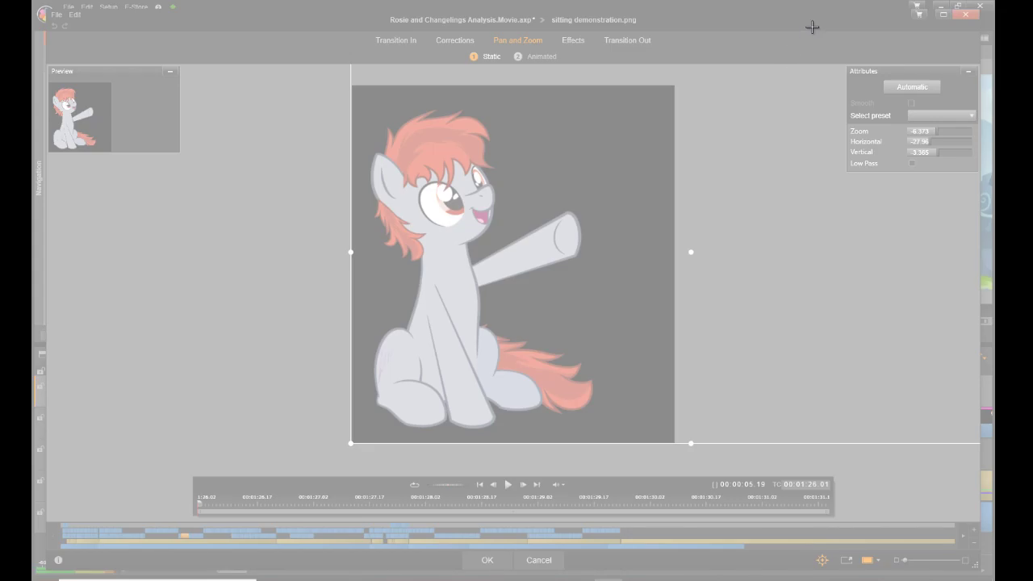
{"action": "left_click_drag", "start_coordinate": [804, 34], "coordinate": [986, 200]}
{"action": "left_click_drag", "start_coordinate": [807, 9], "coordinate": [0, 40]}
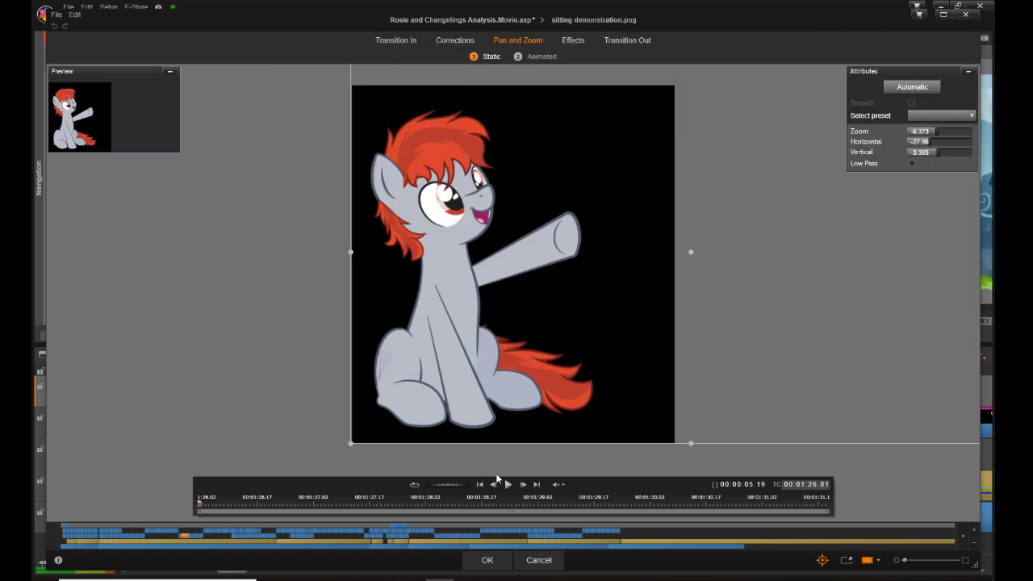
{"action": "left_click", "coordinate": [541, 565]}
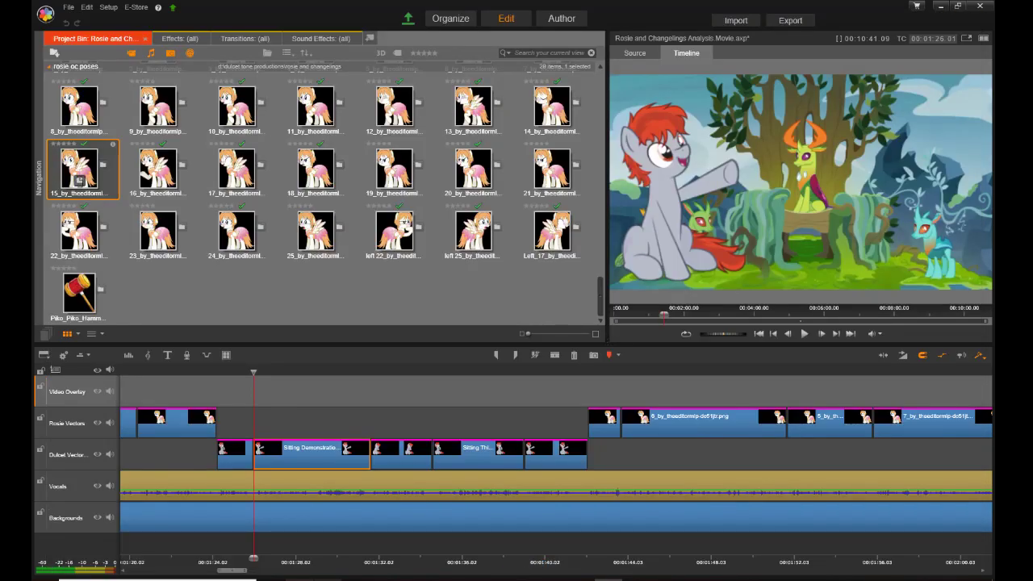
Step: Open the effects settings of the pondering.png clip at 00:04:27.20 and set its static Pan and Zoom zoom value to -6.373
{"action": "left_click_drag", "start_coordinate": [237, 573], "coordinate": [436, 573]}
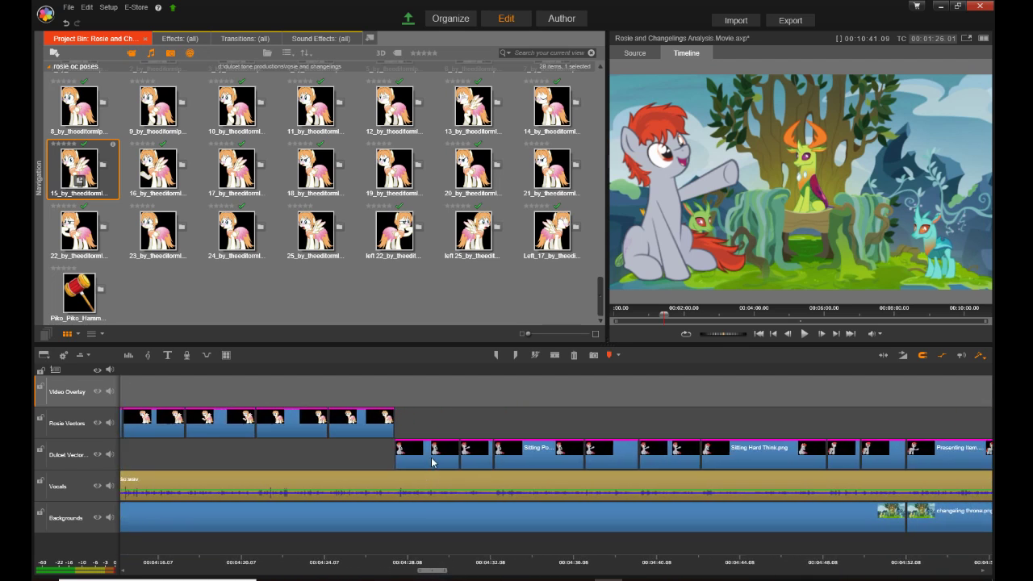
{"action": "right_click", "coordinate": [433, 460]}
{"action": "left_click", "coordinate": [468, 289]}
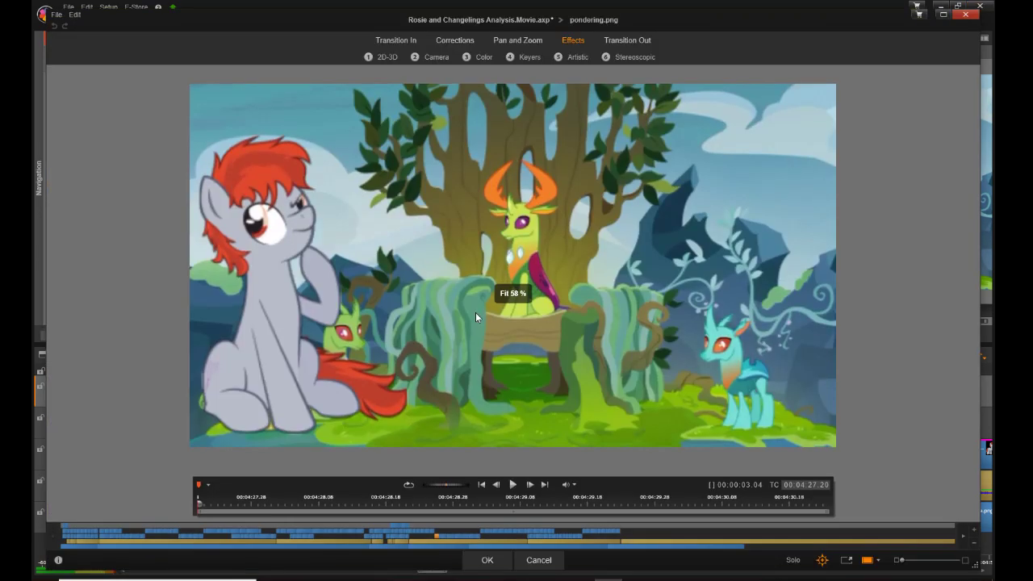
{"action": "left_click", "coordinate": [537, 39]}
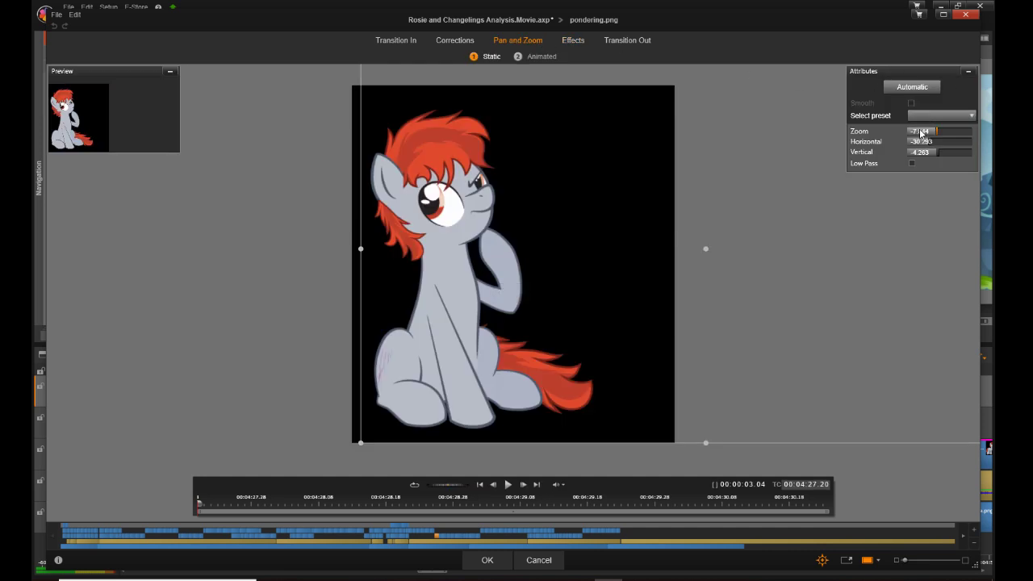
{"action": "left_click", "coordinate": [920, 133]}
{"action": "type", "text": "1"}
{"action": "type", "text": "6.373"}
{"action": "left_click", "coordinate": [915, 142]}
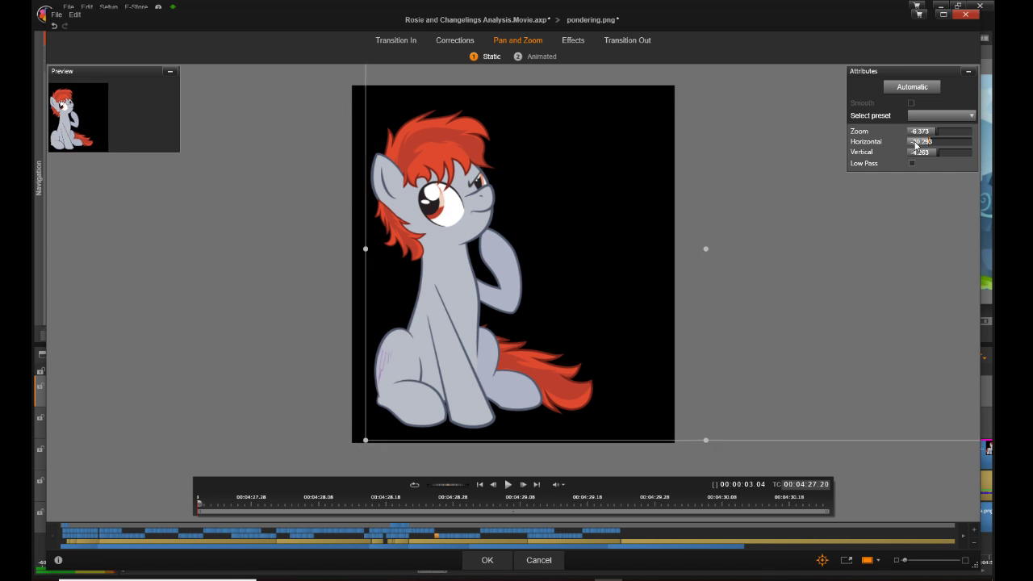
Step: Set the pondering.png clip's horizontal position to -27.96 and vertical position to -3.365, and apply the changes
{"action": "left_click", "coordinate": [915, 142]}
{"action": "type", "text": "-27.96"}
{"action": "left_click", "coordinate": [916, 152]}
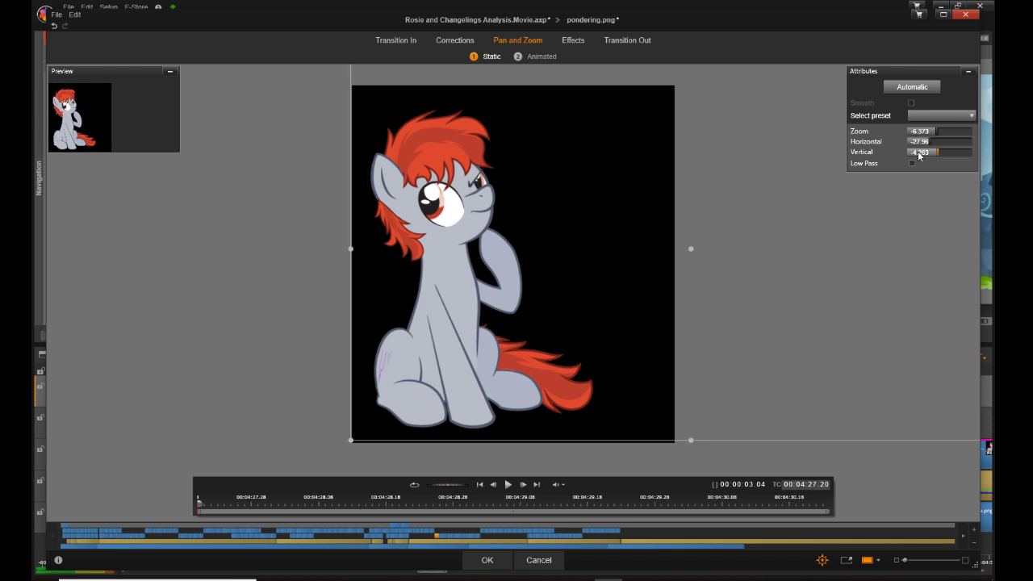
{"action": "left_click", "coordinate": [915, 153]}
{"action": "type", "text": "-3.365"}
{"action": "key", "text": "Return"}
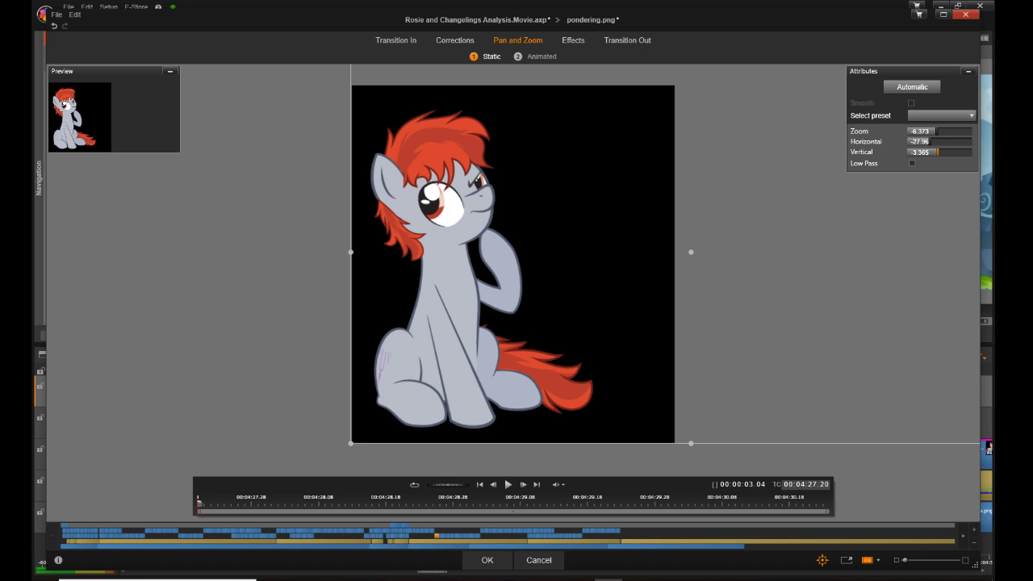
{"action": "left_click", "coordinate": [487, 559]}
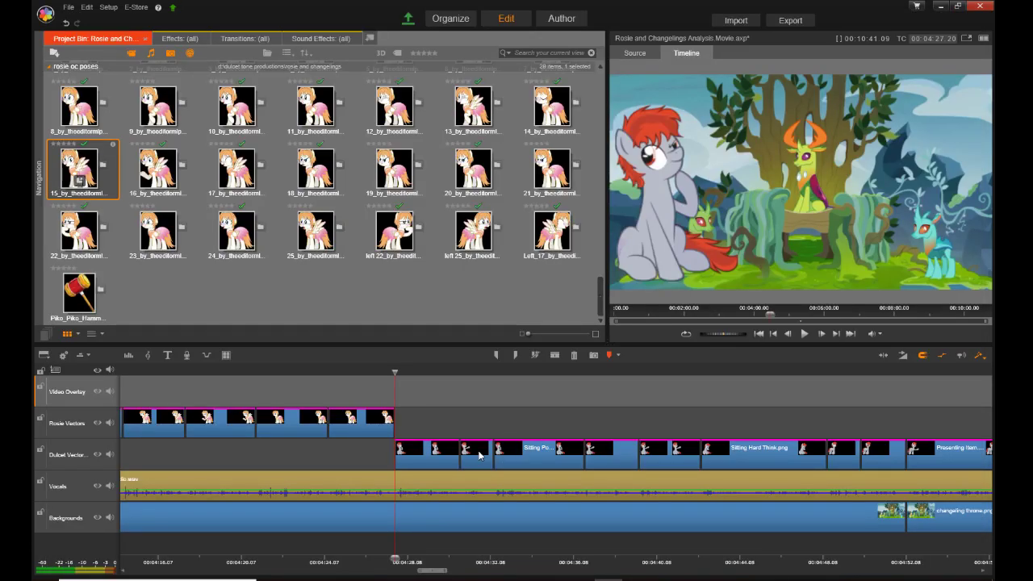
Step: Open the Pan and Zoom settings of the sitting objection.png clip at 00:04:30.24 and set its zoom to -6.73
{"action": "right_click", "coordinate": [478, 456]}
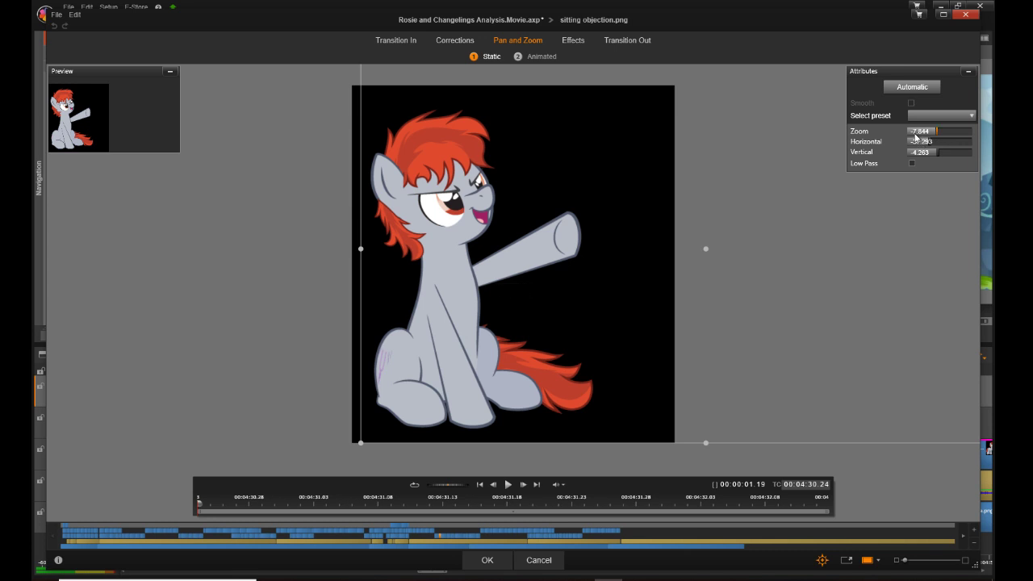
{"action": "left_click", "coordinate": [916, 136]}
{"action": "type", "text": "-3.7"}
{"action": "key", "text": "BackSpace"}
{"action": "key", "text": "BackSpace"}
{"action": "type", "text": ".7"}
{"action": "left_click", "coordinate": [923, 146]}
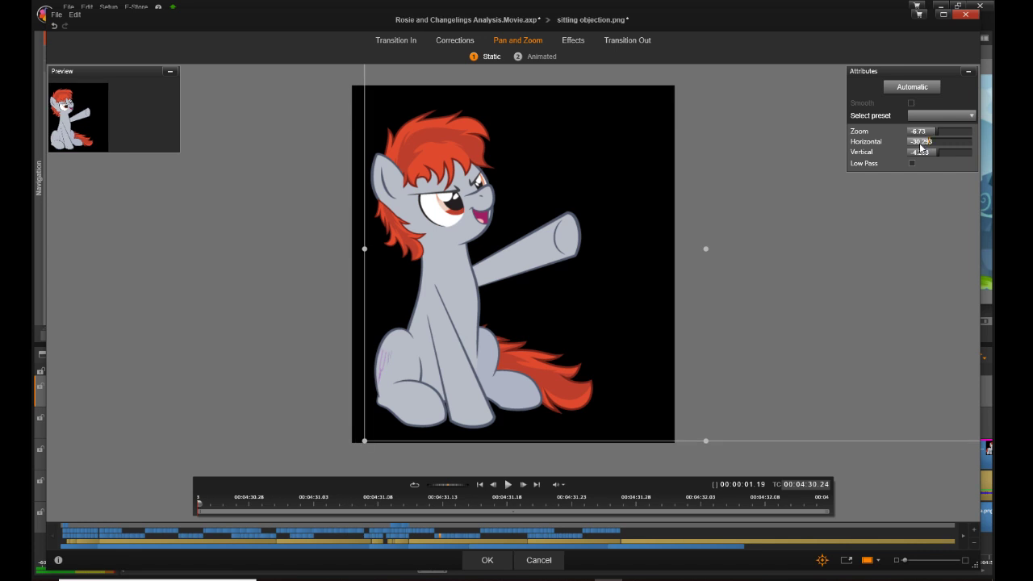
Step: Set the sitting objection.png clip's horizontal position to -27.96, match its vertical position to the preceding clip, and apply the changes
{"action": "double_click", "coordinate": [916, 146]}
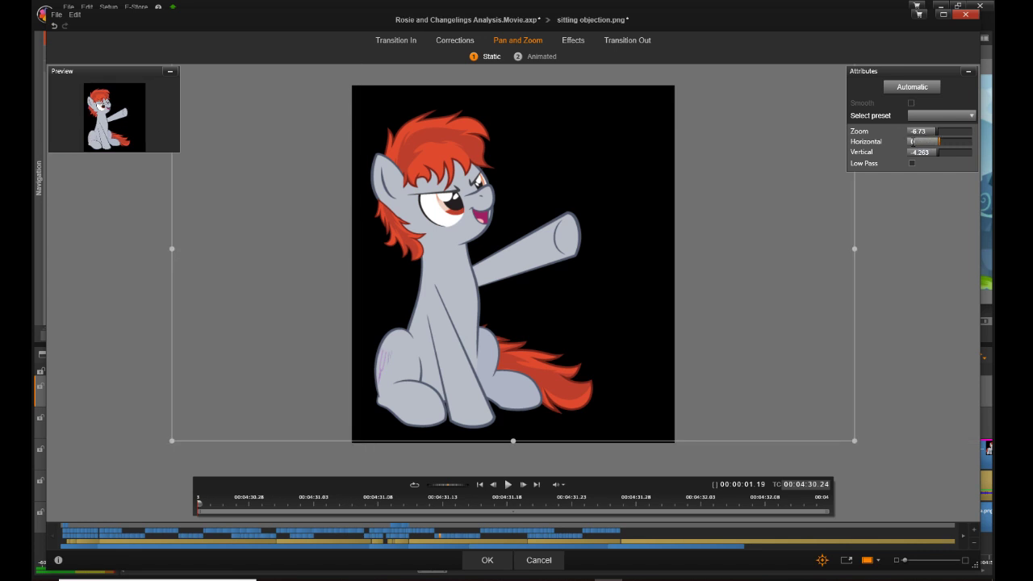
{"action": "left_click", "coordinate": [912, 143]}
{"action": "type", "text": "-27.96"}
{"action": "key", "text": "Return"}
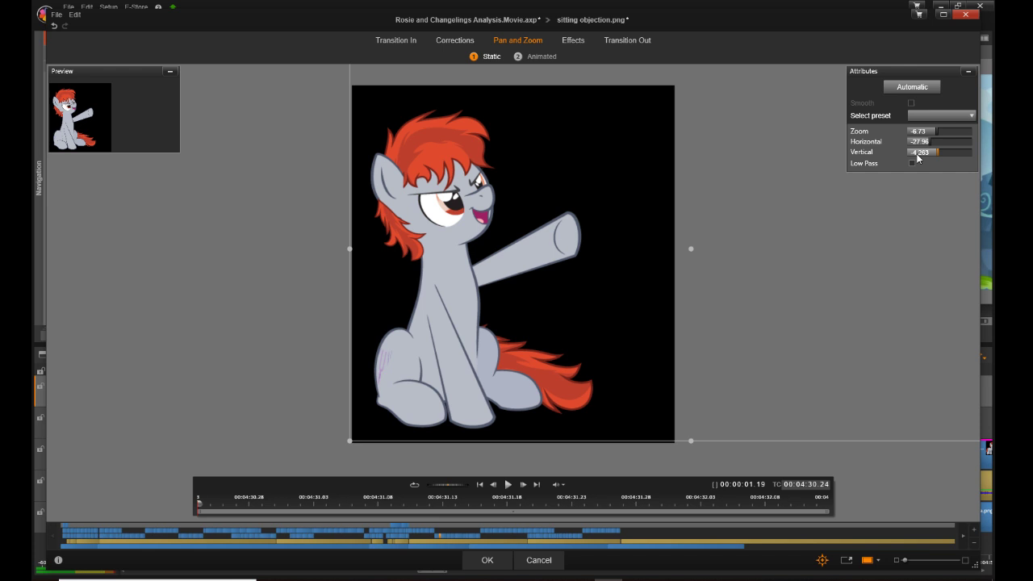
{"action": "double_click", "coordinate": [917, 152]}
{"action": "type", "text": "-3"}
{"action": "key", "text": "Return"}
{"action": "left_click", "coordinate": [484, 560]}
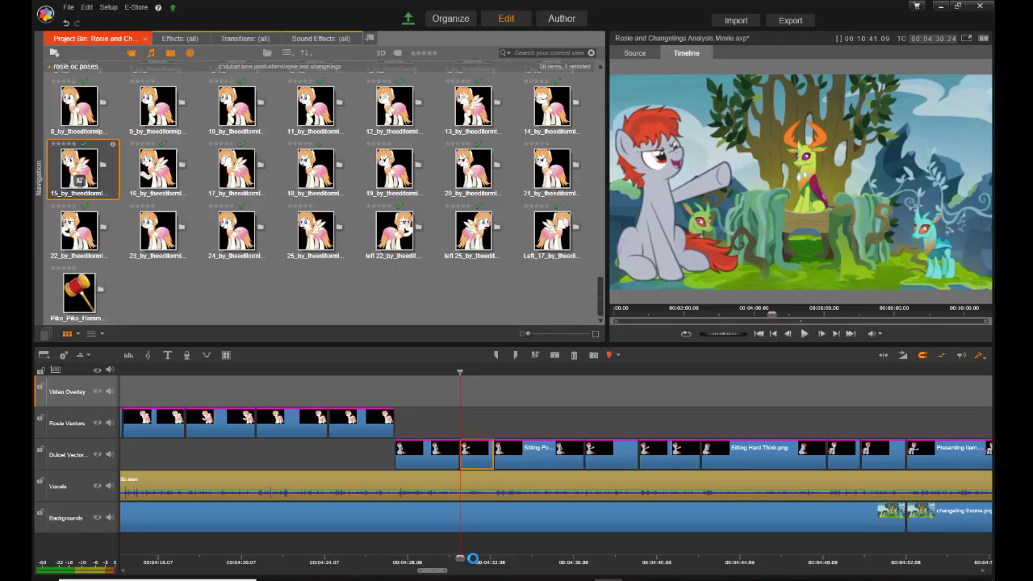
Step: Open the Pan and Zoom settings of the sitting pondering.png clip at 00:04:32.13 and set its zoom to -6.373
{"action": "left_click", "coordinate": [543, 459]}
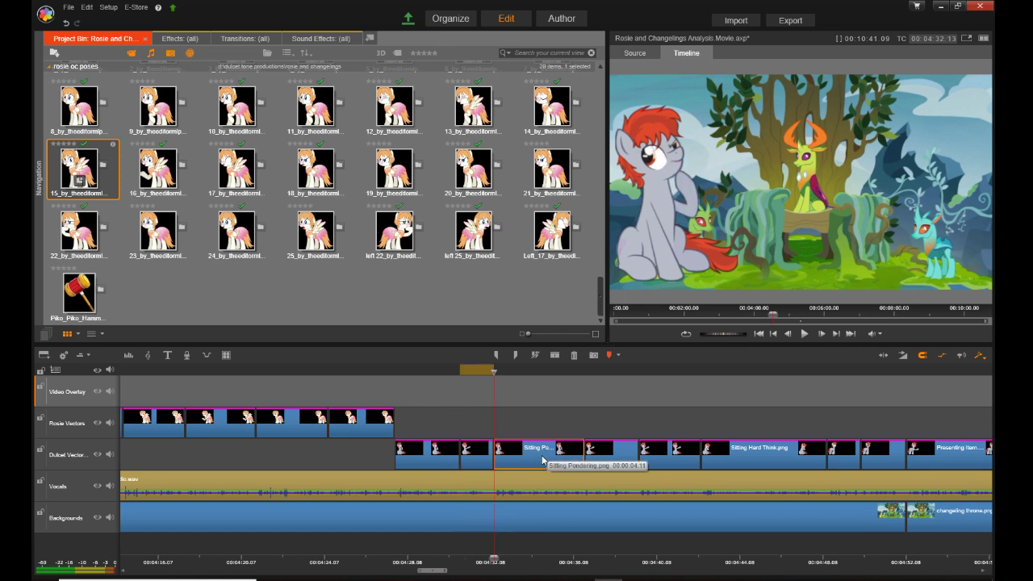
{"action": "right_click", "coordinate": [542, 456]}
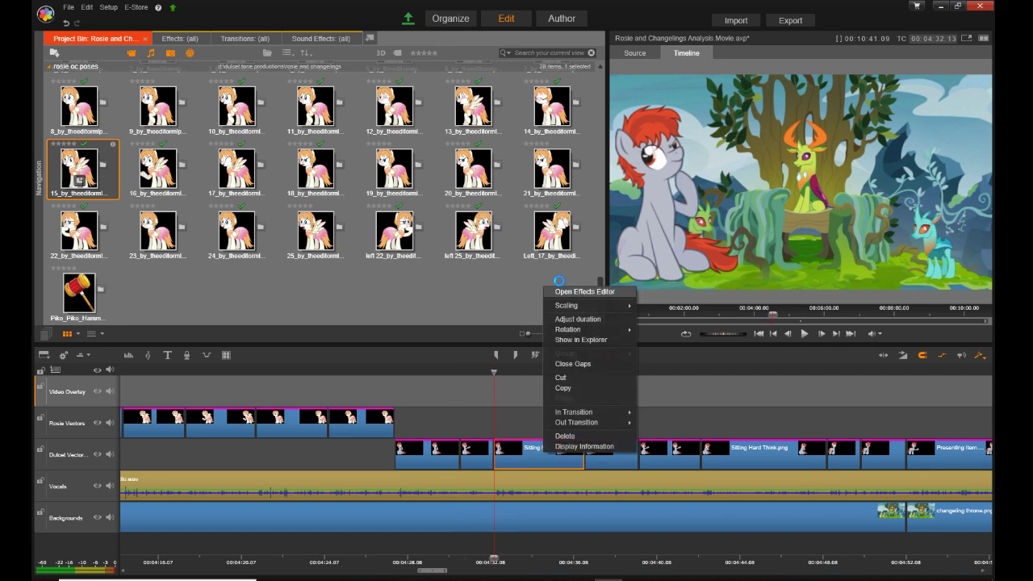
{"action": "left_click", "coordinate": [565, 291]}
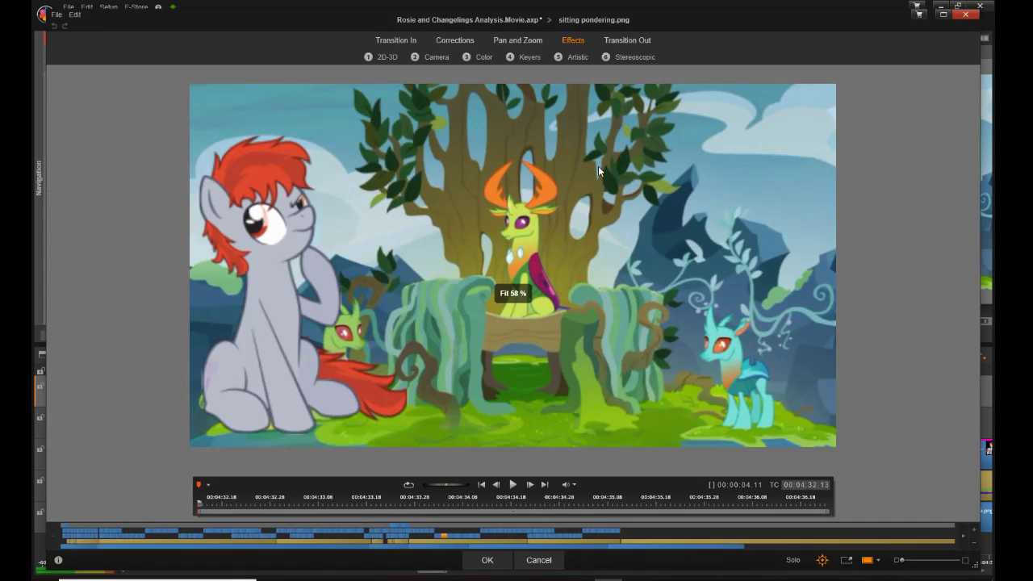
{"action": "left_click", "coordinate": [526, 39]}
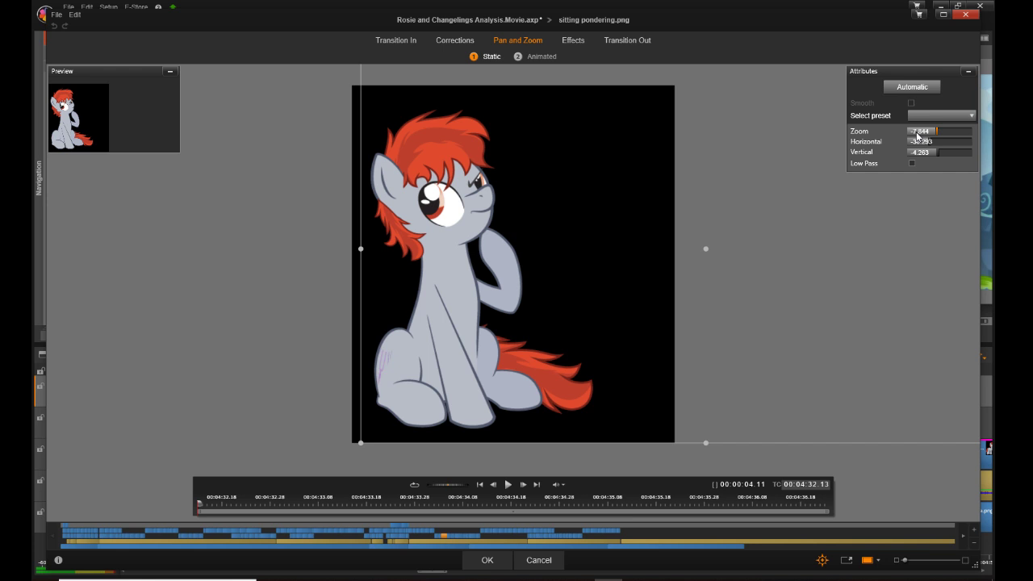
{"action": "left_click", "coordinate": [917, 136]}
{"action": "type", "text": "-6.373"}
{"action": "key", "text": "Return"}
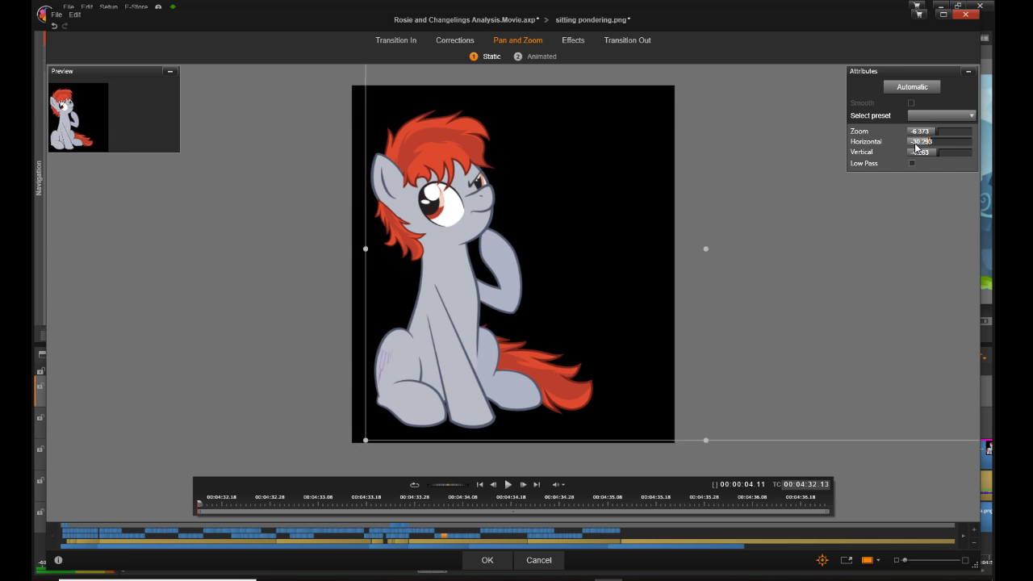
Step: Set the sitting pondering.png clip's horizontal position to -27.96 and vertical position to -3.365, and apply the changes
{"action": "left_click", "coordinate": [916, 143]}
{"action": "type", "text": "-27.96"}
{"action": "left_click", "coordinate": [915, 152]}
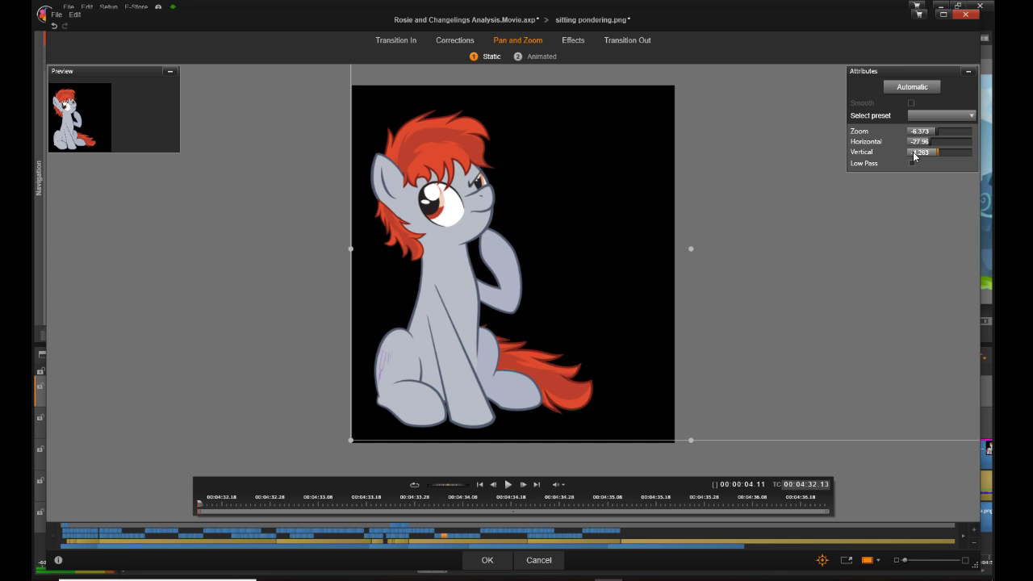
{"action": "left_click", "coordinate": [914, 153]}
{"action": "type", "text": "-3.365"}
{"action": "key", "text": "Return"}
{"action": "left_click", "coordinate": [499, 562]}
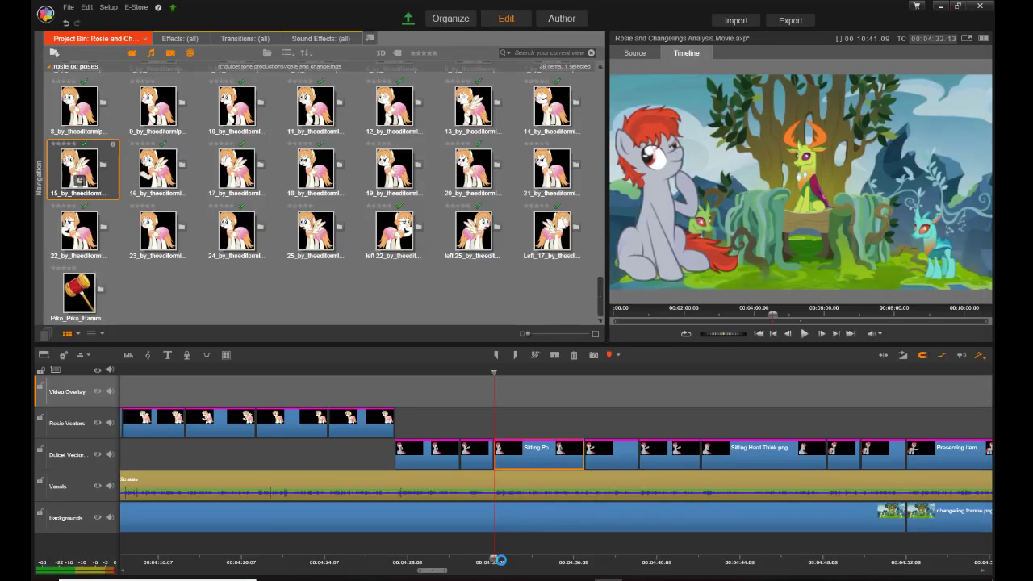
Step: Open the Pan and Zoom settings of the sitting demonstration.png clip at 00:04:36.24 and set its zoom to -6.373
{"action": "left_click", "coordinate": [618, 458]}
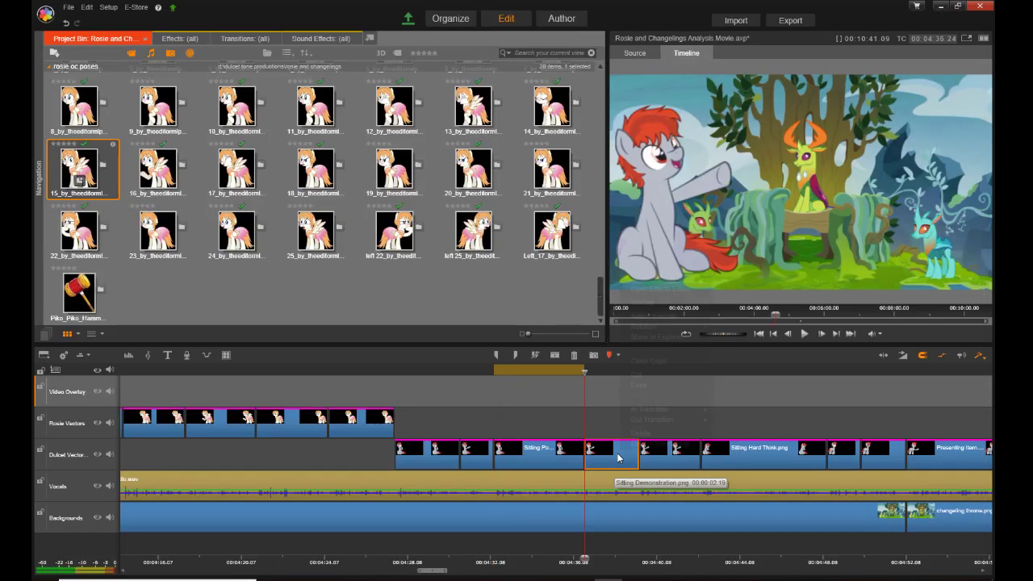
{"action": "right_click", "coordinate": [618, 458]}
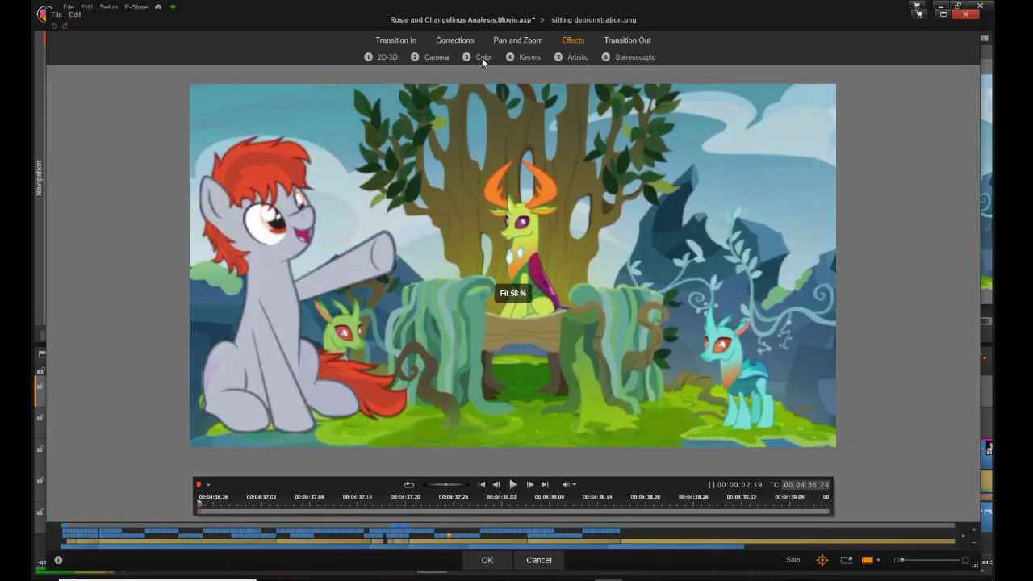
{"action": "left_click", "coordinate": [517, 38]}
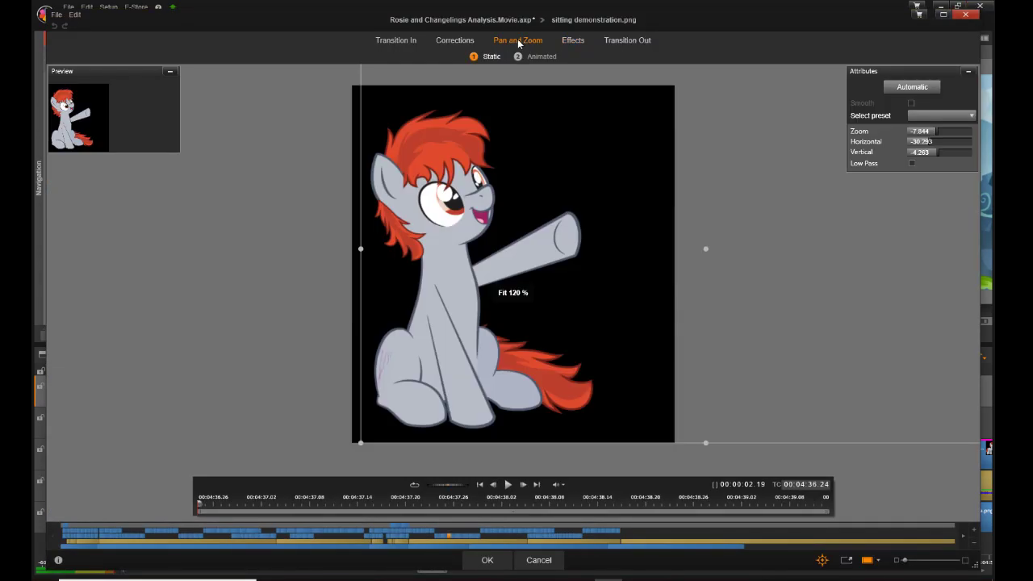
{"action": "double_click", "coordinate": [920, 133]}
{"action": "type", "text": "-6.373"}
{"action": "left_click", "coordinate": [919, 142]}
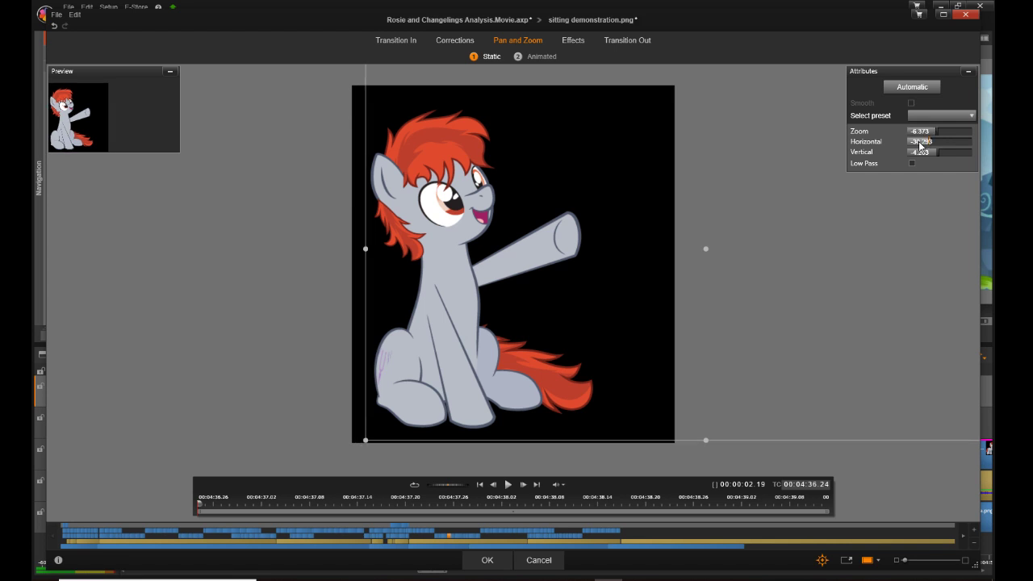
Step: Set the sitting demonstration.png clip's horizontal position to -27.96 and vertical position to -3.365, and apply the changes
{"action": "double_click", "coordinate": [920, 142]}
{"action": "type", "text": "-27.96"}
{"action": "left_click", "coordinate": [915, 155]}
{"action": "left_click", "coordinate": [916, 155]}
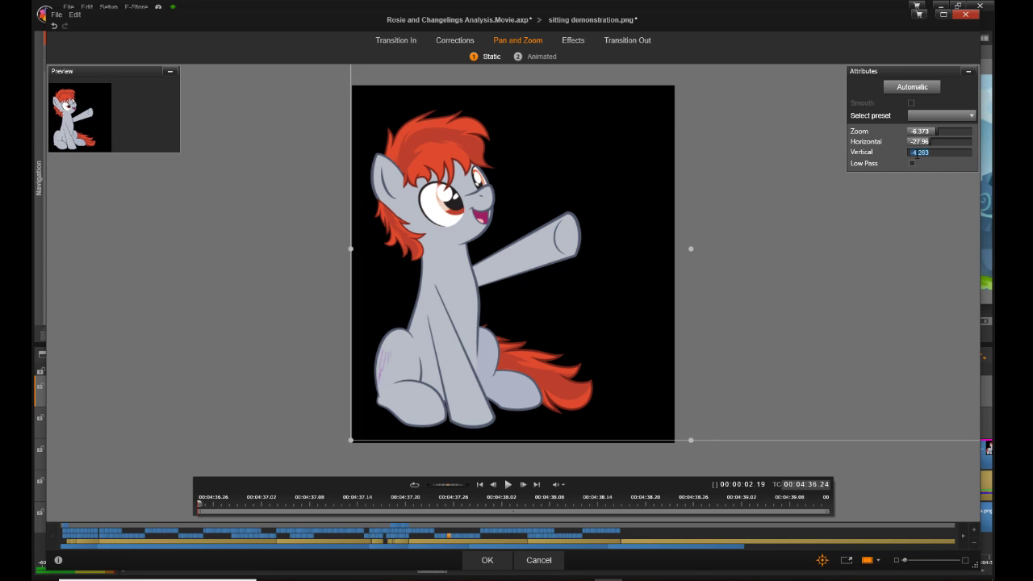
{"action": "type", "text": "-3.365"}
{"action": "key", "text": "Return"}
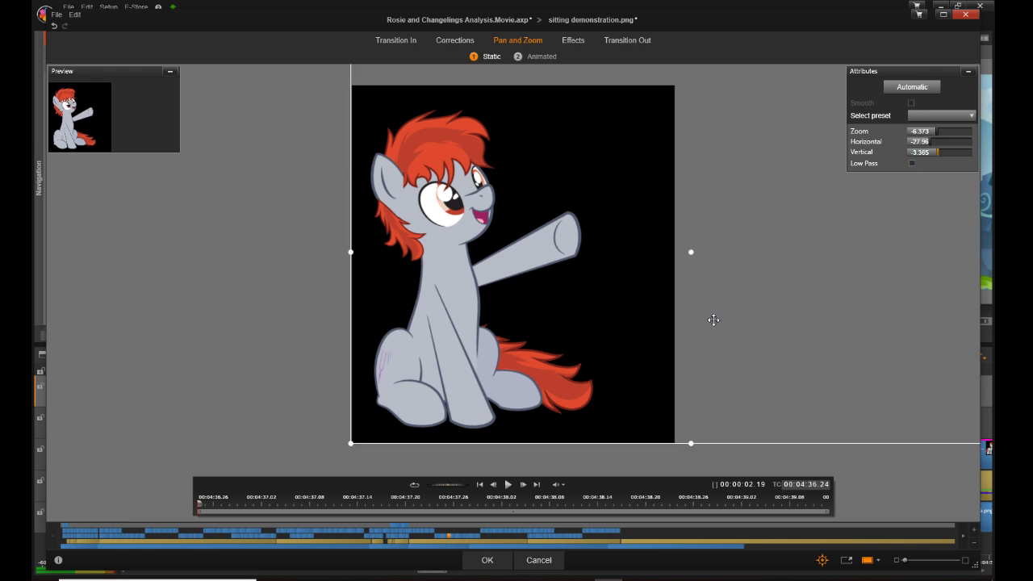
{"action": "left_click", "coordinate": [489, 560]}
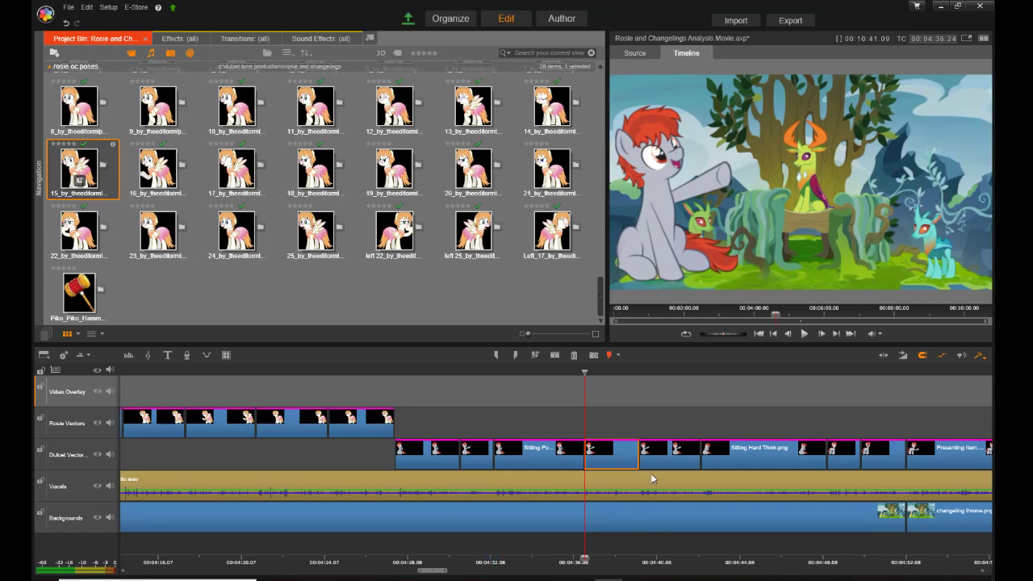
Step: Open the Pan and Zoom settings of the sitting objection.png clip at 00:04:39.13 and set its zoom to -6.373
{"action": "right_click", "coordinate": [679, 464]}
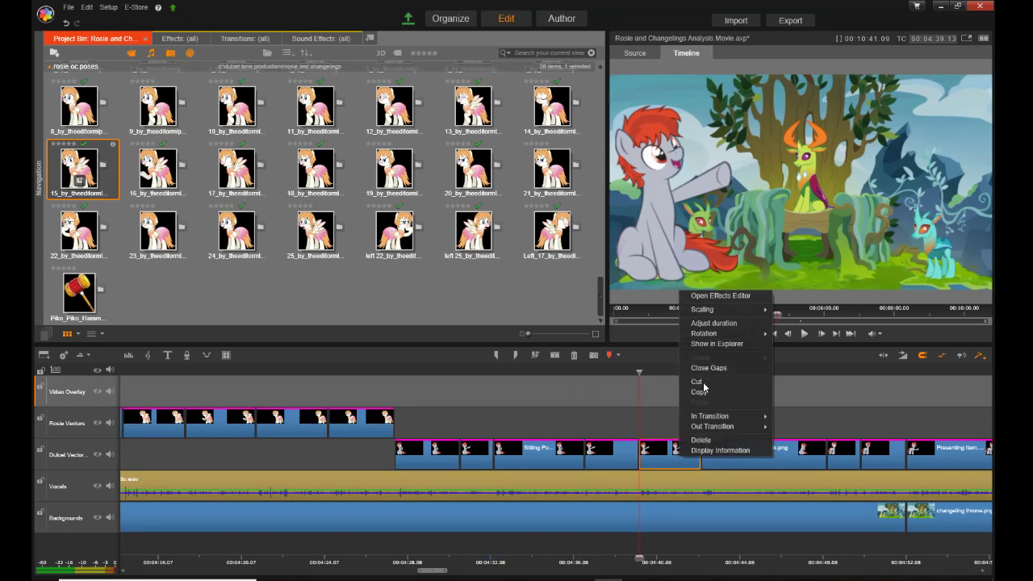
{"action": "left_click", "coordinate": [736, 296]}
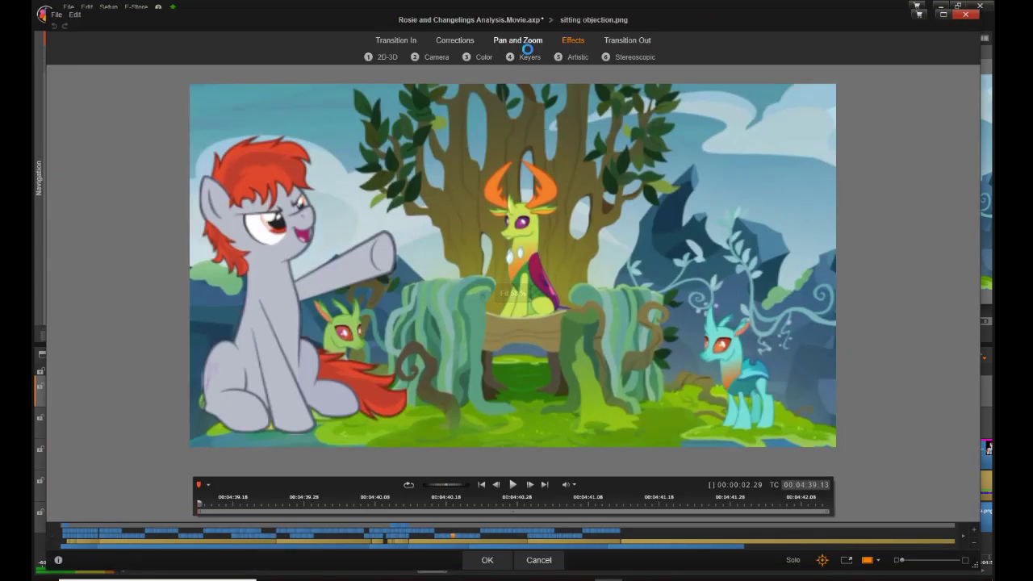
{"action": "left_click", "coordinate": [530, 40]}
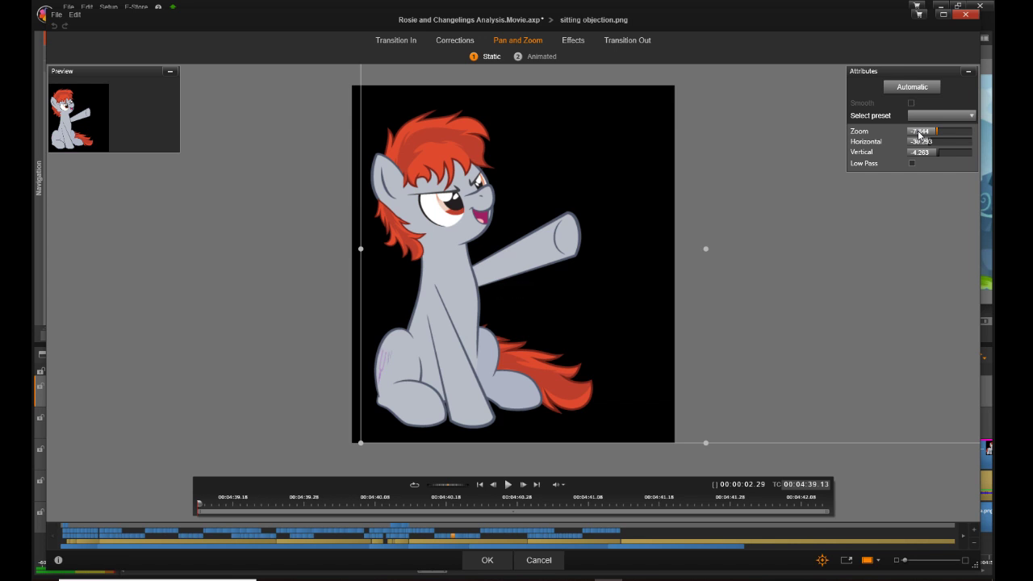
{"action": "left_click", "coordinate": [918, 132]}
{"action": "type", "text": "-6.3"}
{"action": "left_click", "coordinate": [920, 143]}
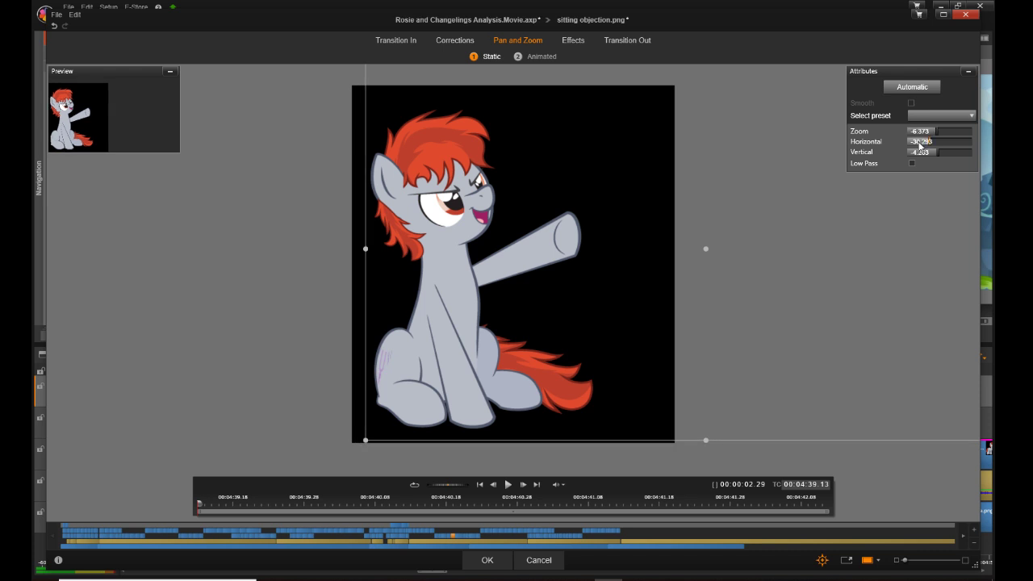
Step: Set the horizontal position to -27.96 and vertical position to -3.365 for the sitting objection.png clip at 00:04:39.13, and apply the changes
{"action": "left_click", "coordinate": [920, 144]}
{"action": "type", "text": "-27.96"}
{"action": "left_click", "coordinate": [917, 157]}
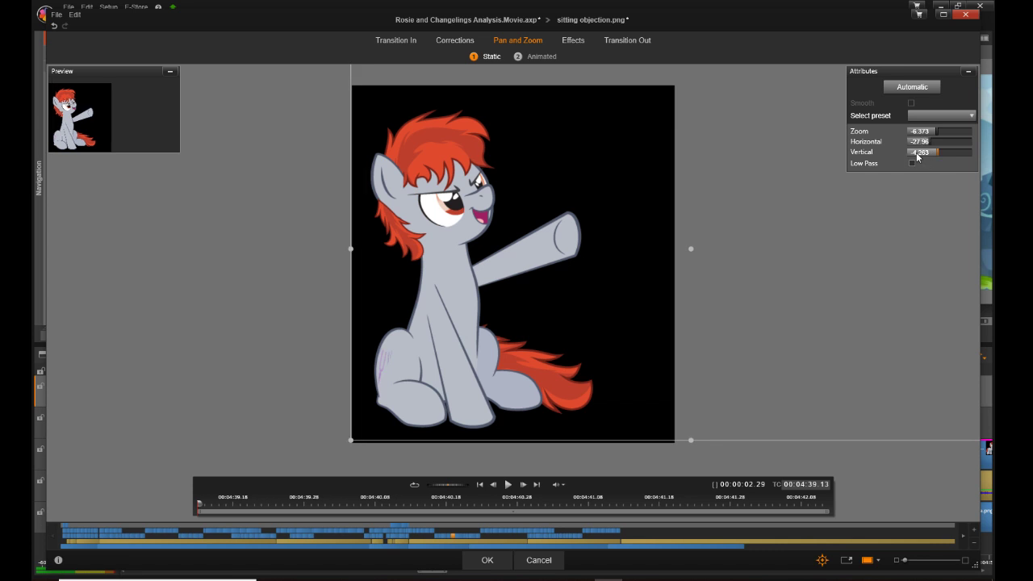
{"action": "left_click", "coordinate": [917, 156]}
{"action": "type", "text": "-3.365"}
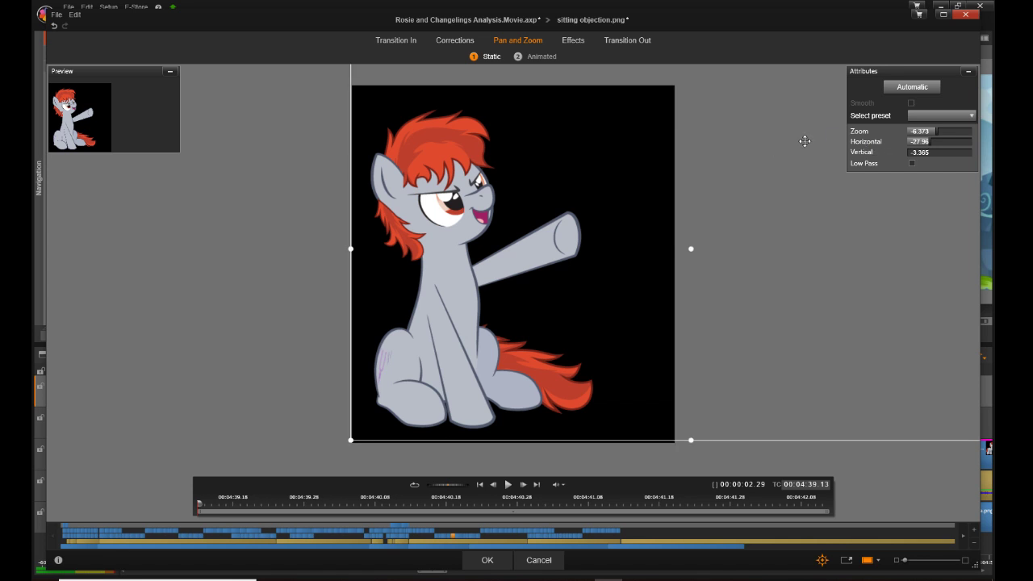
{"action": "left_click", "coordinate": [487, 560]}
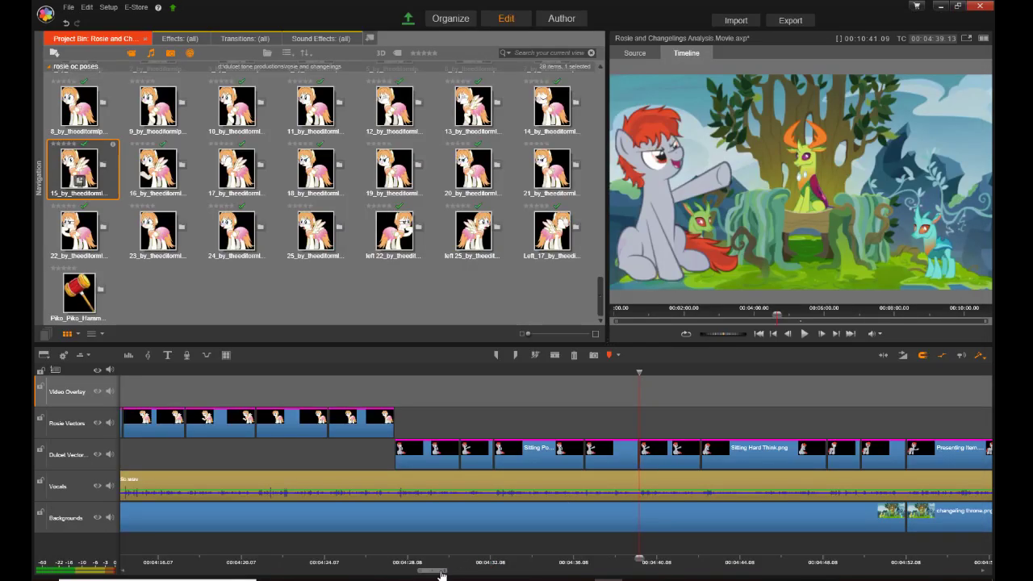
Step: Open the Pan and Zoom settings of the sitting hard think.png clip at 00:04:42.12 and set its zoom to -6.373
{"action": "left_click_drag", "start_coordinate": [441, 574], "coordinate": [459, 574]}
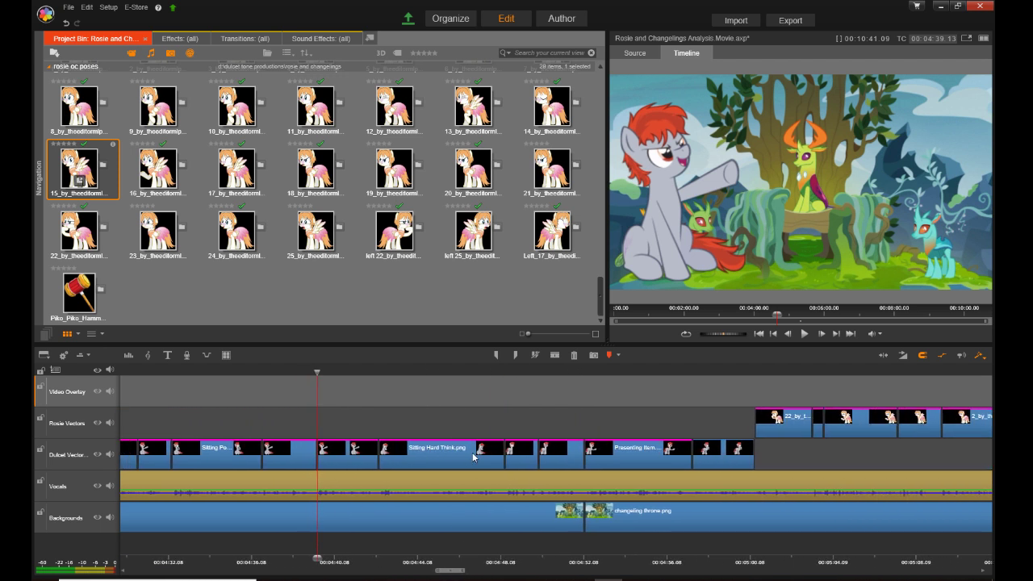
{"action": "left_click", "coordinate": [440, 457]}
{"action": "right_click", "coordinate": [441, 457]}
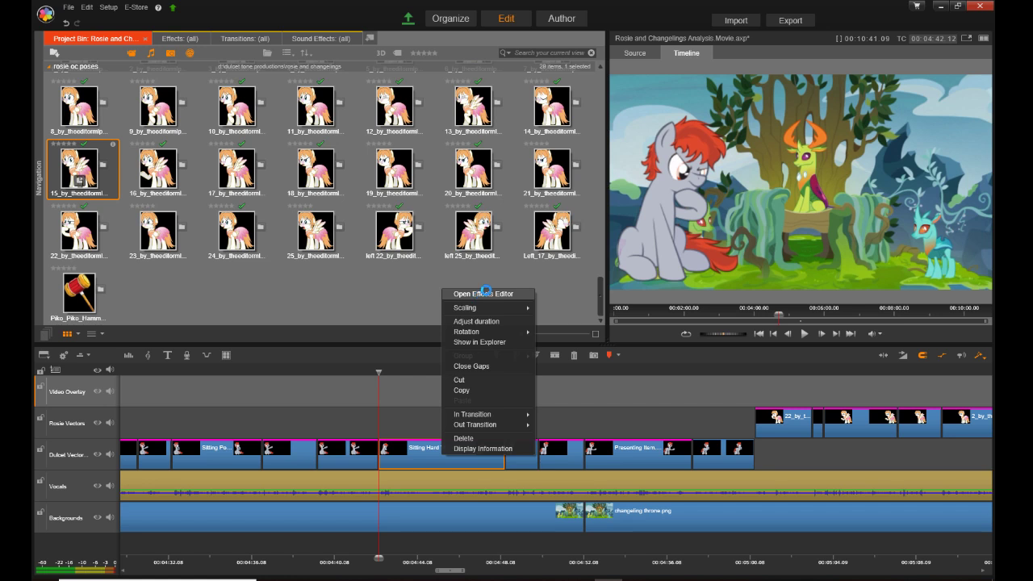
{"action": "left_click", "coordinate": [482, 292]}
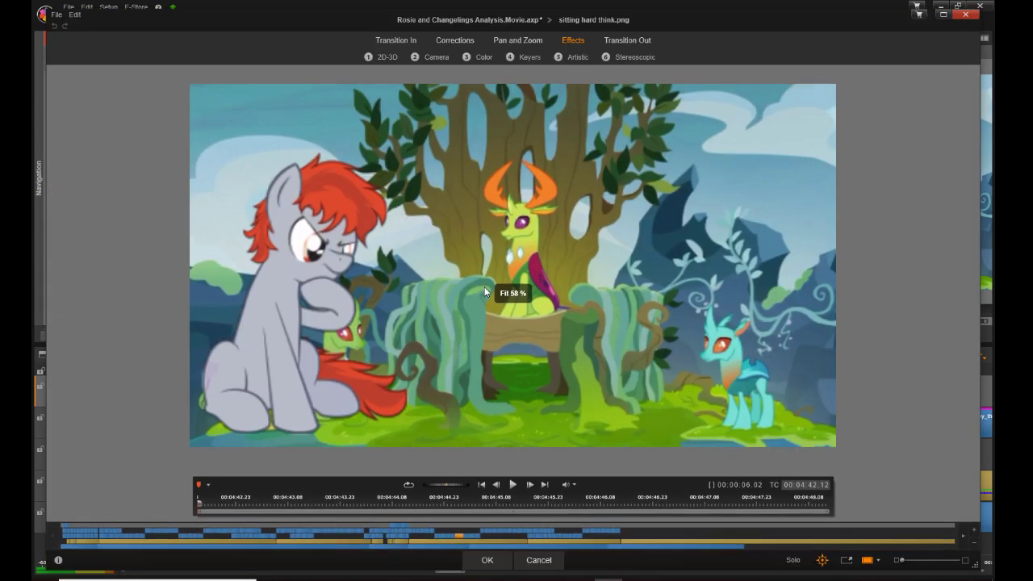
{"action": "left_click", "coordinate": [518, 39]}
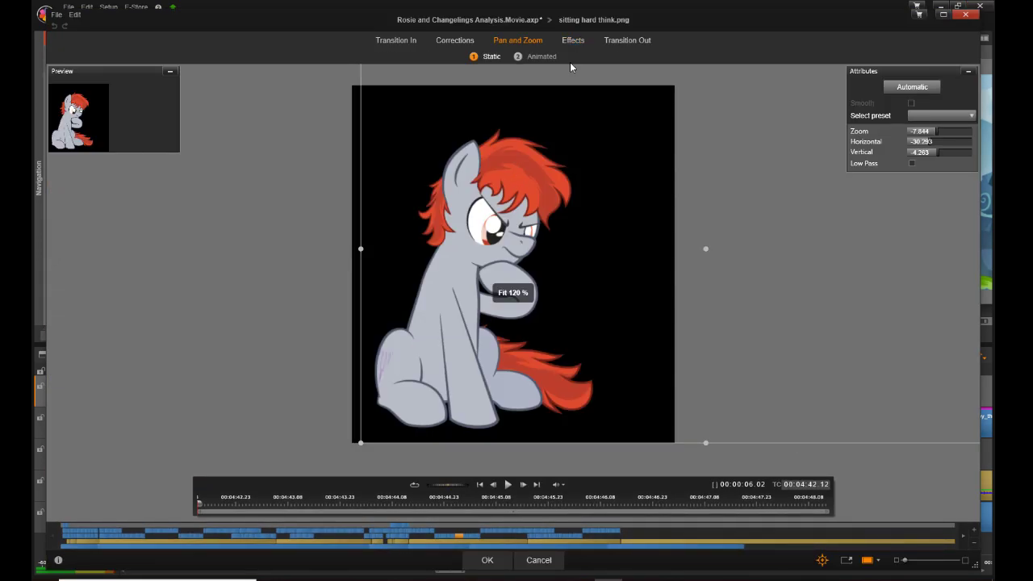
{"action": "double_click", "coordinate": [918, 134]}
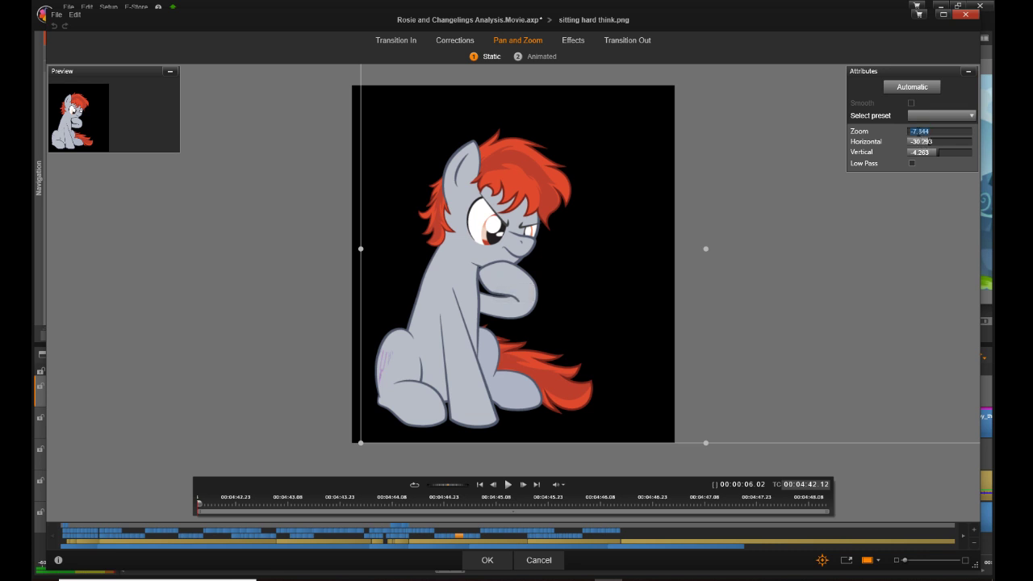
{"action": "type", "text": "-6.373"}
{"action": "key", "text": "Return"}
Step: Set the sitting hard think.png clip's horizontal position to -27.96 and vertical position to -3.365, and apply the changes
{"action": "left_click", "coordinate": [919, 142]}
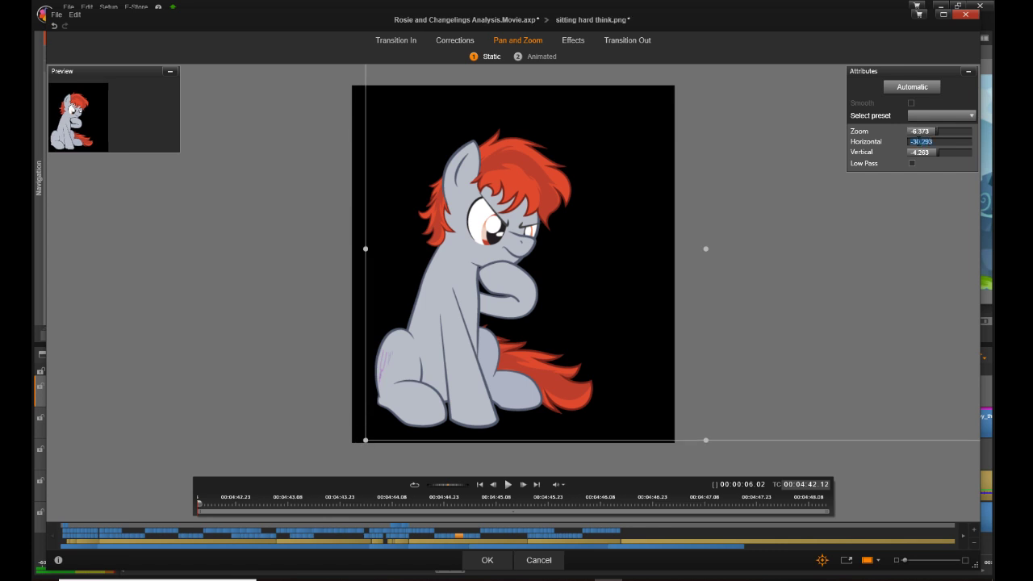
{"action": "type", "text": "-27.96"}
{"action": "left_click", "coordinate": [914, 153]}
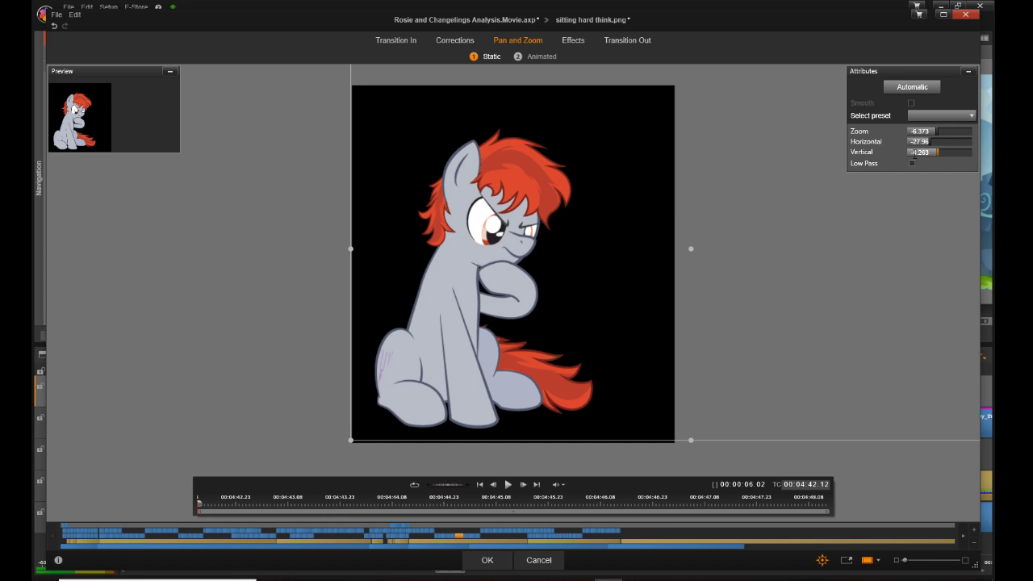
{"action": "double_click", "coordinate": [915, 153]}
{"action": "type", "text": "-3.365"}
{"action": "key", "text": "Return"}
{"action": "left_click", "coordinate": [486, 560]}
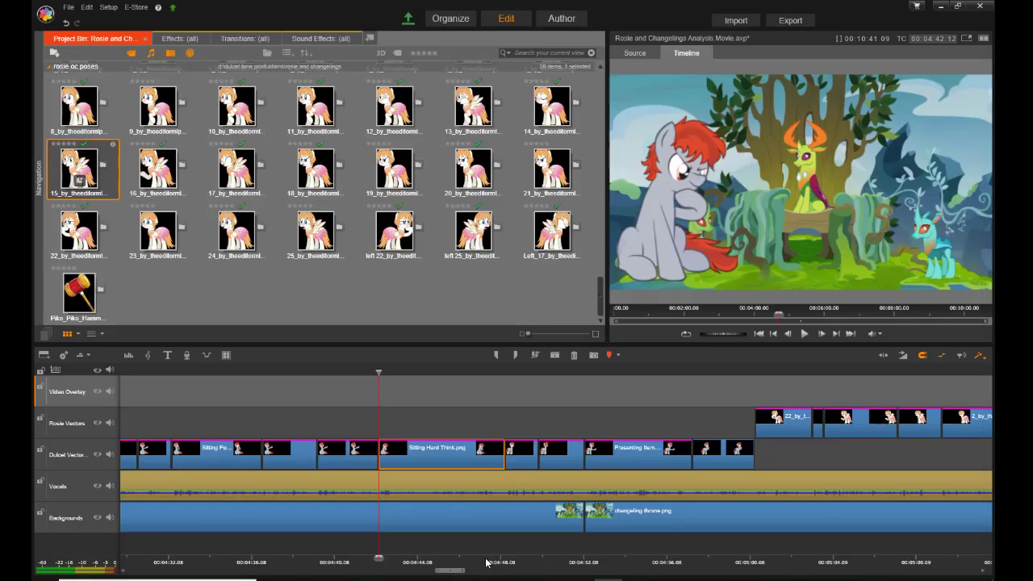
Step: Open the Pan and Zoom settings of the shocked 4th wall.png clip at 00:04:48.14 and set its zoom to -6.373
{"action": "left_click", "coordinate": [528, 466]}
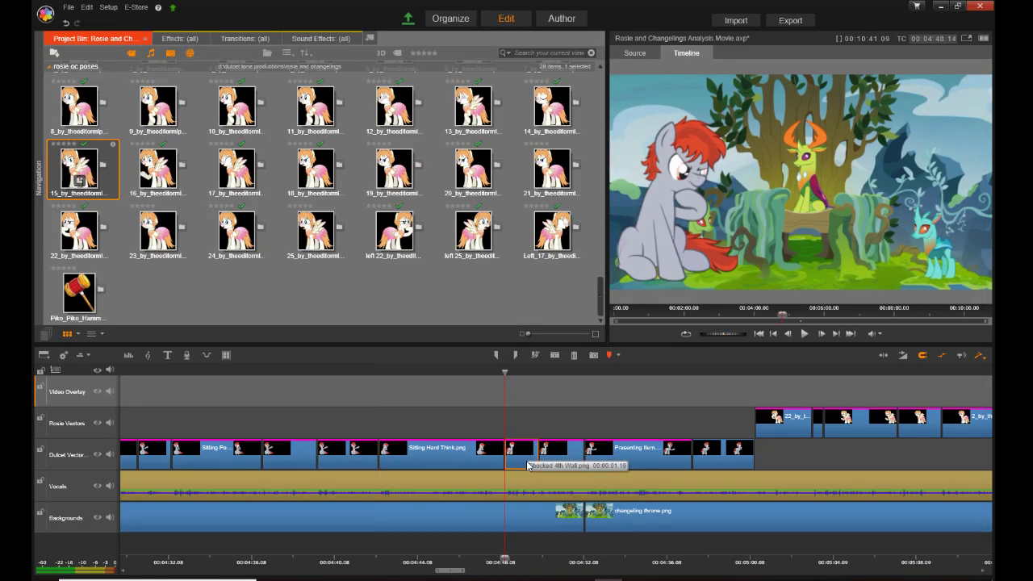
{"action": "right_click", "coordinate": [520, 461]}
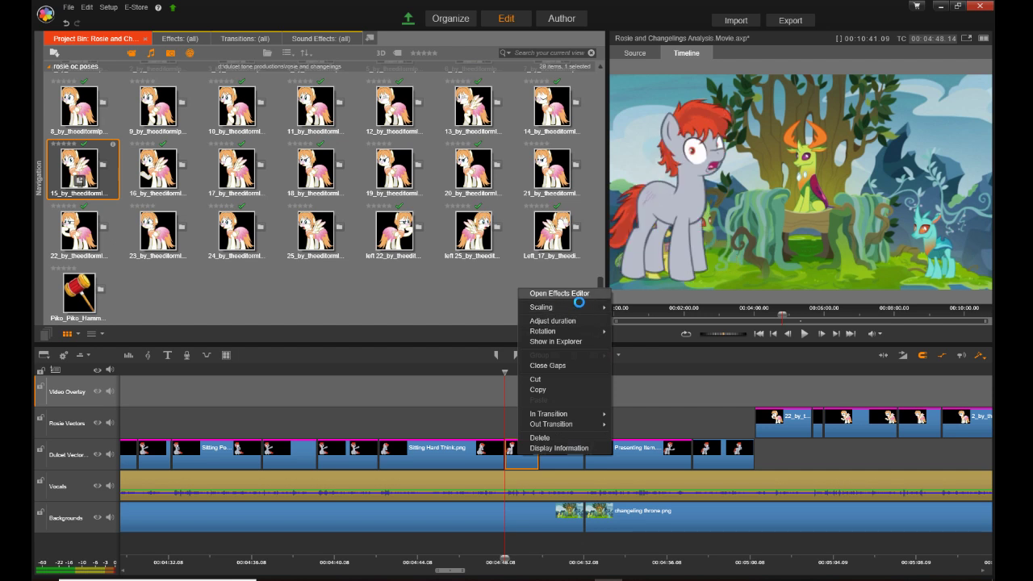
{"action": "left_click", "coordinate": [575, 294]}
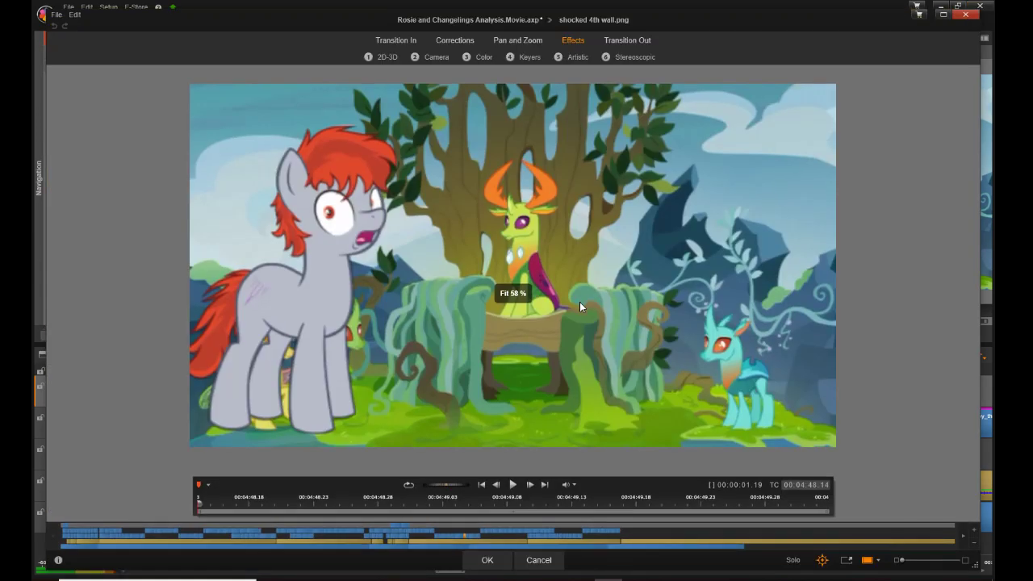
{"action": "left_click", "coordinate": [513, 42]}
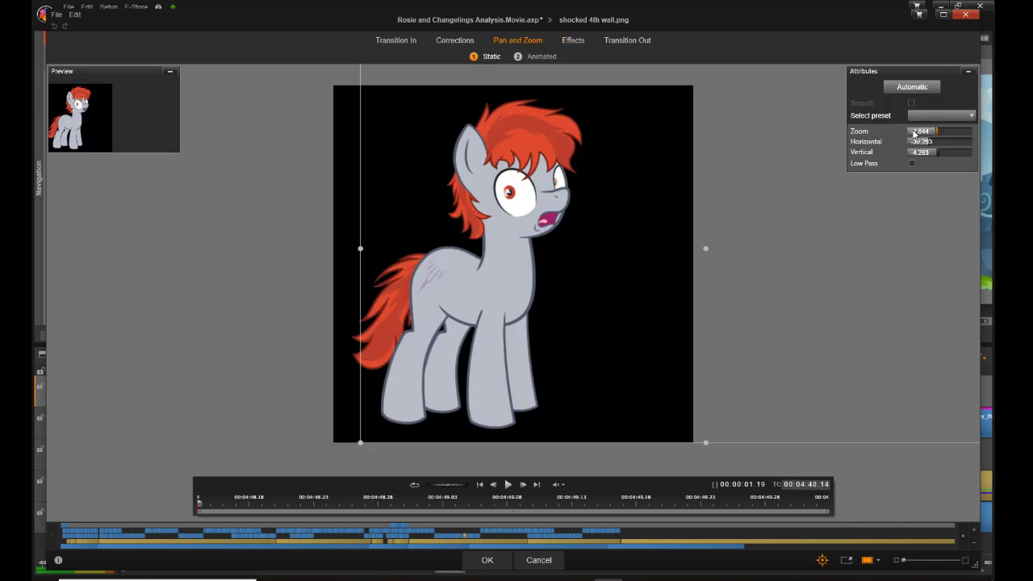
{"action": "left_click", "coordinate": [916, 134]}
{"action": "type", "text": "-6.373"}
{"action": "key", "text": "Return"}
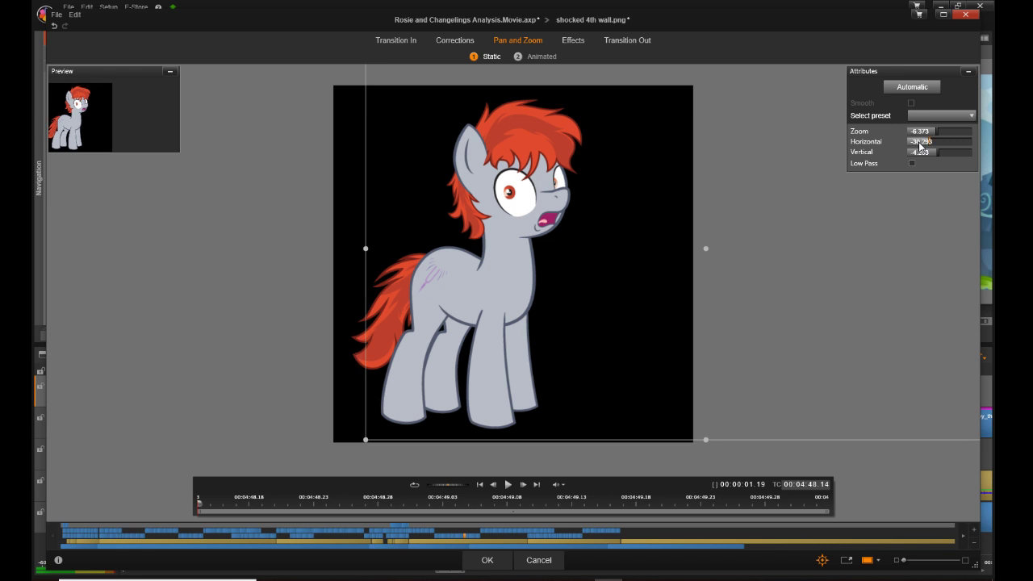
Step: Set the shocked 4th wall.png clip's horizontal position to -27.96 and vertical position to -3.365, and apply the changes
{"action": "left_click", "coordinate": [920, 142]}
{"action": "type", "text": "-27.96"}
{"action": "left_click", "coordinate": [915, 154]}
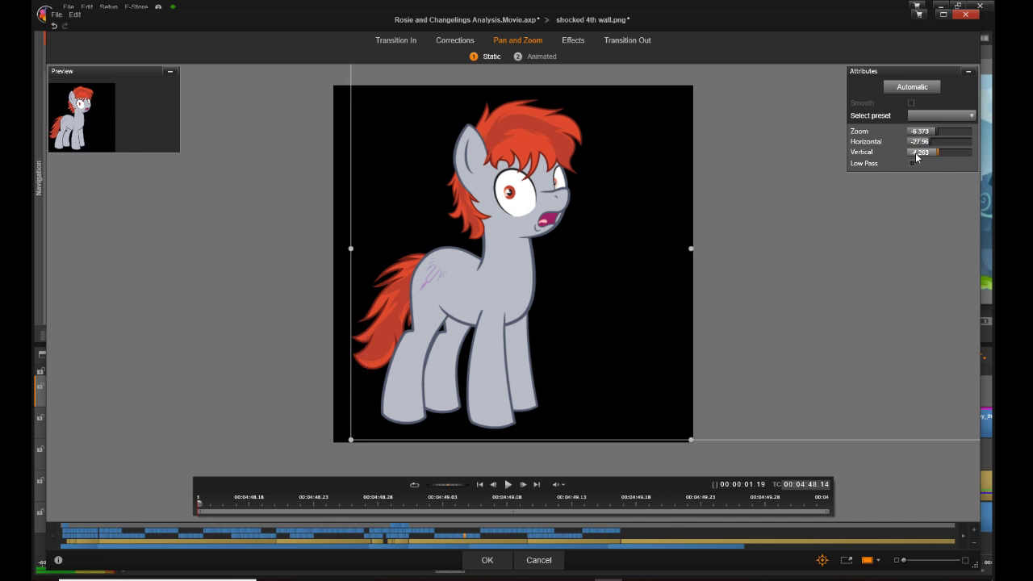
{"action": "left_click", "coordinate": [916, 154]}
{"action": "type", "text": "-3.365"}
{"action": "key", "text": "Return"}
{"action": "left_click", "coordinate": [487, 560]}
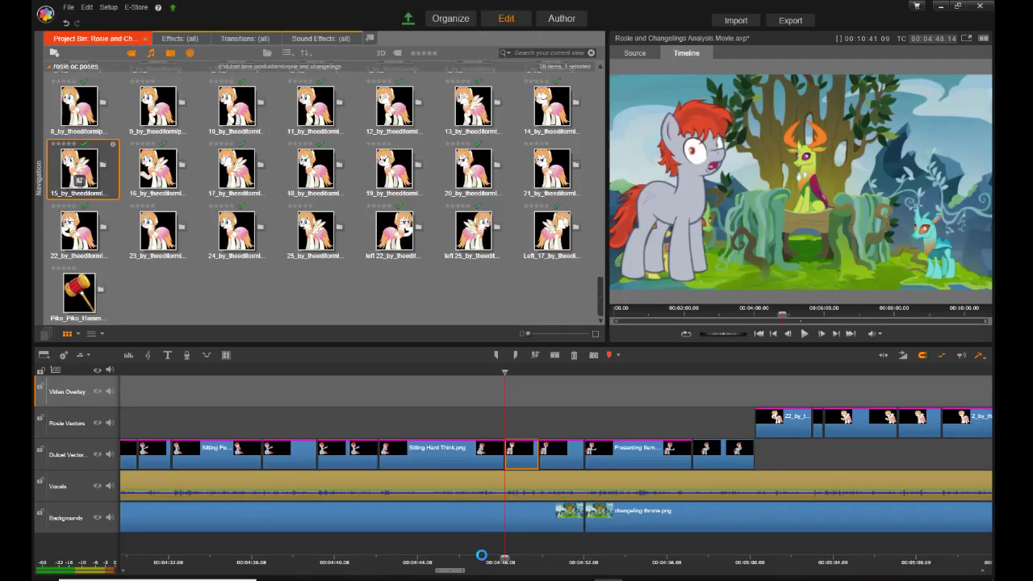
Step: Open the Pan and Zoom settings of the smiling 4th wall.png clip at 00:04:50.03 and set its zoom to -6.373
{"action": "left_click", "coordinate": [573, 461]}
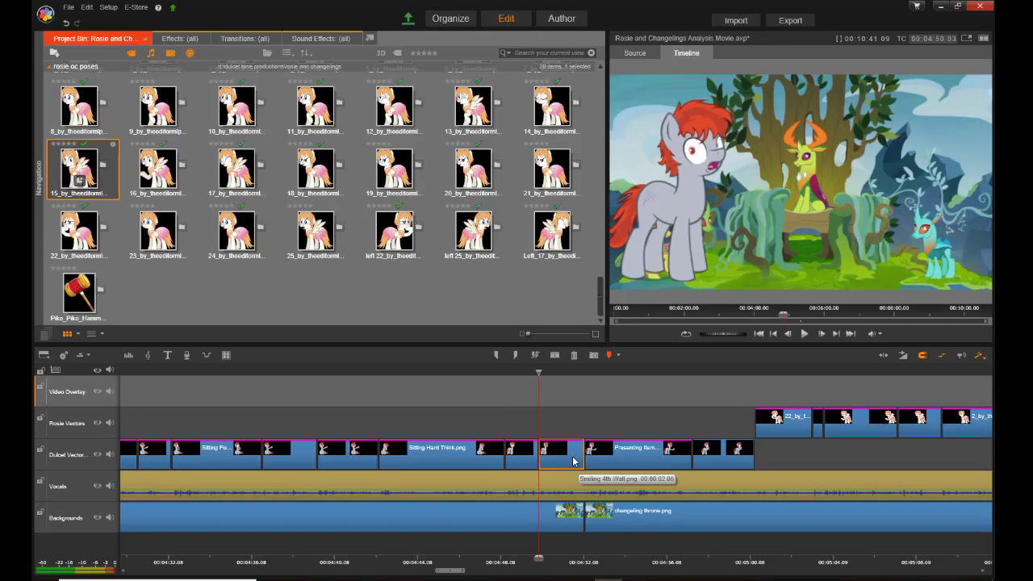
{"action": "right_click", "coordinate": [573, 459]}
{"action": "left_click", "coordinate": [606, 294]}
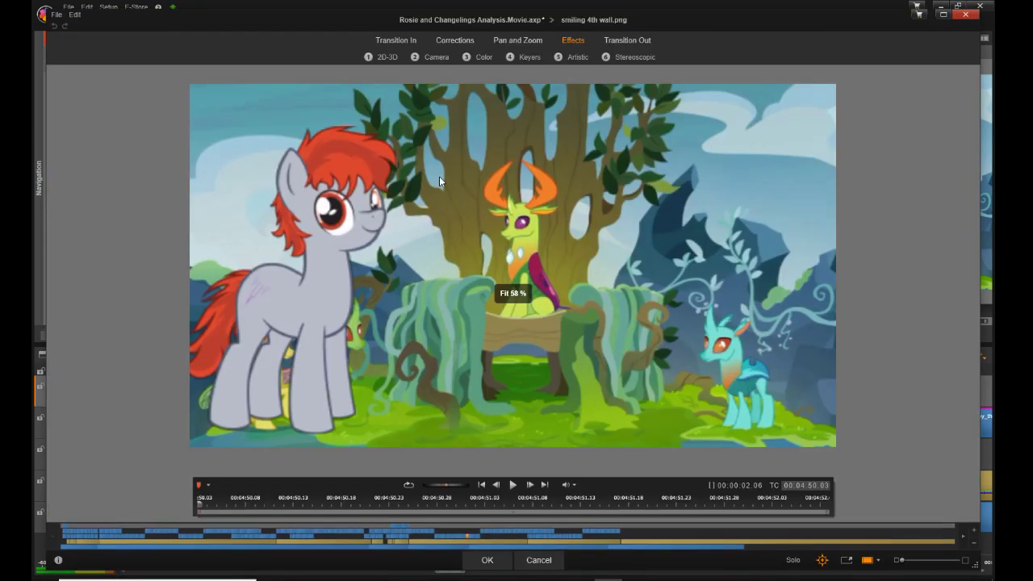
{"action": "left_click", "coordinate": [531, 37]}
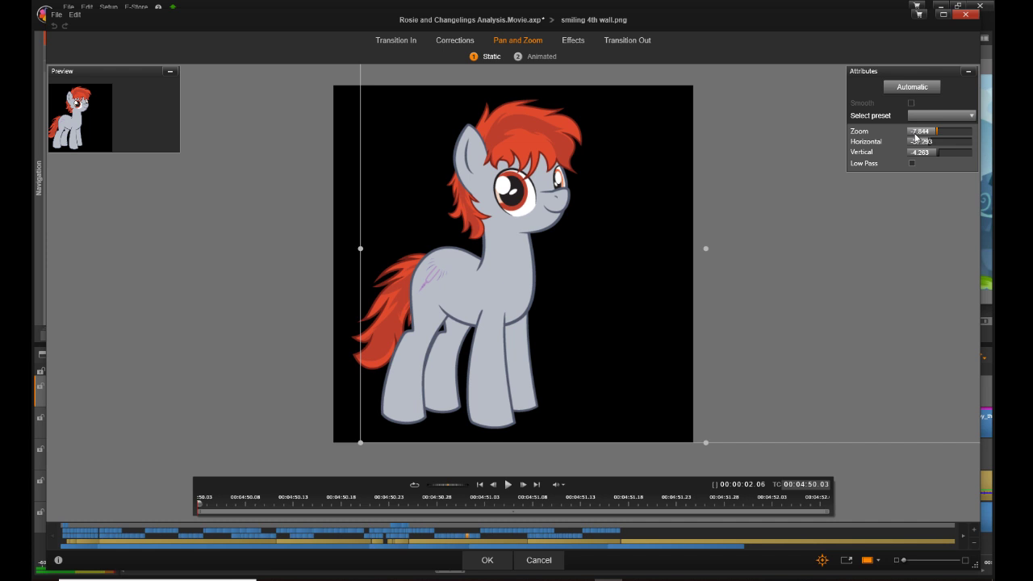
{"action": "left_click", "coordinate": [915, 132]}
{"action": "type", "text": "-6.373"}
{"action": "key", "text": "Return"}
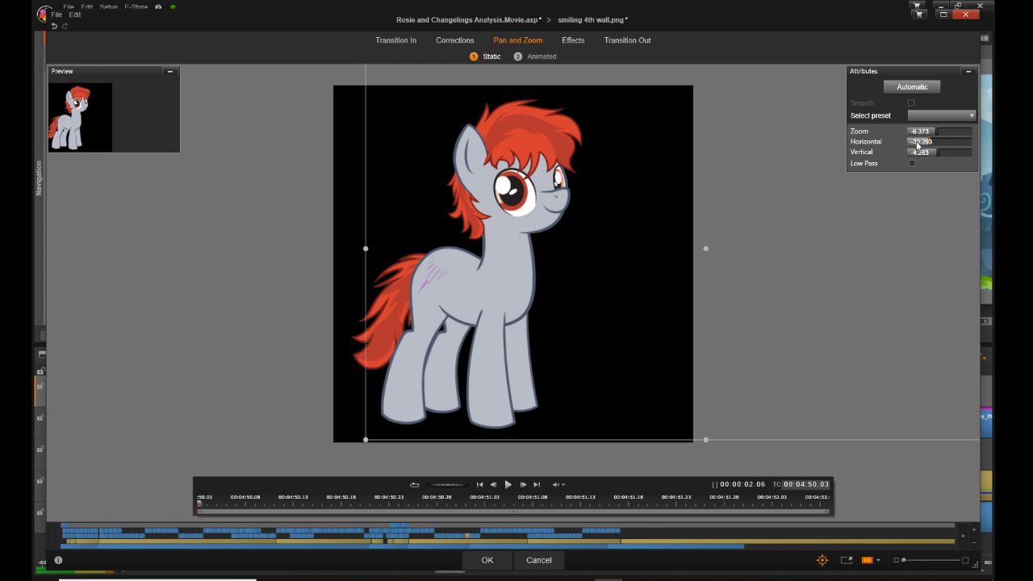
Step: Set the smiling 4th wall.png clip's horizontal position to -27.96 and vertical position to -3.365, and apply the changes
{"action": "left_click", "coordinate": [917, 142]}
{"action": "type", "text": "-27.96"}
{"action": "key", "text": "Tab"}
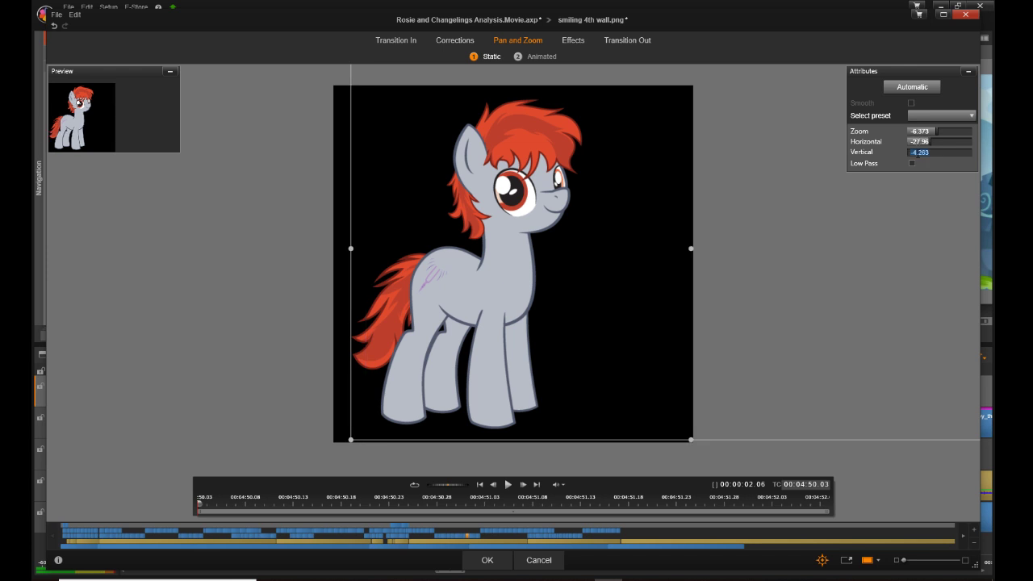
{"action": "type", "text": "-3"}
{"action": "key", "text": "Return"}
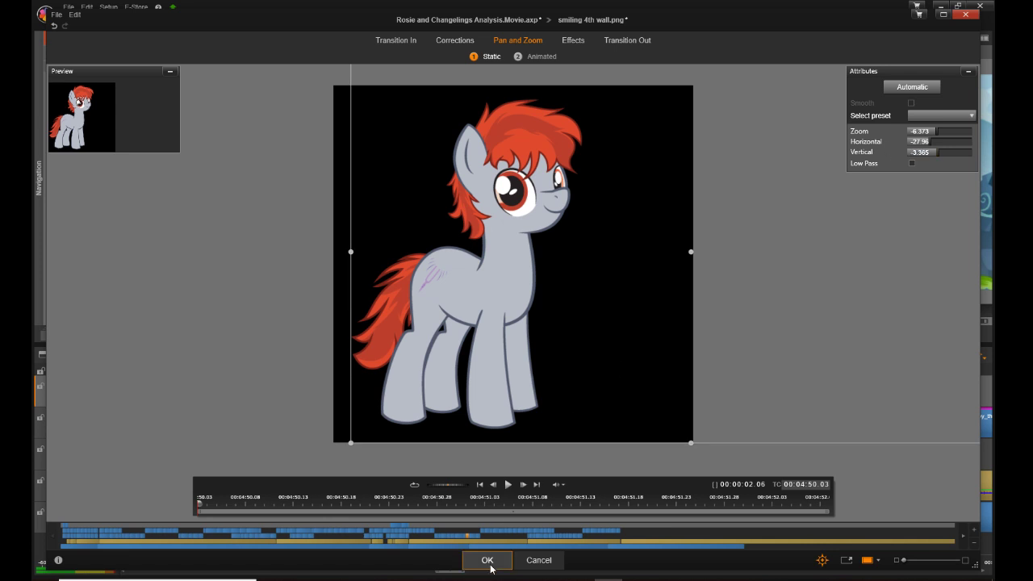
{"action": "left_click", "coordinate": [488, 563]}
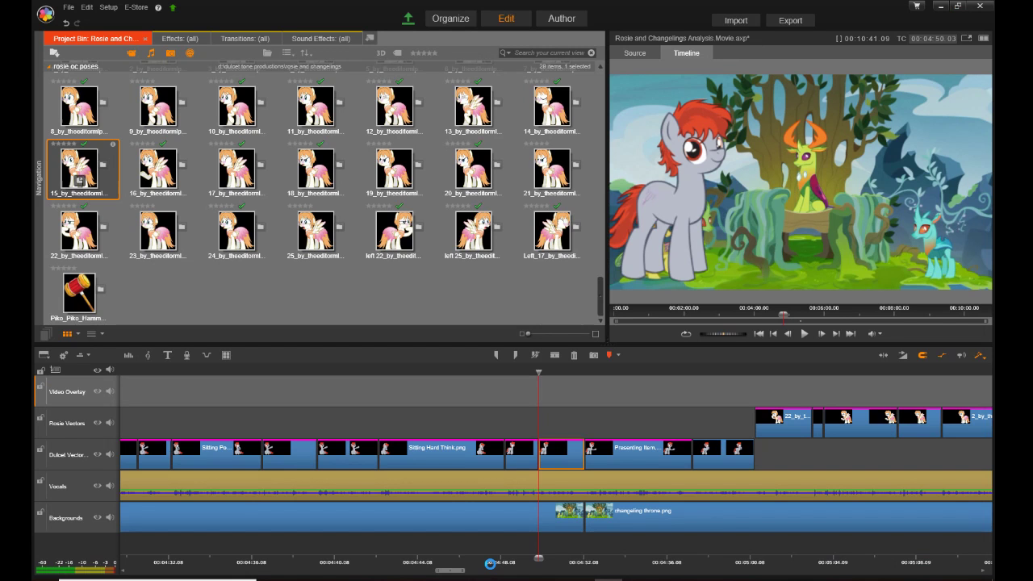
Step: Open the Pan and Zoom settings of the presenting item.png clip at 00:04:52.09 and set its zoom to -6.373
{"action": "right_click", "coordinate": [636, 460]}
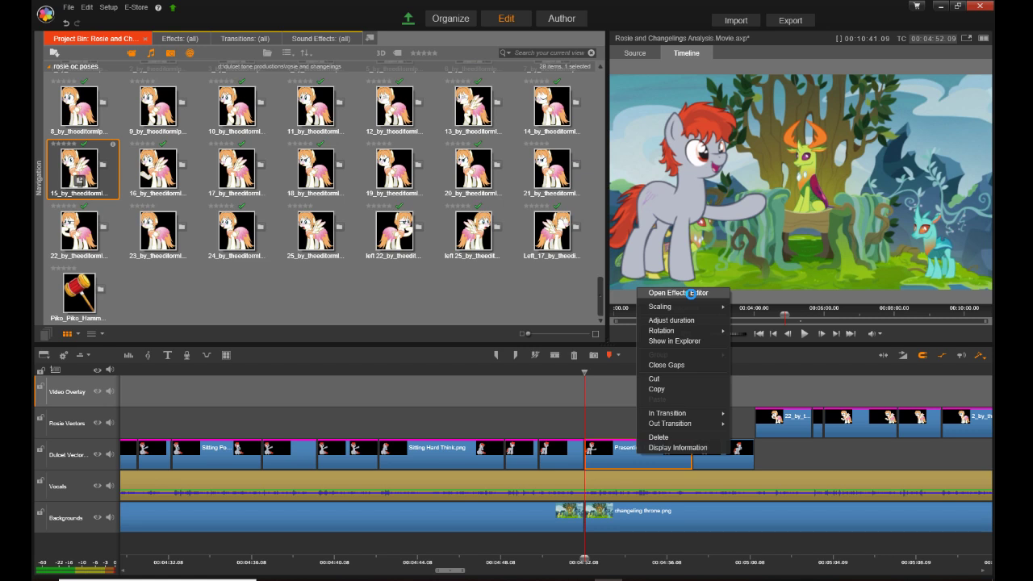
{"action": "left_click", "coordinate": [691, 293]}
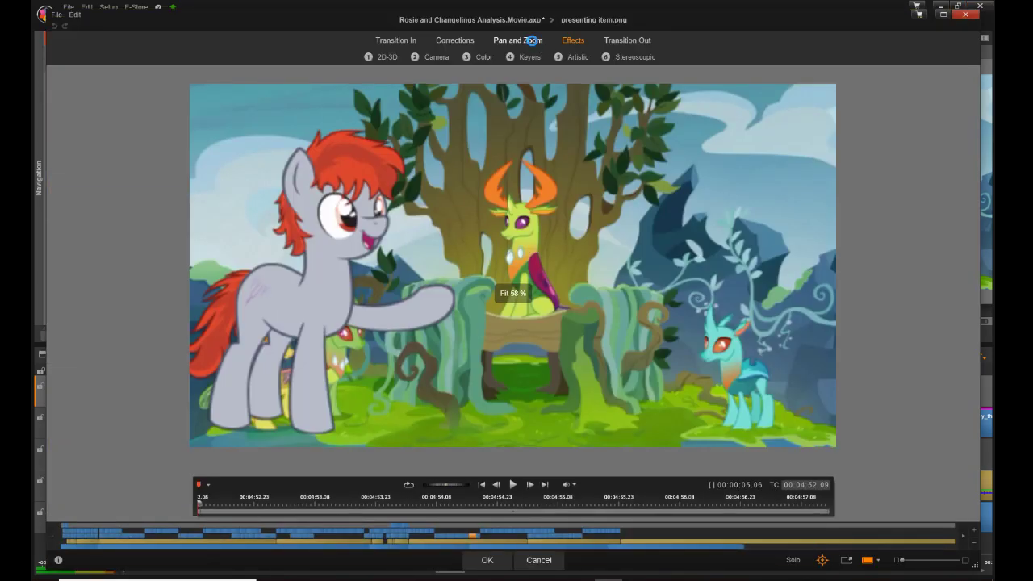
{"action": "left_click", "coordinate": [533, 41]}
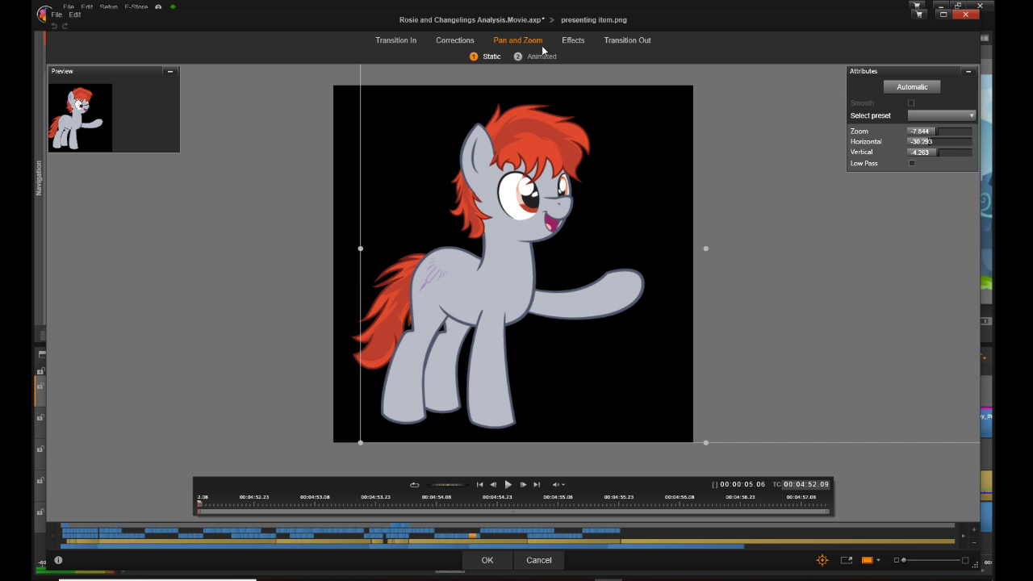
{"action": "double_click", "coordinate": [917, 135]}
{"action": "key", "text": "BackSpace"}
{"action": "type", "text": "-6.373"}
{"action": "key", "text": "Return"}
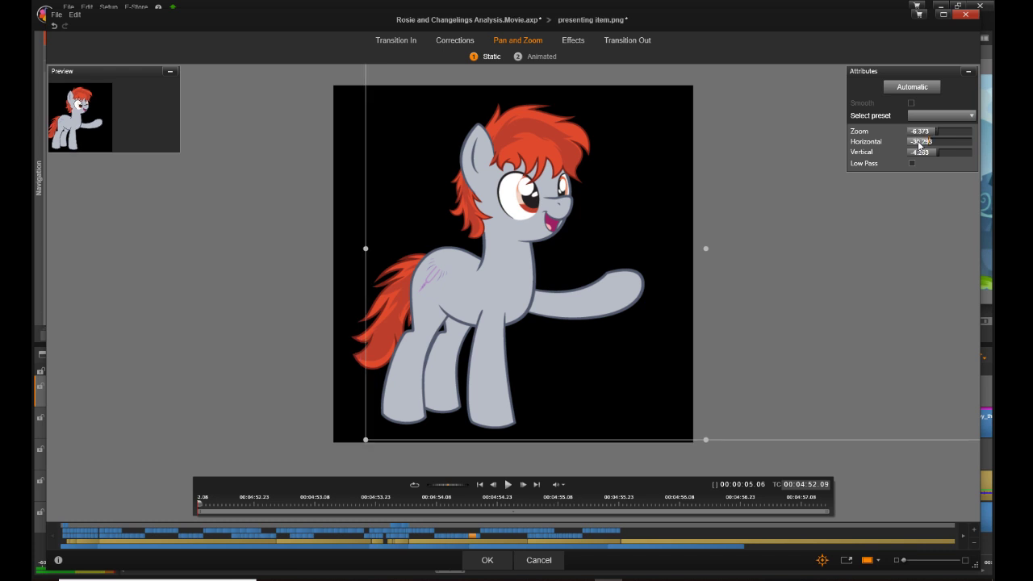
Step: Set the presenting item.png clip's horizontal position to -27.96 and vertical position to -3.365, and apply the changes
{"action": "left_click", "coordinate": [919, 146]}
{"action": "type", "text": "-27.95"}
{"action": "key", "text": "Return"}
{"action": "left_click", "coordinate": [920, 153]}
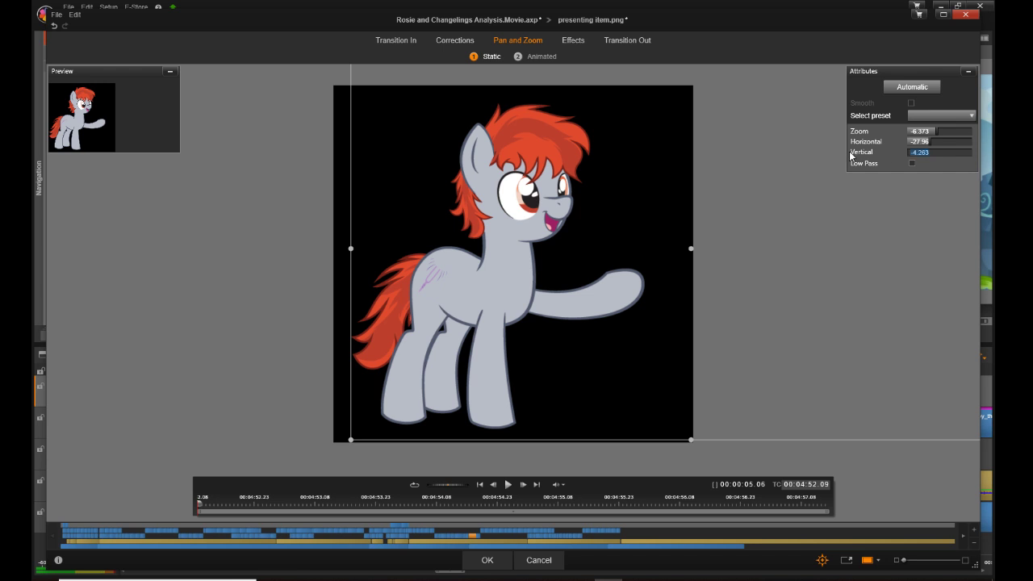
{"action": "type", "text": "-3"}
{"action": "key", "text": "Return"}
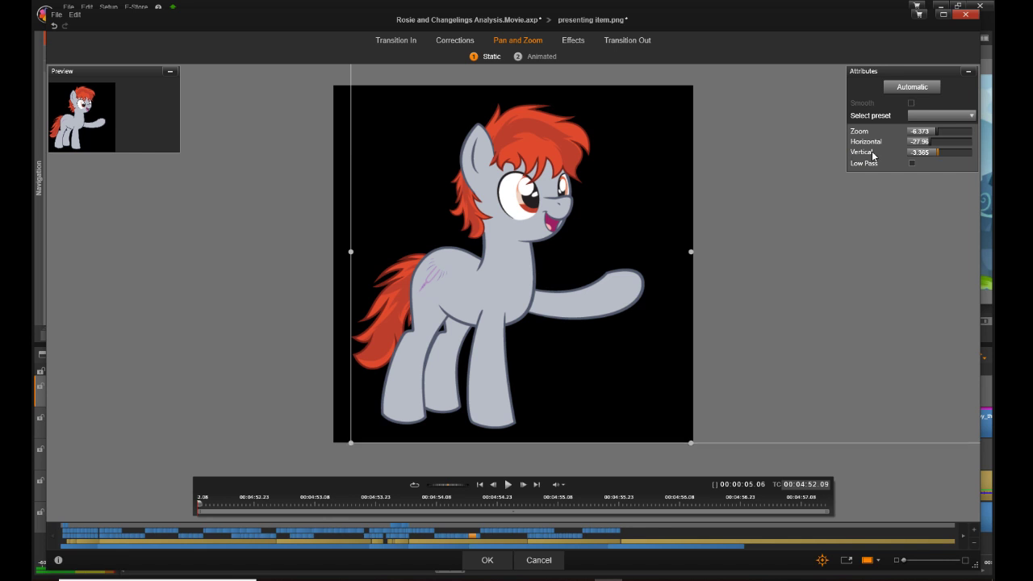
{"action": "left_click", "coordinate": [509, 563]}
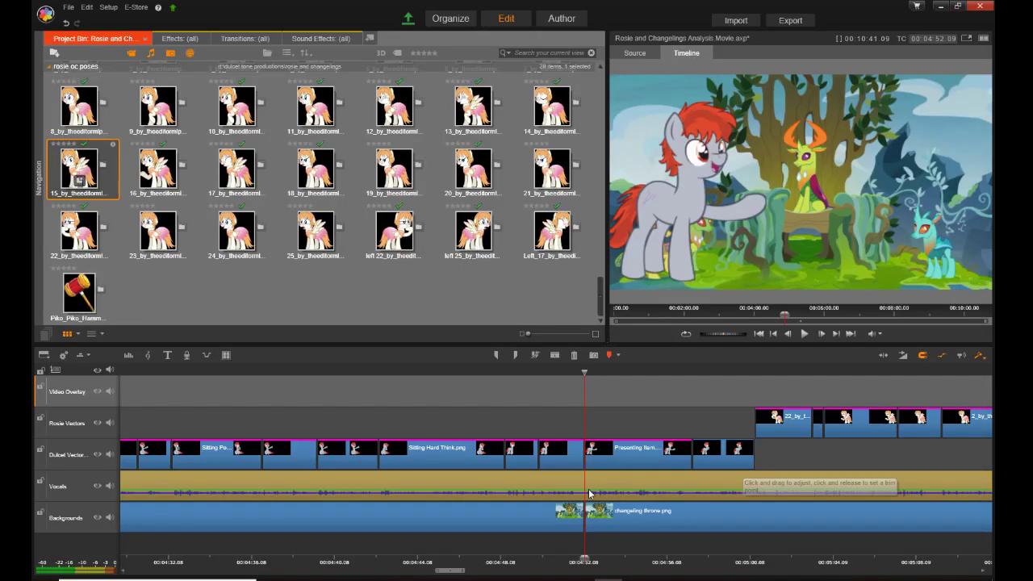
Step: Open the Pan and Zoom settings of the nervous 4th wall.png clip at 00:05:53.12 and set its zoom to -6.373
{"action": "left_click_drag", "start_coordinate": [459, 573], "coordinate": [534, 573]}
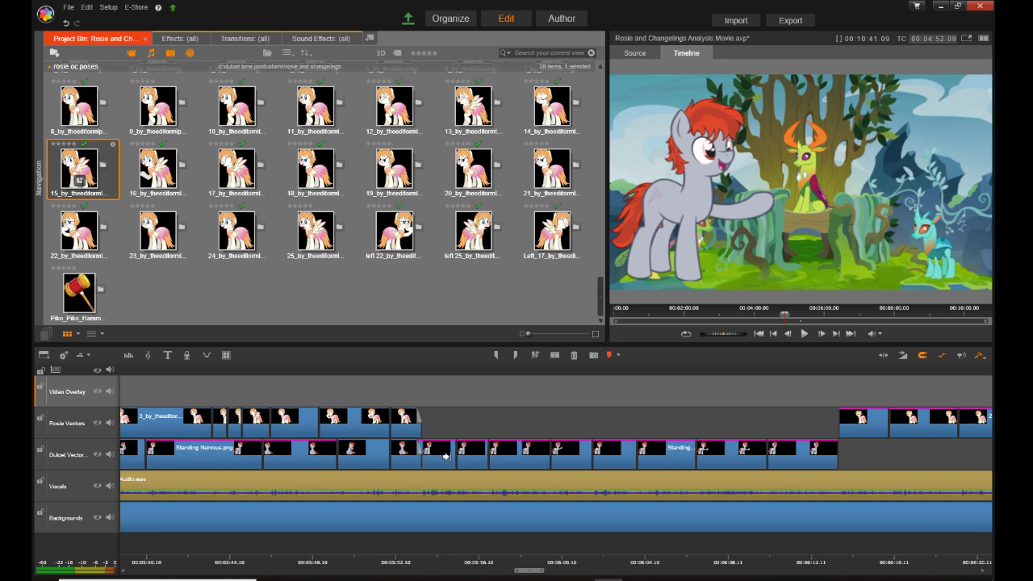
{"action": "left_click", "coordinate": [445, 457]}
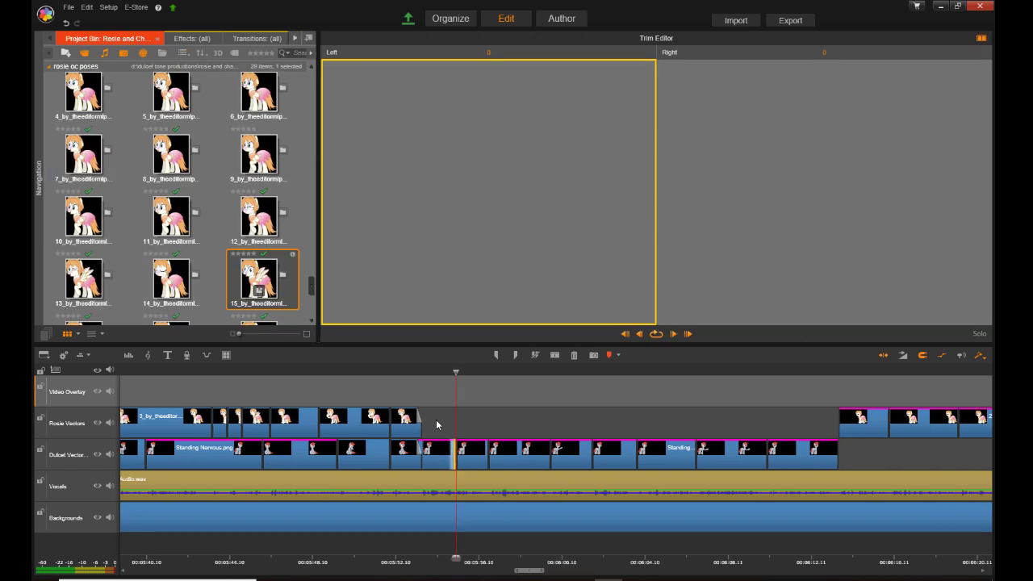
{"action": "left_click", "coordinate": [343, 385]}
{"action": "left_click", "coordinate": [440, 463]}
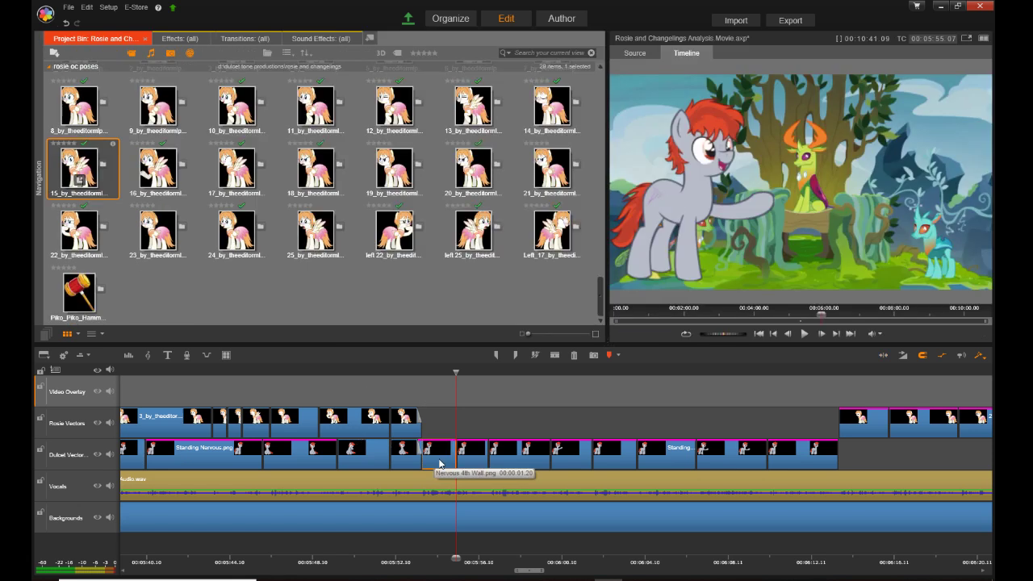
{"action": "right_click", "coordinate": [440, 460]}
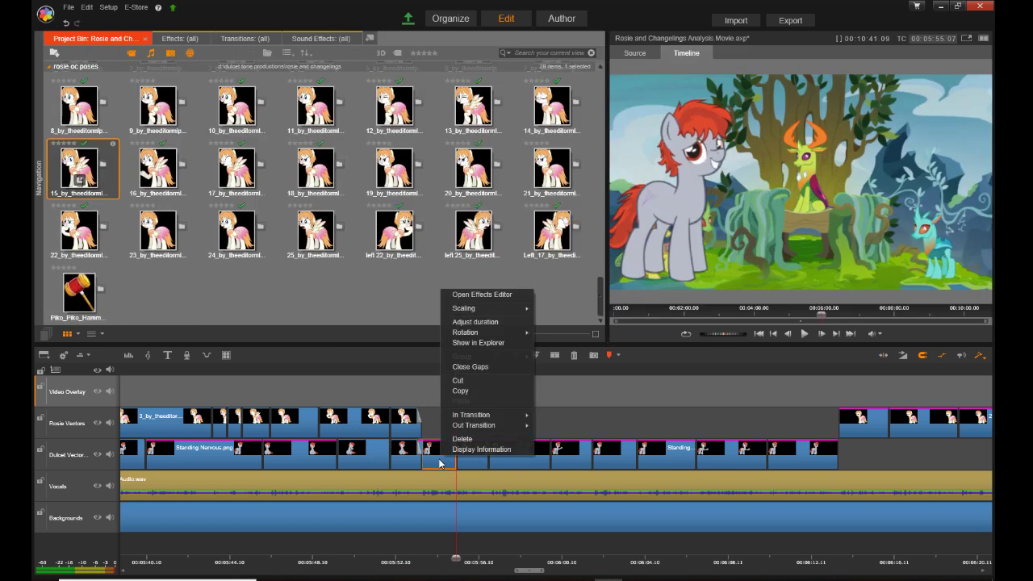
{"action": "left_click", "coordinate": [502, 294]}
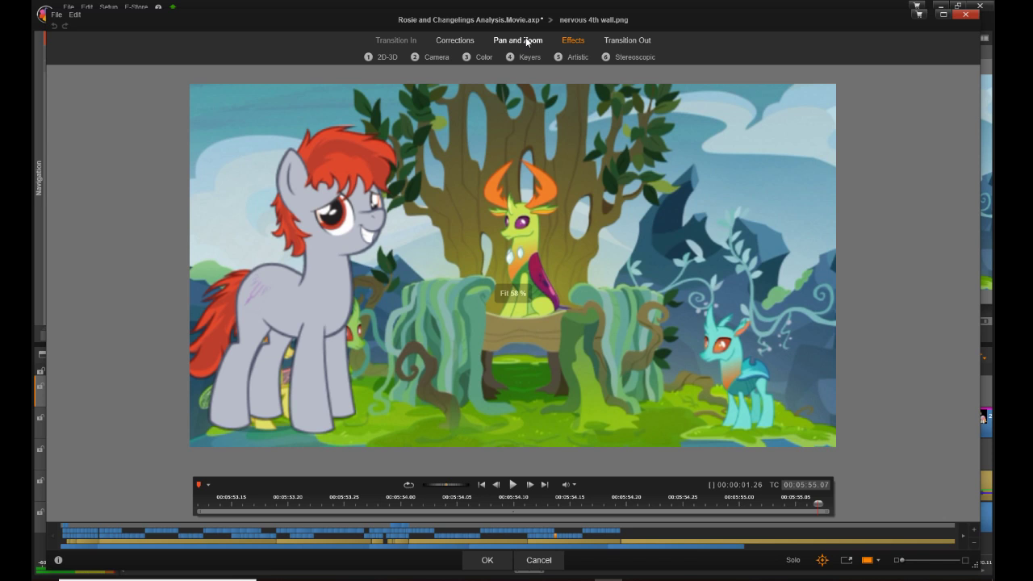
{"action": "left_click", "coordinate": [526, 40]}
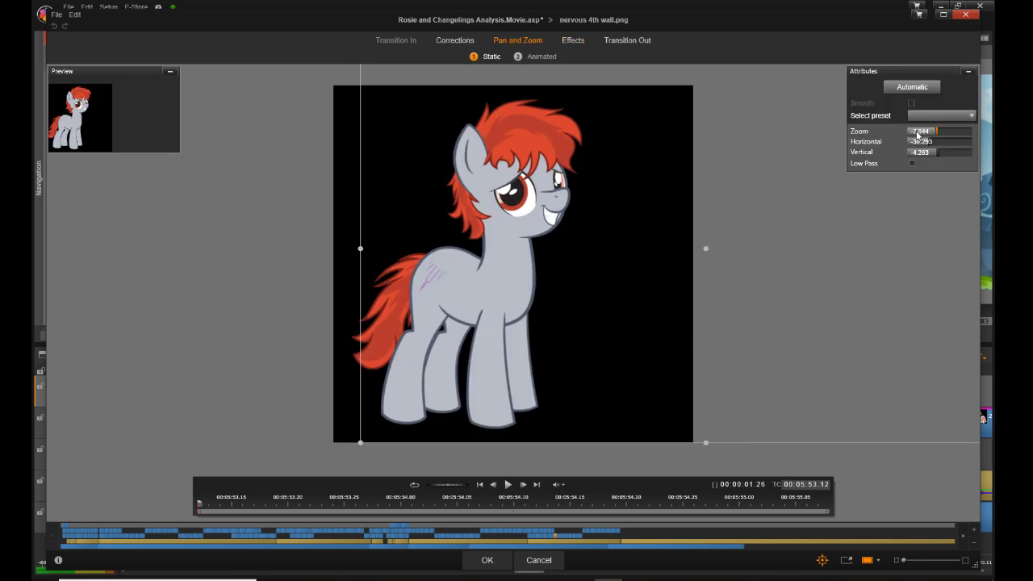
{"action": "double_click", "coordinate": [914, 133]}
{"action": "type", "text": "-8.373"}
Step: Set the nervous 4th wall.png clip's horizontal position to -27.96 and vertical position to -3.365, and apply the changes
{"action": "left_click", "coordinate": [916, 143]}
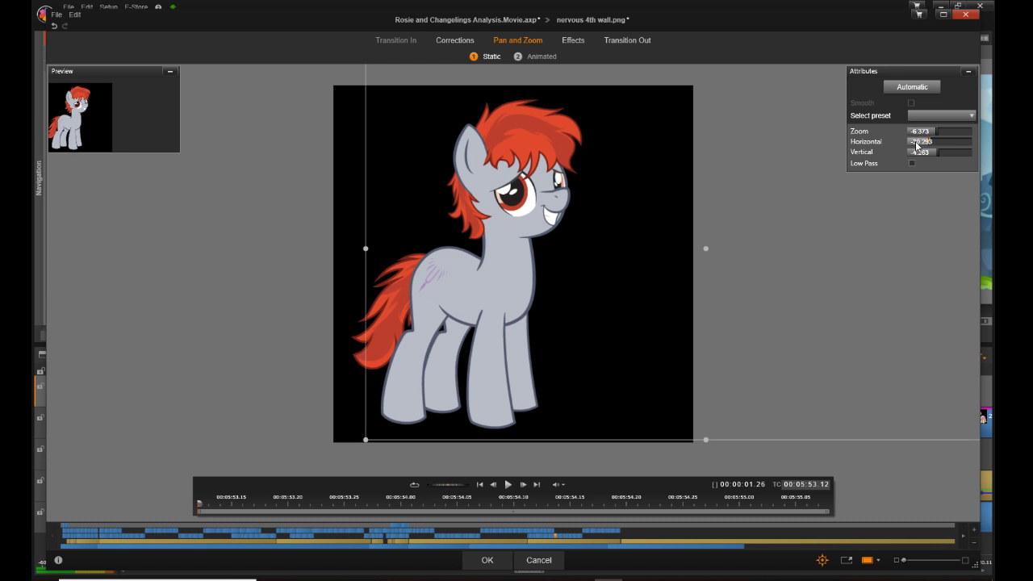
{"action": "left_click", "coordinate": [916, 144]}
{"action": "type", "text": "-27."}
{"action": "key", "text": "Return"}
{"action": "left_click", "coordinate": [915, 154]}
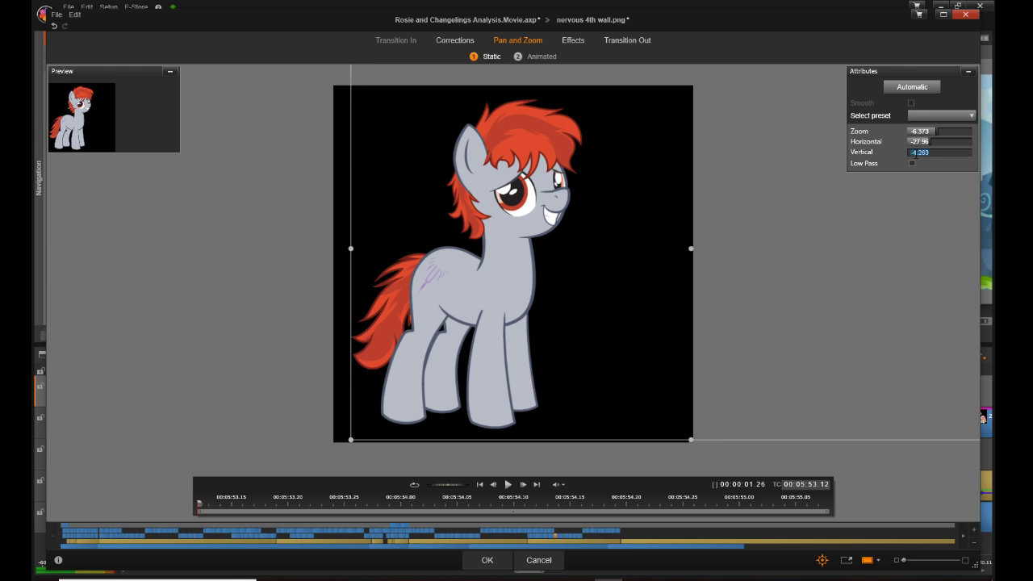
{"action": "type", "text": "-3"}
{"action": "key", "text": "Return"}
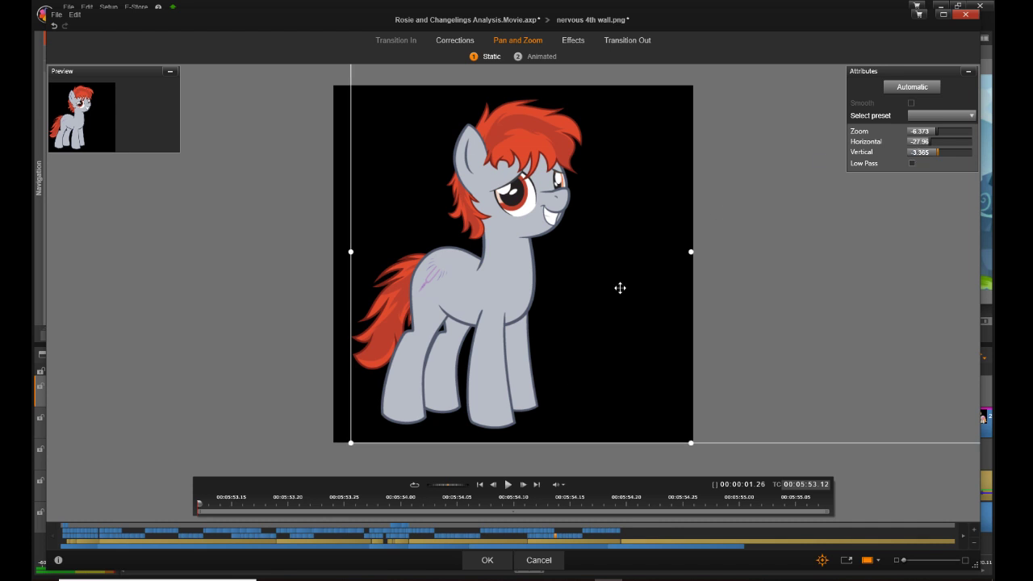
{"action": "left_click", "coordinate": [490, 559]}
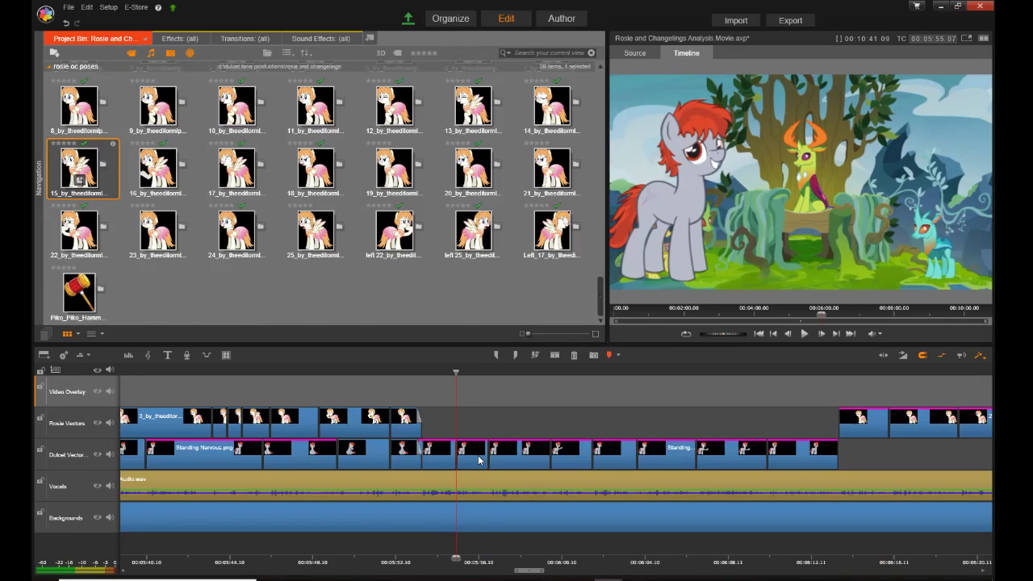
Step: Open the Pan and Zoom settings of the really 4th wall.png clip at 00:05:55.08 and set its zoom to -6.373
{"action": "left_click", "coordinate": [480, 460]}
{"action": "right_click", "coordinate": [480, 457]}
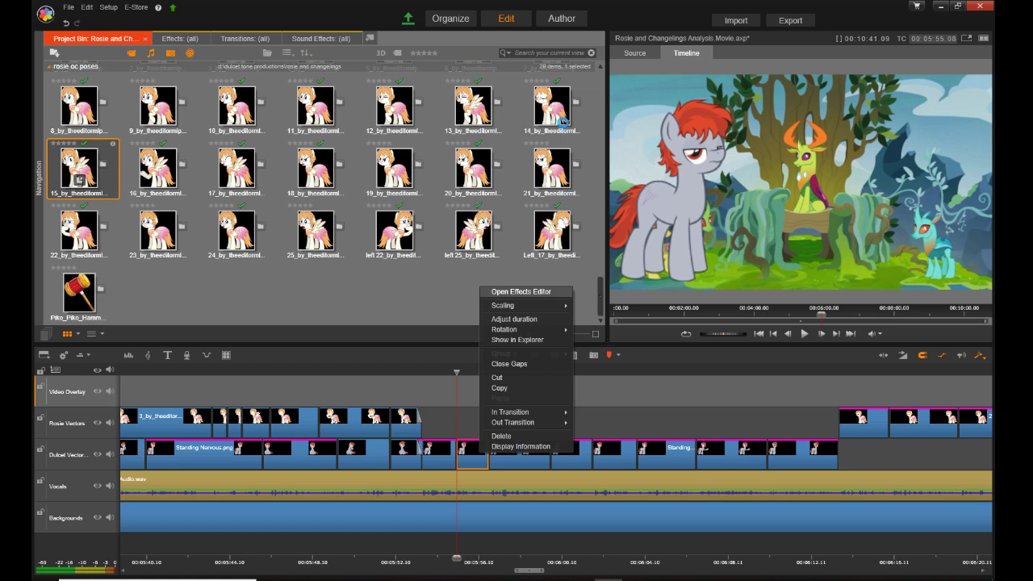
{"action": "left_click", "coordinate": [521, 291]}
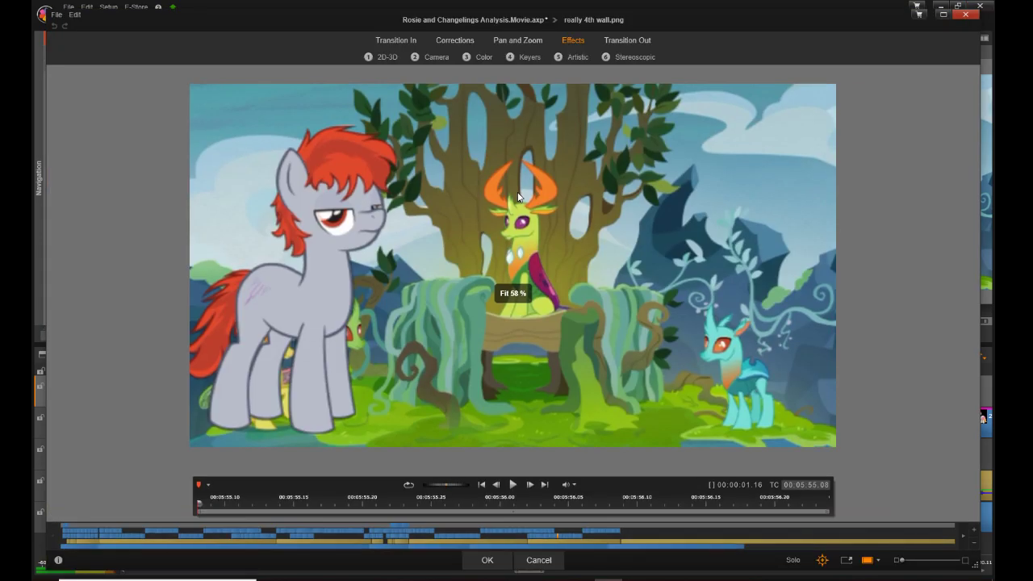
{"action": "left_click", "coordinate": [521, 40]}
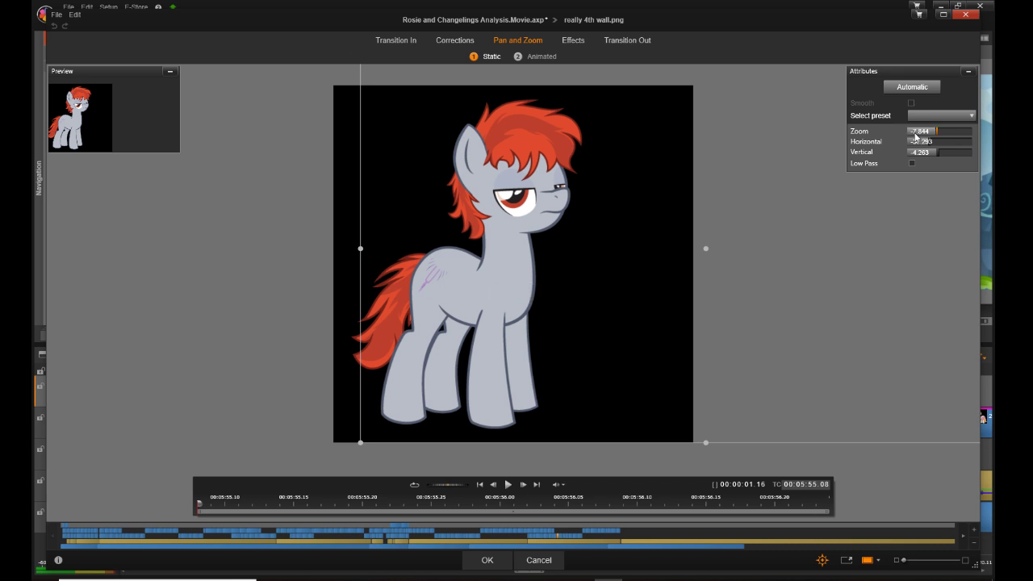
{"action": "double_click", "coordinate": [916, 134]}
Step: Set the really 4th wall.png clip's horizontal position to -27.96 and vertical position to -3.365, and apply the changes
{"action": "left_click", "coordinate": [917, 142]}
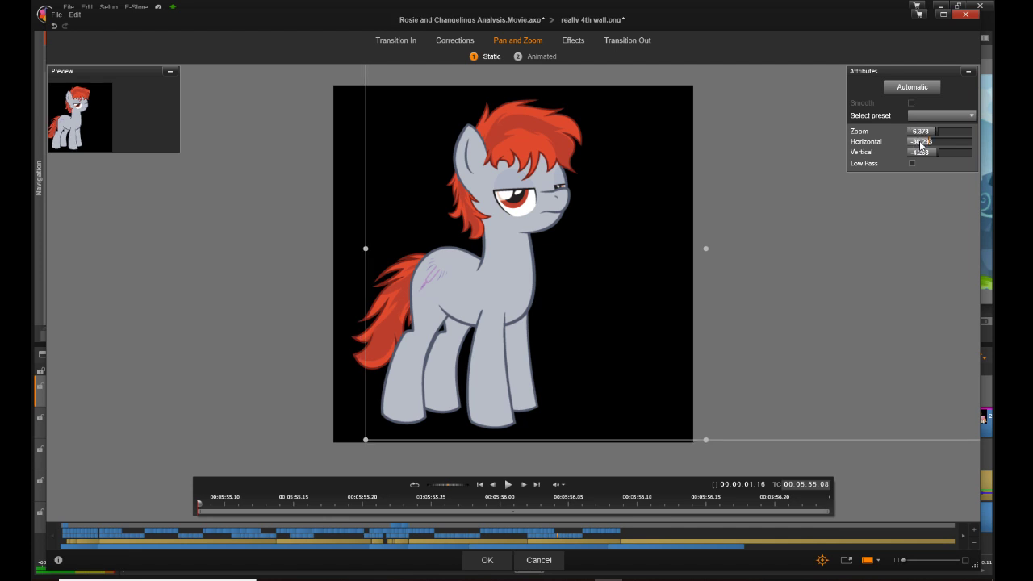
{"action": "double_click", "coordinate": [921, 143]}
{"action": "type", "text": "-27.96"}
{"action": "left_click", "coordinate": [916, 156]}
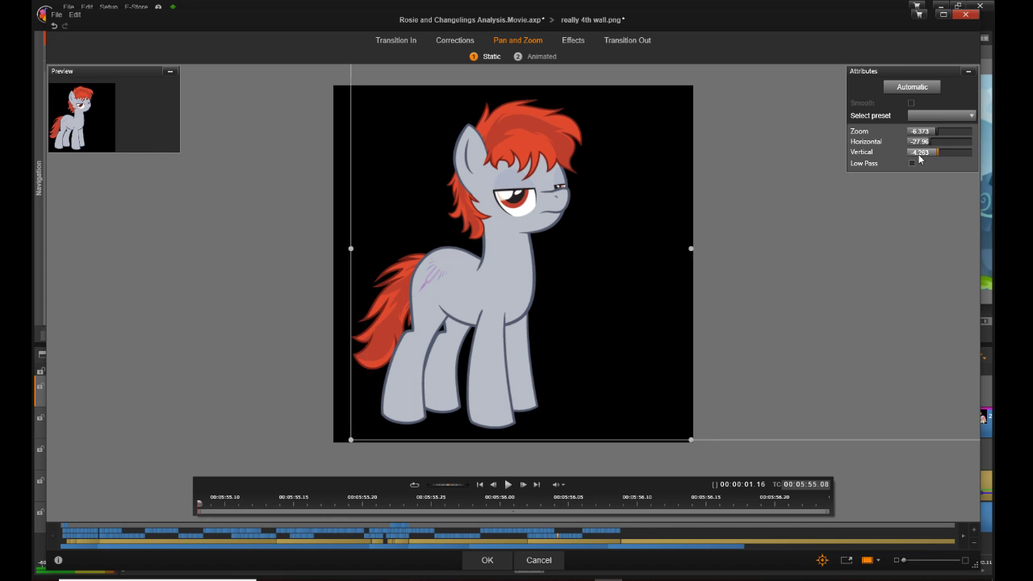
{"action": "left_click", "coordinate": [920, 153]}
{"action": "type", "text": "-3.365"}
{"action": "key", "text": "Return"}
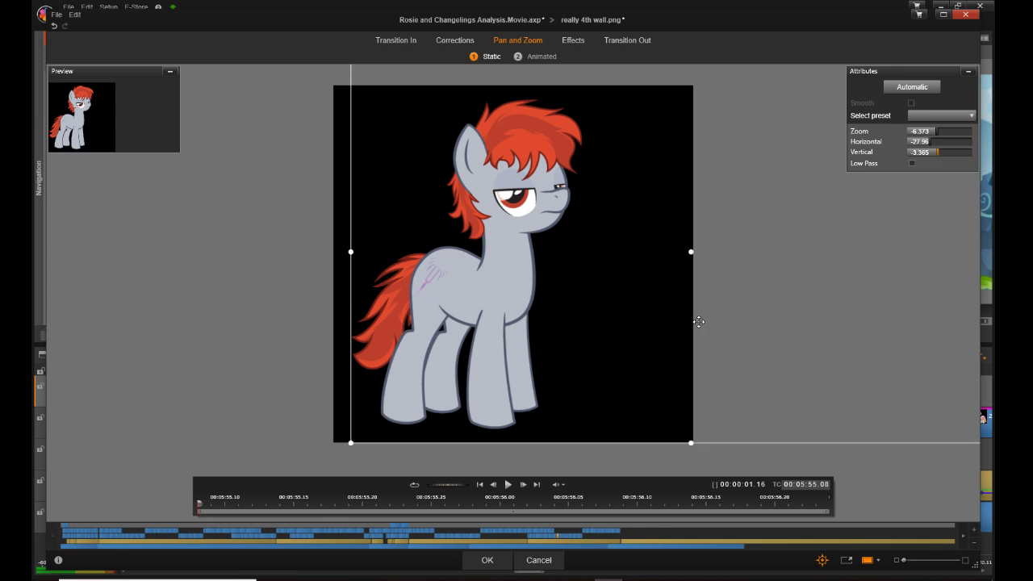
{"action": "left_click", "coordinate": [482, 560]}
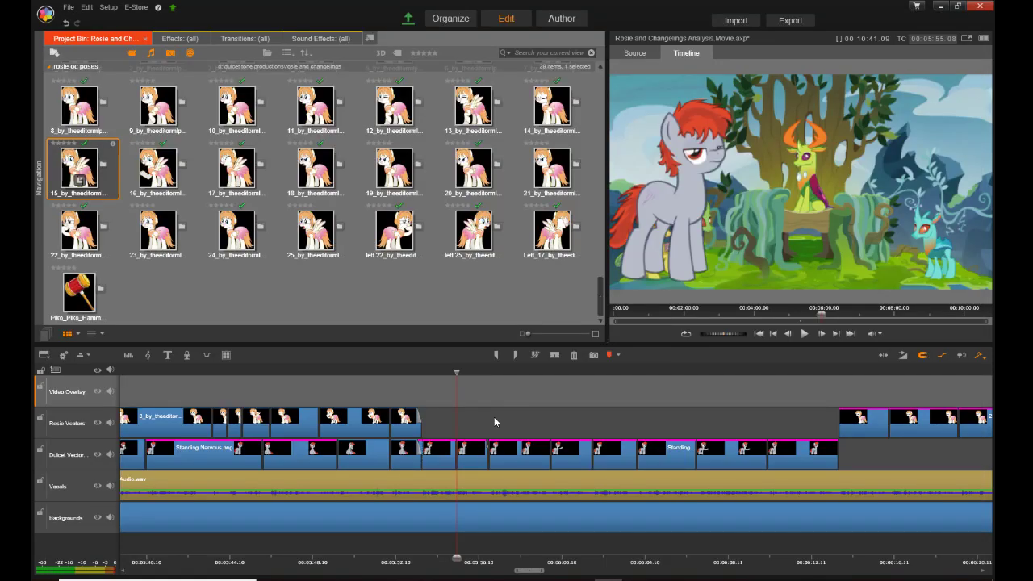
Step: Open the Pan and Zoom settings of the sarcastic.png clip at 00:05:56.24 and set its zoom to -6.373
{"action": "left_click", "coordinate": [523, 459]}
{"action": "right_click", "coordinate": [523, 460]}
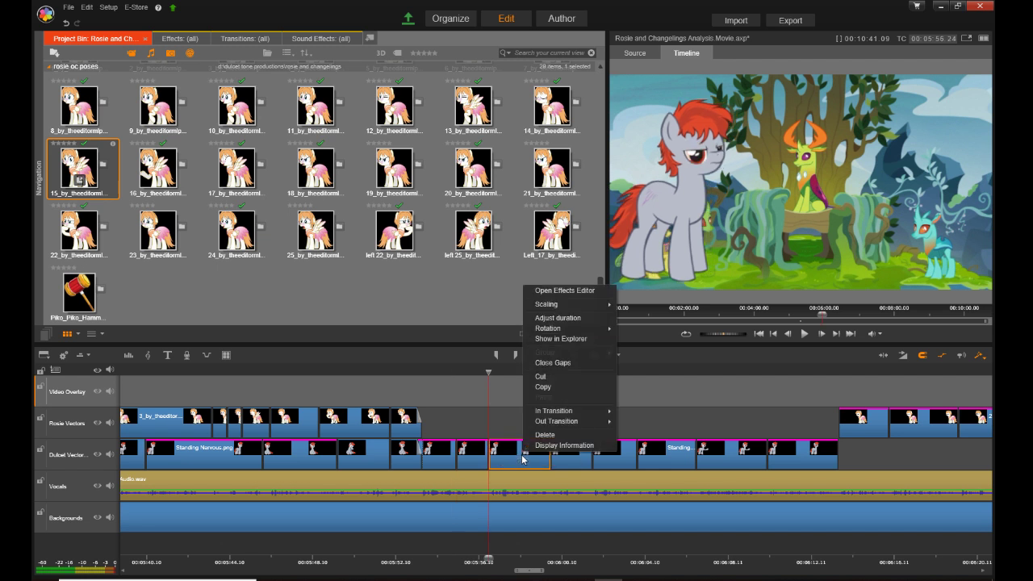
{"action": "left_click", "coordinate": [581, 289]}
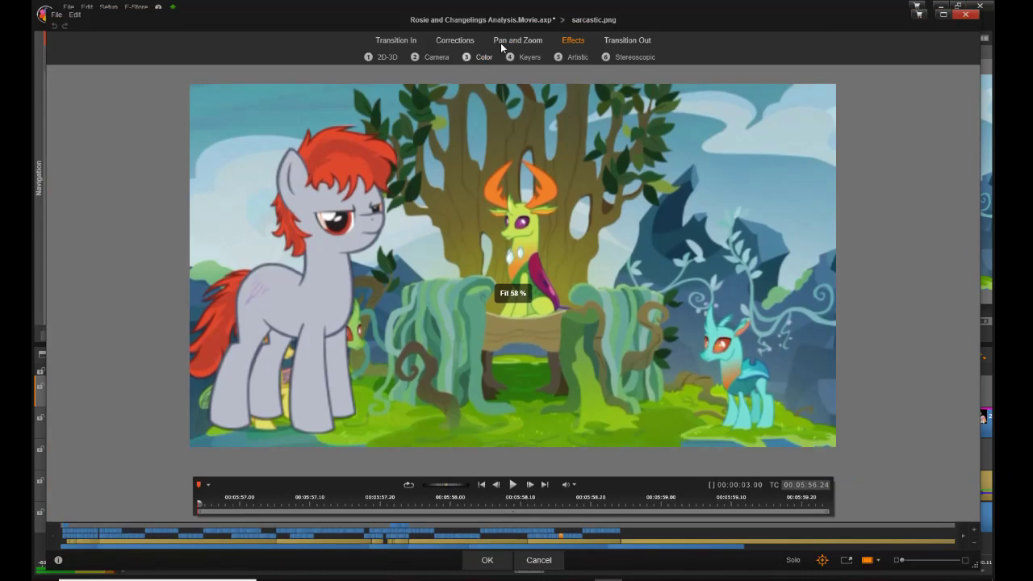
{"action": "left_click", "coordinate": [506, 37]}
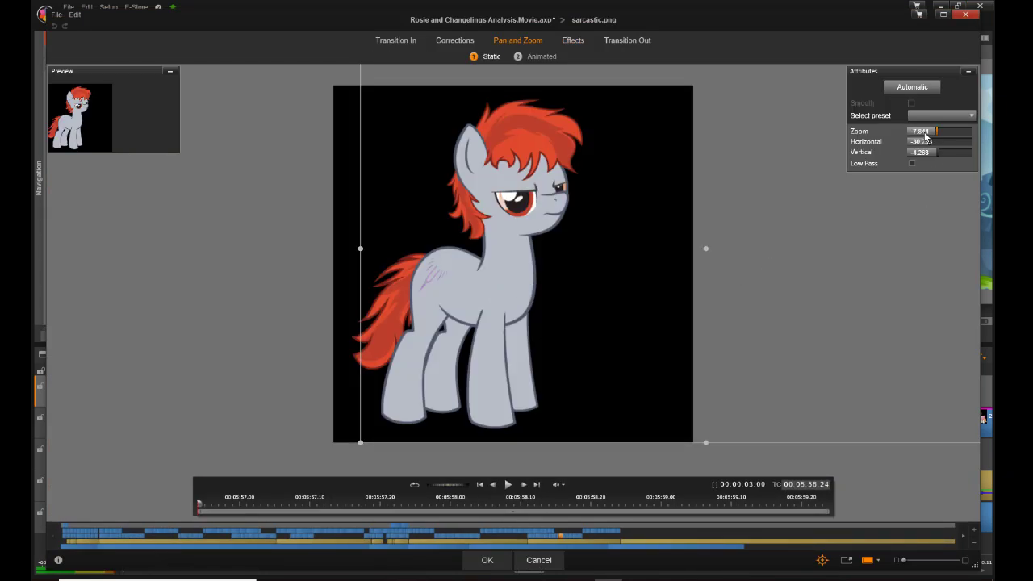
{"action": "double_click", "coordinate": [922, 131]}
{"action": "type", "text": "-6.373"}
Step: Set the sarcastic.png clip's horizontal position to -27.96 and vertical position to -3.365, and apply the changes
{"action": "left_click", "coordinate": [916, 144]}
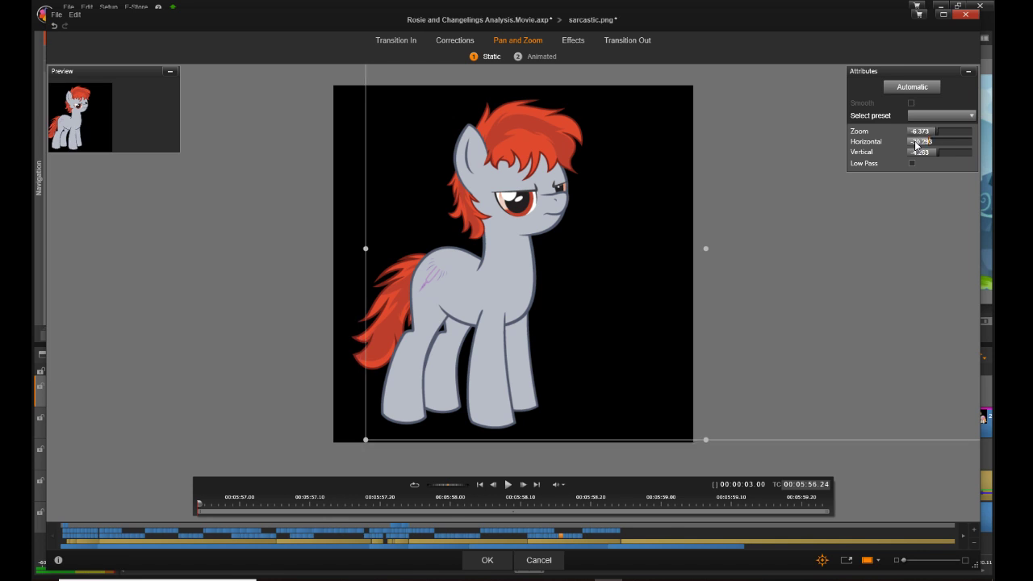
{"action": "double_click", "coordinate": [916, 142]}
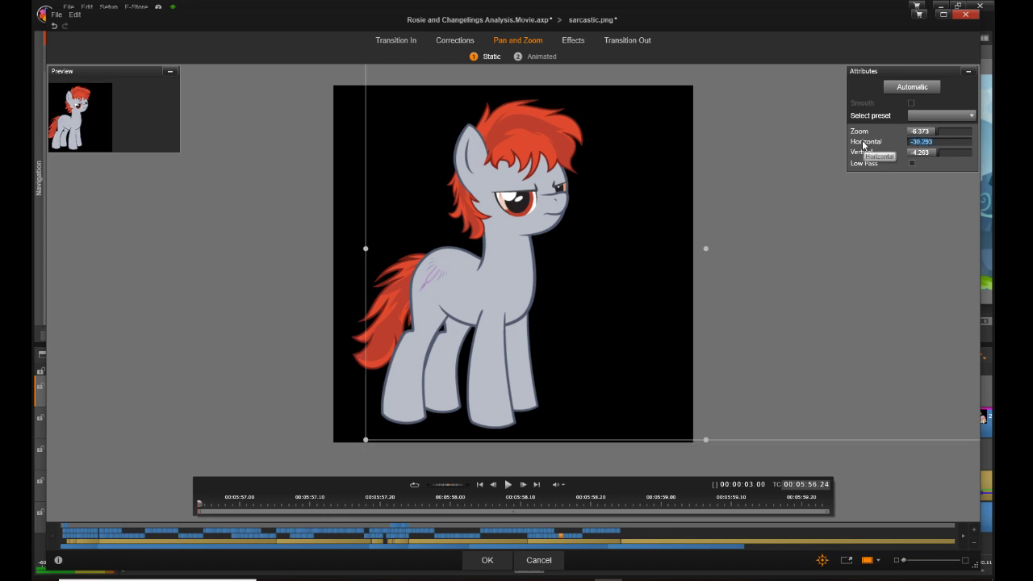
{"action": "type", "text": "-27.96"}
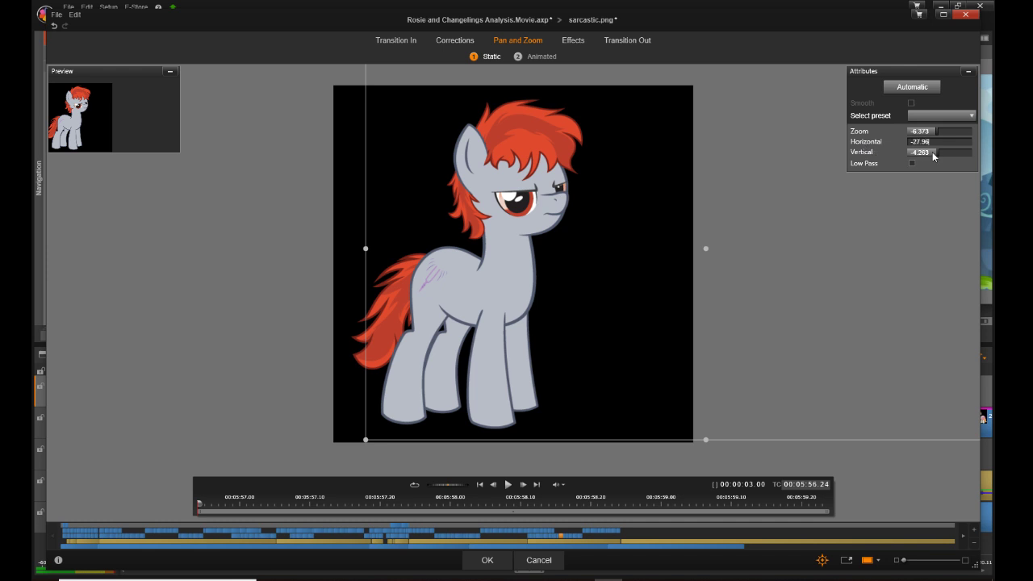
{"action": "left_click", "coordinate": [926, 155]}
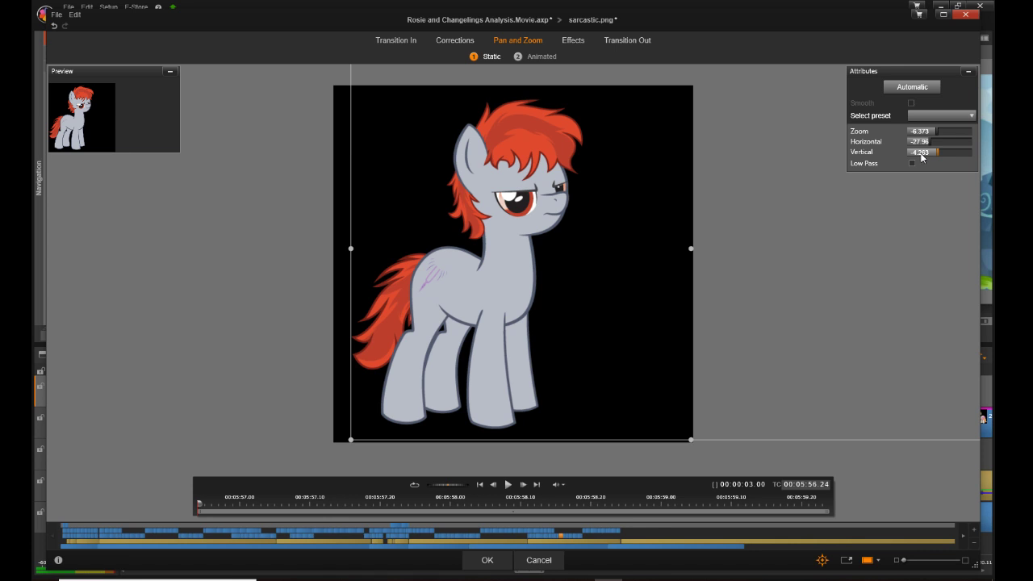
{"action": "double_click", "coordinate": [925, 154]}
{"action": "type", "text": "-3.3"}
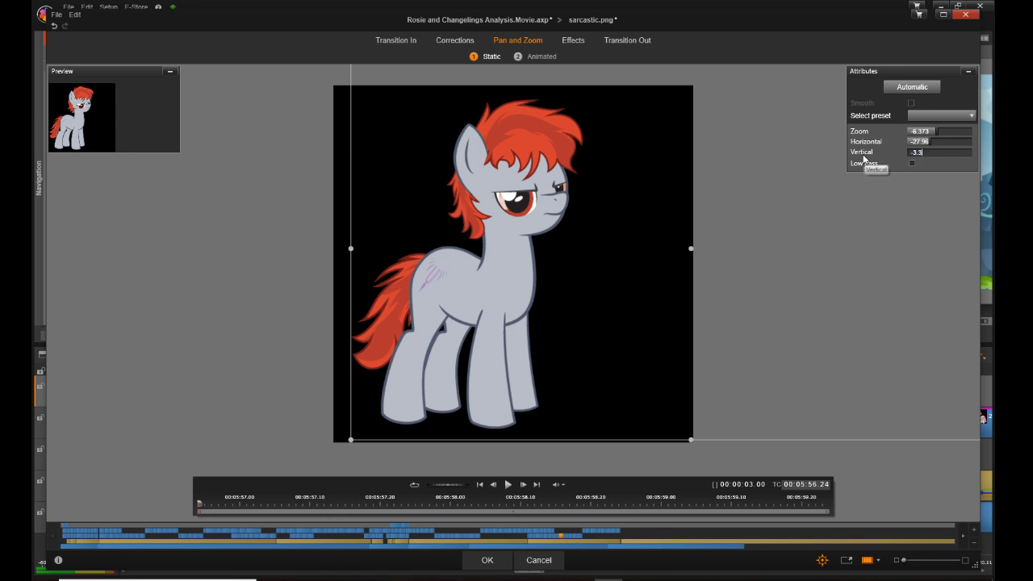
{"action": "type", "text": "65"}
{"action": "key", "text": "Return"}
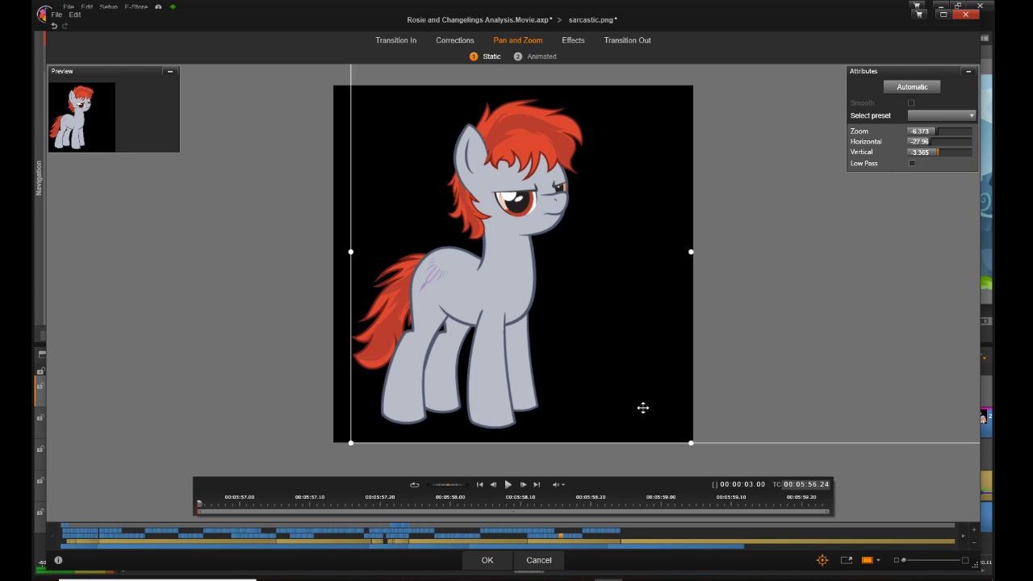
{"action": "left_click", "coordinate": [485, 560]}
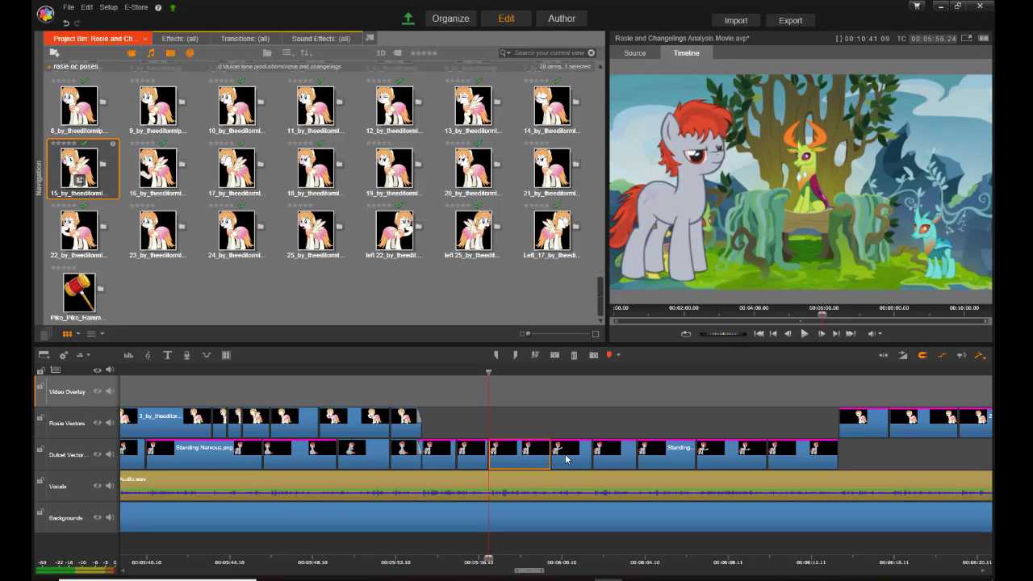
Step: Open the Pan and Zoom settings of the demonstrating 4th wall.png clip at 00:05:59.24 and set its zoom to -6.373
{"action": "left_click", "coordinate": [578, 459]}
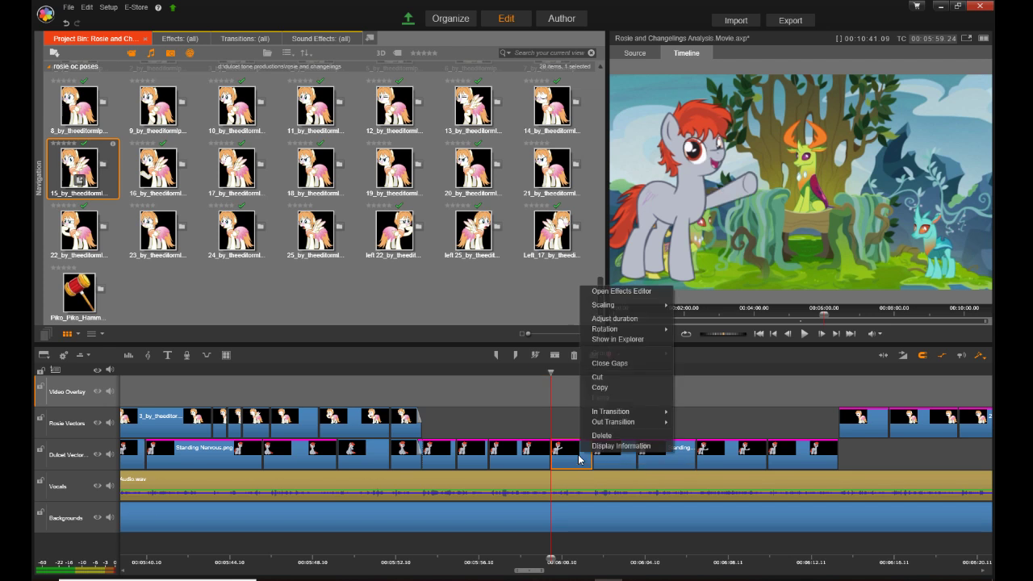
{"action": "right_click", "coordinate": [579, 456]}
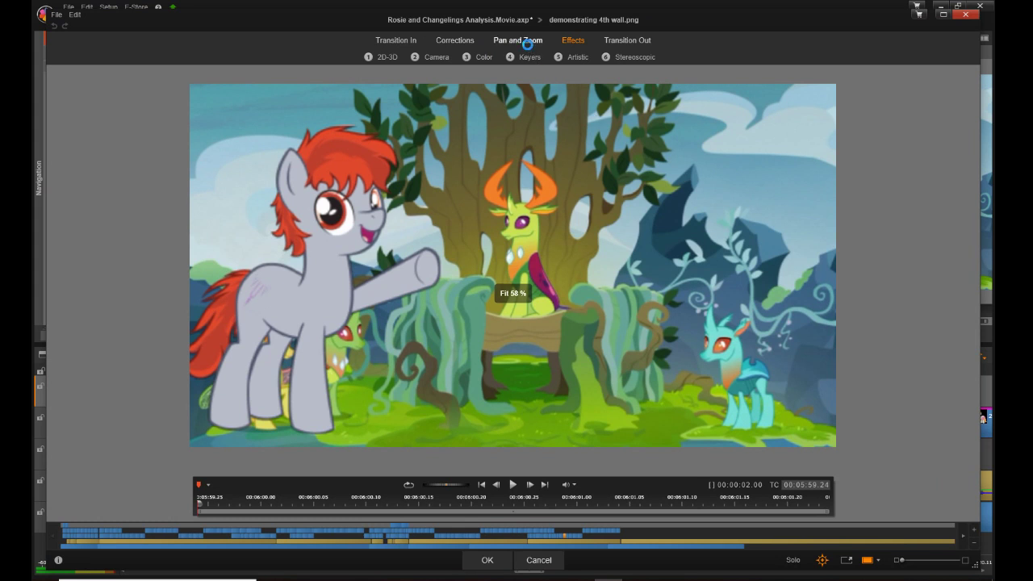
{"action": "left_click", "coordinate": [527, 44]}
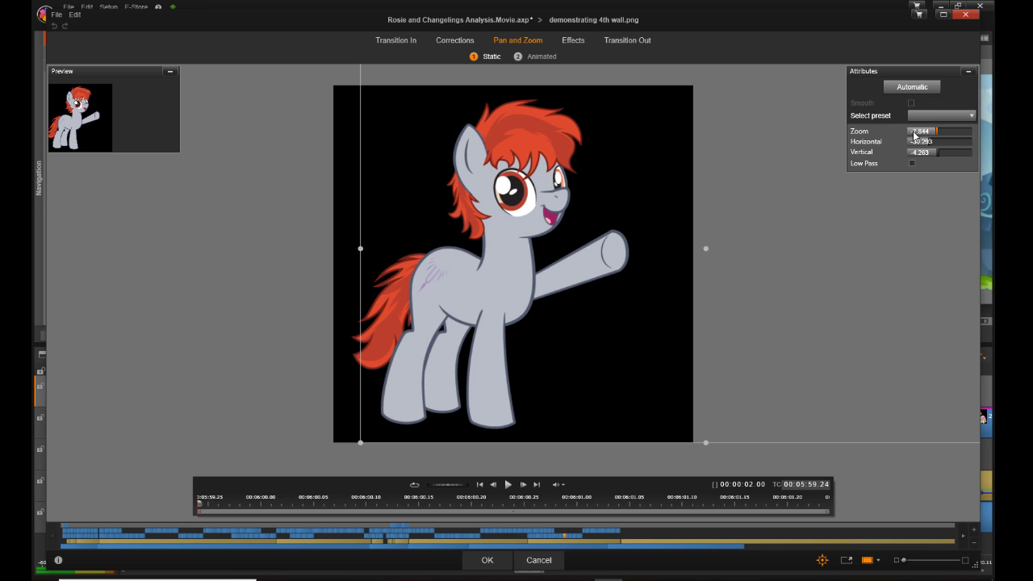
{"action": "left_click", "coordinate": [914, 133]}
{"action": "type", "text": "-6.373"}
Step: Set the demonstrating 4th wall.png clip's horizontal position to -27.96 and vertical position to -3.365, and apply the changes
{"action": "left_click", "coordinate": [915, 144]}
{"action": "left_click", "coordinate": [916, 145]}
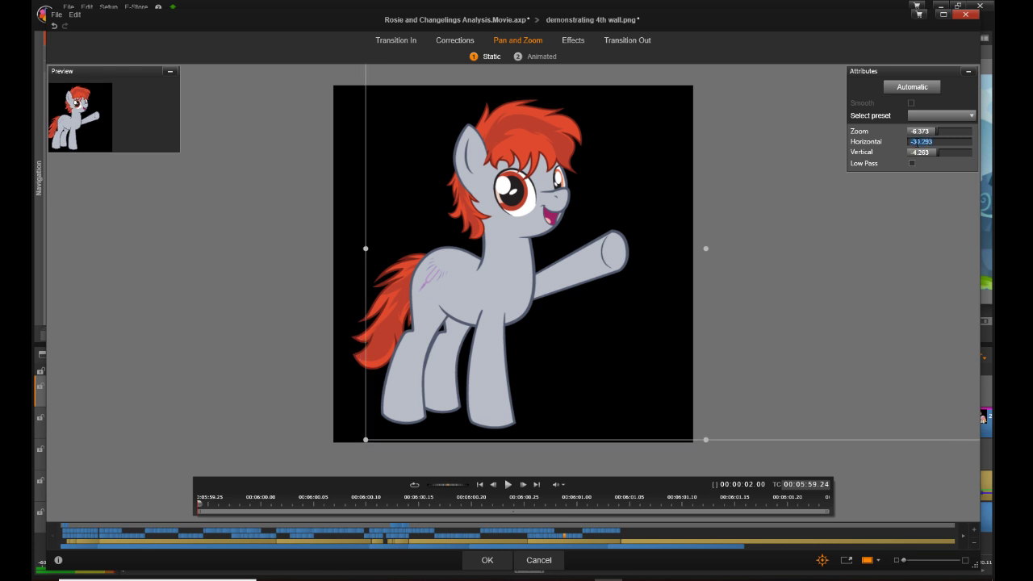
{"action": "type", "text": "-27"}
{"action": "key", "text": "BackSpace"}
{"action": "key", "text": "BackSpace"}
{"action": "type", "text": ".96"}
{"action": "left_click", "coordinate": [922, 153]}
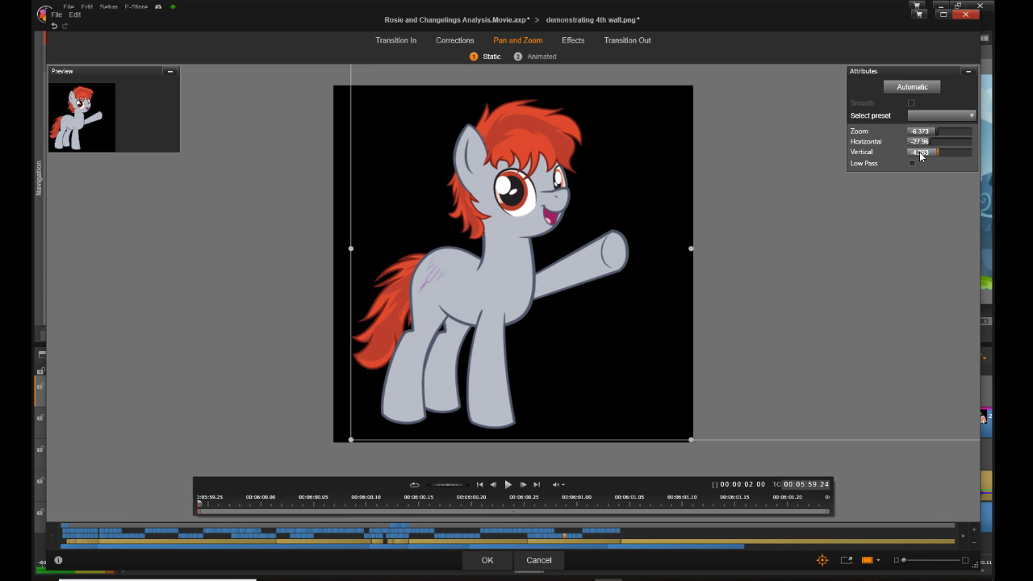
{"action": "left_click", "coordinate": [922, 152]}
{"action": "type", "text": "-3.365"}
{"action": "key", "text": "Return"}
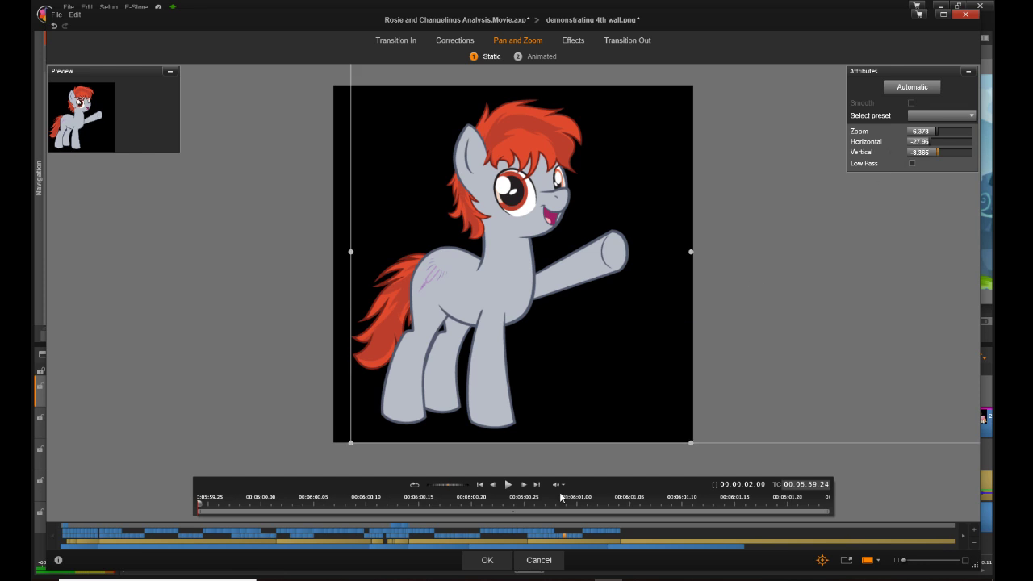
{"action": "left_click", "coordinate": [476, 560]}
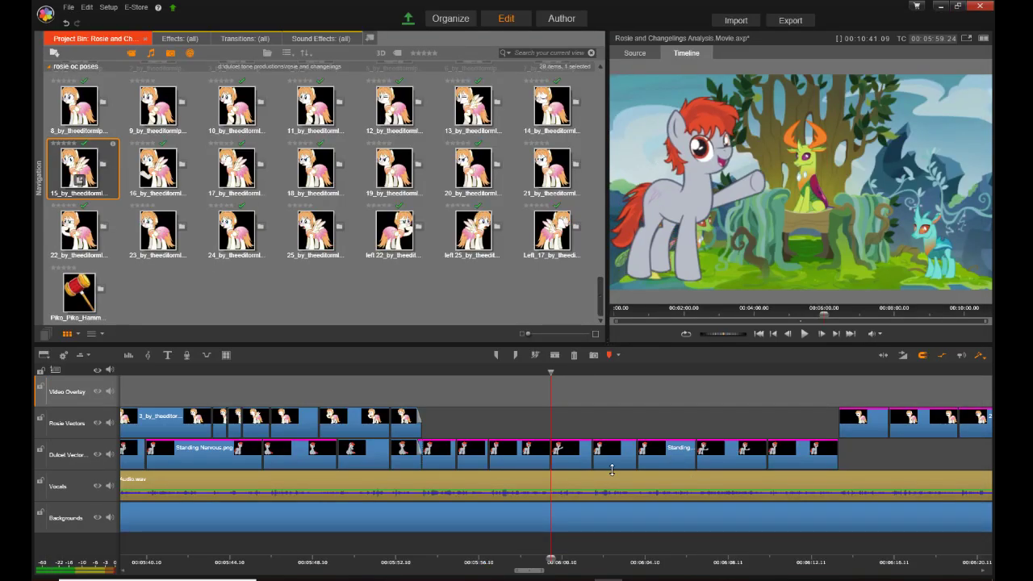
Step: Open the Pan and Zoom settings of the standing static.png clip at 00:06:01.24 and set its zoom to -6.373
{"action": "left_click", "coordinate": [613, 461]}
{"action": "right_click", "coordinate": [613, 462]}
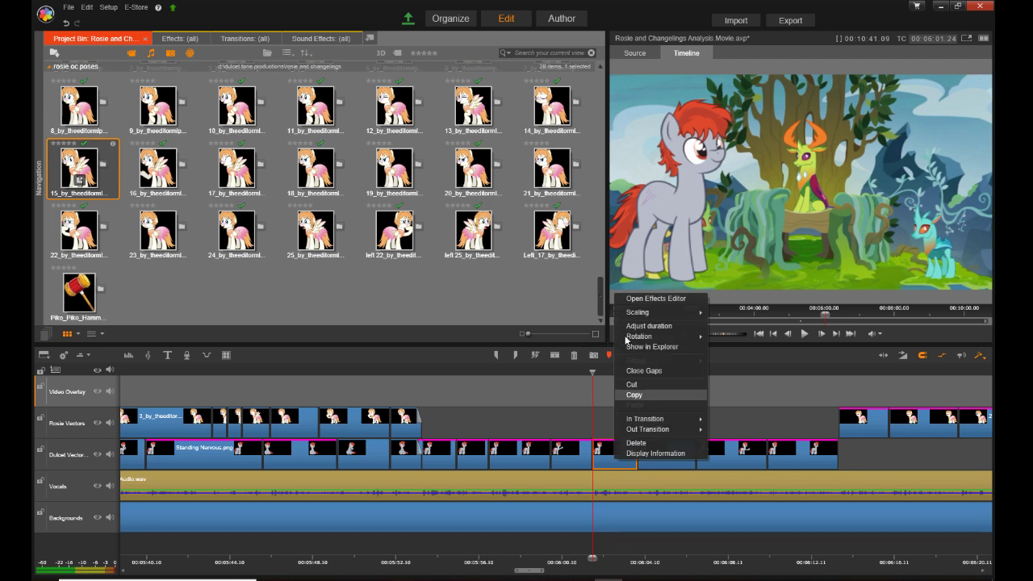
{"action": "left_click", "coordinate": [657, 300]}
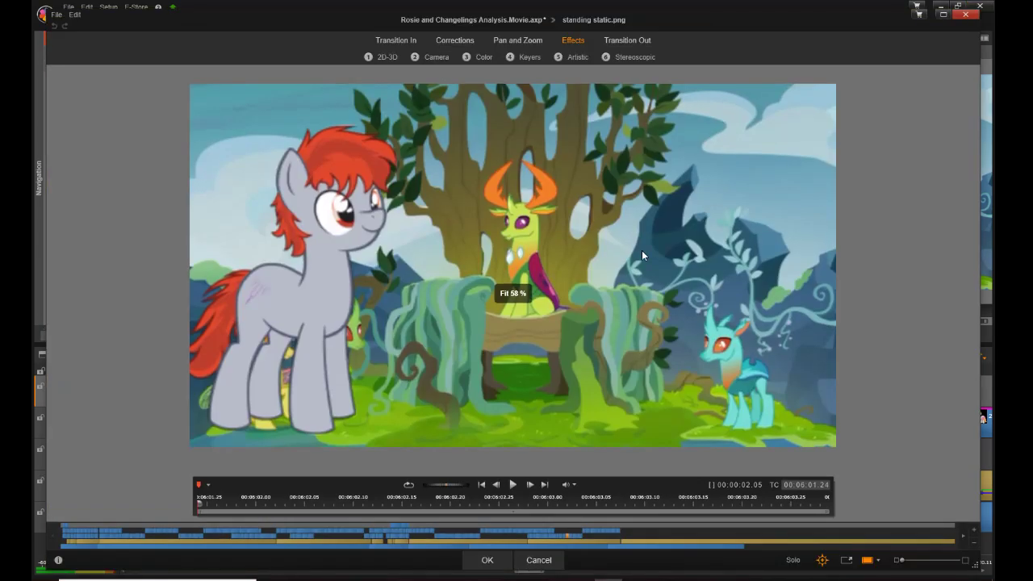
{"action": "left_click", "coordinate": [522, 41]}
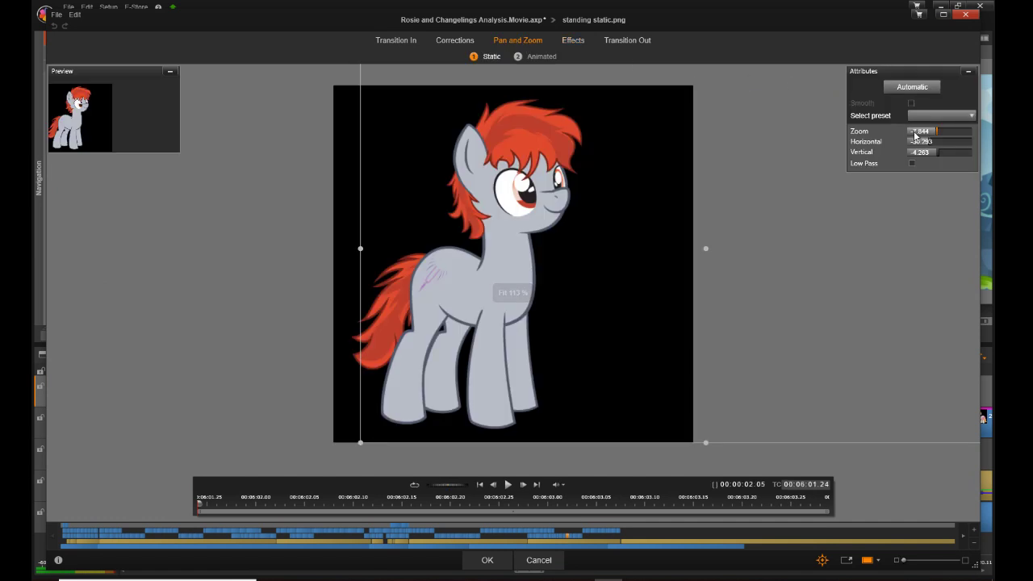
{"action": "left_click", "coordinate": [918, 132]}
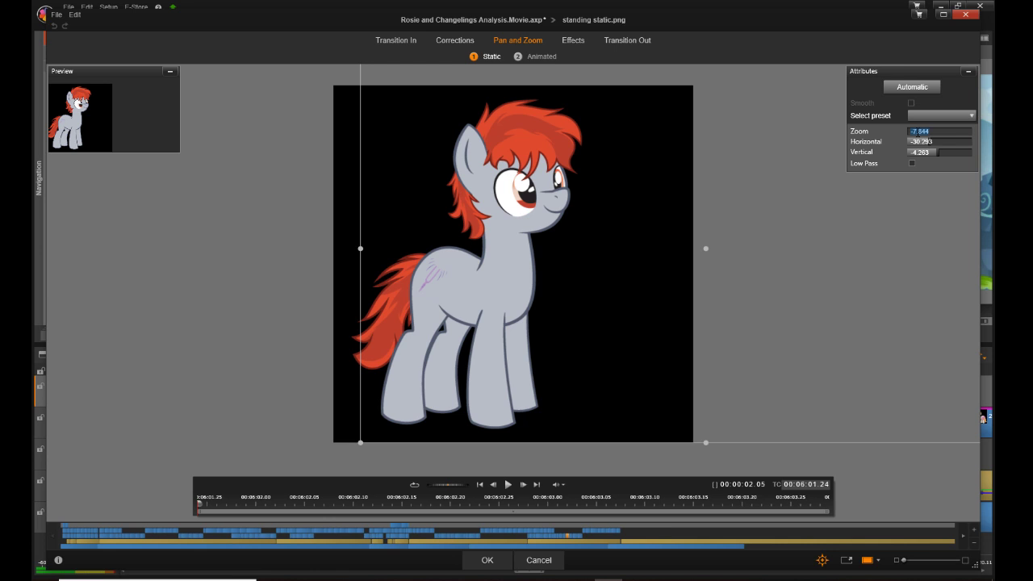
{"action": "type", "text": "-6.373"}
{"action": "key", "text": "Return"}
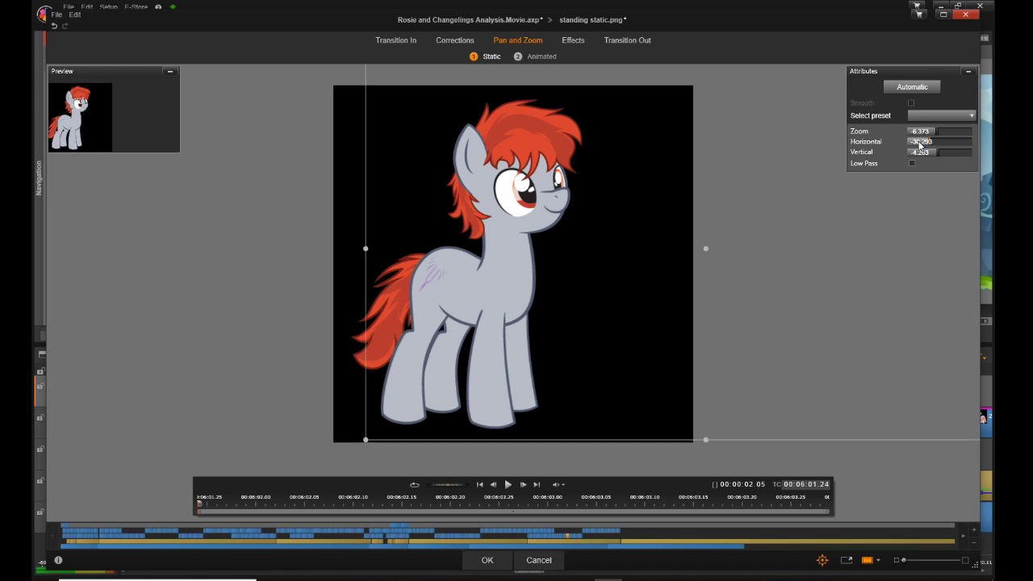
Step: Set the standing static.png clip's horizontal position to -27.96 and vertical position to -3.365, and apply the changes
{"action": "left_click", "coordinate": [920, 145]}
{"action": "type", "text": "-27.96"}
{"action": "left_click", "coordinate": [917, 159]}
{"action": "left_click", "coordinate": [917, 158]}
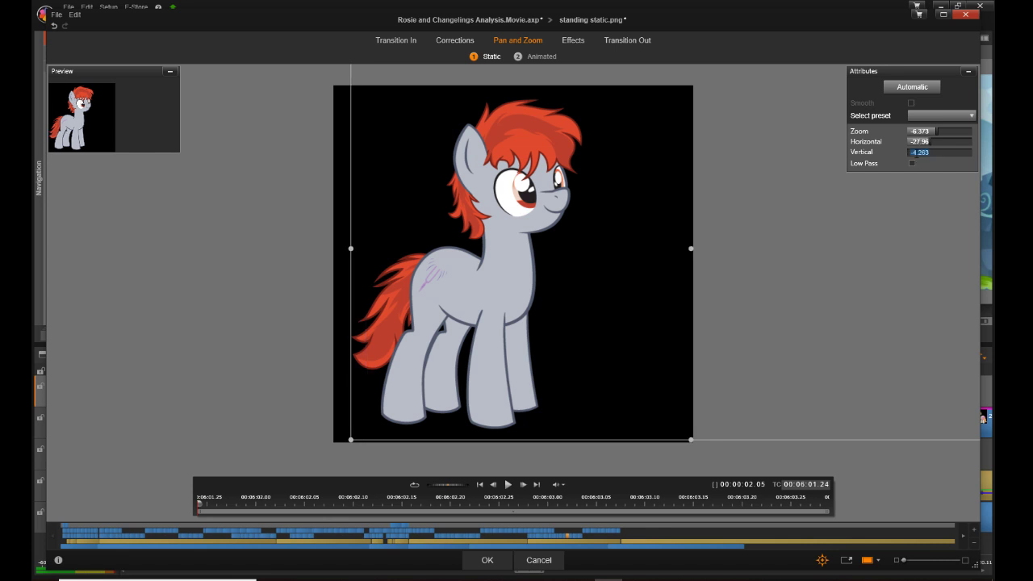
{"action": "type", "text": "-3.365"}
{"action": "key", "text": "Return"}
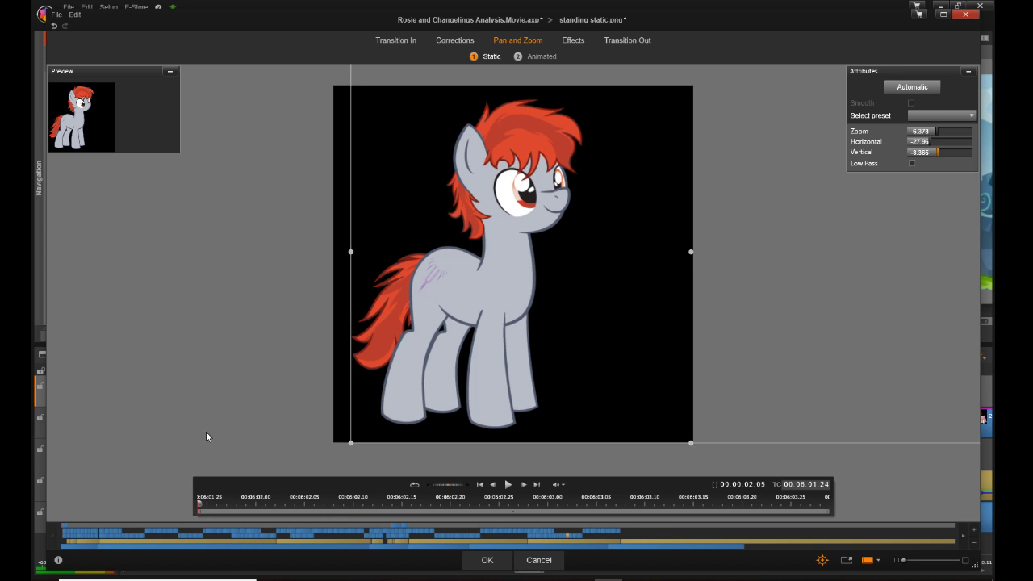
{"action": "left_click", "coordinate": [488, 560]}
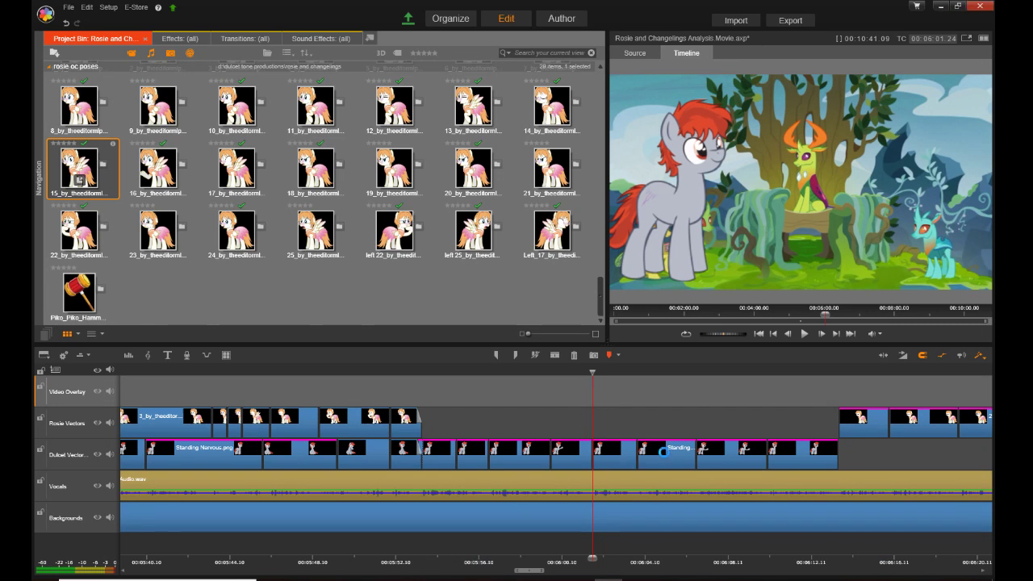
Step: Open the Pan and Zoom settings of the standing talking.png clip at 00:06:03.29 and set its zoom to -6.373
{"action": "left_click", "coordinate": [666, 454]}
{"action": "right_click", "coordinate": [666, 454]}
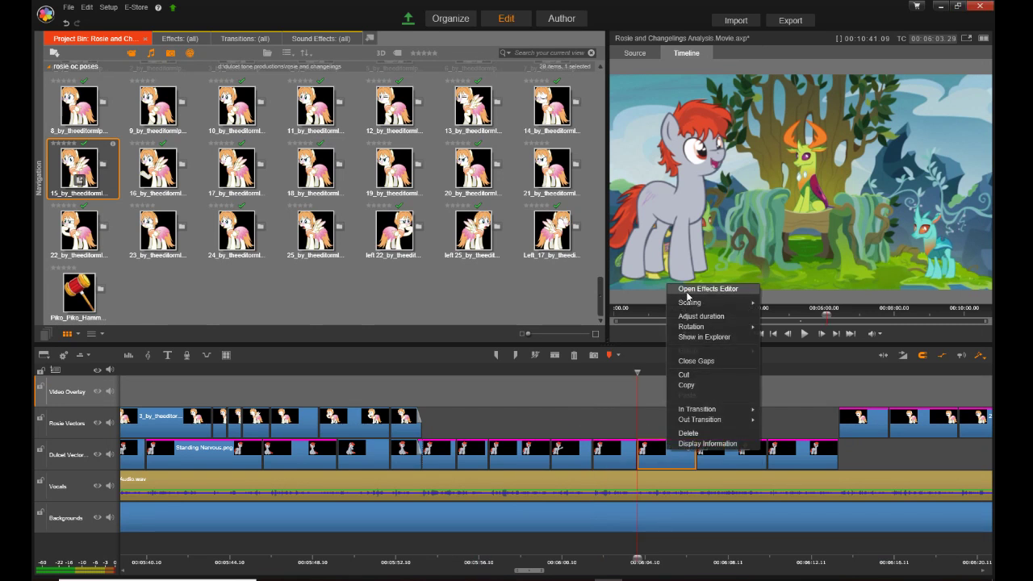
{"action": "left_click", "coordinate": [686, 290]}
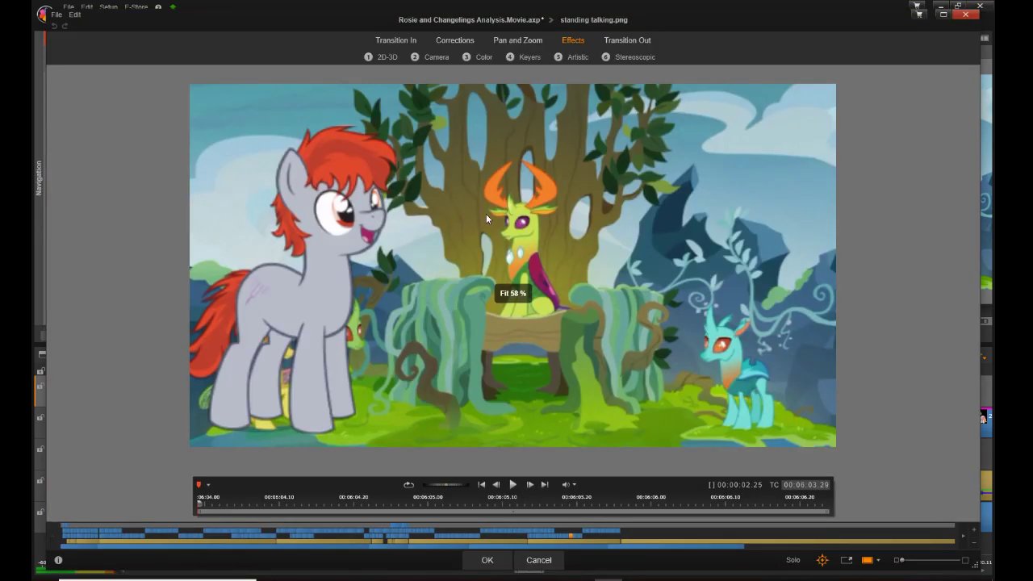
{"action": "left_click", "coordinate": [517, 40]}
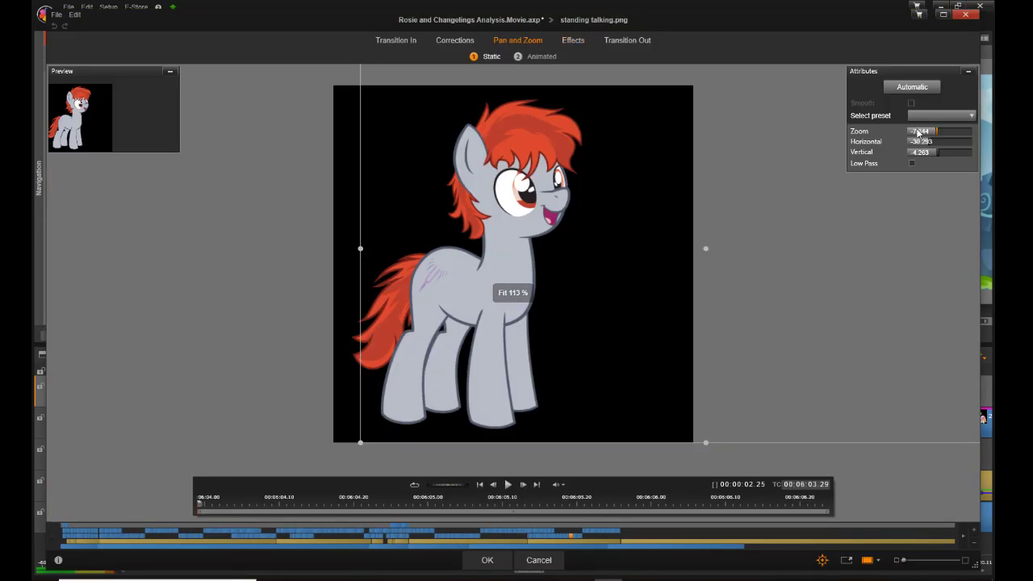
{"action": "left_click", "coordinate": [917, 132]}
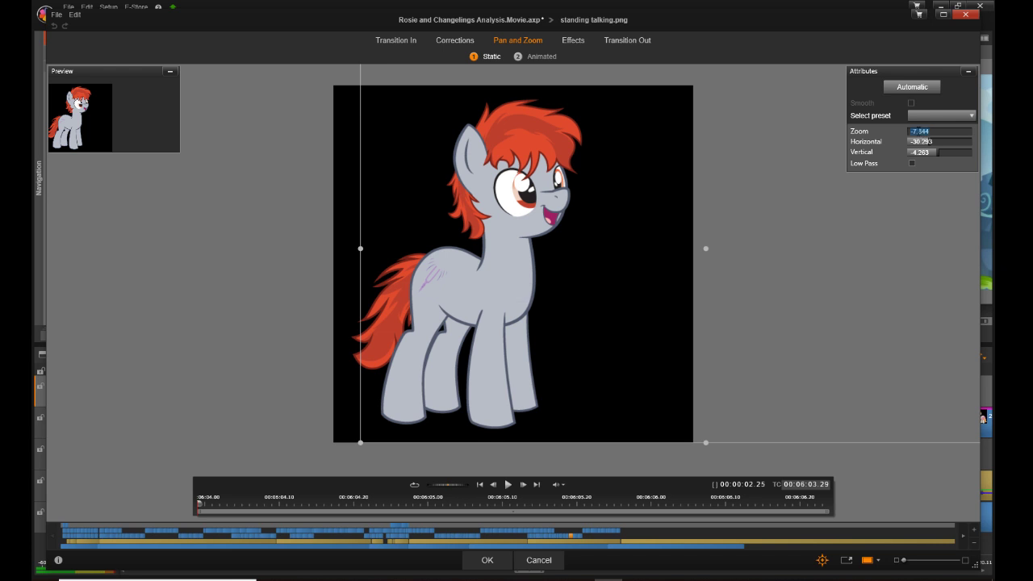
{"action": "type", "text": "-6.373"}
Step: Set the standing talking.png clip's horizontal position to -27.96 and vertical position to -3.365, and apply the changes
{"action": "left_click", "coordinate": [916, 142]}
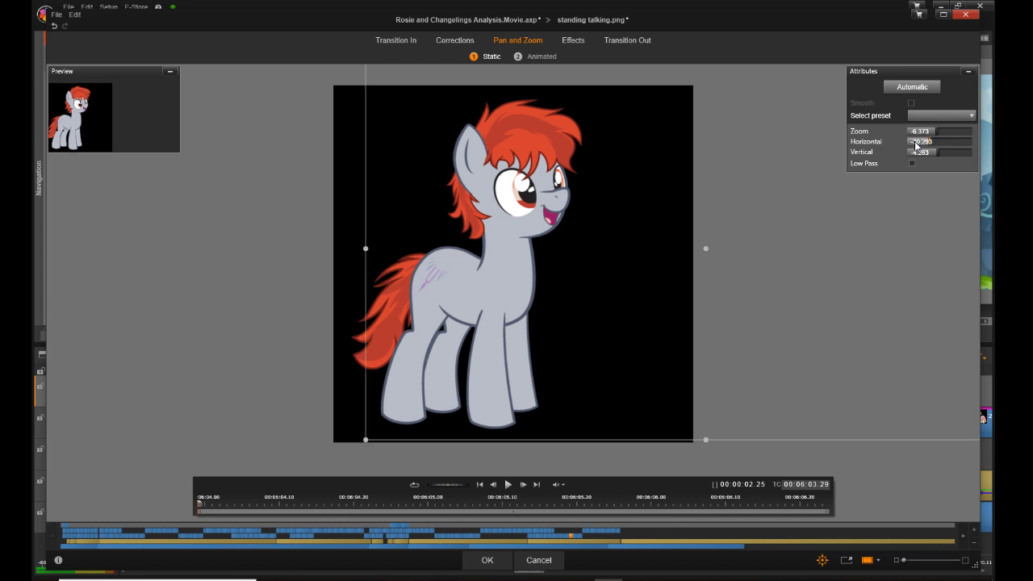
{"action": "left_click", "coordinate": [916, 143]}
{"action": "type", "text": "-27"}
{"action": "left_click", "coordinate": [920, 154]}
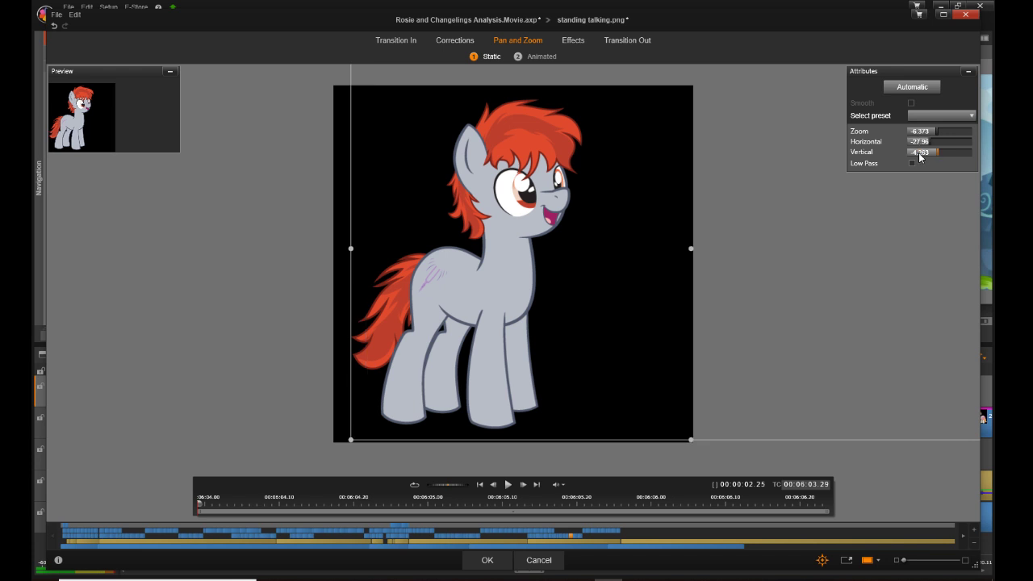
{"action": "left_click", "coordinate": [920, 153]}
{"action": "type", "text": "-3.365"}
{"action": "key", "text": "Return"}
{"action": "left_click", "coordinate": [487, 560]}
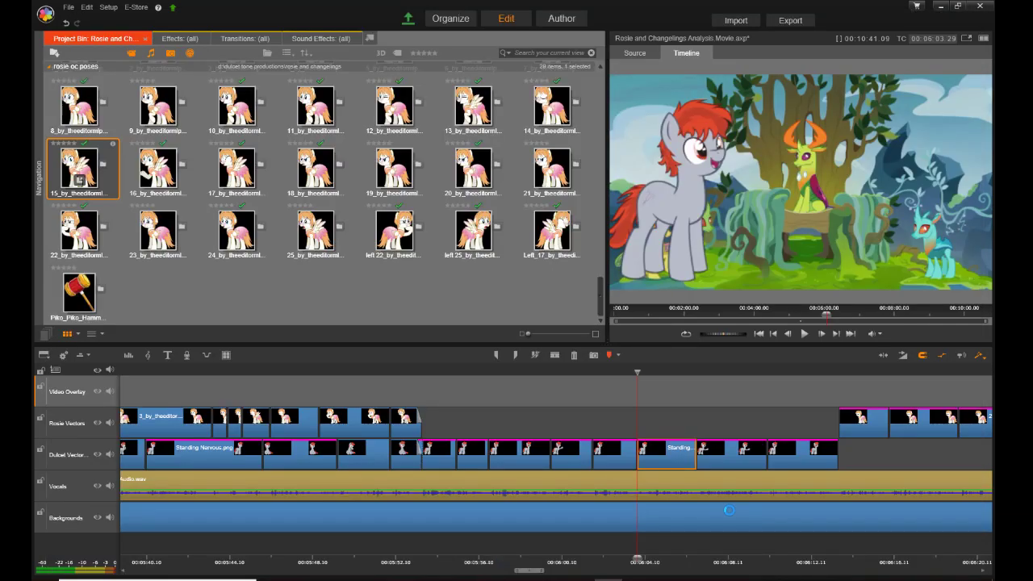
Step: Open the Pan and Zoom settings of the presenting item.png clip at 00:06:06.24 and set its zoom to -6.373
{"action": "left_click", "coordinate": [729, 465]}
{"action": "right_click", "coordinate": [730, 464]}
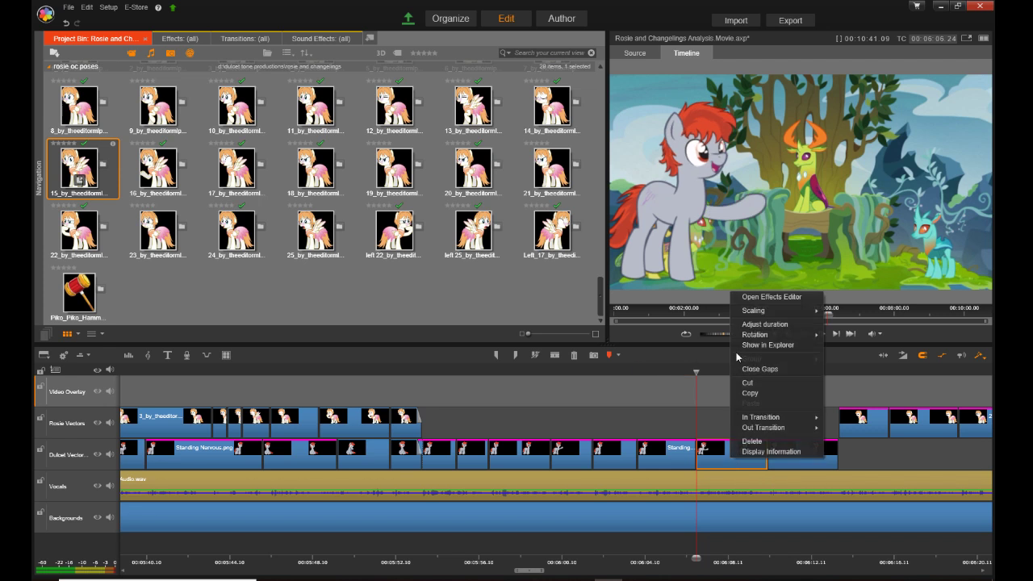
{"action": "left_click", "coordinate": [770, 298]}
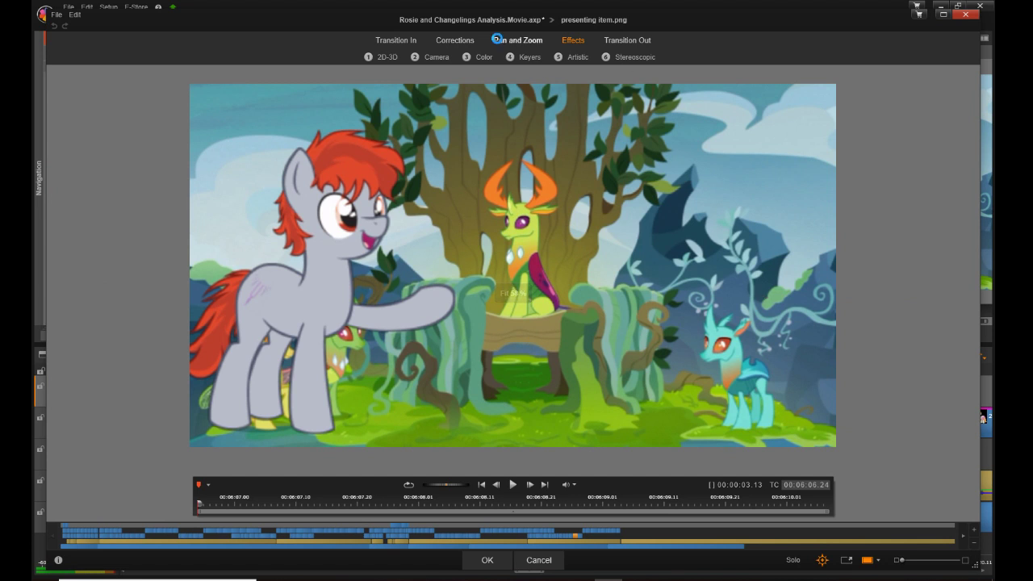
{"action": "left_click", "coordinate": [497, 40]}
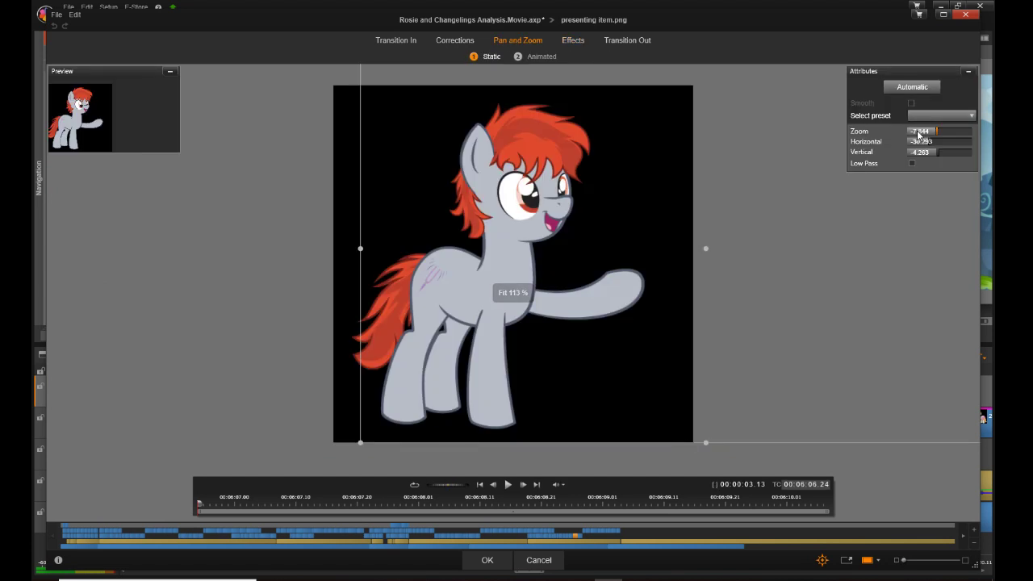
{"action": "double_click", "coordinate": [918, 133]}
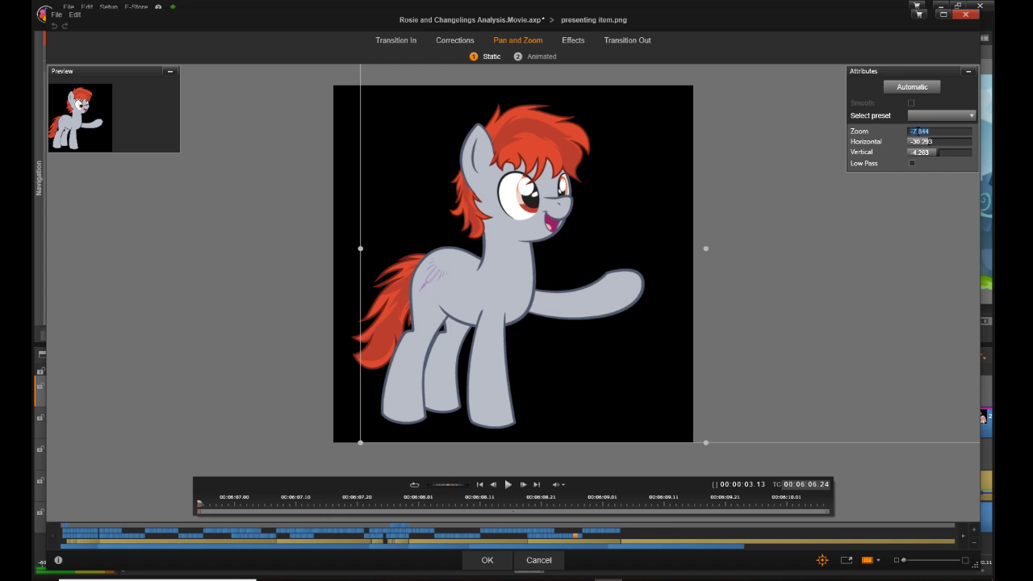
{"action": "type", "text": "-6.373"}
{"action": "key", "text": "Return"}
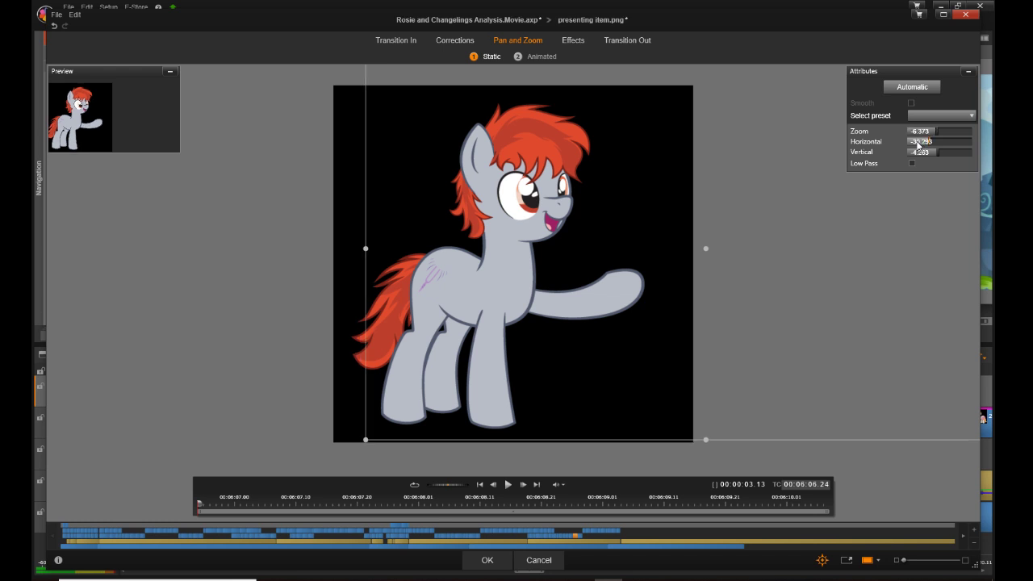
Step: Set the presenting item.png clip's horizontal position to -27.96 and vertical position to -3.365, and apply the changes
{"action": "left_click", "coordinate": [917, 144]}
{"action": "type", "text": "-27.96"}
{"action": "left_click", "coordinate": [916, 153]}
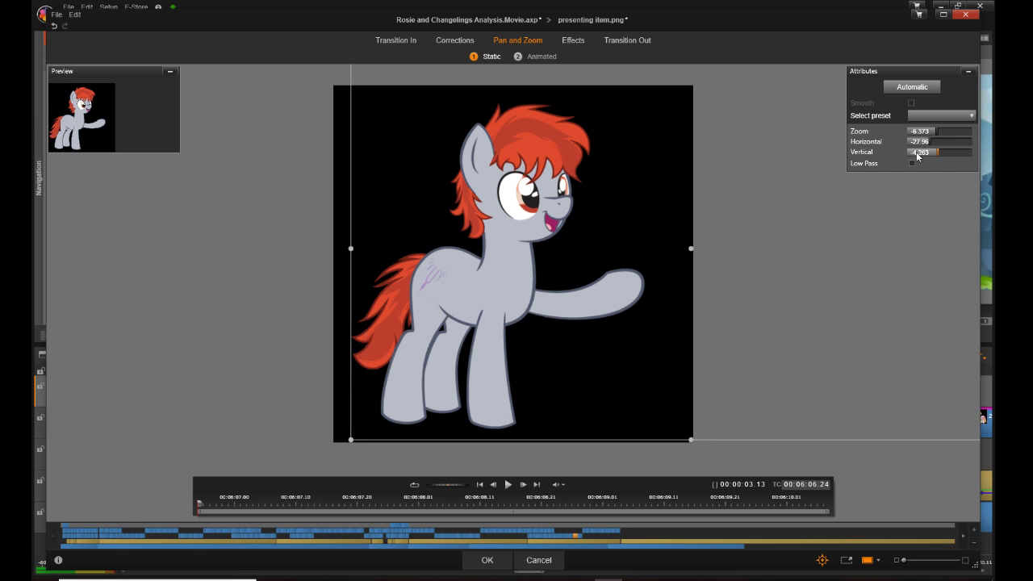
{"action": "left_click", "coordinate": [917, 156]}
{"action": "type", "text": "-3"}
{"action": "key", "text": "Return"}
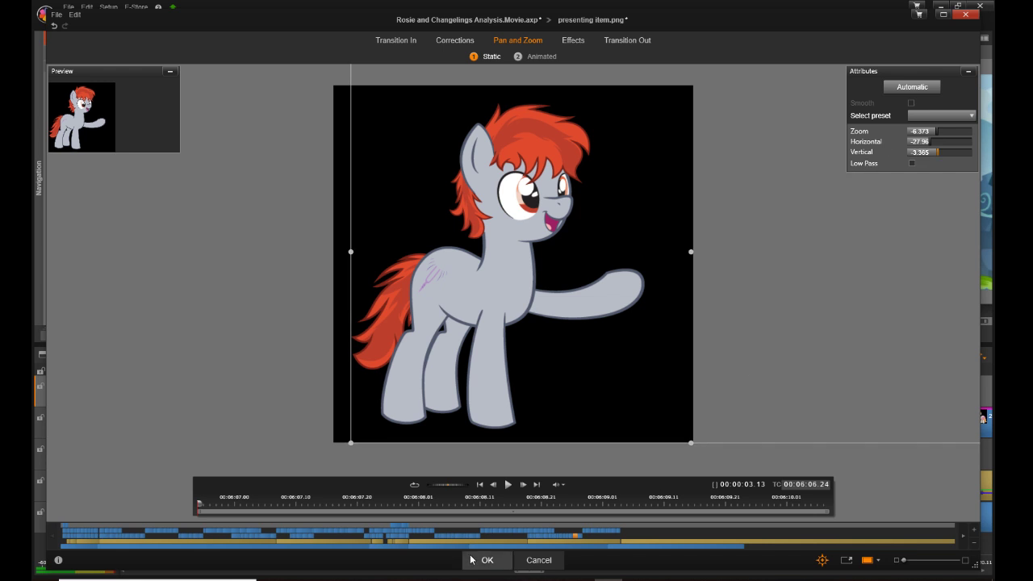
{"action": "left_click", "coordinate": [484, 560]}
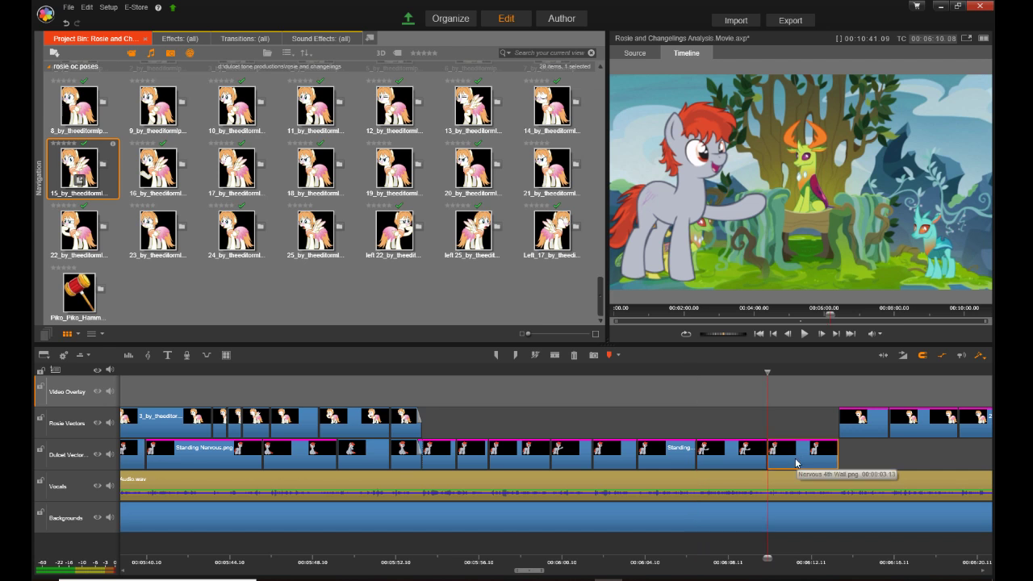
Step: Open the Pan and Zoom settings of the nervous 4th wall.png clip at 00:06:10.08 and set its zoom to -6.373
{"action": "right_click", "coordinate": [796, 463]}
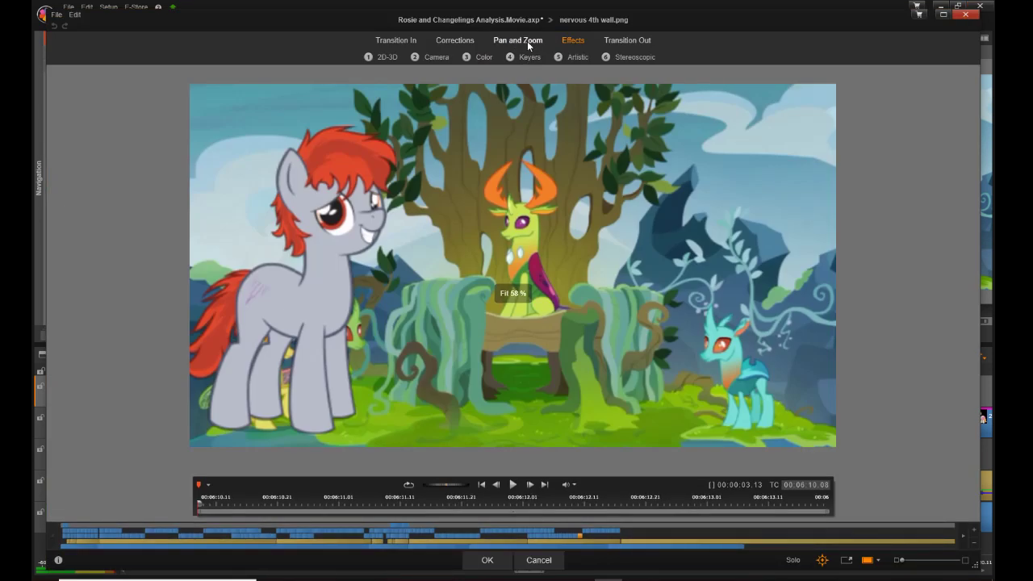
{"action": "left_click", "coordinate": [526, 41]}
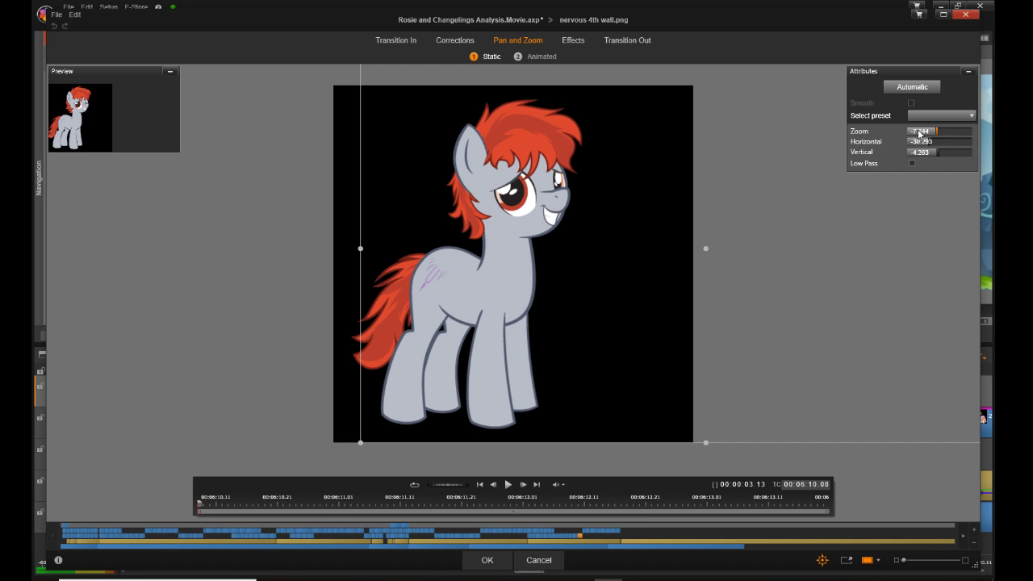
{"action": "left_click", "coordinate": [918, 132]}
{"action": "type", "text": "-6"}
{"action": "key", "text": "Return"}
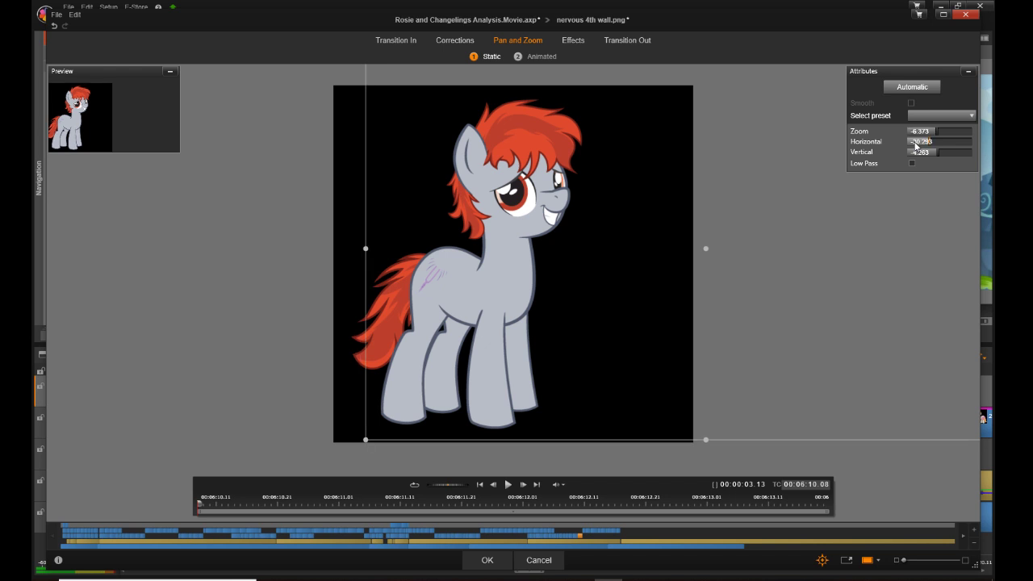
Step: Set the nervous 4th wall.png clip's horizontal position to -27.96 and vertical position to -3.365, and apply the changes
{"action": "left_click", "coordinate": [915, 142]}
{"action": "type", "text": "-27.96"}
{"action": "left_click", "coordinate": [915, 153]}
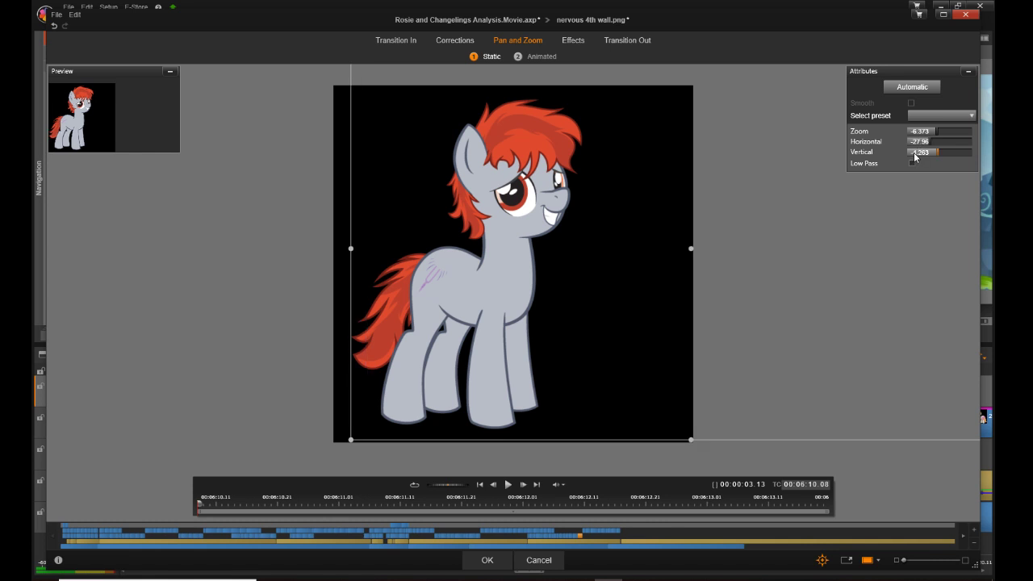
{"action": "left_click", "coordinate": [915, 153]}
{"action": "type", "text": "-3"}
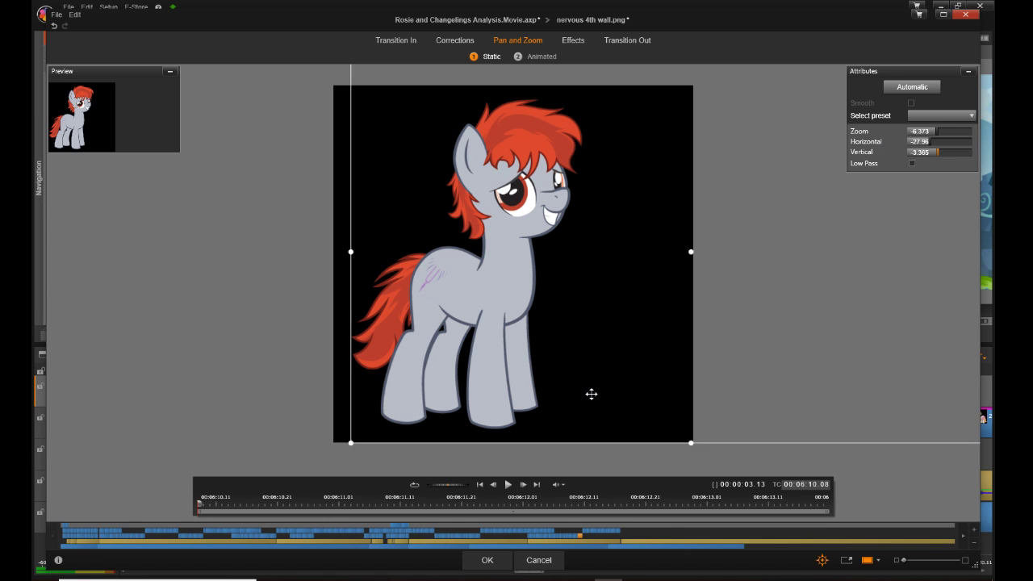
{"action": "left_click", "coordinate": [487, 560]}
{"action": "left_click", "coordinate": [542, 539]}
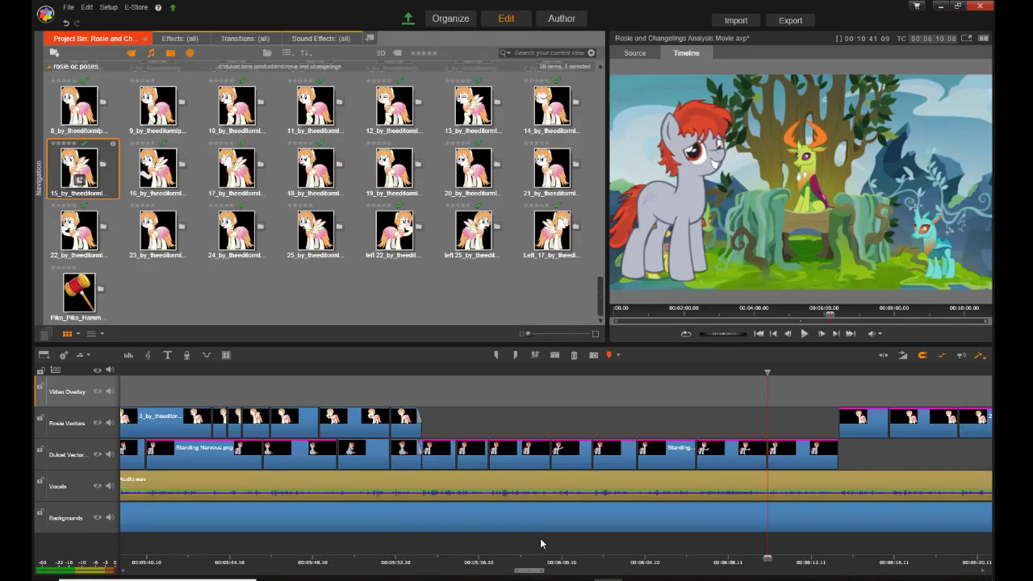
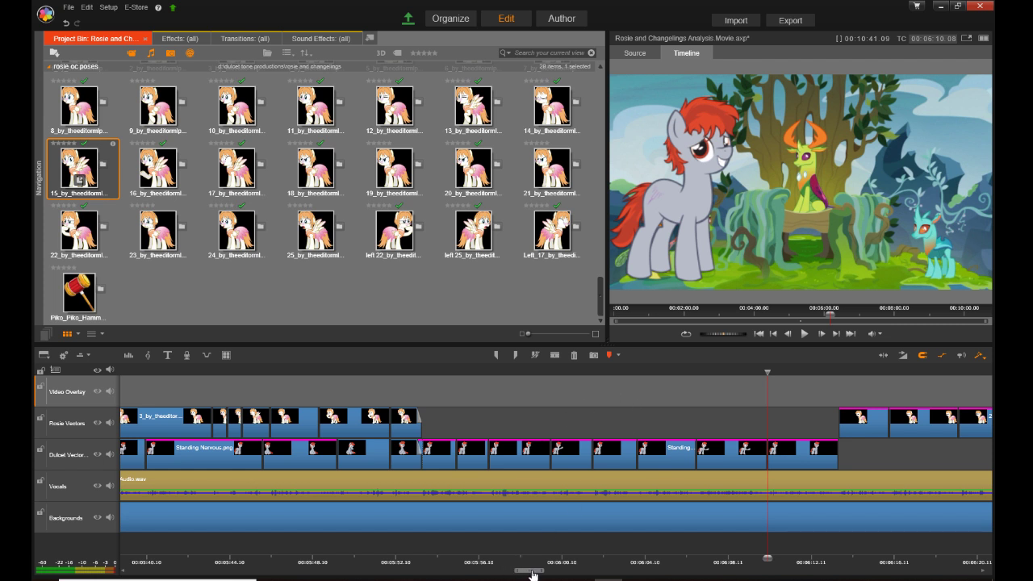
Step: Open the Pan and Zoom settings of the sitting static.png clip at 00:05:47.10 and capture its attribute values with Snipping Tool
{"action": "left_click_drag", "start_coordinate": [532, 575], "coordinate": [517, 574]}
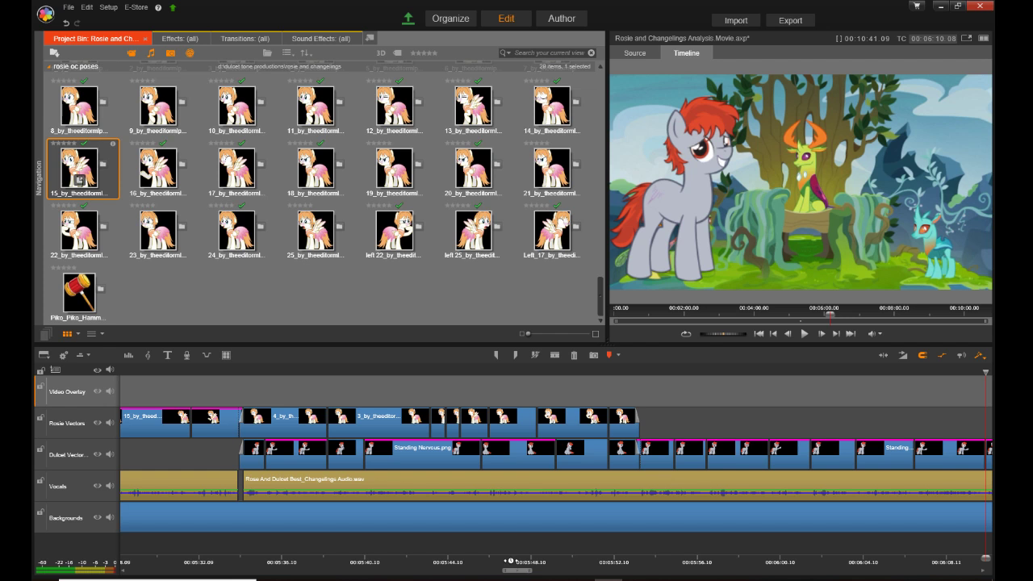
{"action": "left_click", "coordinate": [510, 558]}
{"action": "left_click", "coordinate": [529, 463]}
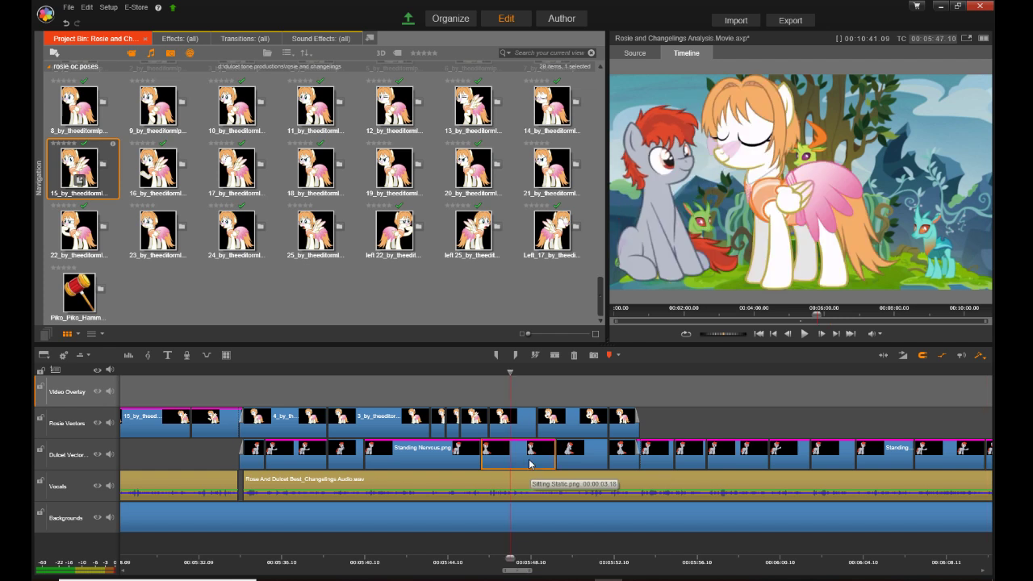
{"action": "right_click", "coordinate": [529, 463]}
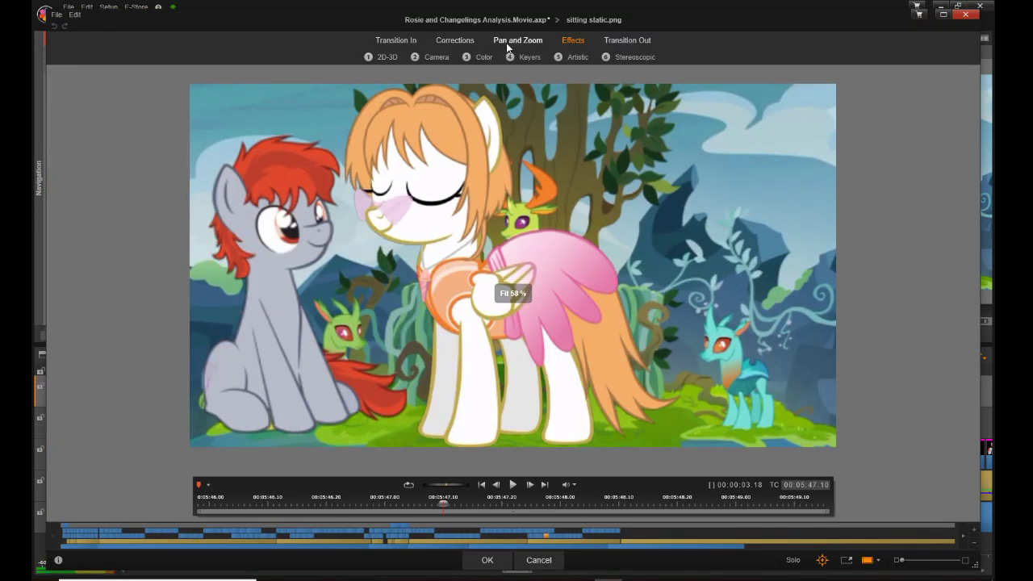
{"action": "left_click", "coordinate": [517, 40]}
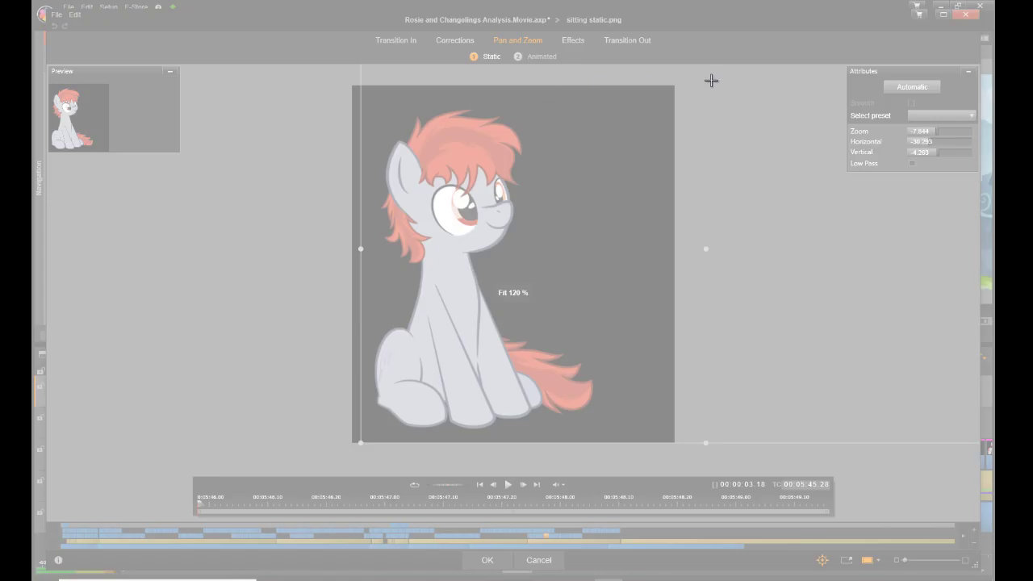
{"action": "left_click_drag", "start_coordinate": [812, 50], "coordinate": [1000, 198]}
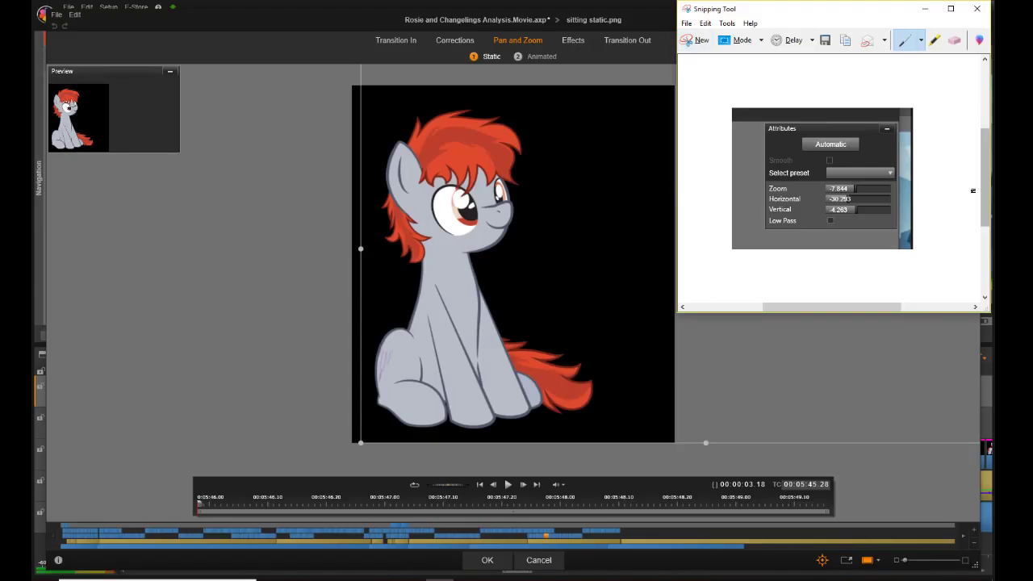
Step: Move the captured attribute snip out of the way and close the sitting static.png clip's settings without applying changes
{"action": "left_click_drag", "start_coordinate": [811, 8], "coordinate": [0, 79]}
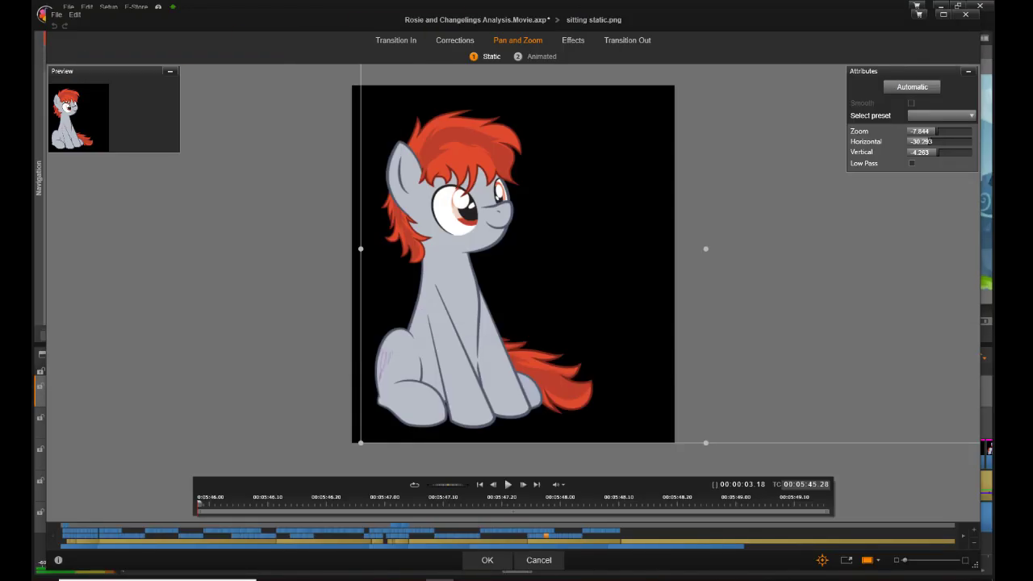
{"action": "left_click", "coordinate": [549, 560]}
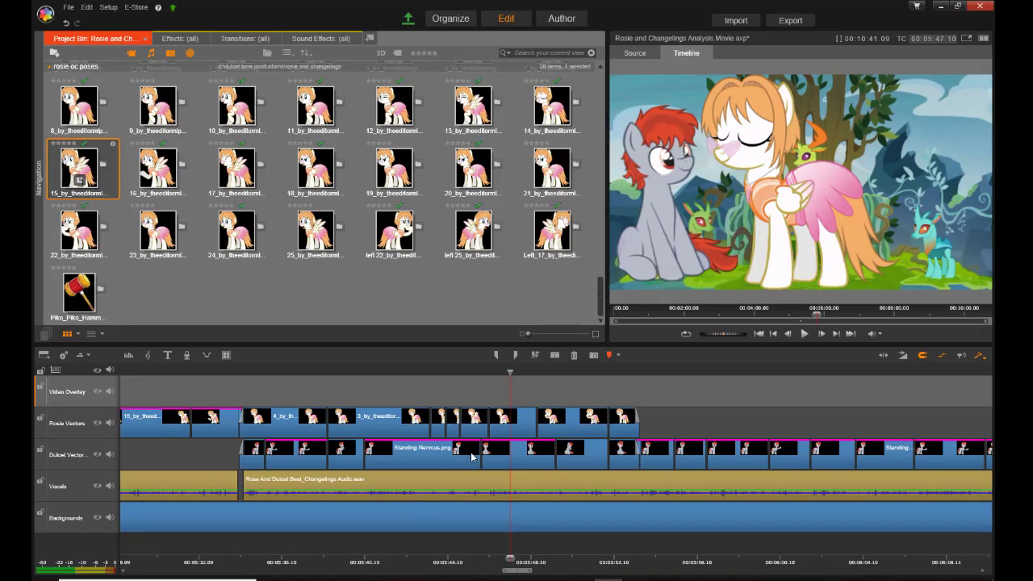
Step: Open the Pan and Zoom settings of the sitting hard think.png clip at 00:05:49.16 and set its zoom to -7.844
{"action": "left_click", "coordinate": [573, 460]}
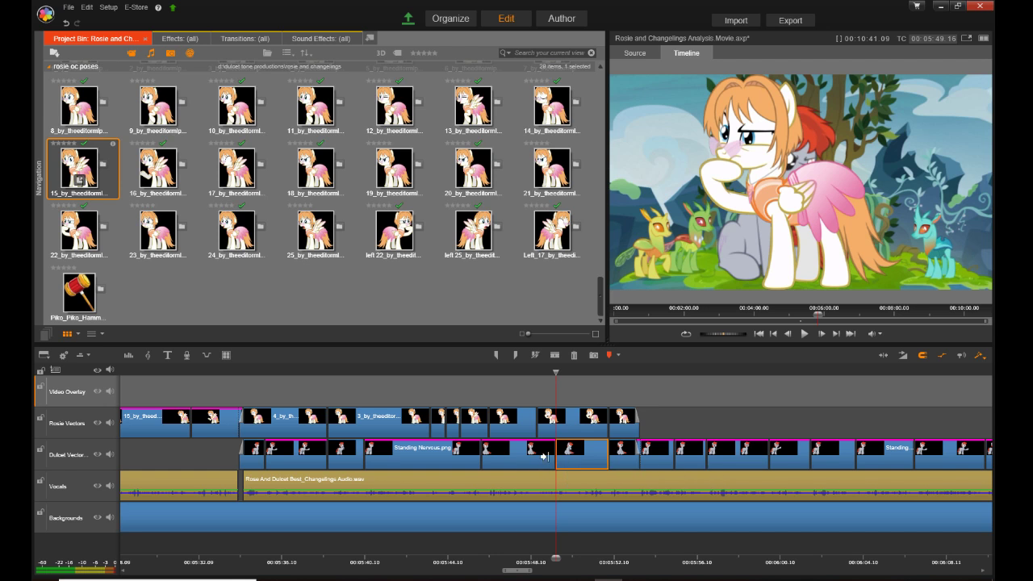
{"action": "right_click", "coordinate": [581, 460]}
{"action": "left_click", "coordinate": [650, 300]}
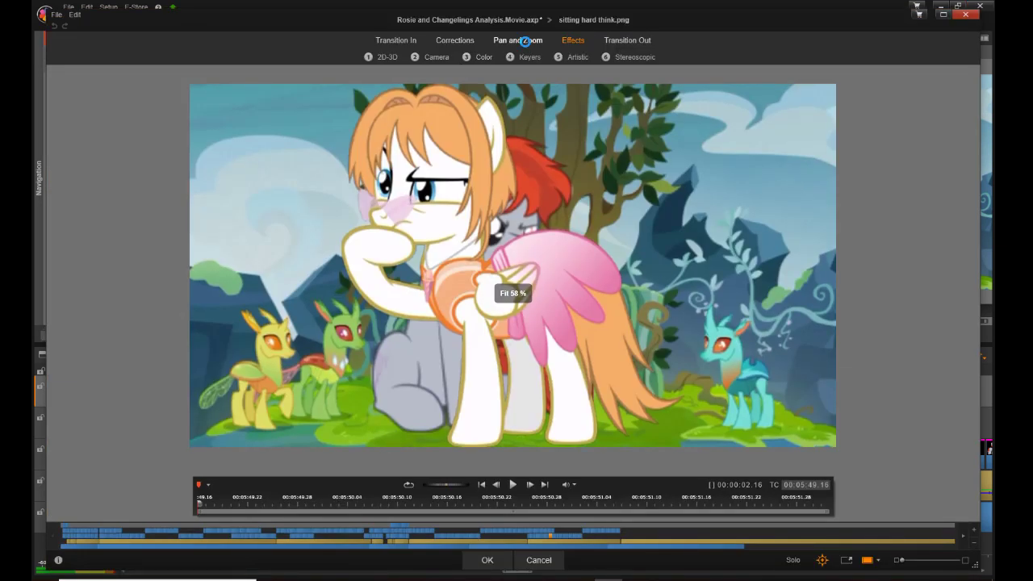
{"action": "left_click", "coordinate": [524, 40]}
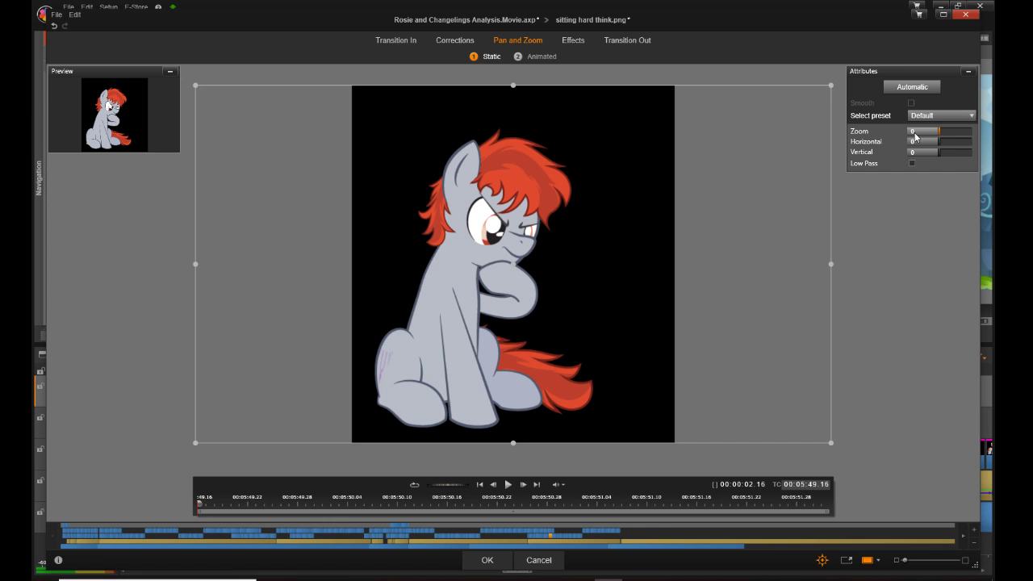
{"action": "left_click", "coordinate": [914, 131]}
{"action": "type", "text": "-7.844"}
{"action": "key", "text": "Return"}
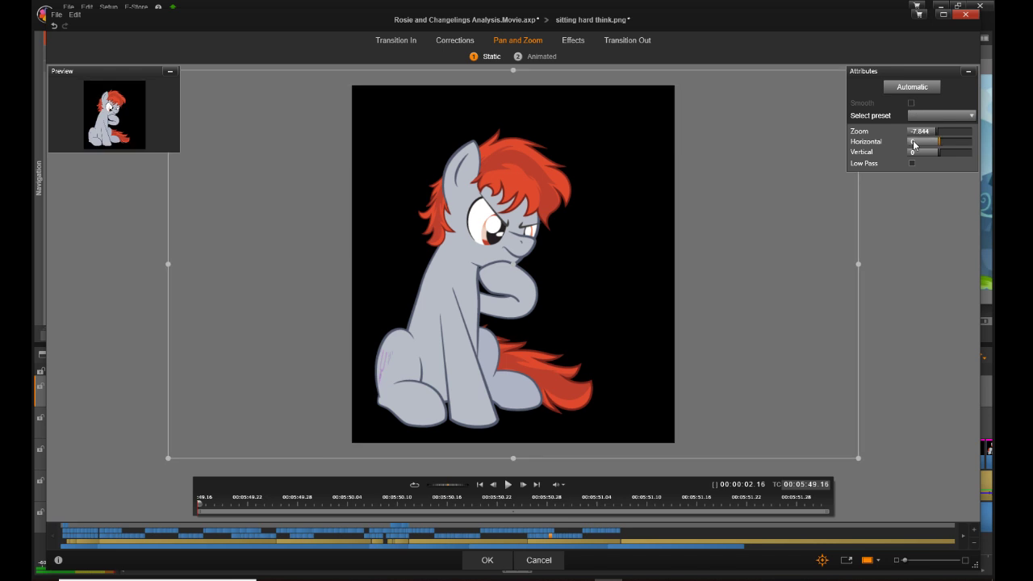
Step: Set the sitting hard think.png clip's horizontal position to -30.293 and vertical position to -4.263, and apply the changes
{"action": "left_click", "coordinate": [912, 142]}
{"action": "type", "text": "-30.293"}
{"action": "key", "text": "Return"}
{"action": "left_click", "coordinate": [914, 153]}
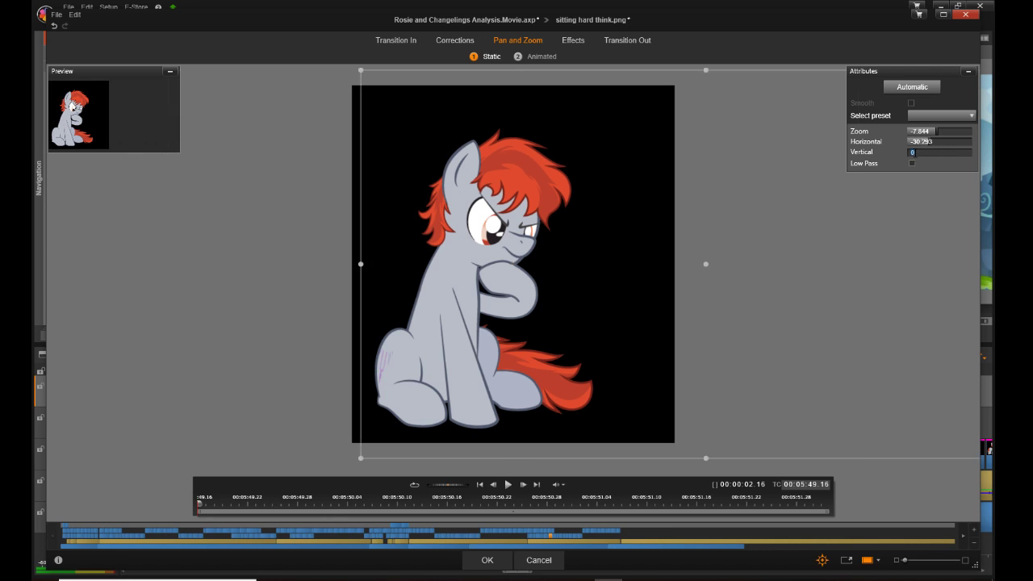
{"action": "type", "text": "-4.283"}
{"action": "key", "text": "Return"}
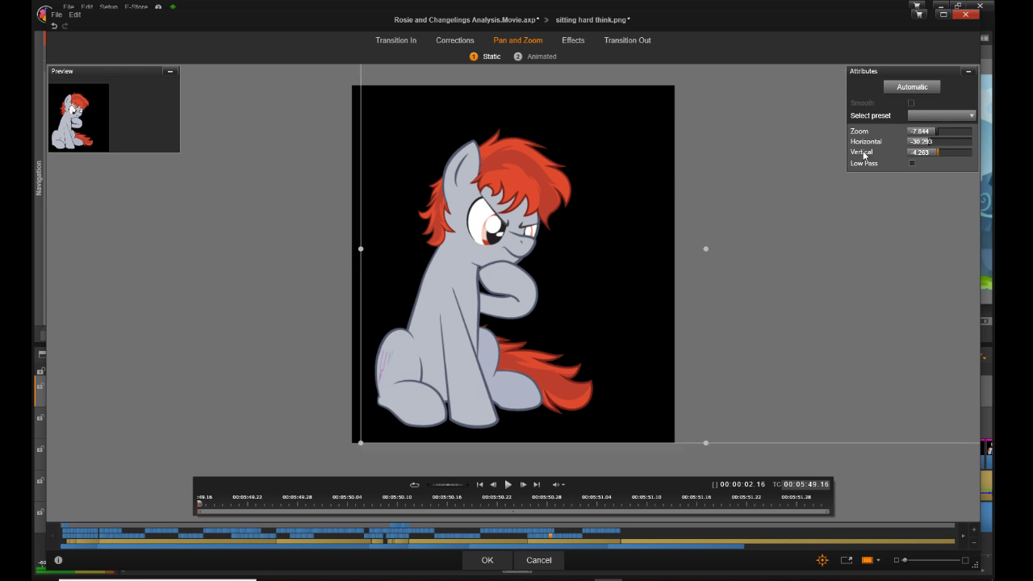
{"action": "left_click", "coordinate": [473, 558]}
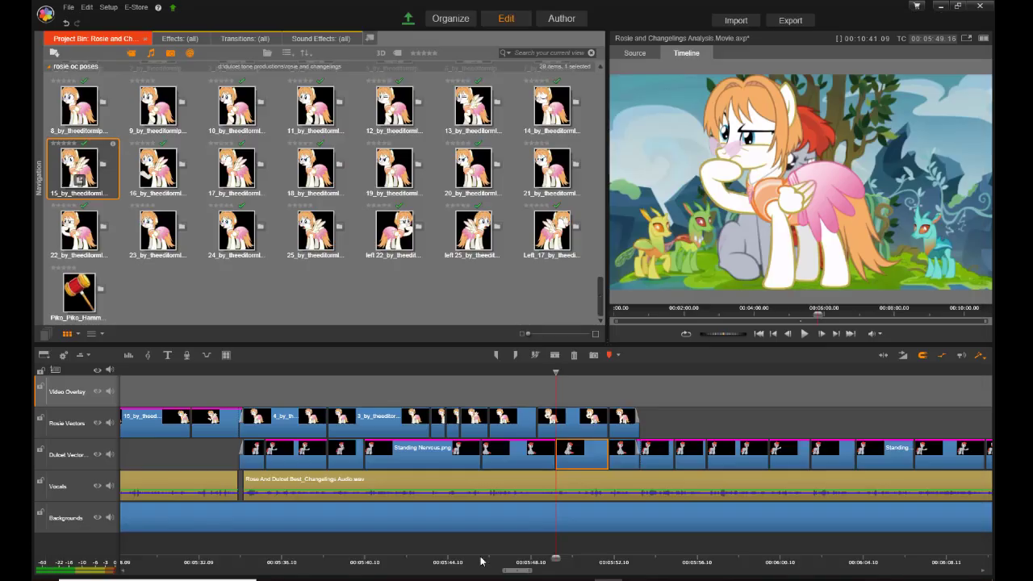
Step: Open the Pan and Zoom settings of the sitting talking.png clip at 00:05:52.02 and set its zoom to -7.844
{"action": "left_click", "coordinate": [619, 465]}
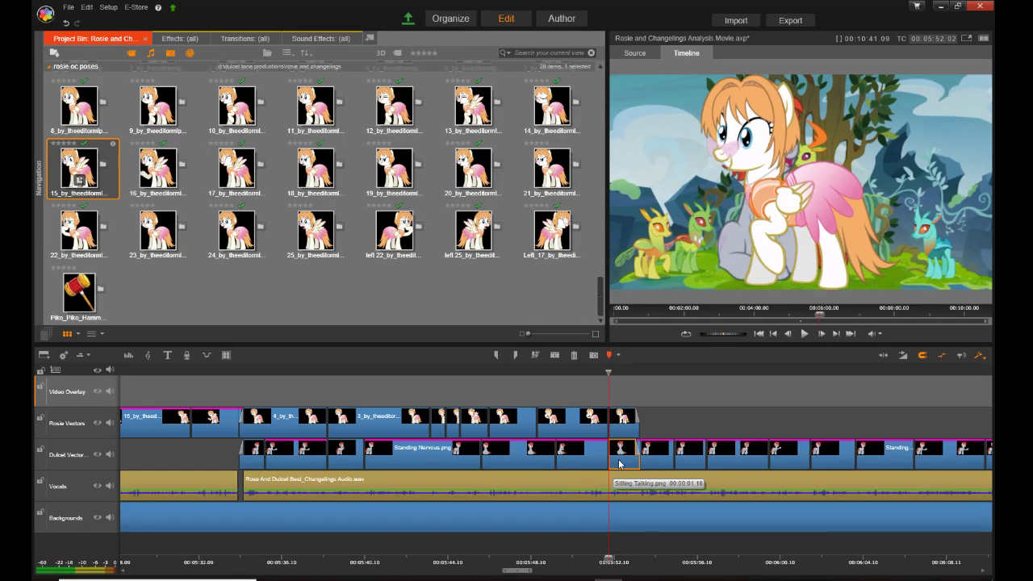
{"action": "right_click", "coordinate": [620, 464]}
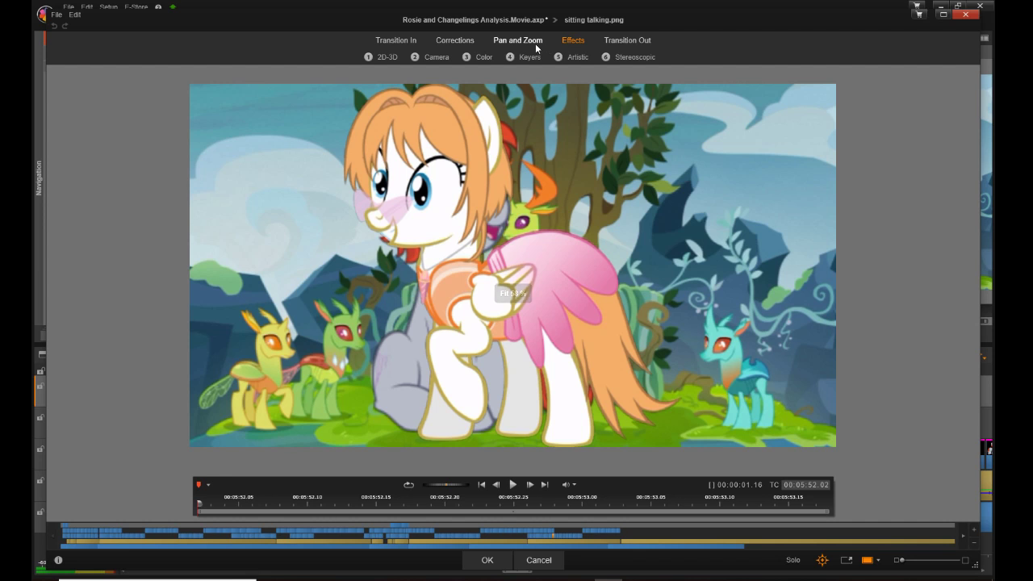
{"action": "left_click", "coordinate": [534, 42]}
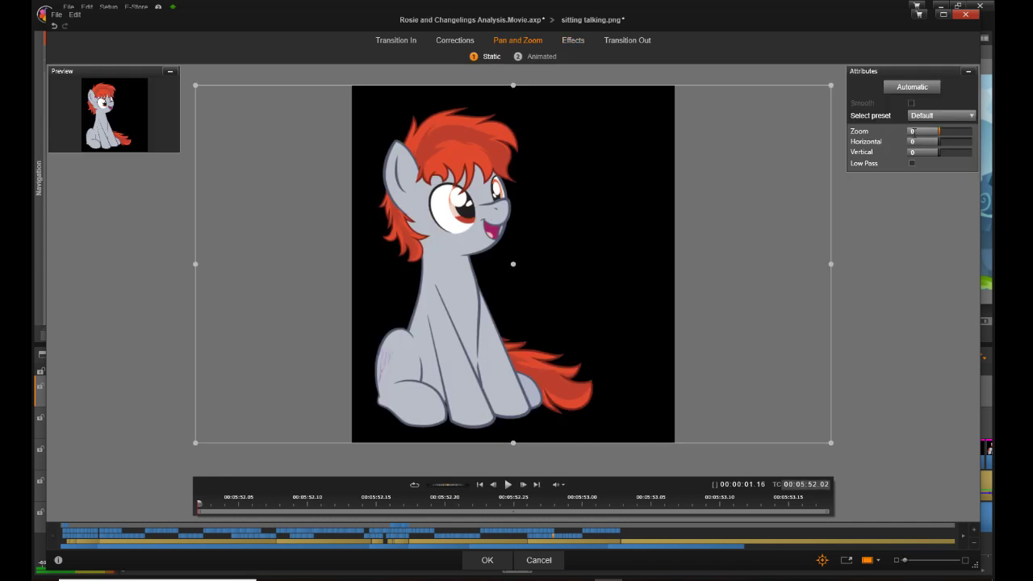
{"action": "double_click", "coordinate": [913, 131]}
{"action": "type", "text": "-7.844"}
{"action": "key", "text": "Return"}
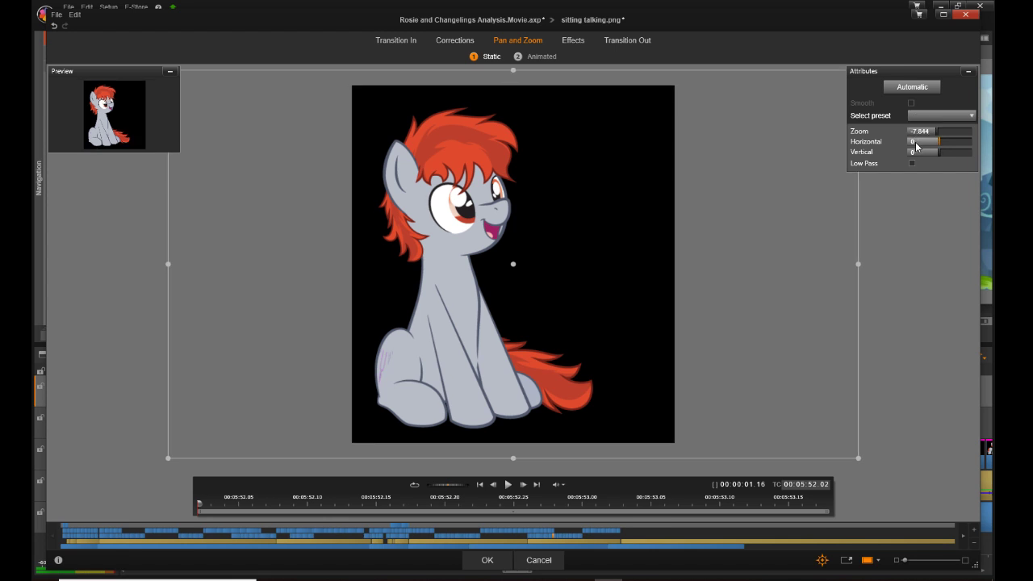
Step: Set the sitting talking.png clip's horizontal position to -30.293 and vertical position to -4.263, and apply the changes
{"action": "double_click", "coordinate": [916, 143]}
{"action": "type", "text": "-30.293"}
{"action": "double_click", "coordinate": [913, 153]}
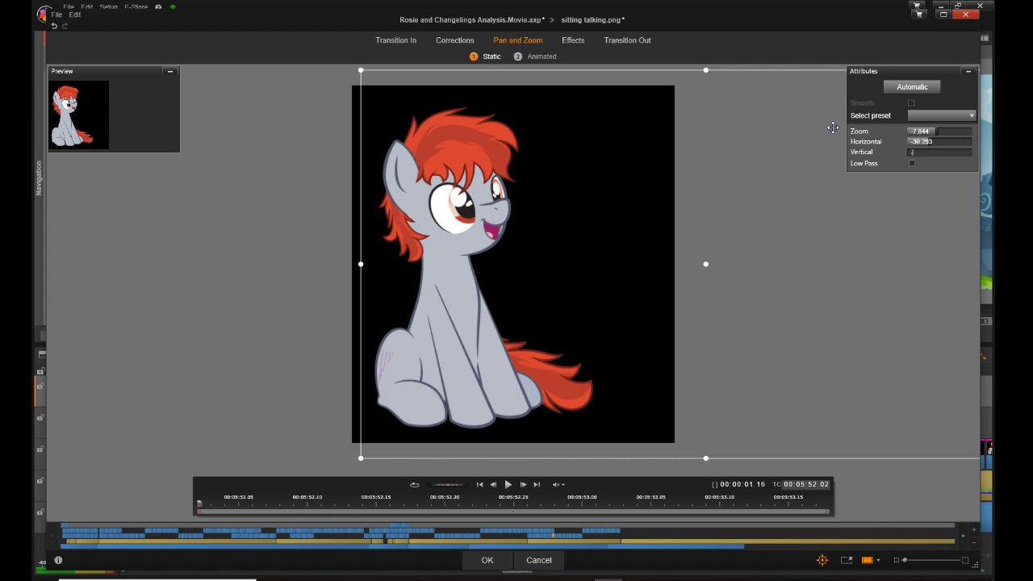
{"action": "type", "text": "-4.263"}
{"action": "key", "text": "Return"}
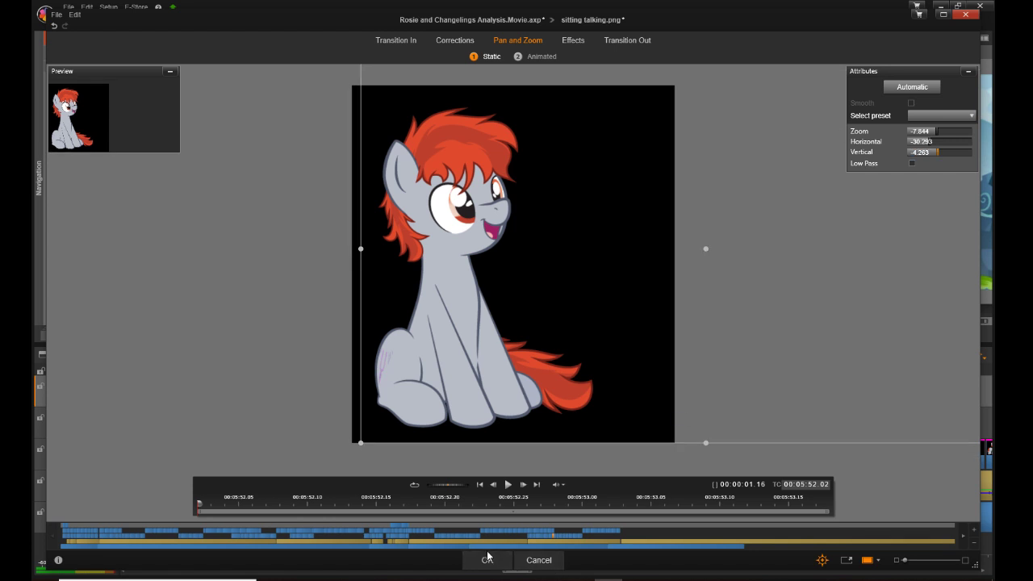
{"action": "left_click", "coordinate": [488, 556]}
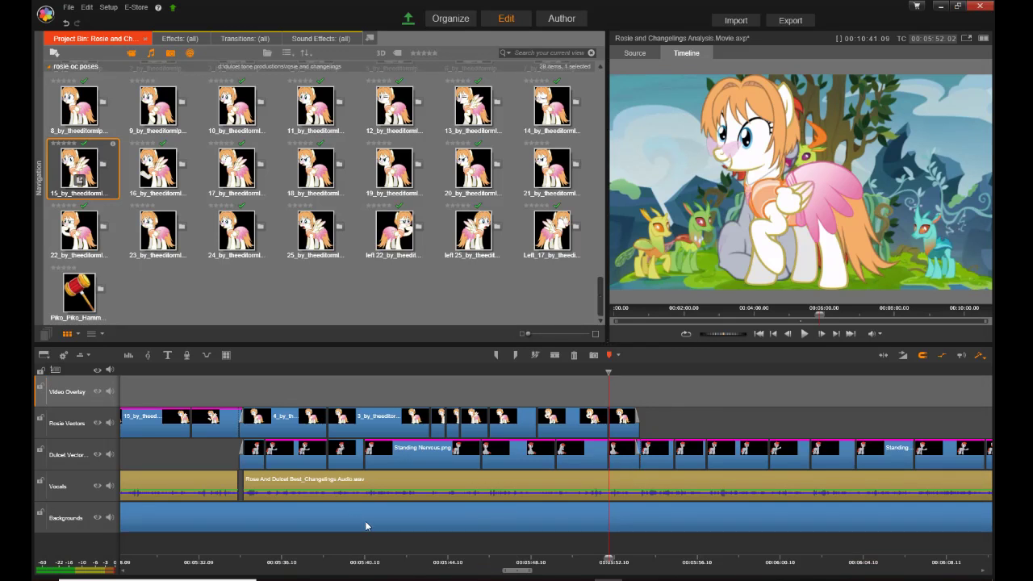
Step: Capture the Pan and Zoom values of the standing pondering hoofup.png clip at 00:00:42.17 with Snipping Tool, then close its settings without changes
{"action": "left_click_drag", "start_coordinate": [511, 574], "coordinate": [171, 543]}
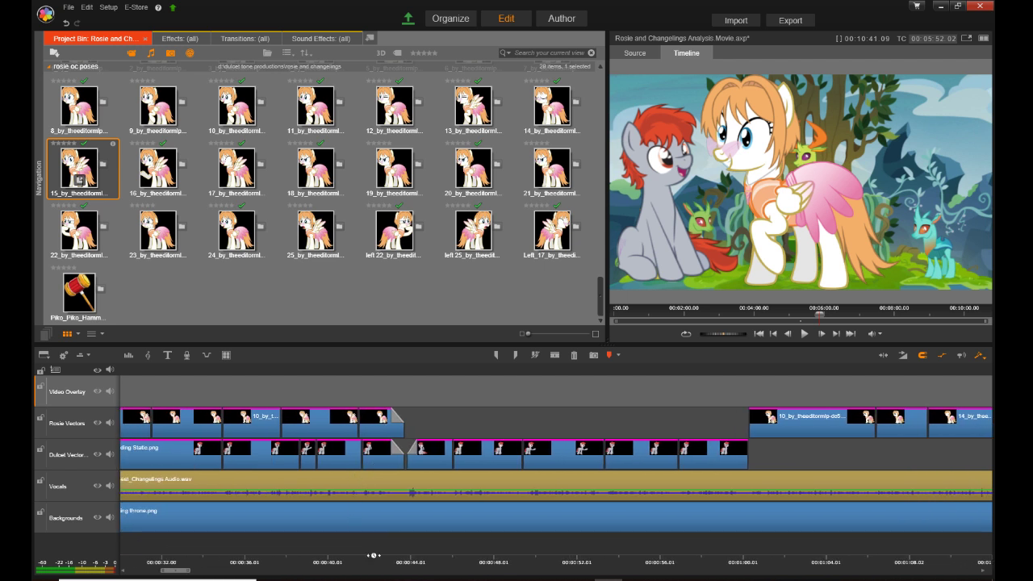
{"action": "left_click", "coordinate": [381, 558]}
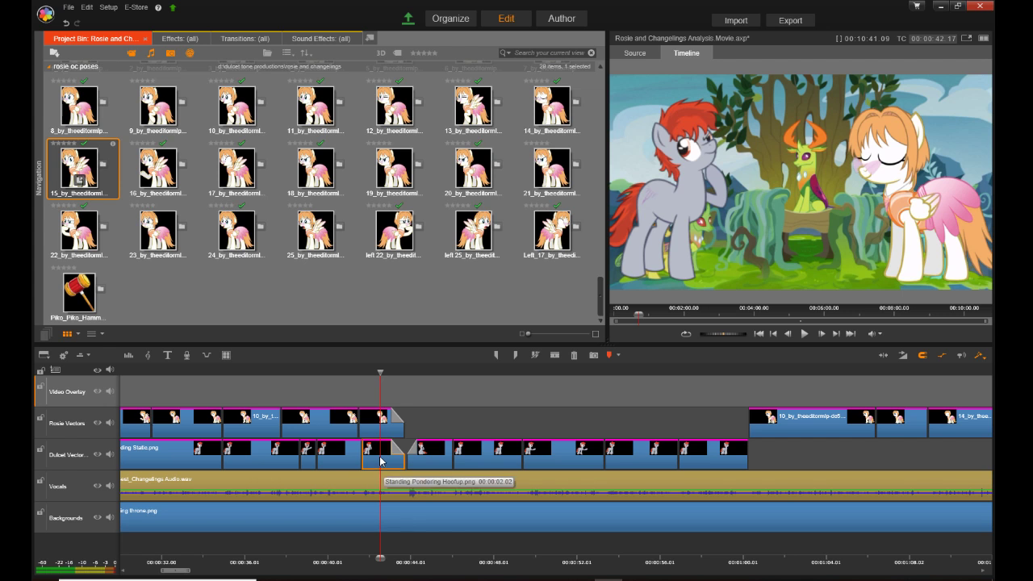
{"action": "right_click", "coordinate": [381, 460]}
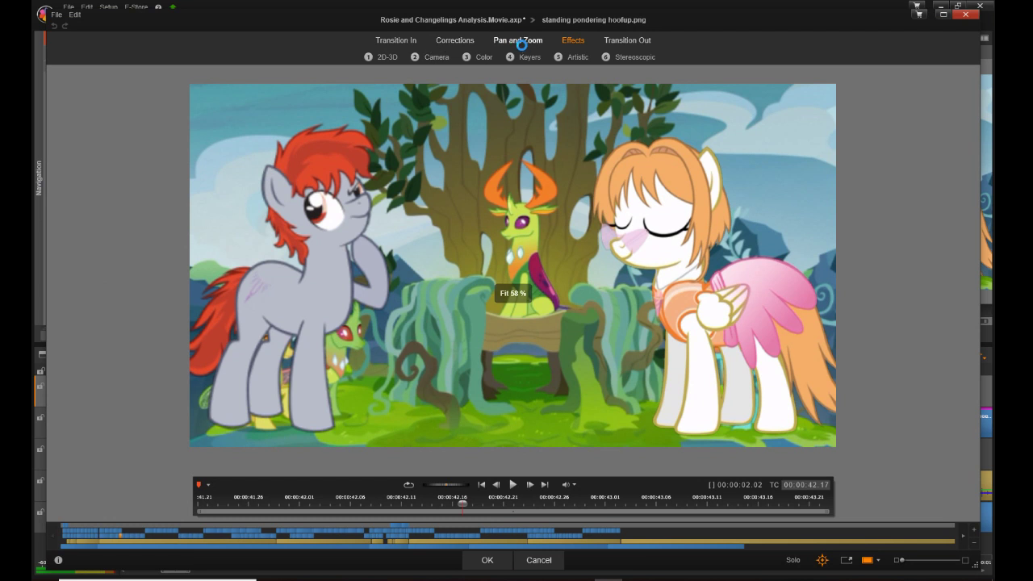
{"action": "left_click", "coordinate": [521, 42]}
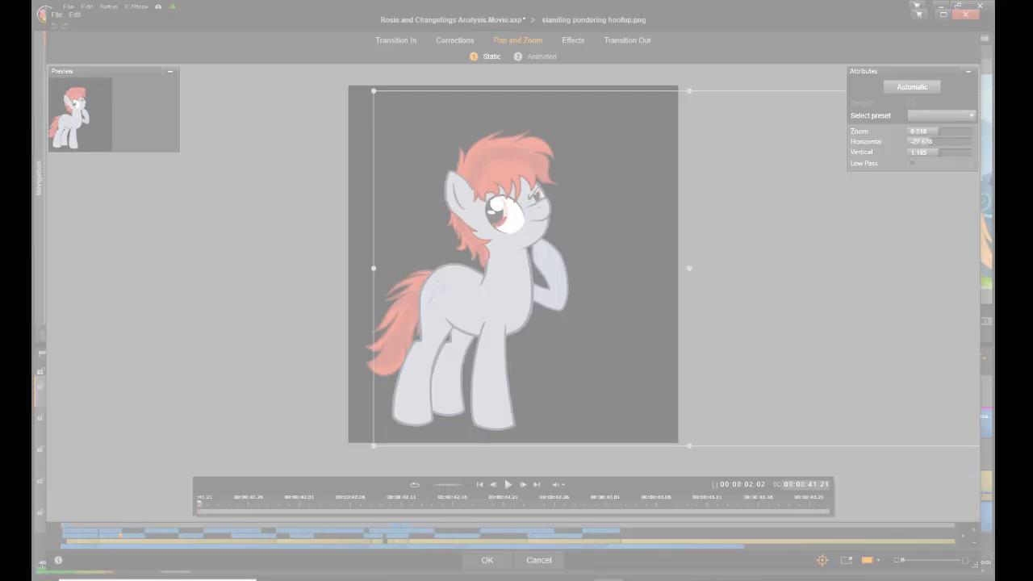
{"action": "left_click_drag", "start_coordinate": [801, 48], "coordinate": [983, 196]}
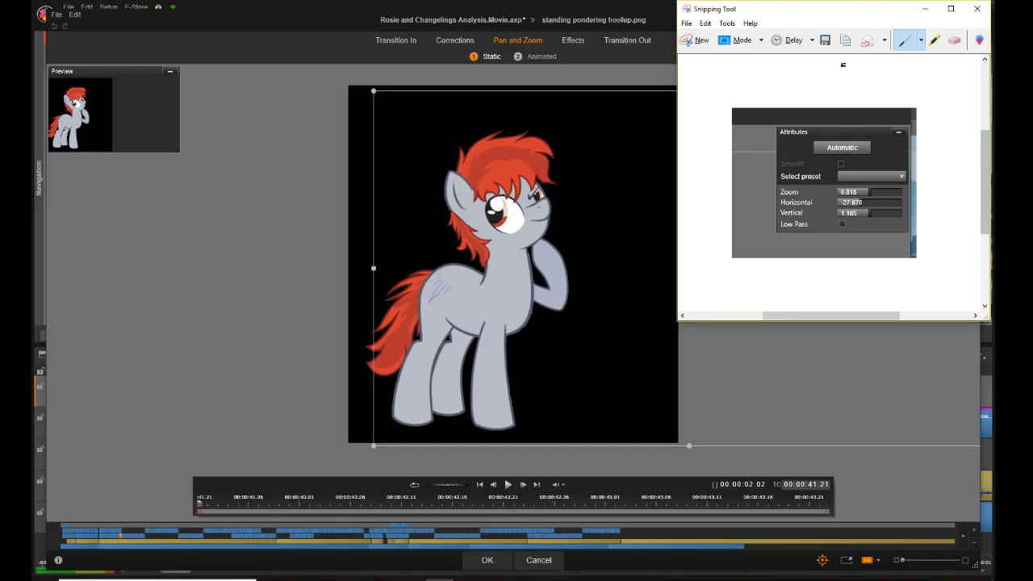
{"action": "left_click_drag", "start_coordinate": [821, 11], "coordinate": [0, 52]}
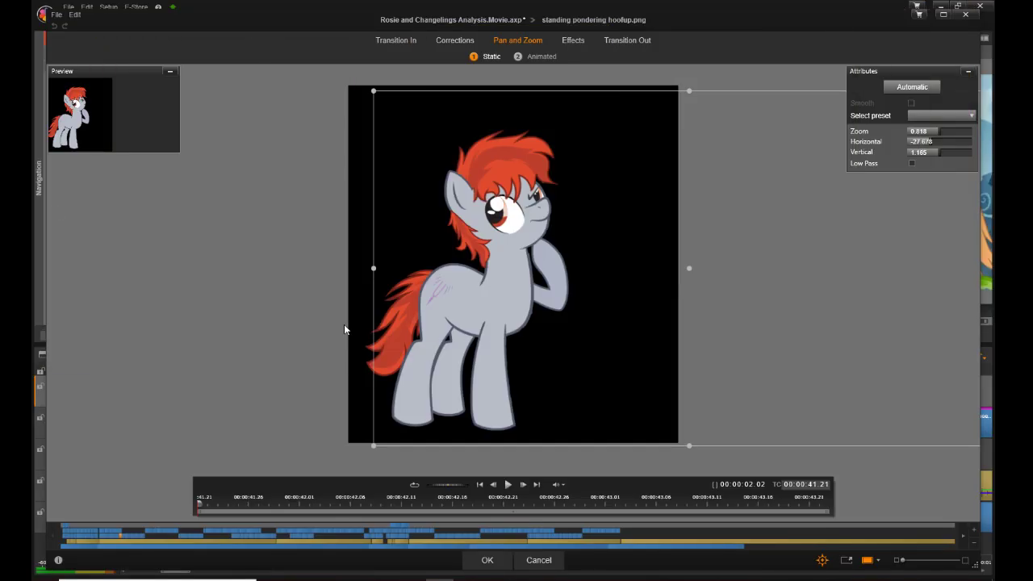
{"action": "left_click", "coordinate": [539, 560]}
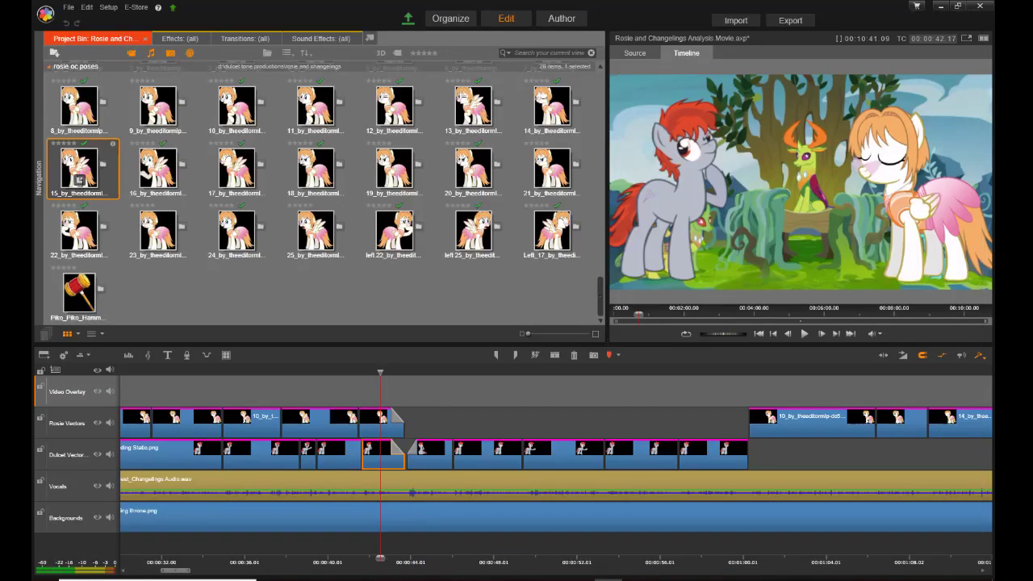
Step: Open the Pan and Zoom settings of the standing thinking hoofup.png clip at 00:04:57.15 and set its zoom to 0.818
{"action": "left_click_drag", "start_coordinate": [178, 570], "coordinate": [466, 576]}
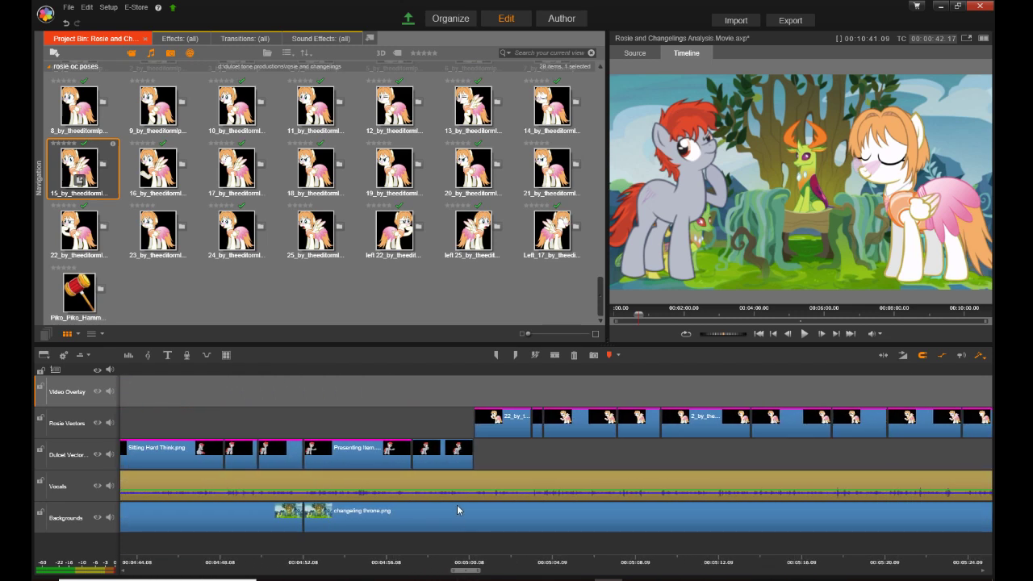
{"action": "left_click", "coordinate": [435, 455]}
{"action": "right_click", "coordinate": [435, 457]}
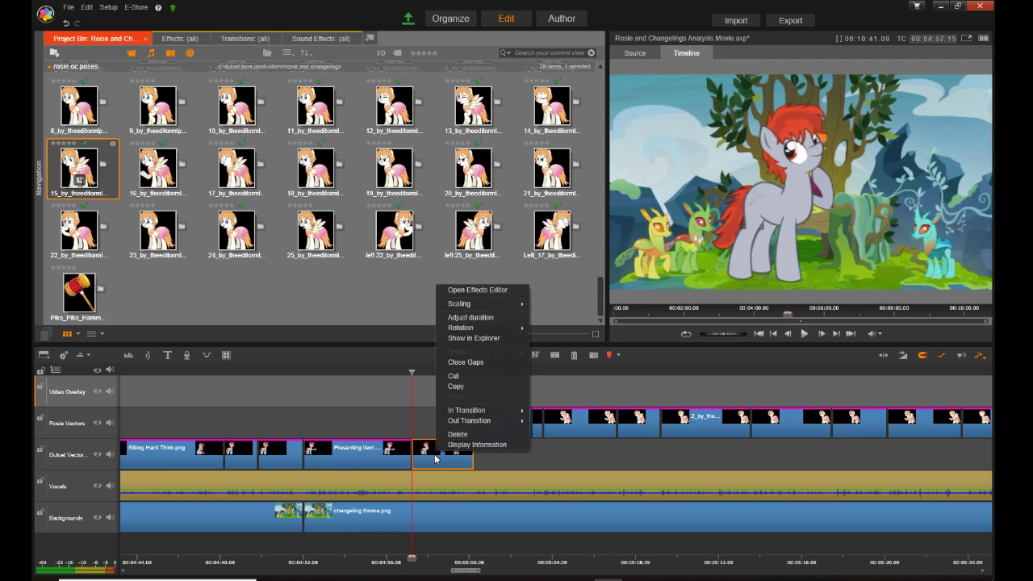
{"action": "left_click", "coordinate": [498, 283]}
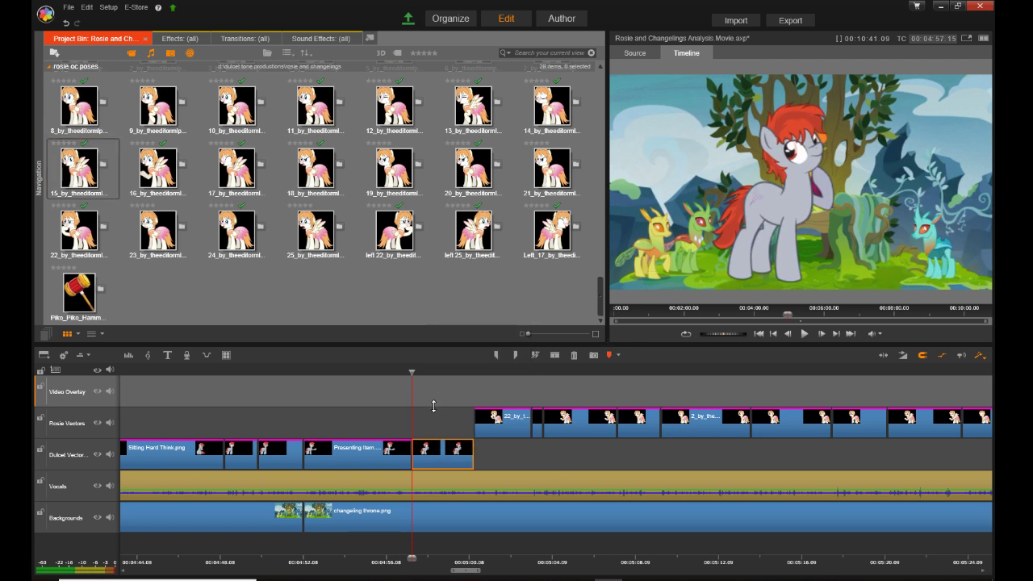
{"action": "right_click", "coordinate": [436, 458]}
{"action": "left_click", "coordinate": [497, 295]}
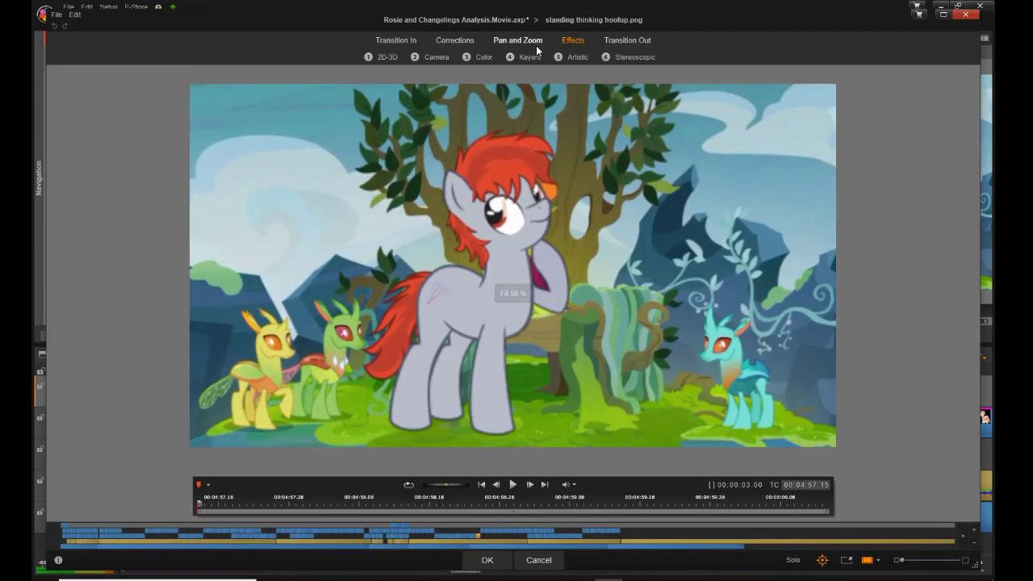
{"action": "left_click", "coordinate": [538, 40]}
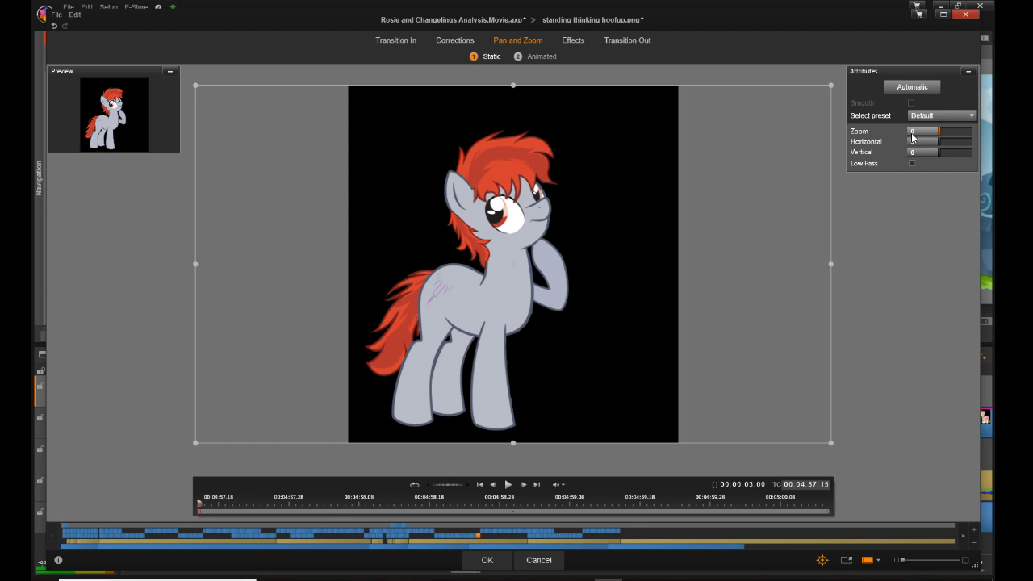
{"action": "left_click", "coordinate": [912, 132]}
{"action": "type", "text": "1818"}
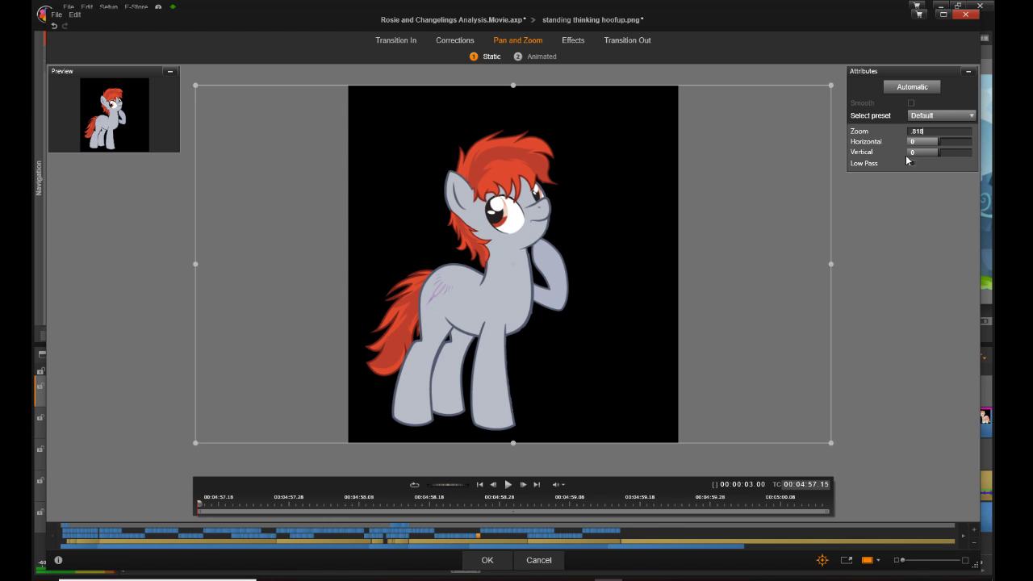
{"action": "left_click", "coordinate": [914, 145]}
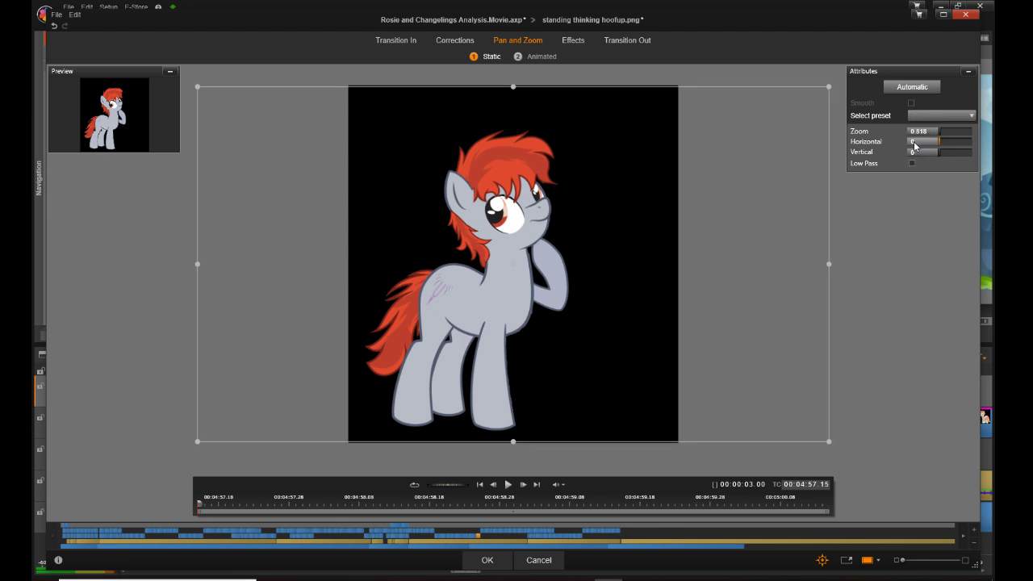
Step: Set the standing thinking hoofup.png clip's horizontal position to -27.678 and vertical position to 1.165, and apply the changes
{"action": "left_click", "coordinate": [914, 142]}
{"action": "type", "text": "-27.678"}
{"action": "left_click", "coordinate": [914, 152]}
{"action": "left_click", "coordinate": [916, 153]}
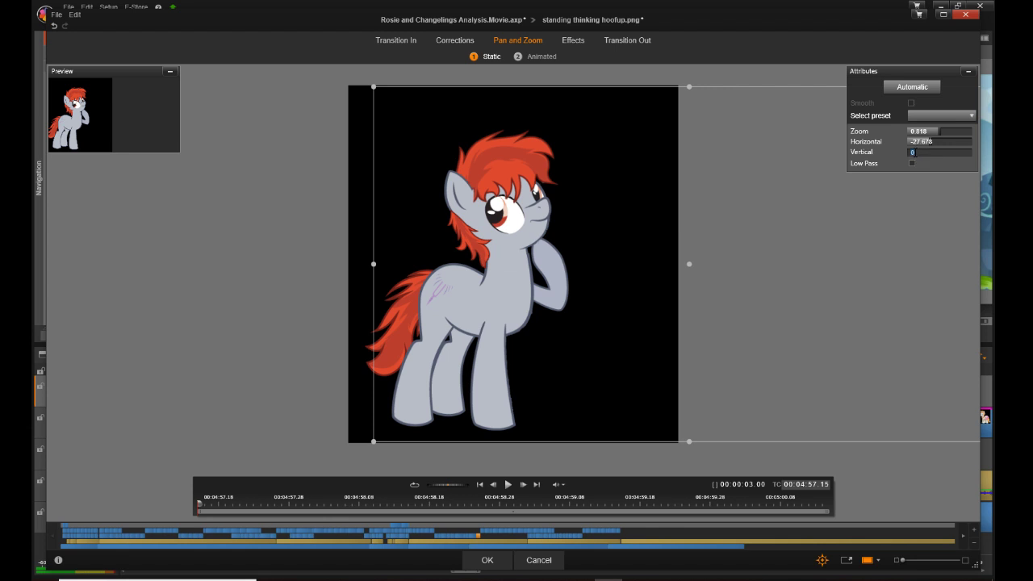
{"action": "type", "text": "1.165"}
{"action": "key", "text": "Return"}
{"action": "left_click", "coordinate": [481, 559]}
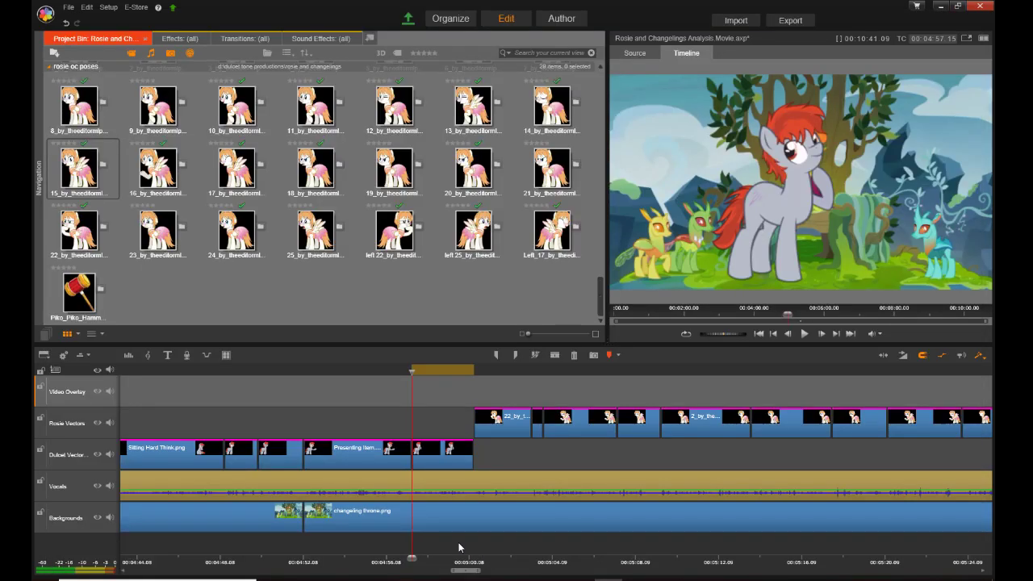
Step: Check the frame at the edge of the repositioned clip, and move the playhead to the first Dulcet clip at 00:05:34.29
{"action": "left_click", "coordinate": [408, 555]}
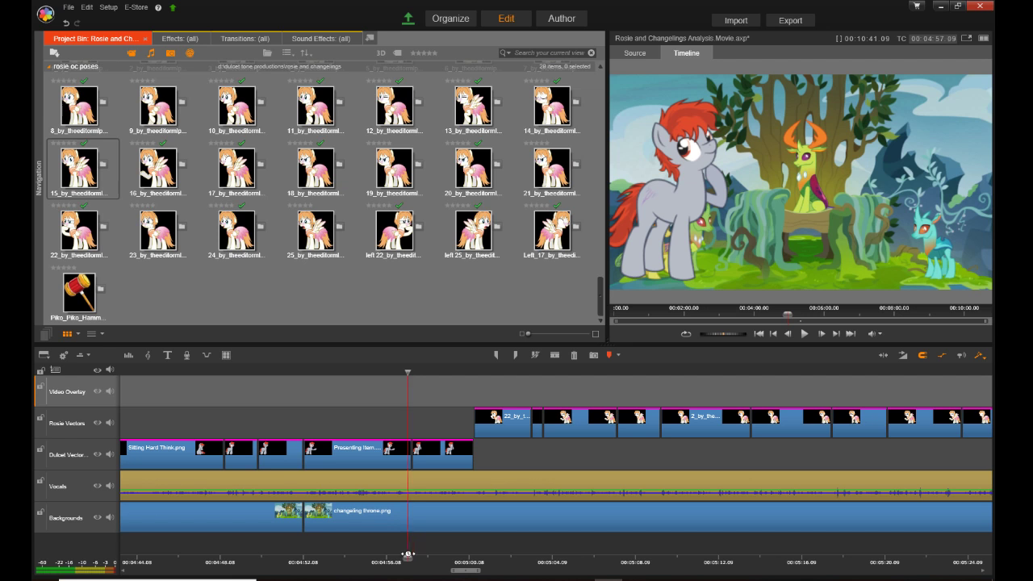
{"action": "left_click_drag", "start_coordinate": [408, 554], "coordinate": [520, 575]}
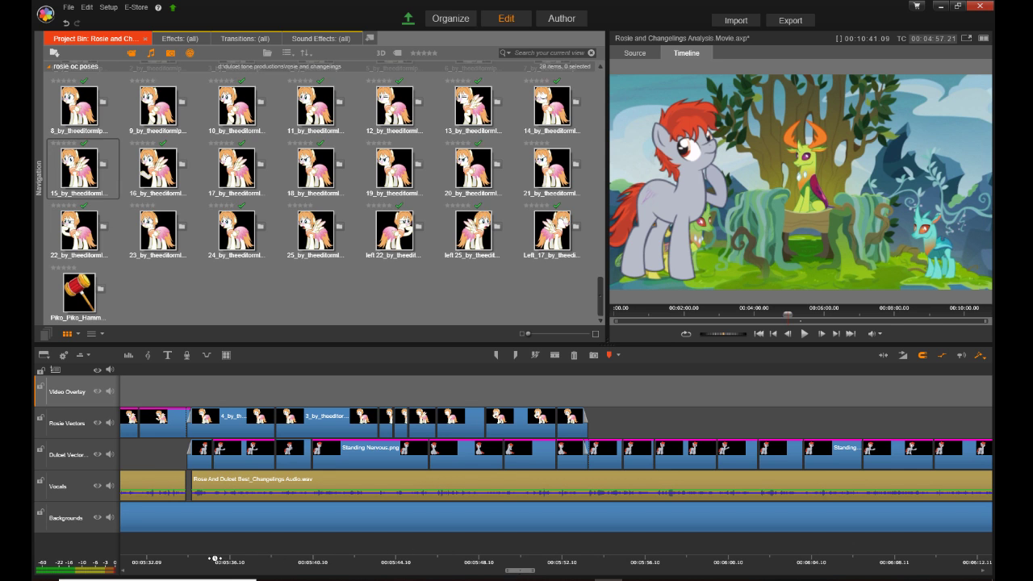
{"action": "left_click", "coordinate": [215, 557]}
{"action": "left_click", "coordinate": [202, 557]}
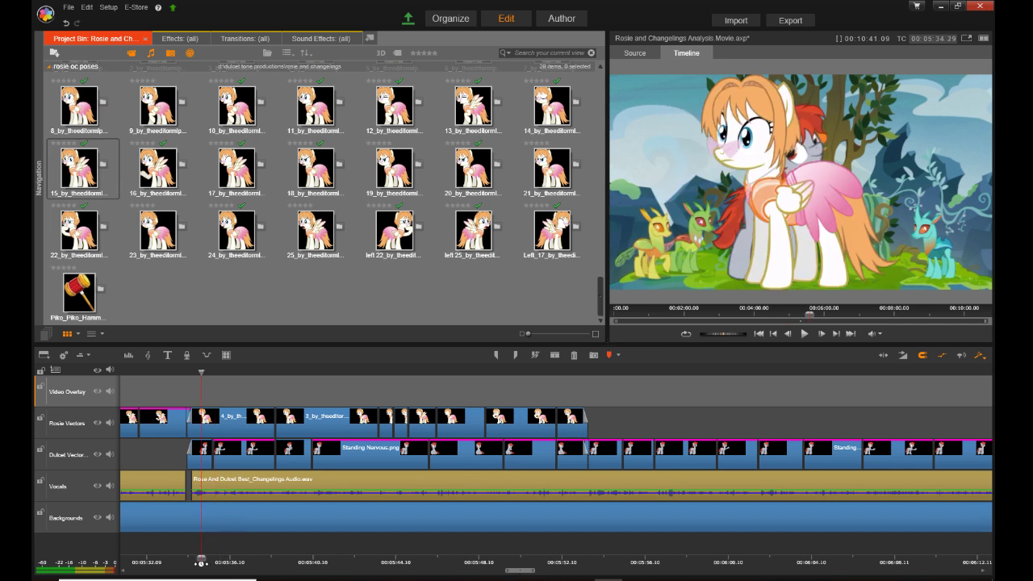
Step: Open the Pan and Zoom settings of the first standing thinking.png clip around 00:05:34 and set its zoom to 0.818
{"action": "right_click", "coordinate": [206, 465]}
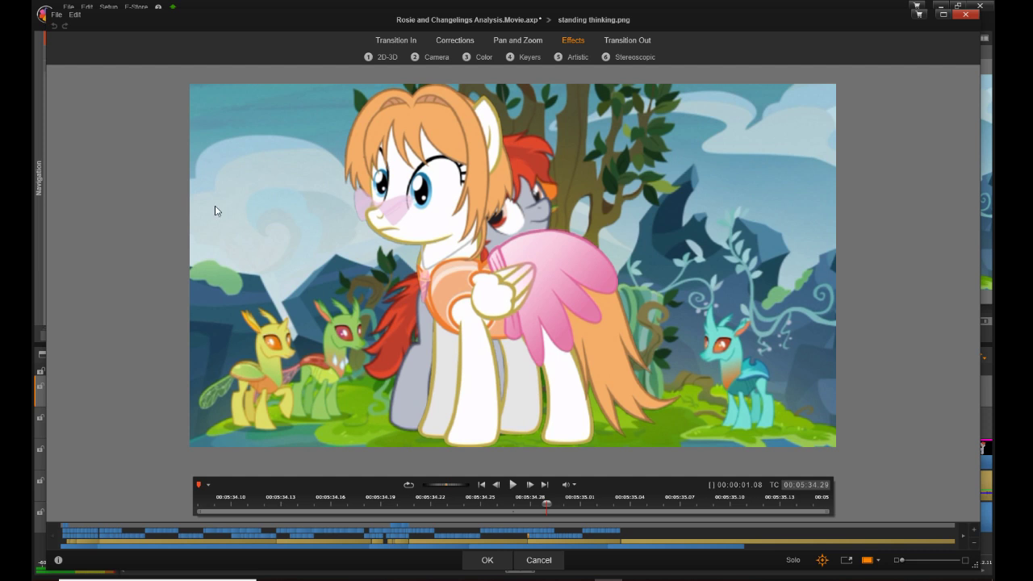
{"action": "left_click", "coordinate": [523, 40]}
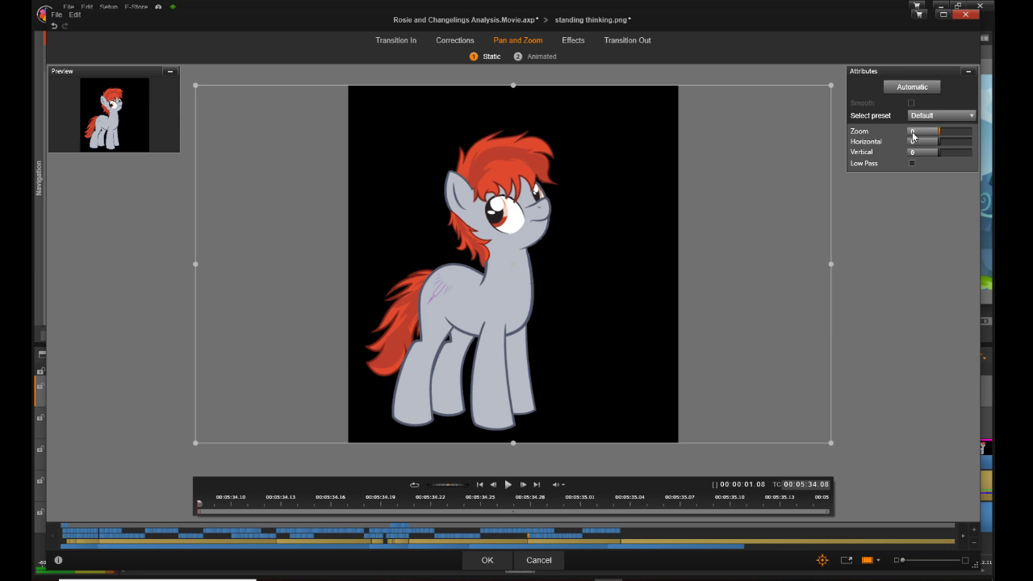
{"action": "left_click", "coordinate": [913, 134]}
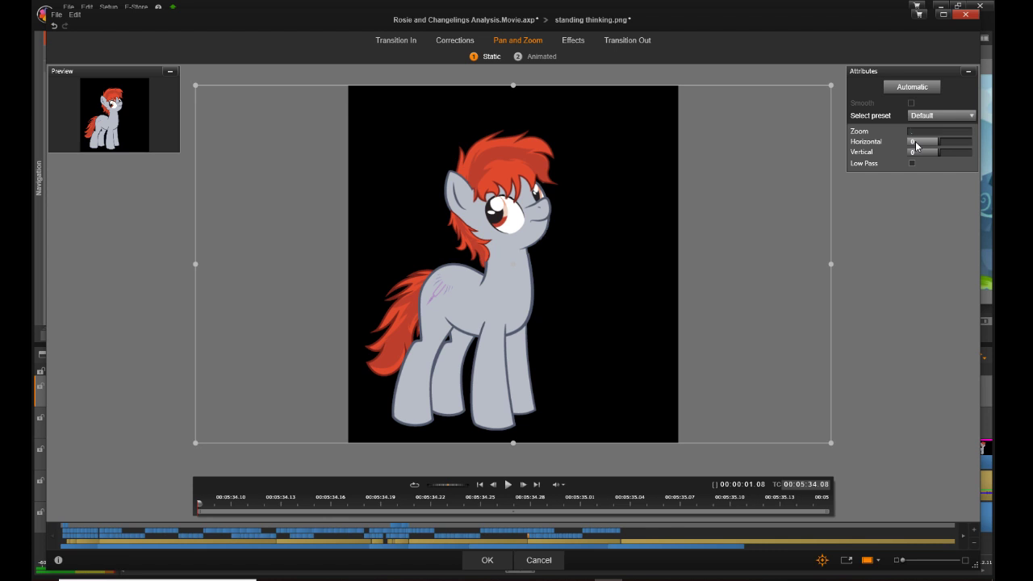
{"action": "type", "text": ".818"}
{"action": "key", "text": "Return"}
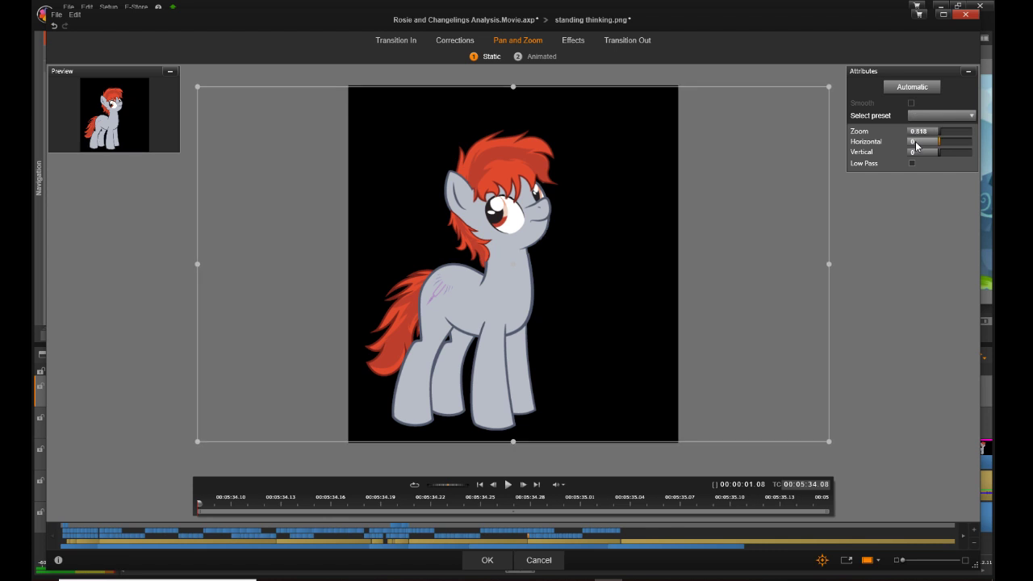
Step: Set the standing thinking.png clip's horizontal position to -27.678 and vertical position to 1.165, and apply the changes
{"action": "left_click", "coordinate": [917, 144]}
{"action": "type", "text": "-27.678"}
{"action": "left_click", "coordinate": [915, 154]}
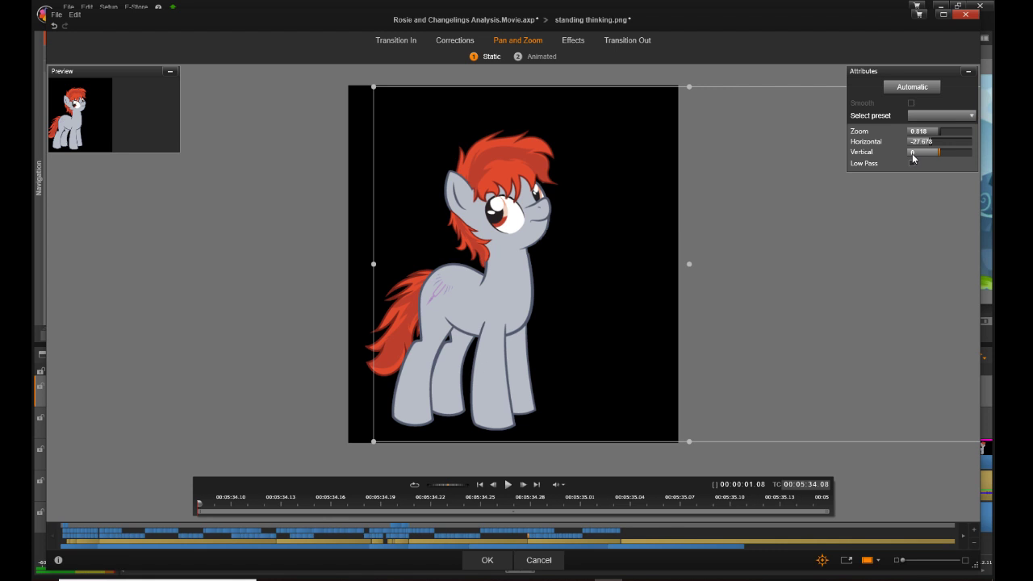
{"action": "left_click", "coordinate": [913, 155]}
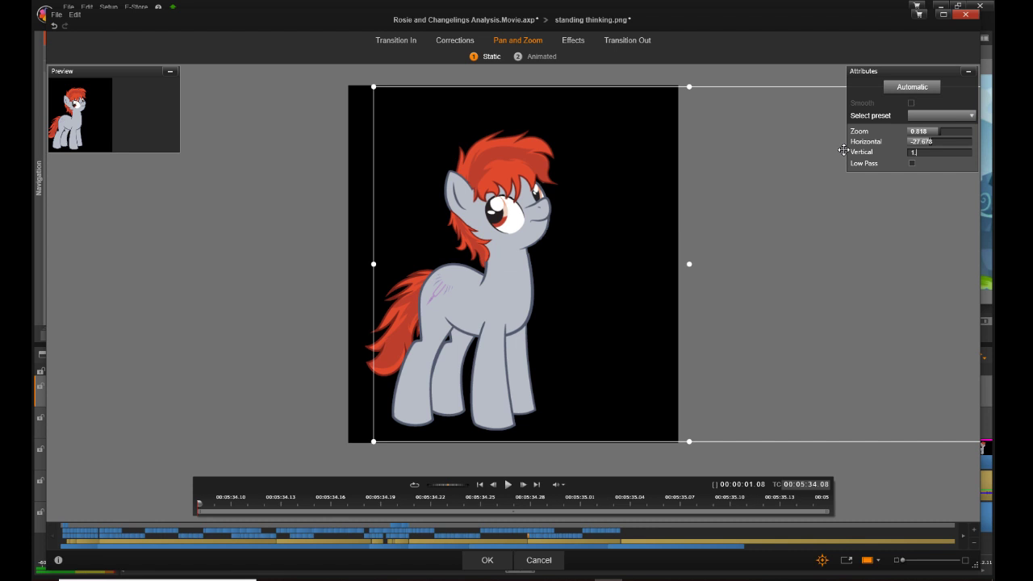
{"action": "type", "text": "165"}
{"action": "left_click", "coordinate": [497, 563]}
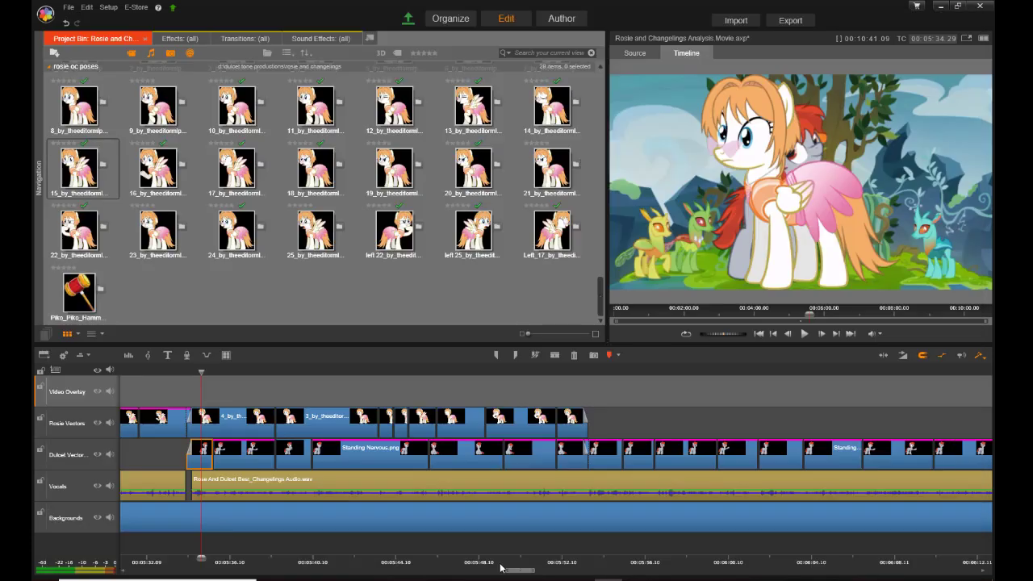
{"action": "left_click", "coordinate": [552, 579]}
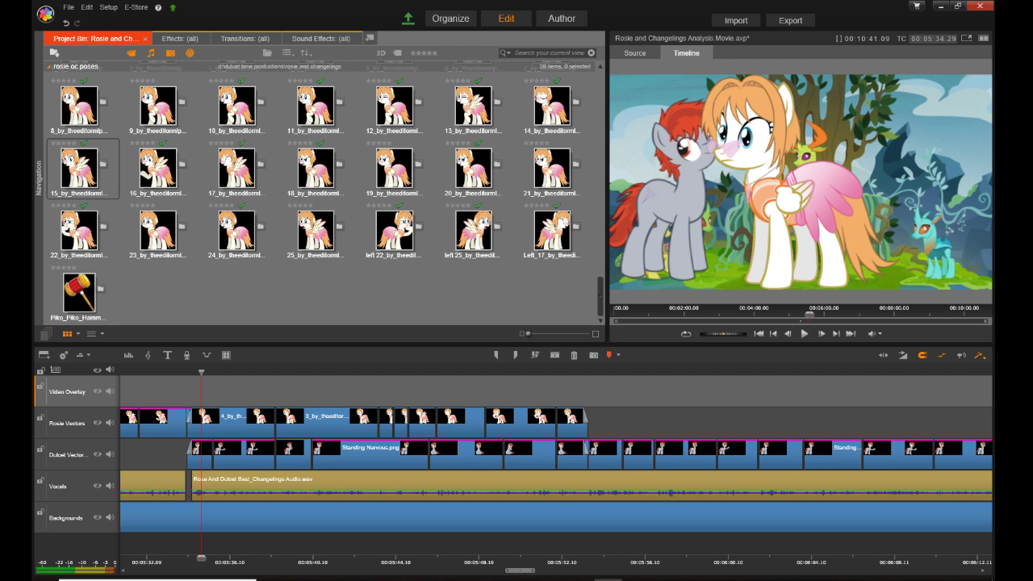
Step: Open the Pan and Zoom settings of the standing thinking hoofup.png clip at 00:05:38.16 and set its zoom to 0.818
{"action": "left_click", "coordinate": [295, 467]}
{"action": "right_click", "coordinate": [294, 466]}
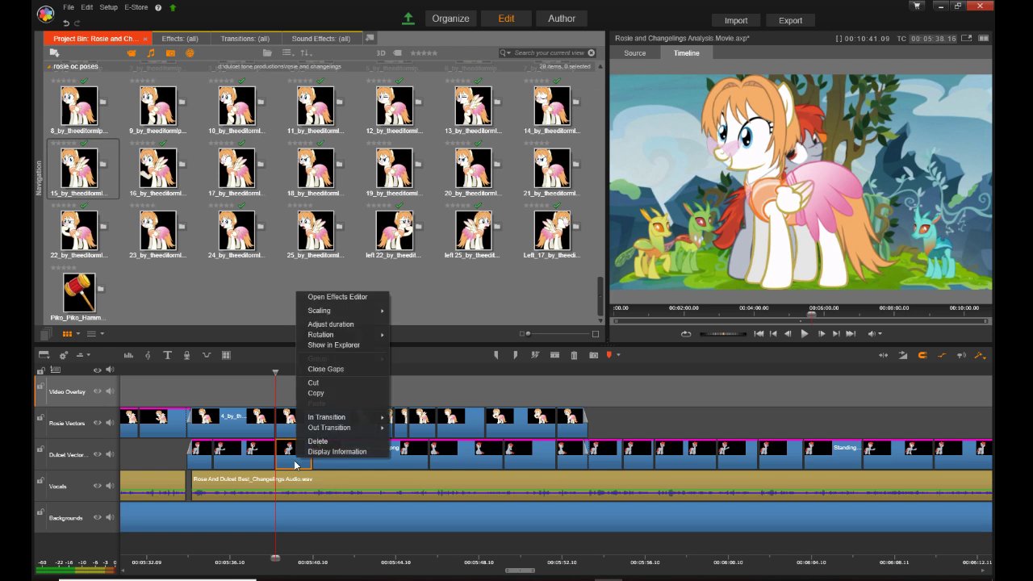
{"action": "left_click", "coordinate": [372, 295]}
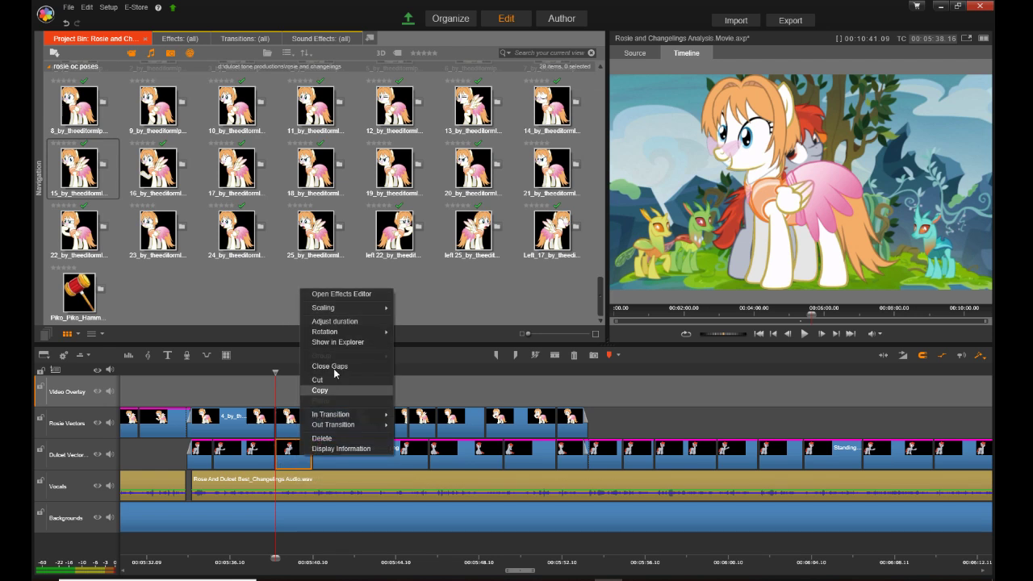
{"action": "right_click", "coordinate": [299, 459]}
{"action": "left_click", "coordinate": [363, 292]}
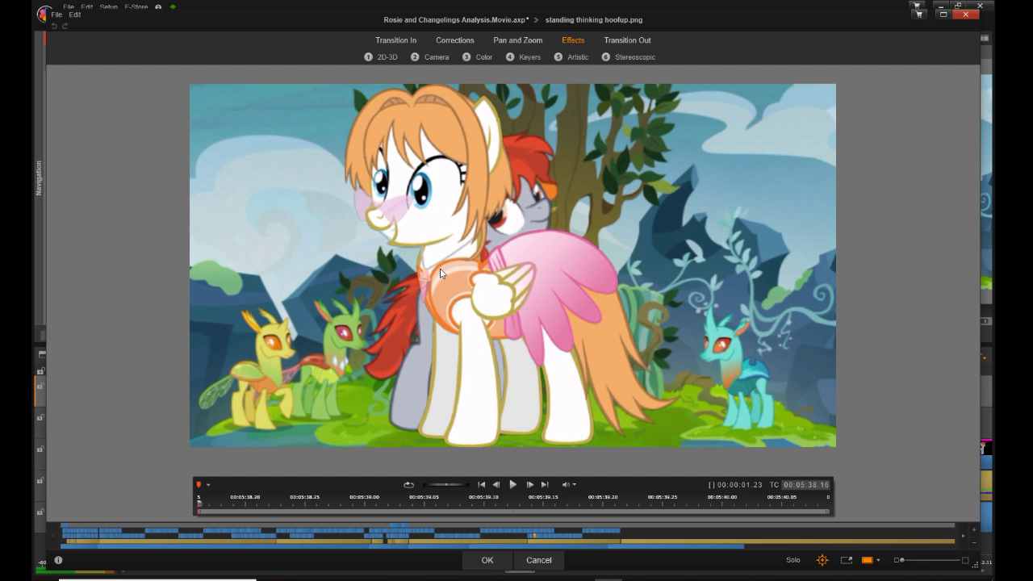
{"action": "left_click", "coordinate": [513, 40]}
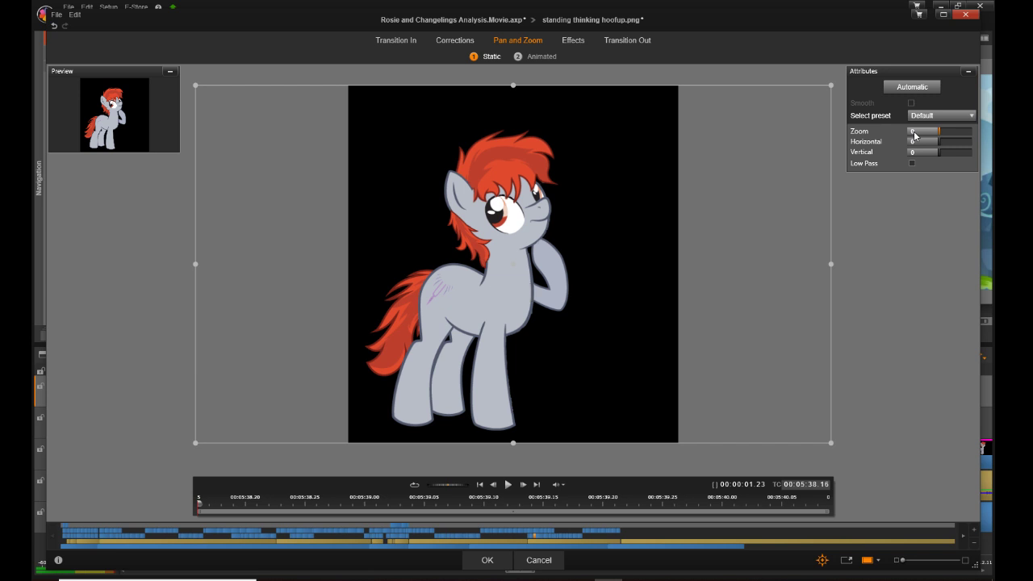
{"action": "left_click", "coordinate": [915, 134]}
{"action": "type", "text": ".818"}
{"action": "key", "text": "Return"}
Step: Give the standing thinking hoofup.png clip at 00:05:38.16 a horizontal position of -27.678 and a vertical position of 1.165, and apply
{"action": "left_click", "coordinate": [913, 143]}
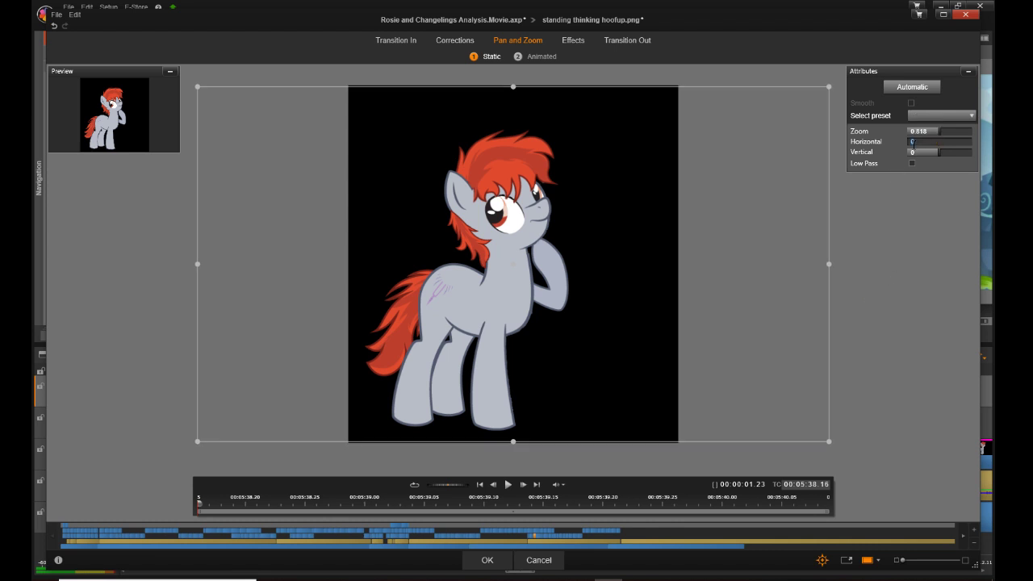
{"action": "type", "text": "-27.678"}
{"action": "left_click", "coordinate": [913, 152]}
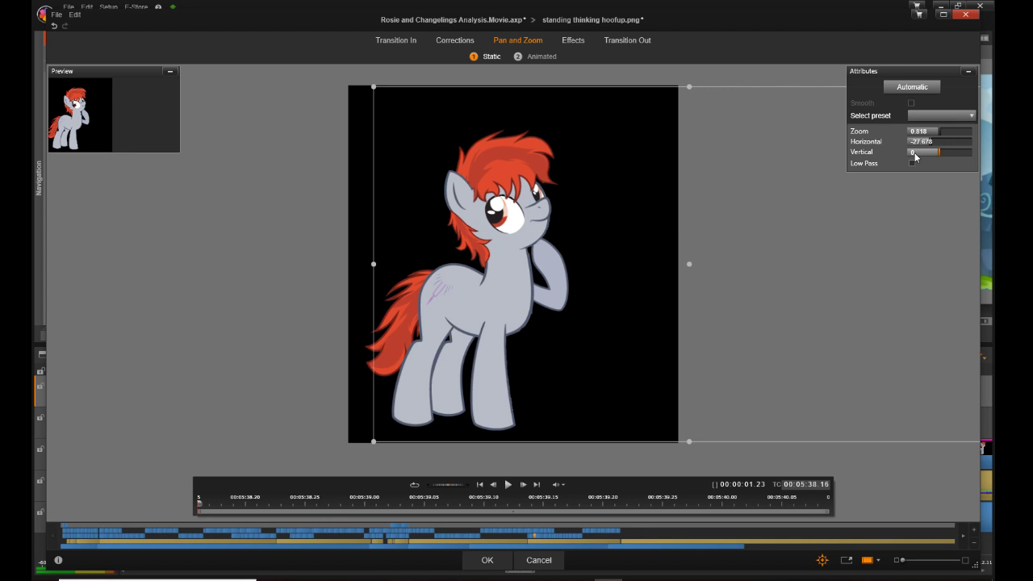
{"action": "left_click", "coordinate": [915, 155]}
{"action": "type", "text": "1.165"}
{"action": "key", "text": "Return"}
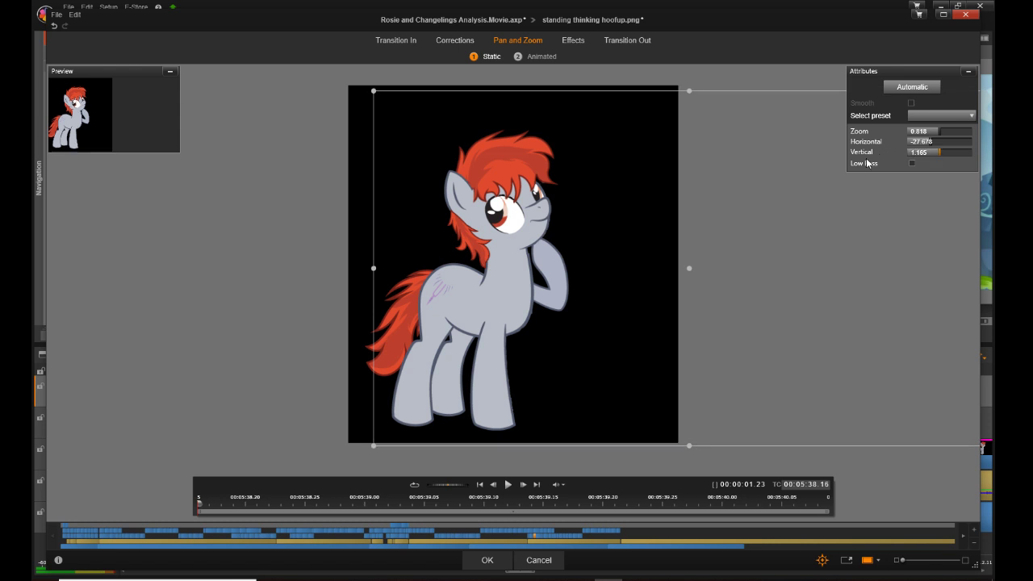
{"action": "left_click", "coordinate": [487, 559]}
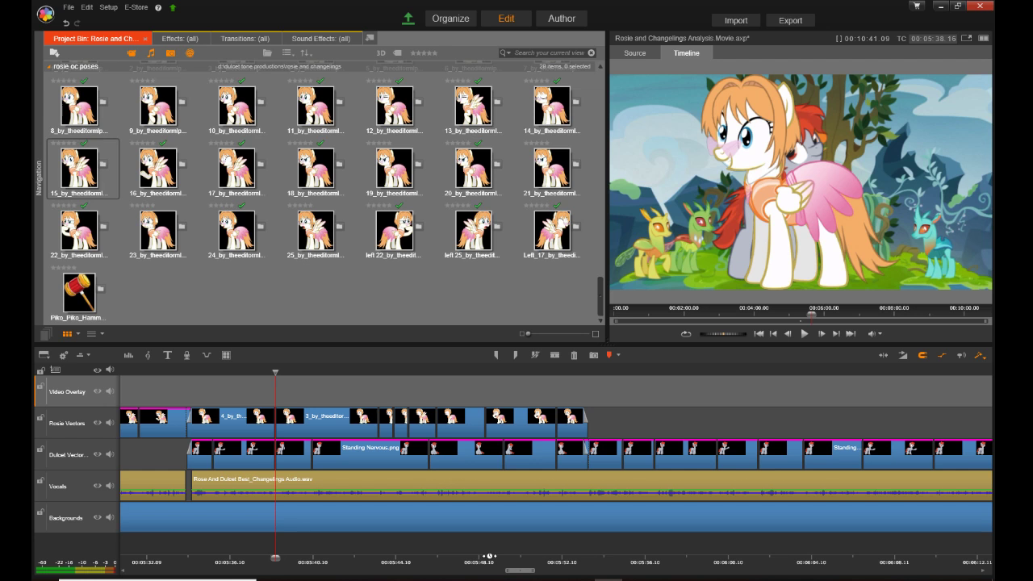
Step: Check the frames around 00:05:40, and play the changeling throne scene from 00:04:09.04 to 00:04:28.24
{"action": "left_click", "coordinate": [316, 556]}
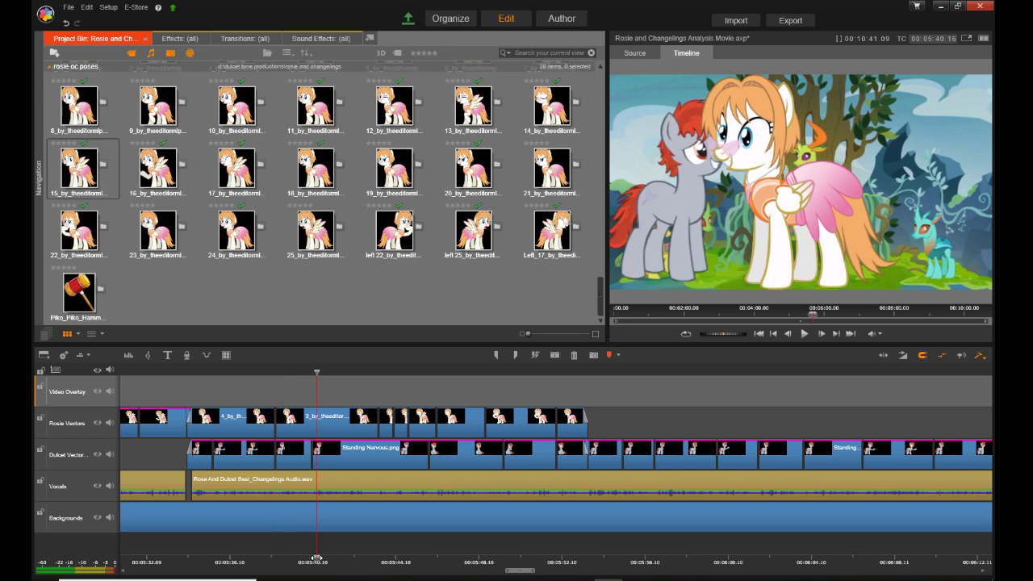
{"action": "left_click", "coordinate": [306, 557]}
{"action": "left_click", "coordinate": [330, 558]}
{"action": "left_click_drag", "start_coordinate": [517, 571], "coordinate": [401, 560]}
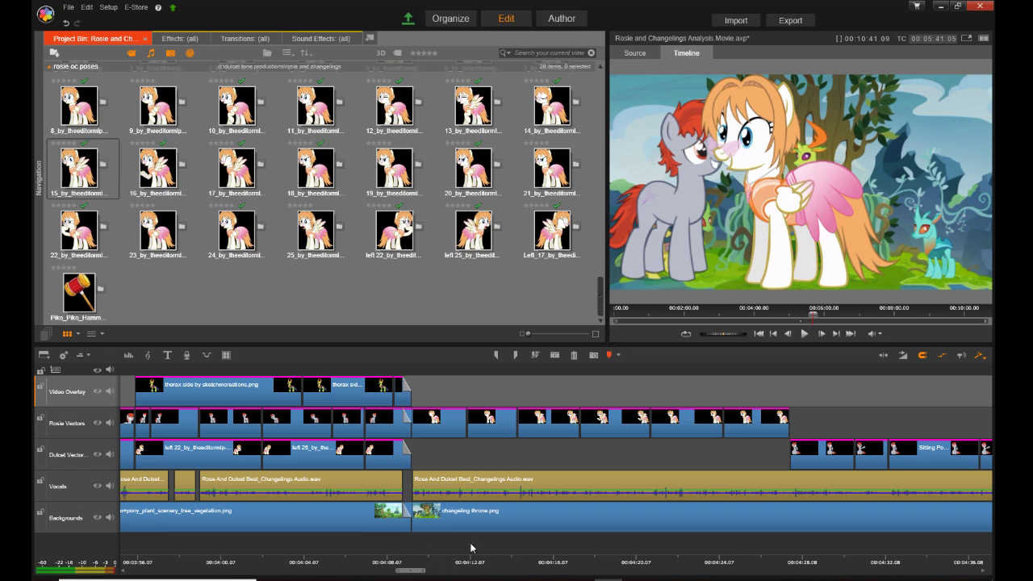
{"action": "mouse_move", "coordinate": [413, 570]}
{"action": "left_mouse_down"}
{"action": "mouse_move", "coordinate": [359, 570]}
{"action": "mouse_move", "coordinate": [584, 565]}
{"action": "mouse_move", "coordinate": [413, 565]}
{"action": "left_mouse_up"}
{"action": "left_click", "coordinate": [406, 557]}
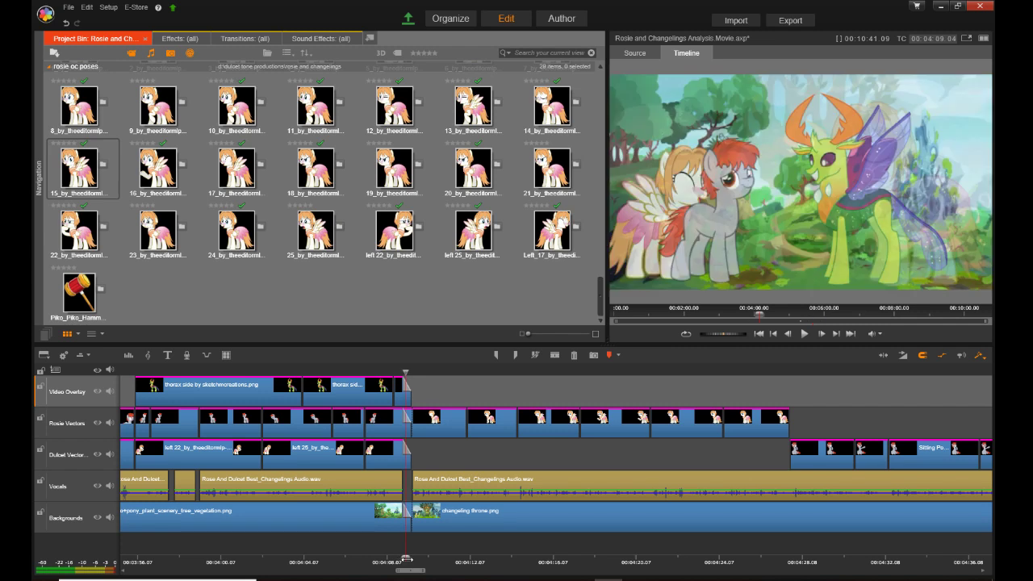
{"action": "key", "text": "space"}
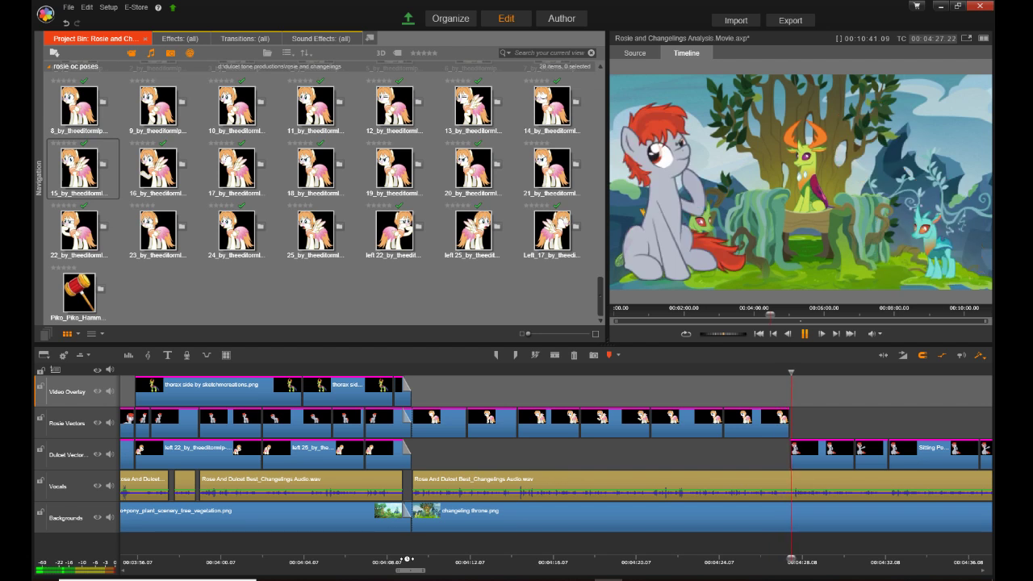
{"action": "key", "text": "space"}
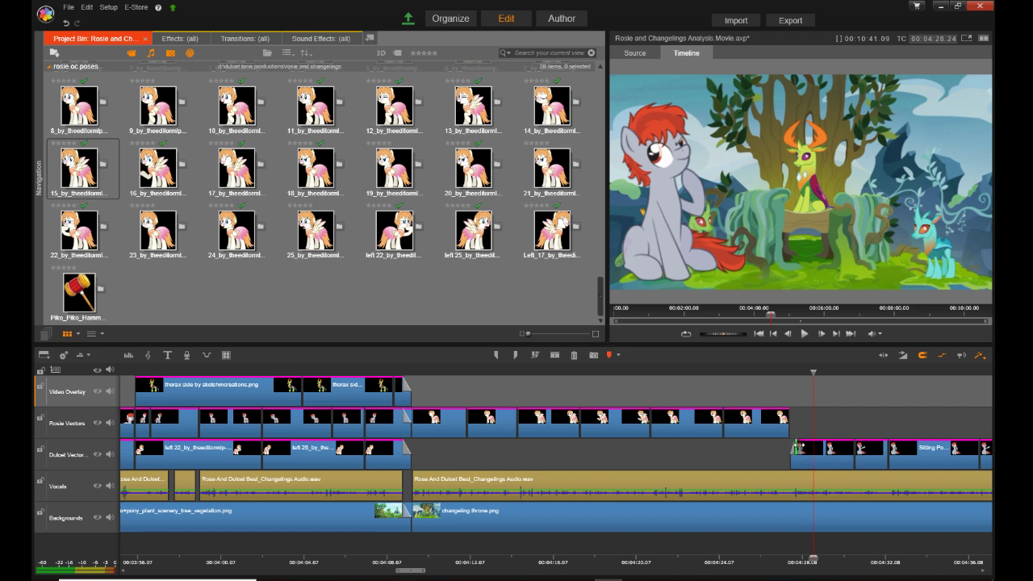
Step: Fade in the pondering Dulcet clip until 00:04:27.29, fade out the preceding Rosie clip overlapping it from 00:04:27.19, and play back from 00:04:26.14
{"action": "left_click", "coordinate": [796, 445]}
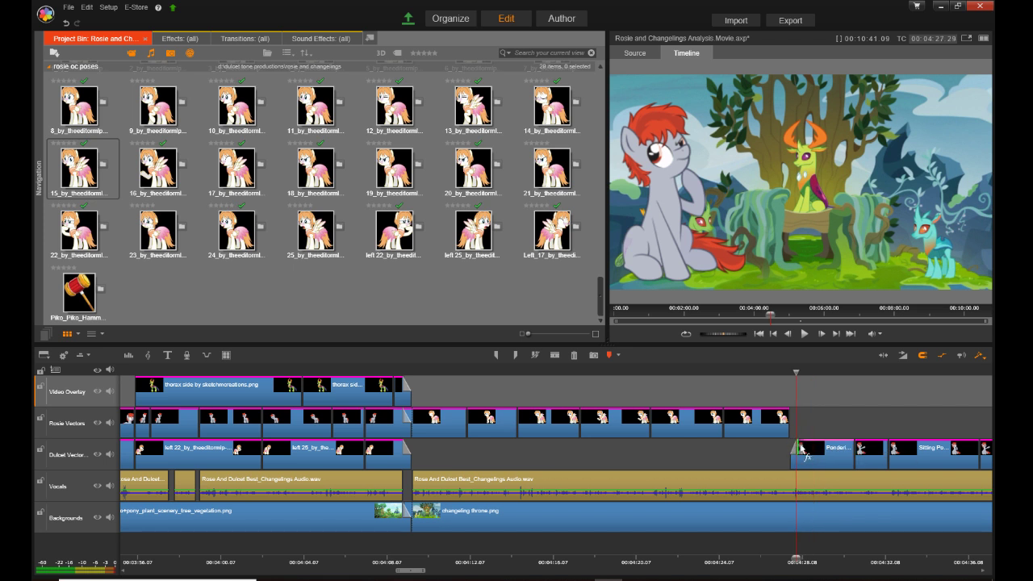
{"action": "left_click_drag", "start_coordinate": [796, 422], "coordinate": [789, 417]}
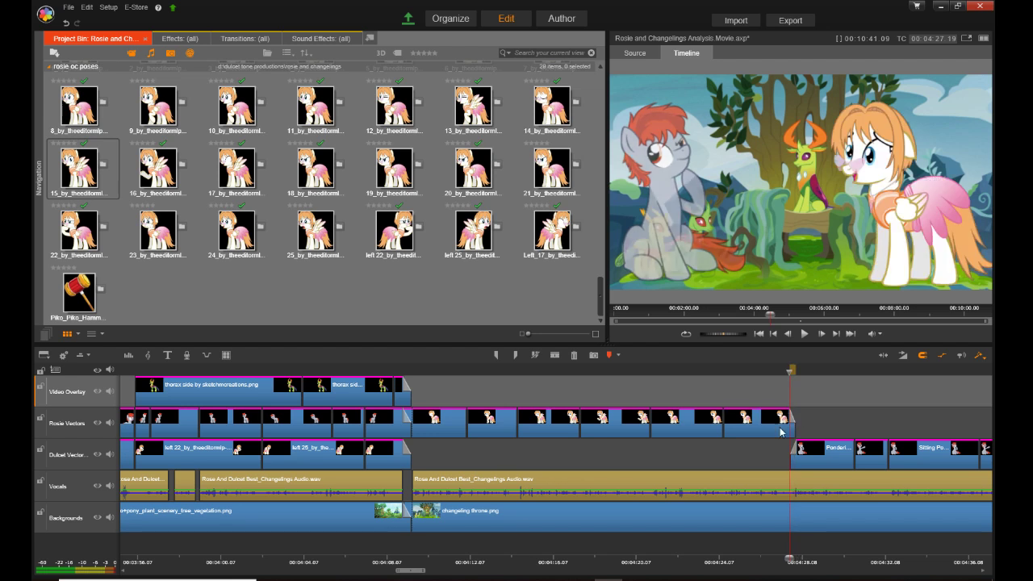
{"action": "left_click", "coordinate": [765, 558]}
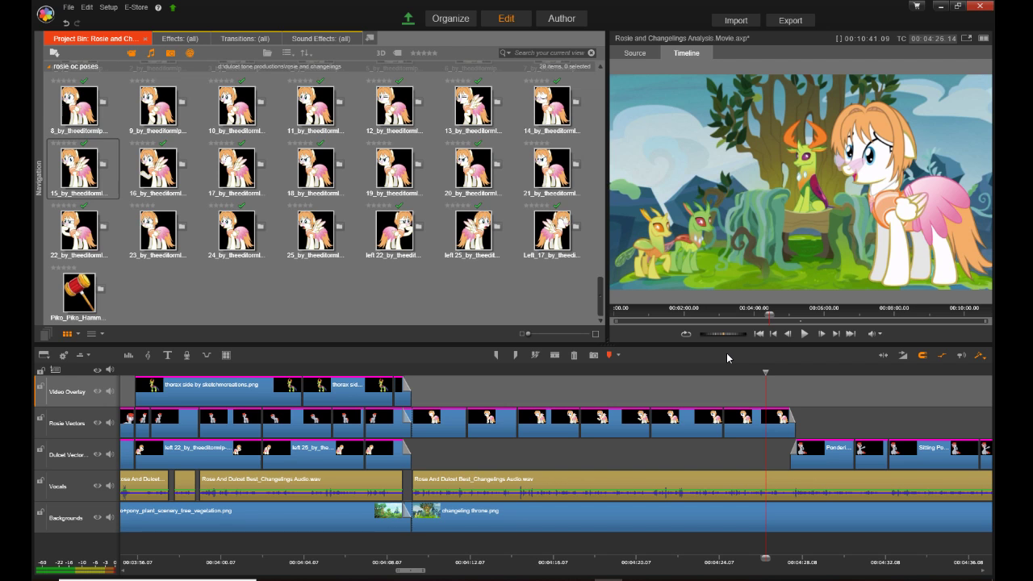
{"action": "key", "text": "space"}
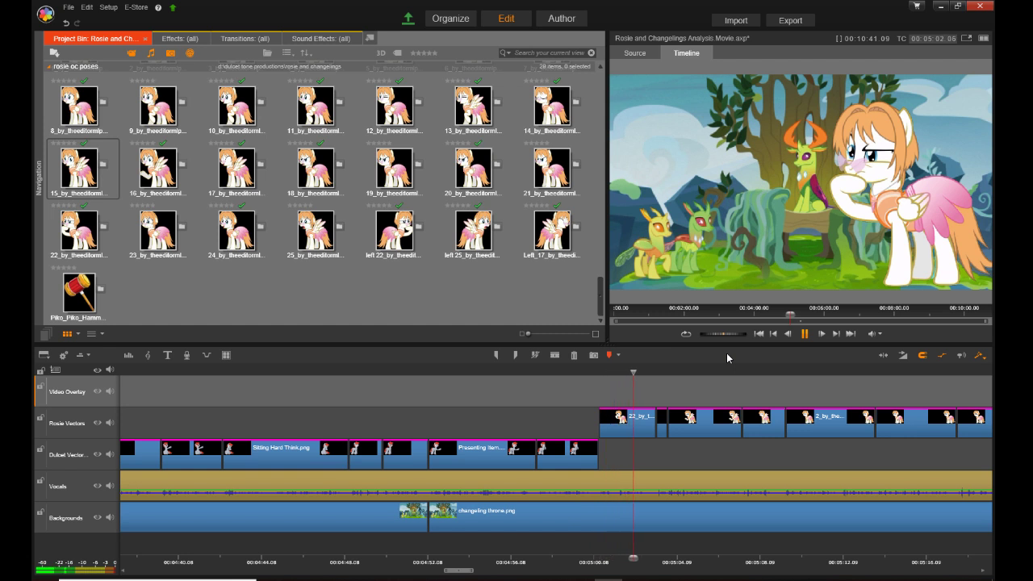
{"action": "key", "text": "space"}
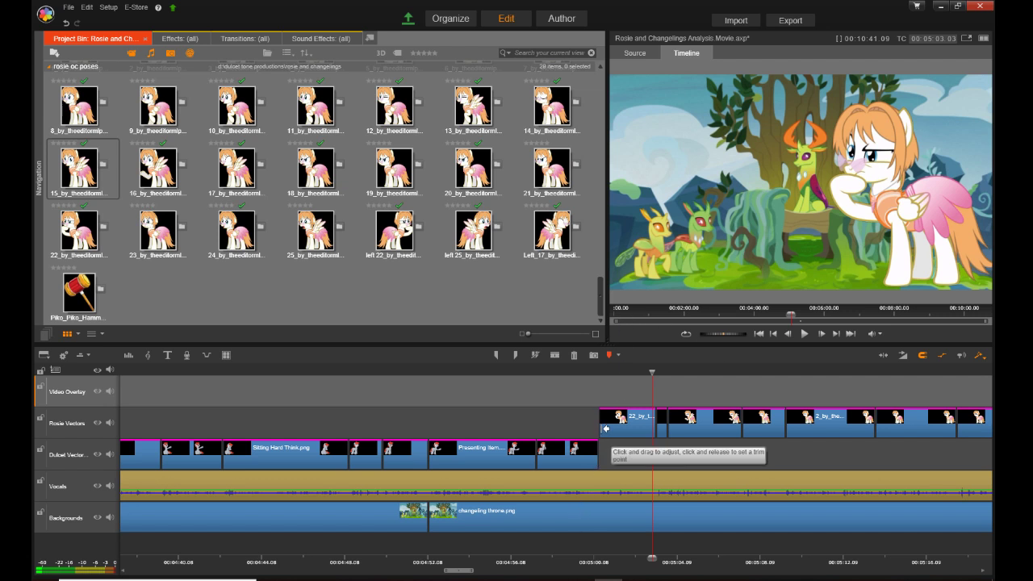
Step: Extend the start of the Rosie clip near 00:05:00 over the end of the Dulcet clip and add a fade-in ending at 00:05:00.05
{"action": "left_click_drag", "start_coordinate": [596, 429], "coordinate": [584, 429]}
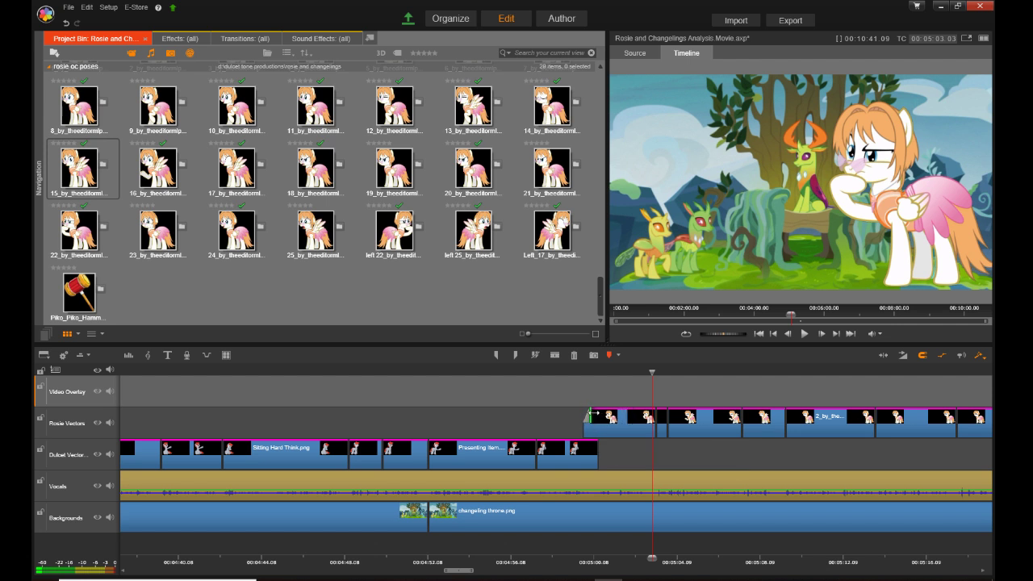
{"action": "left_click", "coordinate": [597, 417]}
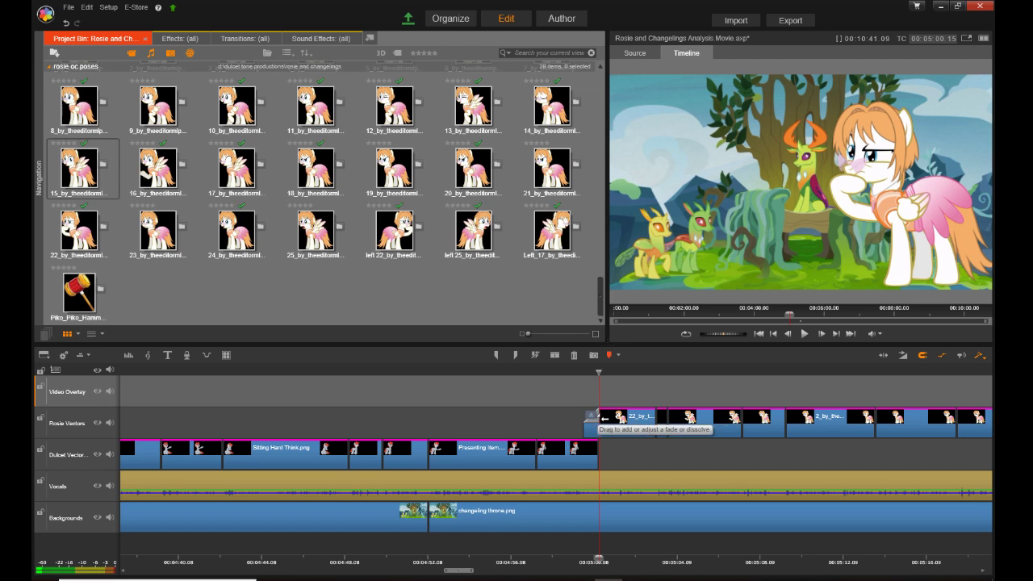
{"action": "left_click_drag", "start_coordinate": [604, 418], "coordinate": [595, 418]}
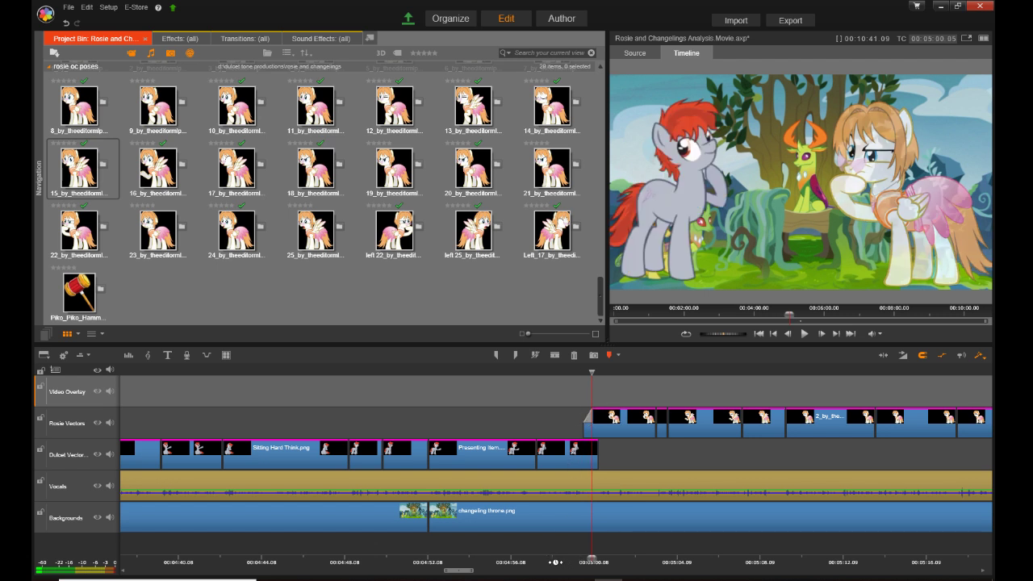
Step: Play the timeline from 00:04:58.12 to 00:05:36.17 to review the fade and poses, and show the timeline section around 00:02:48
{"action": "left_click", "coordinate": [554, 558]}
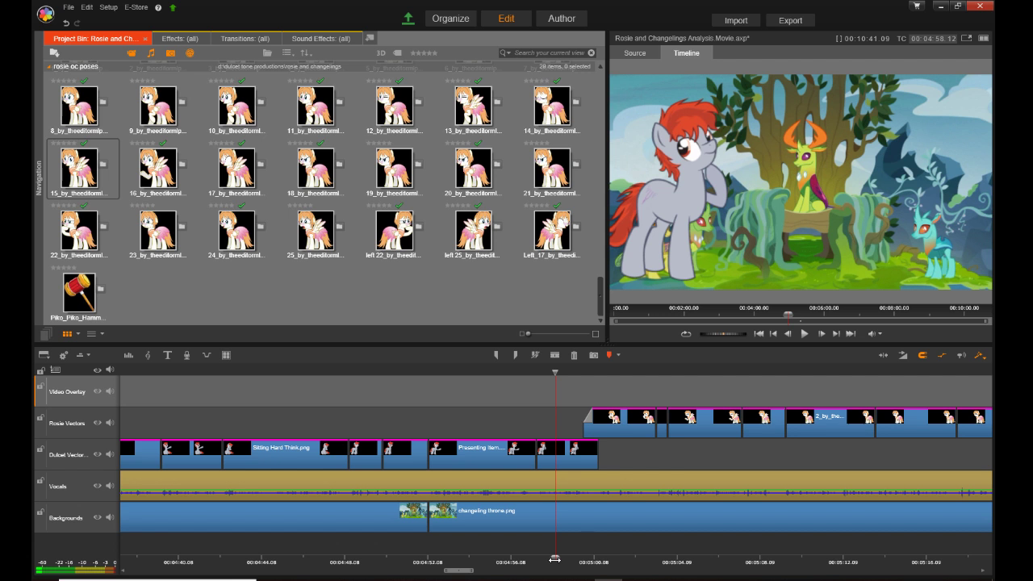
{"action": "key", "text": "space"}
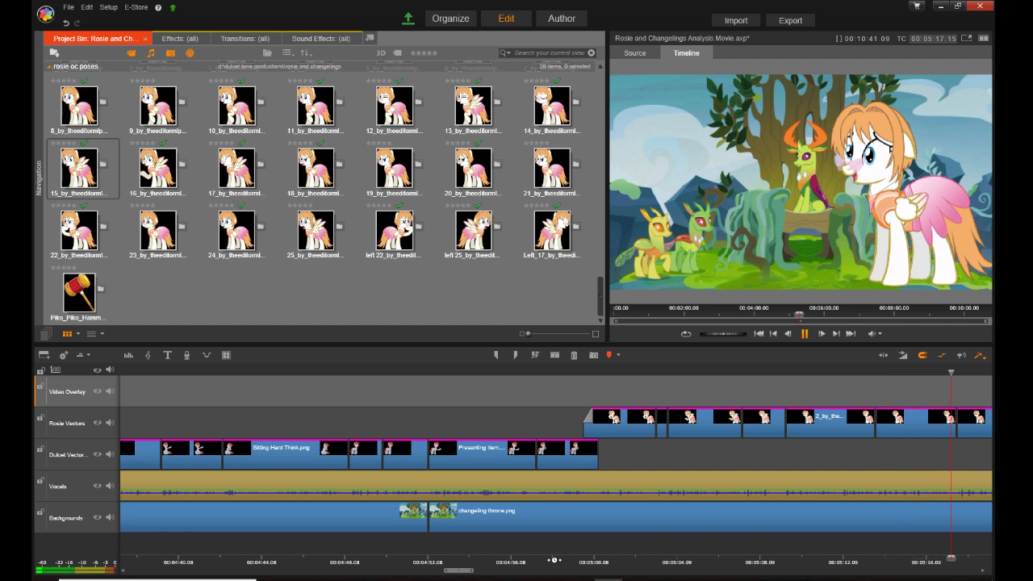
{"action": "key", "text": "space"}
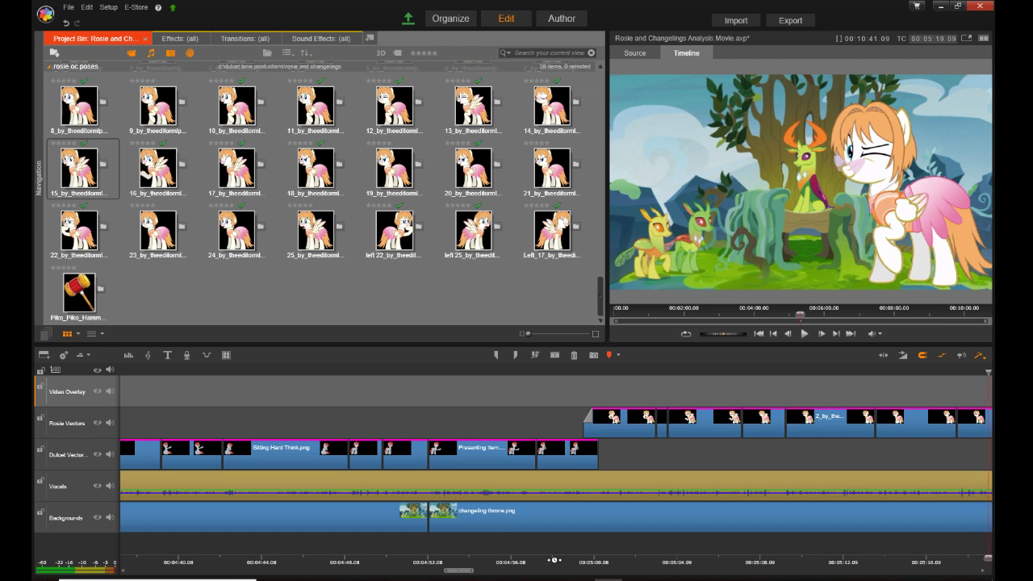
{"action": "key", "text": "space"}
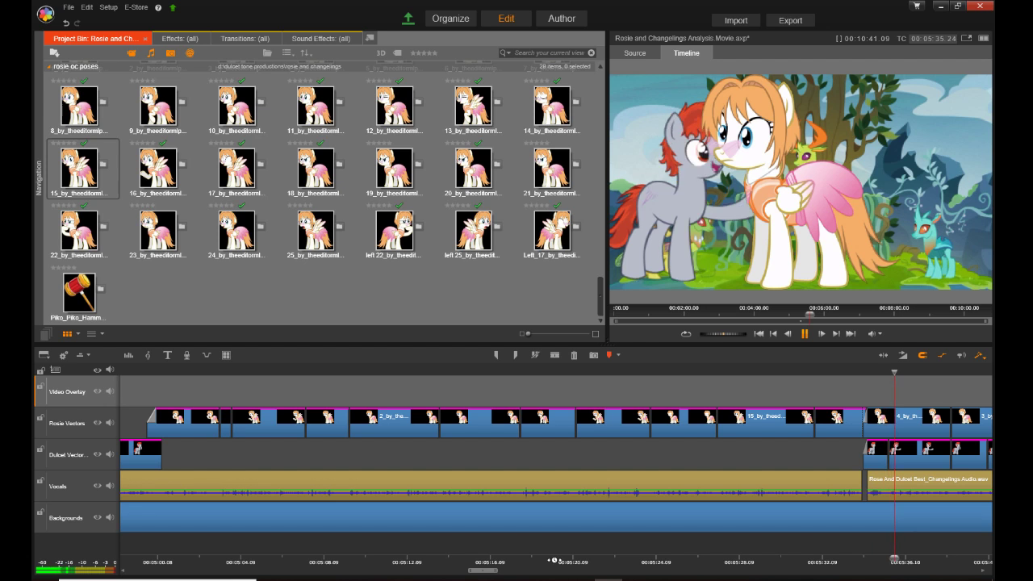
{"action": "key", "text": "space"}
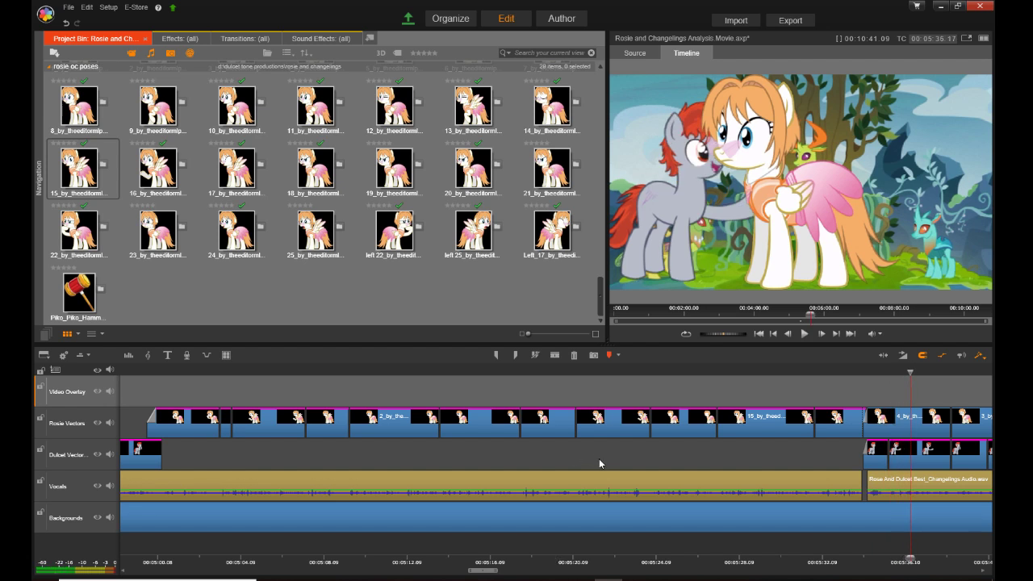
{"action": "left_click_drag", "start_coordinate": [488, 573], "coordinate": [323, 562]}
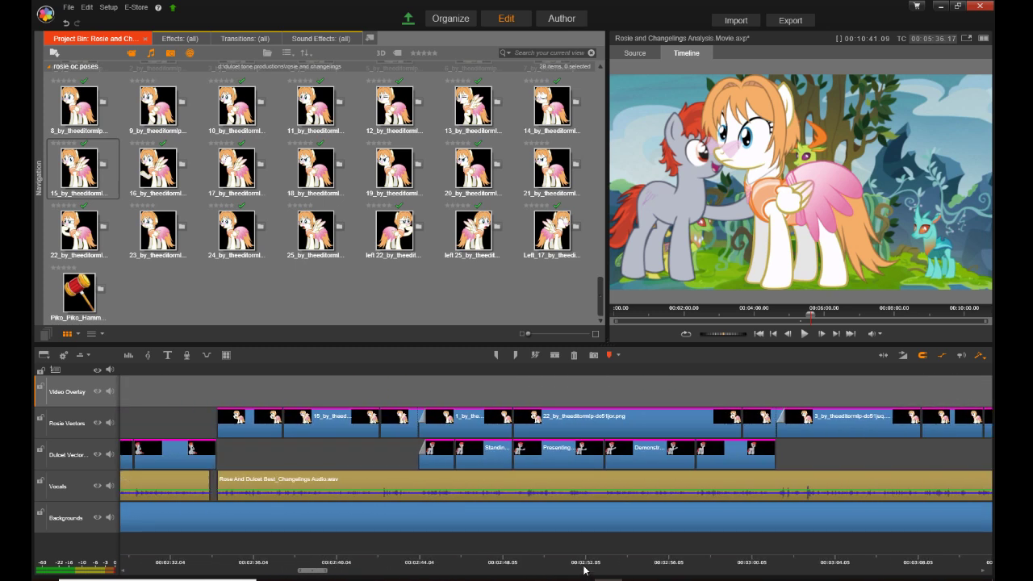
Step: Check the 22_by_theeditormlp clip's static pan and zoom values near 00:02:52, capture them with the Snipping Tool, and close without changes
{"action": "left_click", "coordinate": [583, 558]}
{"action": "right_click", "coordinate": [631, 425]}
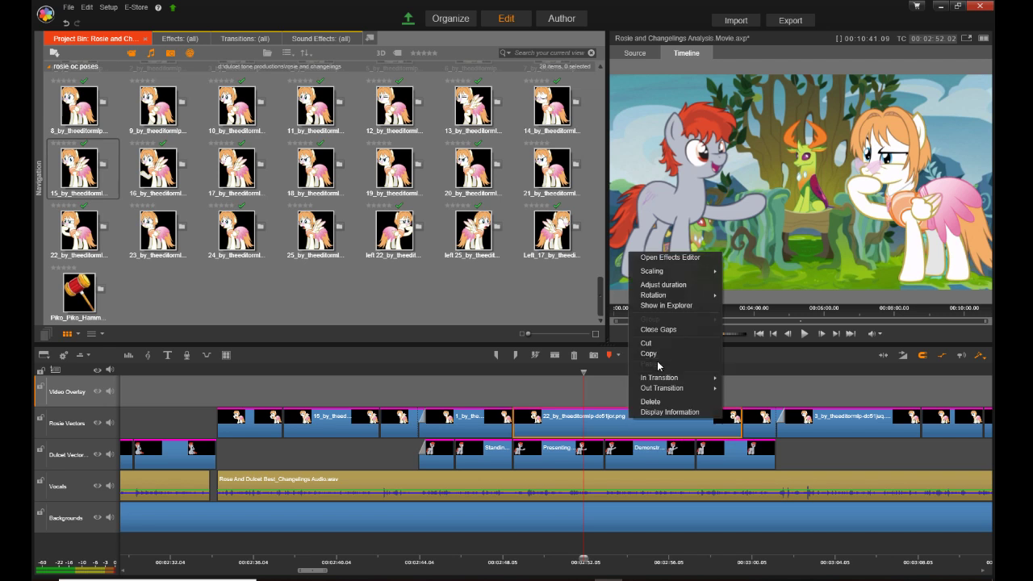
{"action": "left_click", "coordinate": [678, 258]}
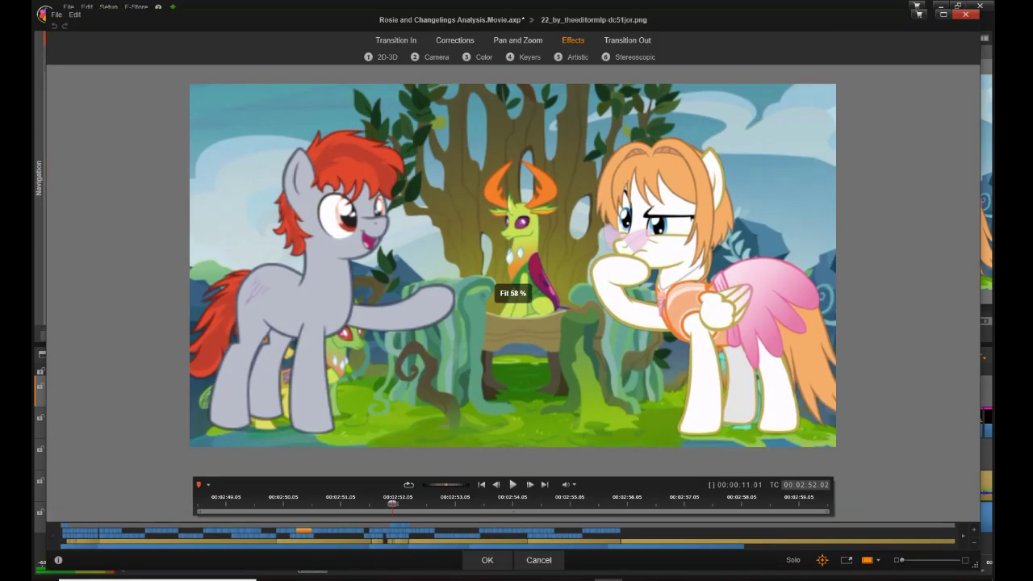
{"action": "left_click", "coordinate": [526, 39]}
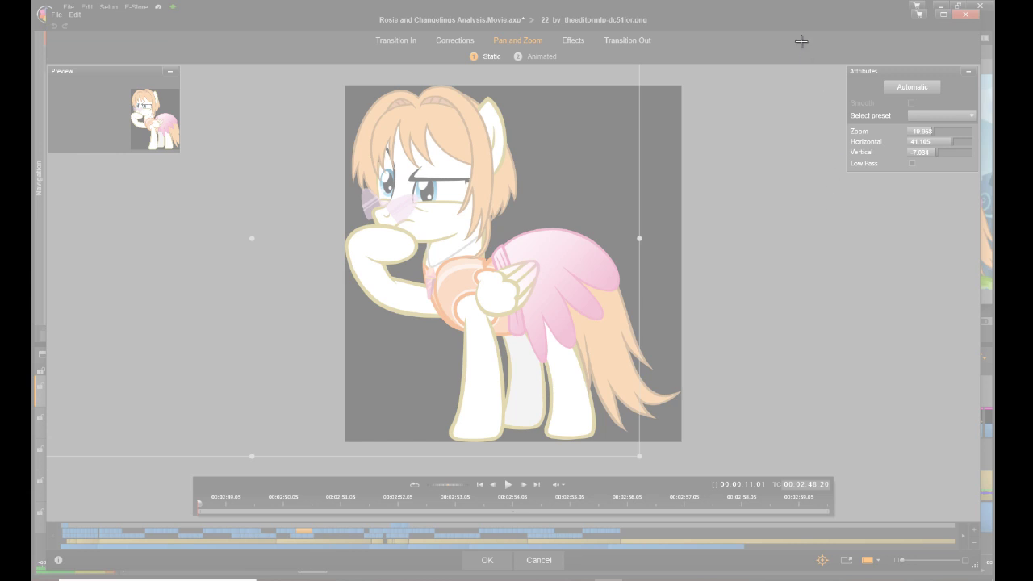
{"action": "left_click_drag", "start_coordinate": [942, 146], "coordinate": [984, 196]}
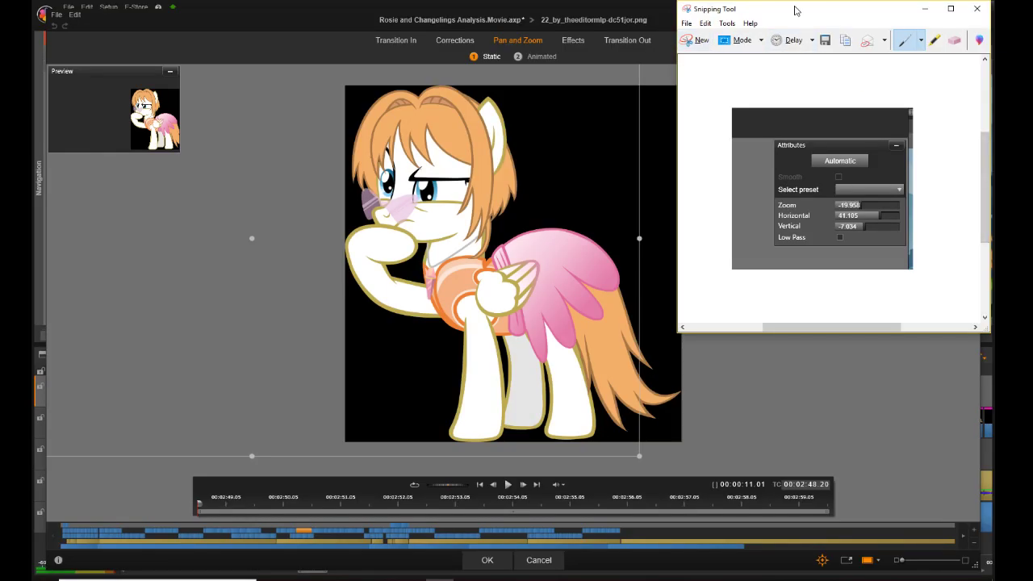
{"action": "left_click_drag", "start_coordinate": [815, 16], "coordinate": [776, 21]}
{"action": "key", "text": "alt+Tab"}
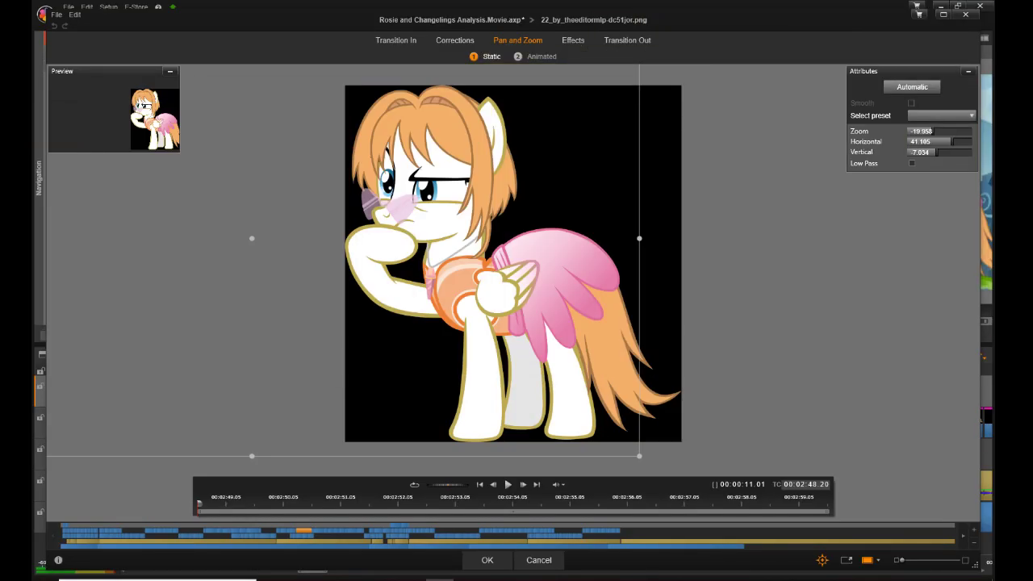
{"action": "left_click", "coordinate": [539, 560]}
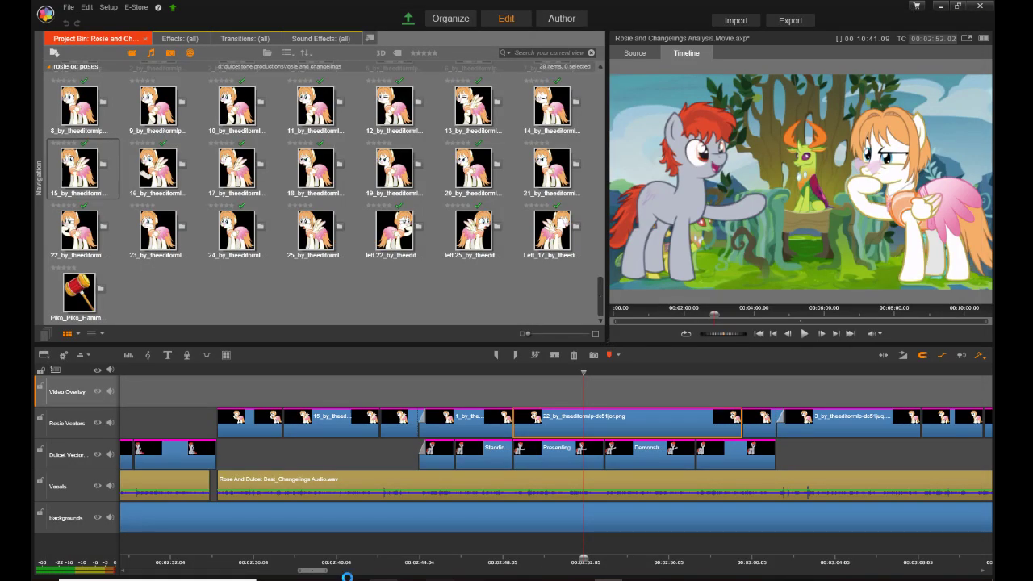
Step: Open the static pan and zoom settings of the 4_by_theeditormlp clip at 00:05:34.08 and set its zoom to -19.958
{"action": "left_click_drag", "start_coordinate": [335, 576], "coordinate": [523, 573]}
{"action": "left_click", "coordinate": [377, 434]}
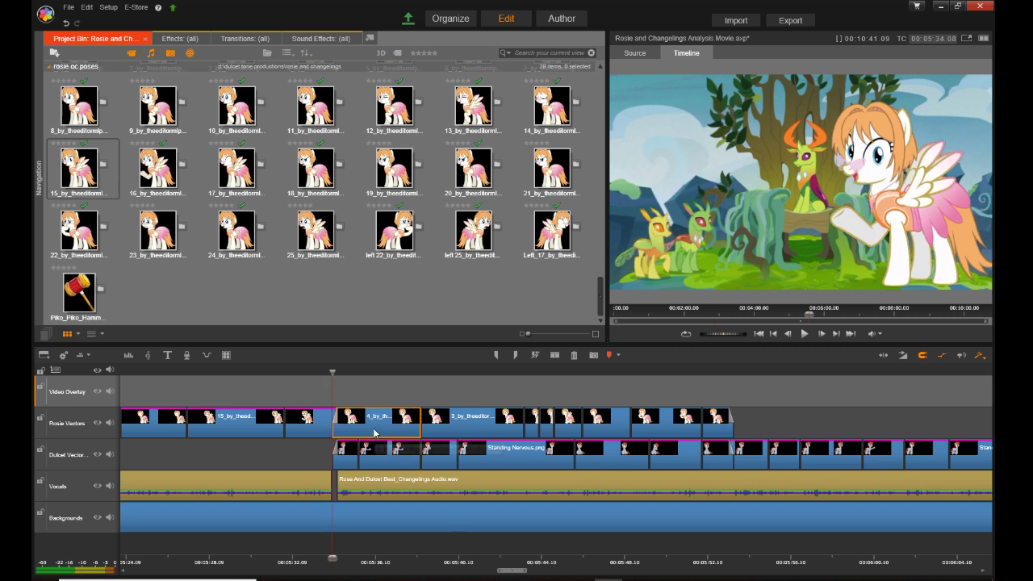
{"action": "right_click", "coordinate": [377, 432]}
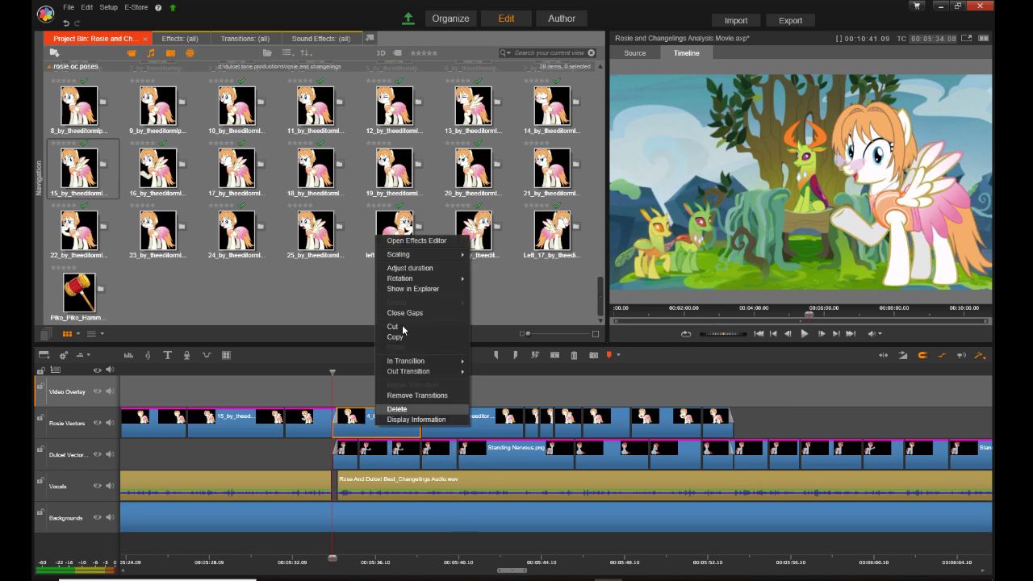
{"action": "left_click", "coordinate": [419, 241]}
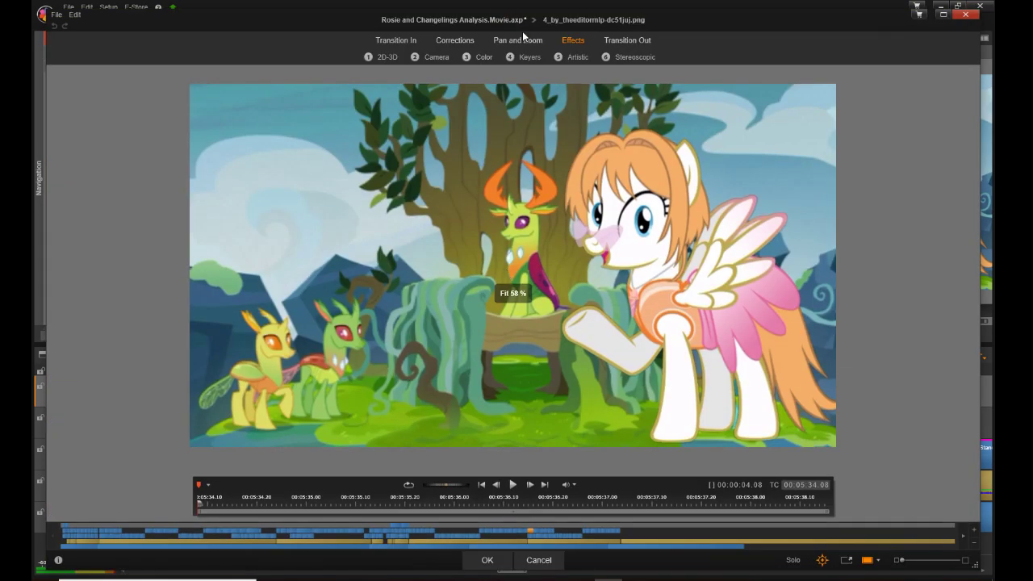
{"action": "left_click", "coordinate": [523, 40]}
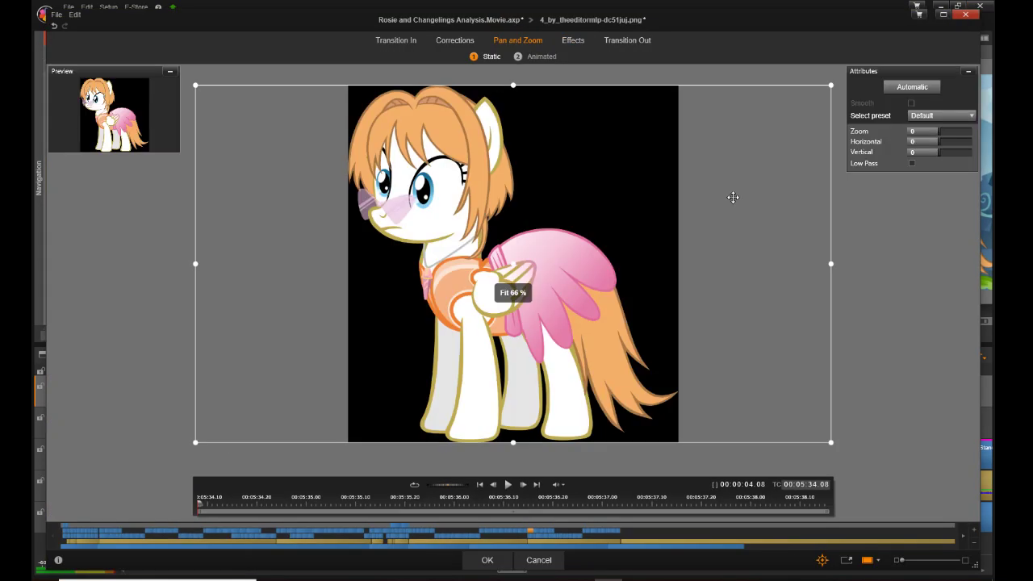
{"action": "left_click", "coordinate": [913, 132]}
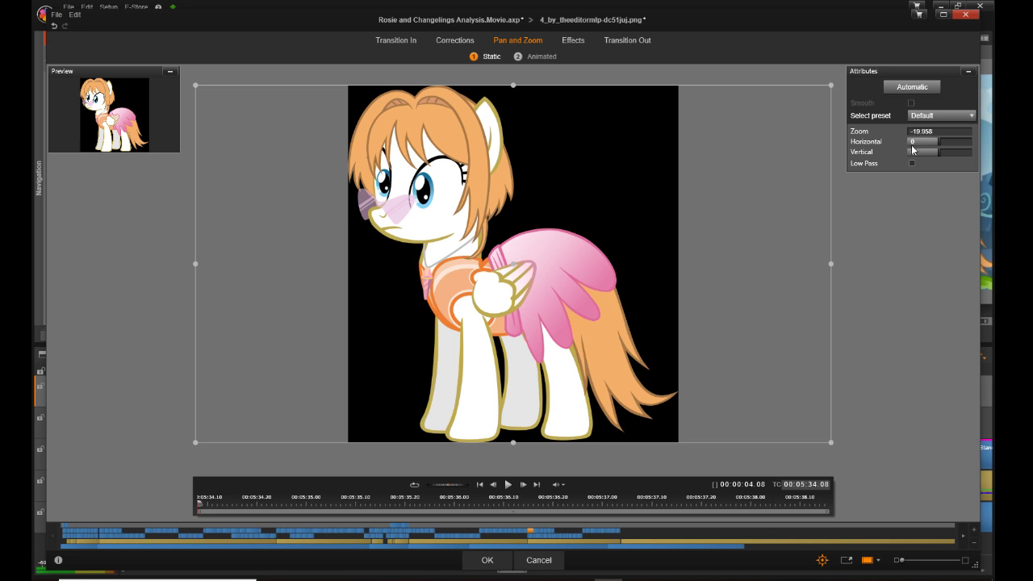
{"action": "key", "text": "Return"}
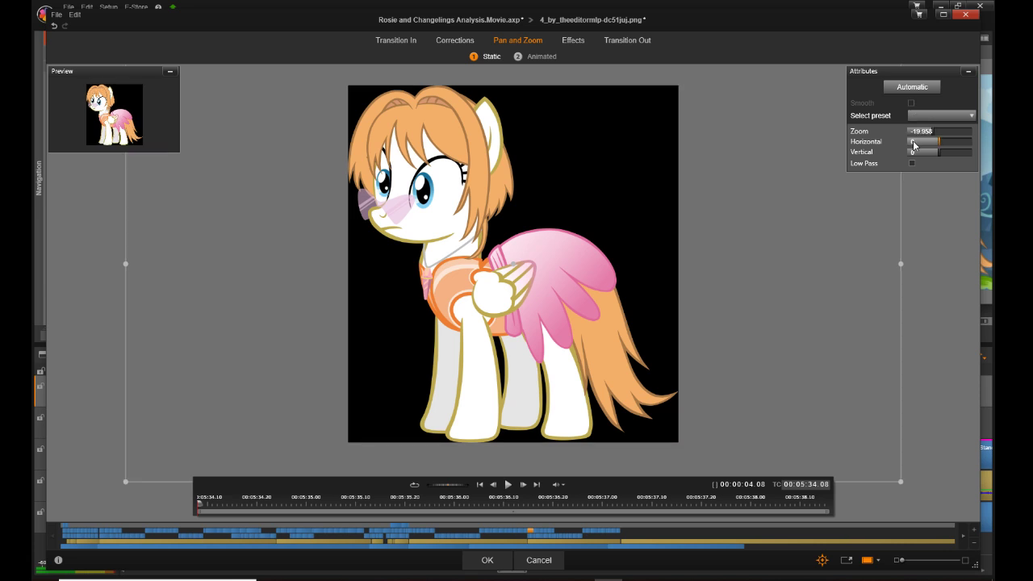
Step: Set the 4_by_theeditormlp clip's horizontal position to 41.105 and vertical position to -7.034, and apply the changes
{"action": "left_click", "coordinate": [913, 143]}
{"action": "type", "text": "41.105"}
{"action": "left_click", "coordinate": [914, 152]}
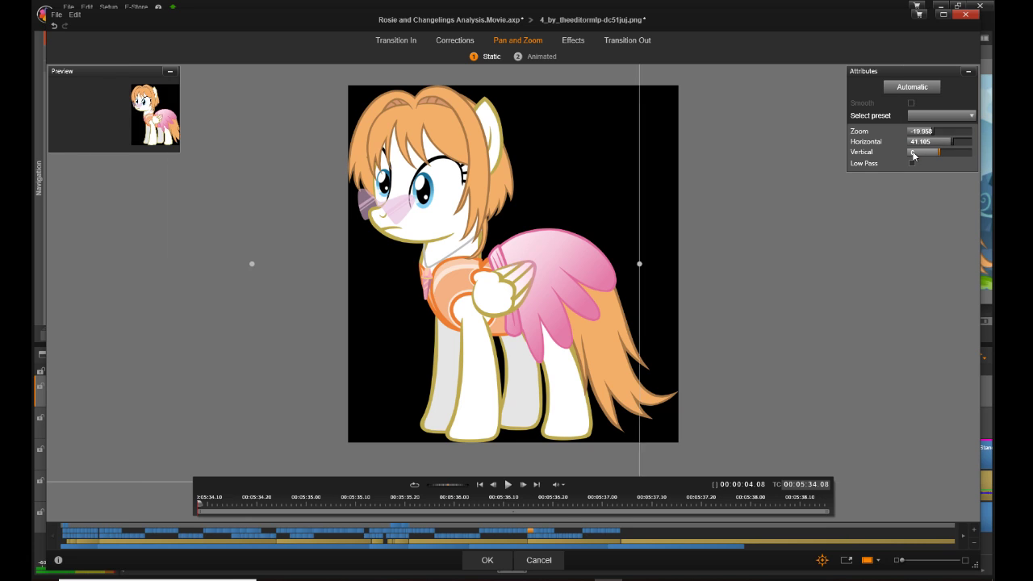
{"action": "left_click", "coordinate": [914, 153]}
{"action": "type", "text": "-7.034"}
{"action": "key", "text": "Return"}
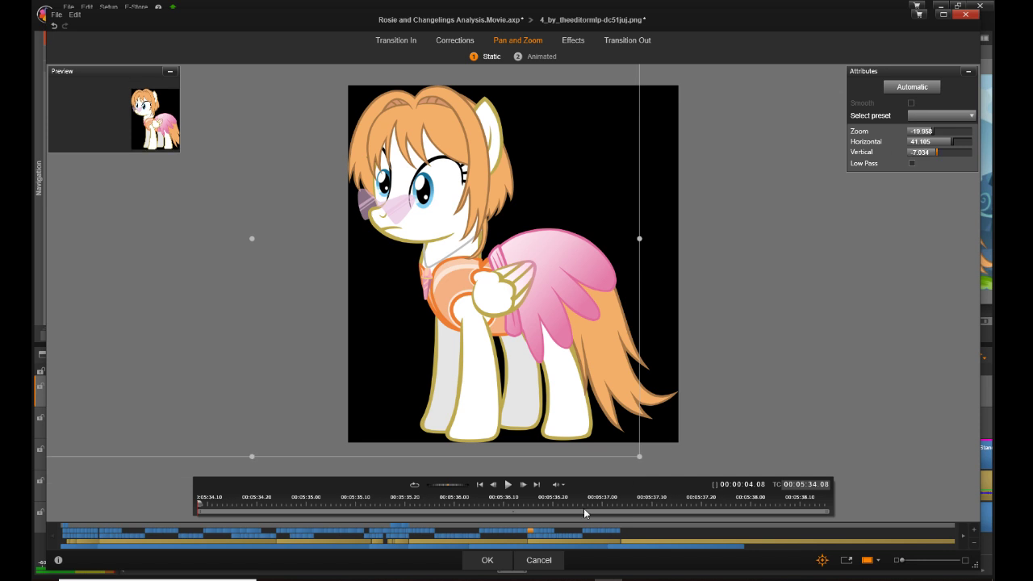
{"action": "left_click", "coordinate": [496, 559]}
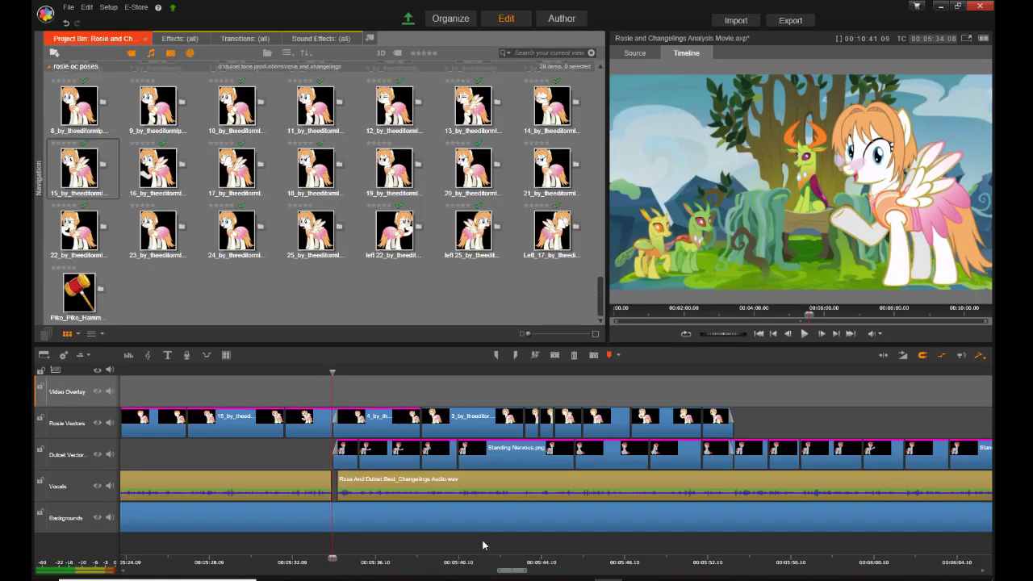
Step: Give the 3_by_theeditormlp clip at 00:05:38.16 a static zoom of -19.958, horizontal 41.105 and vertical -7.034
{"action": "right_click", "coordinate": [472, 427]}
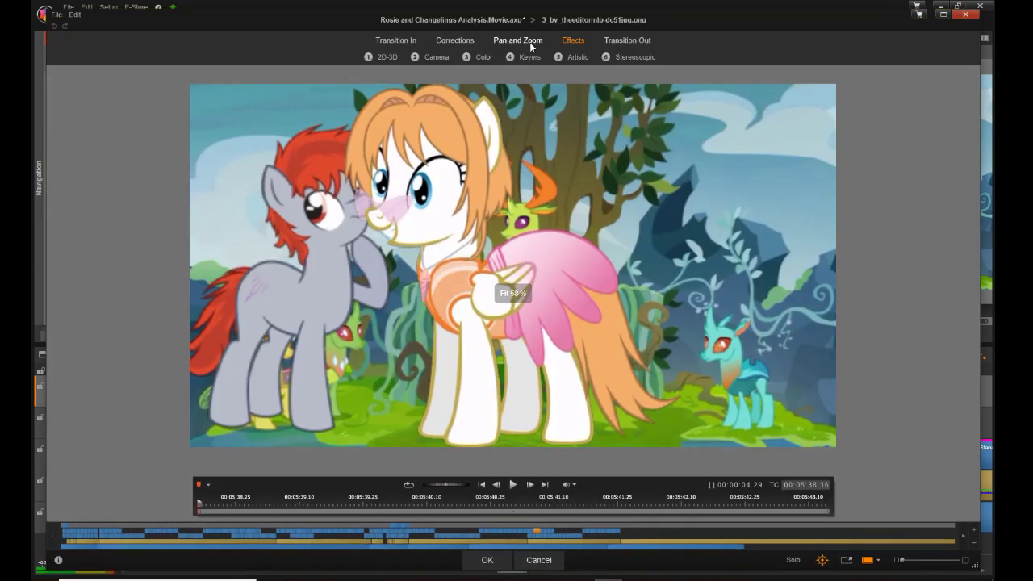
{"action": "left_click", "coordinate": [530, 41]}
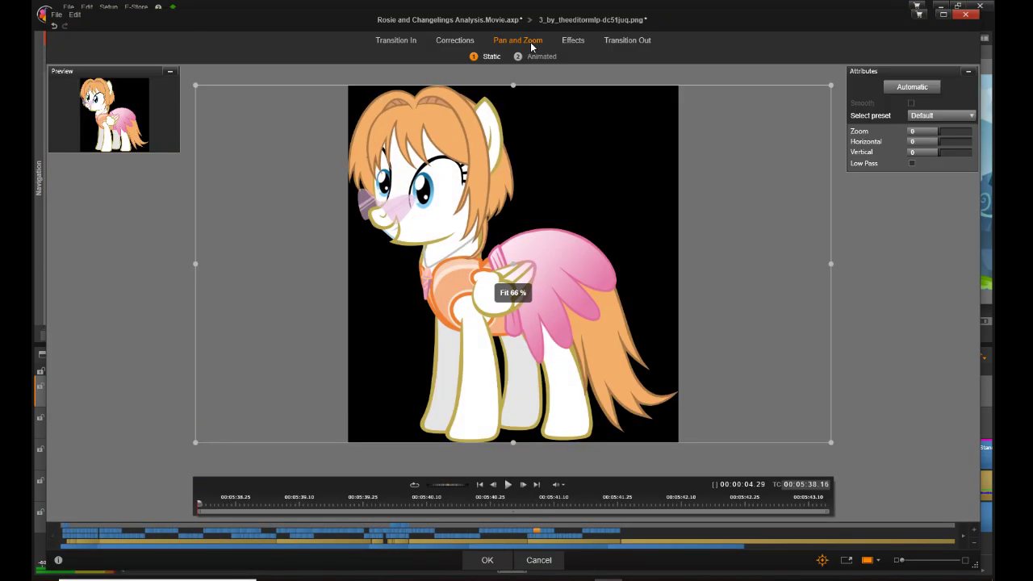
{"action": "left_click", "coordinate": [911, 132]}
{"action": "left_click", "coordinate": [913, 143]}
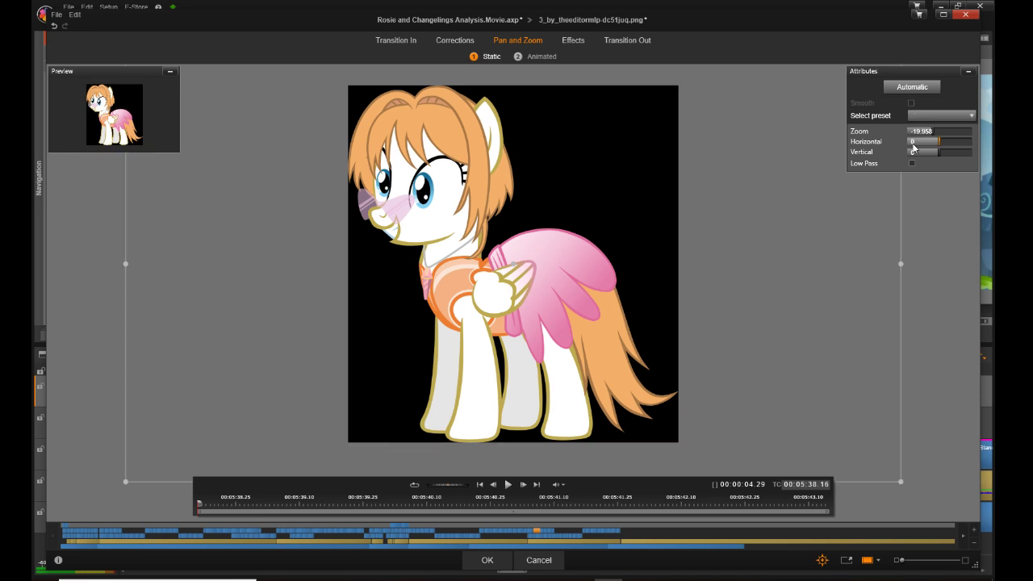
{"action": "left_click", "coordinate": [913, 142]}
{"action": "type", "text": "41.105"}
{"action": "left_click", "coordinate": [912, 156]}
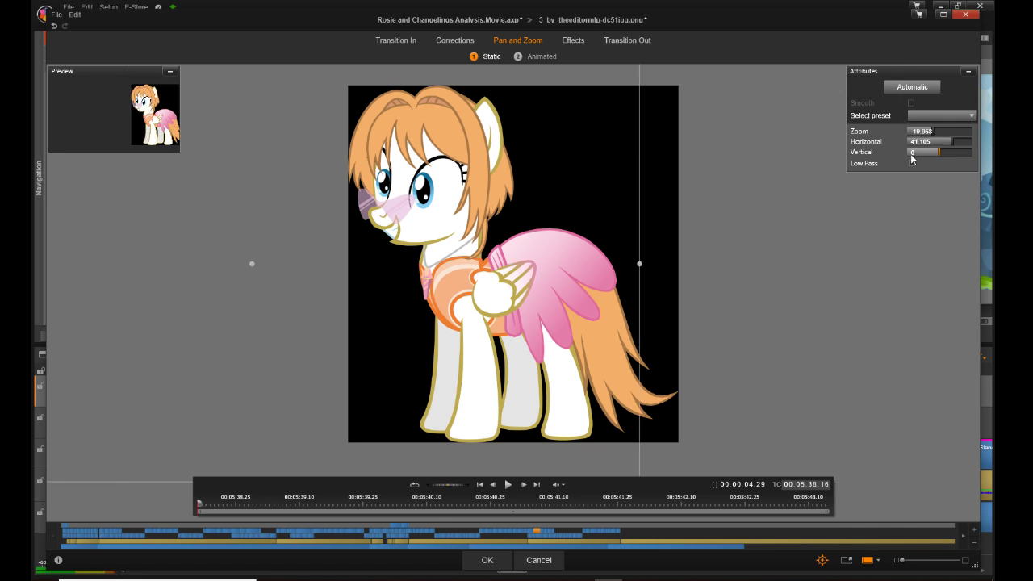
{"action": "left_click", "coordinate": [912, 154]}
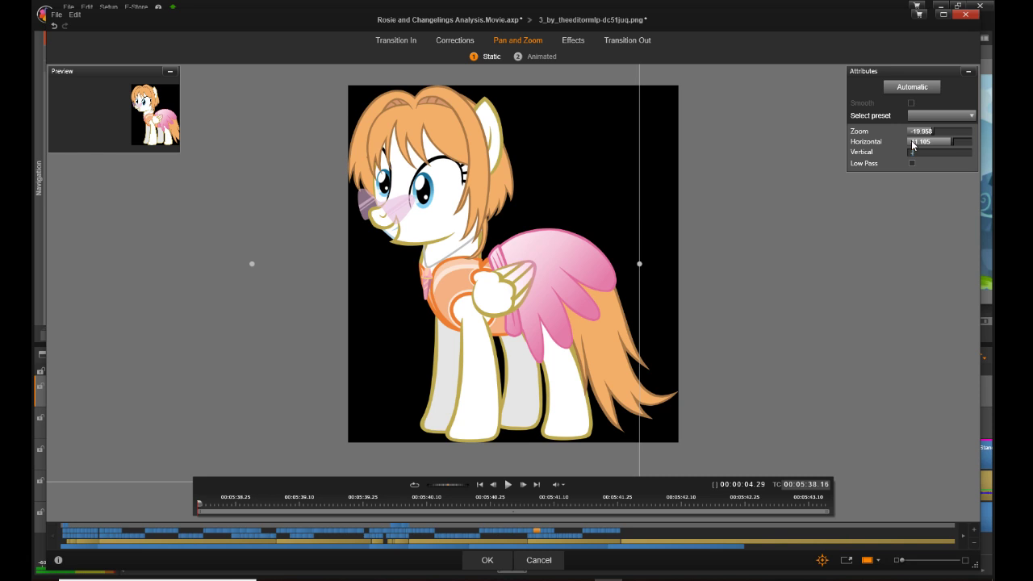
{"action": "type", "text": "-7.034"}
{"action": "key", "text": "Return"}
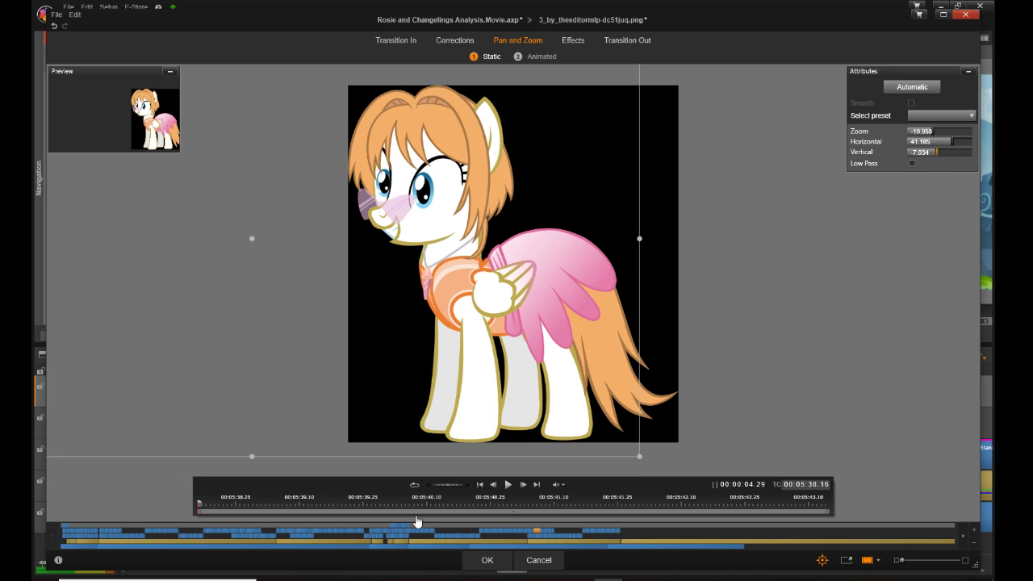
{"action": "left_click", "coordinate": [484, 558]}
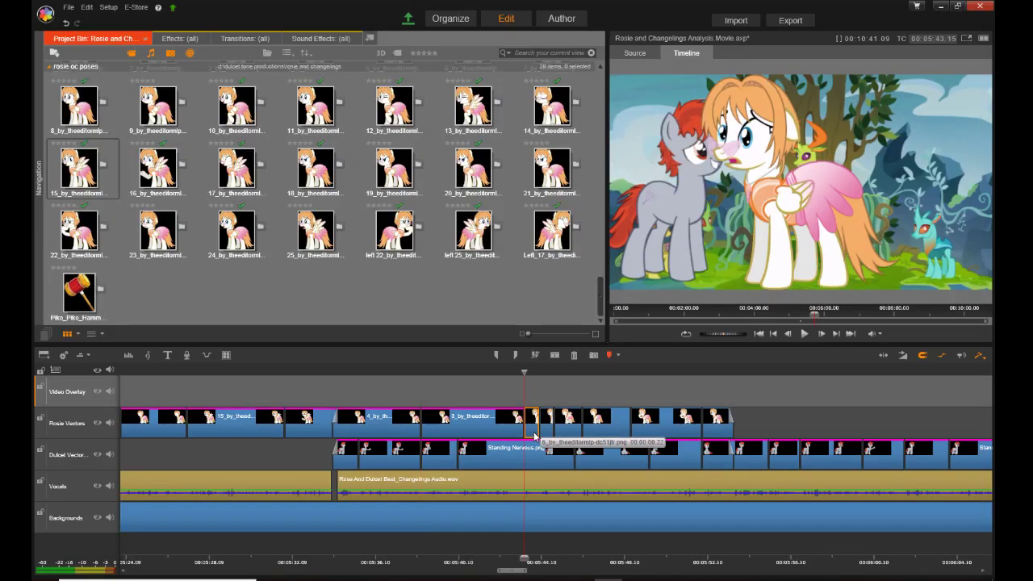
Step: Give the 6_by_theeditormlp clip at 00:05:43.15 a static zoom of -19.958, horizontal 41.105 and vertical -7.034
{"action": "right_click", "coordinate": [534, 435]}
{"action": "left_click", "coordinate": [590, 271]}
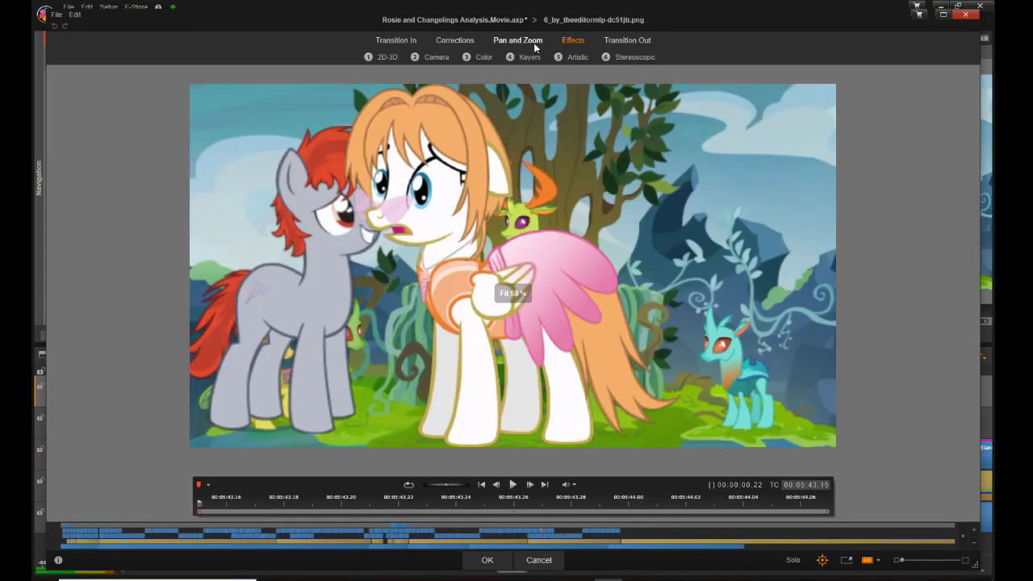
{"action": "left_click", "coordinate": [534, 40]}
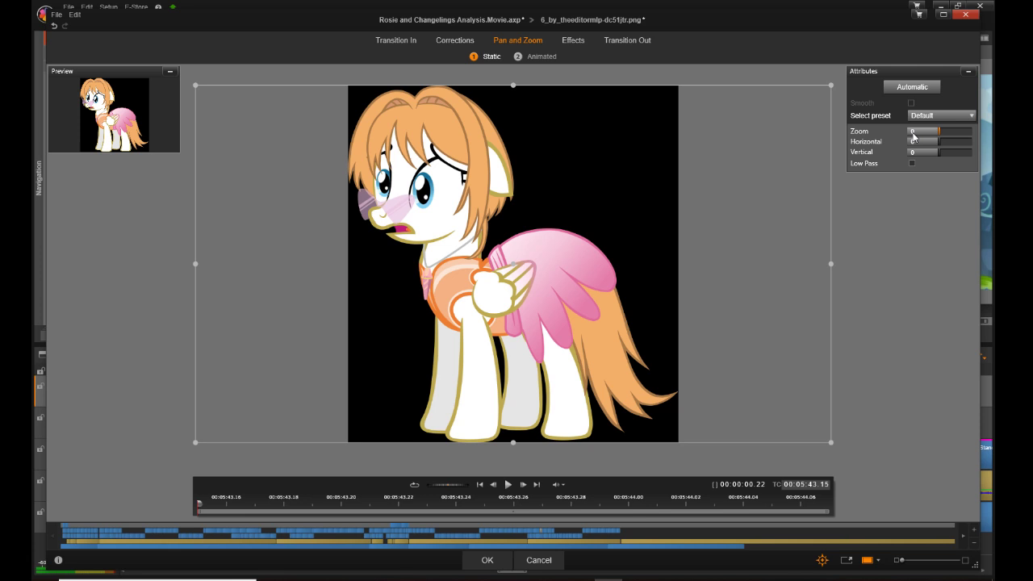
{"action": "left_click", "coordinate": [912, 132]}
{"action": "type", "text": "-15"}
{"action": "left_click", "coordinate": [914, 144]}
{"action": "left_click", "coordinate": [914, 144]}
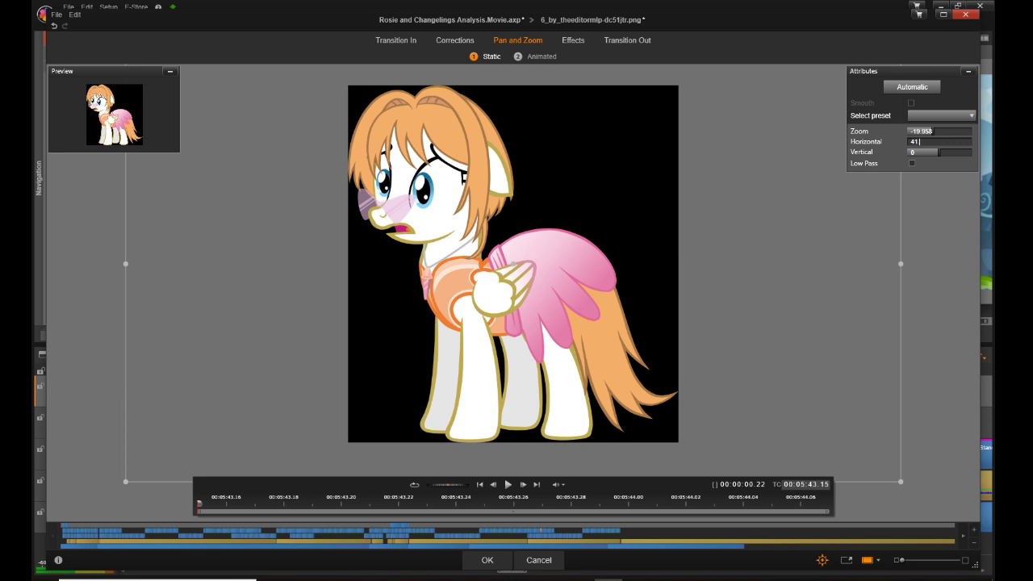
{"action": "type", "text": "41.105"}
{"action": "key", "text": "Return"}
{"action": "left_click", "coordinate": [913, 153]}
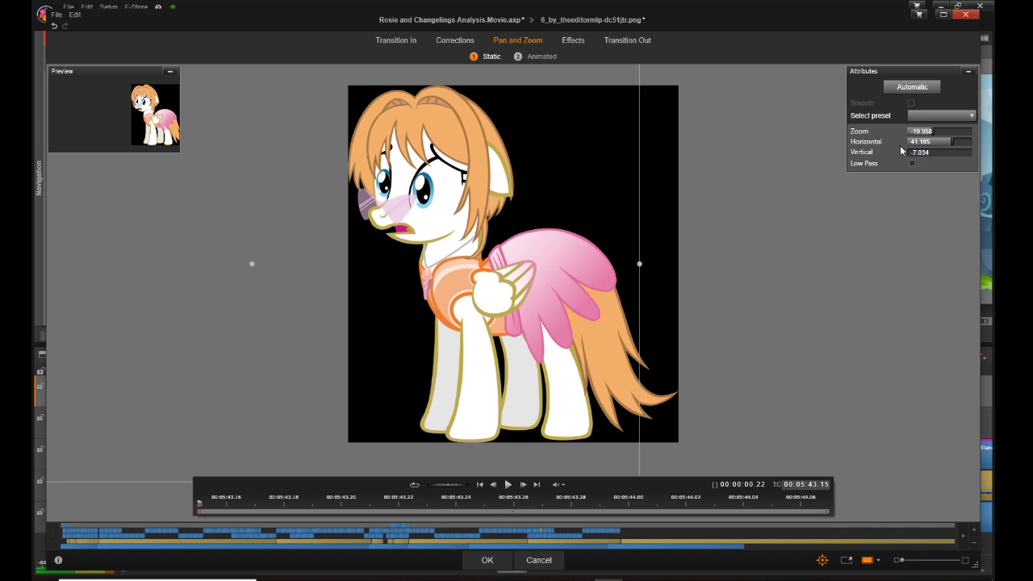
{"action": "key", "text": "Return"}
{"action": "left_click", "coordinate": [488, 560]}
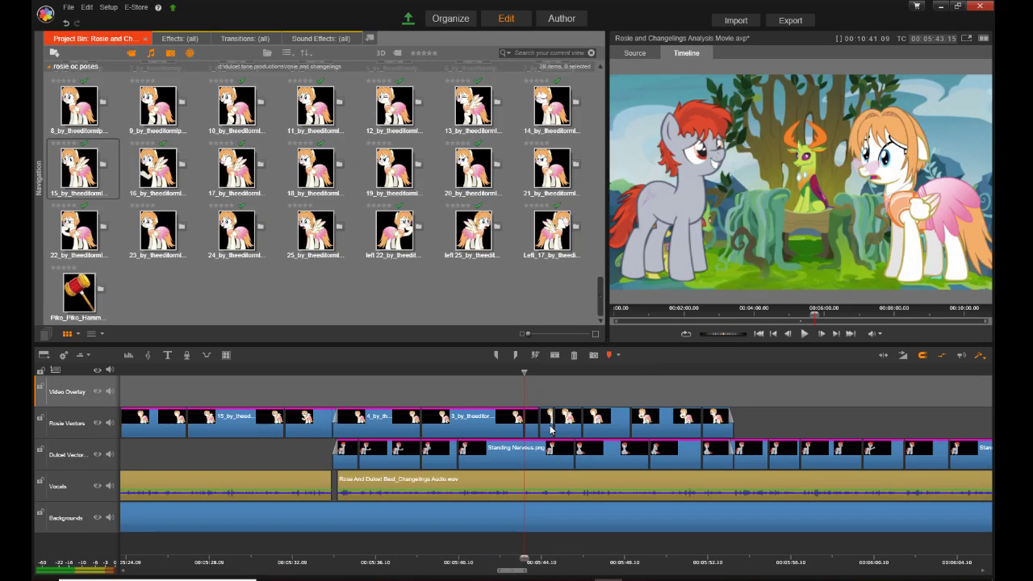
Step: Give the 5_by_theeditormlp clip at 00:05:44.07 a static zoom of -19.958, horizontal 41.105 and vertical -7.034
{"action": "right_click", "coordinate": [551, 430]}
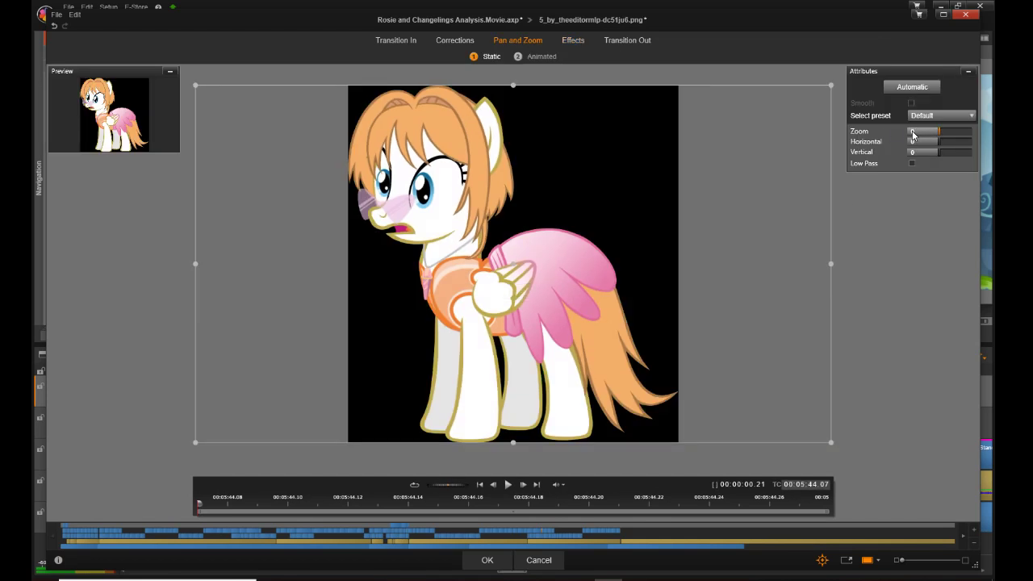
{"action": "double_click", "coordinate": [912, 135]}
{"action": "type", "text": "1"}
{"action": "type", "text": "18"}
{"action": "type", "text": "."}
{"action": "type", "text": "958"}
{"action": "left_click", "coordinate": [910, 147]}
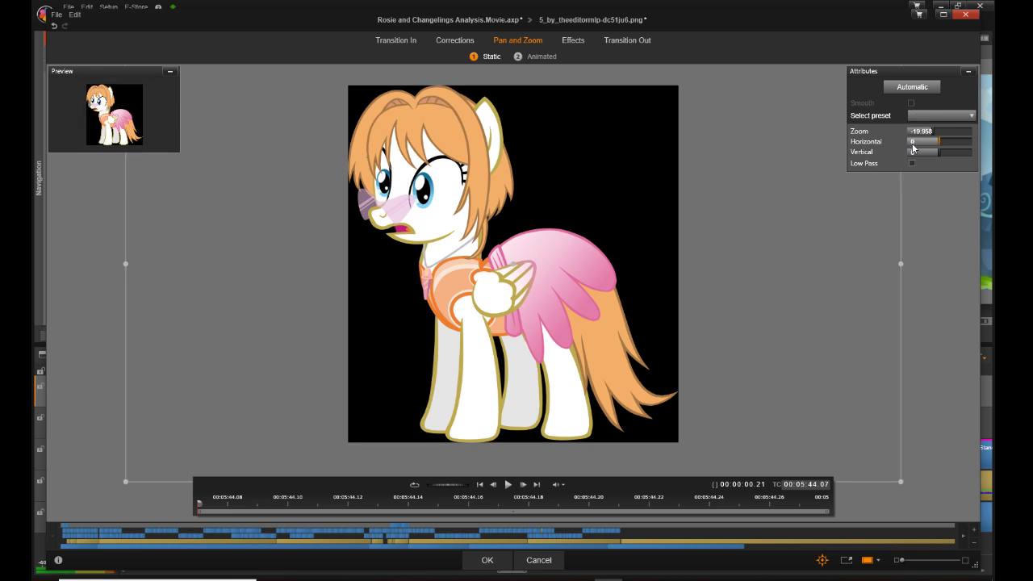
{"action": "left_click", "coordinate": [912, 147]}
{"action": "type", "text": "41.105"}
{"action": "key", "text": "Return"}
{"action": "left_click", "coordinate": [912, 153]}
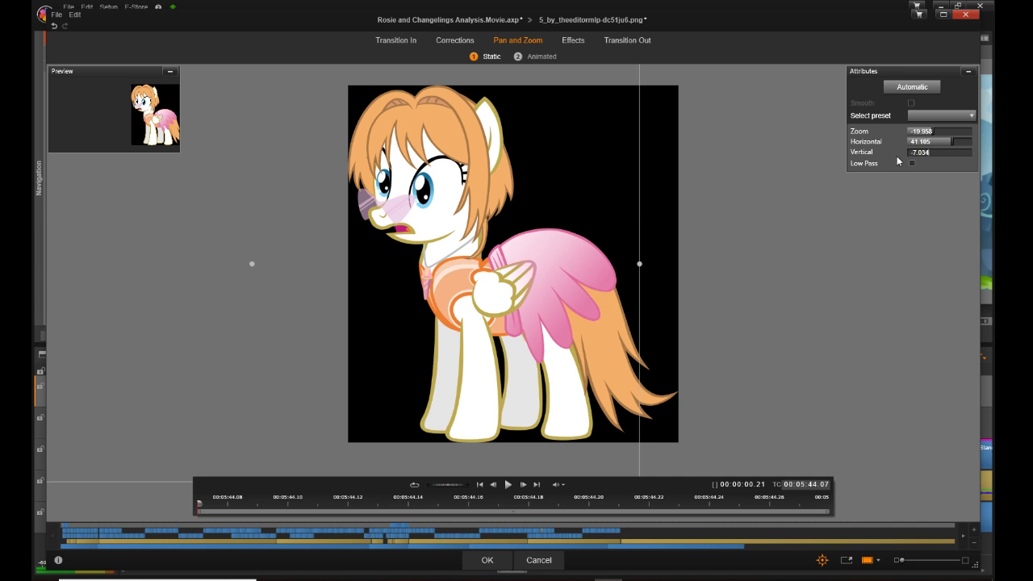
{"action": "left_click", "coordinate": [487, 560]}
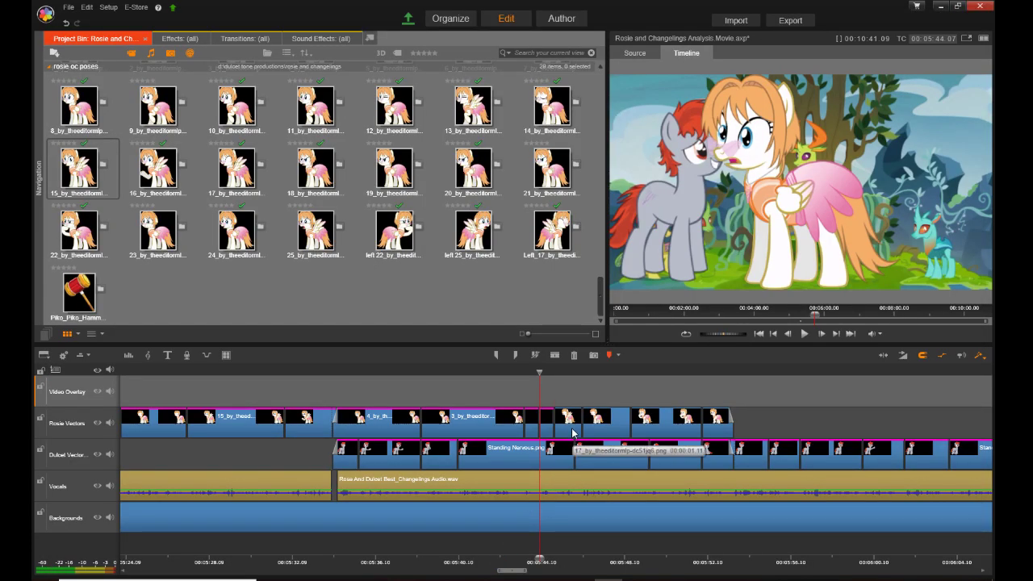
Step: Give the 17_by_theeditormlp clip at 00:05:44.28 a static zoom of -19.958, horizontal 41.105 and vertical -7.034
{"action": "right_click", "coordinate": [572, 432]}
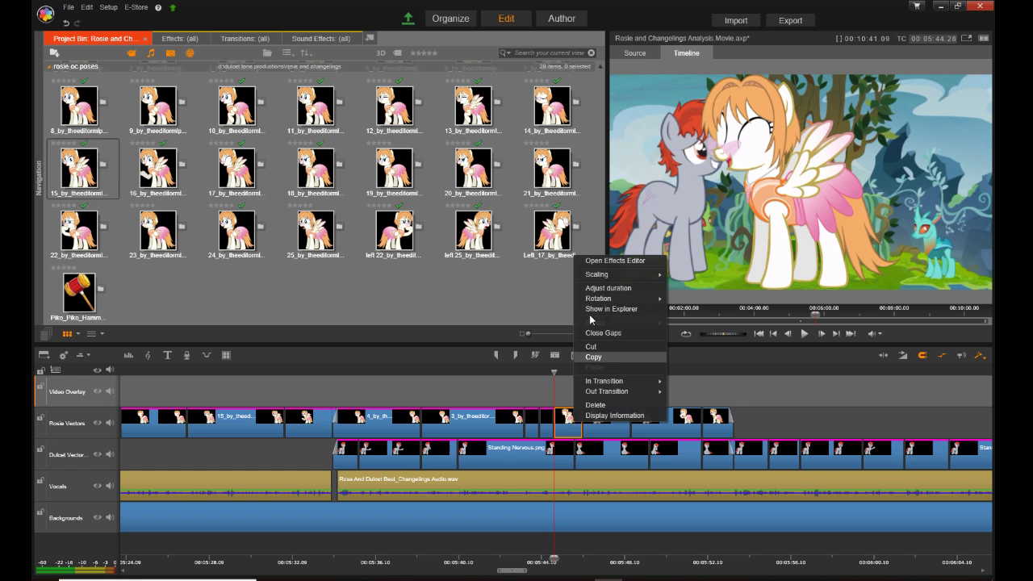
{"action": "left_click", "coordinate": [622, 261]}
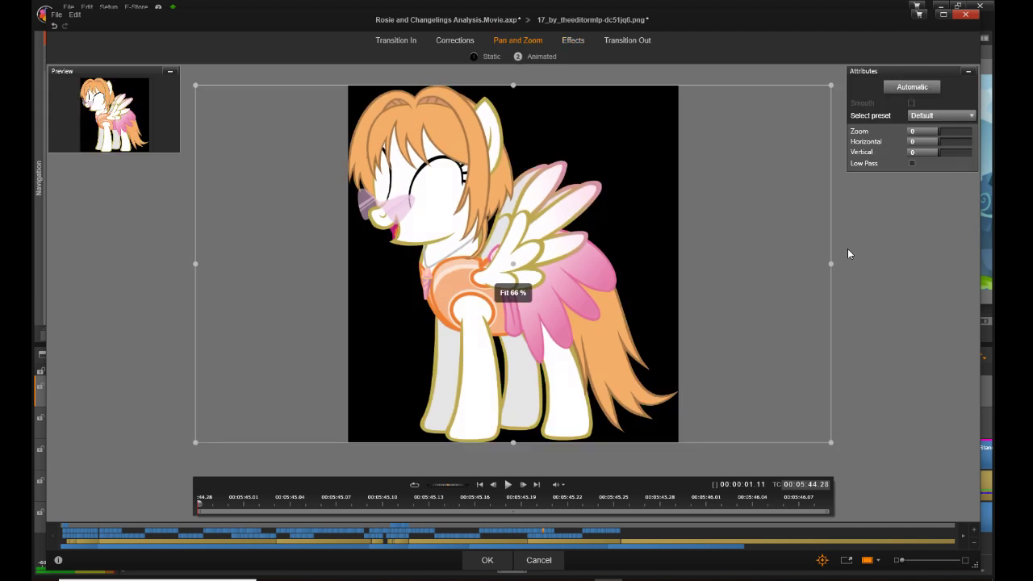
{"action": "left_click", "coordinate": [914, 133]}
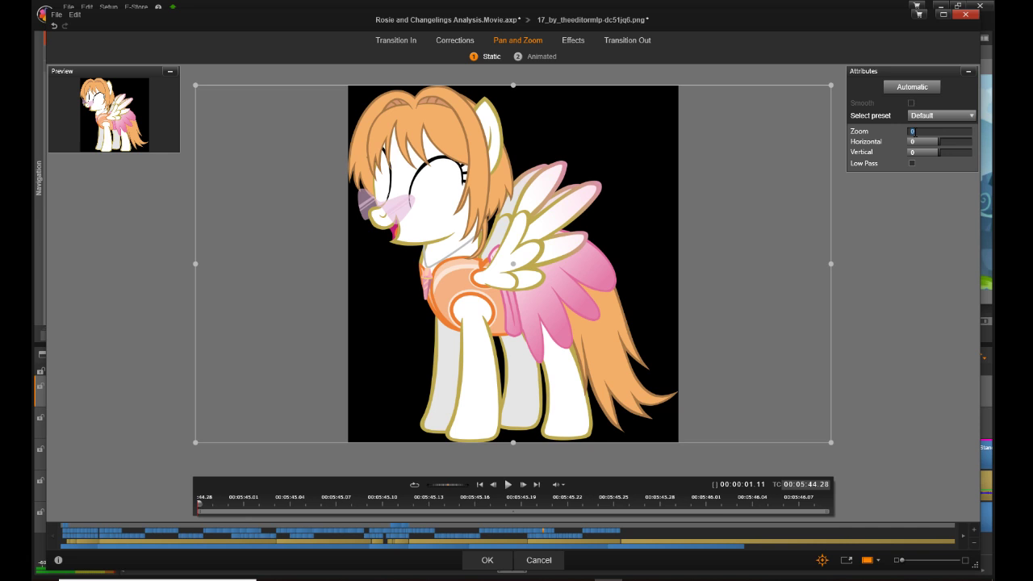
{"action": "type", "text": "-18"}
{"action": "type", "text": ".95"}
{"action": "type", "text": "8"}
{"action": "key", "text": "Return"}
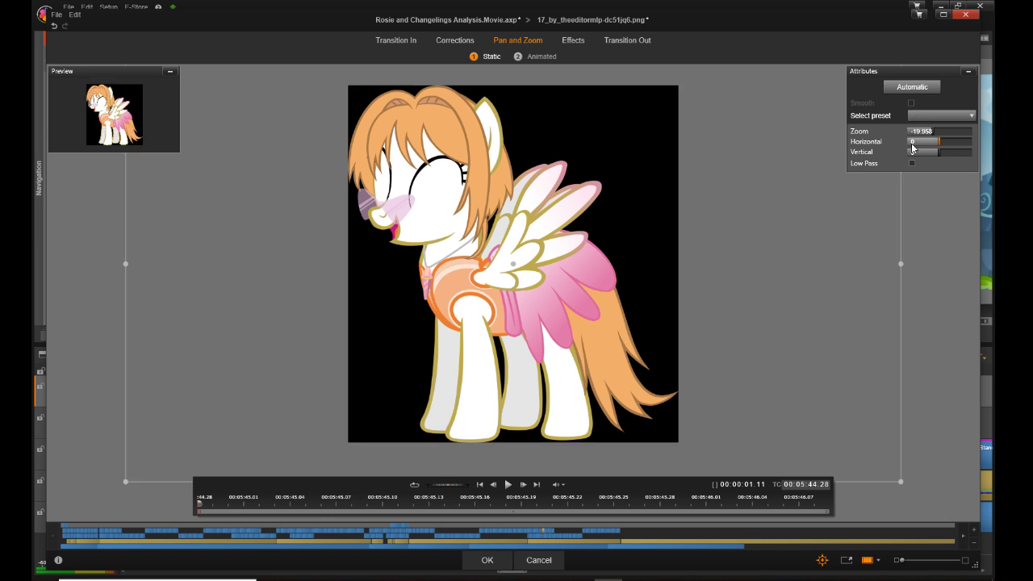
{"action": "left_click", "coordinate": [913, 142]}
{"action": "type", "text": "41.105"}
{"action": "left_click", "coordinate": [915, 153]}
{"action": "left_click", "coordinate": [915, 154]}
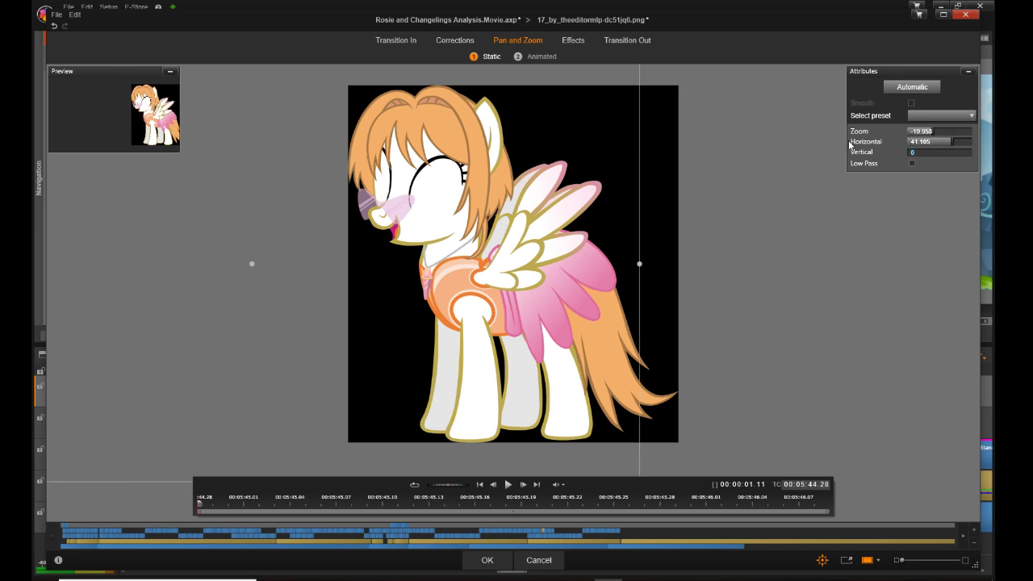
{"action": "type", "text": "-7.034"}
{"action": "left_click", "coordinate": [487, 560]}
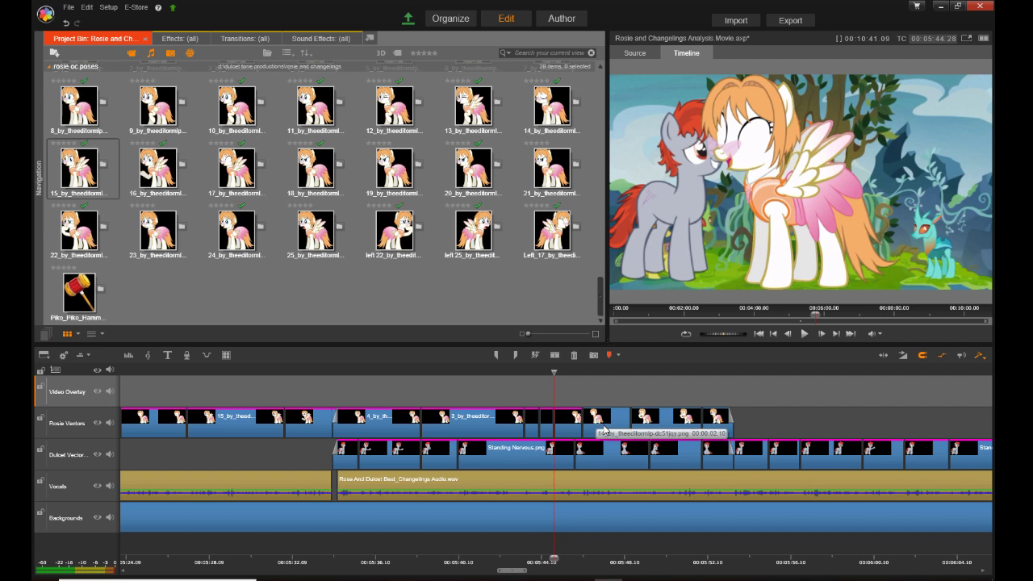
Step: Give the 14_by_theeditormlp clip at 00:05:46.09 a static zoom of -19.958, horizontal 41.105 and vertical -7.034
{"action": "left_click", "coordinate": [604, 428]}
{"action": "right_click", "coordinate": [604, 427]}
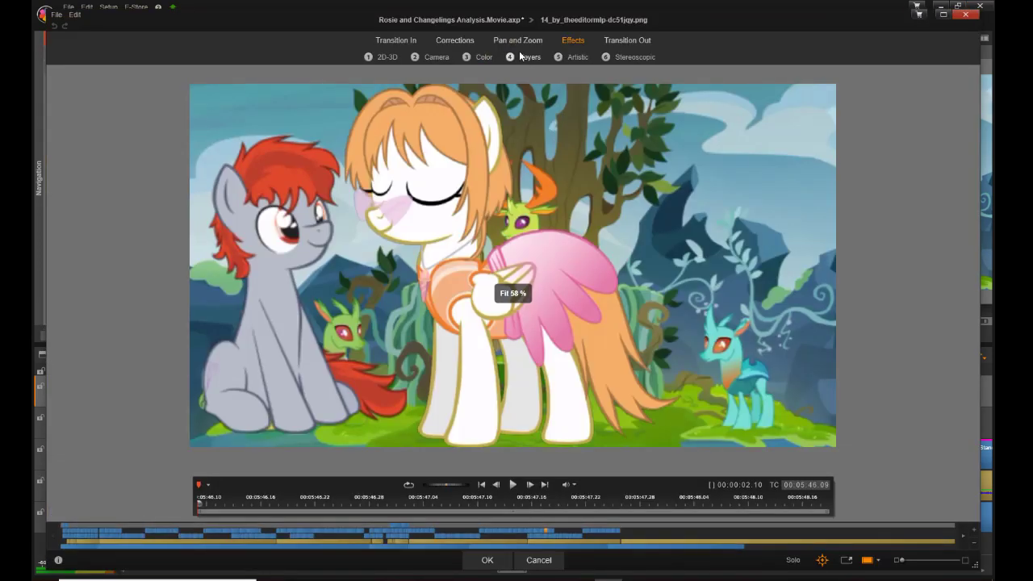
{"action": "left_click", "coordinate": [518, 39]}
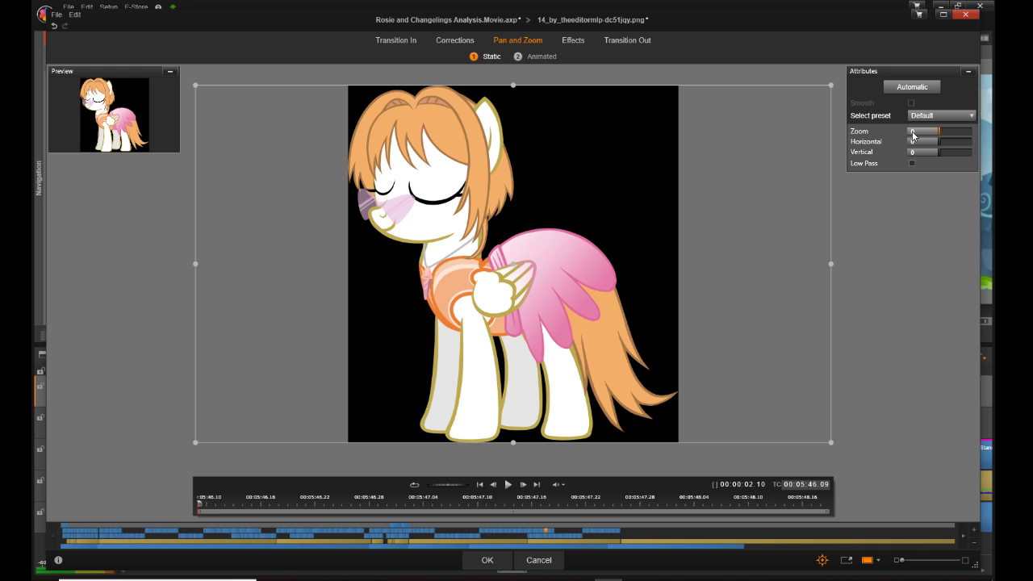
{"action": "left_click", "coordinate": [914, 134]}
{"action": "type", "text": "-18"}
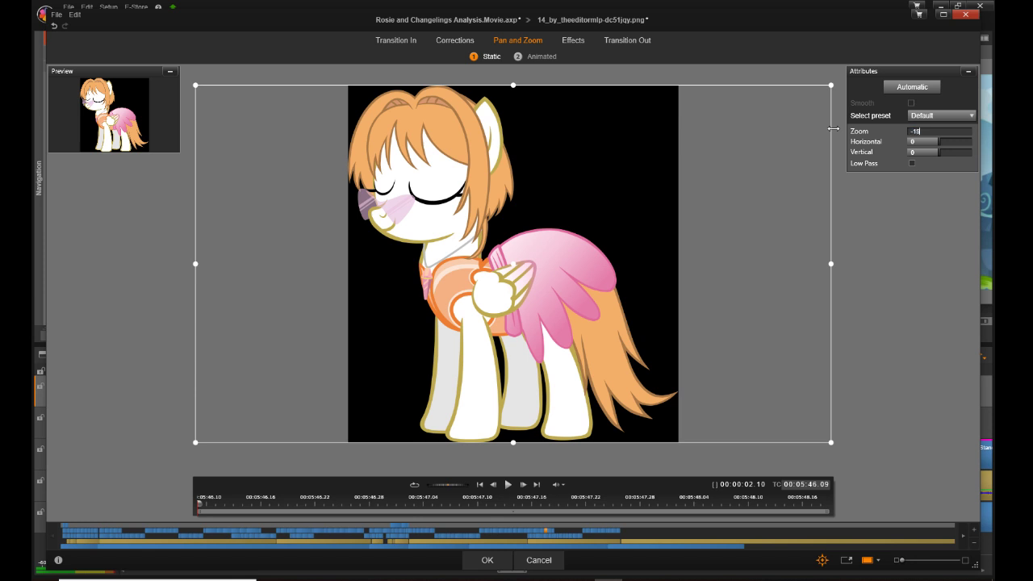
{"action": "type", "text": ".958"}
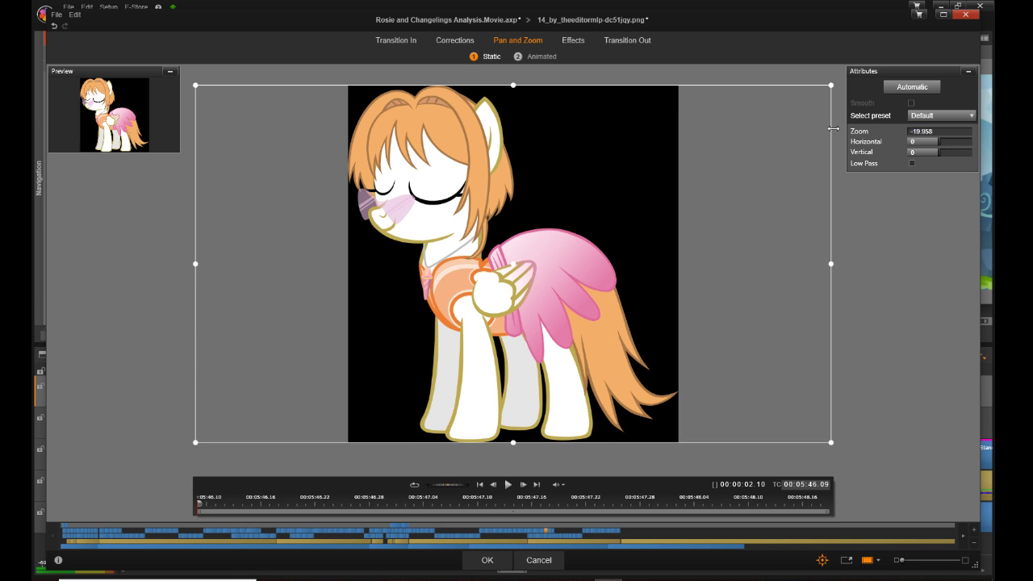
{"action": "left_click", "coordinate": [912, 142]}
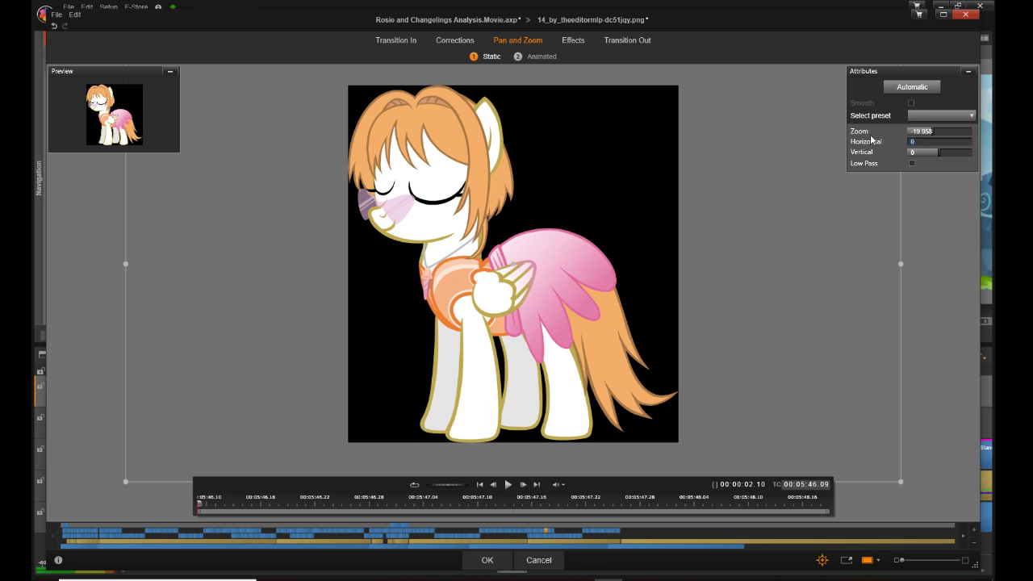
{"action": "type", "text": "41.105"}
{"action": "left_click", "coordinate": [913, 153]}
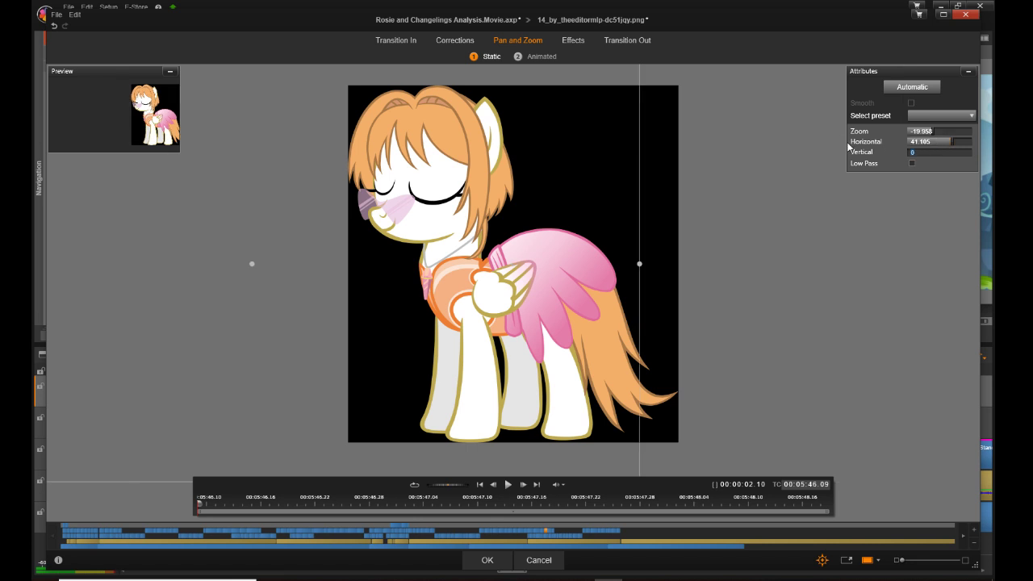
{"action": "type", "text": "-7.034"}
{"action": "key", "text": "Return"}
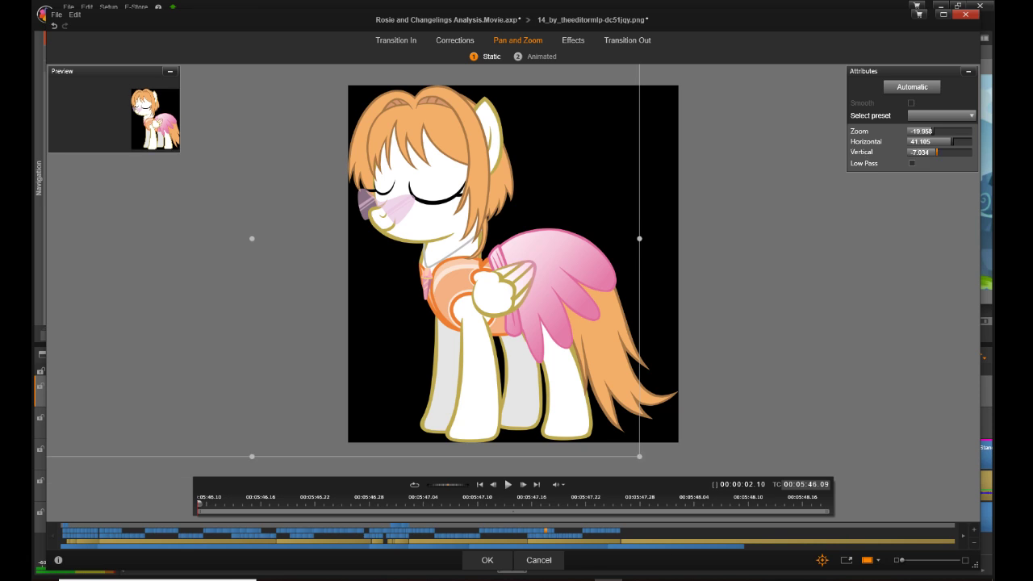
{"action": "left_click", "coordinate": [493, 560]}
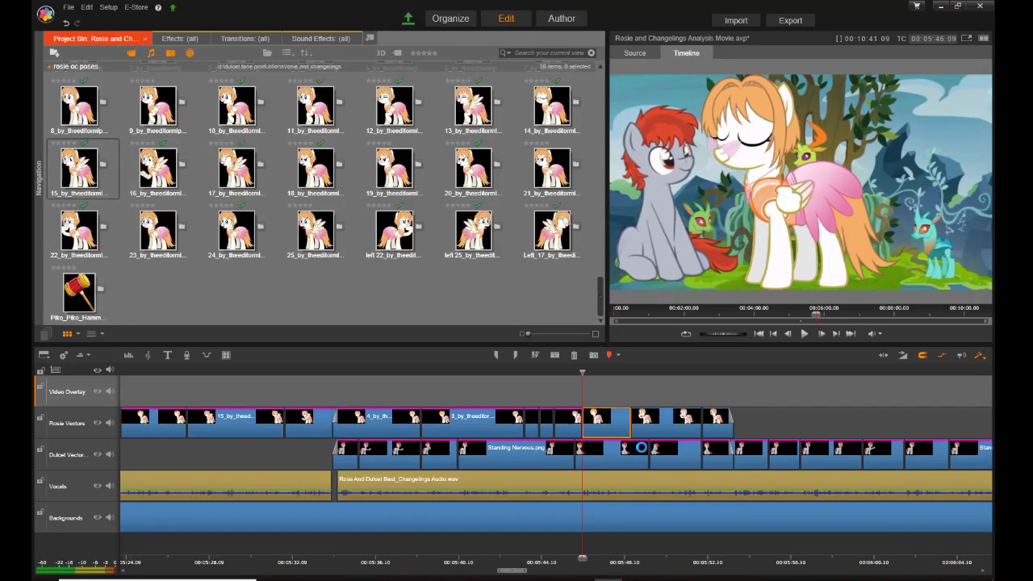
Step: Give the 22_by_theeditormlp clip at 00:05:48.19 a static zoom of -19.958, horizontal 41.105 and vertical -7.034
{"action": "left_click", "coordinate": [666, 432]}
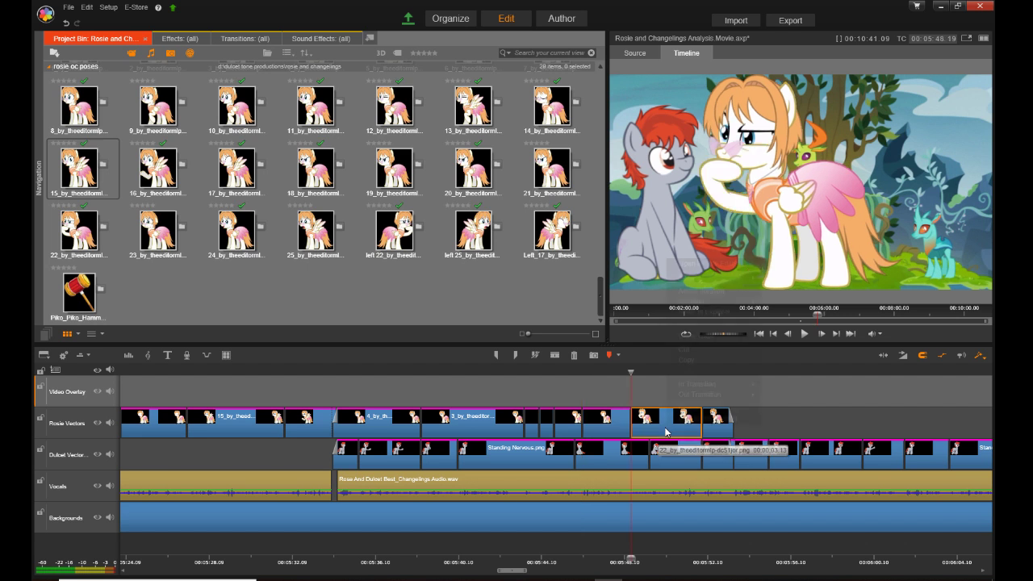
{"action": "right_click", "coordinate": [667, 428]}
{"action": "left_click", "coordinate": [724, 266]}
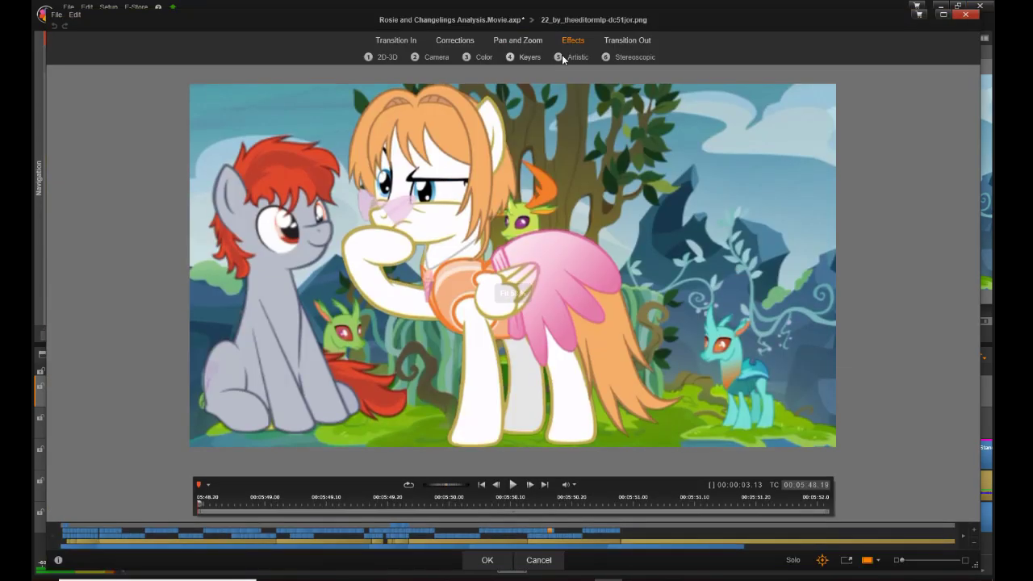
{"action": "left_click", "coordinate": [523, 43]}
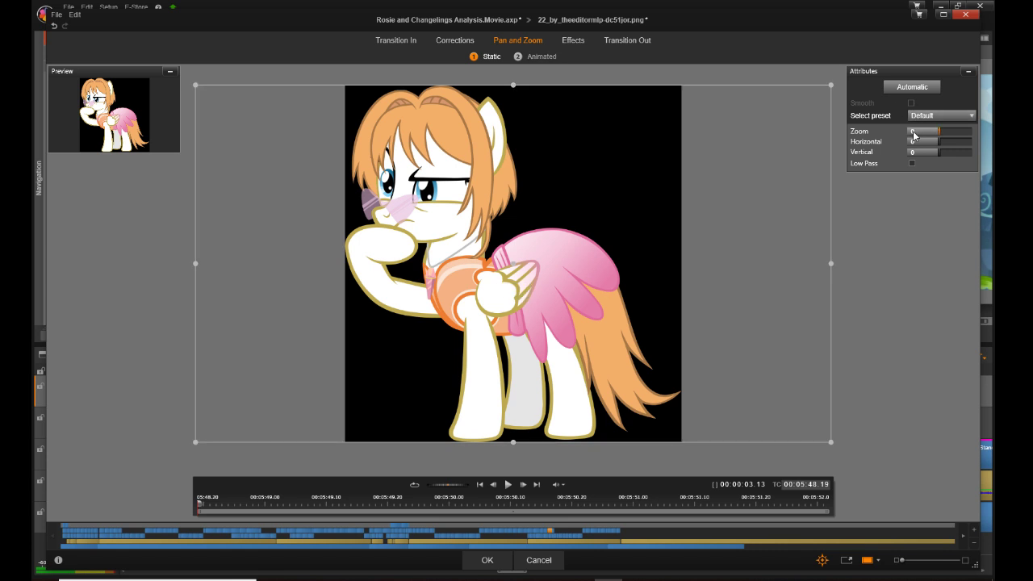
{"action": "left_click", "coordinate": [913, 133]}
{"action": "type", "text": "-18"}
{"action": "left_click", "coordinate": [913, 143]}
{"action": "left_click", "coordinate": [913, 143]}
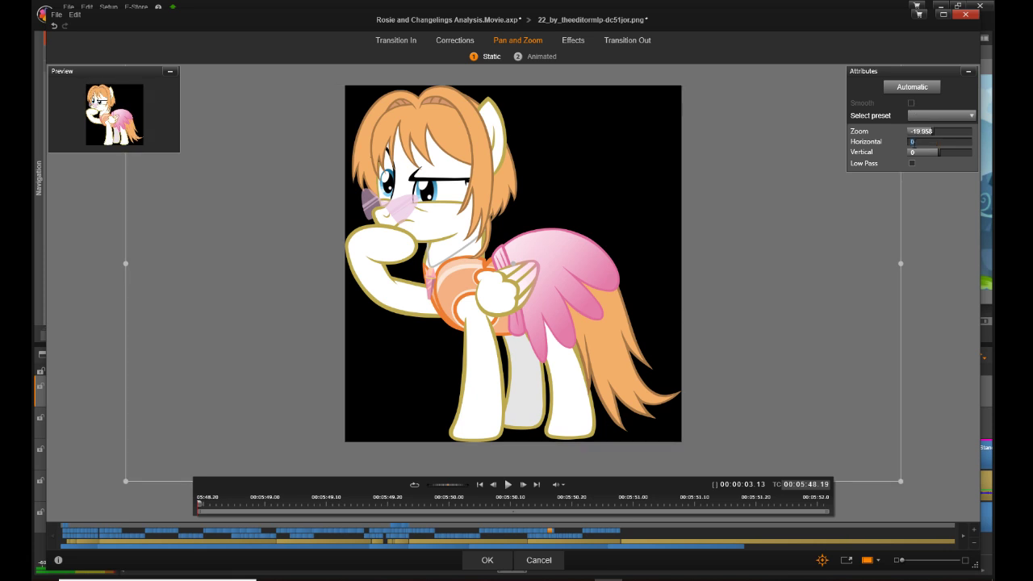
{"action": "type", "text": "41"}
{"action": "key", "text": "Return"}
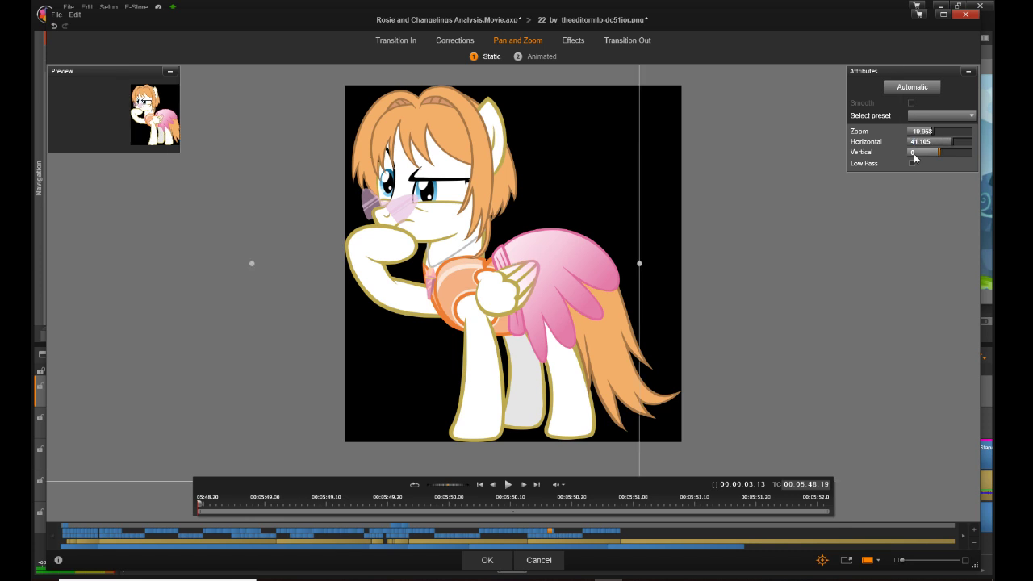
{"action": "left_click", "coordinate": [915, 153]}
{"action": "type", "text": "-7.034"}
{"action": "left_click", "coordinate": [487, 560]}
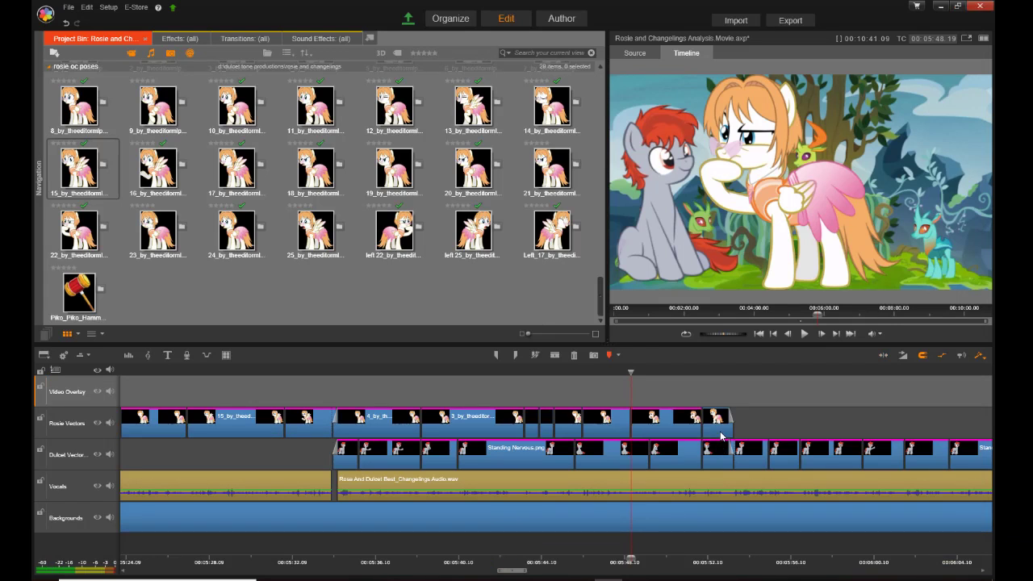
Step: Give the 11_by_theeditormlp clip at 00:05:52.02 a static zoom of -19.958, horizontal 41.105 and vertical -7.034
{"action": "left_click", "coordinate": [719, 429]}
{"action": "right_click", "coordinate": [721, 426]}
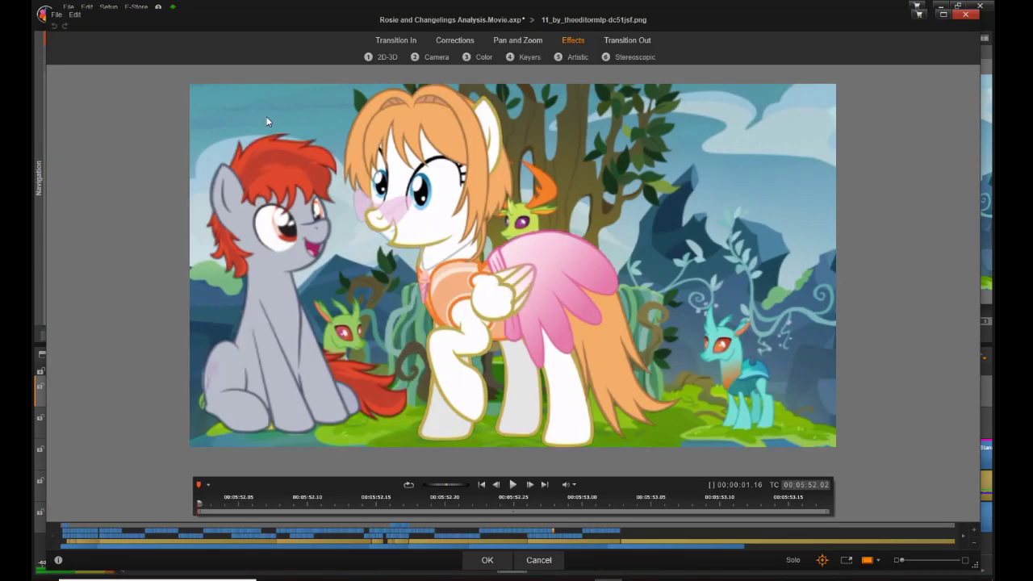
{"action": "left_click", "coordinate": [522, 41]}
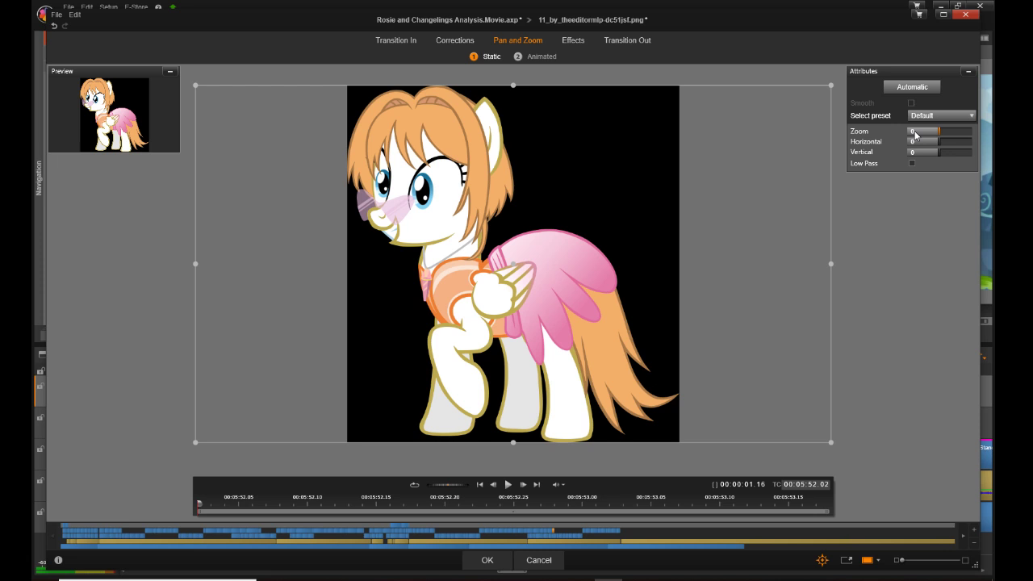
{"action": "left_click", "coordinate": [915, 135]}
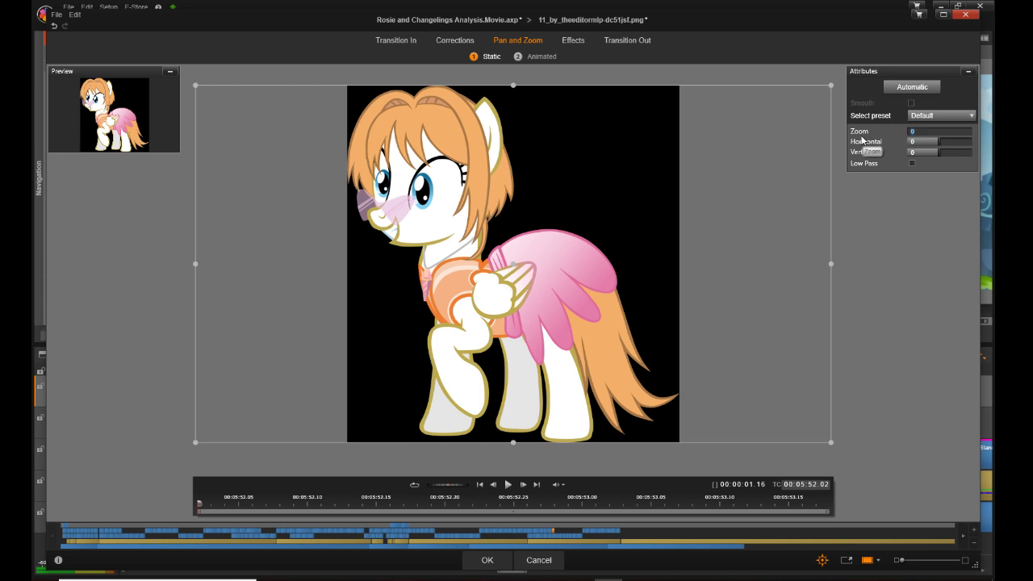
{"action": "type", "text": "-19.958"}
{"action": "left_click", "coordinate": [913, 144]}
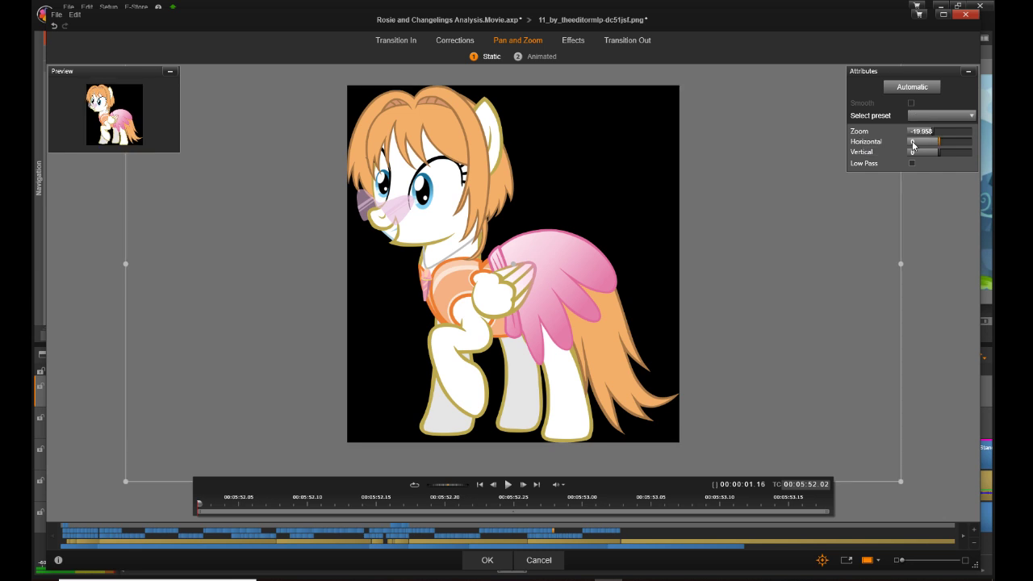
{"action": "type", "text": "41.105"}
{"action": "left_click", "coordinate": [912, 154]}
{"action": "left_click", "coordinate": [912, 152]}
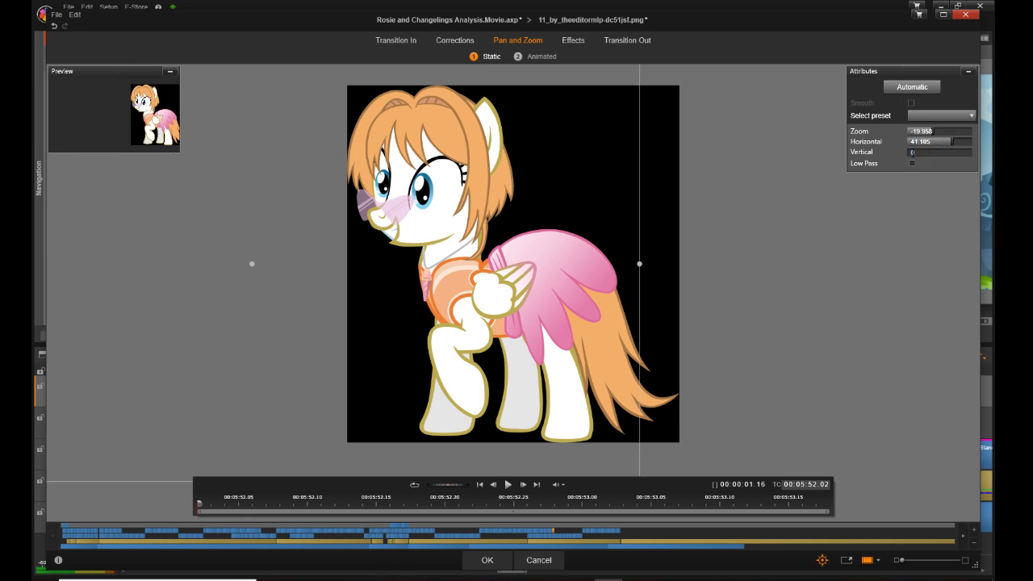
{"action": "type", "text": "-7.034"}
{"action": "key", "text": "Return"}
{"action": "left_click", "coordinate": [485, 559]}
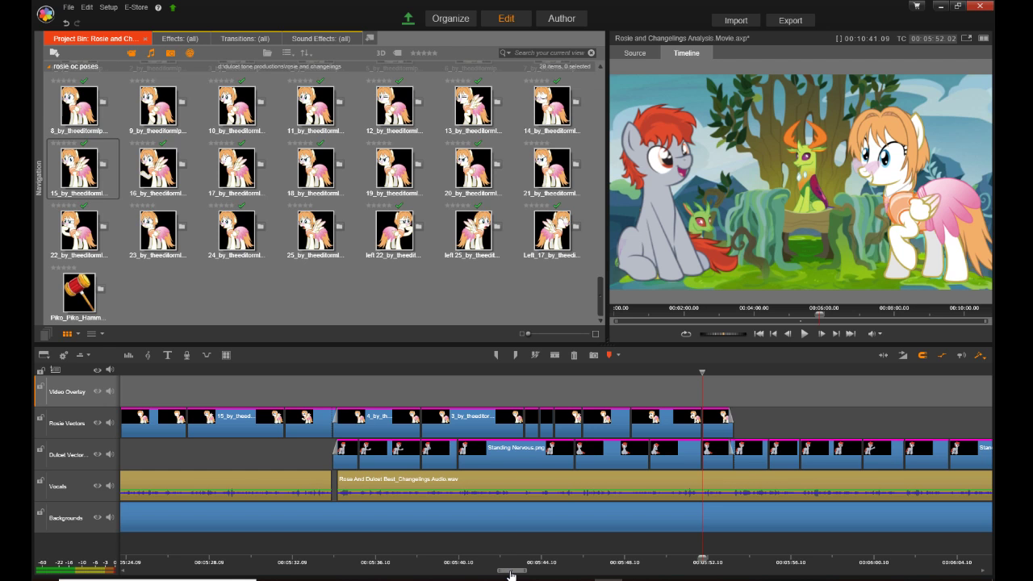
Step: Play back the change from the last Dulcet clip to the following Rosie clip around 00:06:13
{"action": "left_click_drag", "start_coordinate": [510, 574], "coordinate": [553, 575]}
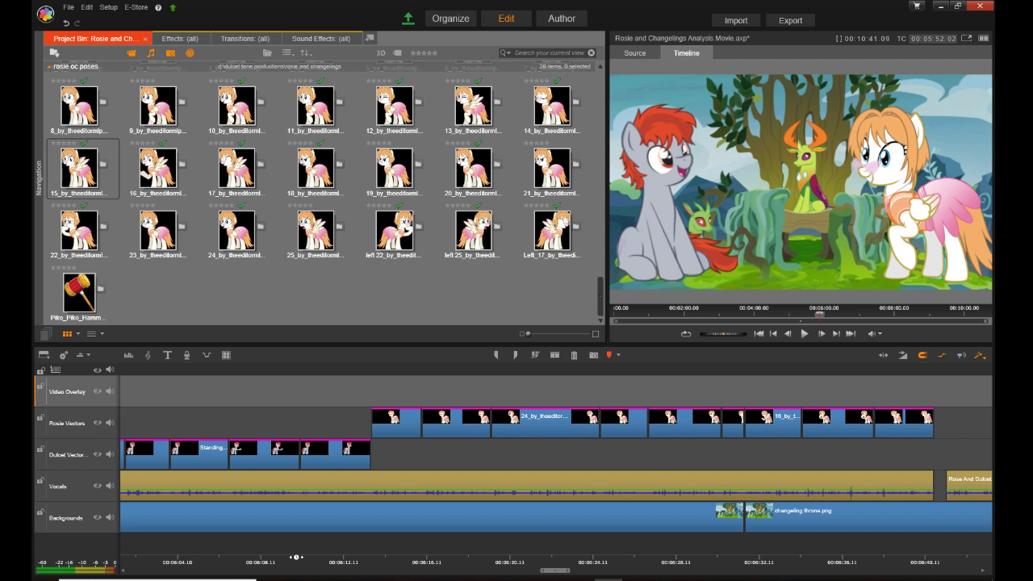
{"action": "left_click", "coordinate": [296, 557]}
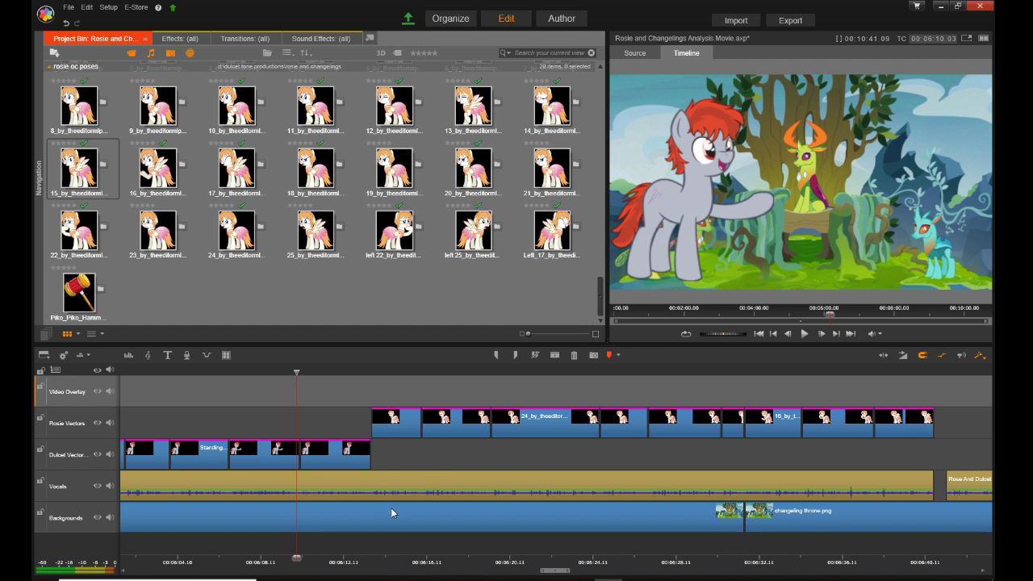
{"action": "left_click", "coordinate": [355, 559]}
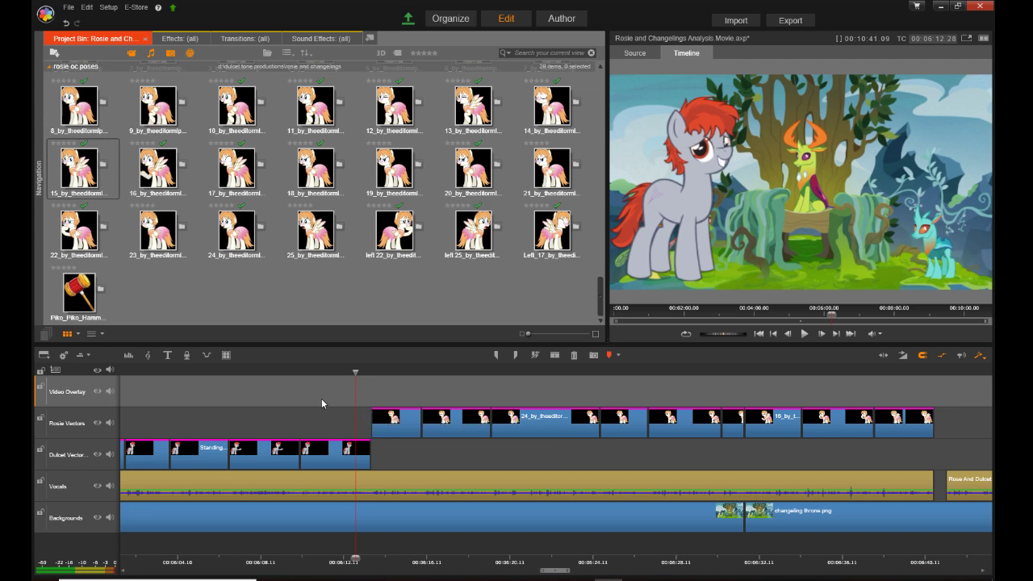
{"action": "key", "text": "space"}
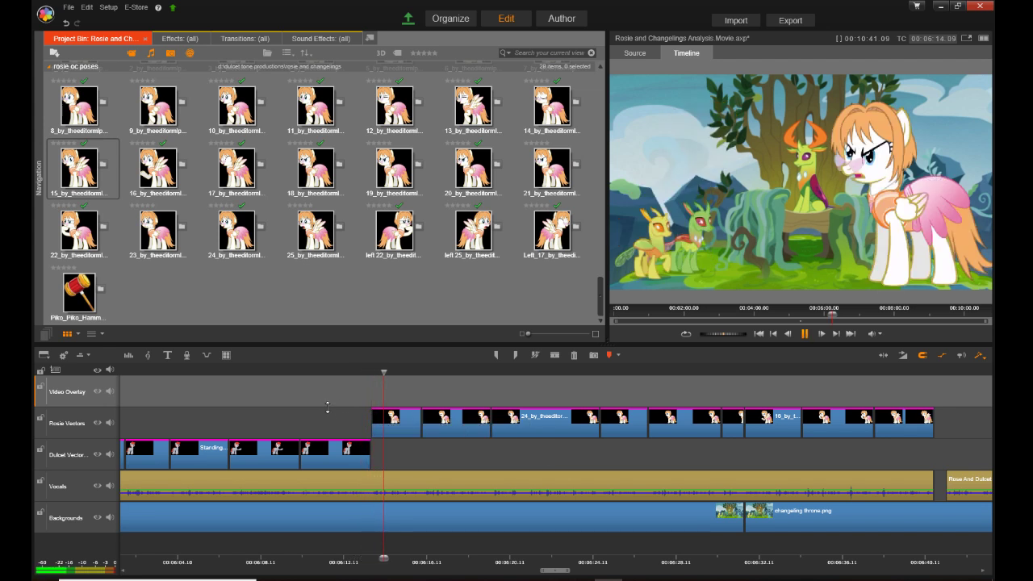
{"action": "key", "text": "space"}
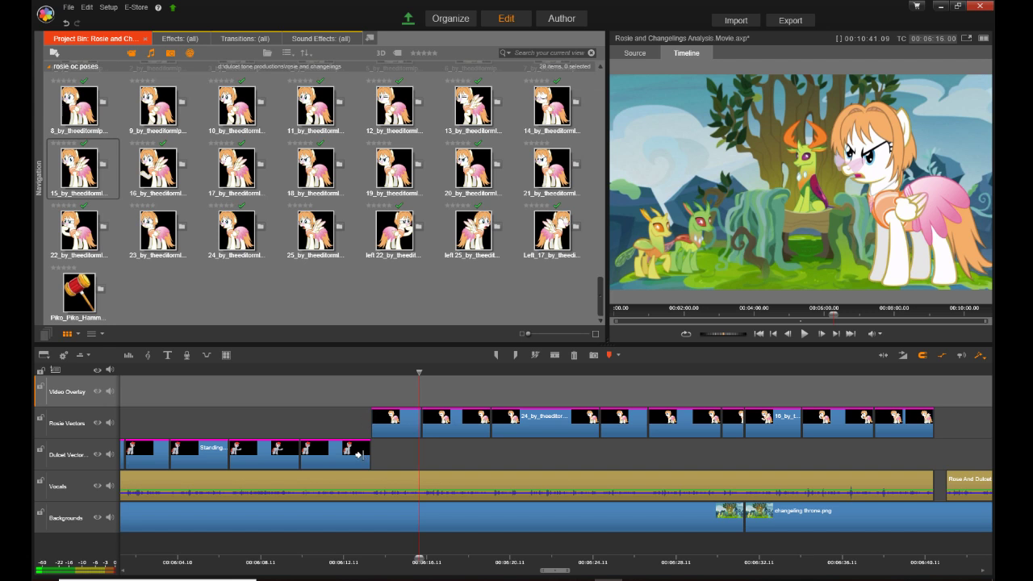
{"action": "left_click", "coordinate": [401, 556]}
{"action": "key", "text": "space"}
Step: Extend the Rosie clip's start to overlap the last Dulcet clip near 00:06:13, fading the Dulcet clip out and the Rosie clip in
{"action": "left_click", "coordinate": [300, 556]}
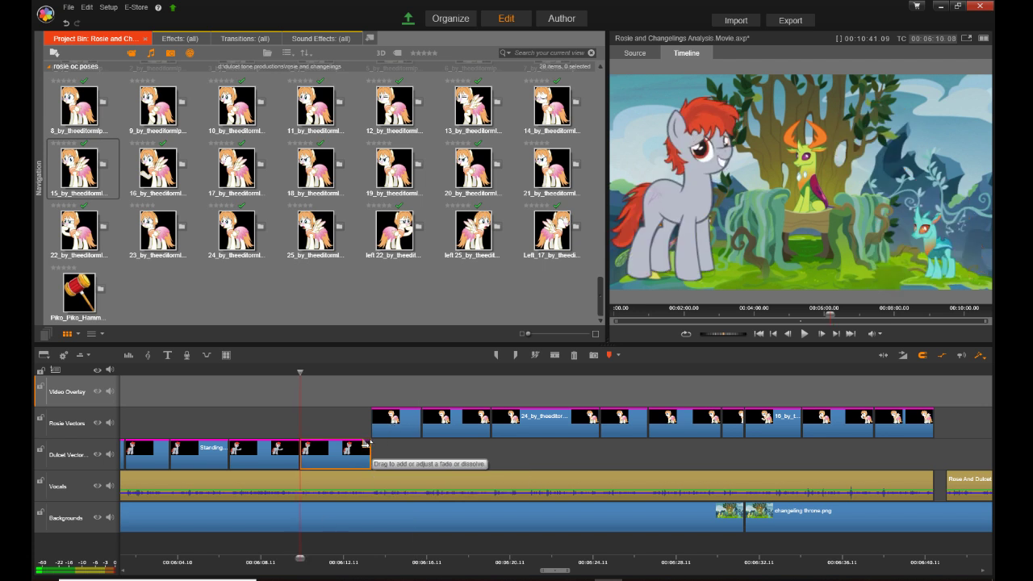
{"action": "left_click_drag", "start_coordinate": [366, 444], "coordinate": [363, 426]}
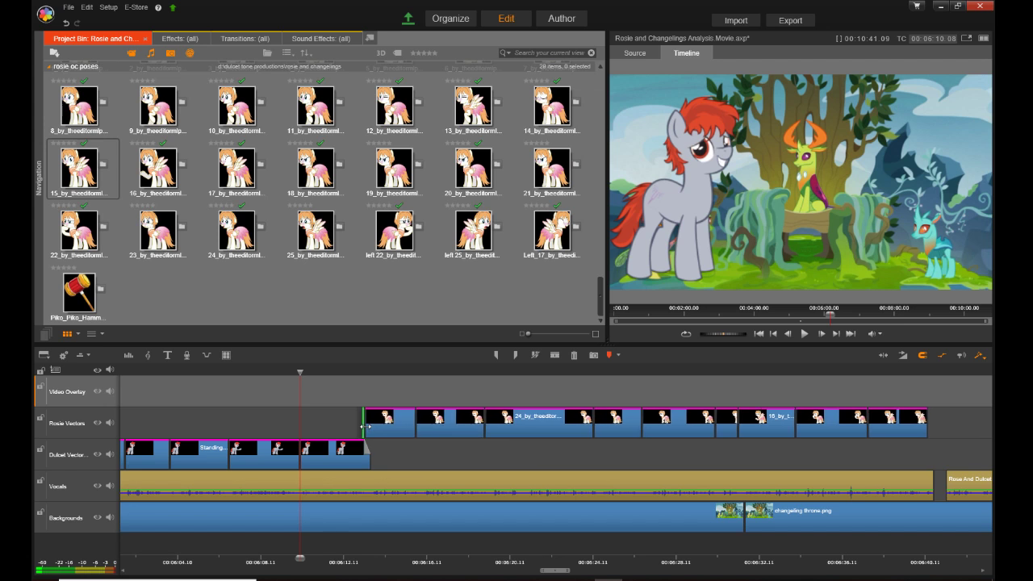
{"action": "left_click", "coordinate": [365, 426]}
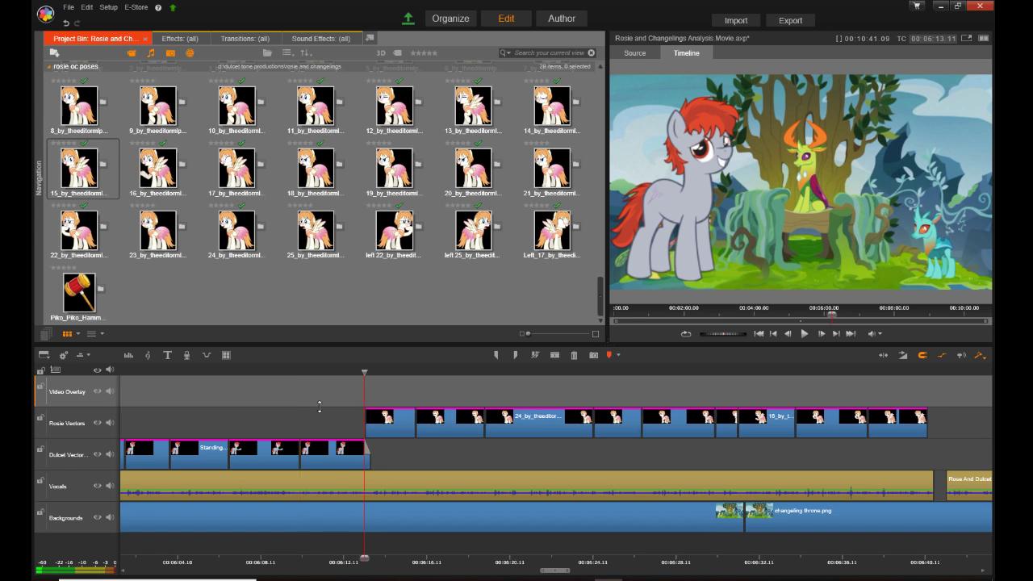
{"action": "key", "text": "ctrl+z"}
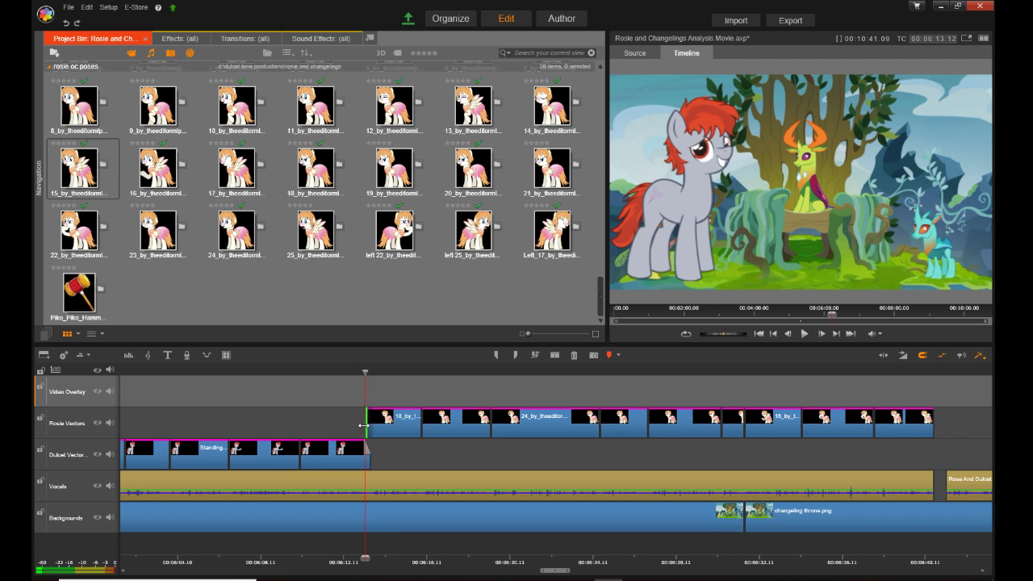
{"action": "left_click_drag", "start_coordinate": [366, 426], "coordinate": [362, 426]}
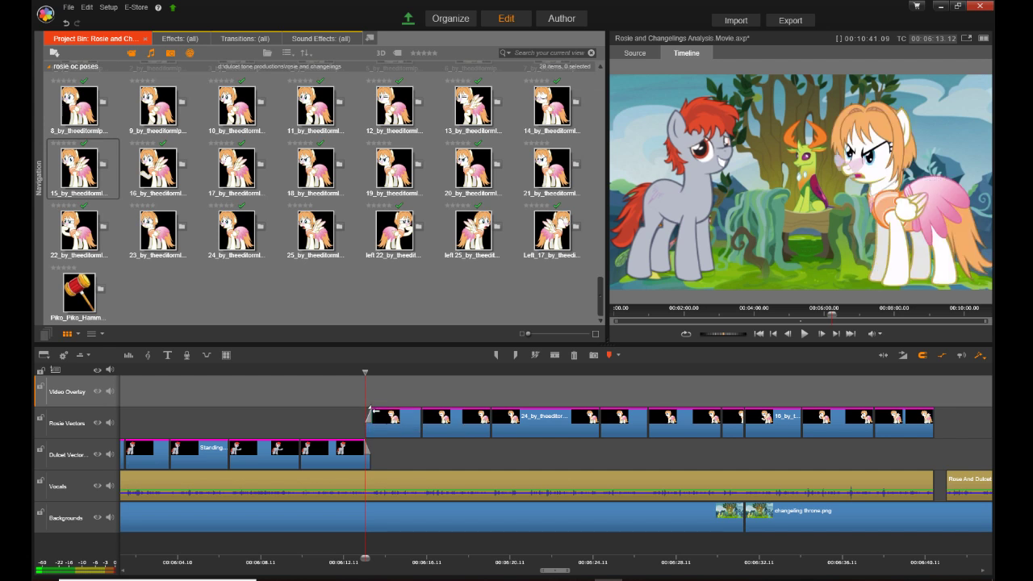
Step: Play back the timeline from about 00:06:12 through the character change to the end of the Rosie clips near 00:06:41
{"action": "left_click", "coordinate": [343, 562]}
{"action": "key", "text": "space"}
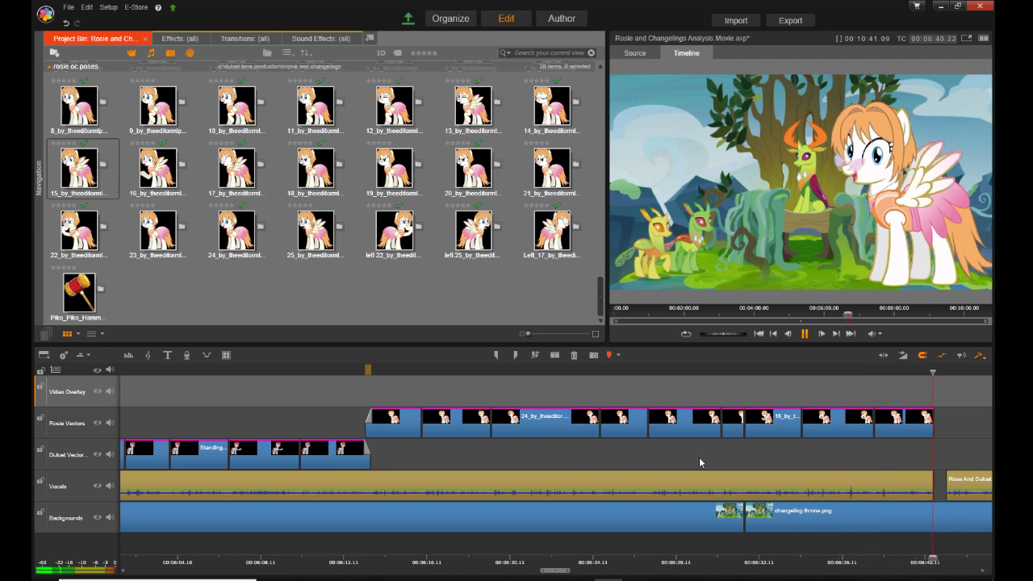
{"action": "key", "text": "space"}
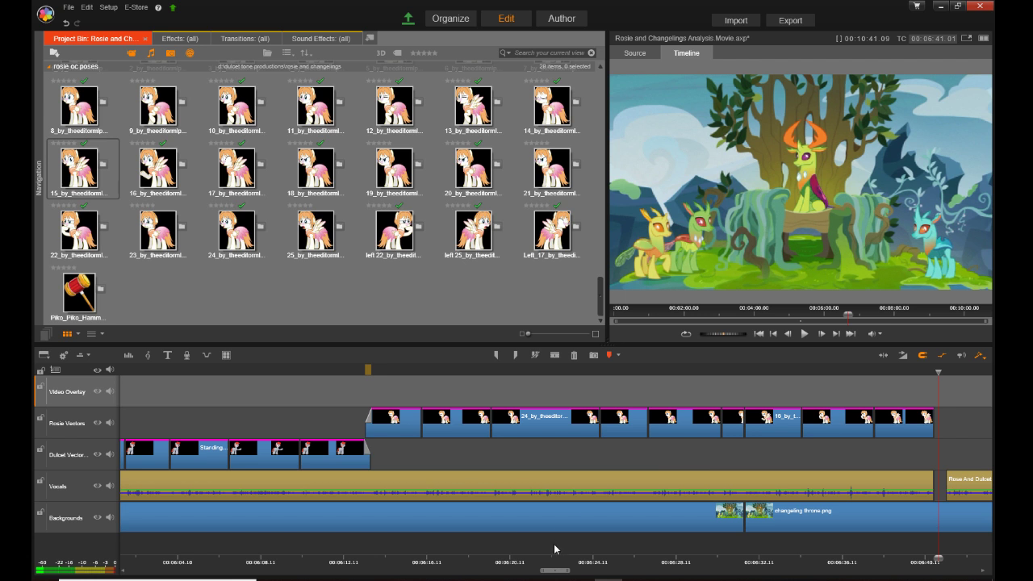
Step: Examine the fade overlap near 00:05:00 and the arrangement of Rosie and Dulcet clips across the timeline
{"action": "left_click", "coordinate": [339, 558]}
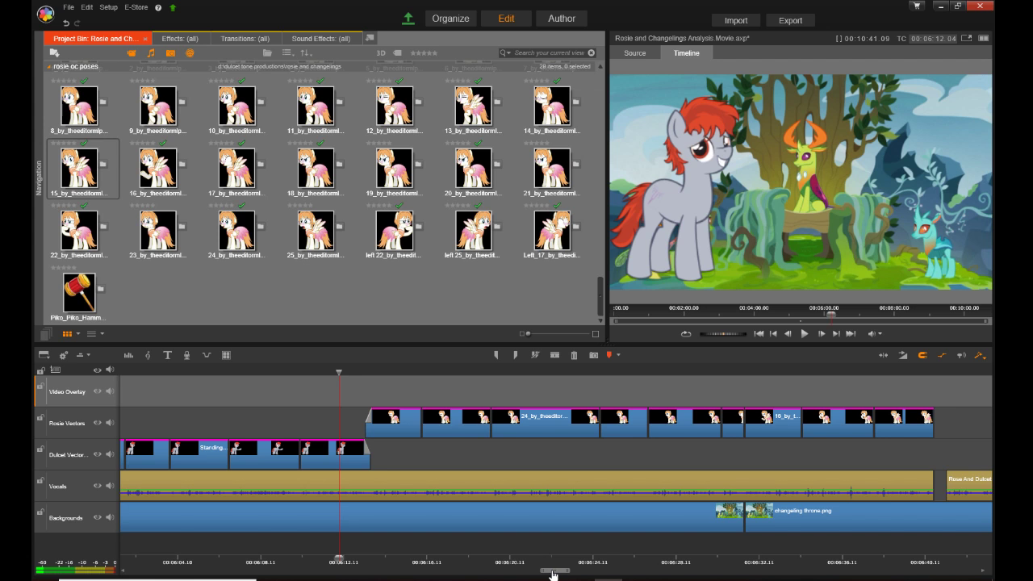
{"action": "left_click_drag", "start_coordinate": [553, 573], "coordinate": [461, 573]}
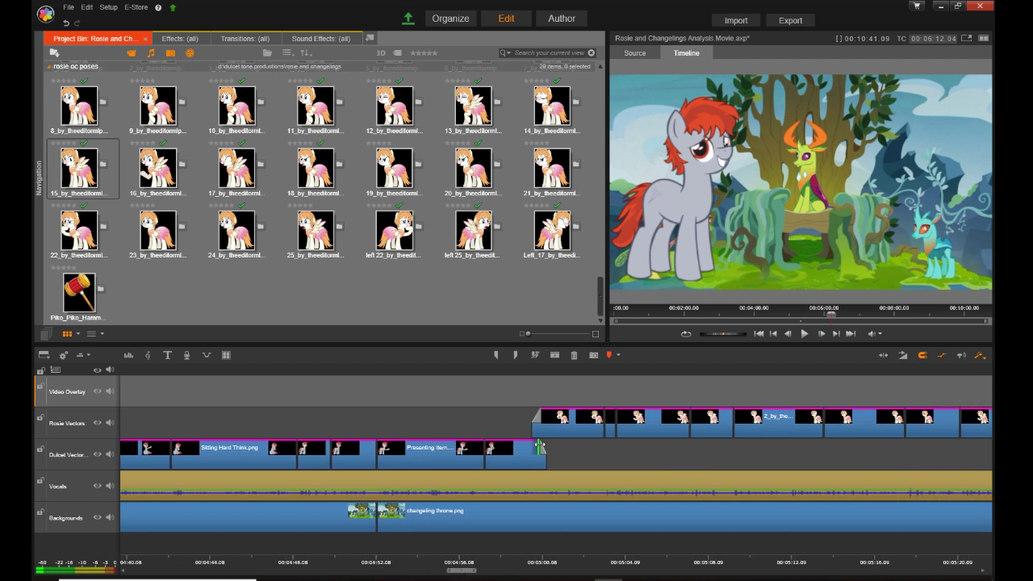
{"action": "left_click", "coordinate": [515, 559]}
{"action": "left_click_drag", "start_coordinate": [464, 571], "coordinate": [590, 574]}
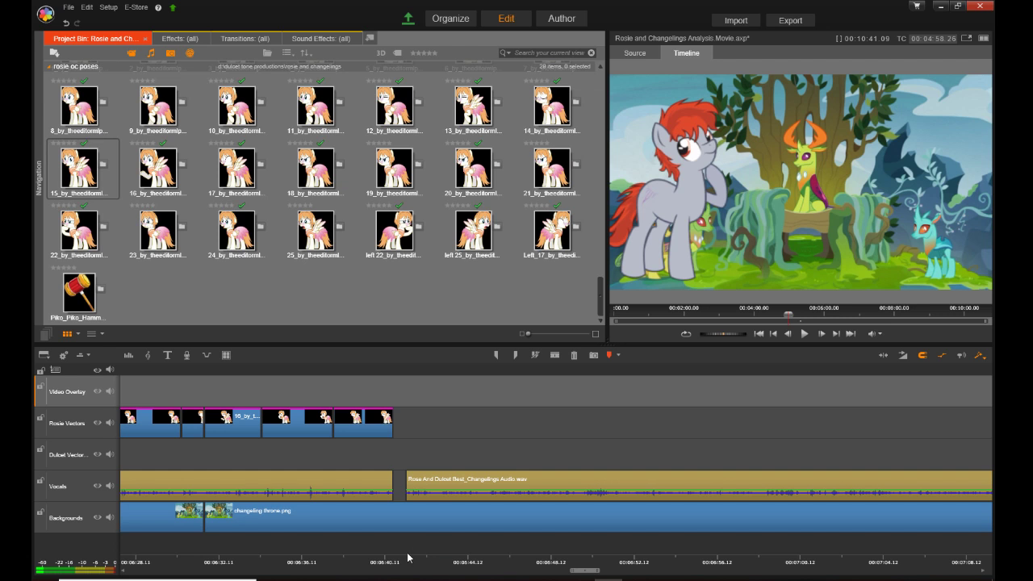
{"action": "scroll", "coordinate": [406, 562], "scroll_direction": "down", "scroll_amount": 6}
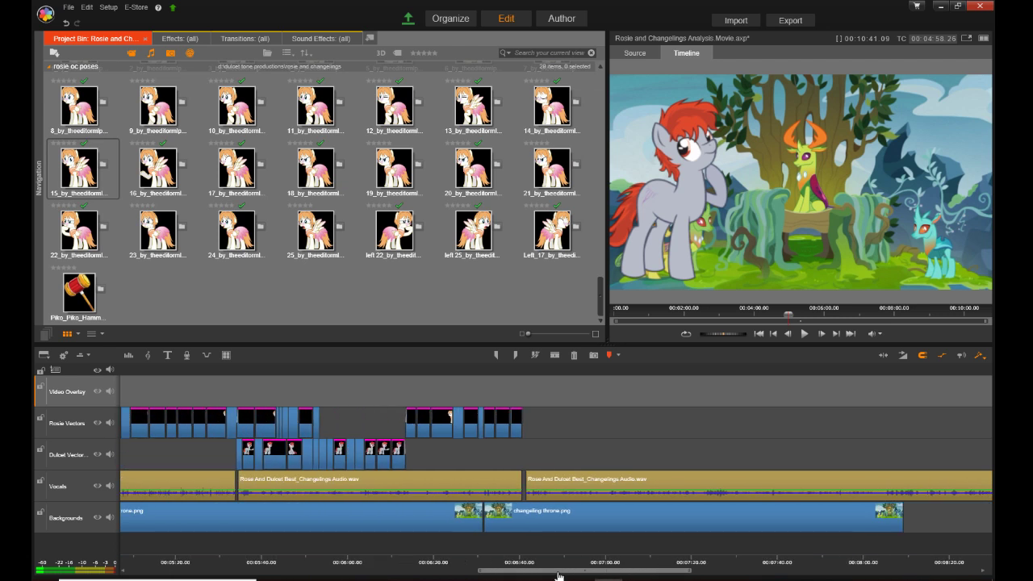
{"action": "left_click_drag", "start_coordinate": [563, 575], "coordinate": [496, 572]}
{"action": "left_click_drag", "start_coordinate": [363, 564], "coordinate": [368, 563]}
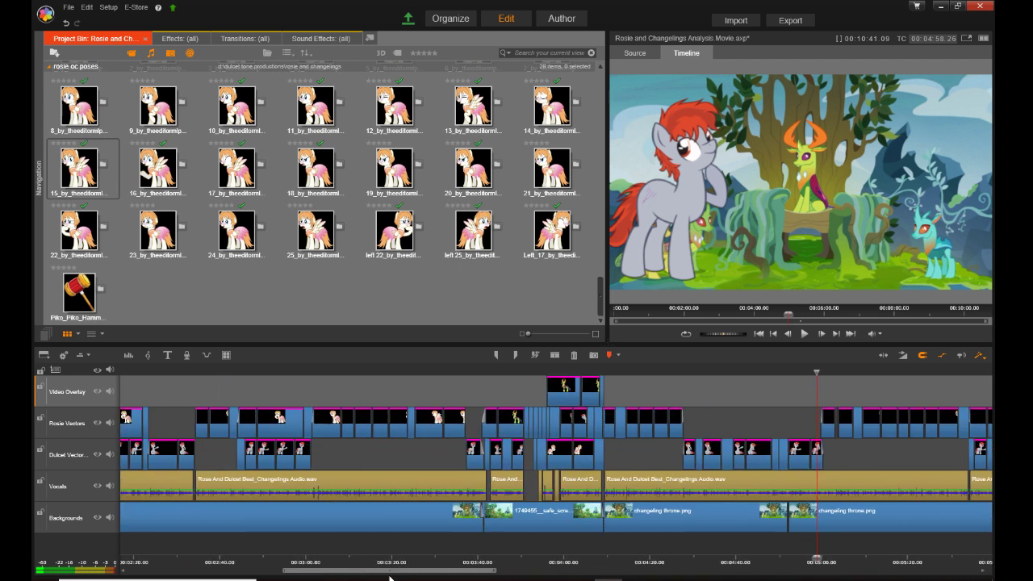
{"action": "left_click_drag", "start_coordinate": [405, 571], "coordinate": [610, 571]}
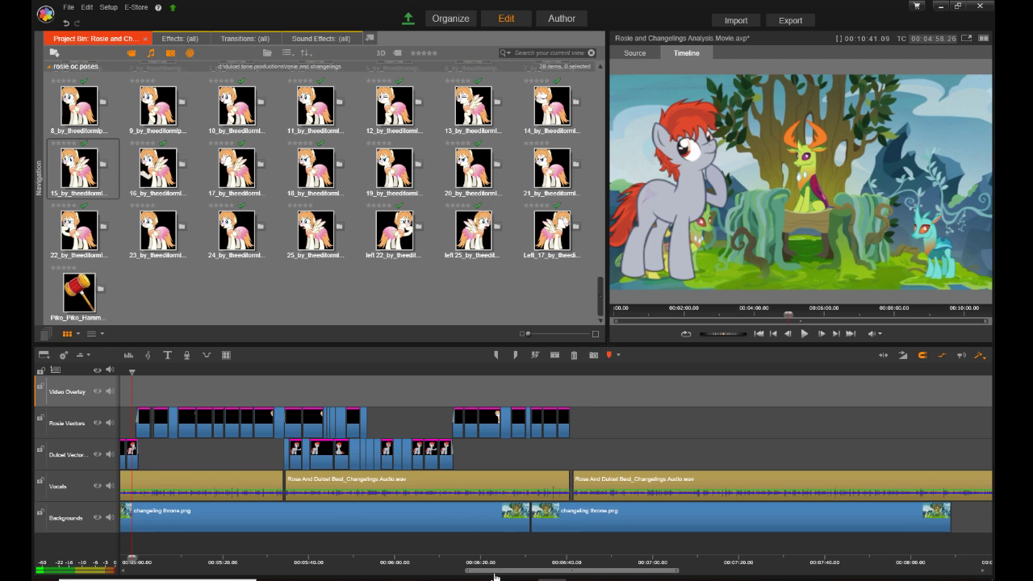
{"action": "left_click_drag", "start_coordinate": [491, 576], "coordinate": [467, 575]}
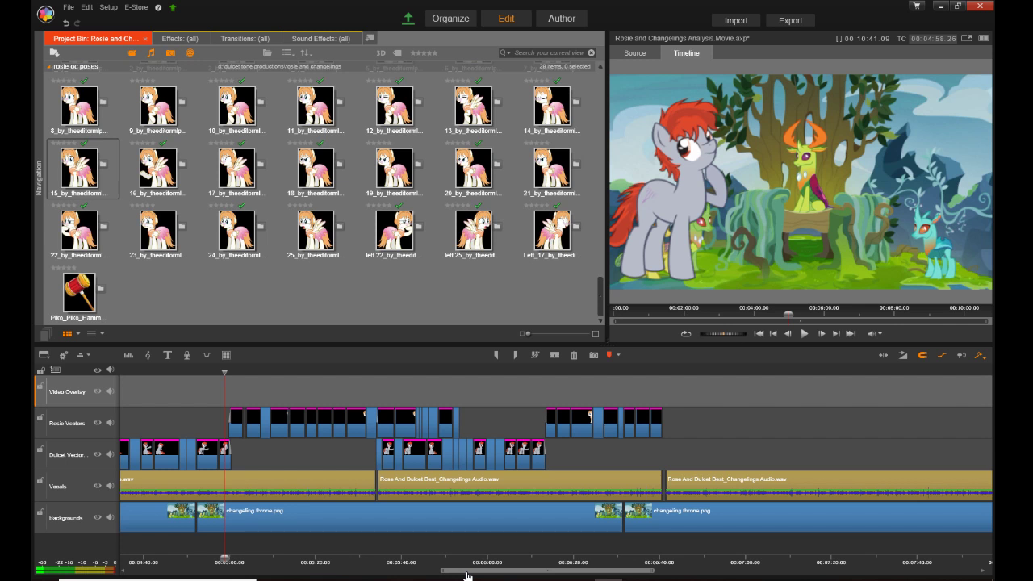